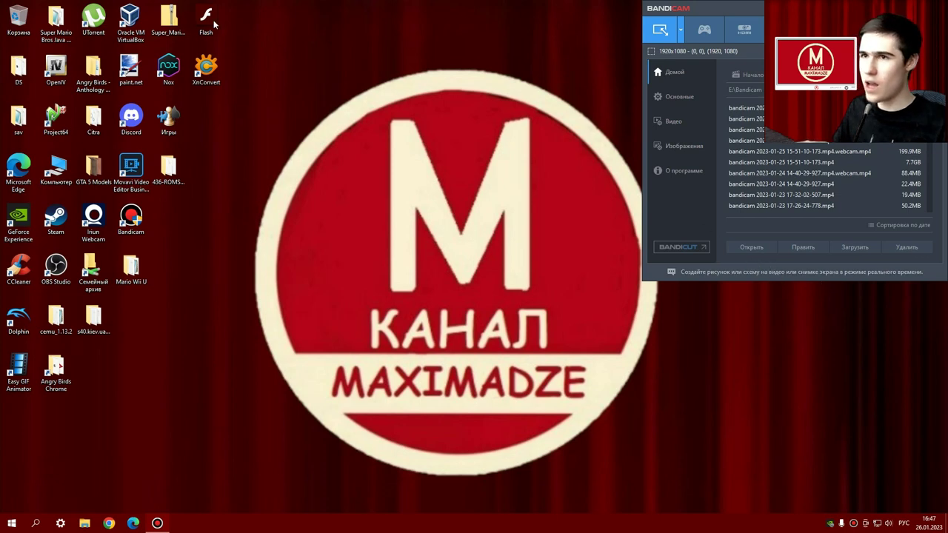
Open the Super_Mario_Bros_Game_&_Builder archive on the desktop and launch the Super Mario Bros executable inside it.
double_click(169, 18)
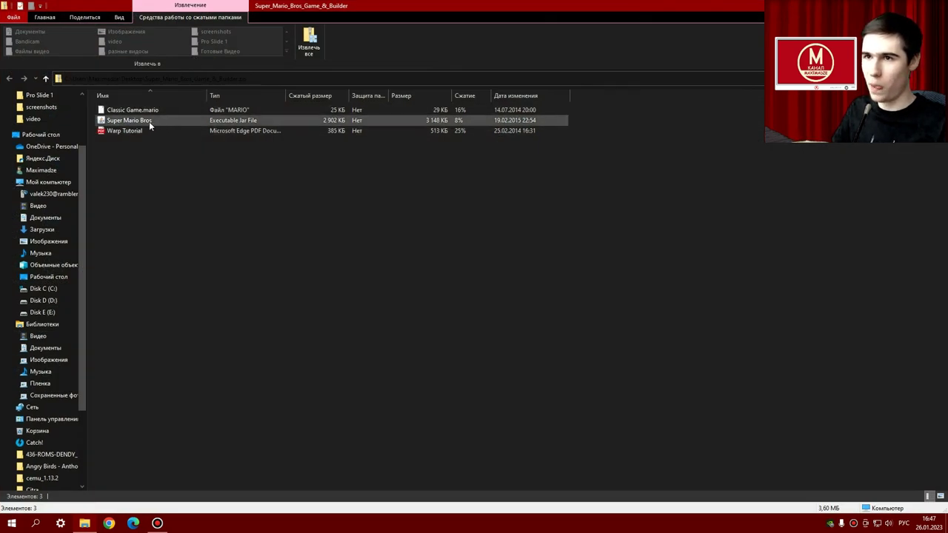
right_click(137, 122)
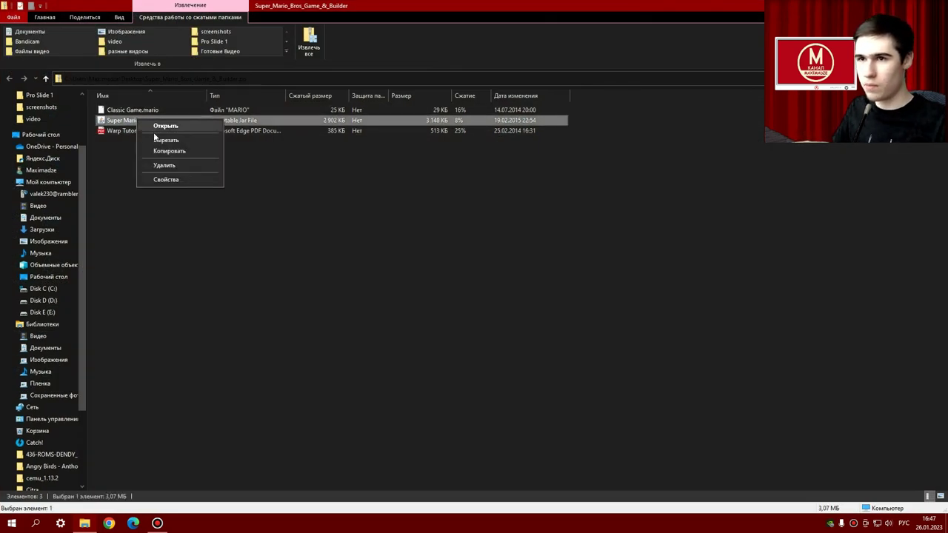
left_click(129, 126)
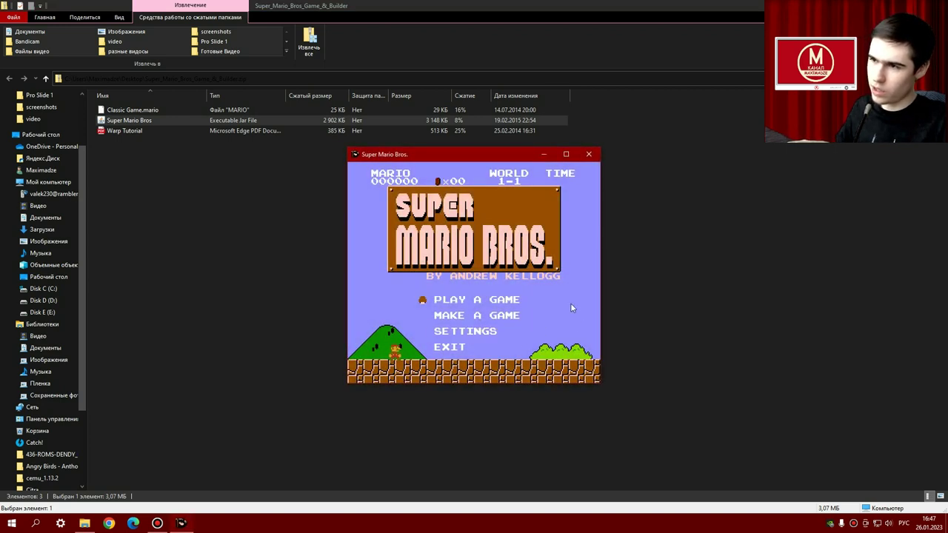
Check the game's About information and open the Make a Game builder in a maximized window.
left_click(526, 281)
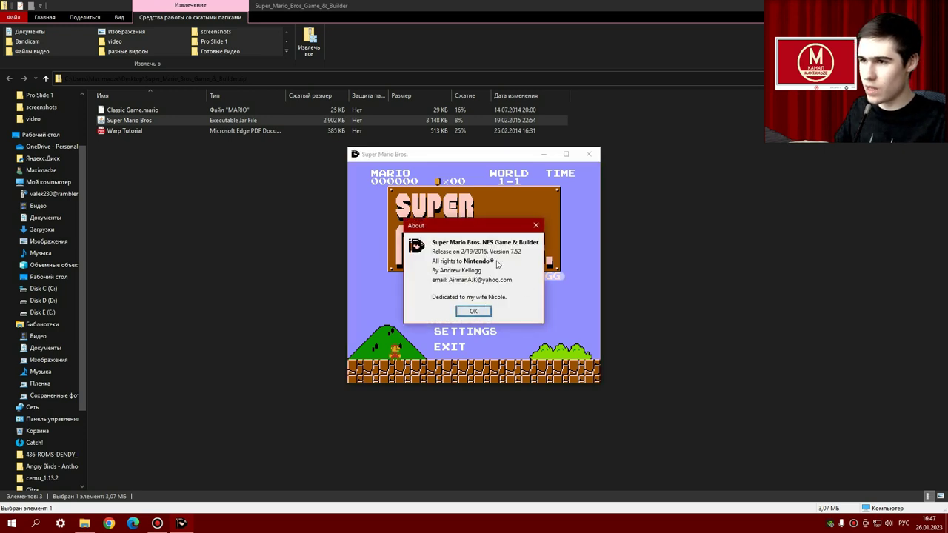
left_click(481, 314)
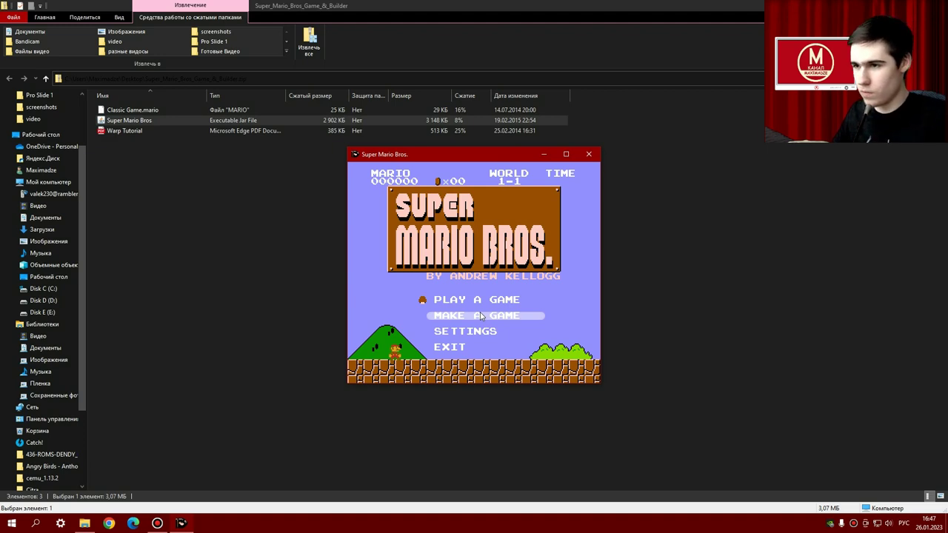
left_click(481, 316)
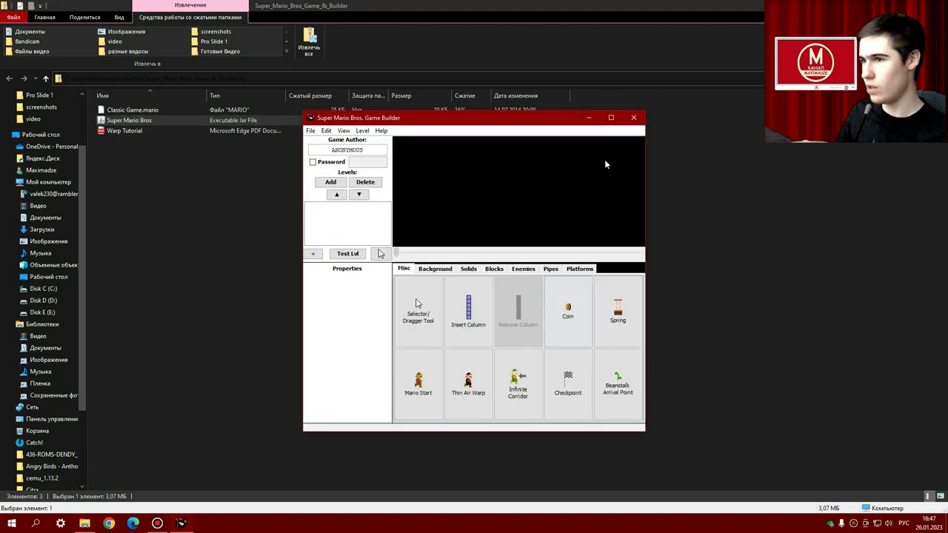
left_click(610, 117)
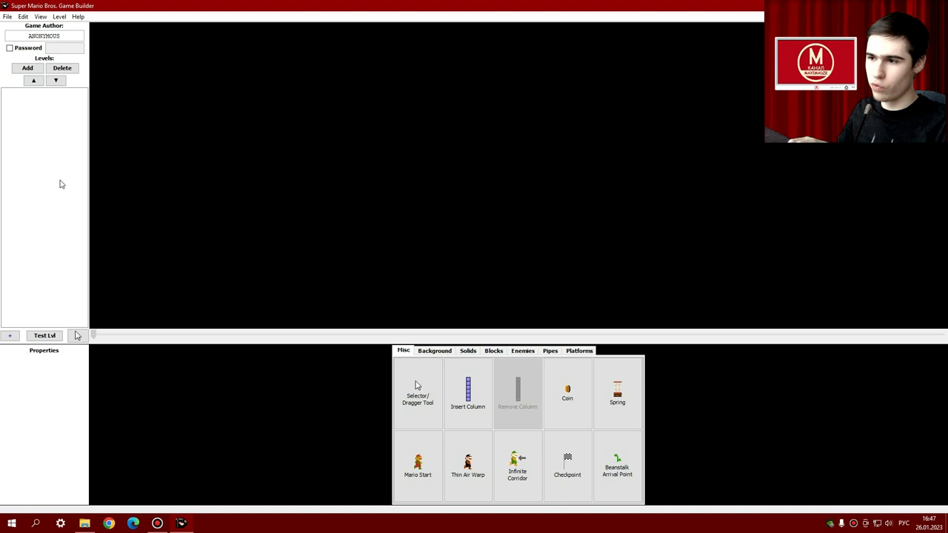
Load Mario Game.mario from the Super Mario Bros Java Edition folder on the desktop.
left_click(8, 16)
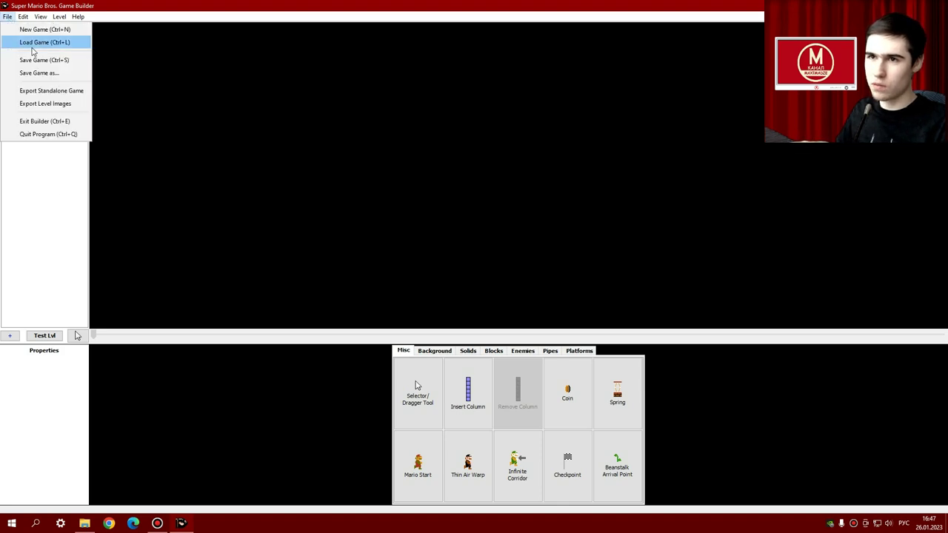
left_click(29, 38)
left_click(346, 236)
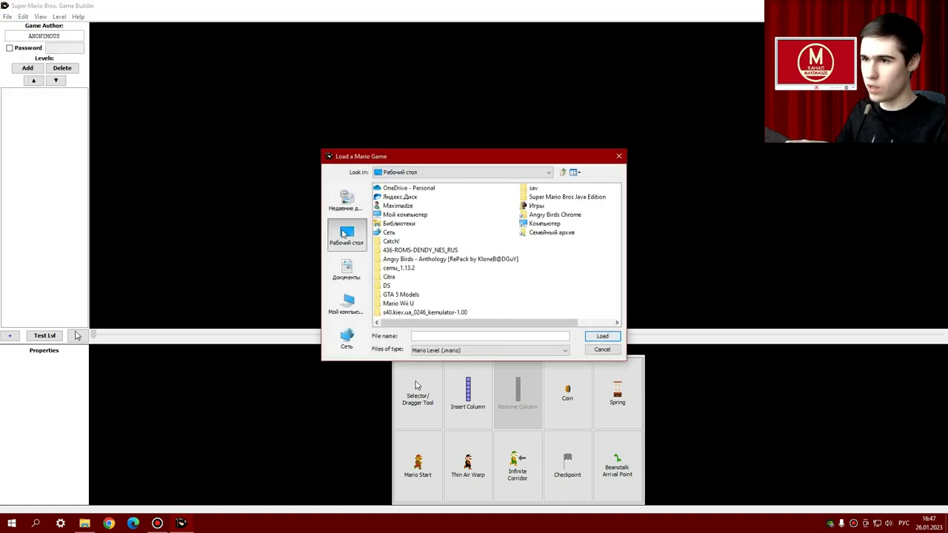
left_click(564, 198)
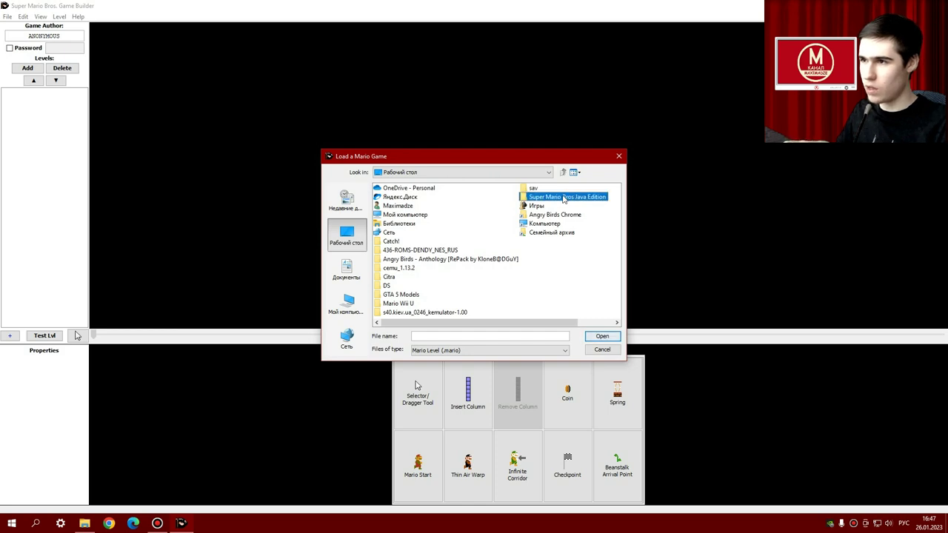
double_click(565, 198)
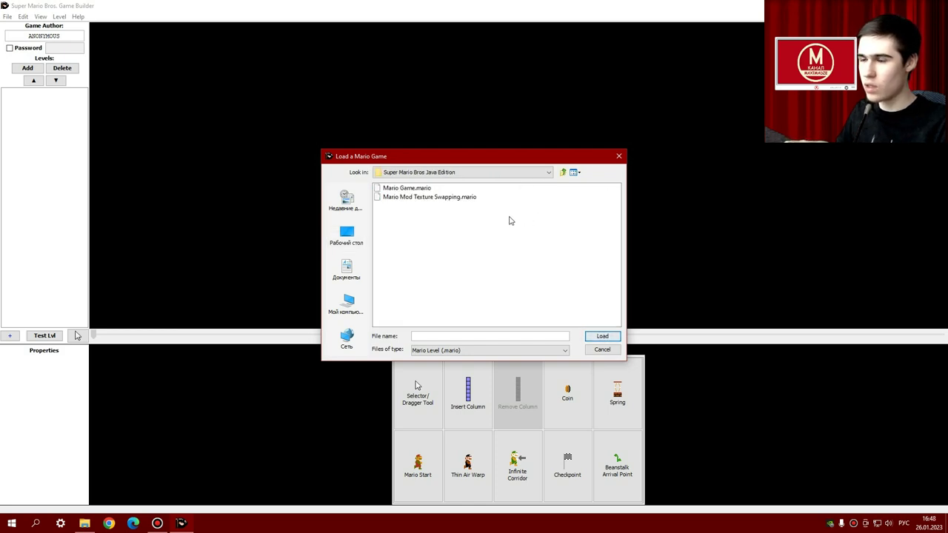
double_click(397, 189)
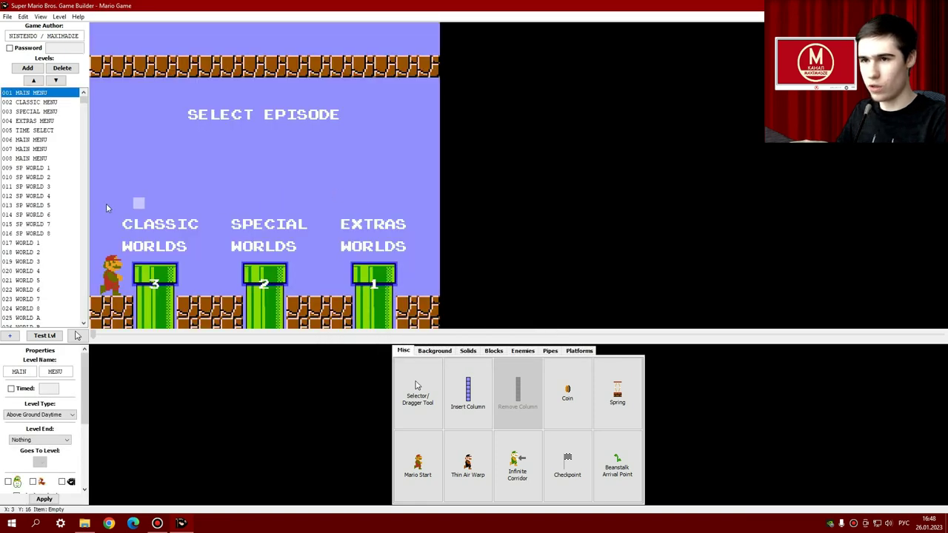
Examine the last levels of the loaded game, including *4-4 BW C, FINAL LEVEL and FL B.
scroll(65, 117, "down", 3)
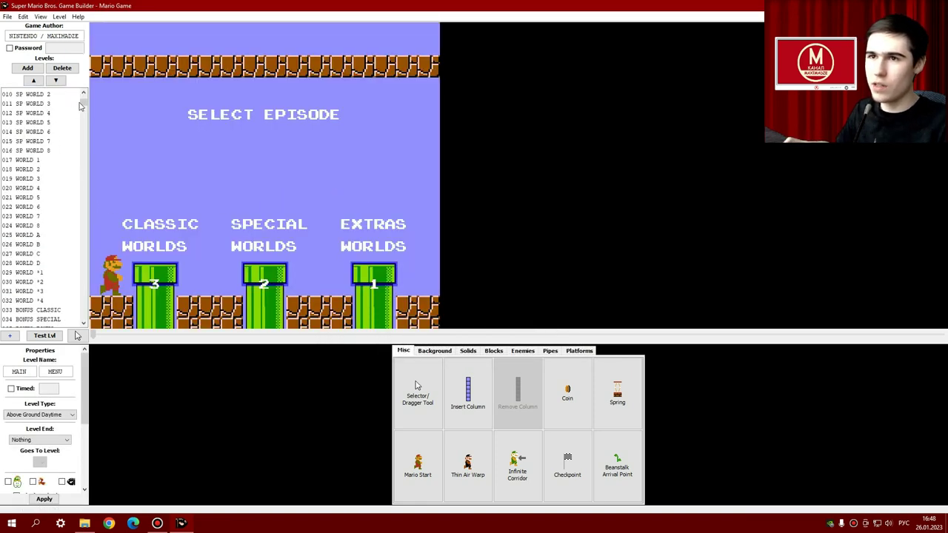
left_click_drag(83, 102, 85, 323)
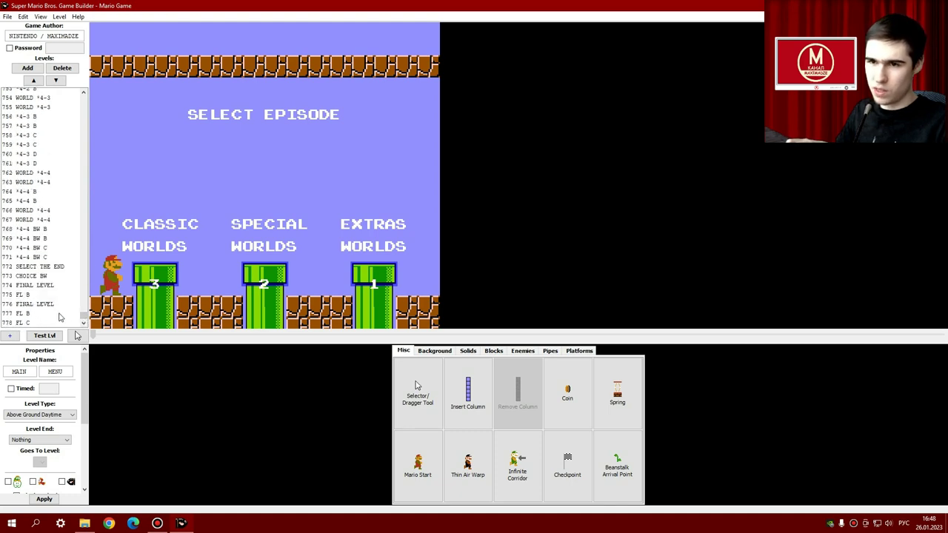
left_click(35, 230)
left_click(28, 257)
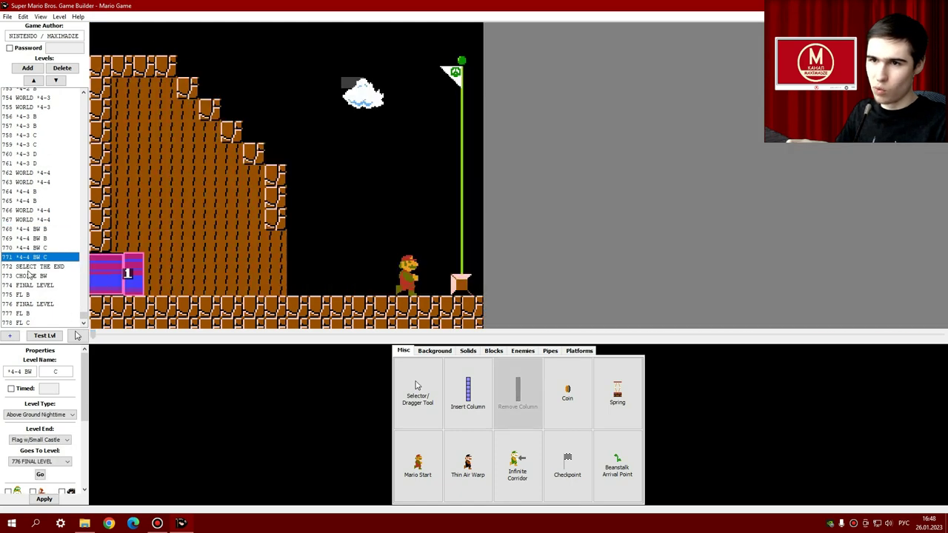
left_click(26, 286)
left_click(24, 314)
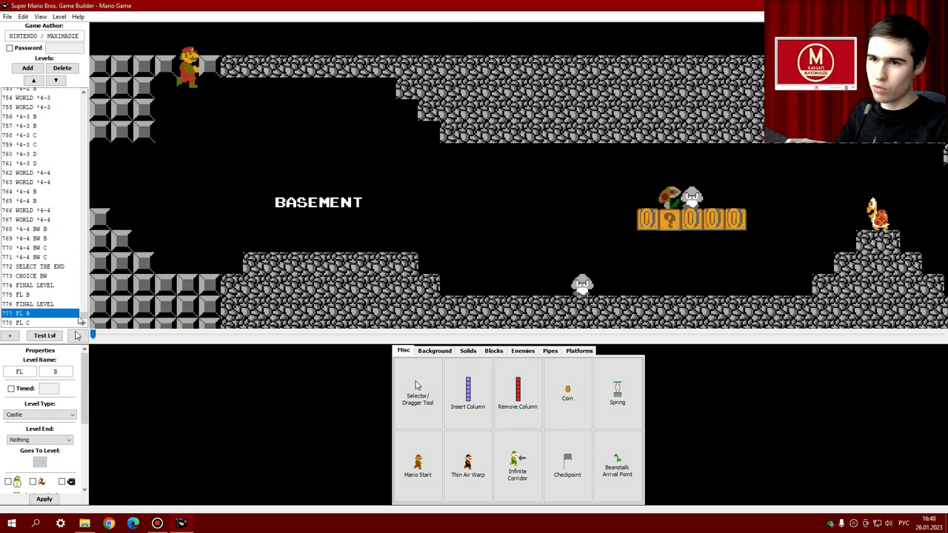
Compare the three WORLD 1-1 variants, levels 056, 057 and 058, with one another.
left_click_drag(84, 320, 83, 96)
scroll(48, 235, "down", 15)
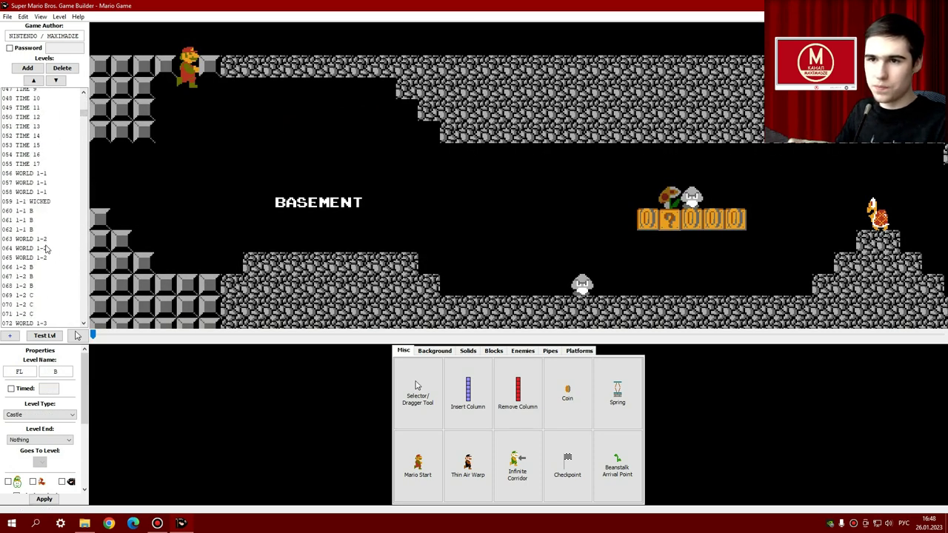
left_click(44, 173)
left_click(46, 183)
left_click(51, 193)
left_click(50, 183)
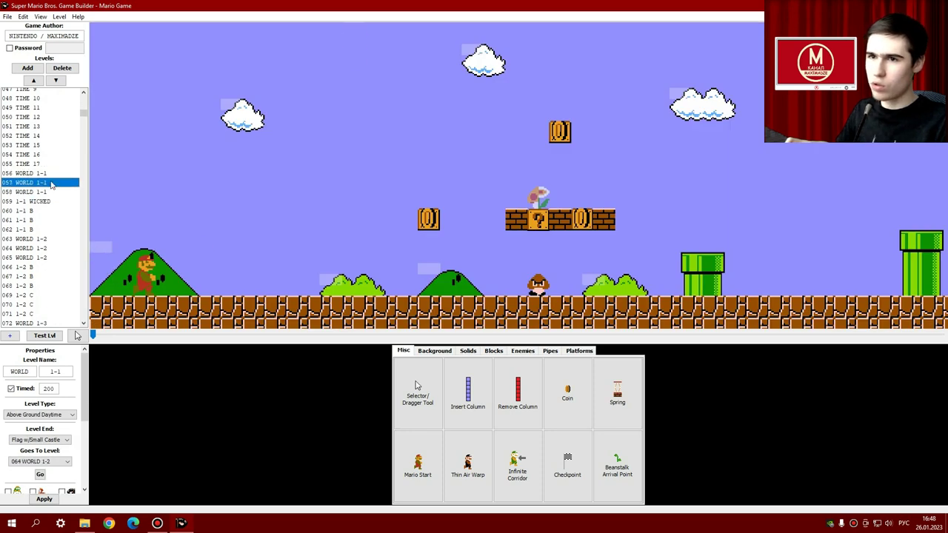
left_click(50, 174)
left_click(51, 183)
left_click(50, 193)
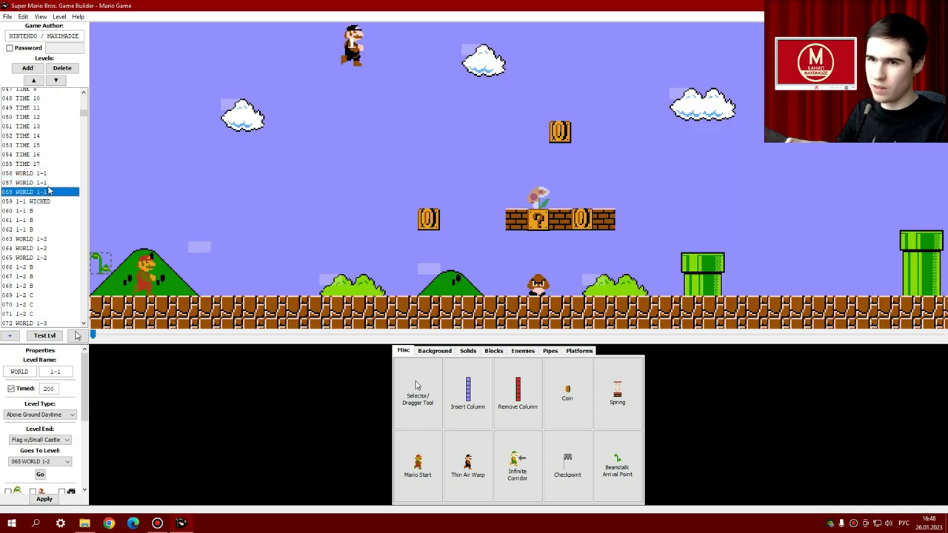
left_click(52, 183)
left_click(54, 174)
left_click(52, 183)
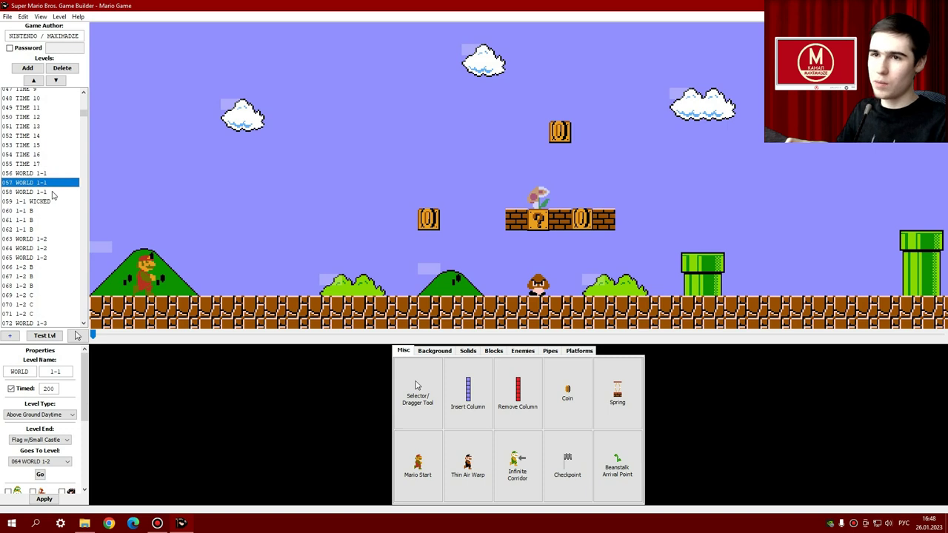
left_click(53, 193)
left_click(54, 174)
left_click(56, 183)
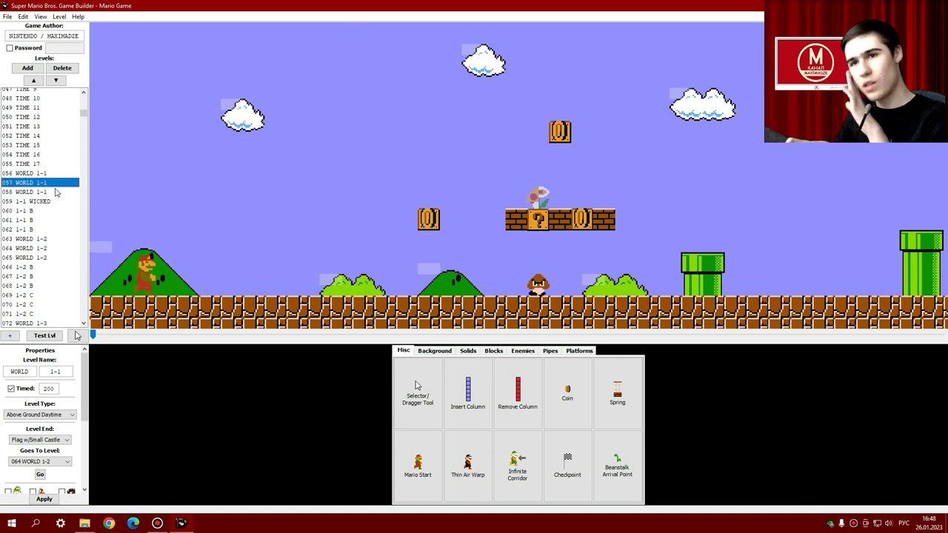
left_click(56, 193)
left_click(53, 174)
View the menu levels at the start of the level list, including the MAIN MENU variants and CLASSIC MENU.
scroll(49, 170, "up", 5)
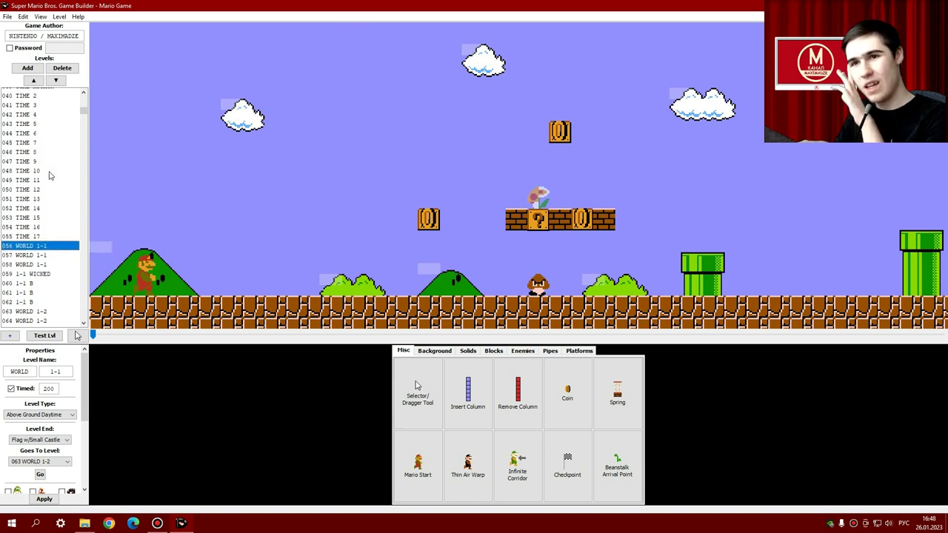
scroll(49, 171, "up", 10)
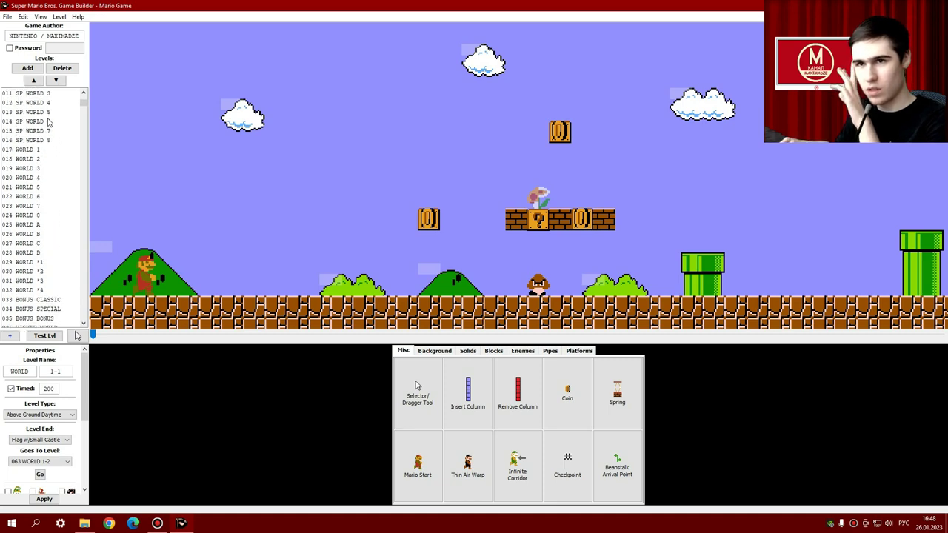
left_click(45, 93)
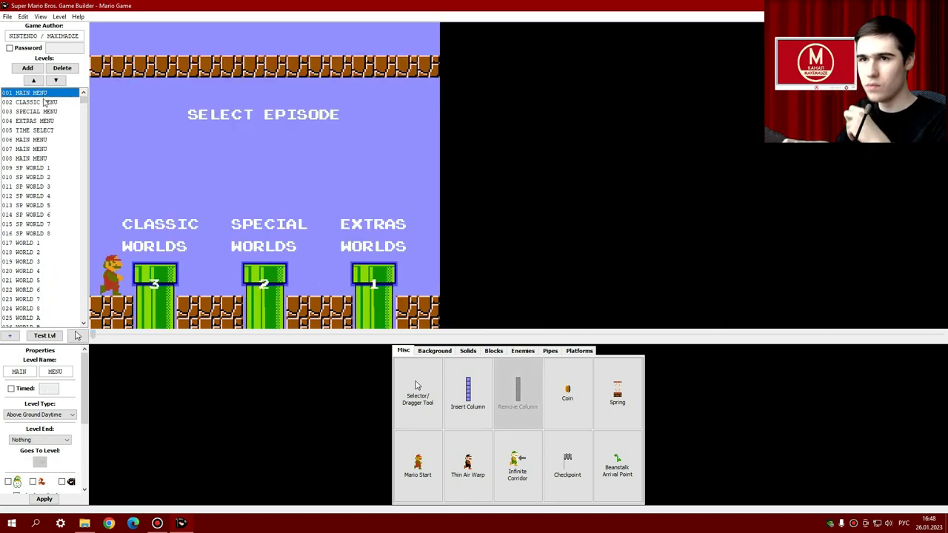
left_click(50, 140)
left_click(47, 159)
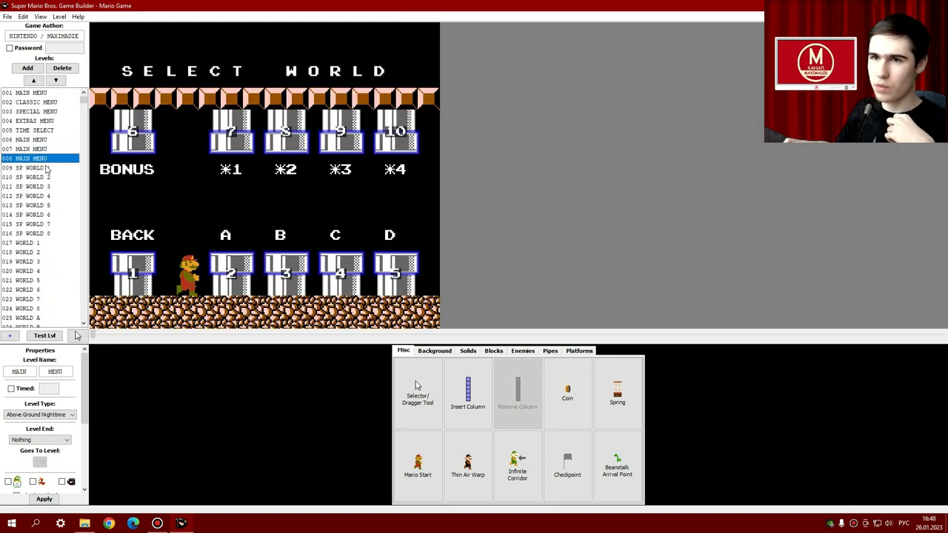
left_click(51, 105)
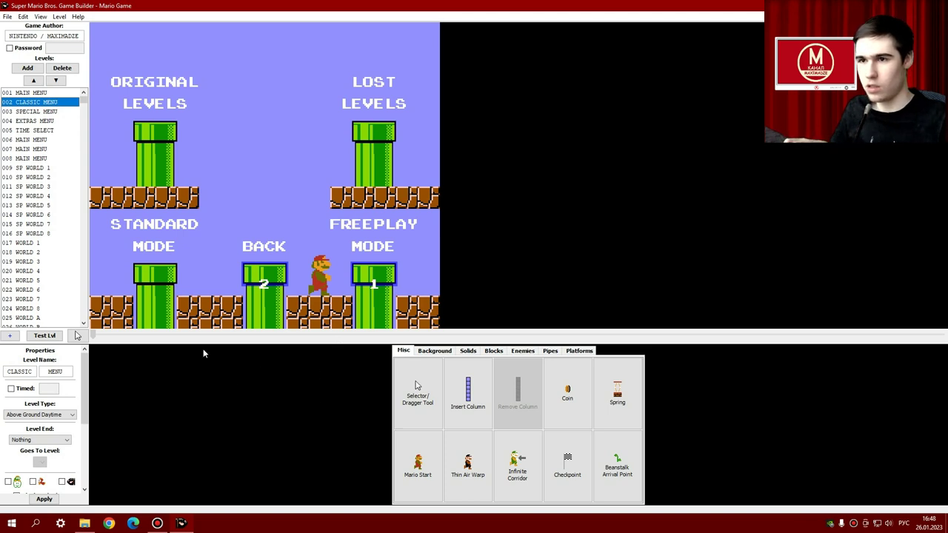
left_click(8, 16)
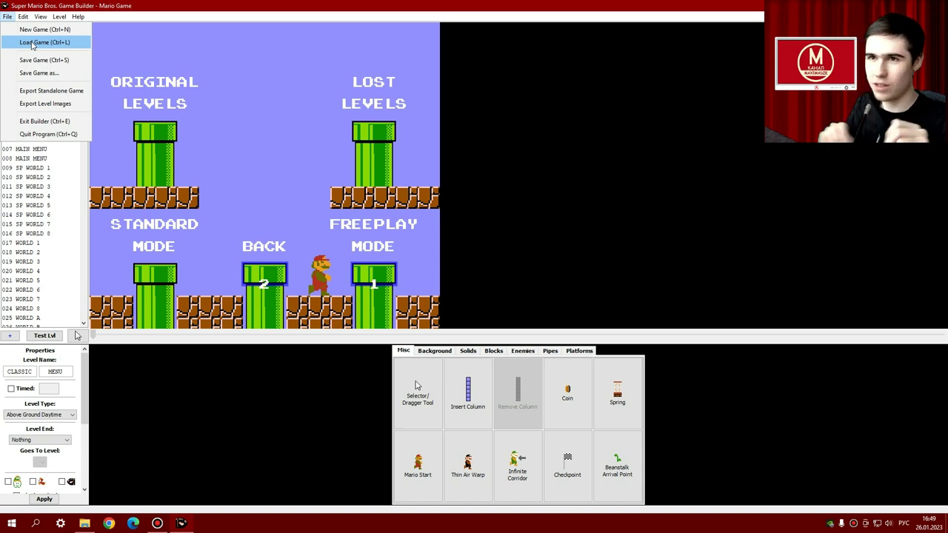
left_click(32, 46)
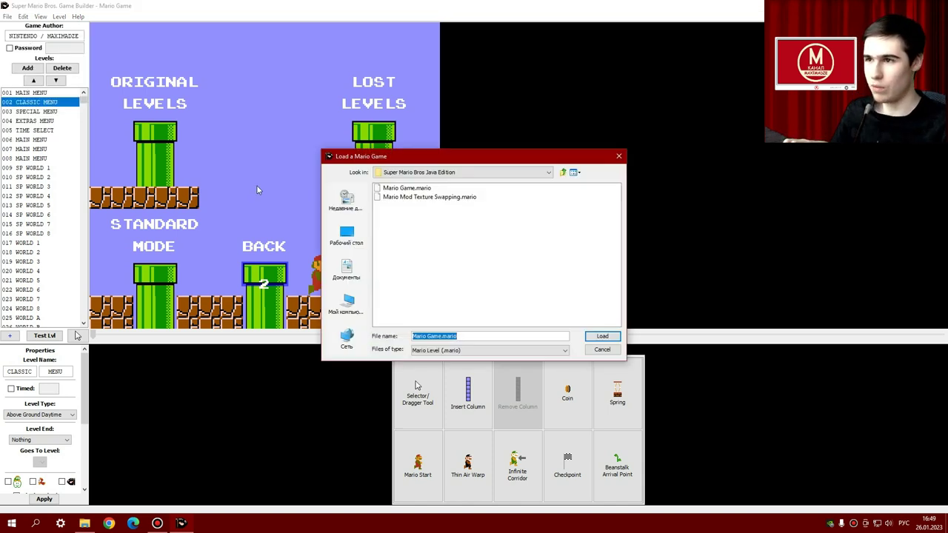
left_click(603, 350)
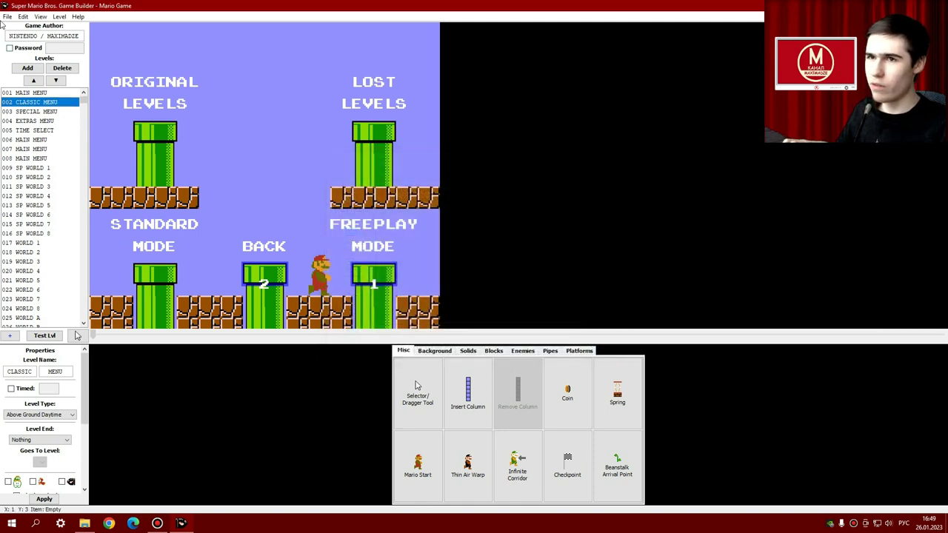
Start a new empty game in the builder.
left_click(8, 16)
left_click(38, 30)
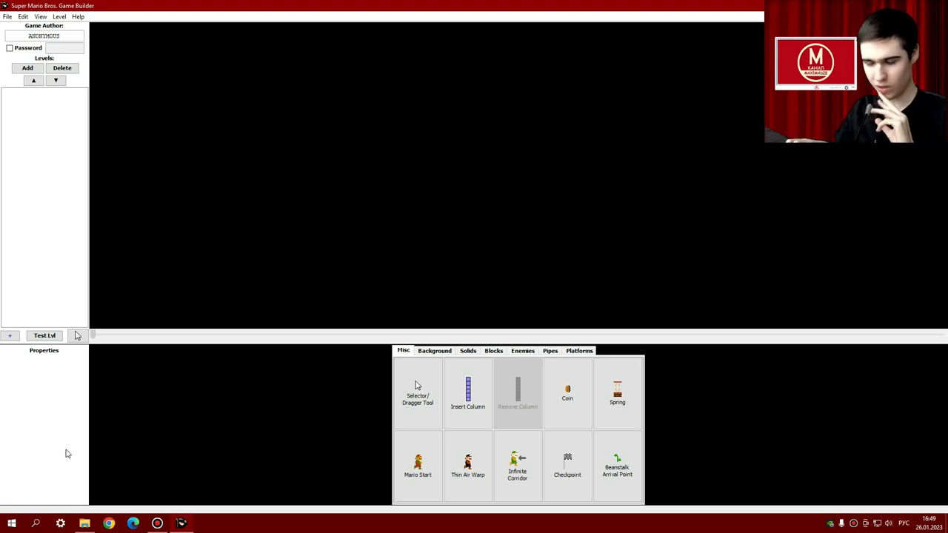
left_click(84, 523)
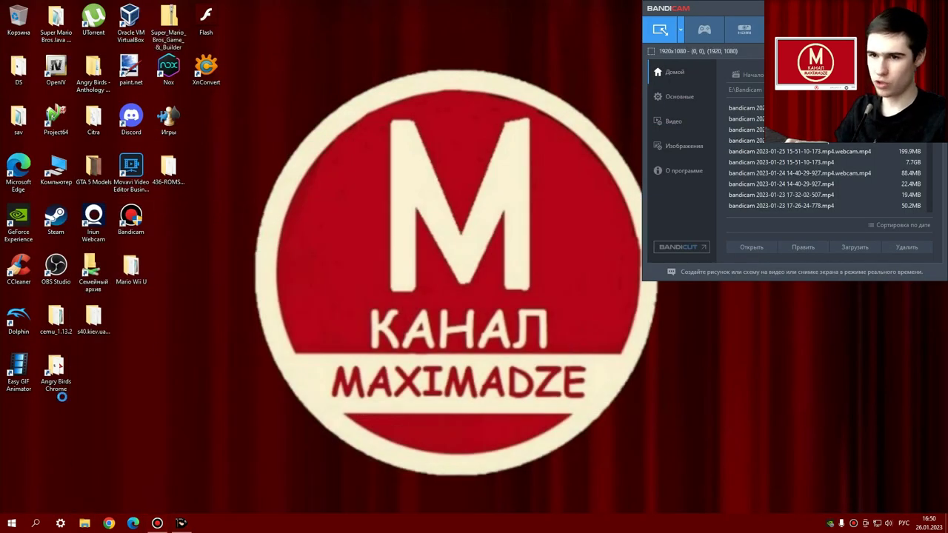
right_click(14, 419)
left_click(45, 347)
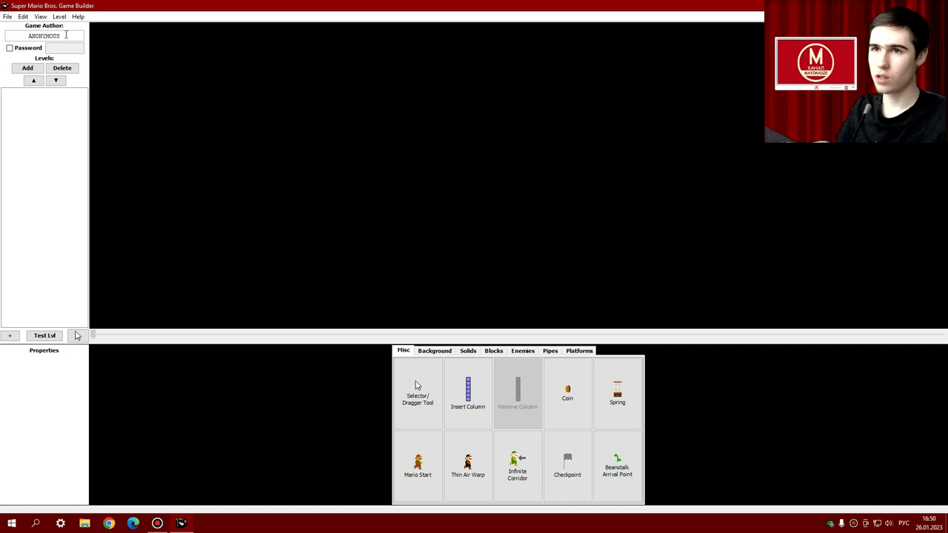
Add a first level to the new game, keeping ANONYMOUS as the game author.
left_click(27, 69)
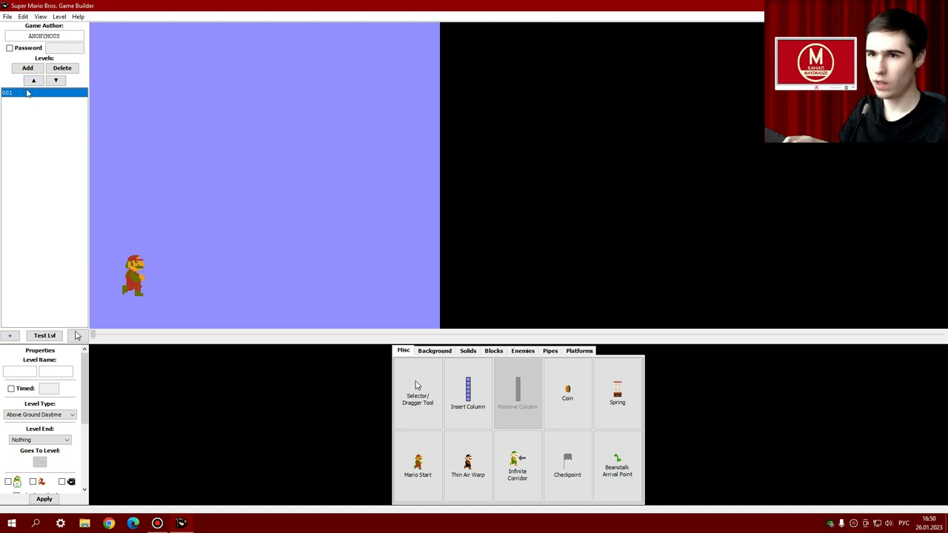
double_click(24, 36)
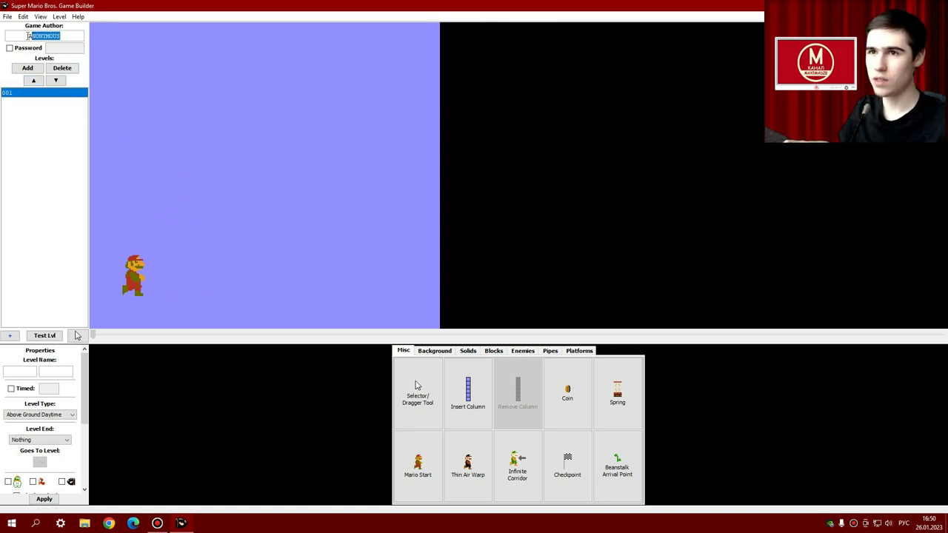
left_click(71, 40)
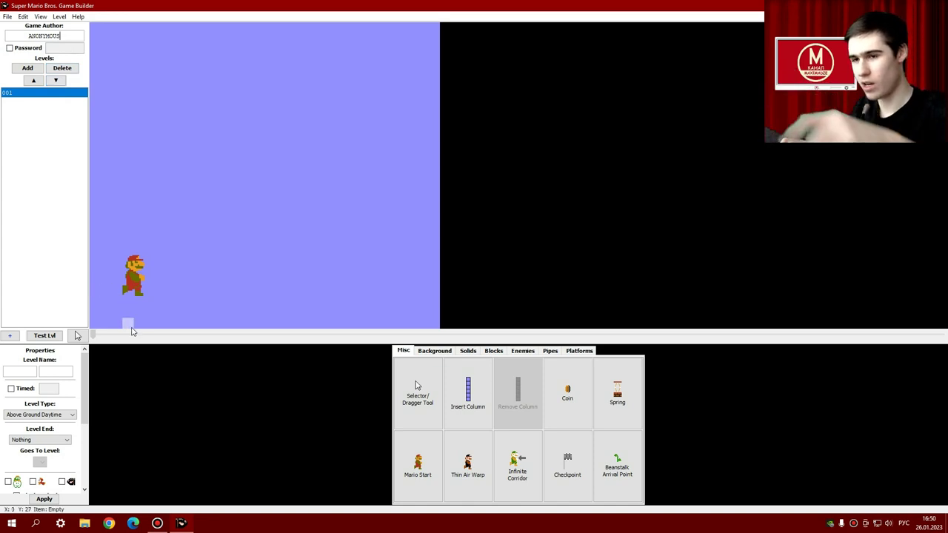
left_click_drag(69, 38, 15, 38)
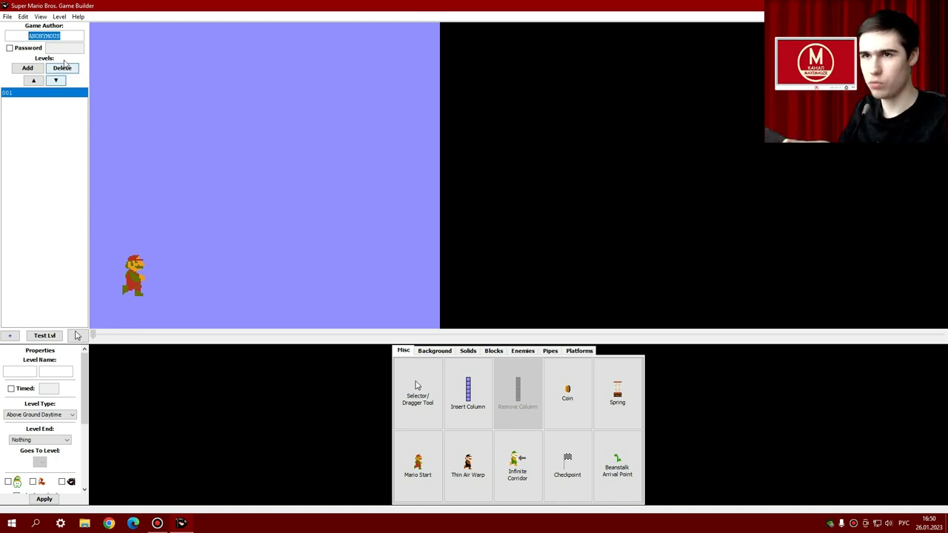
left_click(60, 36)
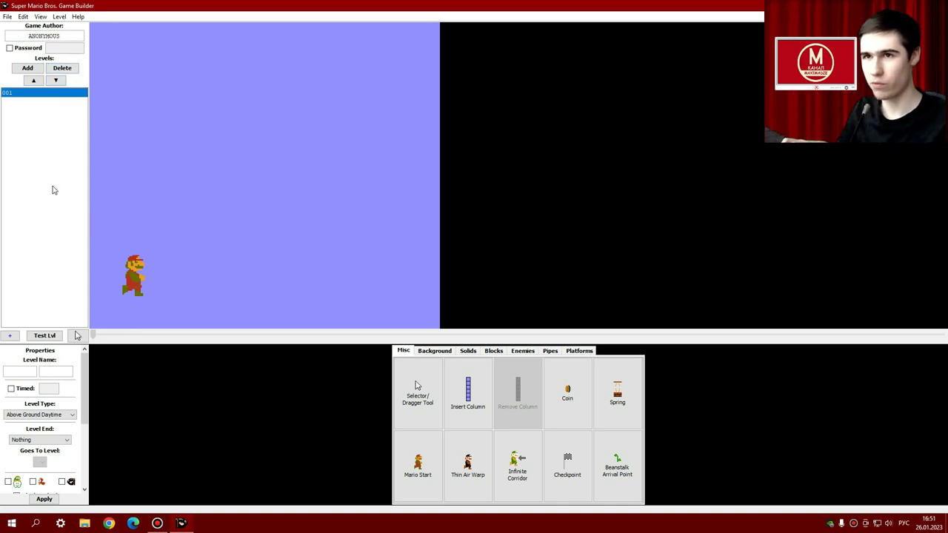
Lengthen the level with a long run of inserted columns, starting near the end of its sky area.
left_click(456, 393)
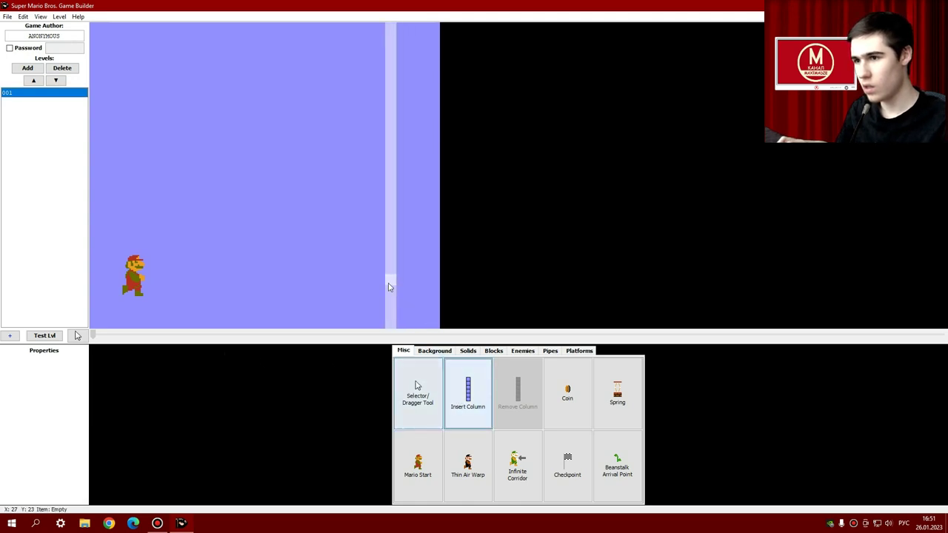
left_click_drag(389, 283, 911, 254)
scroll(900, 265, "up", 10)
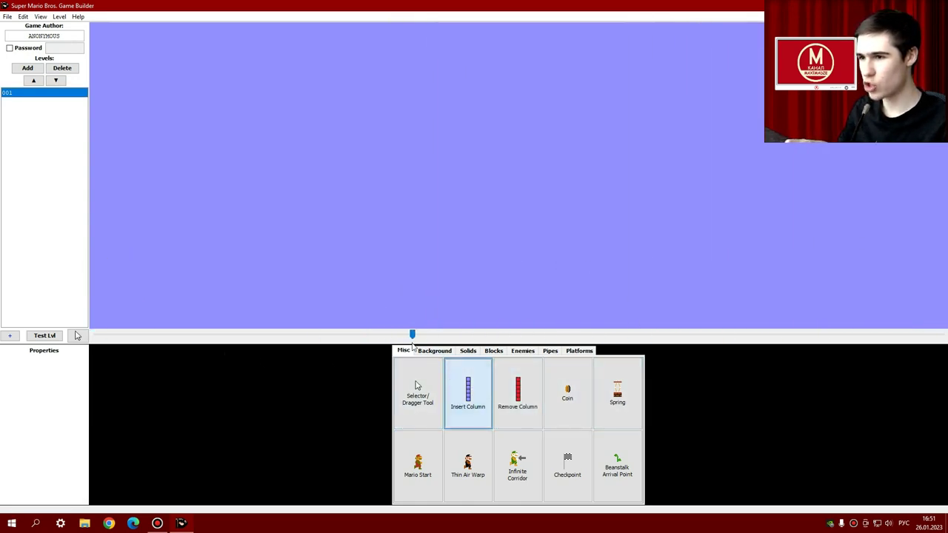
scroll(415, 265, "up", 1)
scroll(939, 266, "down", 10)
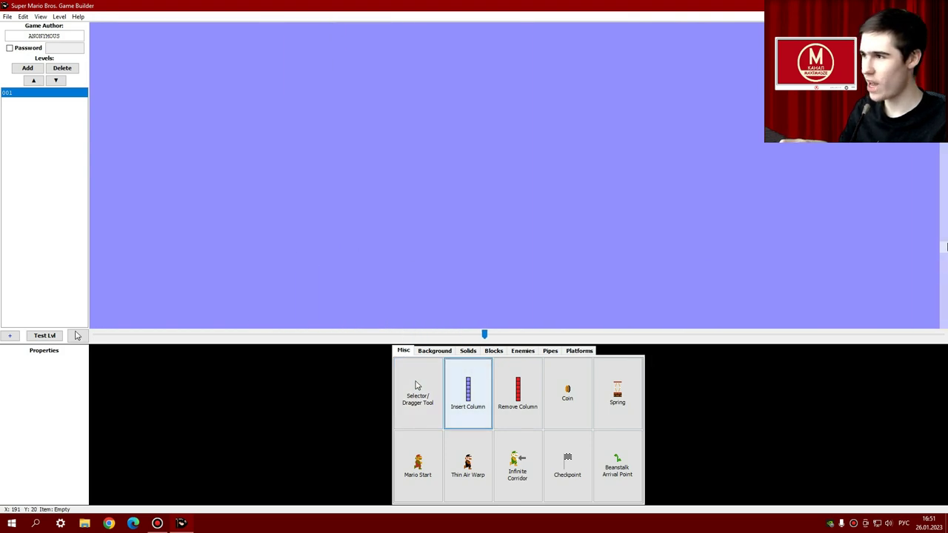
scroll(938, 267, "down", 3)
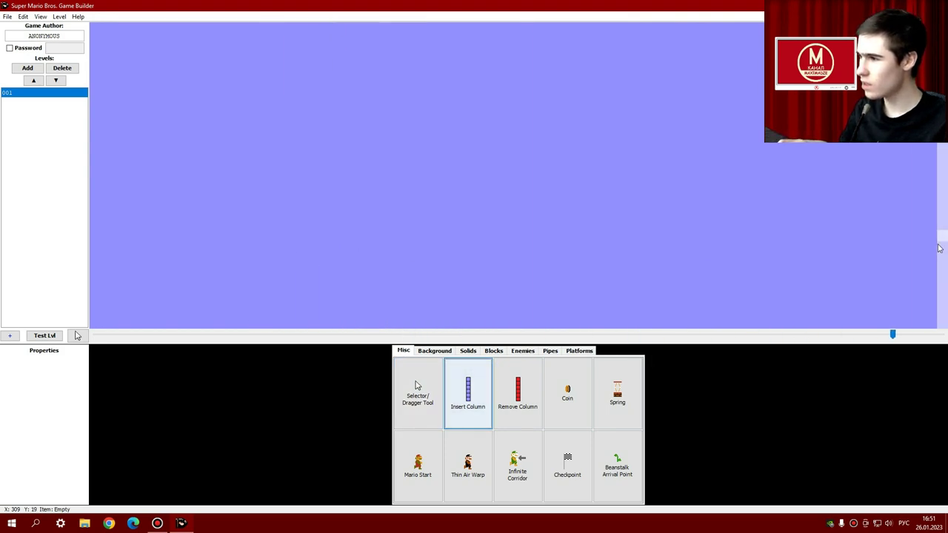
scroll(945, 265, "up", 3)
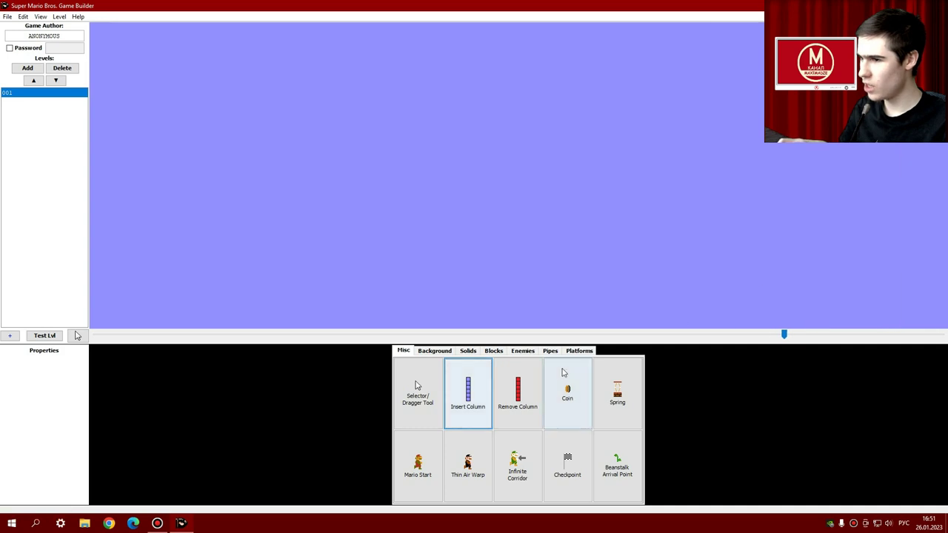
Remove the inserted columns with Remove Column until the level is back to its original width.
left_click(518, 392)
scroll(763, 229, "down", 3)
left_click_drag(636, 206, 351, 191)
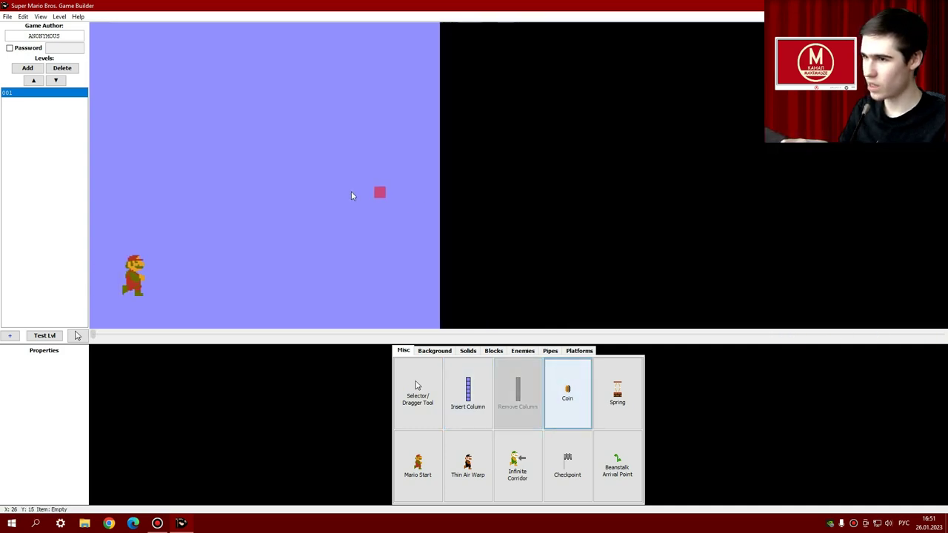
Extend the level well beyond its original end with Insert Column.
left_click(458, 391)
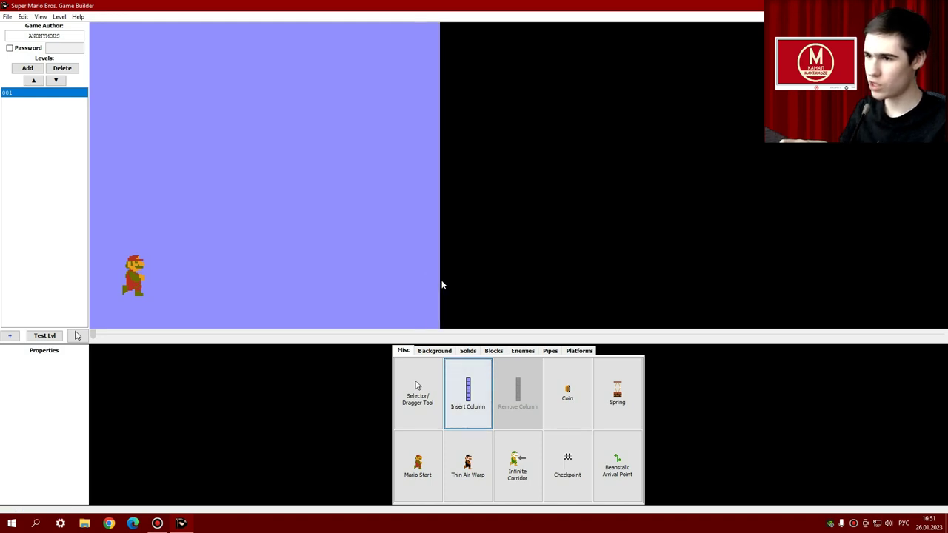
left_click_drag(443, 281, 935, 318)
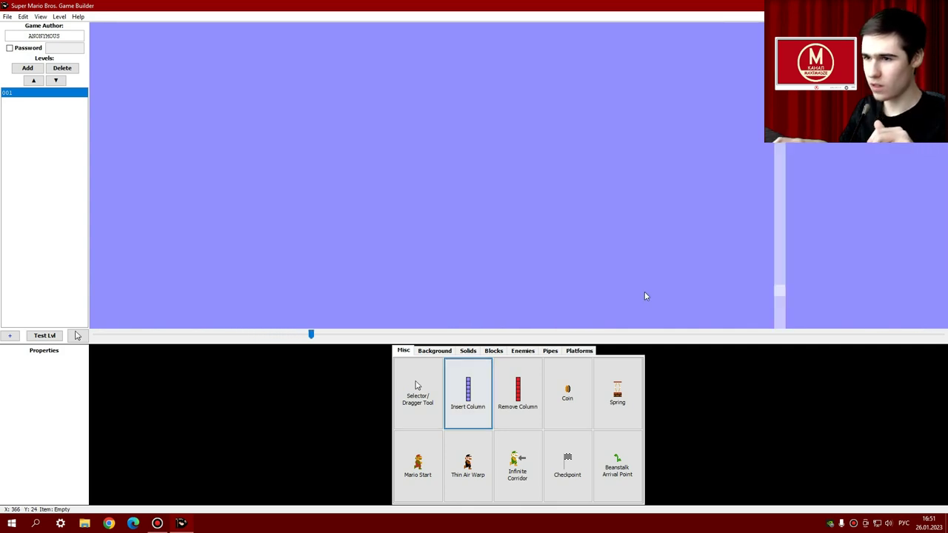
Lay a two-row Light Ground floor about 19 tiles long from the level's start, directly beneath Mario.
left_click_drag(310, 334, 70, 343)
left_click(468, 350)
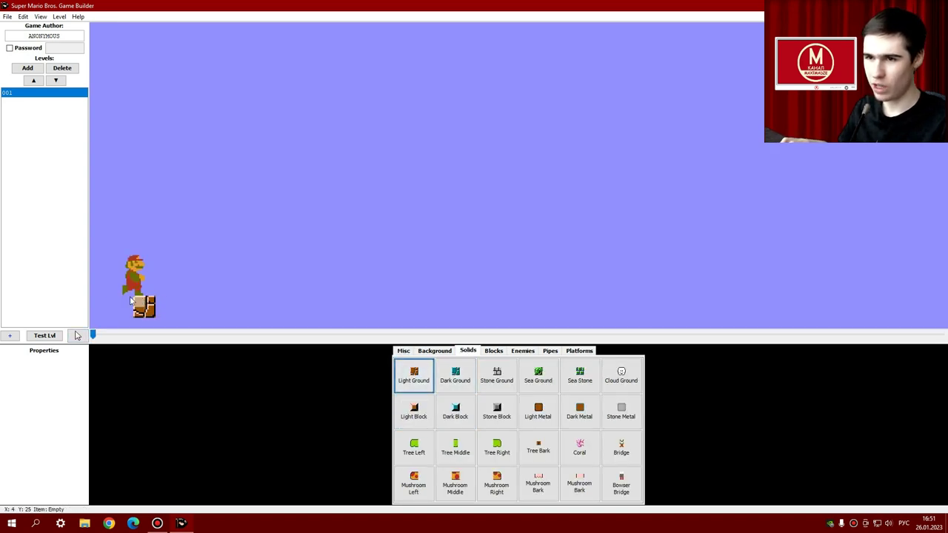
mouse_move(89, 303)
left_mouse_down()
mouse_move(506, 305)
mouse_move(493, 324)
mouse_move(92, 325)
left_mouse_up()
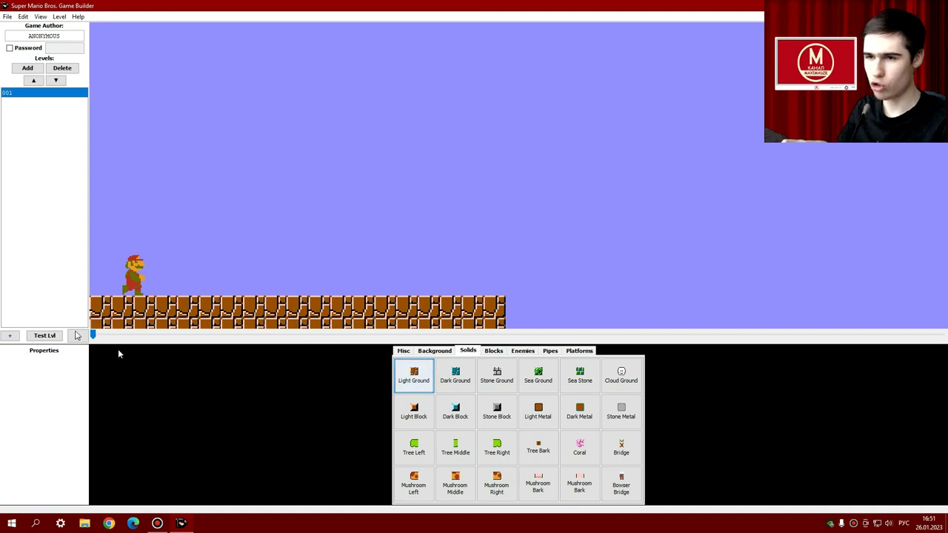
Take one upper tile out of the floor with the Selector/Dragger Tool and refill the gap with Light Ground.
left_click(435, 350)
left_click(403, 351)
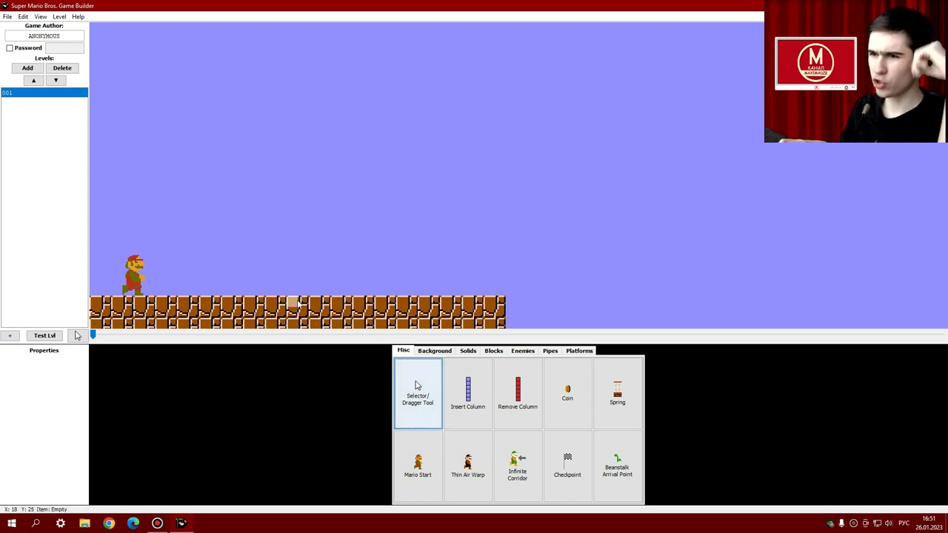
mouse_move(299, 303)
left_mouse_down()
mouse_move(299, 283)
mouse_move(296, 305)
left_mouse_up()
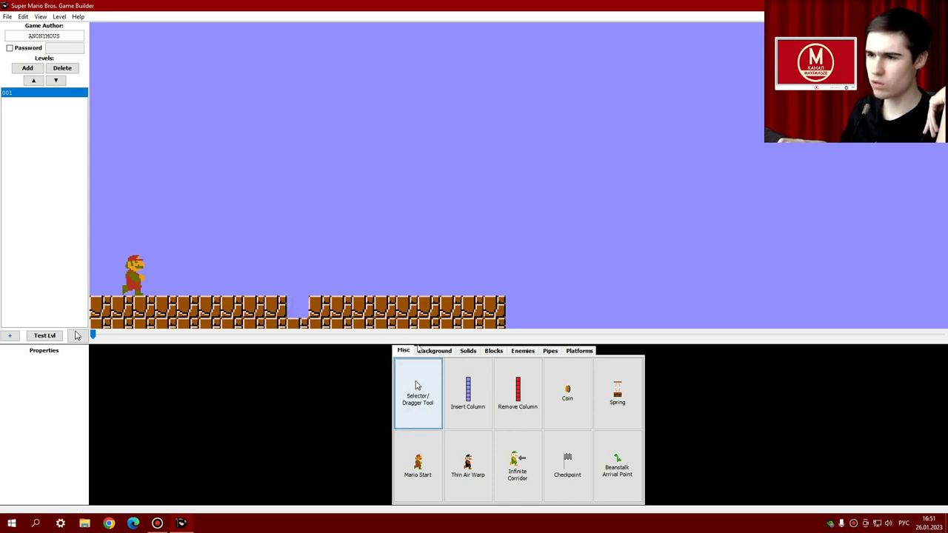
left_click(467, 351)
left_click(296, 307)
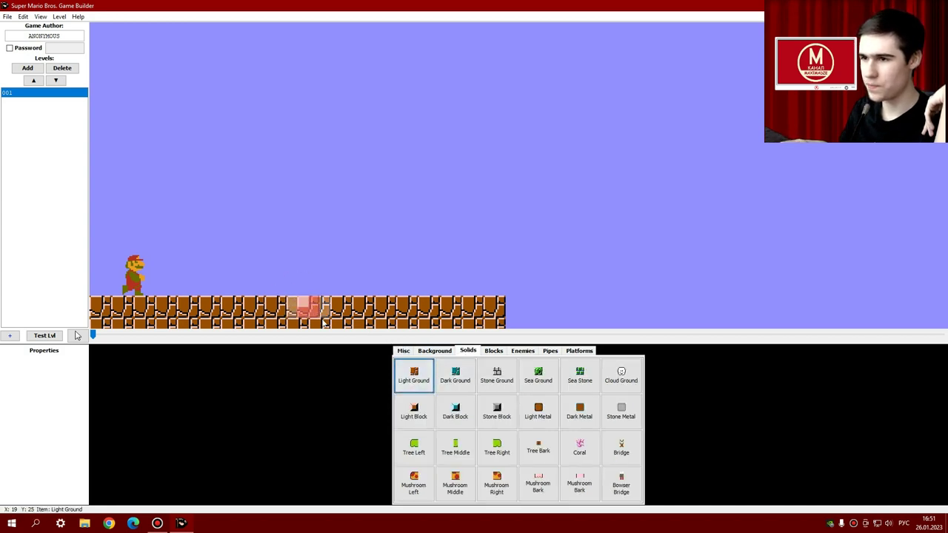
Extend the floor with a five-tile-wide Dark Ground section and float a single Dark Ground tile above its middle.
left_click(444, 384)
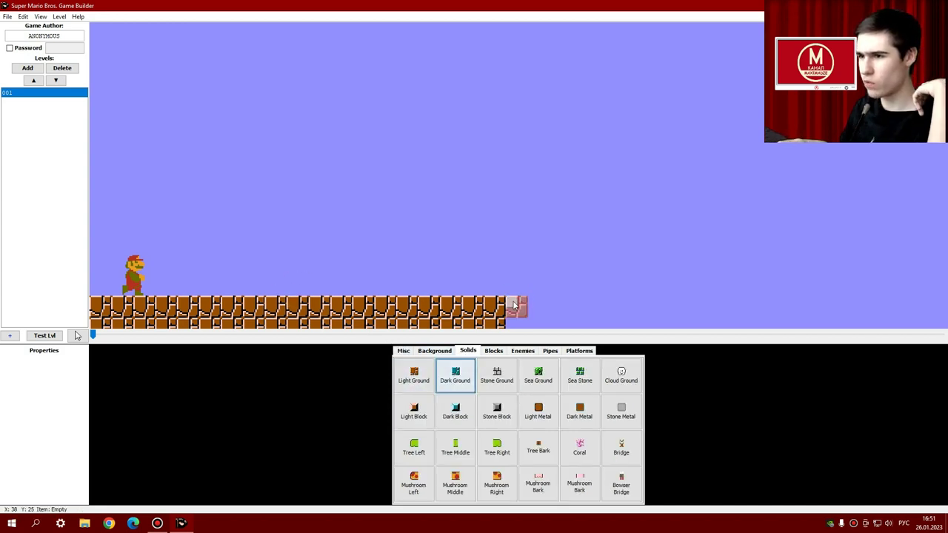
mouse_move(517, 306)
left_mouse_down()
mouse_move(603, 307)
mouse_move(600, 323)
mouse_move(514, 328)
left_mouse_up()
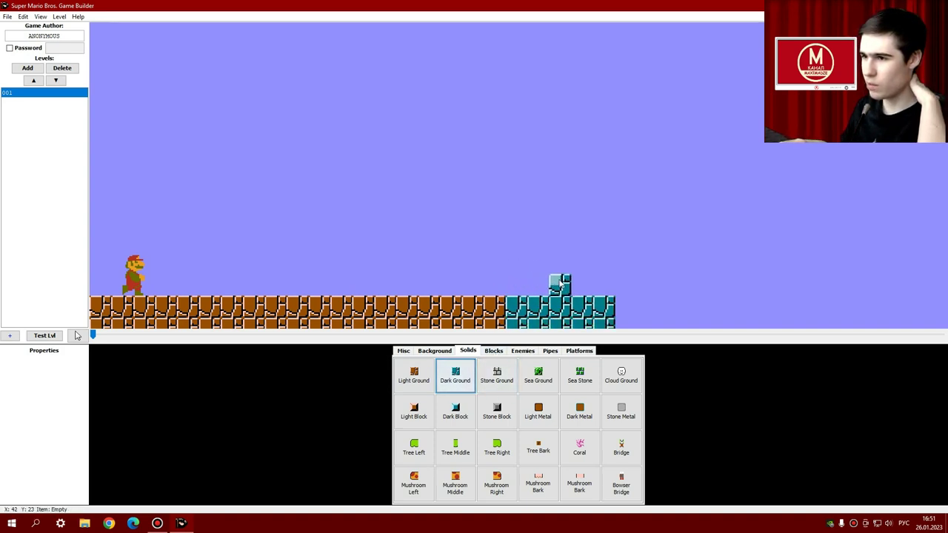
left_click(556, 254)
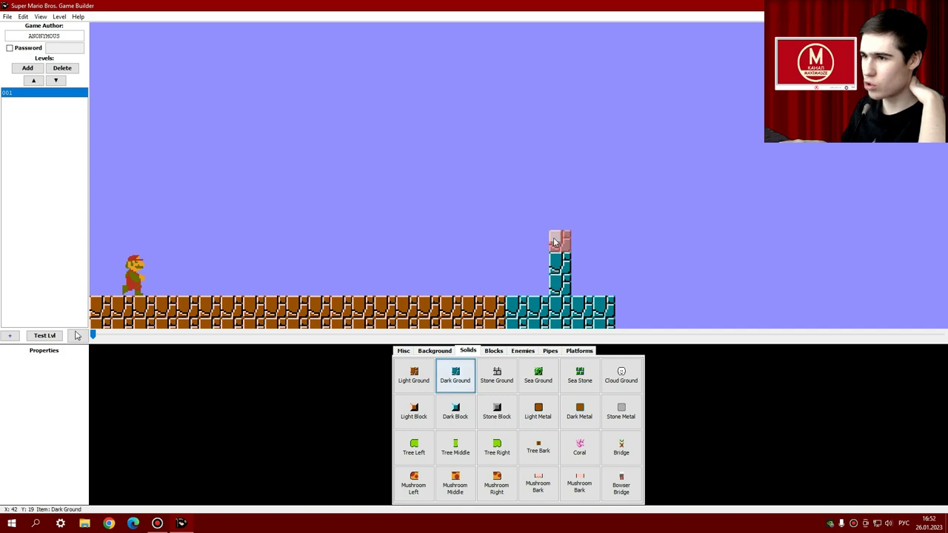
left_click(555, 241)
right_click(561, 263)
right_click(560, 285)
Build a floating Dark Ground pyramid around that tile, with rows five, three and one tiles wide.
left_click(536, 240)
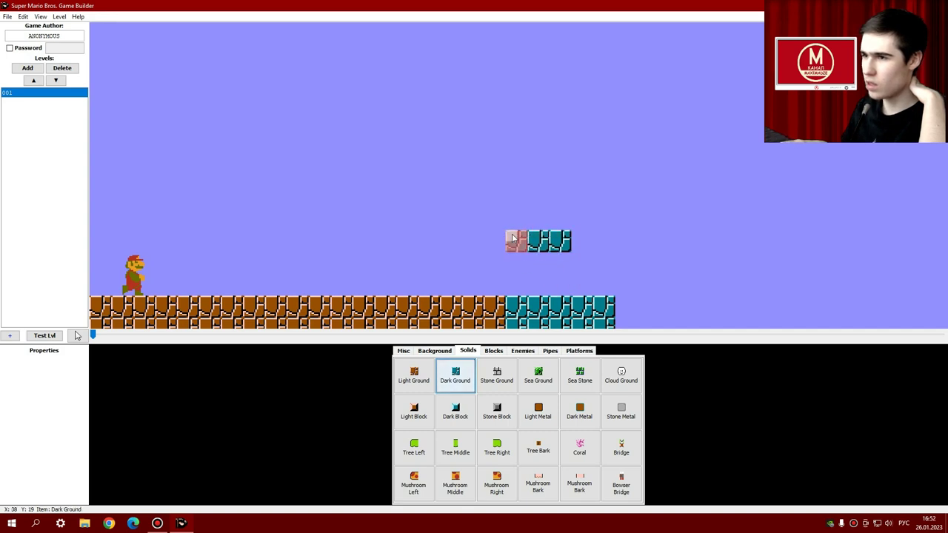
left_click(516, 241)
left_click(560, 219)
right_click(560, 218)
left_click(538, 218)
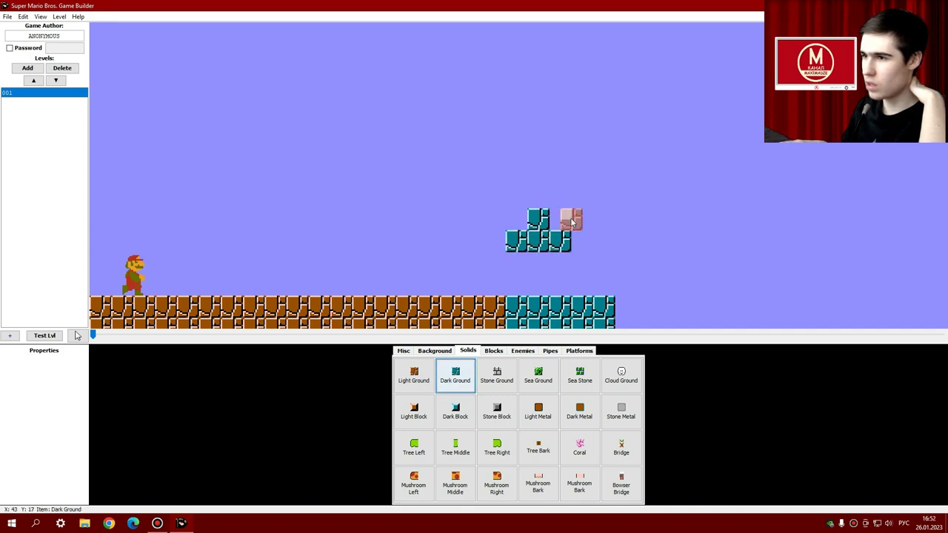
left_click(579, 225)
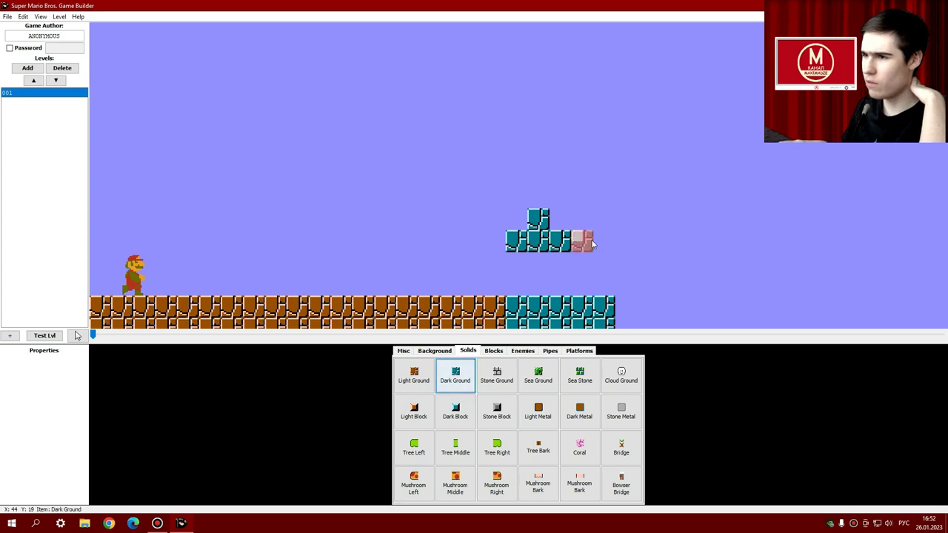
left_click(604, 241)
left_click(583, 219)
left_click(560, 218)
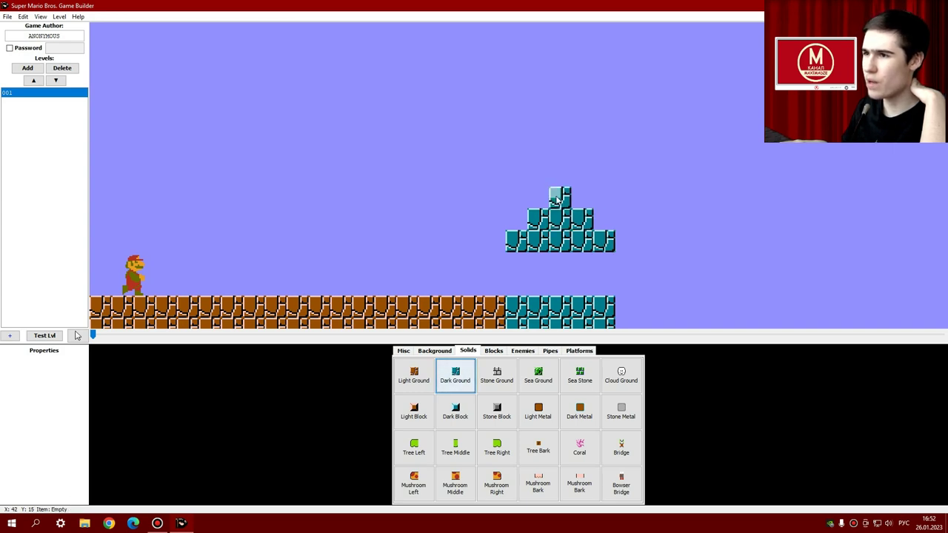
left_click(559, 198)
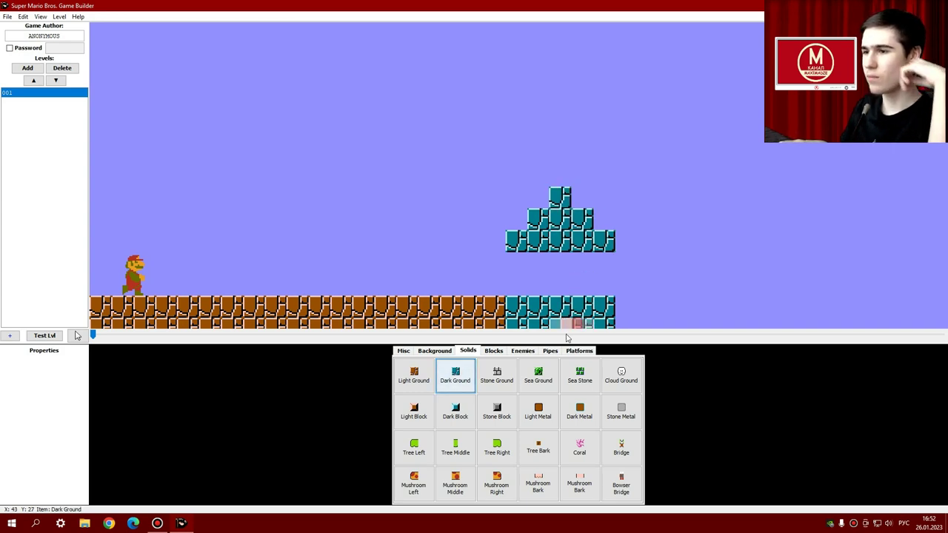
Fill the gap beneath the pyramid with Tree Bark and draw a small X-shaped Tree Bark figure in the sky.
left_click(538, 446)
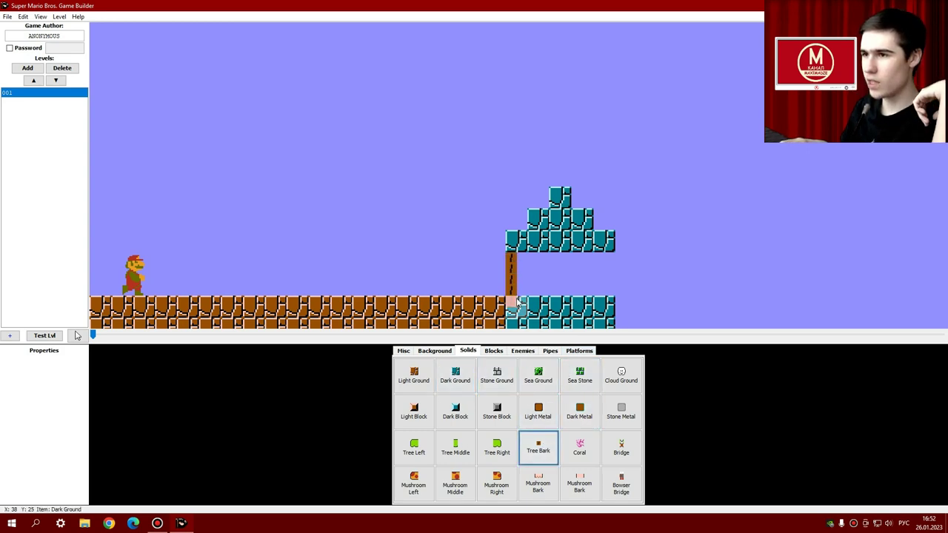
left_click_drag(543, 291, 566, 291)
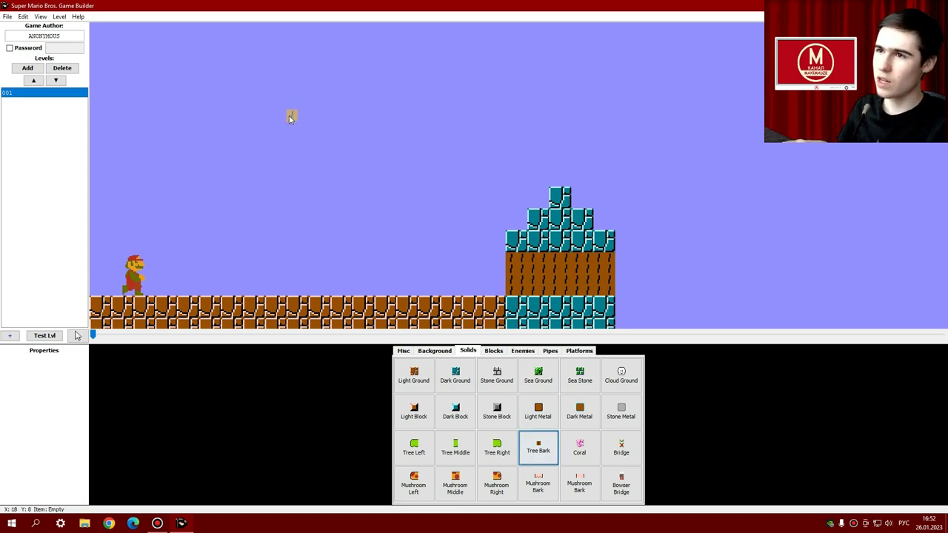
left_click(287, 126)
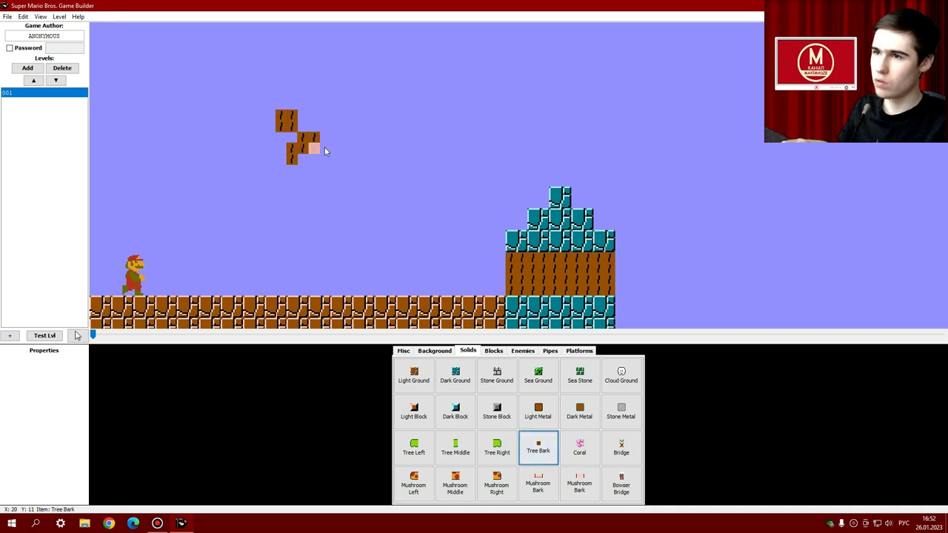
left_click(330, 124)
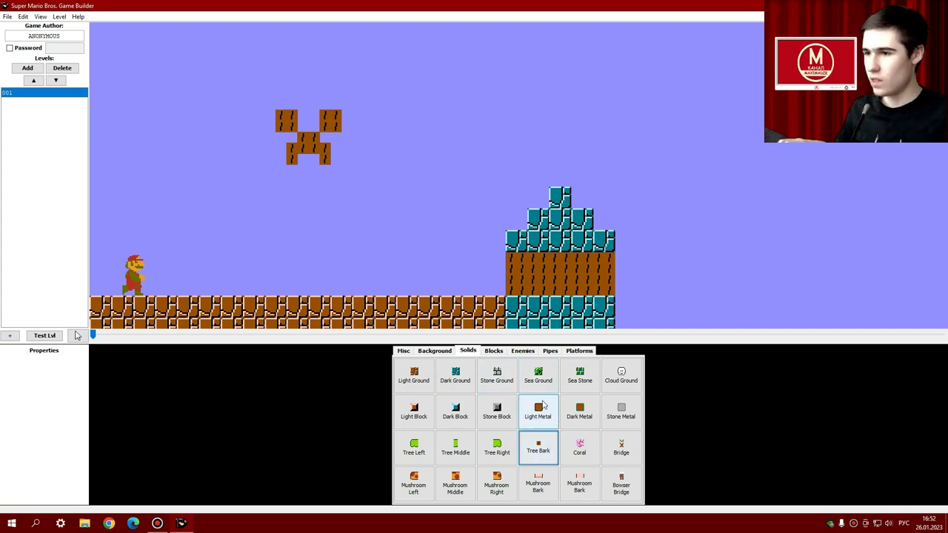
Place five coins on the pyramid, one on each step and one on its peak, clearing any stray coins.
left_click(401, 352)
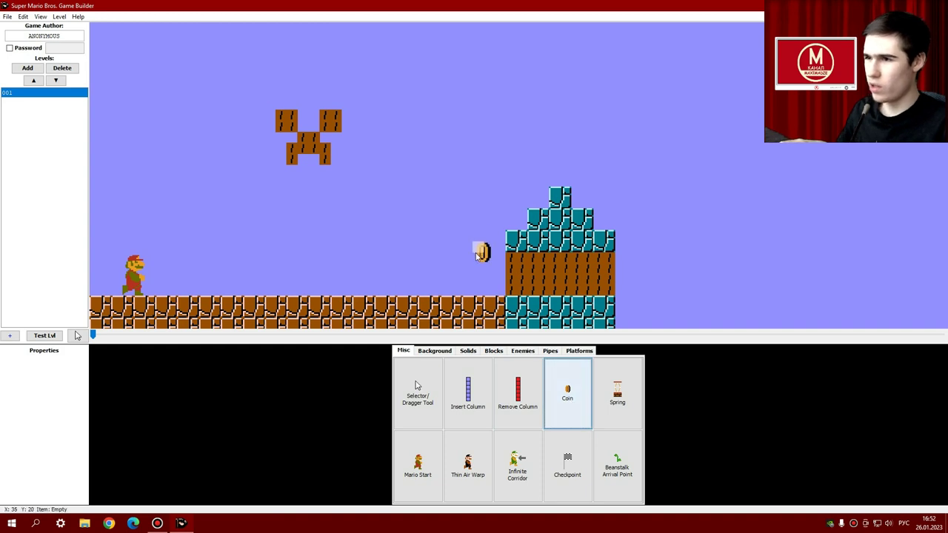
mouse_move(465, 280)
left_mouse_down()
mouse_move(297, 274)
mouse_move(266, 256)
left_mouse_up()
mouse_move(266, 256)
right_mouse_down()
mouse_move(315, 261)
mouse_move(311, 273)
mouse_move(328, 280)
mouse_move(443, 287)
mouse_move(470, 281)
mouse_move(527, 227)
mouse_move(516, 218)
right_mouse_up()
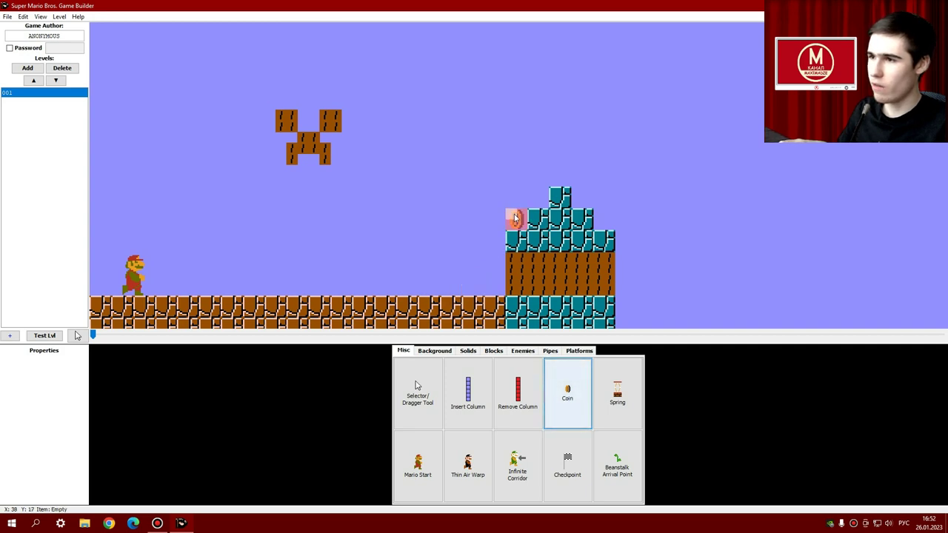
mouse_move(546, 190)
left_mouse_down()
mouse_move(605, 191)
mouse_move(604, 219)
left_mouse_up()
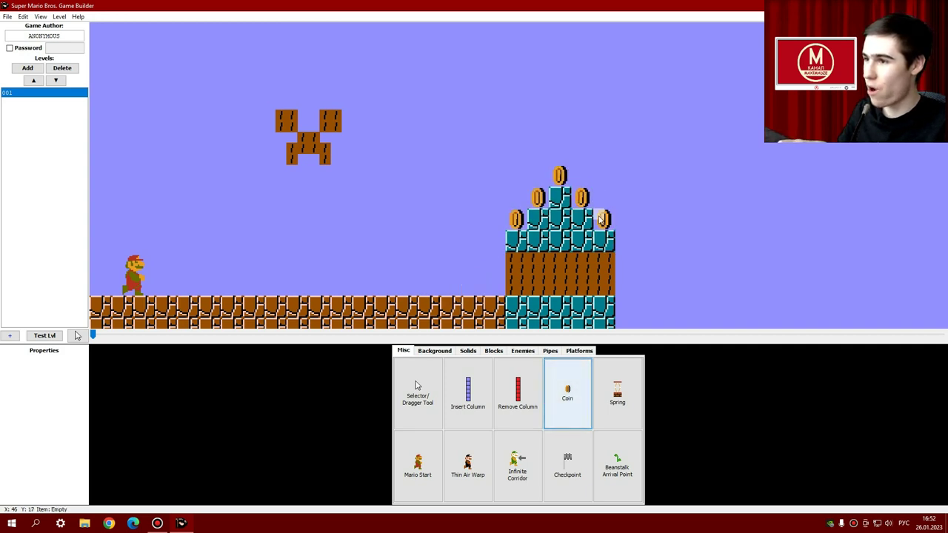
Place a Super Spring on the floor before the pyramid and a regular spring beside it on Mario's side.
left_click(617, 392)
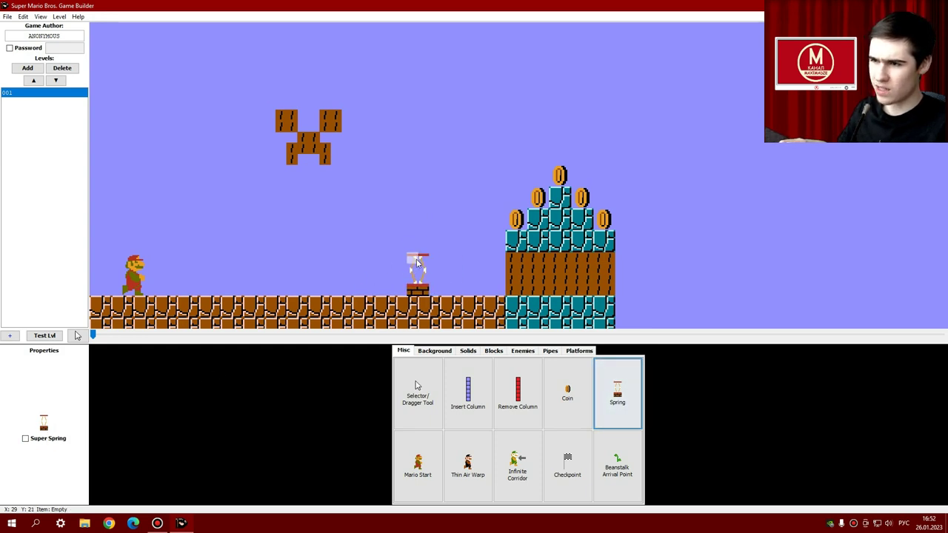
left_click(37, 438)
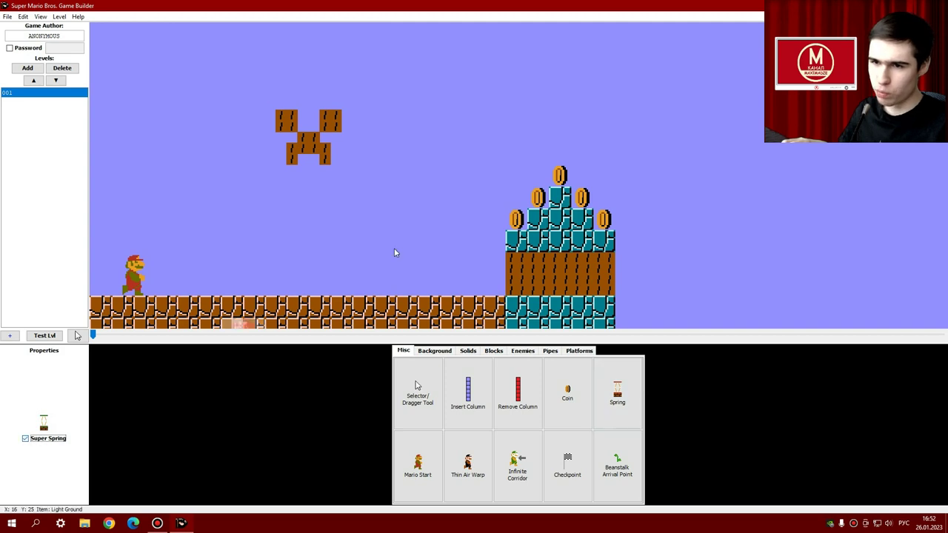
left_click(448, 259)
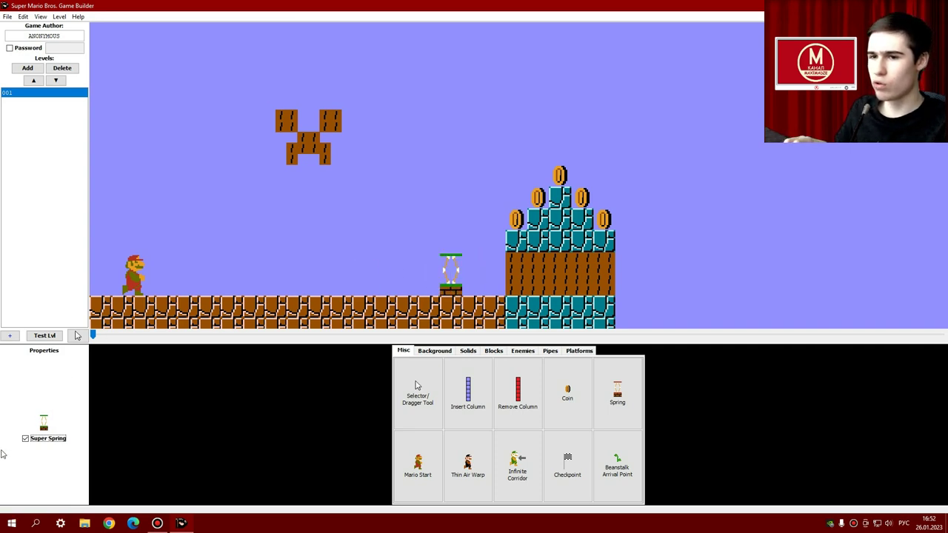
left_click(40, 439)
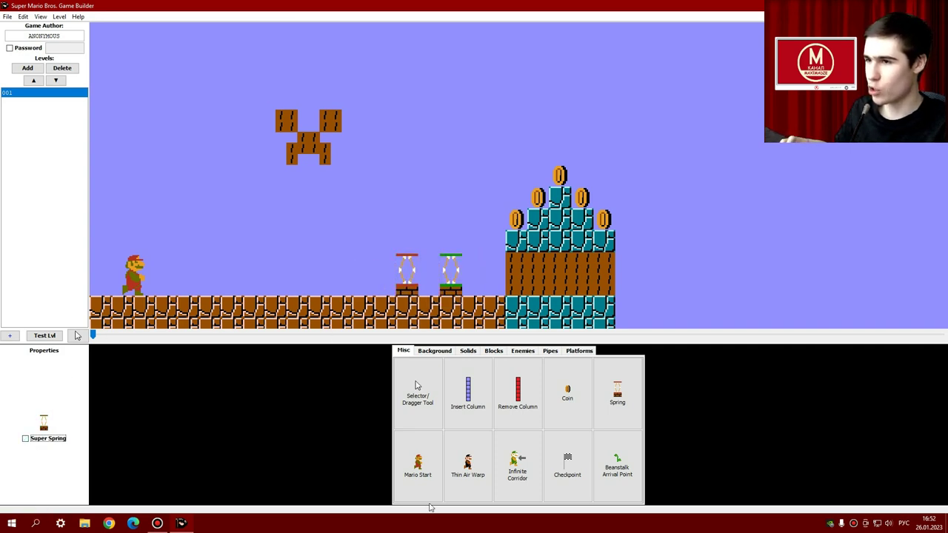
Extend the floor beyond the pyramid with a long row of Stone Block and a row of Dark Block beneath it.
left_click(468, 351)
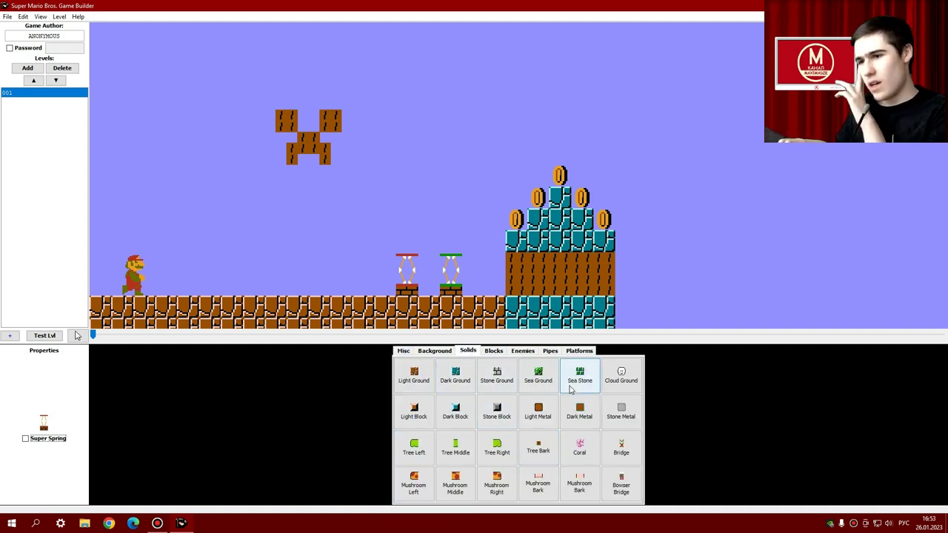
left_click(412, 410)
left_click(492, 408)
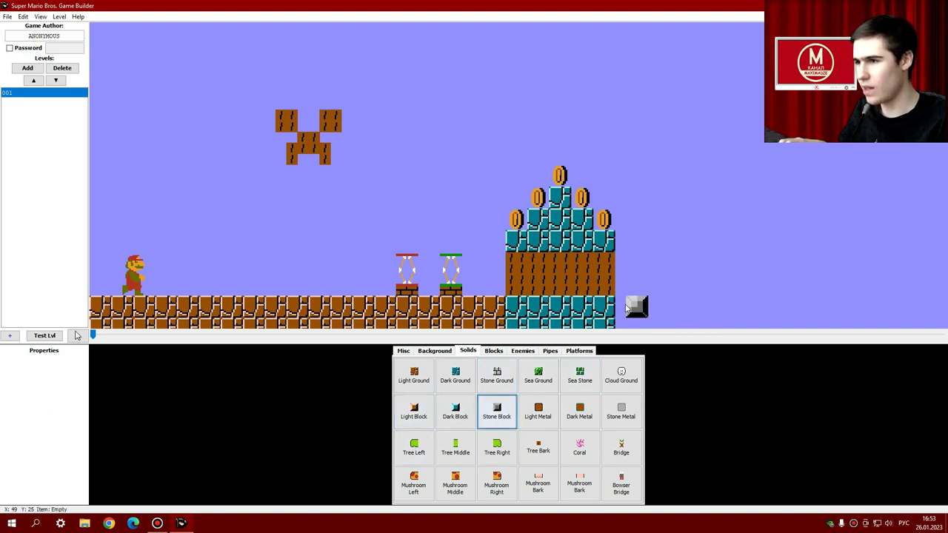
mouse_move(626, 306)
left_mouse_down()
mouse_move(828, 304)
mouse_move(751, 322)
mouse_move(607, 321)
left_mouse_up()
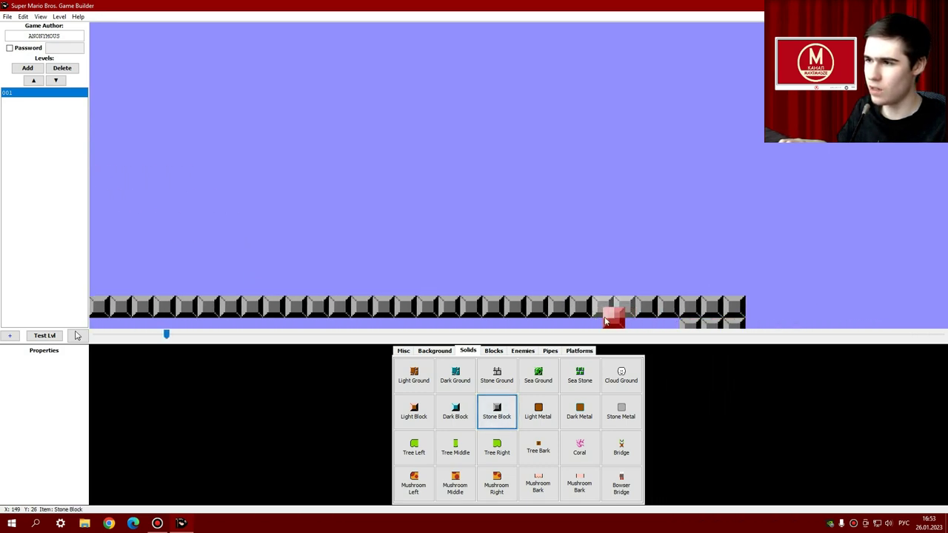
left_click(451, 409)
left_click_drag(663, 327, 195, 323)
scroll(200, 324, "up", 15)
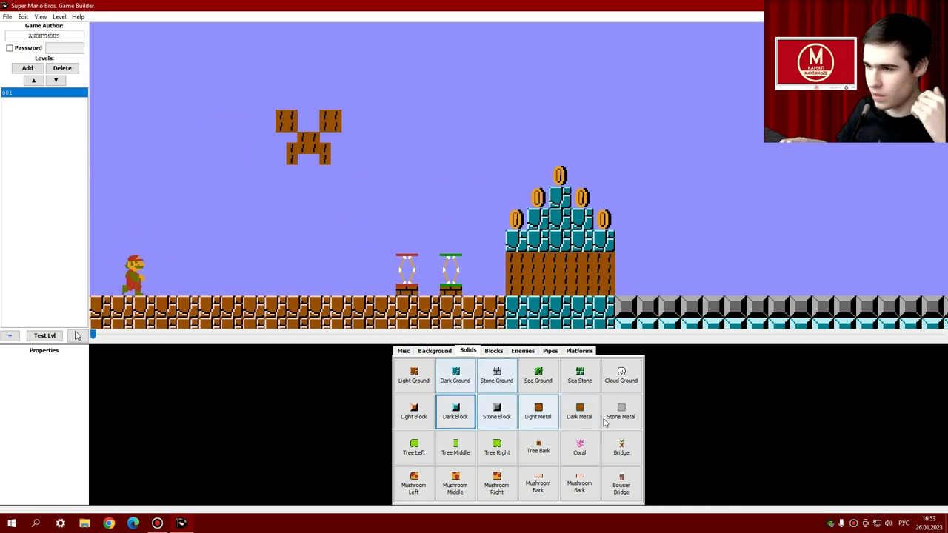
Lay an 11-tile Bridge above the stone floor, starting from the far side of the pyramid's lowest step.
left_click(579, 447)
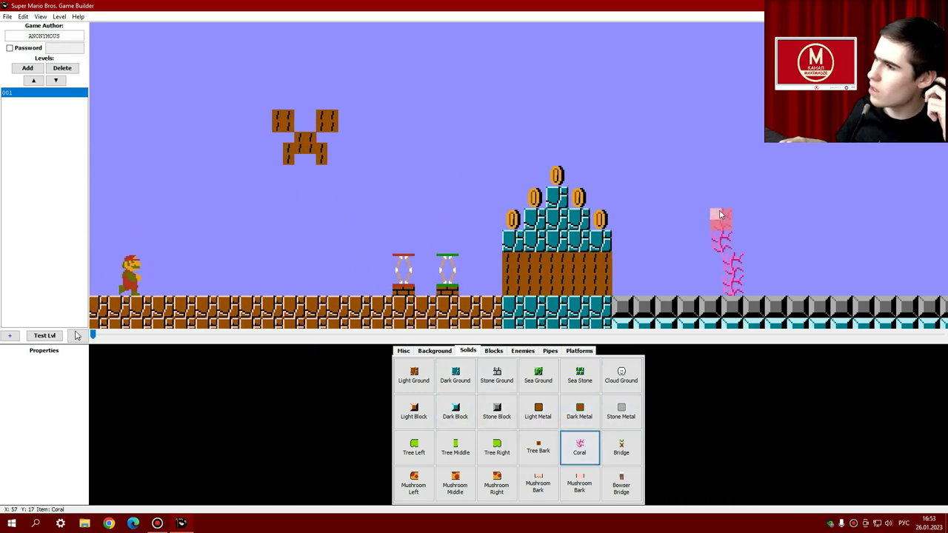
right_click_drag(716, 237, 730, 269)
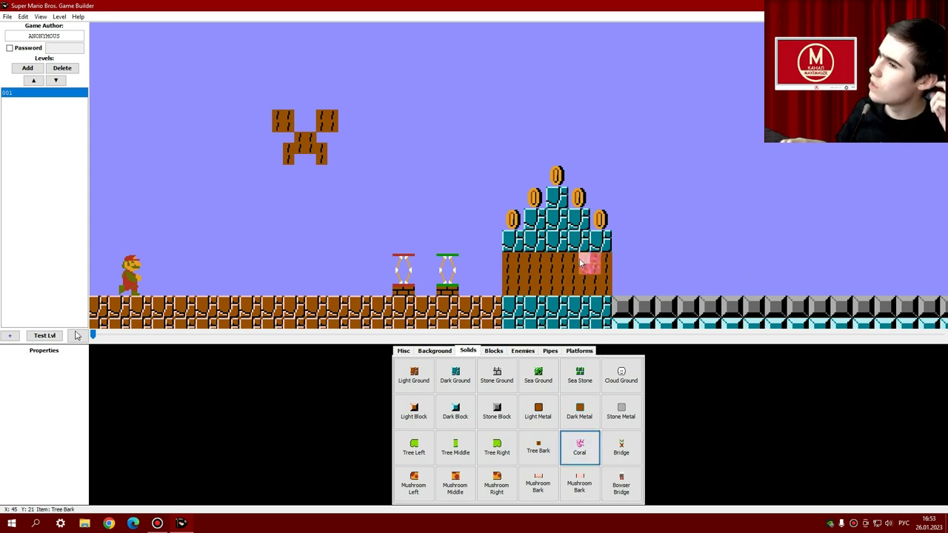
left_click(620, 447)
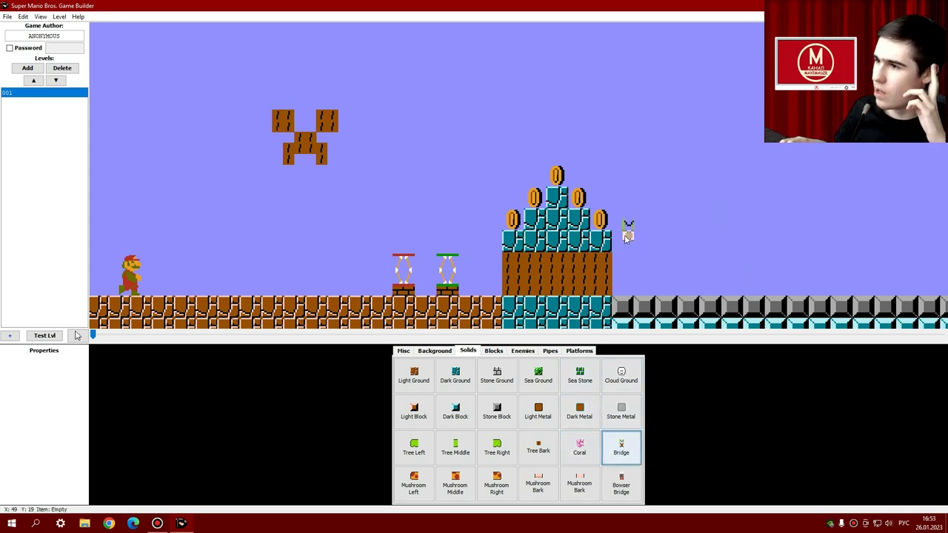
mouse_move(619, 244)
left_mouse_down()
mouse_move(693, 246)
mouse_move(722, 261)
left_mouse_up()
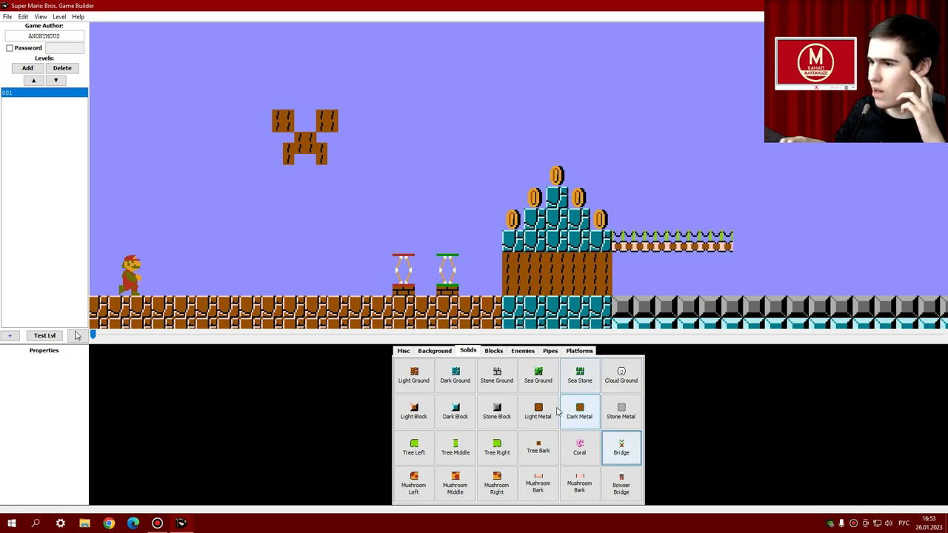
Build a second Dark Ground pyramid at the far end of the bridge, with rows five, three and one tiles wide.
left_click(462, 377)
scroll(901, 239, "down", 2)
scroll(901, 238, "right", 1)
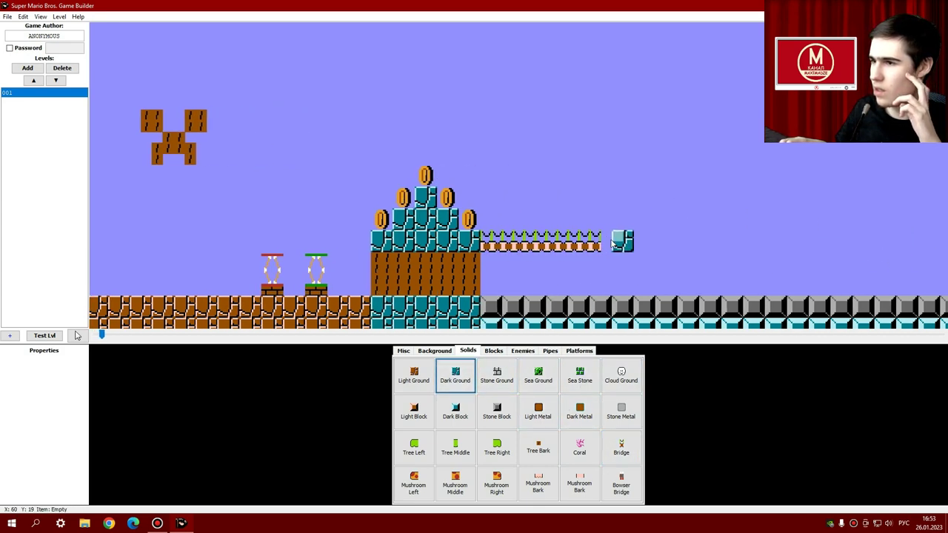
left_click_drag(612, 244, 648, 200)
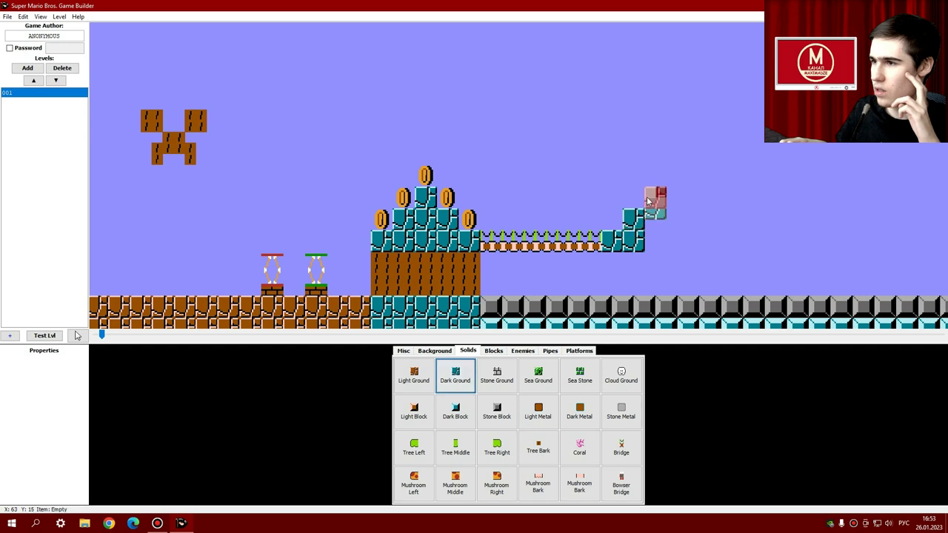
left_click(651, 202)
left_click(675, 219)
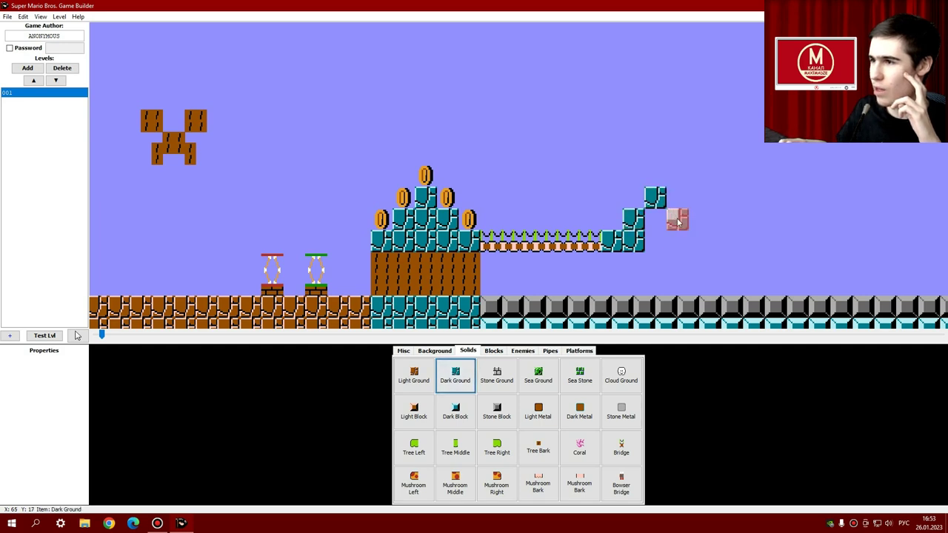
left_click(696, 237)
left_click(667, 240)
left_click_drag(669, 240, 659, 219)
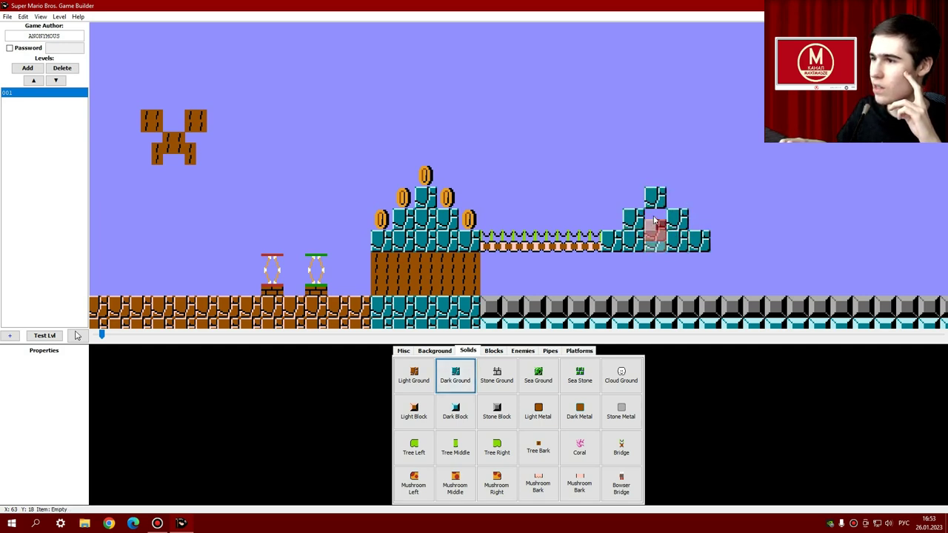
Fill the space beneath the second pyramid with Lava Bottom and the space beneath the bridge with Water Bottom.
left_click(494, 351)
left_click(450, 352)
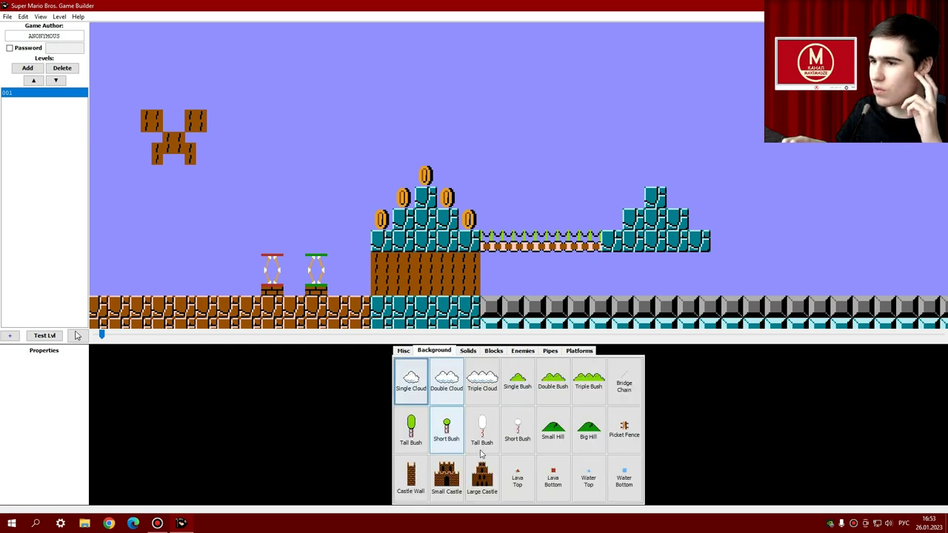
left_click(553, 480)
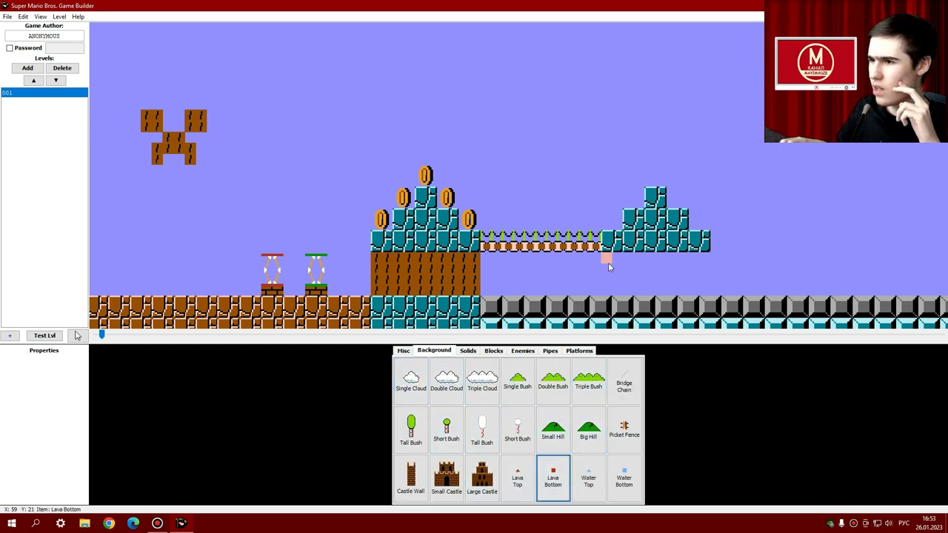
mouse_move(641, 293)
left_mouse_down()
mouse_move(700, 291)
mouse_move(627, 264)
left_mouse_up()
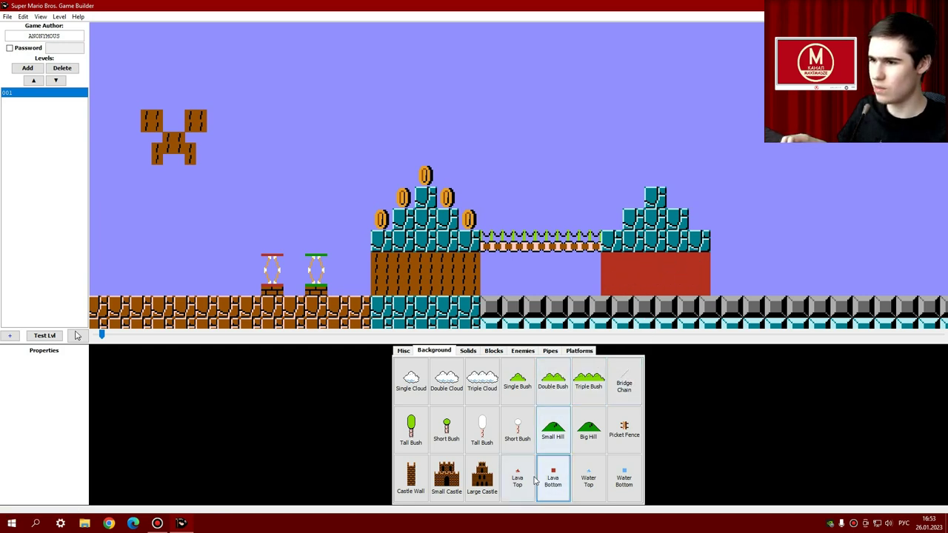
left_click(624, 477)
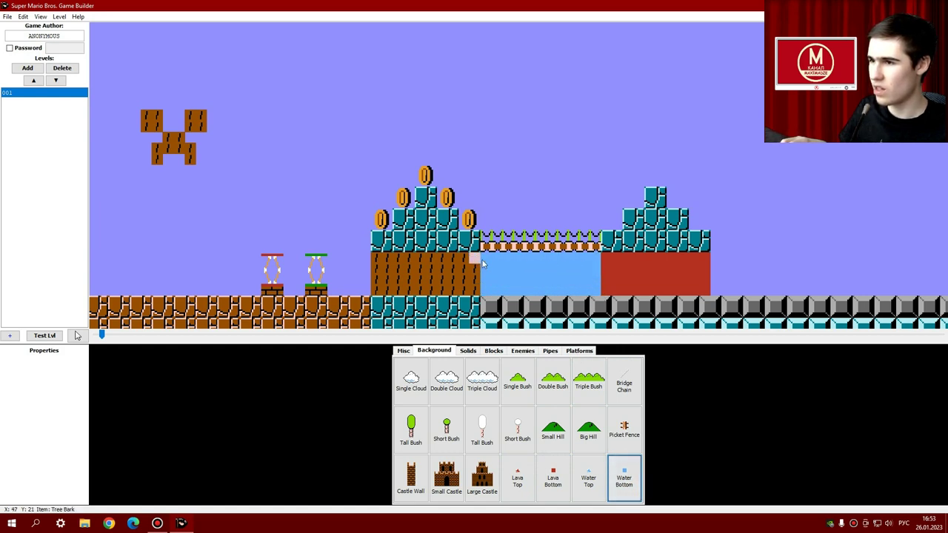
left_click(593, 486)
left_click_drag(596, 137, 498, 134)
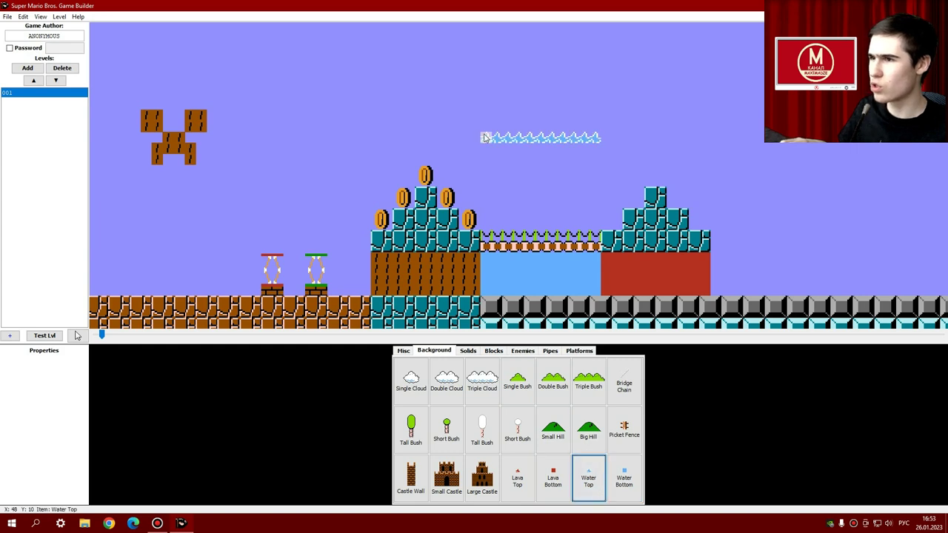
right_click_drag(485, 138, 615, 142)
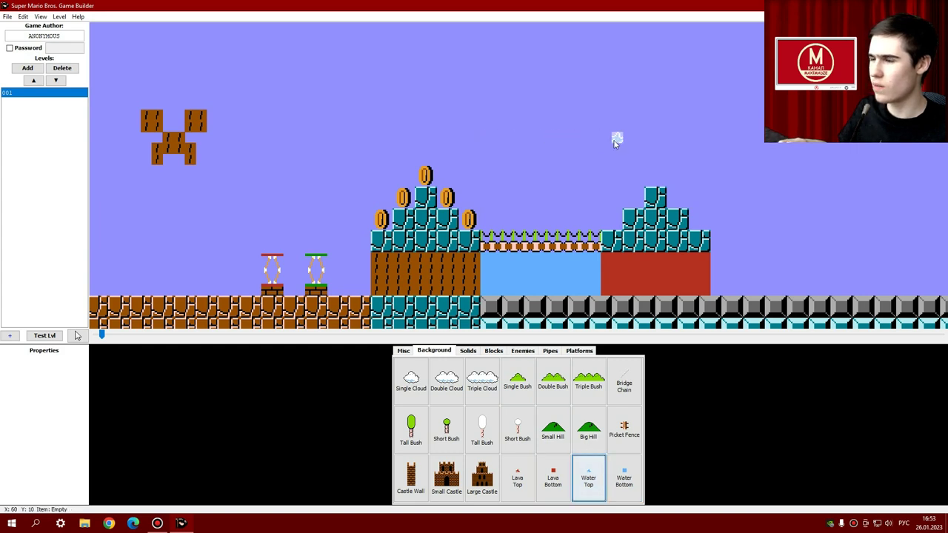
Place the Mario Start again on the floor at the beginning of the level.
left_click(406, 352)
left_click(418, 465)
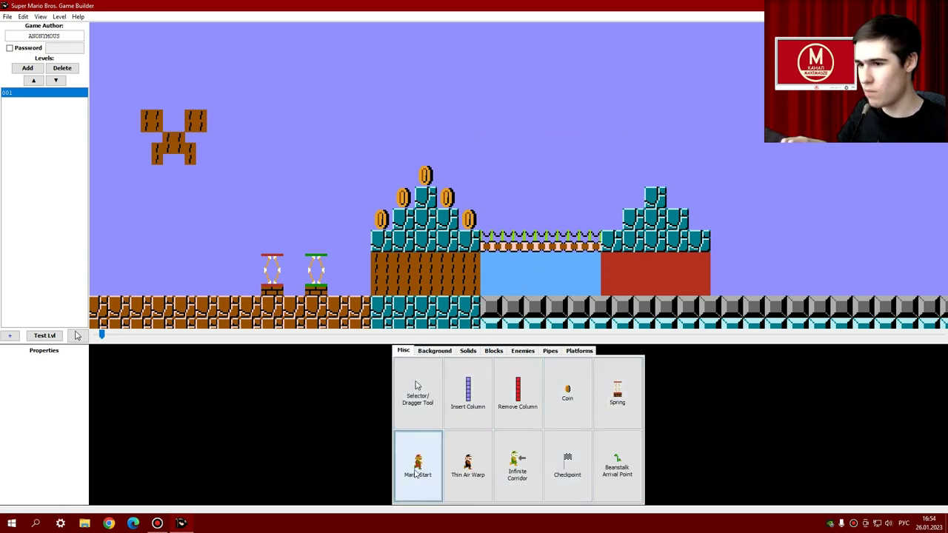
scroll(190, 166, "left", 3)
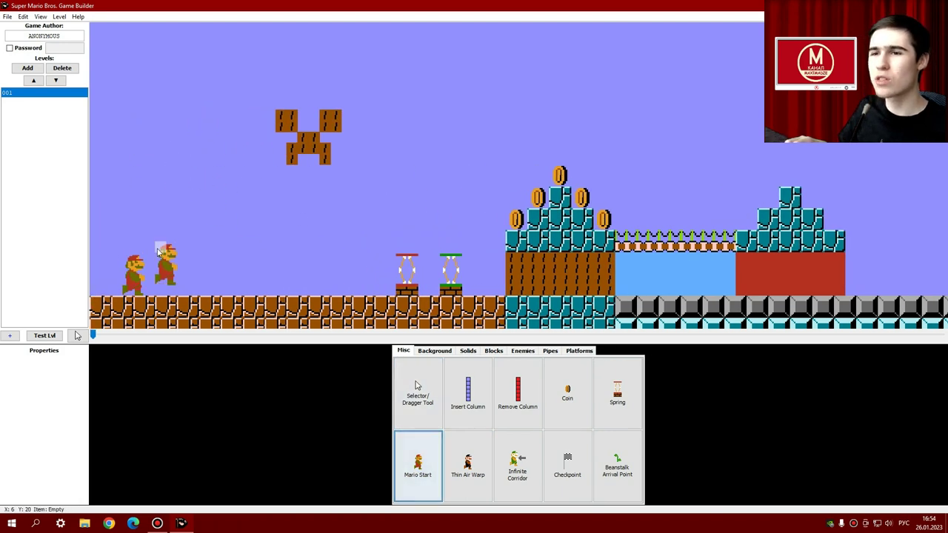
left_click(124, 266)
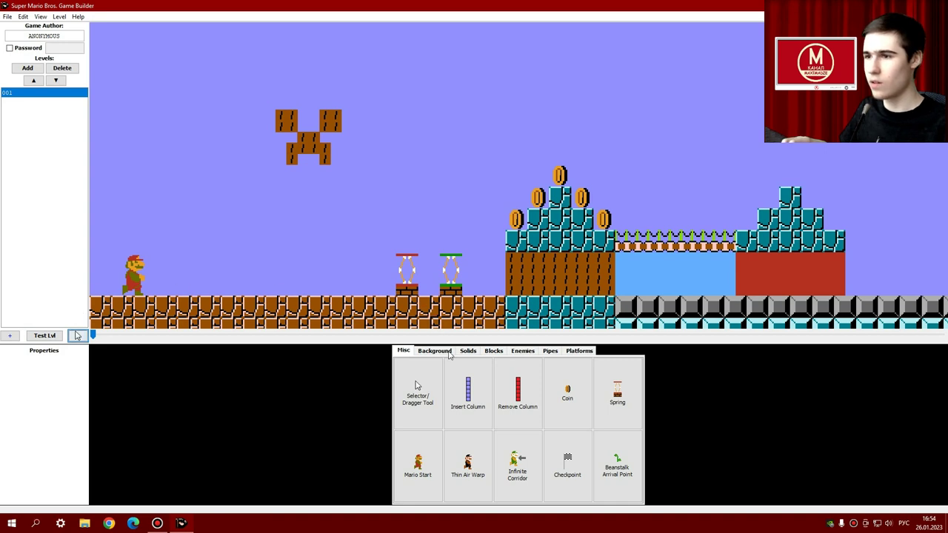
Place five coins on the second pyramid, one on each step and one on its peak.
left_click(567, 393)
scroll(756, 223, "right", 3)
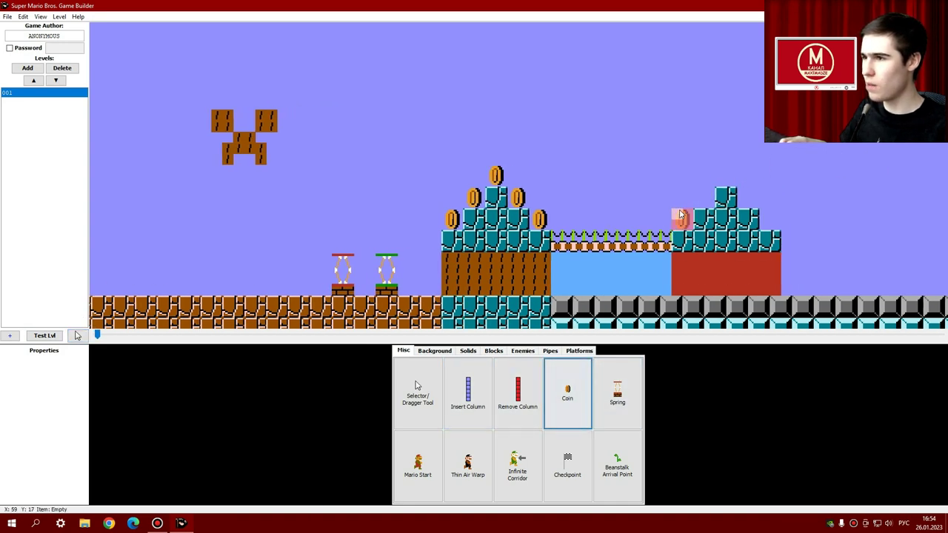
left_click(680, 216)
left_click(724, 176)
scroll(726, 185, "right", 4)
left_click(738, 198)
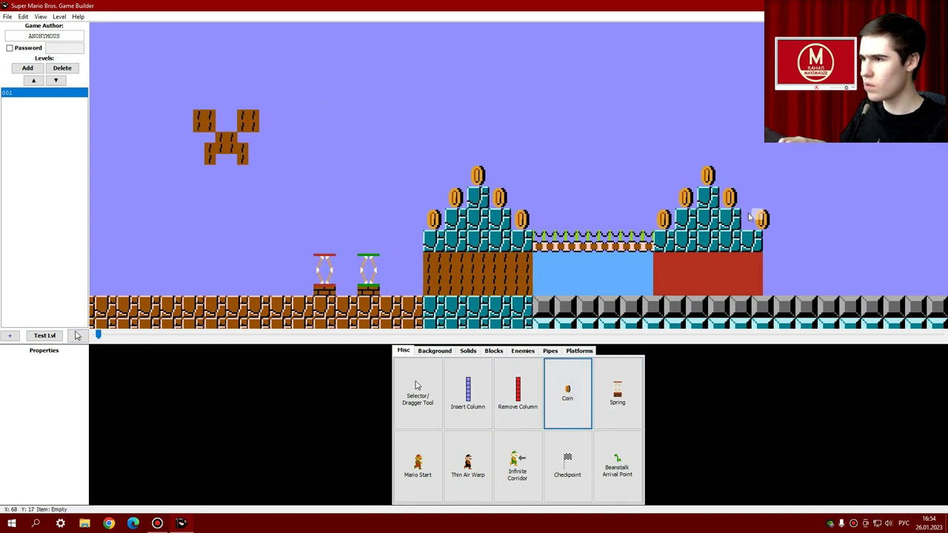
left_click(739, 218)
scroll(738, 218, "left", 4)
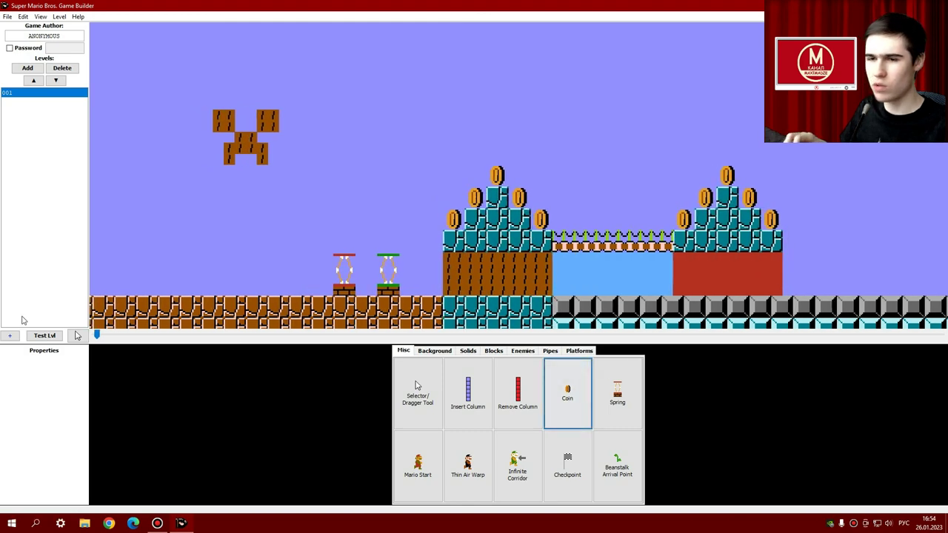
Test the level, look through the entries of the pause menu, and close the test window.
left_click(45, 336)
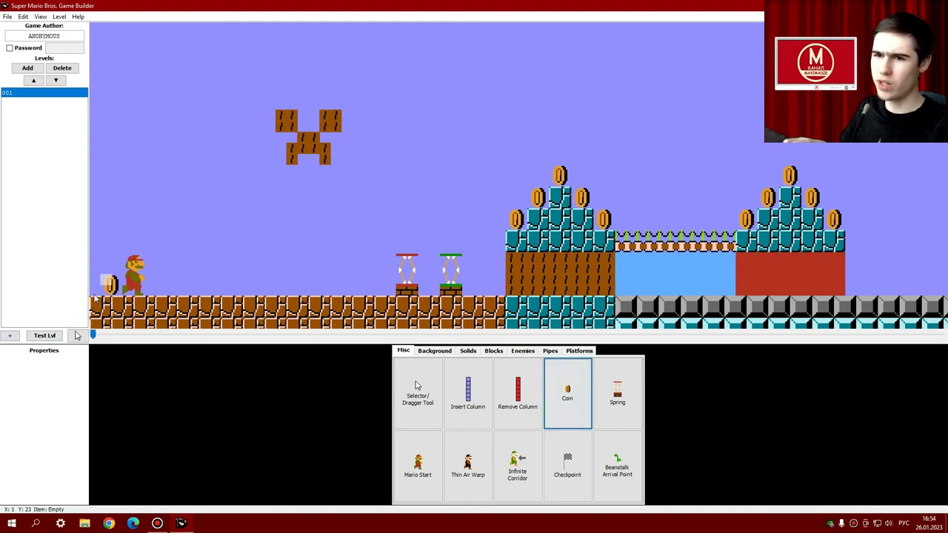
key("Escape")
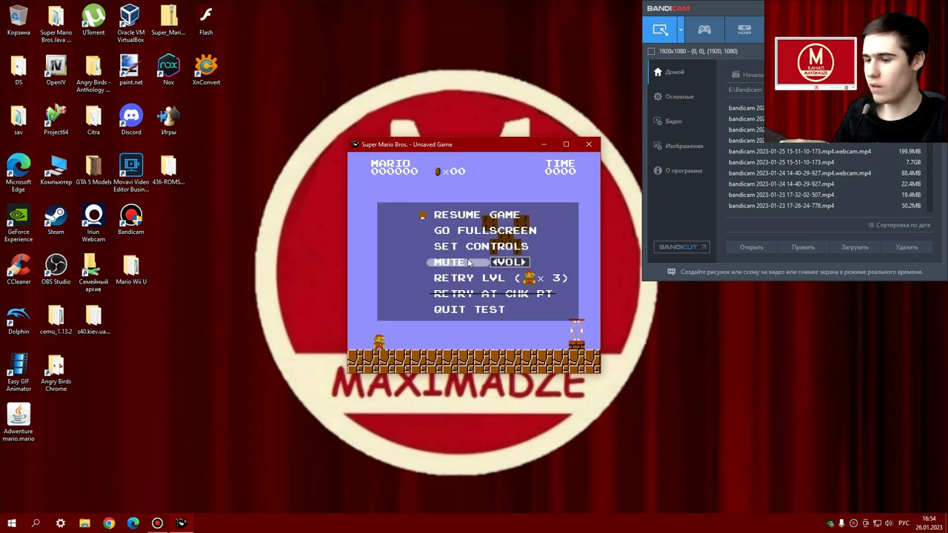
key("Down")
key("Down")
key("Down")
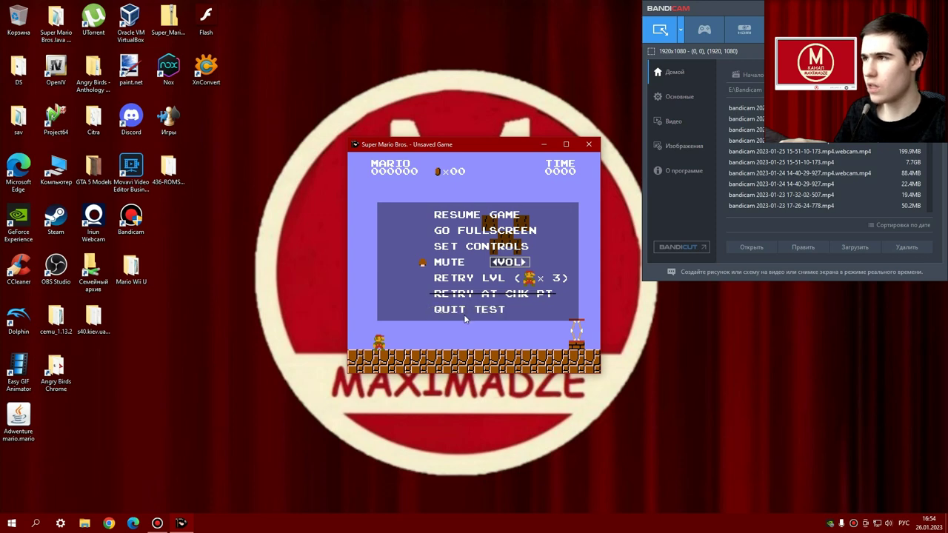
key("Up")
key("Up")
key("Up")
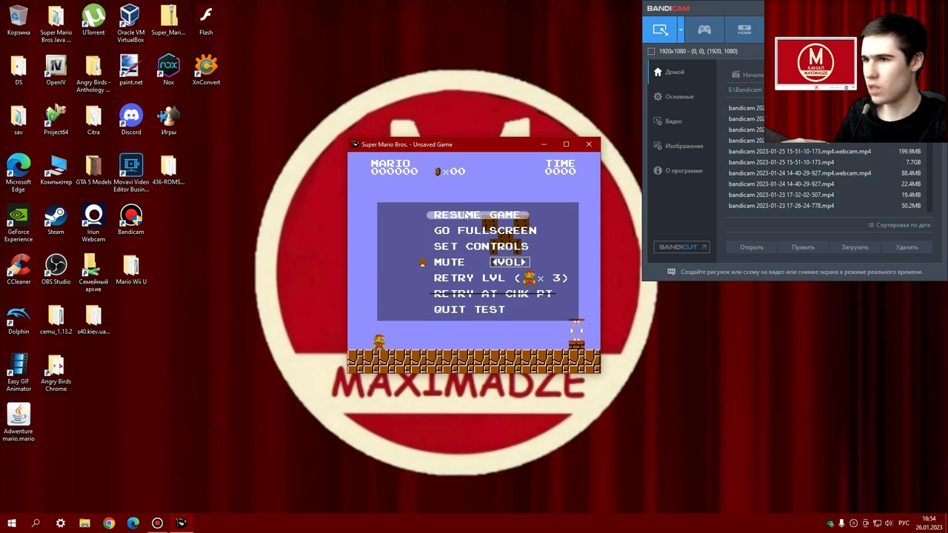
key("Return")
left_click(583, 148)
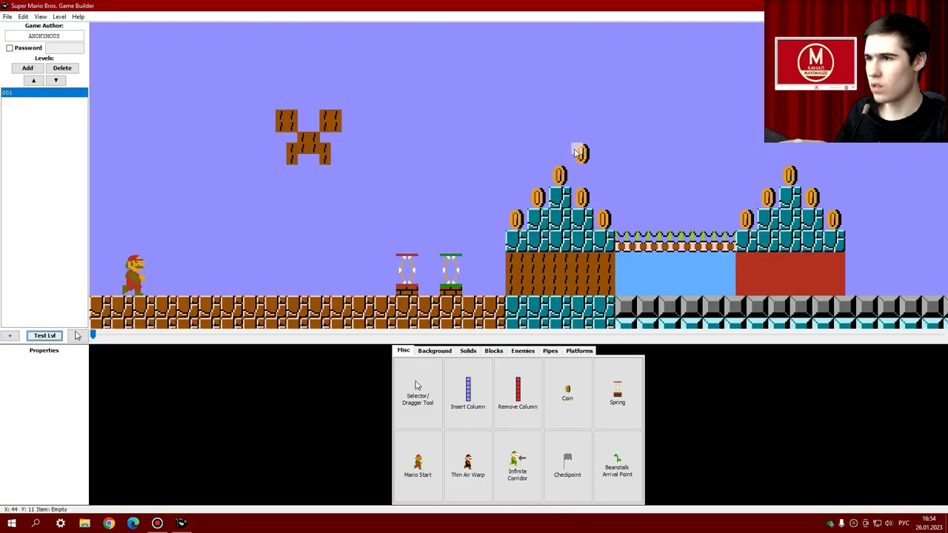
Test the level in a maximized window and run Mario with jumps from the start to the two springs.
left_click(44, 335)
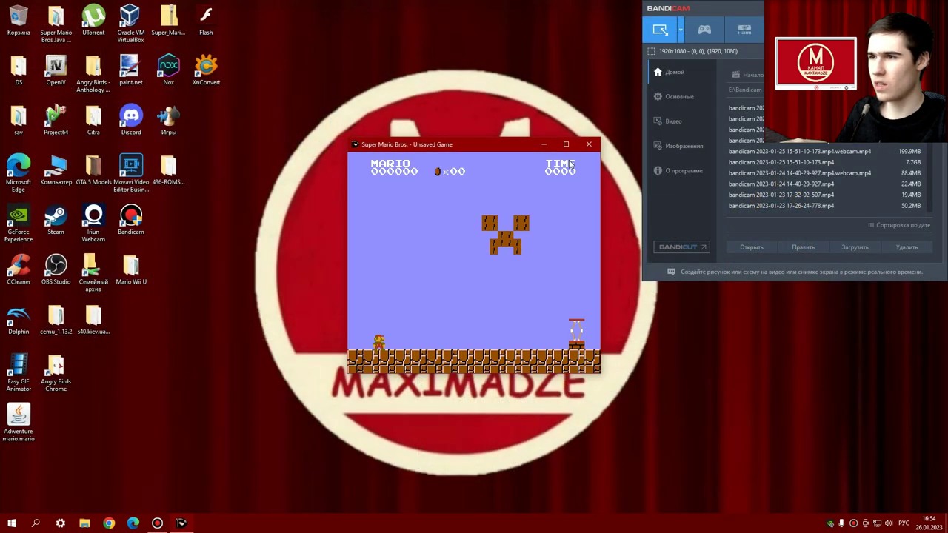
left_click(572, 146)
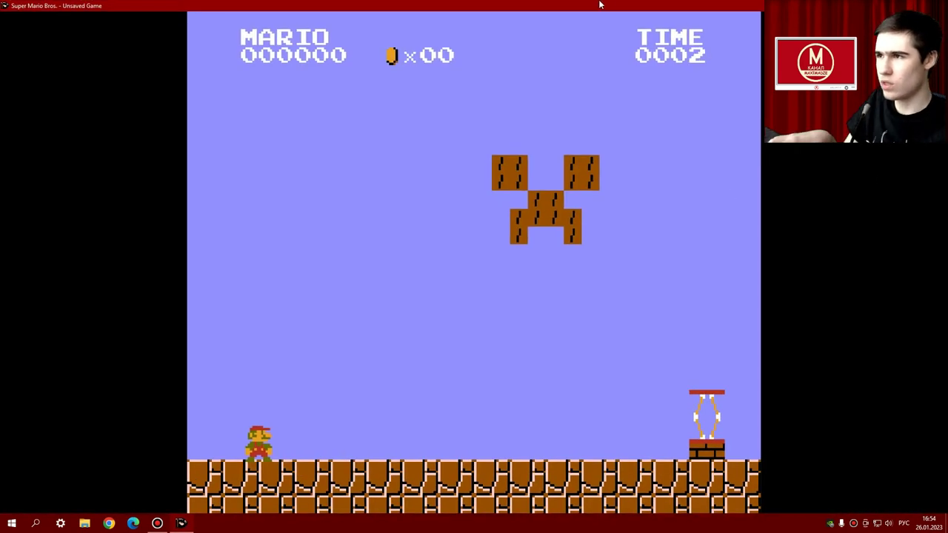
key("Right")
key("z")
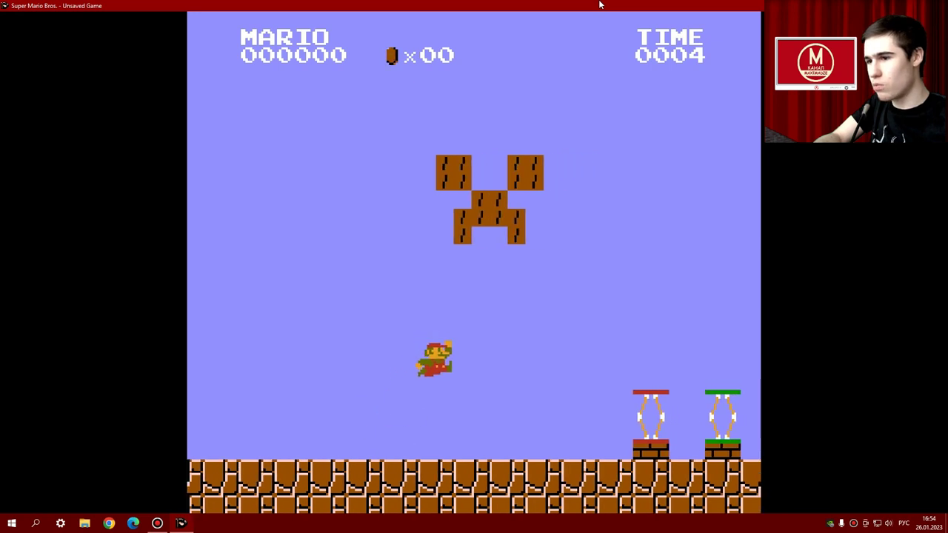
key("Right")
key("space")
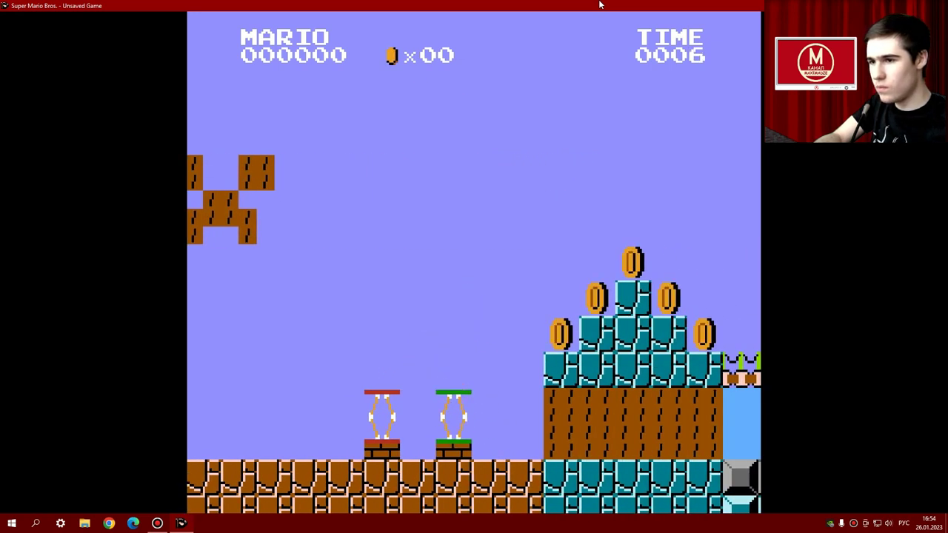
key("Right")
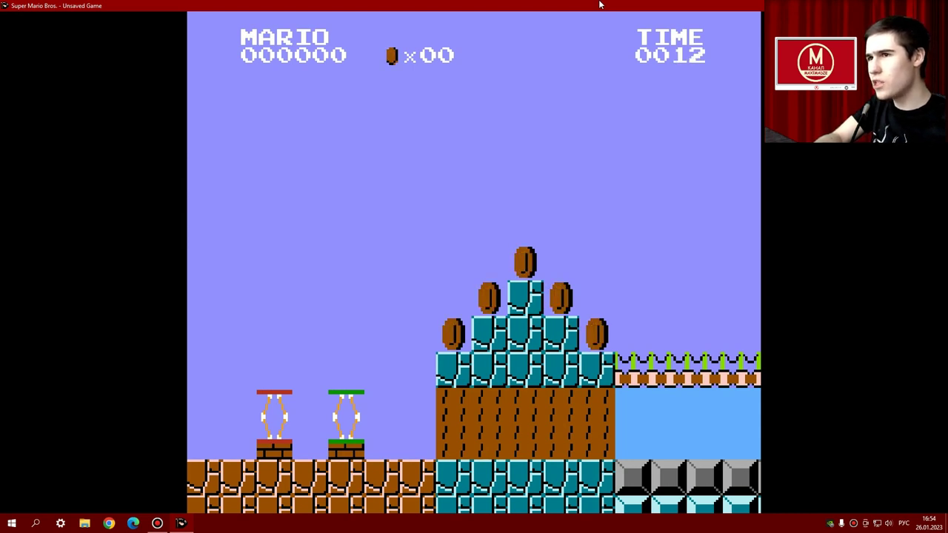
Bounce Mario off the springs, collect coins over both pyramids, run on along the stone floor, and close the test.
key("Right")
key("z")
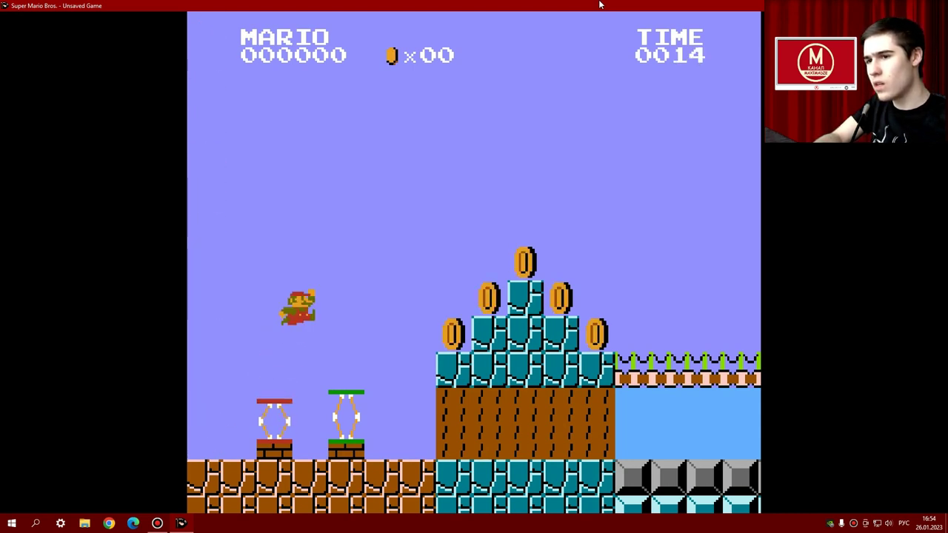
key("Right")
key("z")
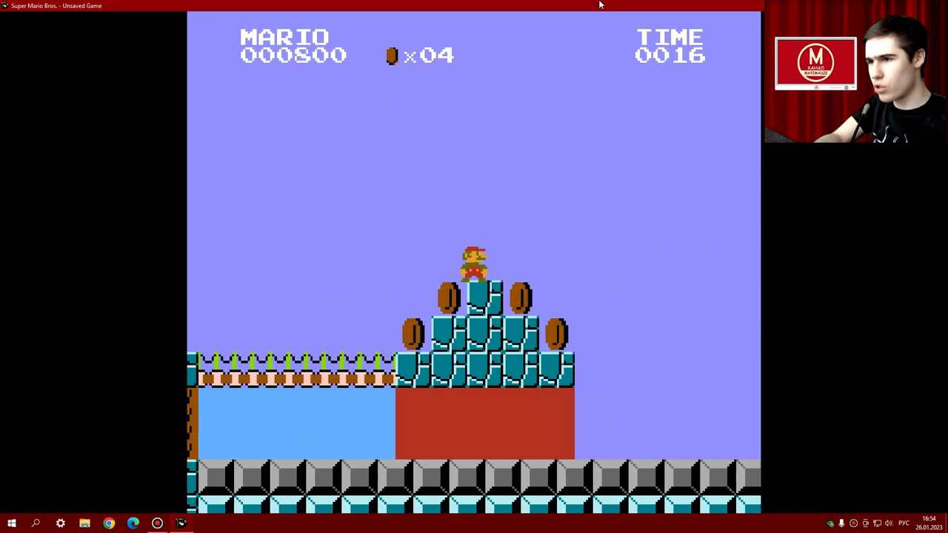
key("Right")
key("space")
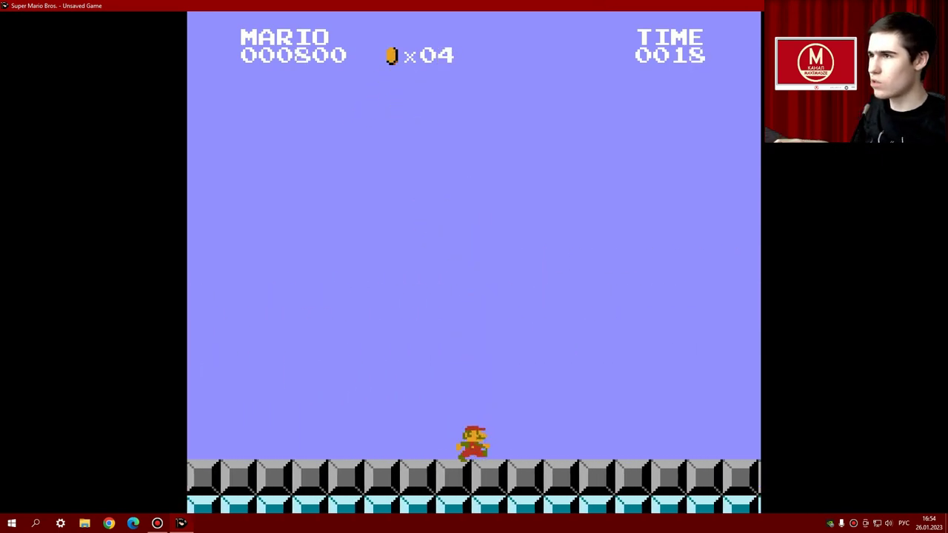
key("Right")
key("Escape")
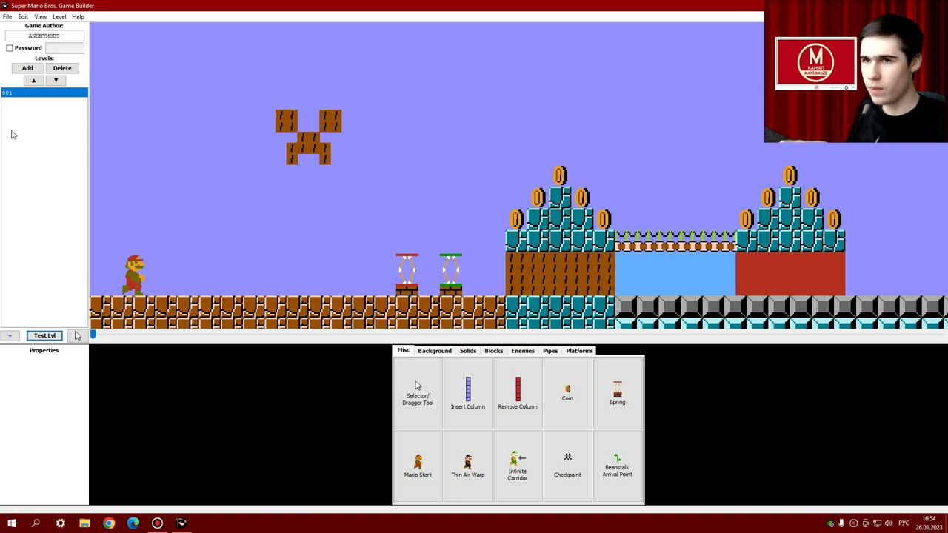
Name level 001 "LEVEL 1" and give it a time limit of 200.
left_click(34, 94)
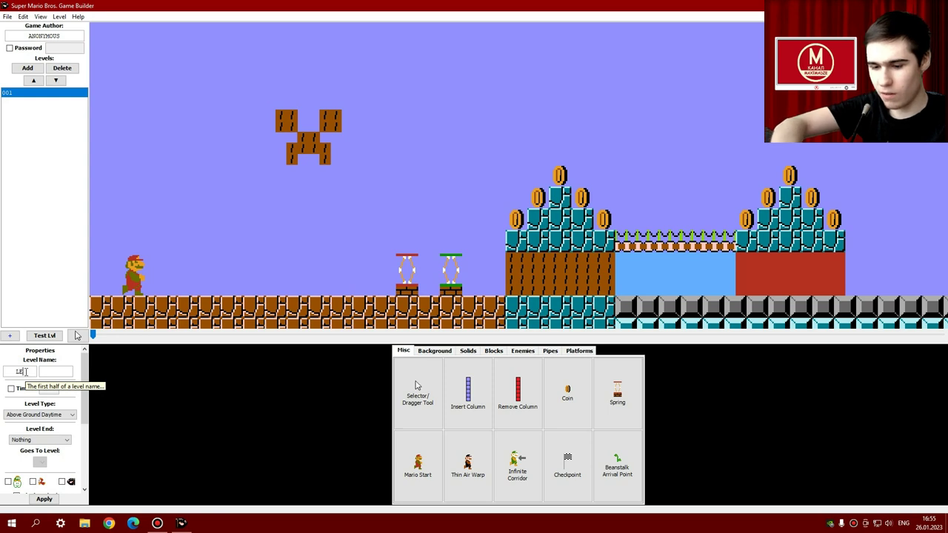
left_click(26, 372)
type("LEVEL")
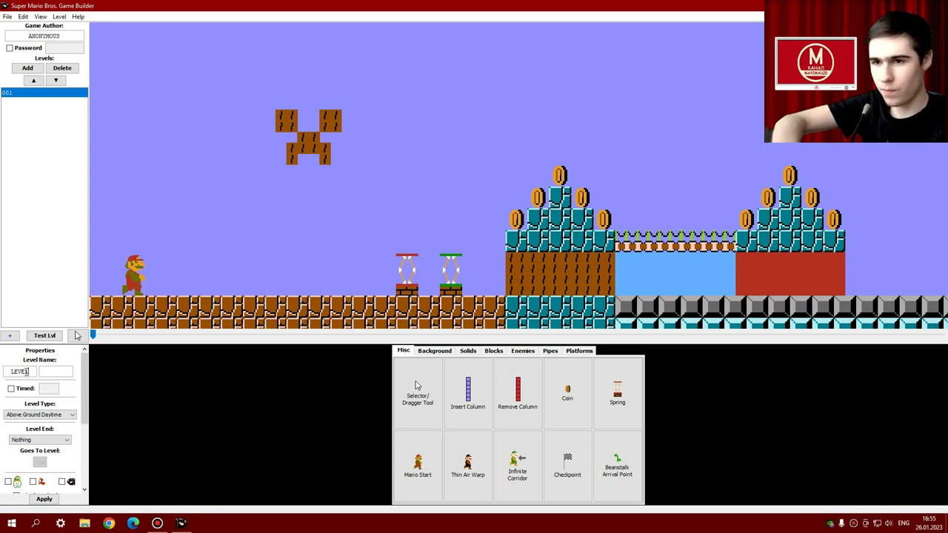
key("Tab")
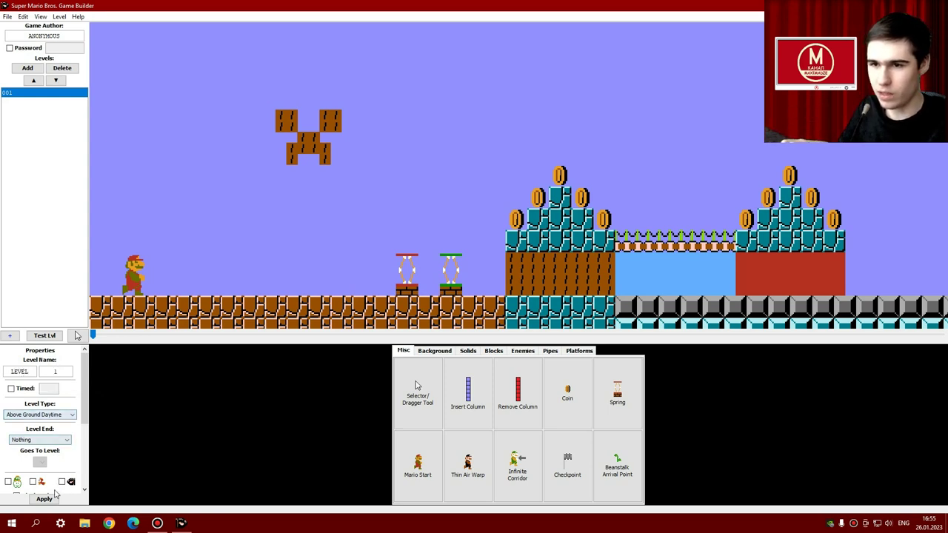
left_click(26, 389)
type("2")
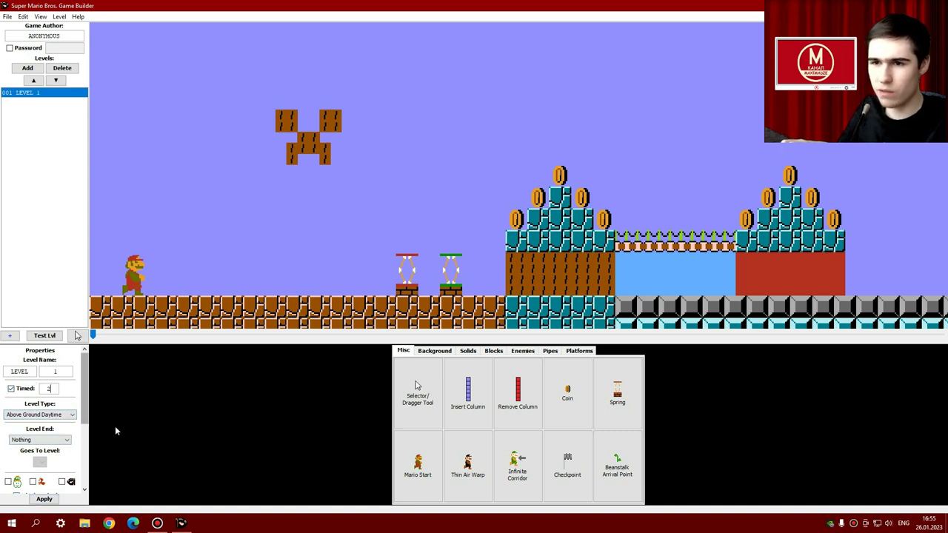
type("00")
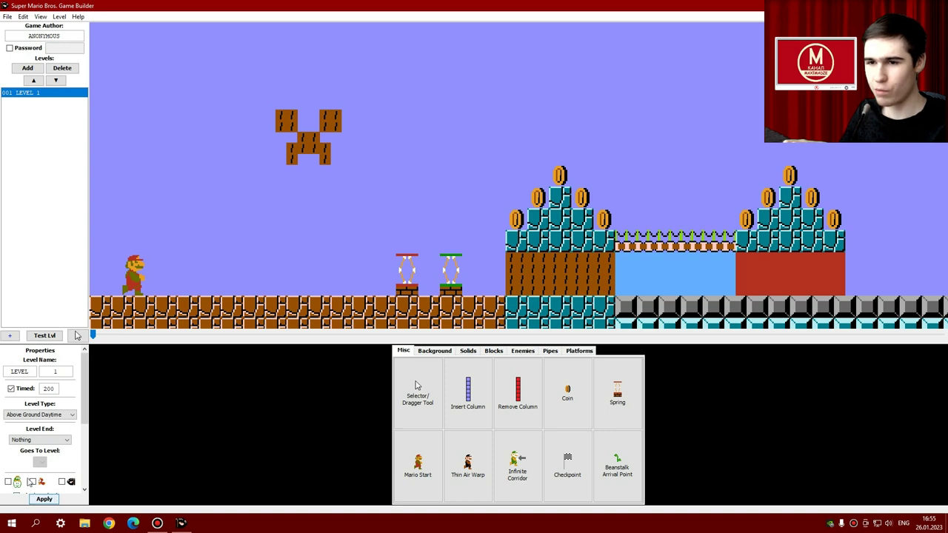
Apply the Above Ground Nighttime level type to LEVEL 1, followed by the Underground type.
left_click(60, 420)
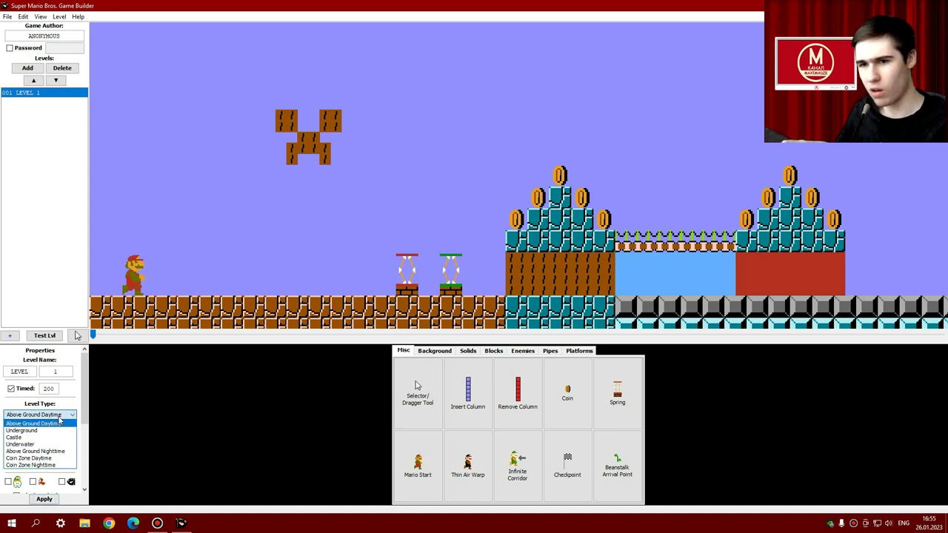
left_click(33, 452)
left_click(45, 499)
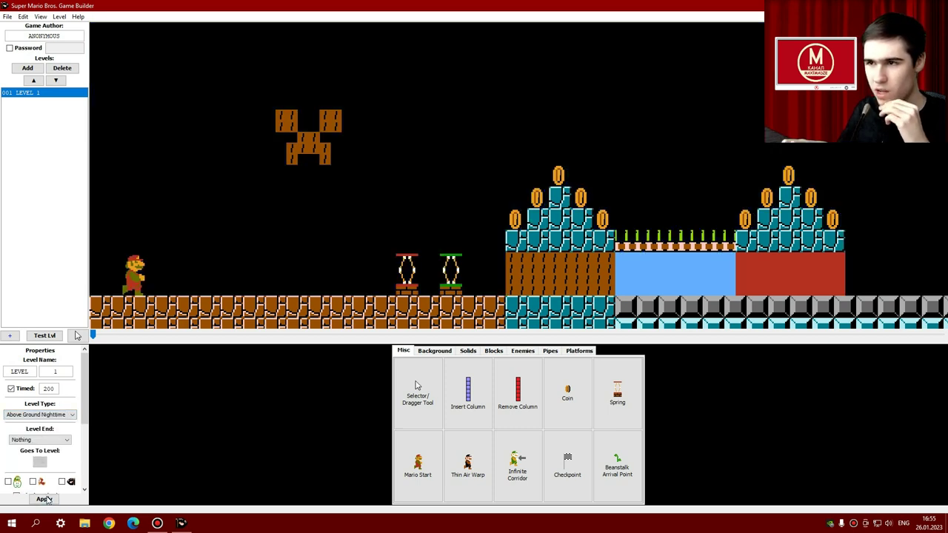
left_click(40, 415)
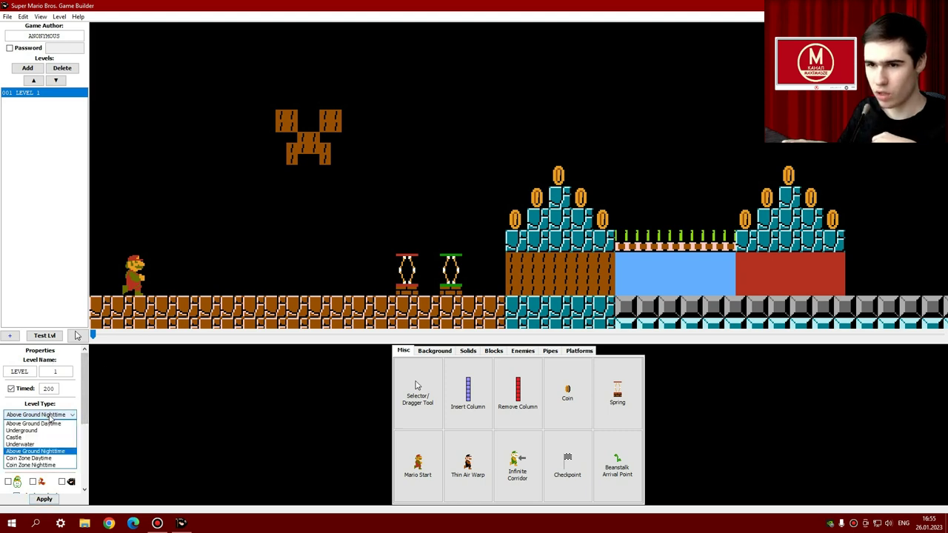
left_click(29, 437)
left_click(45, 499)
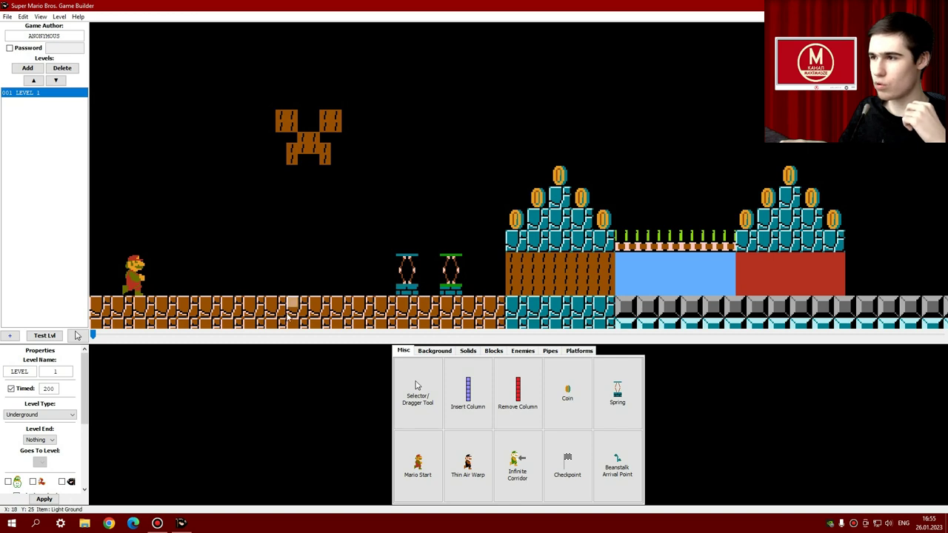
Test the Underground version of the level by moving Mario past the springs to the first pyramid, and close the test.
left_click(45, 335)
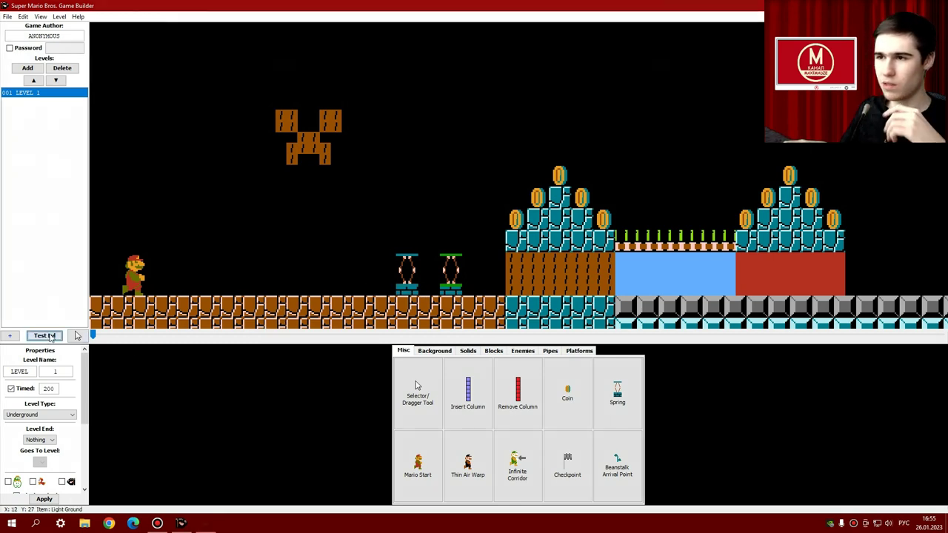
key("Right")
key("Up")
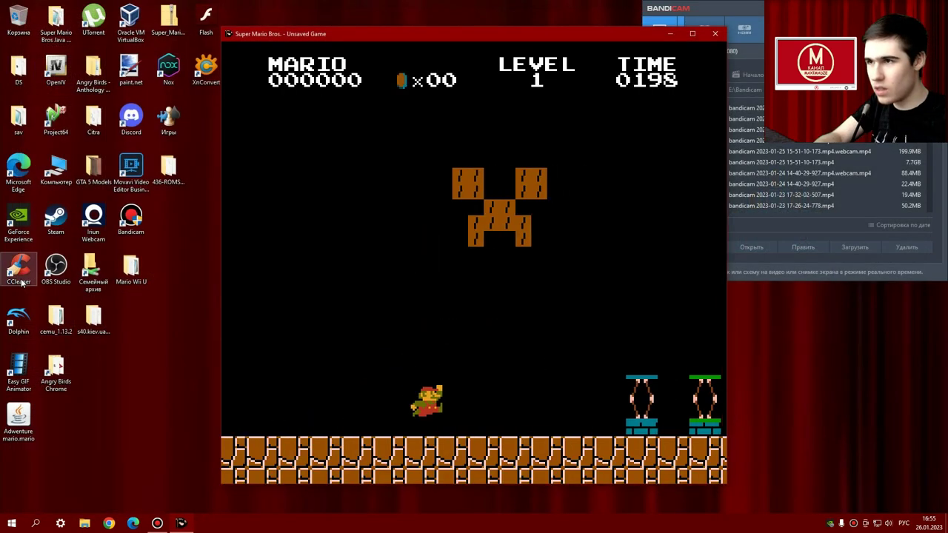
key("Up")
key("Left")
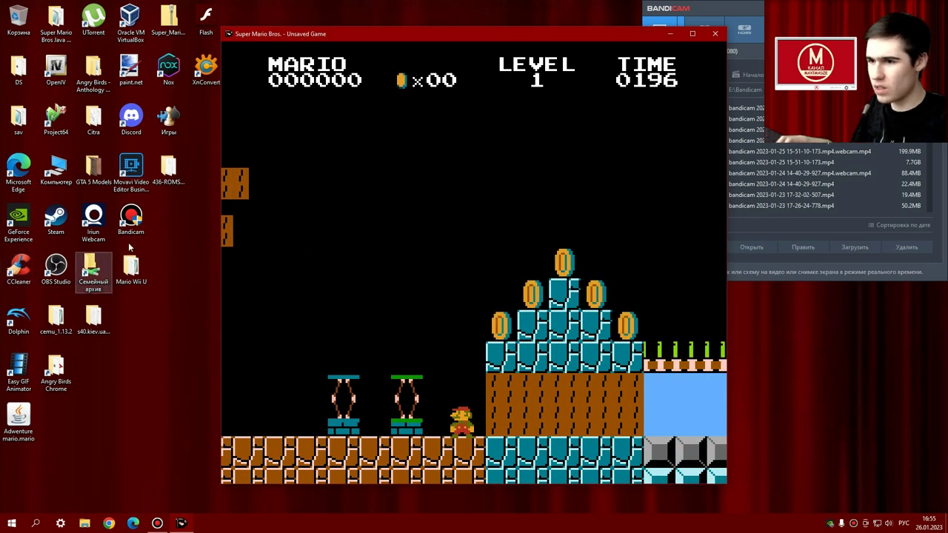
key("Escape")
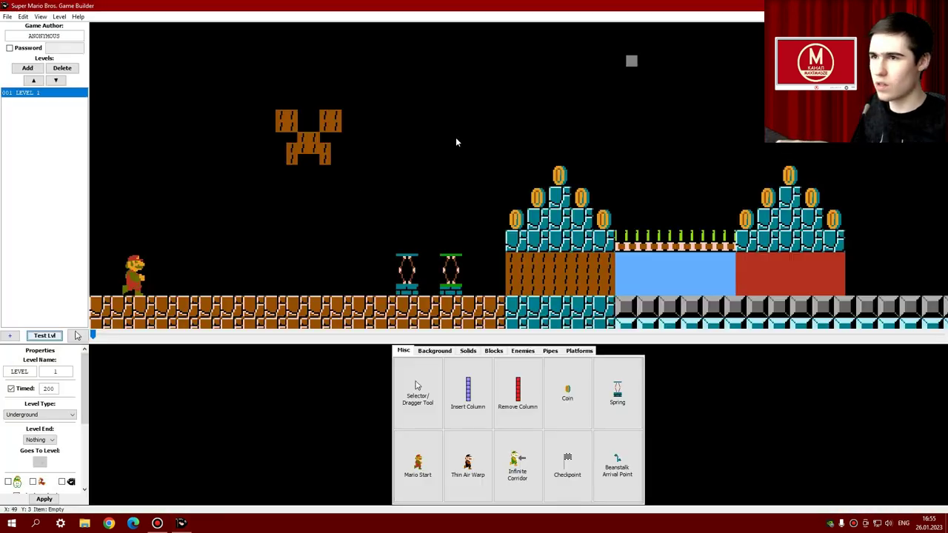
Apply the Castle level type to LEVEL 1, followed by the Coin Zone Daytime type.
left_click(30, 419)
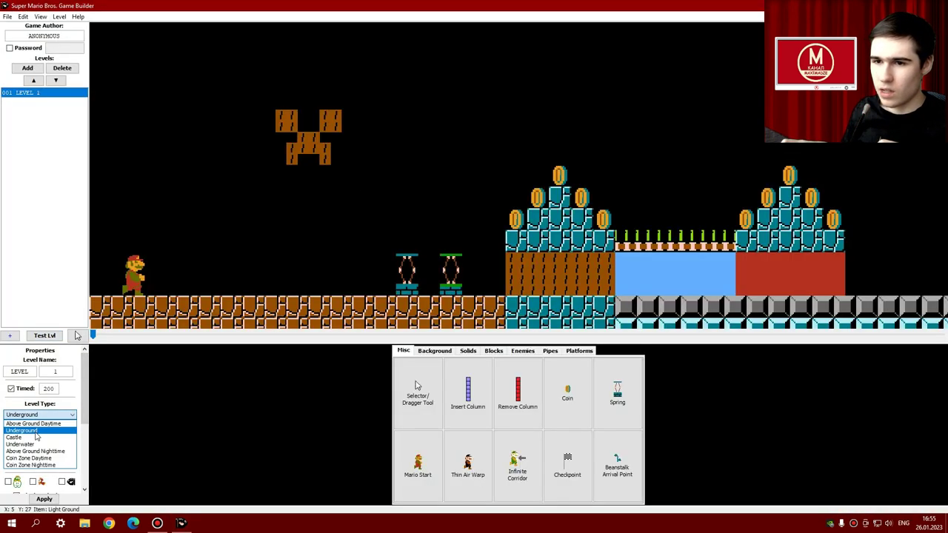
left_click(36, 440)
left_click(46, 500)
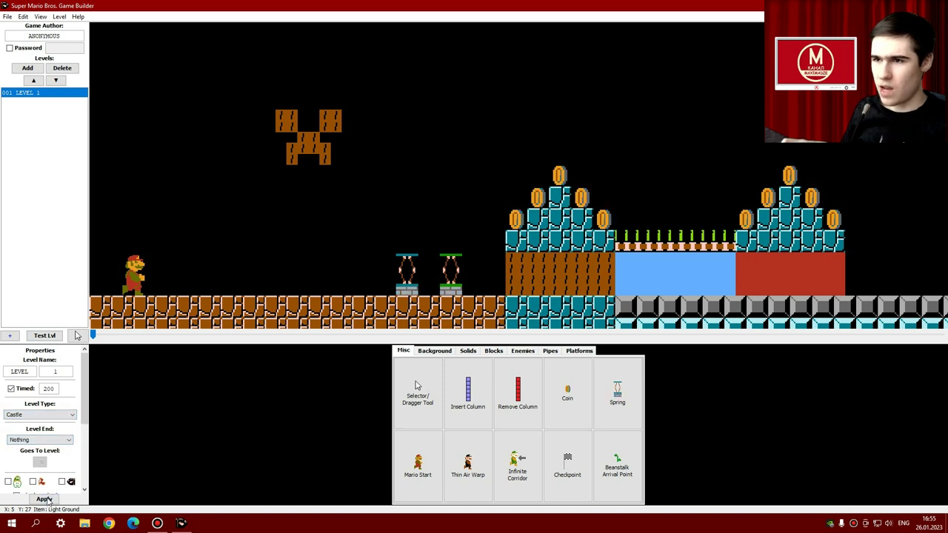
left_click(45, 419)
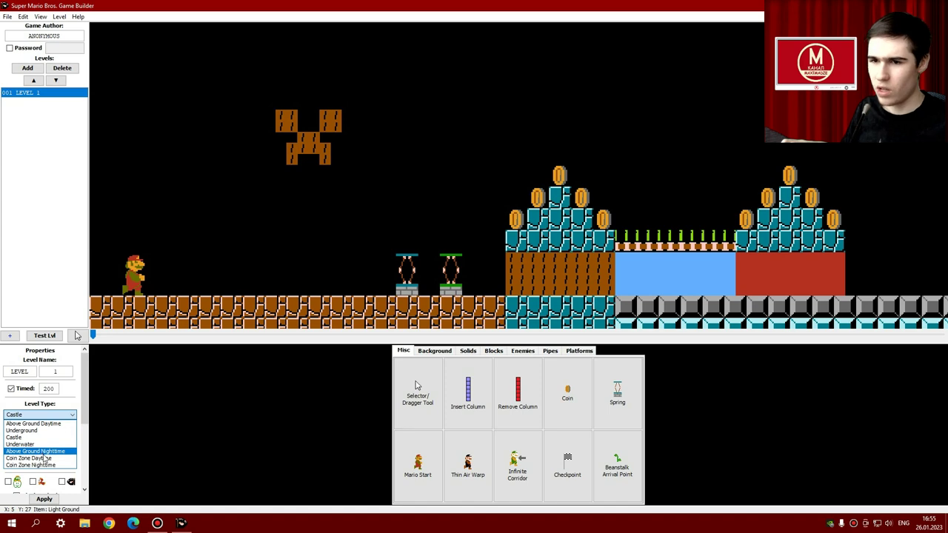
left_click(44, 458)
left_click(43, 499)
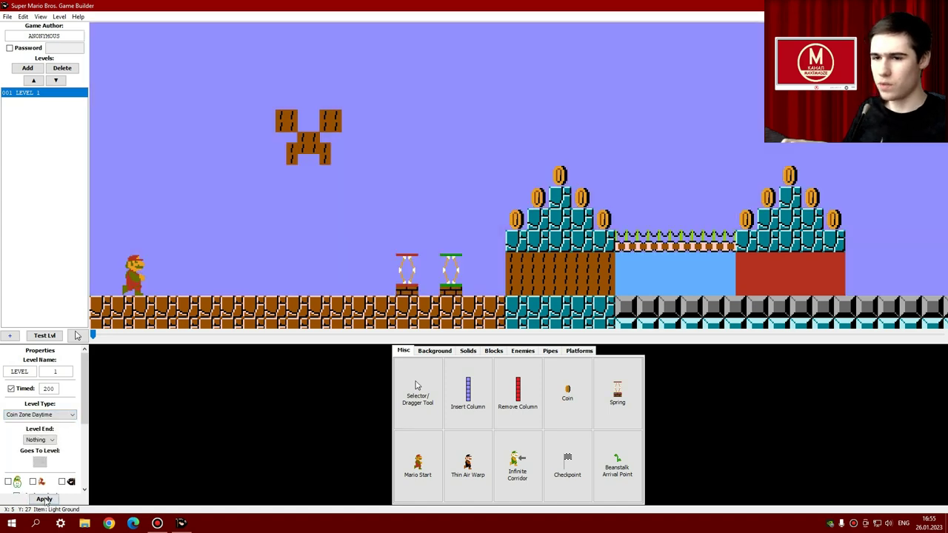
Test the Coin Zone Daytime version by jumping Mario over the springs to the first pyramid, and close the test window.
left_click(44, 336)
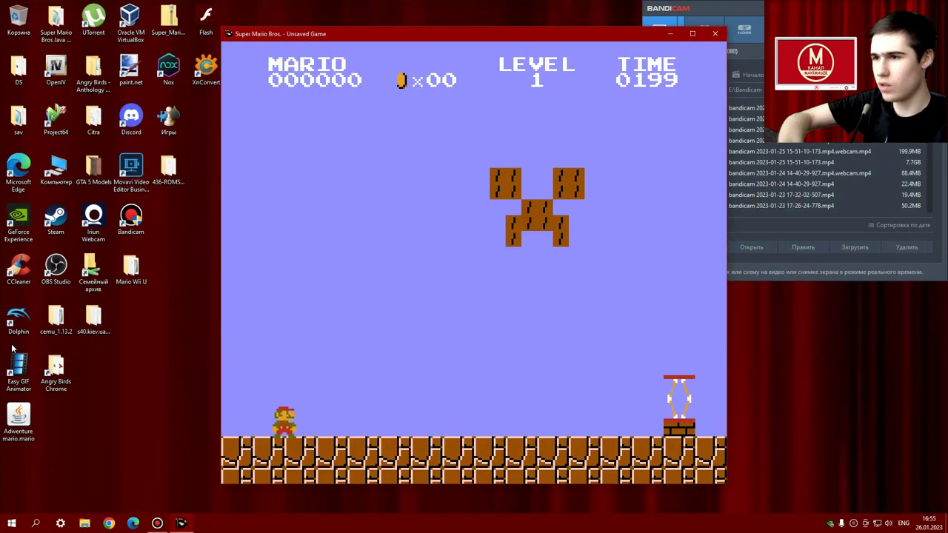
key("Right")
key("space")
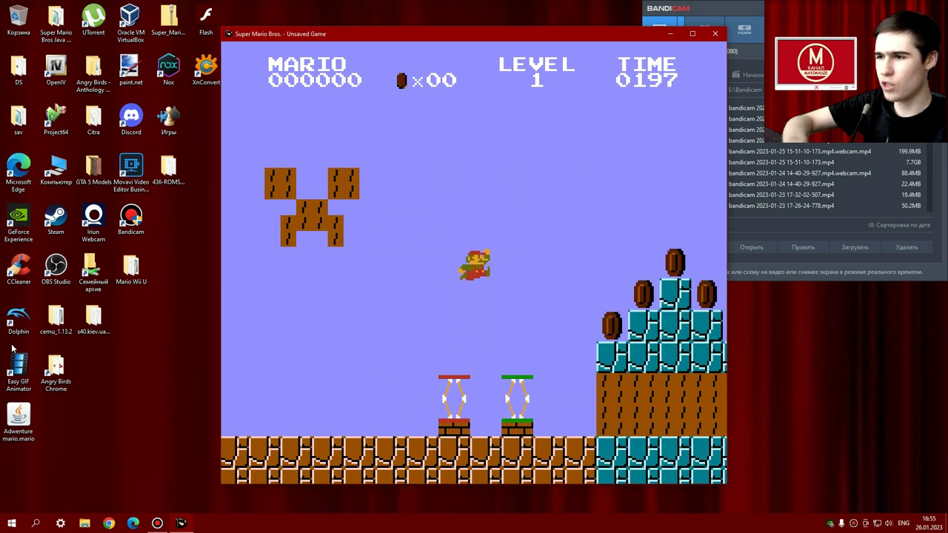
key("Left")
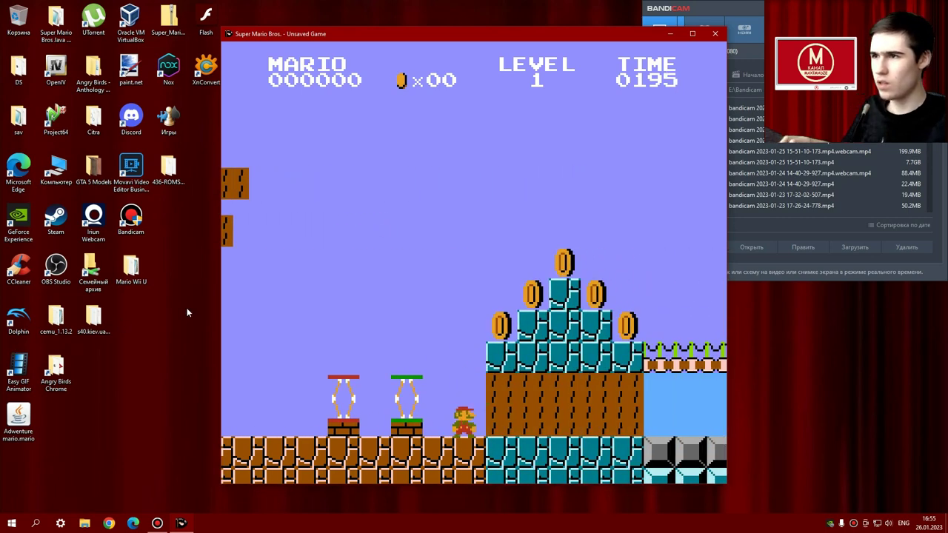
left_click(715, 34)
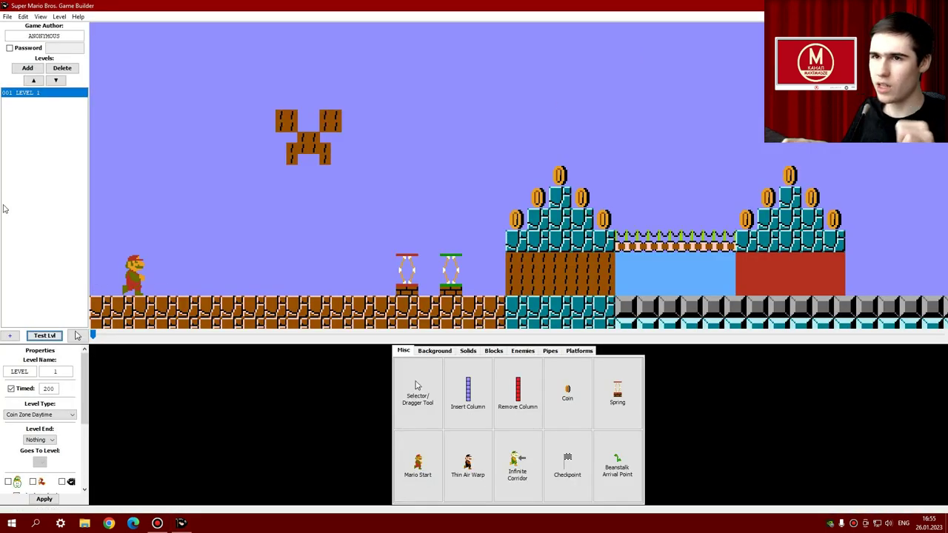
Apply the Coin Zone Nighttime level type, followed by Underwater, accepting the removal of items that are incompatible with water levels.
left_click(43, 418)
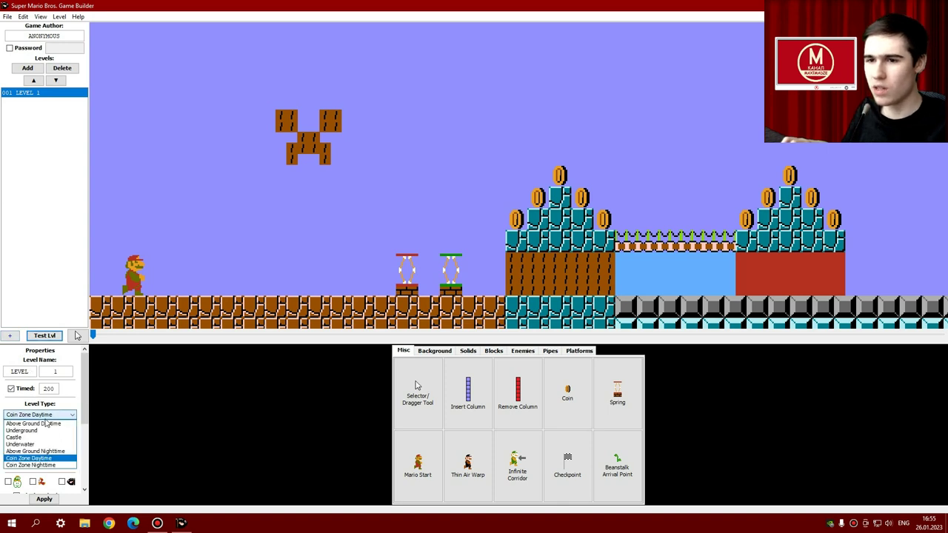
left_click(49, 466)
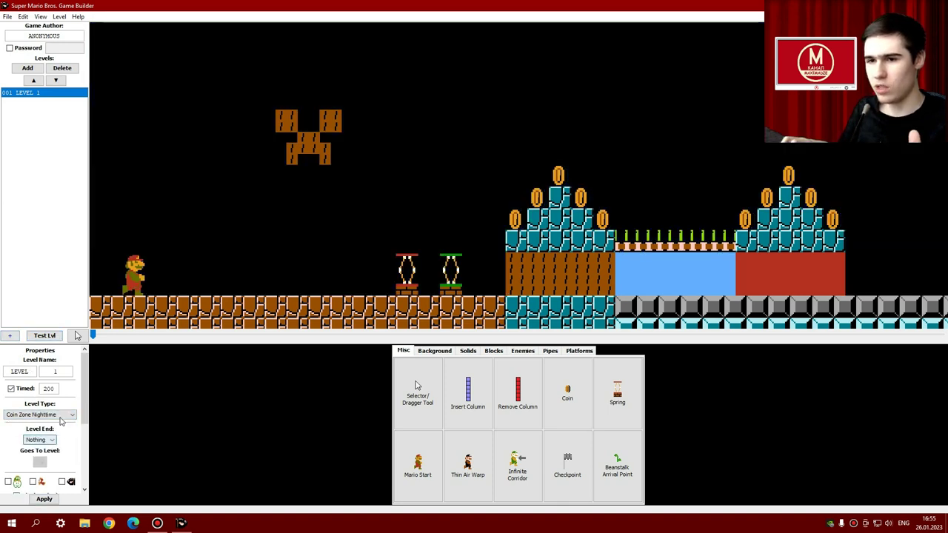
left_click(60, 415)
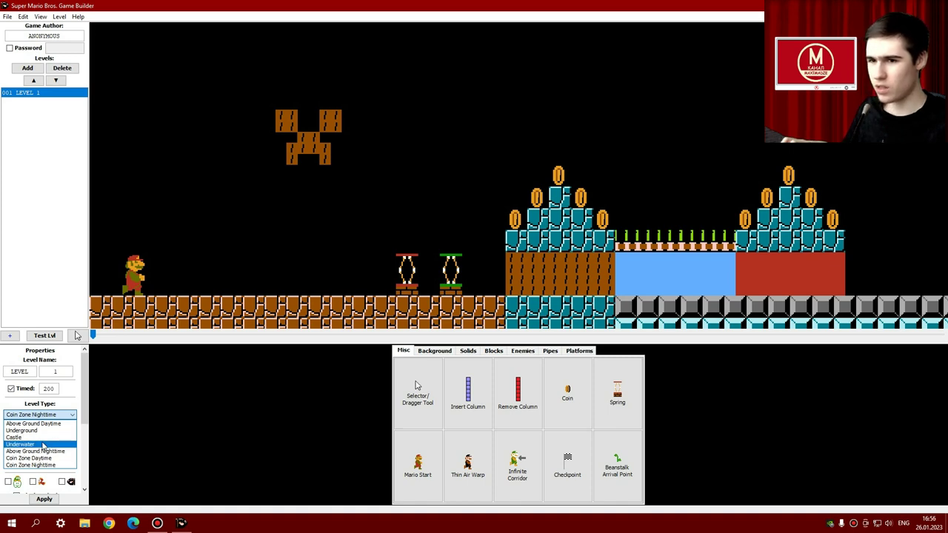
left_click(43, 445)
left_click(44, 499)
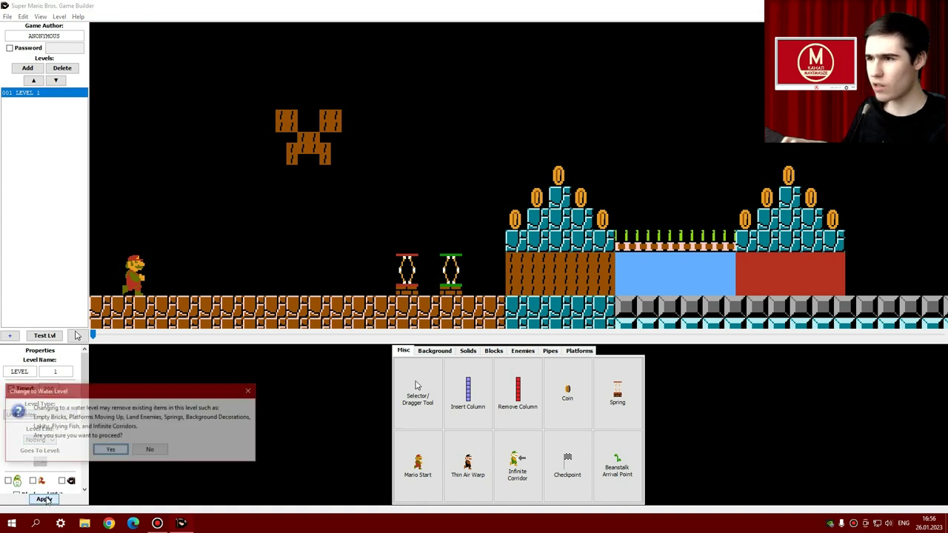
left_click(112, 451)
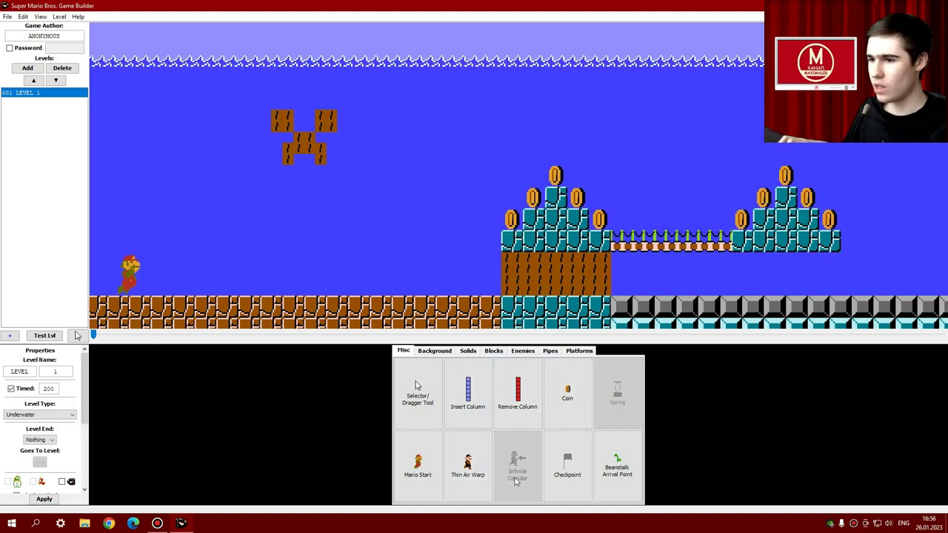
Look through all the item categories to see which items the Underwater level type allows.
left_click(434, 351)
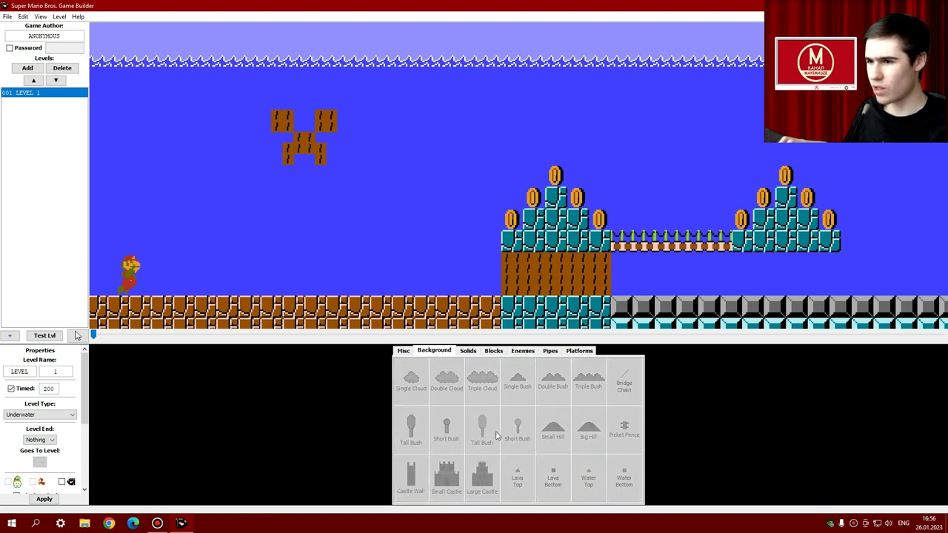
left_click(468, 350)
left_click(493, 351)
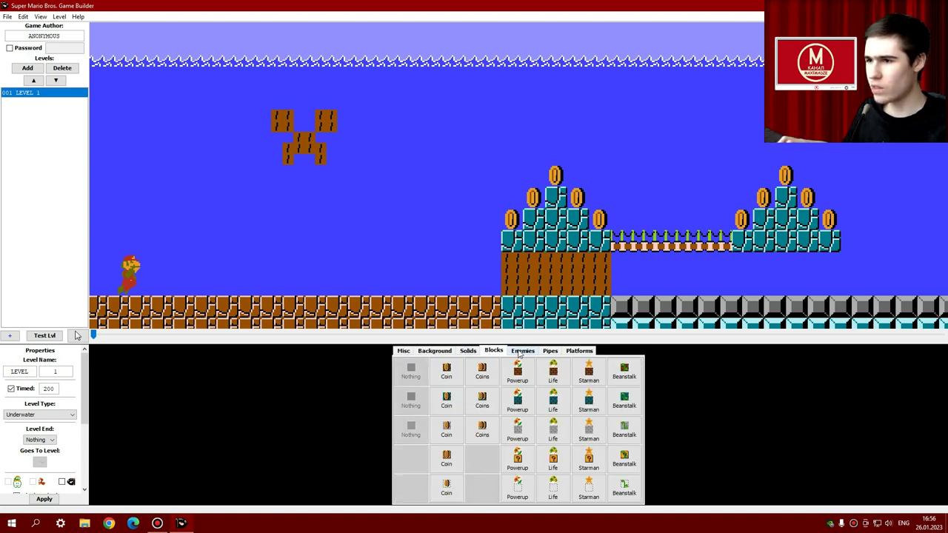
left_click(523, 350)
left_click(548, 352)
left_click(581, 352)
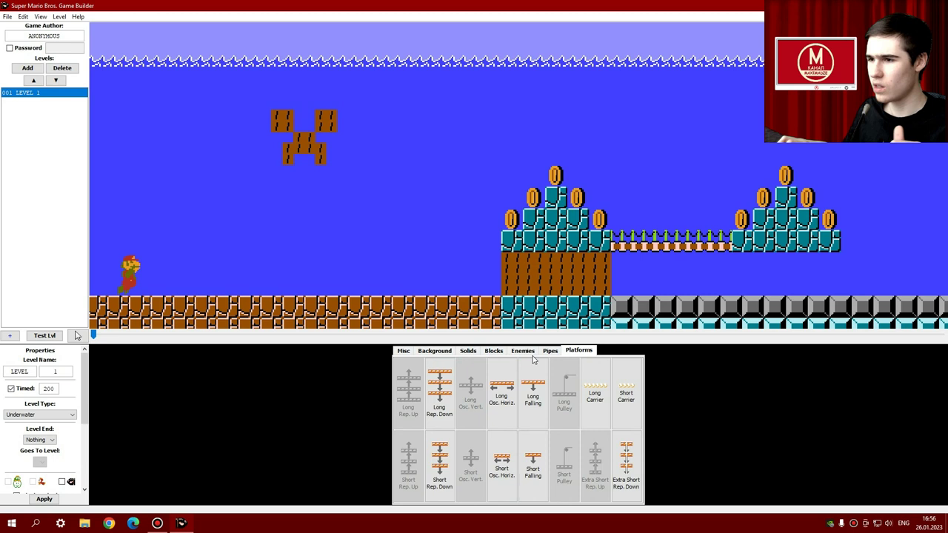
left_click(406, 352)
Apply the Above Ground Daytime level type to LEVEL 1 and look over the level.
left_click(37, 415)
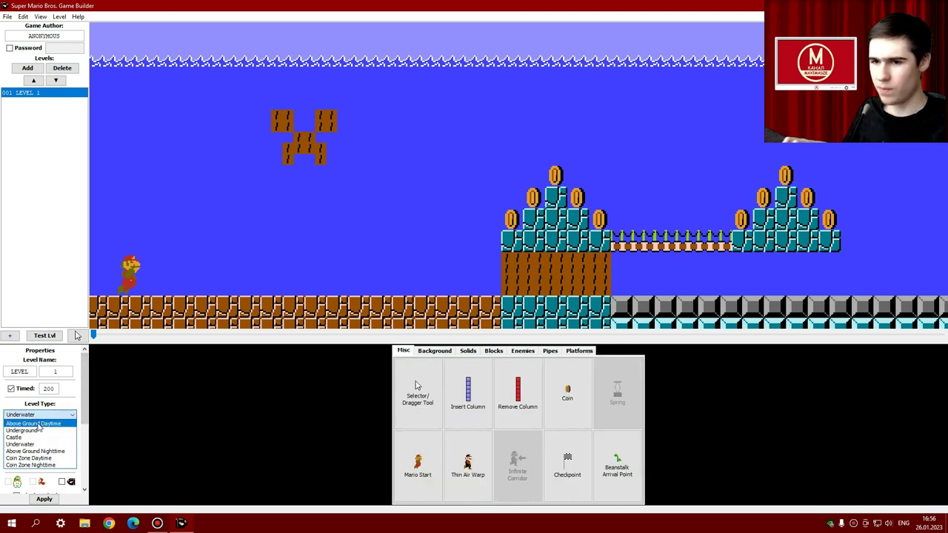
left_click(37, 424)
left_click(46, 498)
left_click(88, 441)
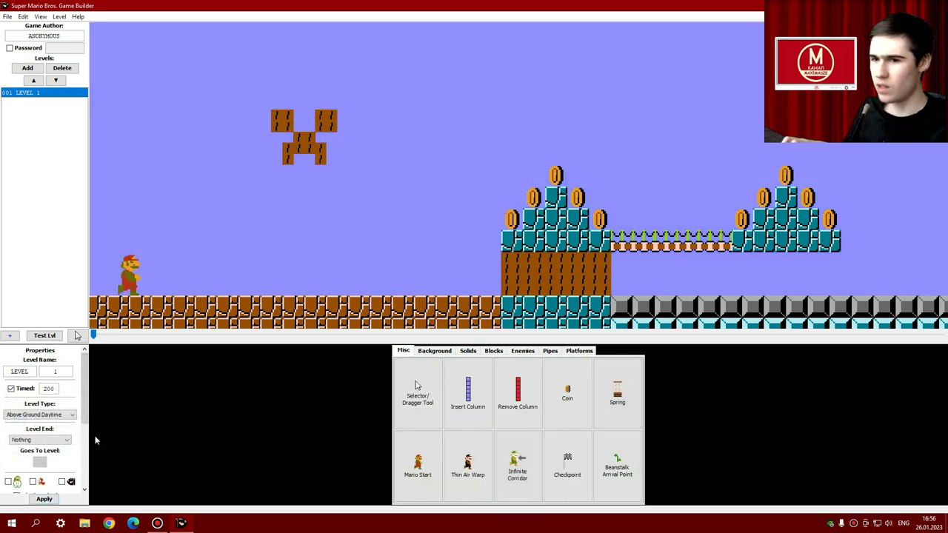
scroll(830, 315, "down", 4)
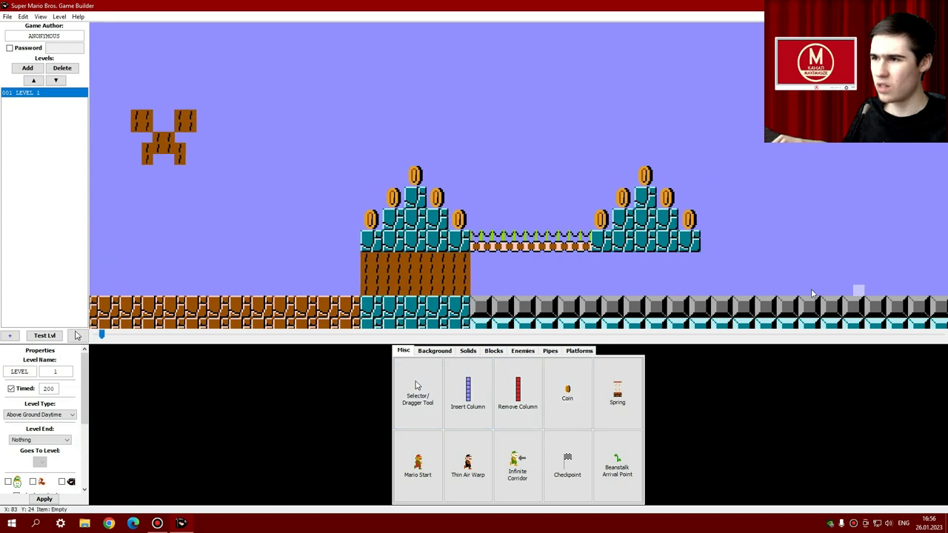
scroll(197, 225, "up", 3)
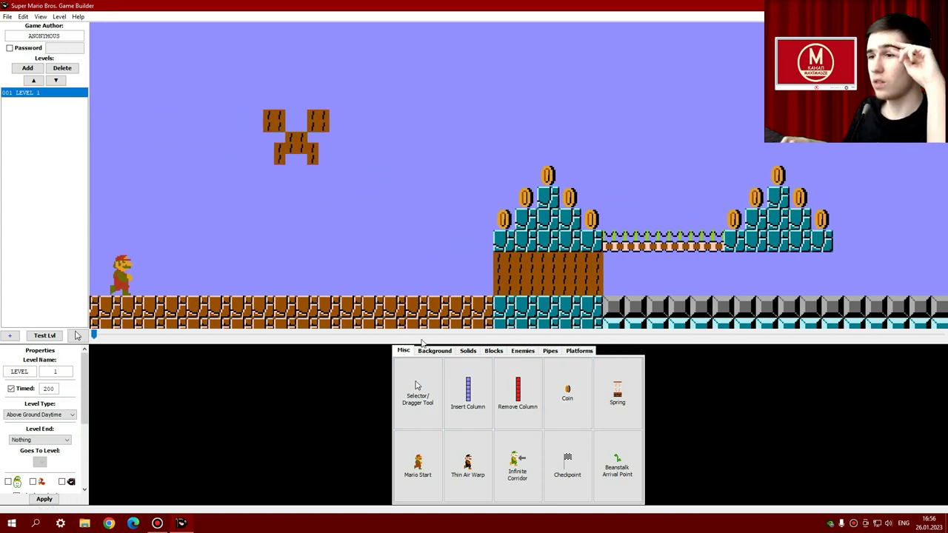
Place a small castle background at the very start of the level, behind Mario.
left_click(469, 351)
left_click(435, 351)
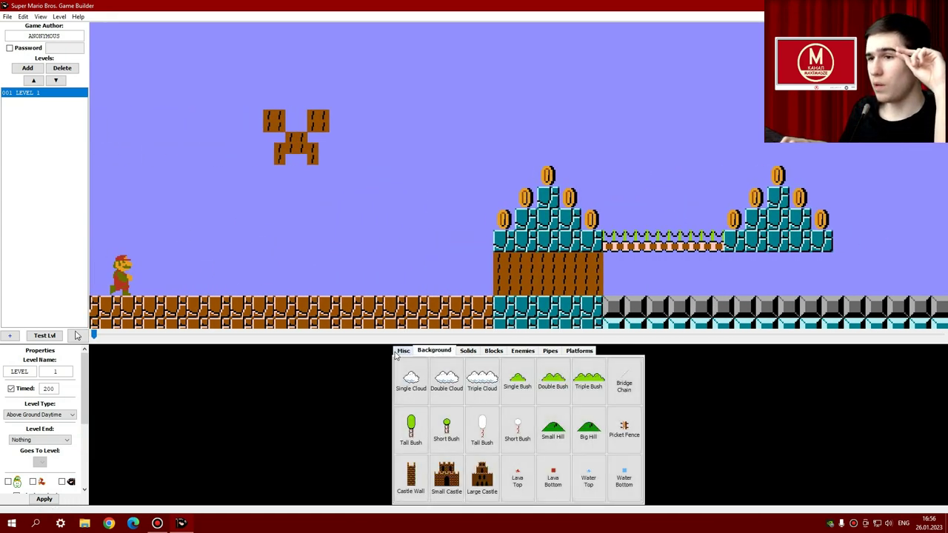
left_click(404, 351)
left_click(458, 467)
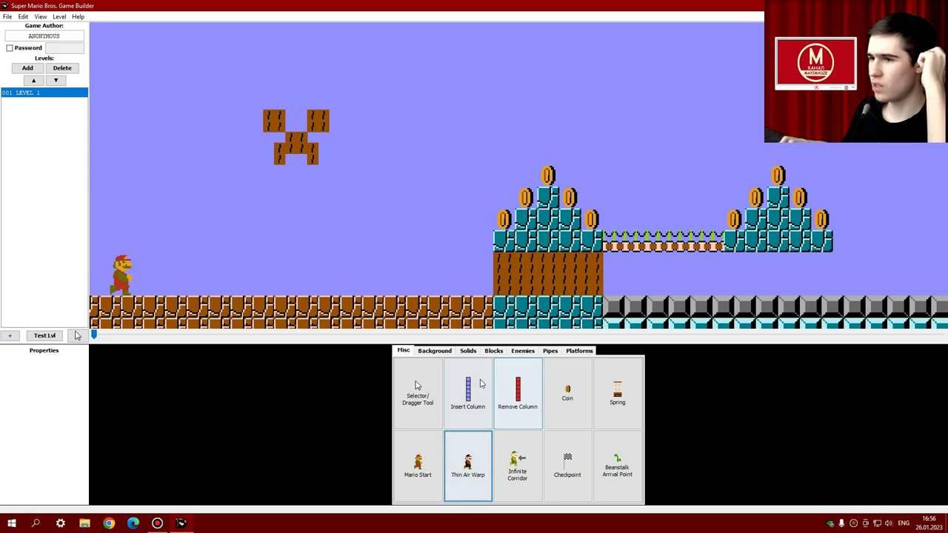
left_click(468, 352)
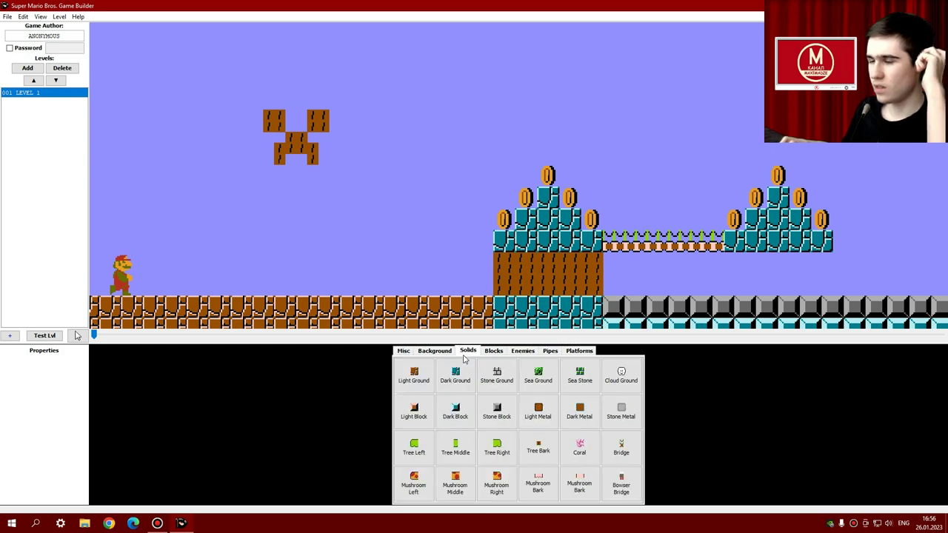
left_click(436, 351)
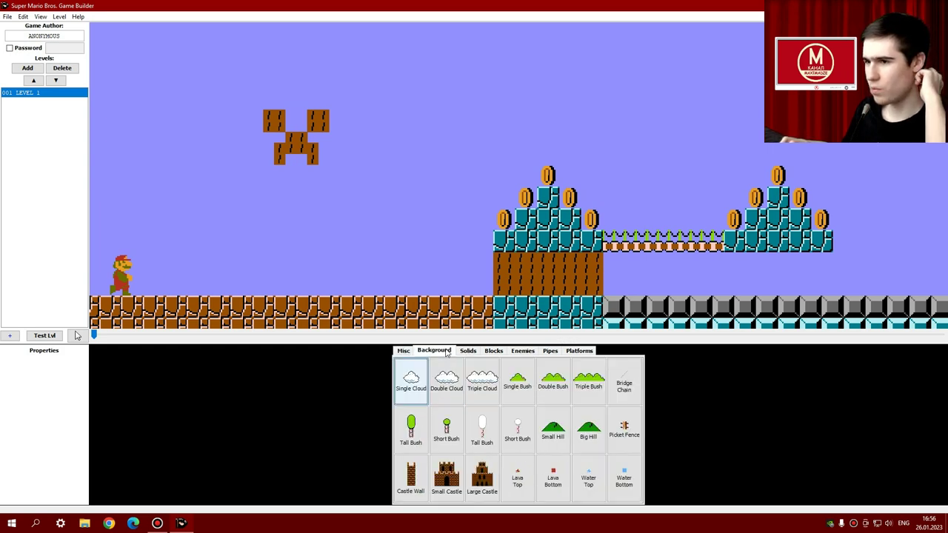
left_click(446, 478)
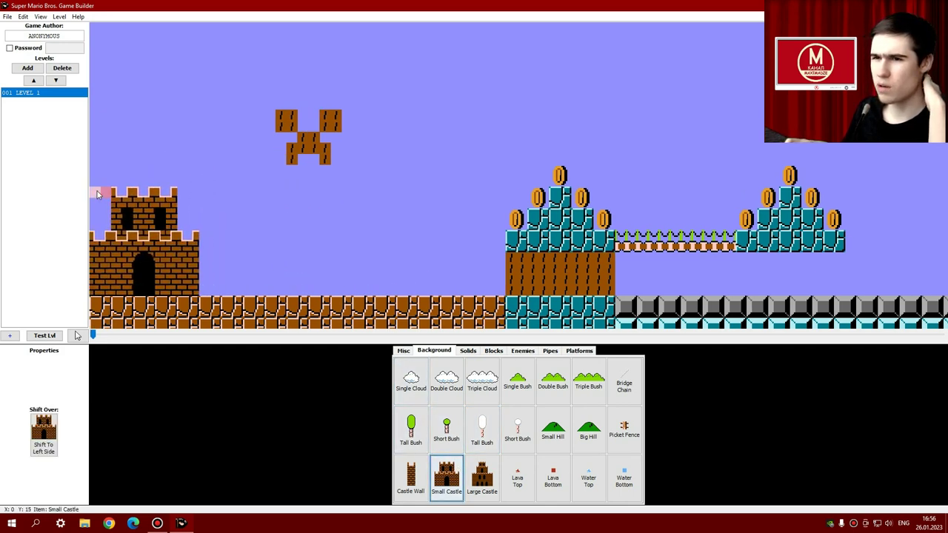
left_click(90, 193)
Place a large castle background on the stone ground just past the second pyramid.
left_click(481, 478)
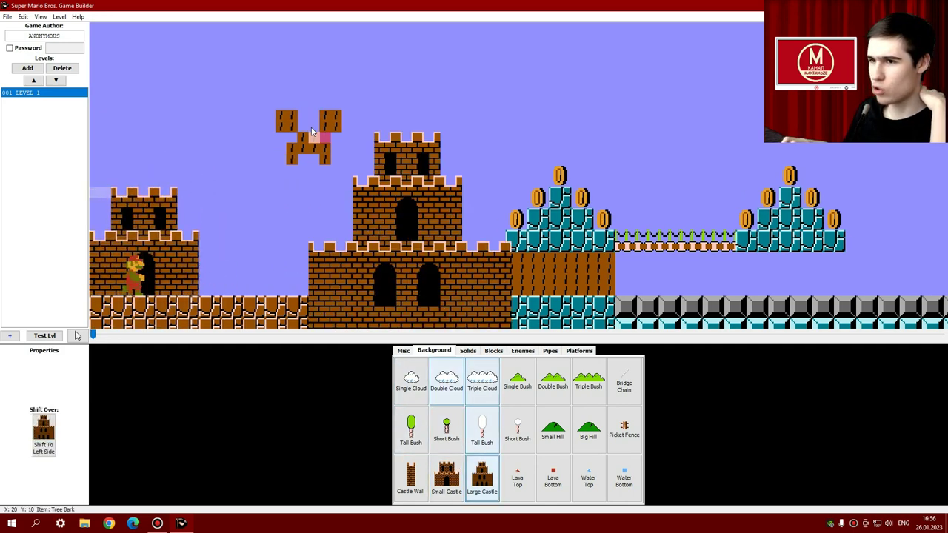
scroll(620, 76, "right", 5)
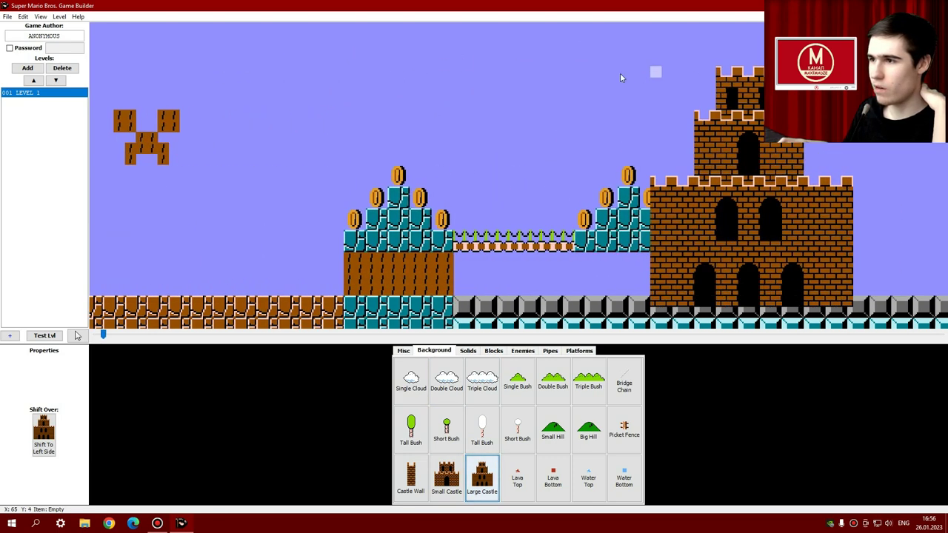
left_click(638, 64)
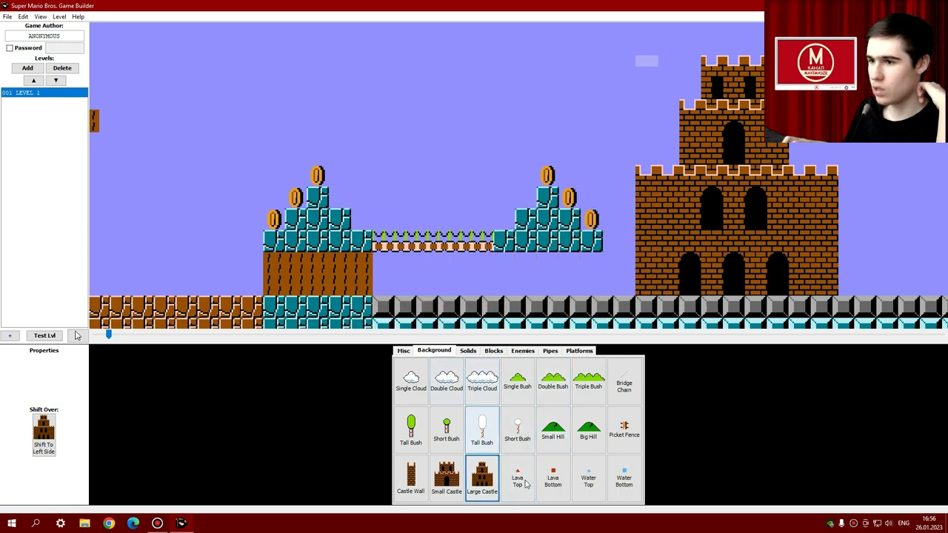
Fill the gap between the two pyramids with Lava Bottom and cover it with a row of Lava Top.
left_click(552, 478)
mouse_move(486, 239)
left_mouse_down()
mouse_move(378, 239)
mouse_move(426, 217)
mouse_move(515, 216)
mouse_move(386, 223)
left_mouse_up()
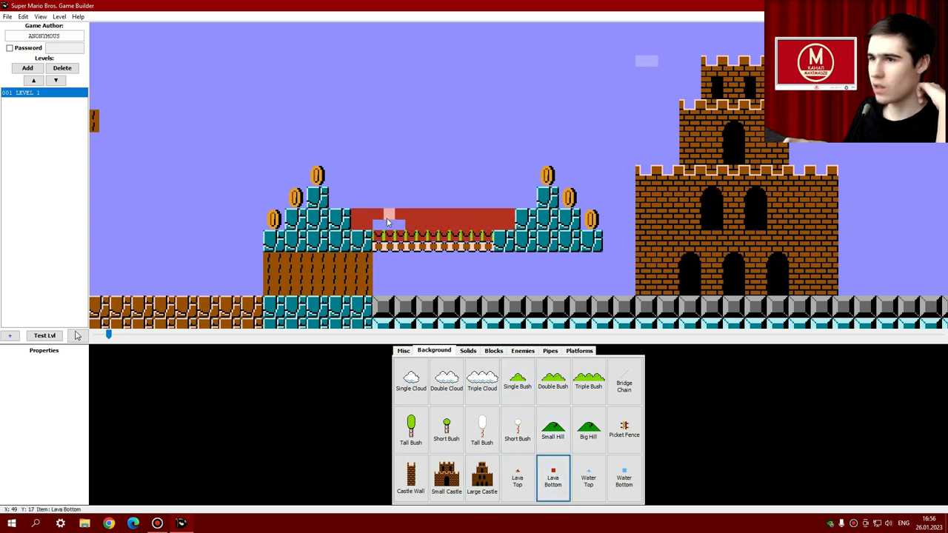
left_click(517, 477)
mouse_move(333, 195)
left_mouse_down()
mouse_move(536, 195)
mouse_move(335, 205)
left_mouse_up()
left_click(553, 478)
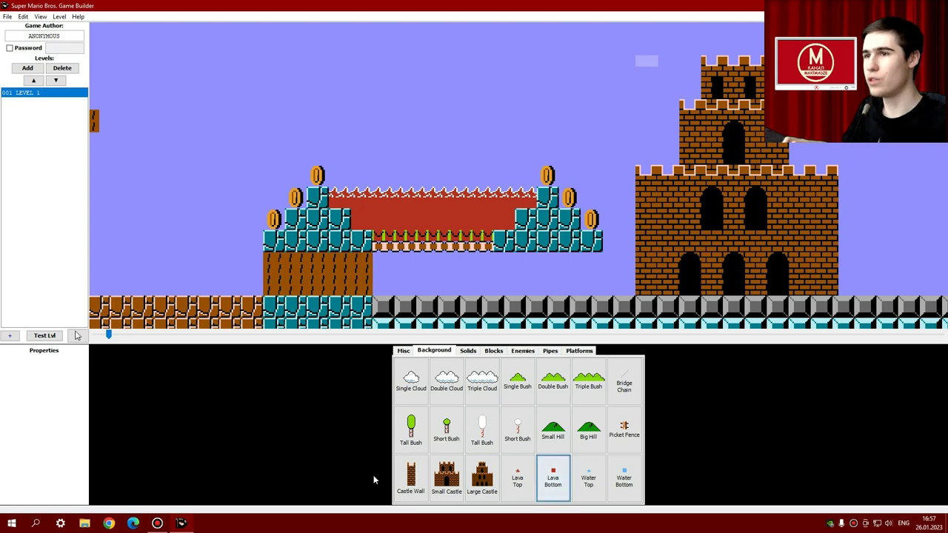
Place a green tall bush and a green short bush on the ground beyond the large castle.
scroll(929, 298, "right", 3)
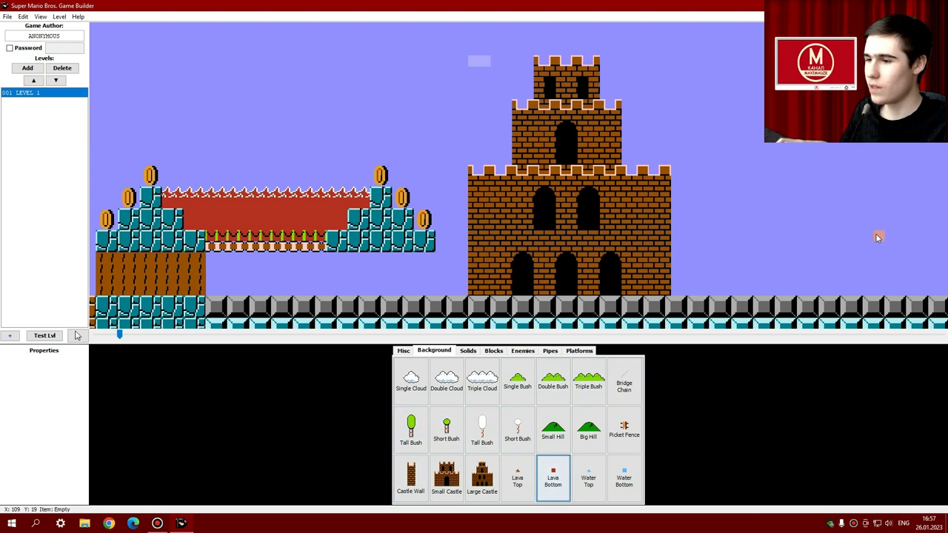
left_click(412, 433)
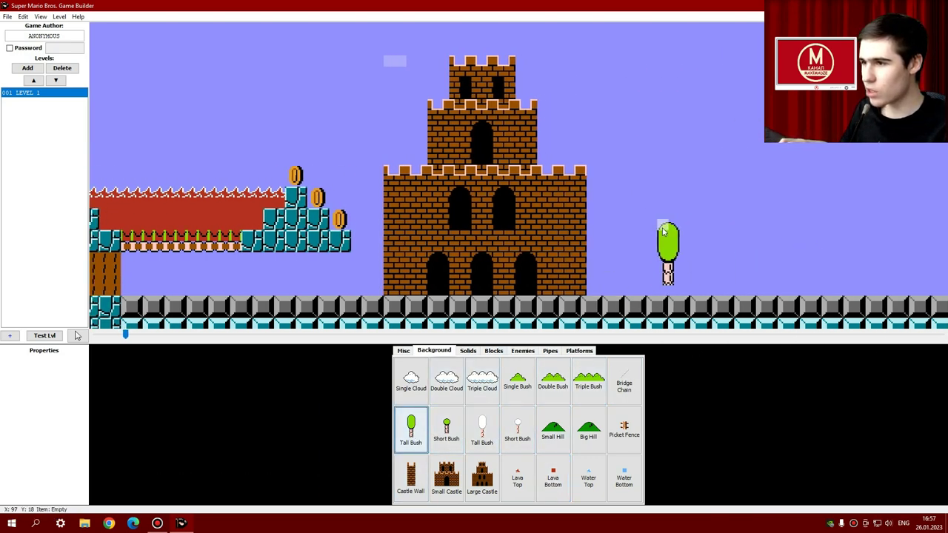
left_click(656, 241)
scroll(656, 274, "right", 1)
left_click(445, 430)
left_click(704, 263)
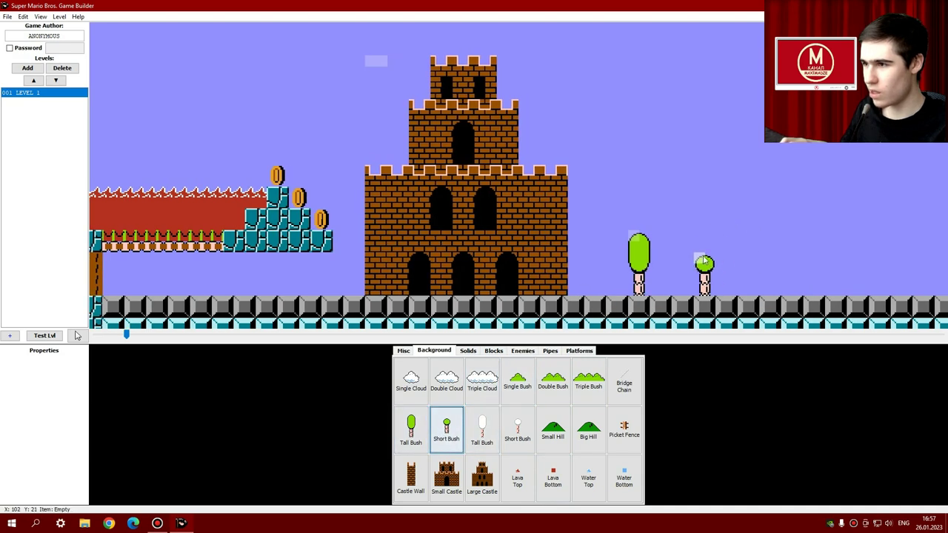
Add a triple cloud in the sky above the bushes and a single cloud between the floating brown shape and the first pyramid.
left_click(485, 380)
left_click(708, 73)
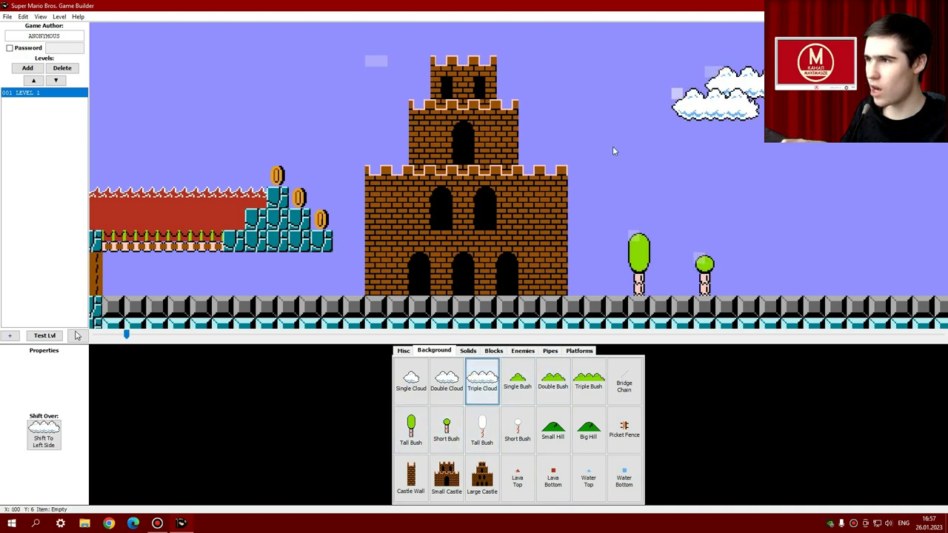
left_click(415, 385)
left_click(156, 124)
scroll(157, 125, "left", 20)
left_click(406, 83)
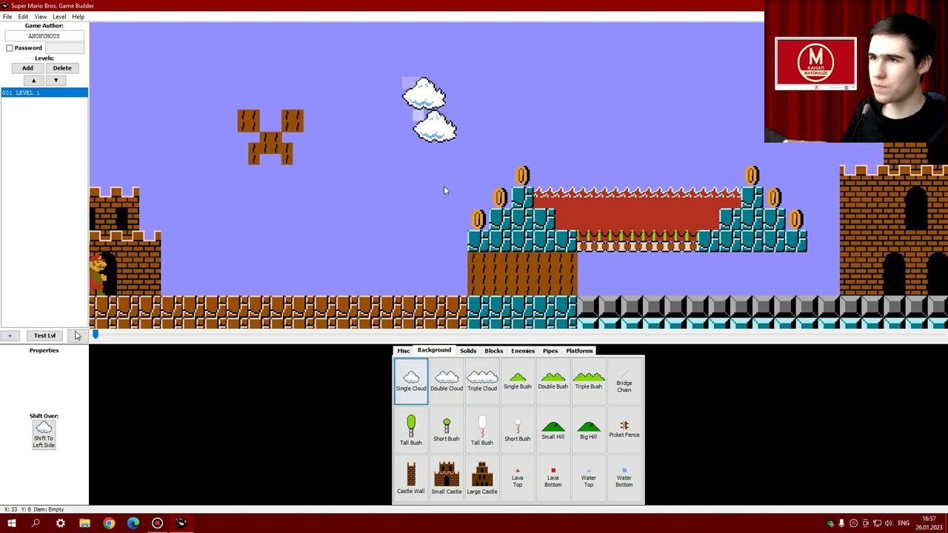
Place a small hill and a big hill on the ground between the small castle and the first pyramid.
left_click(624, 381)
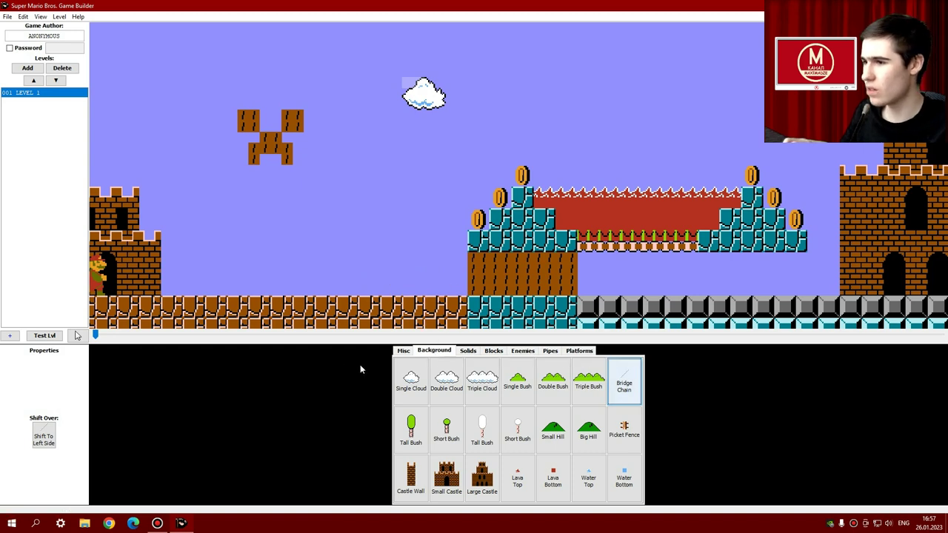
scroll(295, 378, "up", 2)
left_click(553, 428)
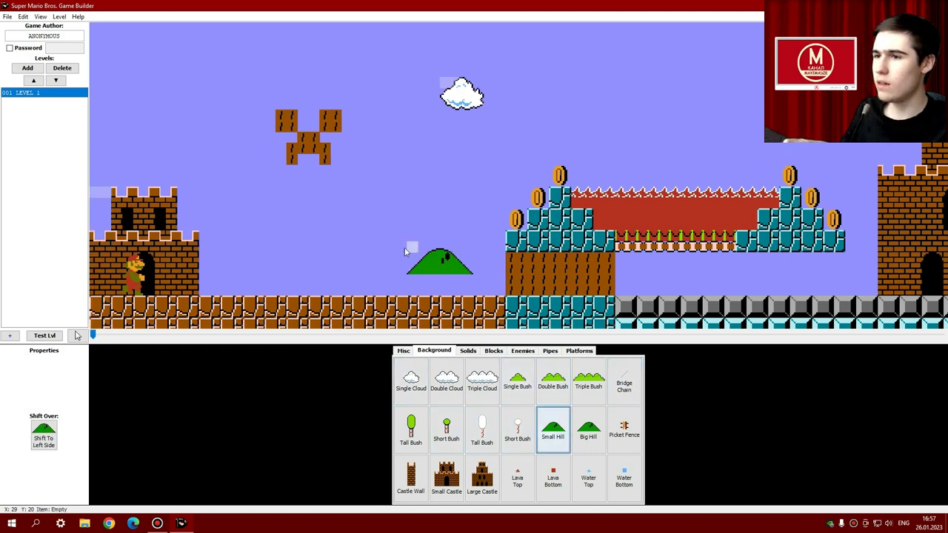
left_click(225, 273)
left_click(588, 428)
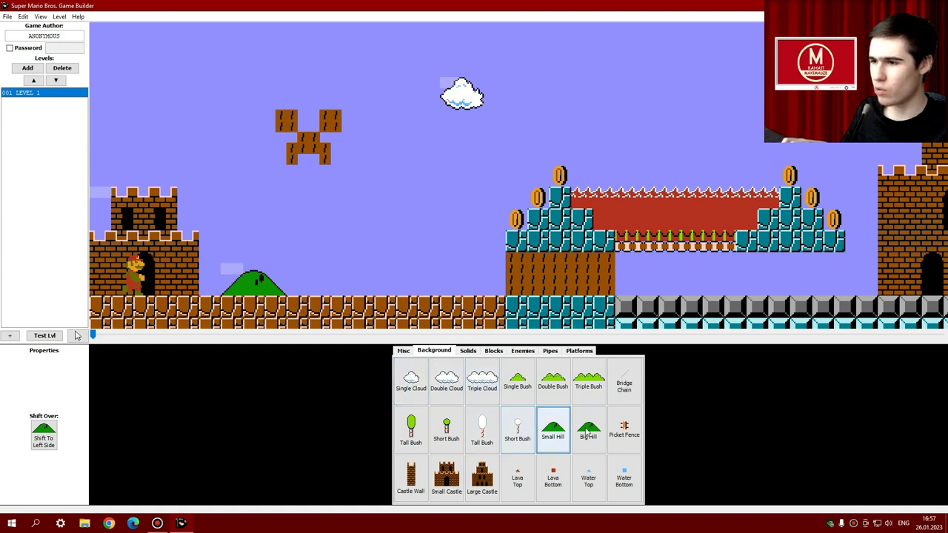
left_click(331, 245)
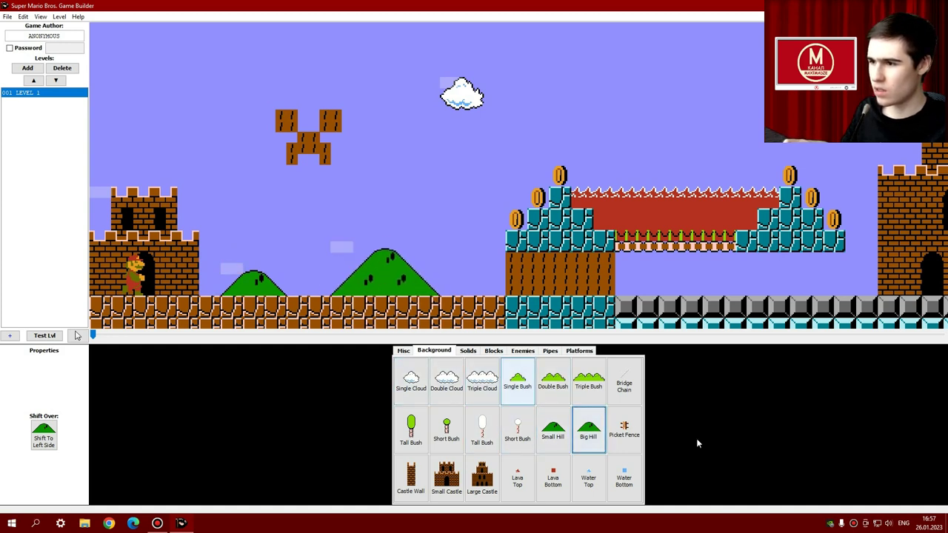
Extend the large castle with Castle Wall pieces on both sides, removing the surplus wall piece.
left_click(411, 477)
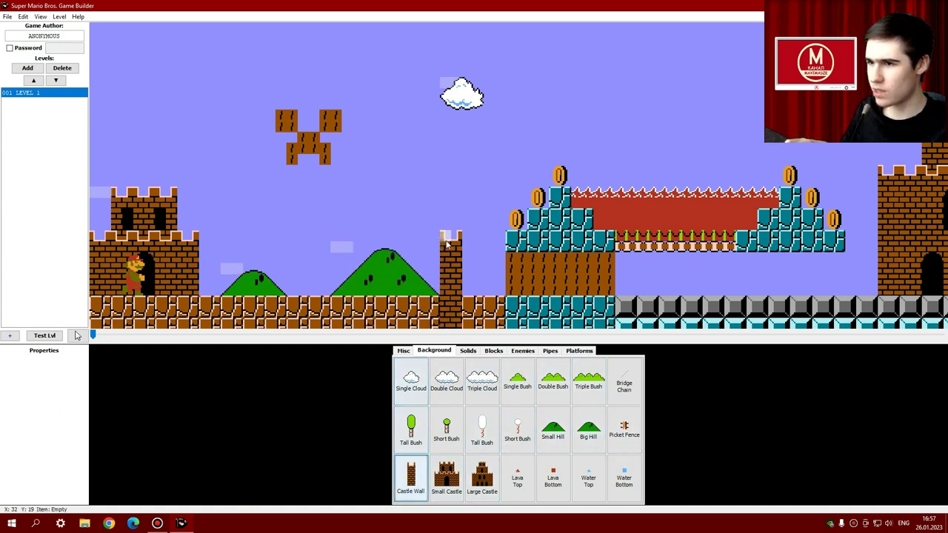
left_click(472, 175)
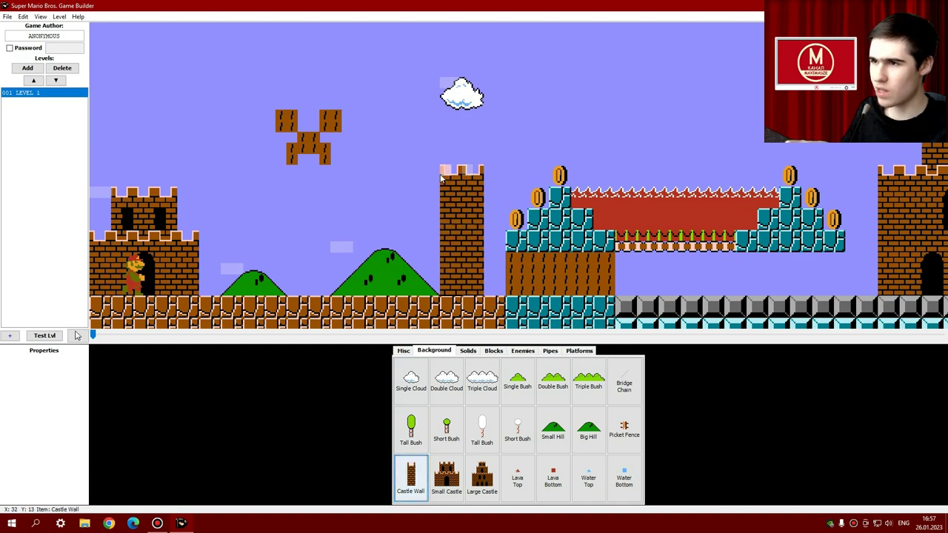
scroll(480, 176, "right", 3)
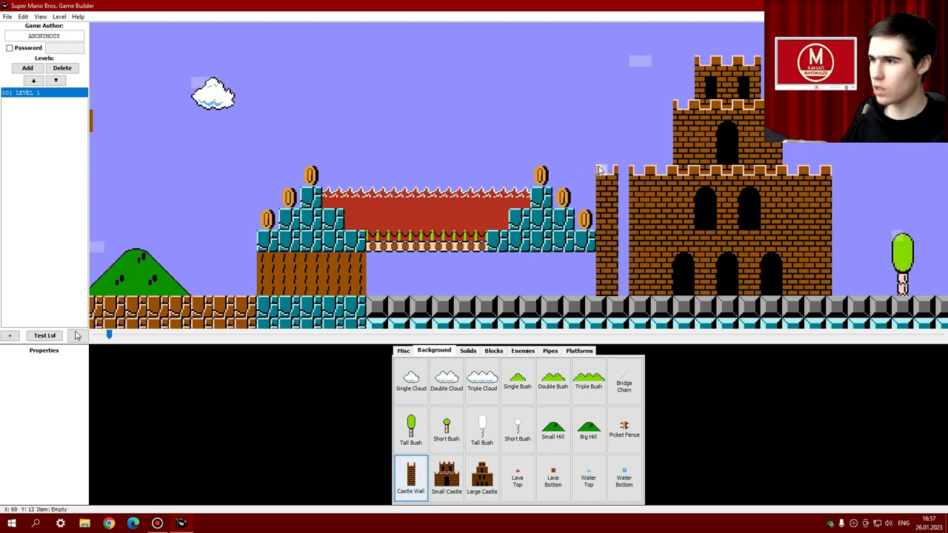
scroll(726, 181, "right", 2)
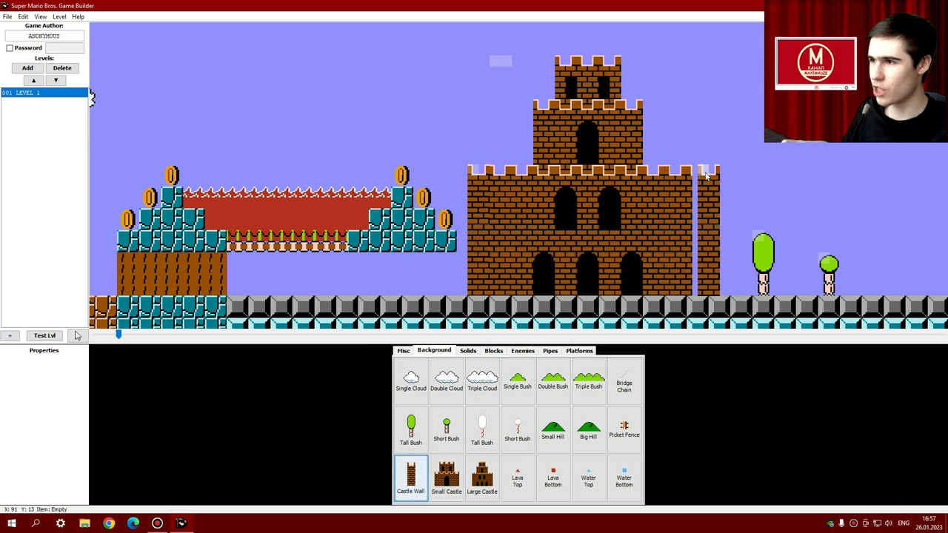
left_click(710, 175)
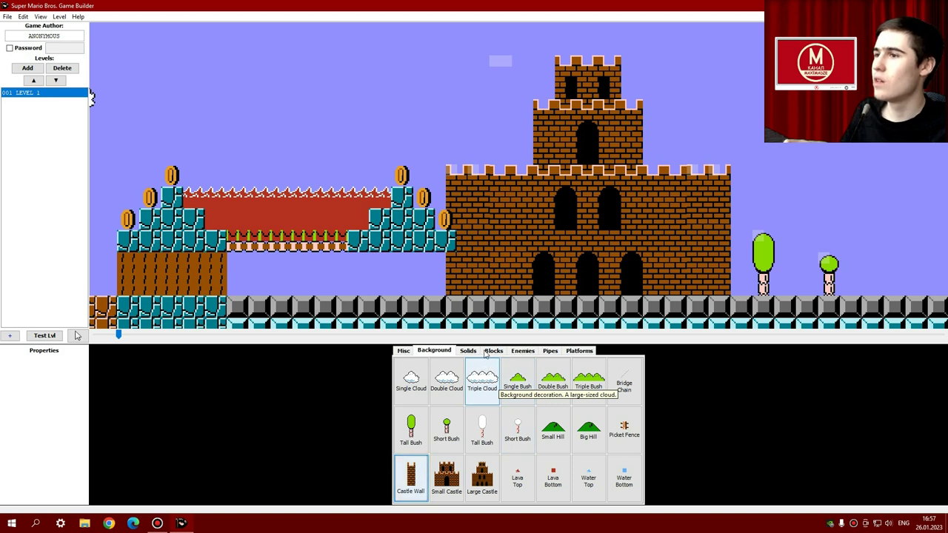
left_click(727, 177)
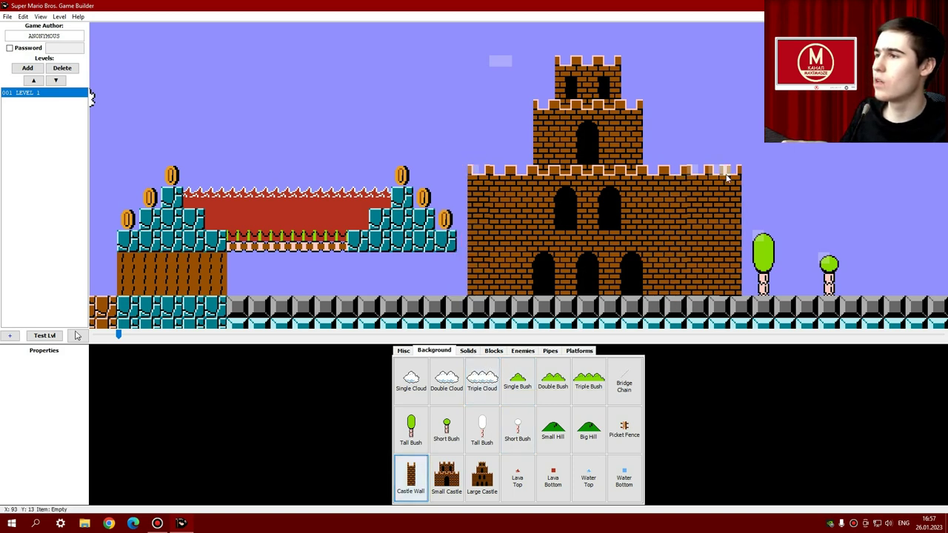
right_click(720, 177)
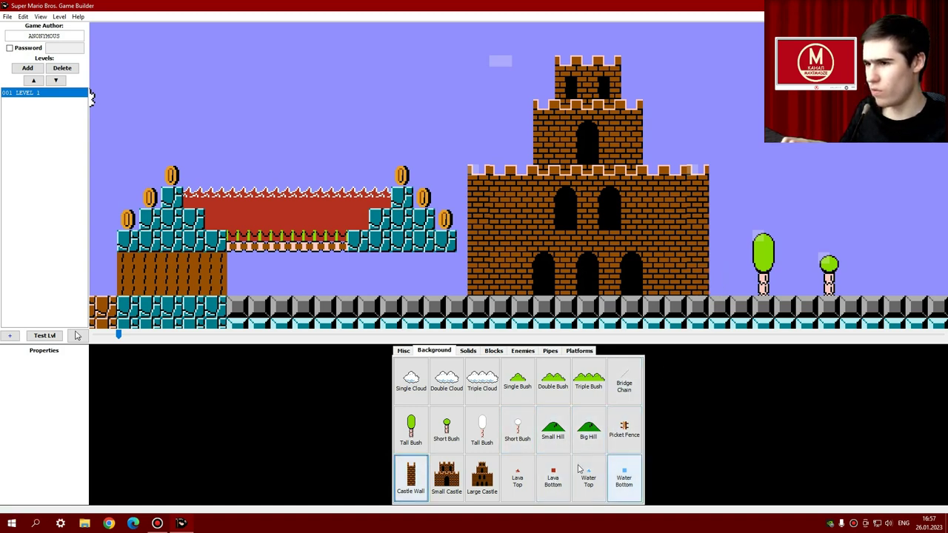
Lay a row of Stone Ground across the large castle just above its lower battlements, removing the surplus piece beyond the wall.
left_click(466, 352)
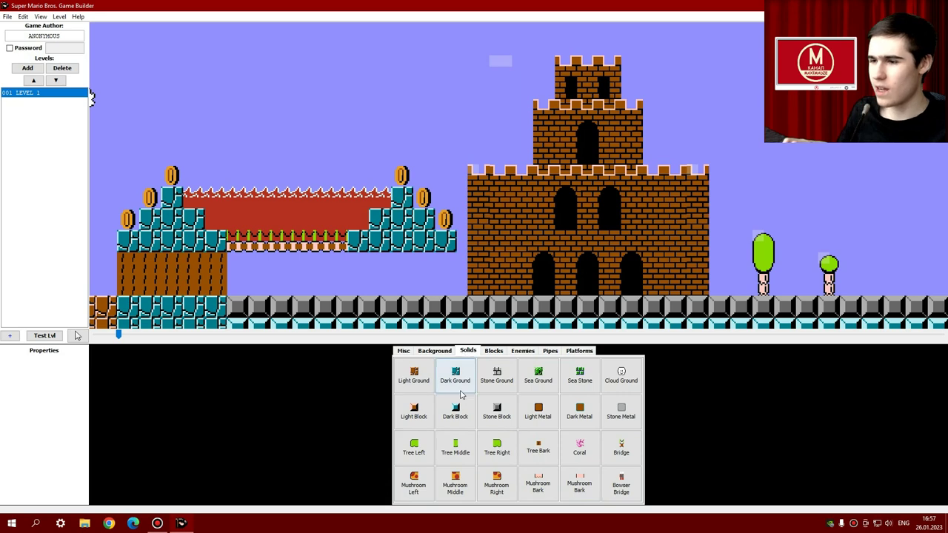
left_click_drag(119, 335, 92, 335)
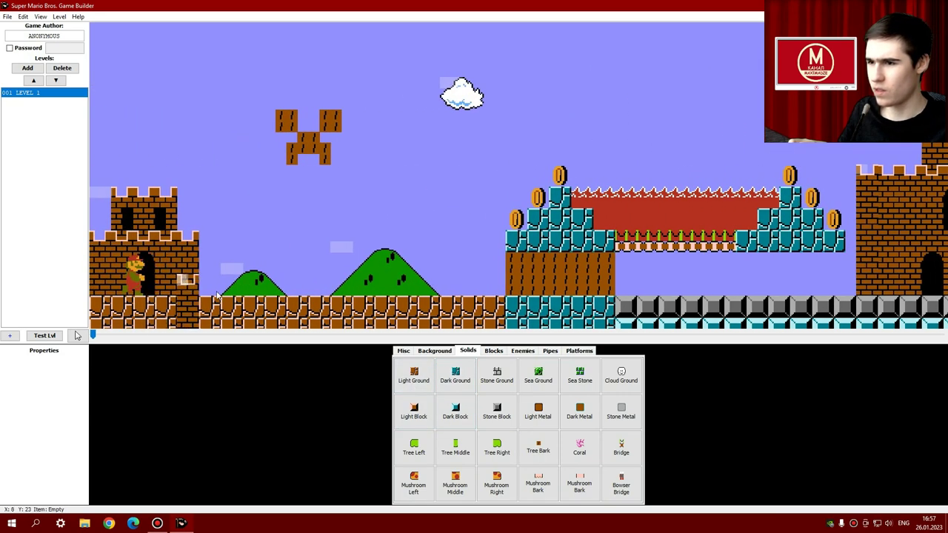
left_click(419, 380)
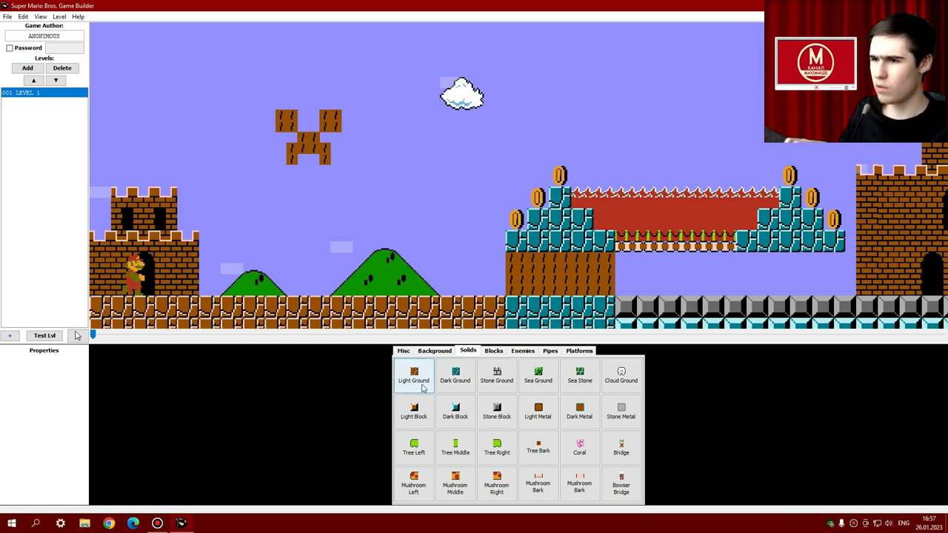
left_click(455, 378)
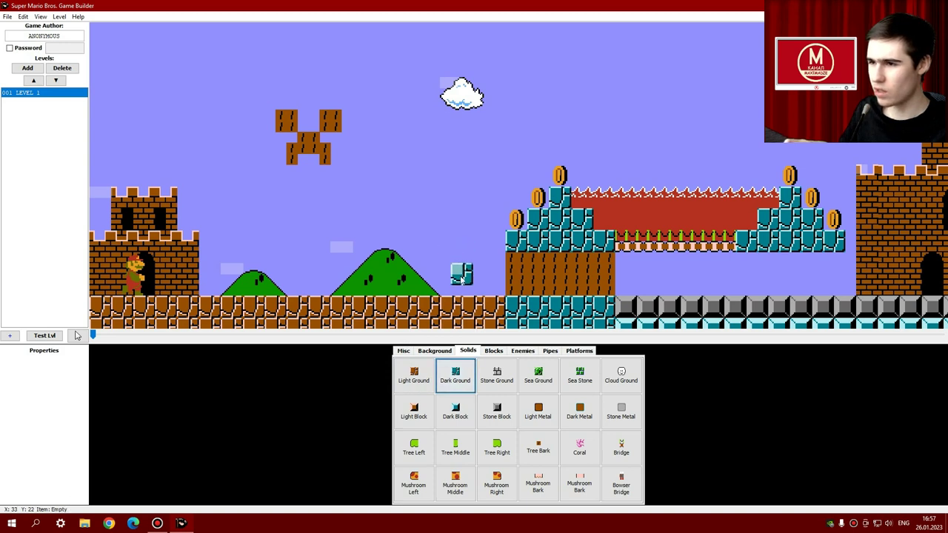
left_click(496, 374)
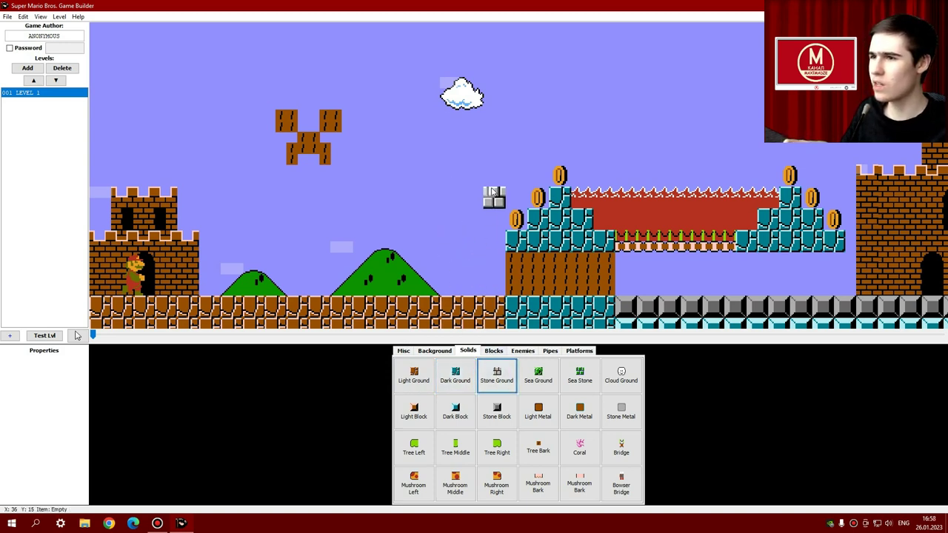
scroll(561, 167, "down", 7)
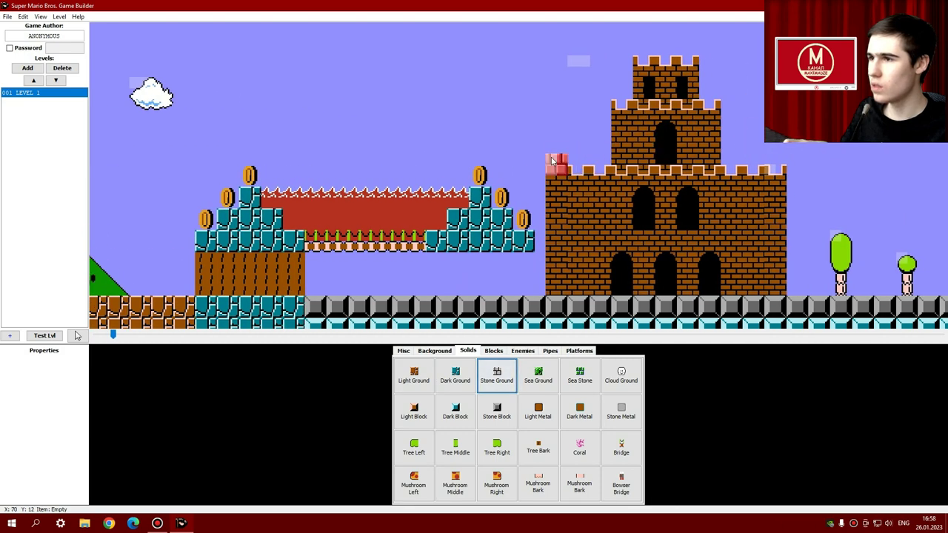
left_click_drag(553, 153, 767, 154)
scroll(766, 153, "down", 1)
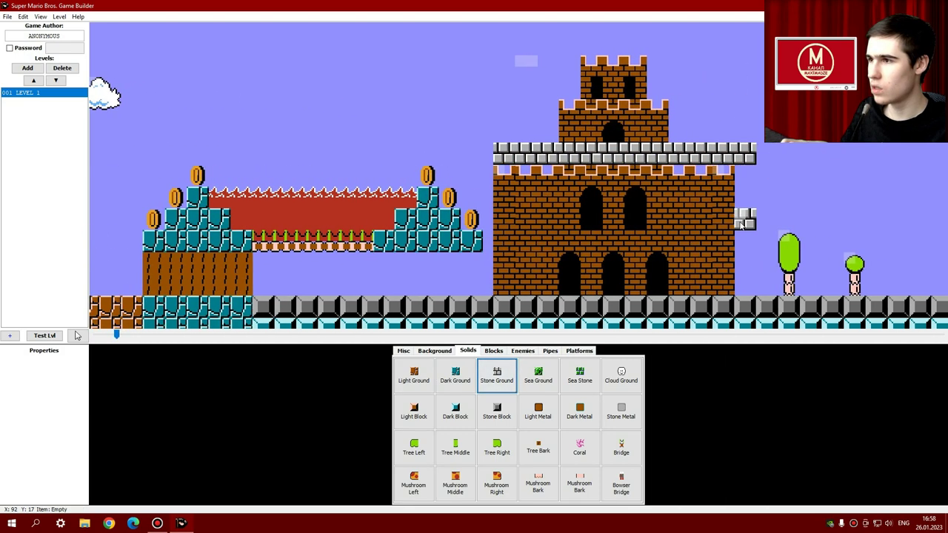
right_click(737, 151)
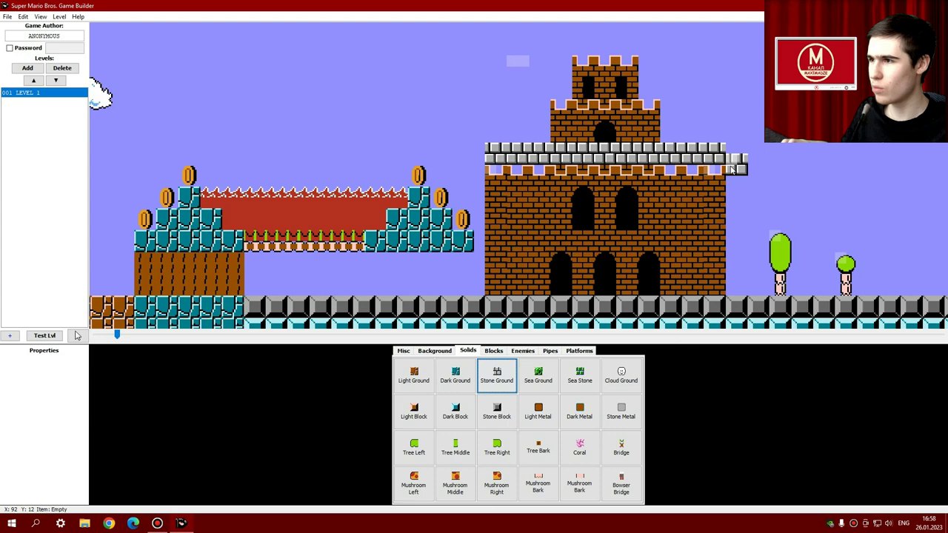
Place a row of four Cloud Ground blocks in the sky just beyond and below the triple cloud.
left_click(541, 384)
scroll(770, 214, "down", 2)
left_click(586, 377)
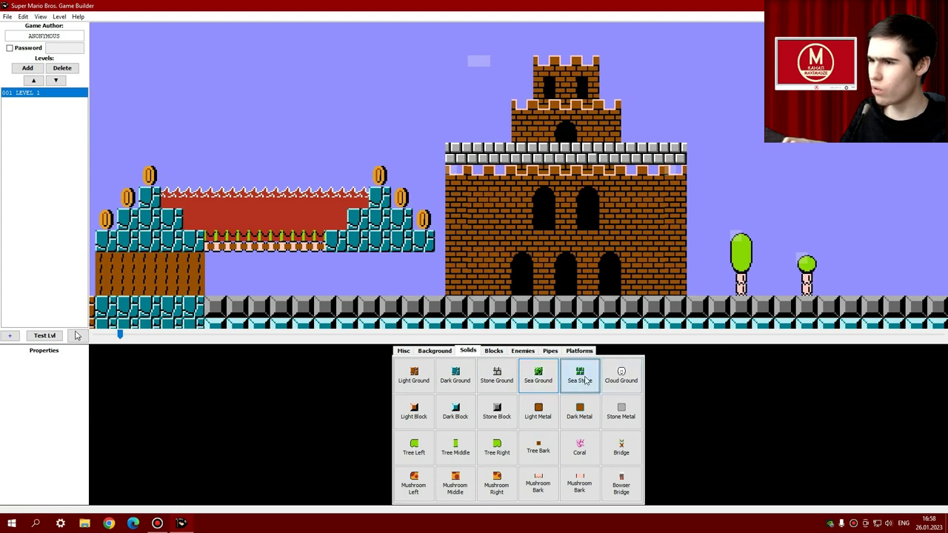
scroll(756, 142, "down", 3)
scroll(756, 142, "down", 1)
left_click(630, 380)
scroll(787, 143, "down", 3)
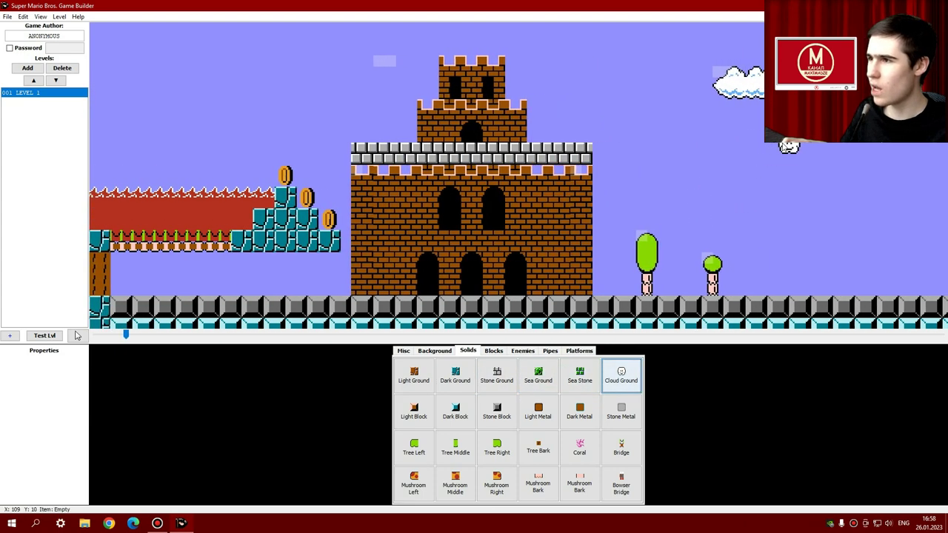
scroll(770, 121, "down", 1)
left_click_drag(750, 120, 682, 121)
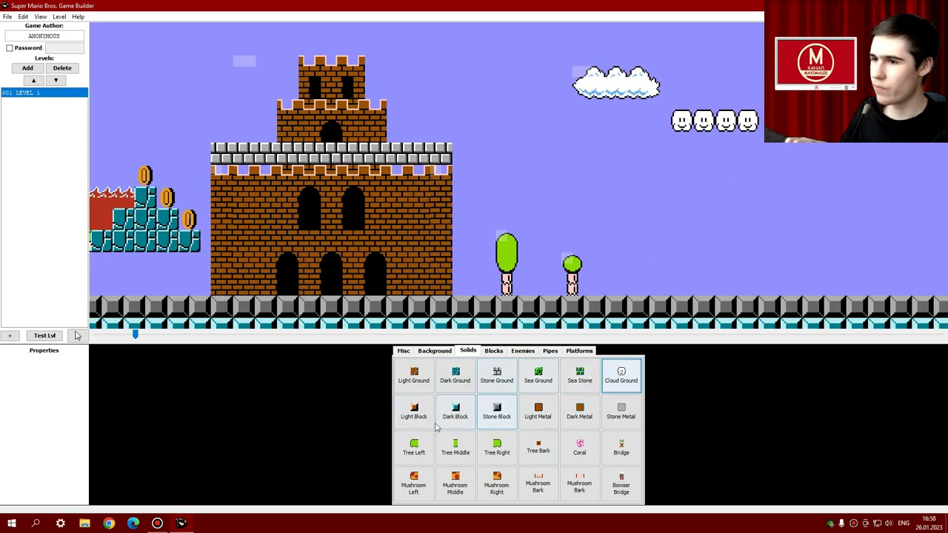
left_click(538, 409)
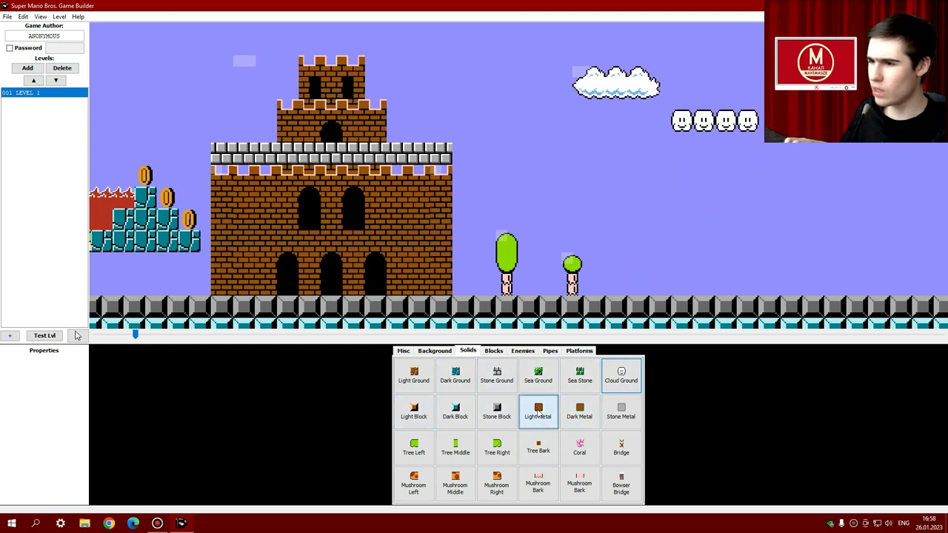
left_click_drag(683, 209, 750, 213)
mouse_move(750, 213)
right_mouse_down()
mouse_move(662, 212)
mouse_move(741, 215)
right_mouse_up()
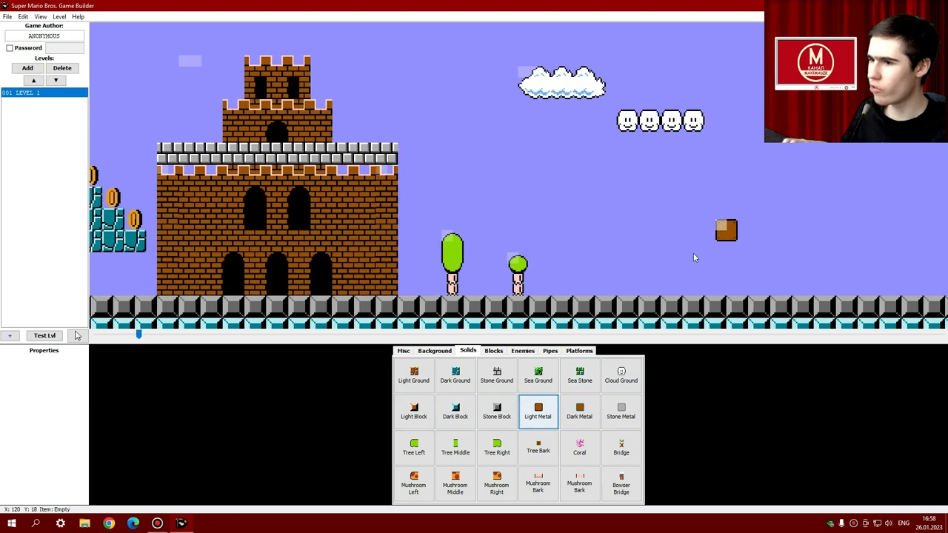
Build a tree platform beneath the cloud blocks from Tree Left, Middle and Right pieces, with a Tree Bark trunk down to the ground.
left_click(414, 447)
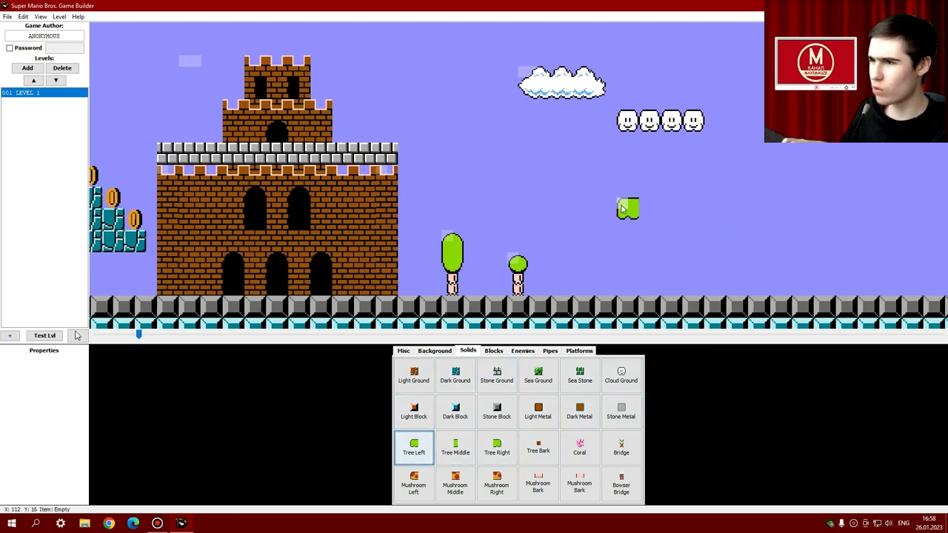
left_click(628, 209)
left_click(498, 446)
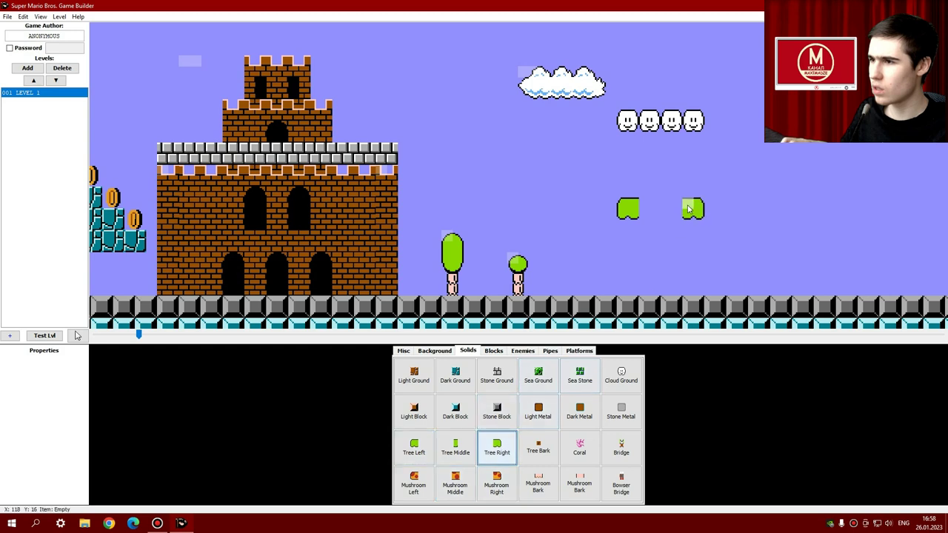
left_click(456, 447)
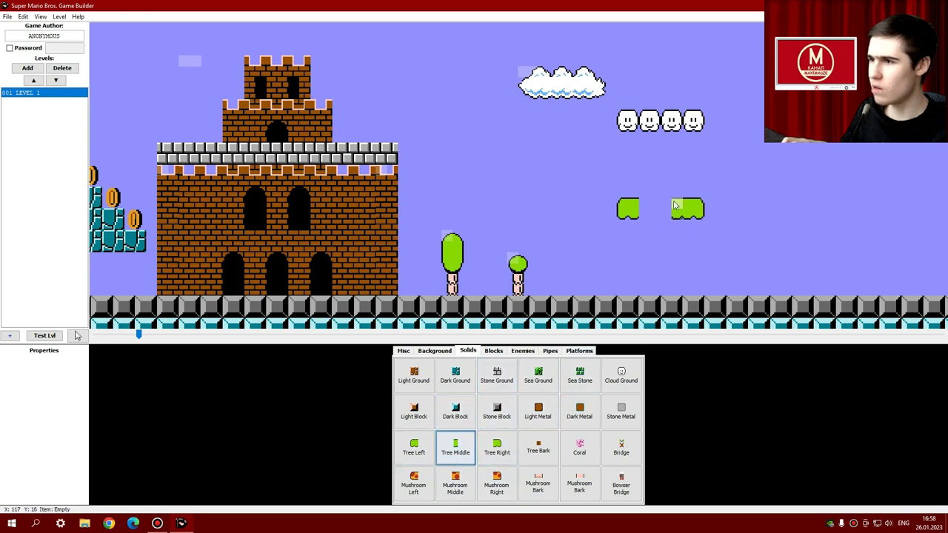
left_click_drag(675, 204, 624, 204)
left_click(535, 444)
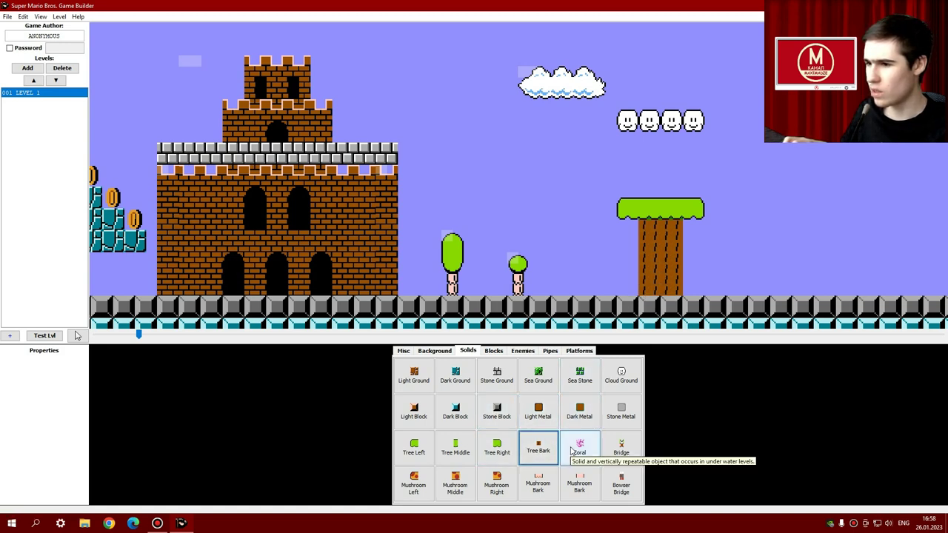
Build a mushroom platform beyond the tree from Mushroom Left, Middle and Right pieces, with a Mushroom Bark stem down to the ground.
left_click(413, 485)
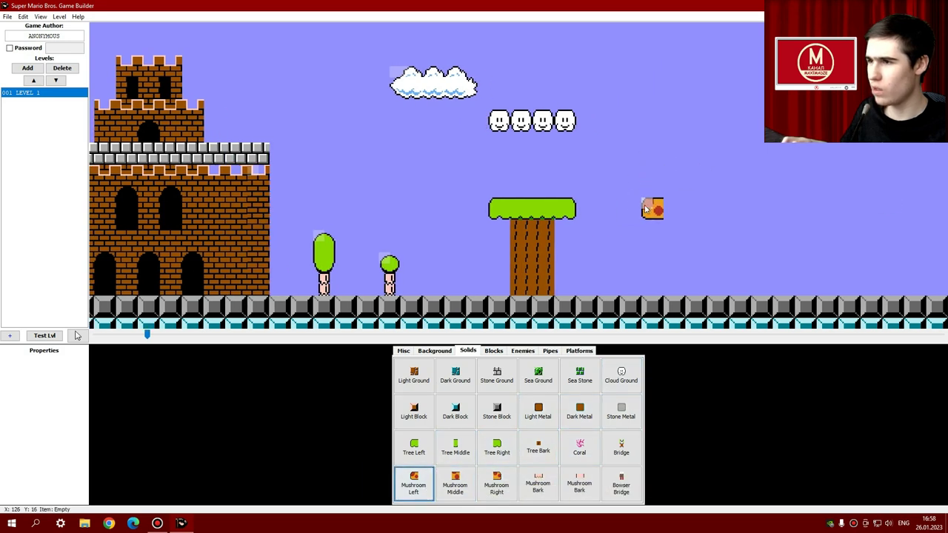
left_click(652, 208)
left_click(497, 485)
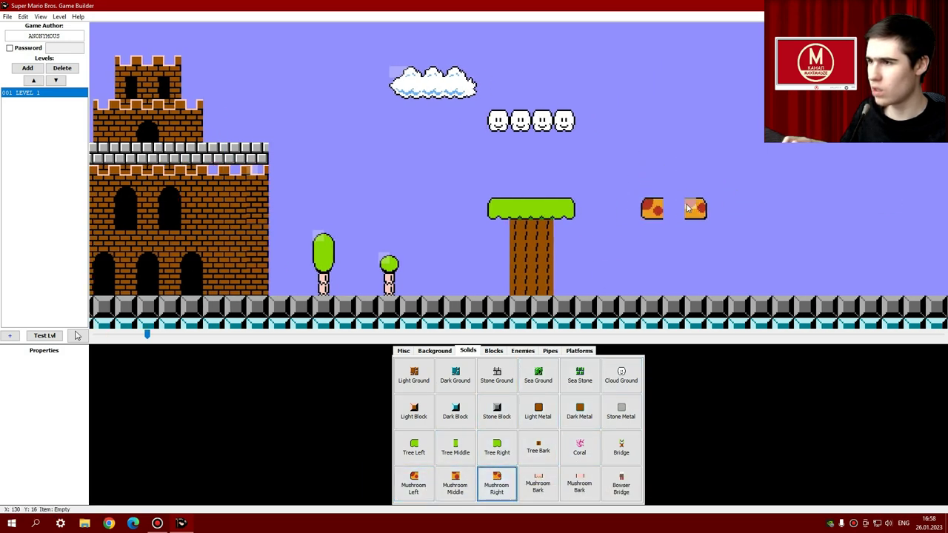
left_click(691, 209)
left_click(455, 486)
left_click(669, 210)
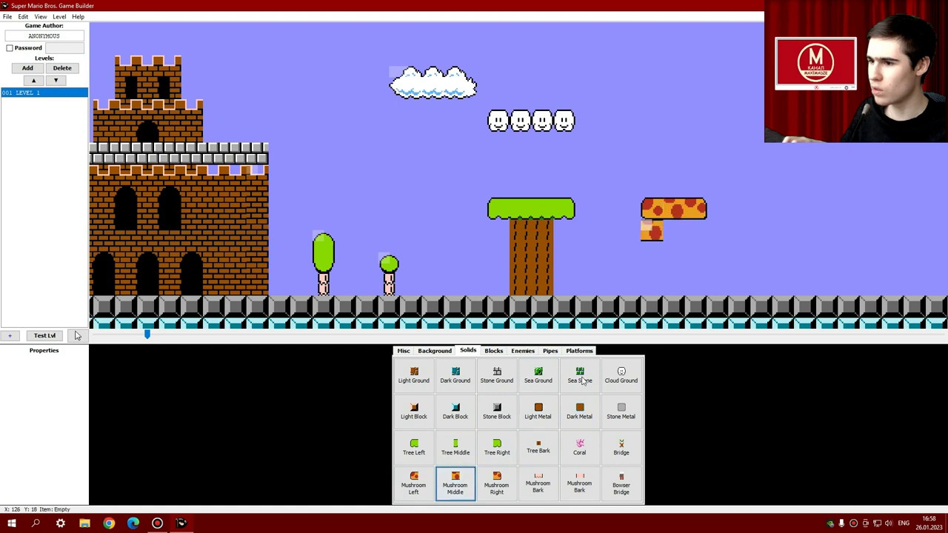
left_click(538, 485)
left_click(580, 485)
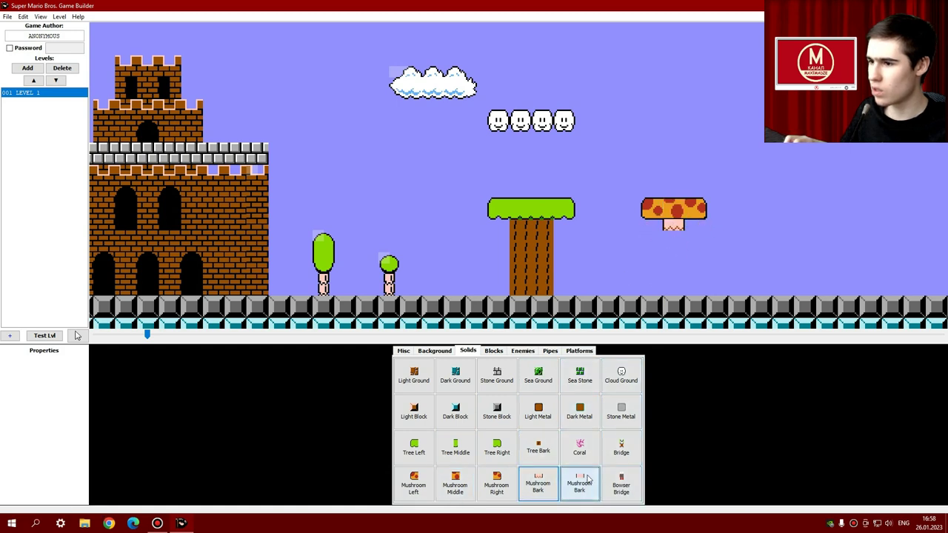
left_click_drag(674, 238, 676, 293)
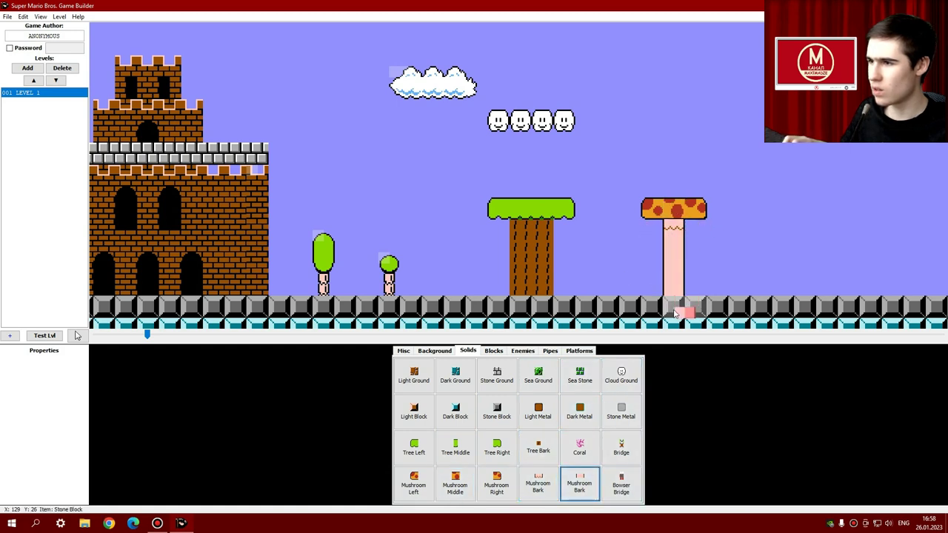
Place an empty brown brick block and a brown single-coin brick side by side in the air between the small and big hills.
left_click(621, 485)
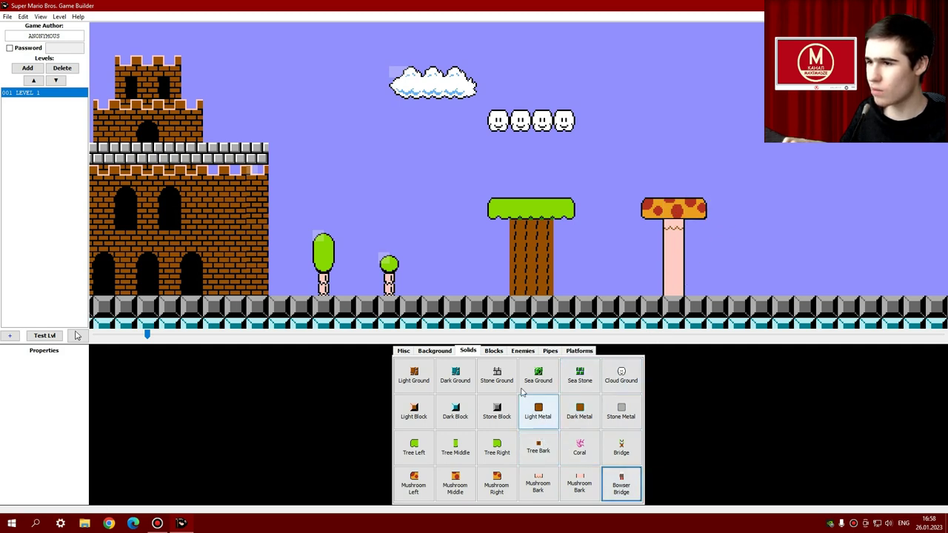
left_click(492, 352)
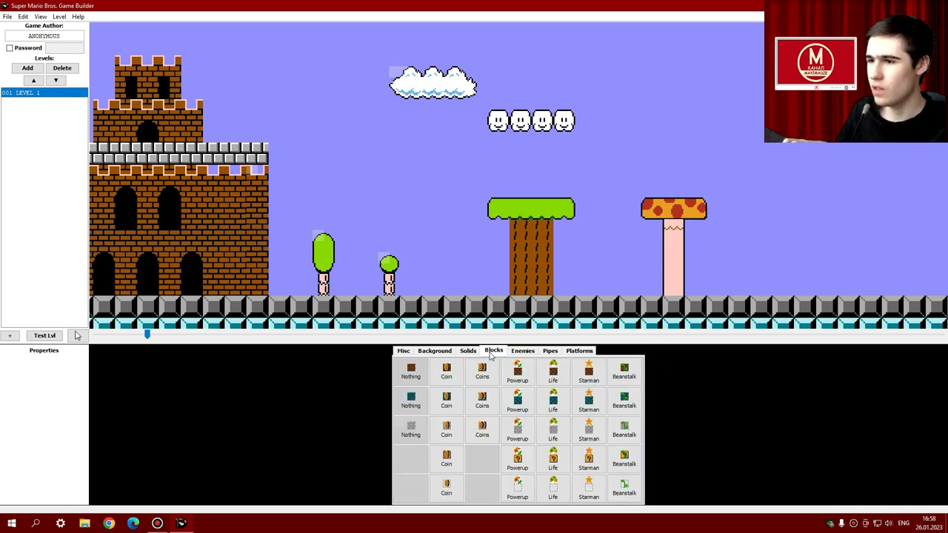
scroll(193, 252, "left", 10)
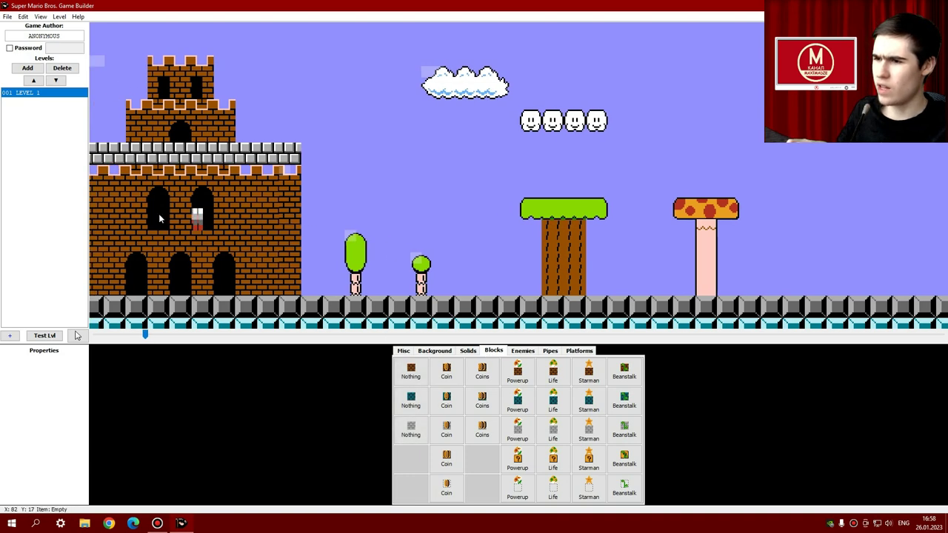
scroll(193, 251, "left", 5)
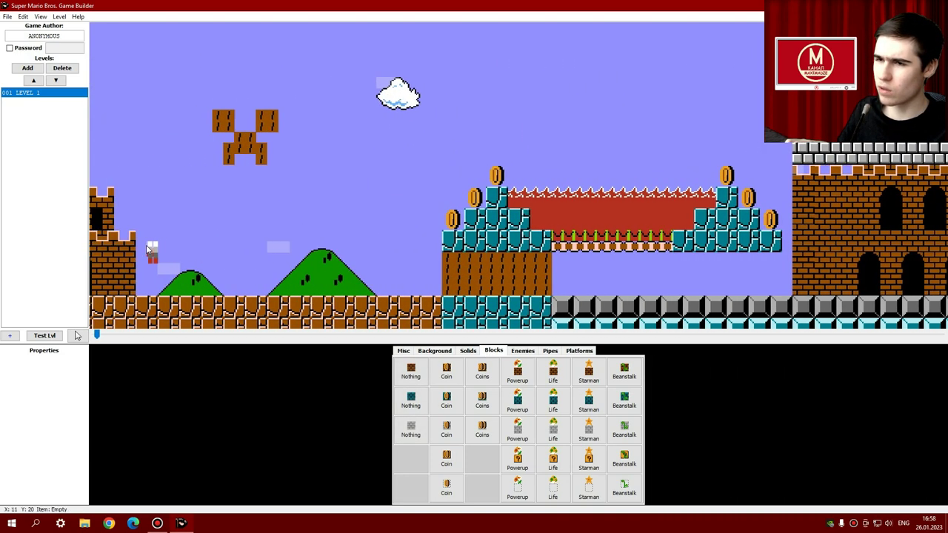
left_click(414, 373)
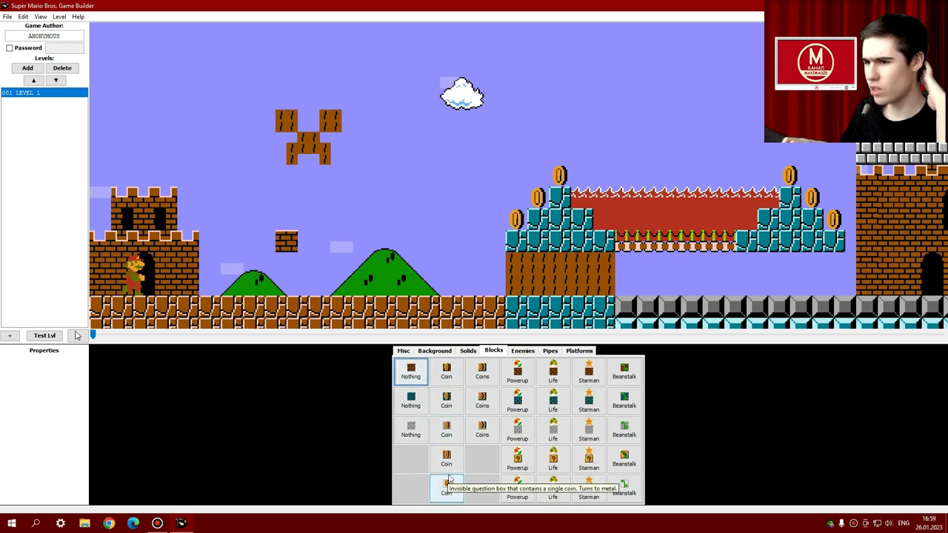
left_click(448, 376)
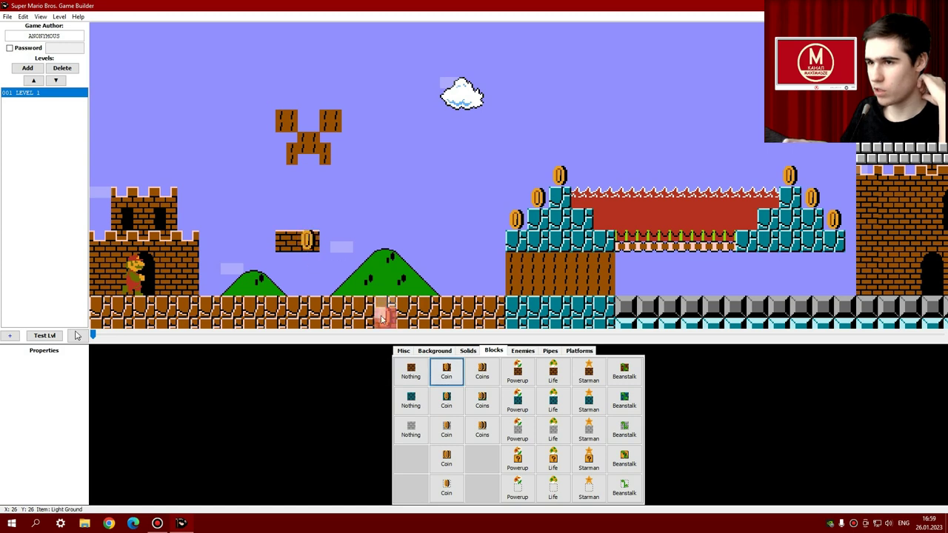
Place a single-coin question block and an invisible coin block side by side just before the first pyramid.
left_click(450, 465)
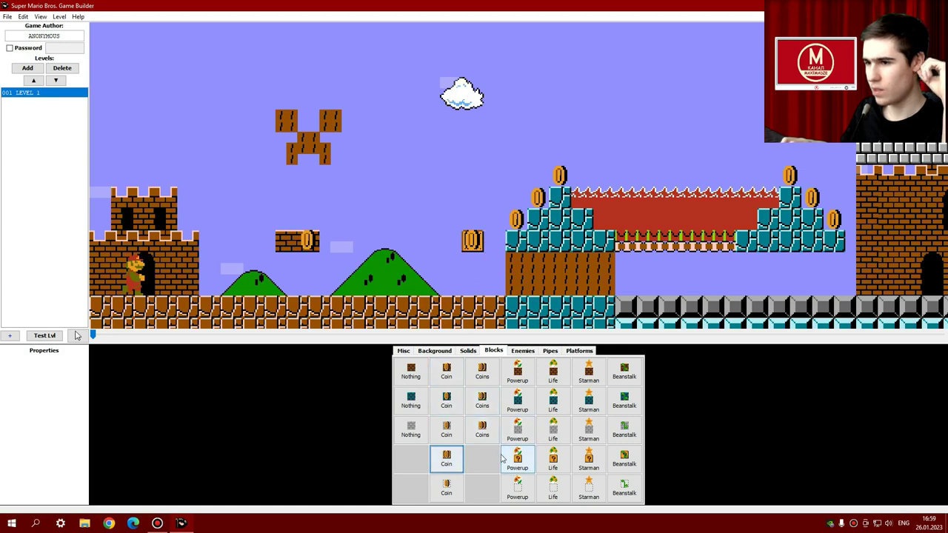
left_click(452, 491)
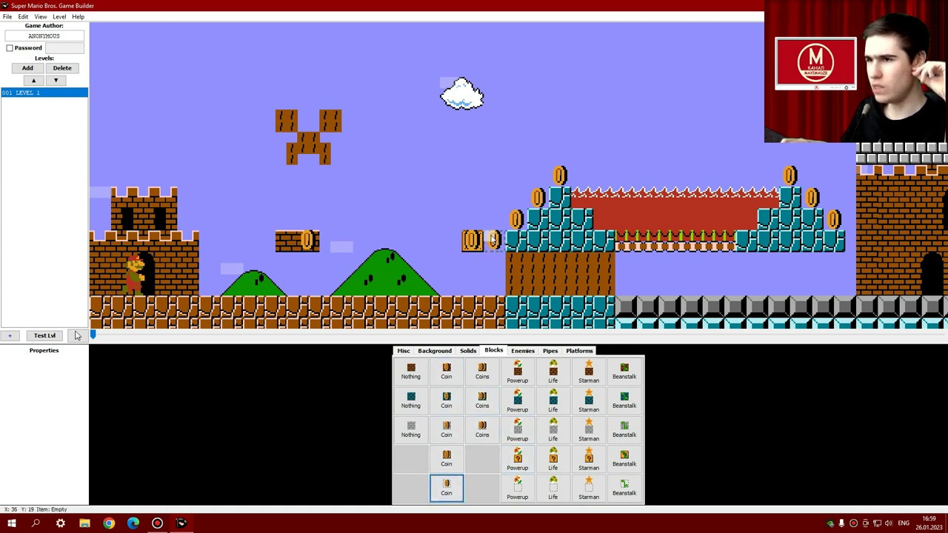
left_click(493, 241)
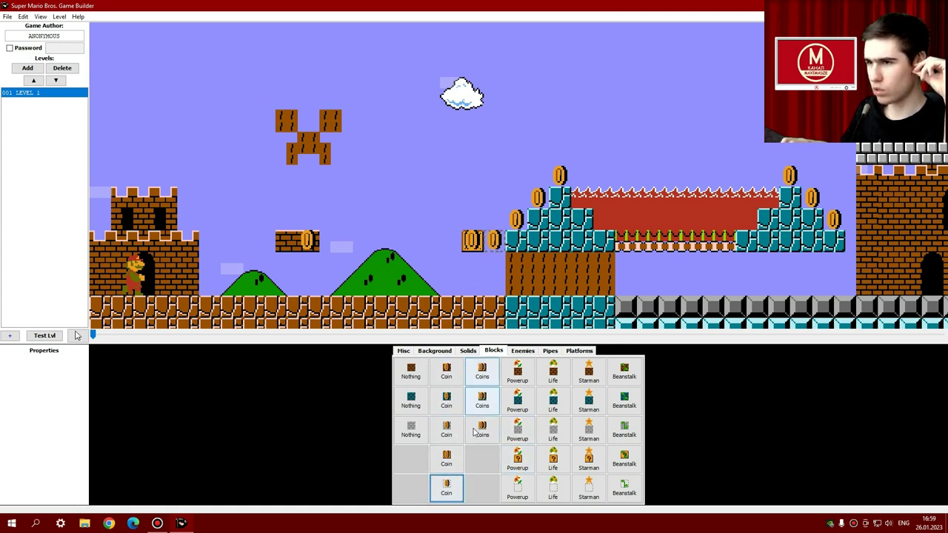
Place a Powerup question block above the big hill's far slope and a Poison Mushroom question block before the empty brick.
left_click(518, 461)
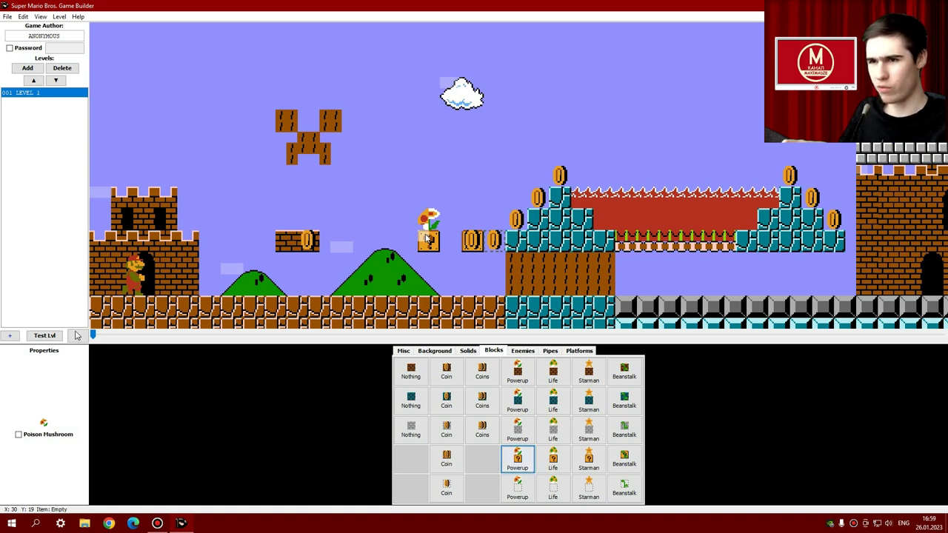
left_click(426, 249)
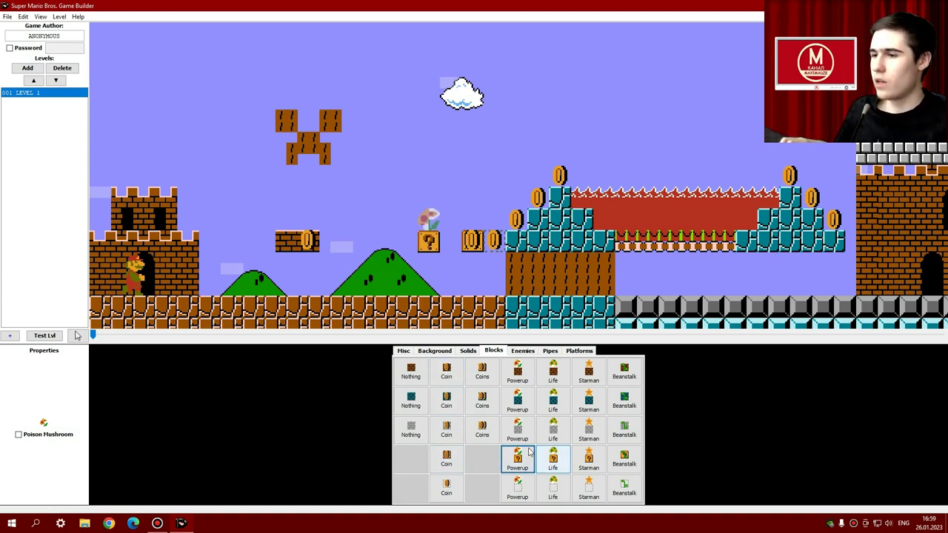
left_click(42, 436)
mouse_move(361, 207)
left_mouse_down()
mouse_move(340, 228)
mouse_move(275, 228)
mouse_move(264, 238)
left_mouse_up()
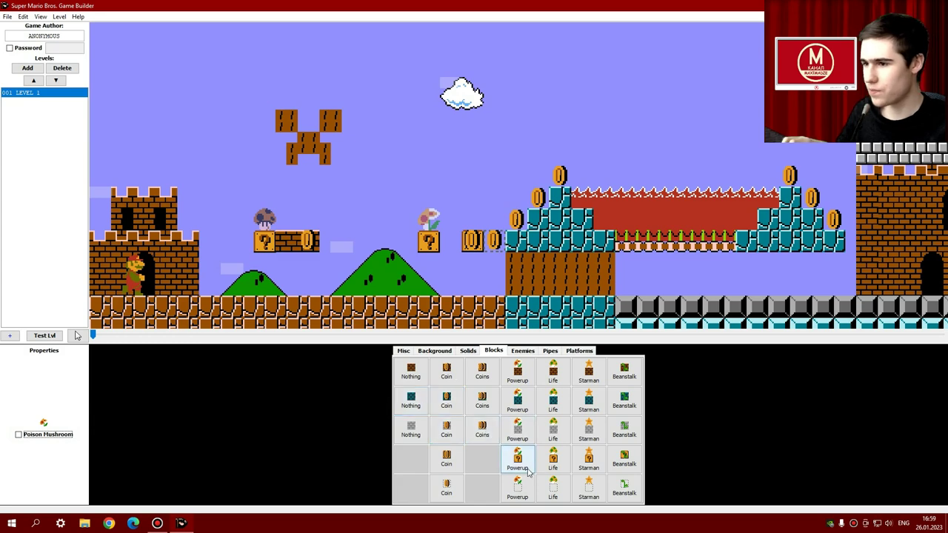
Place a Life question block between the second pyramid and the big castle, and a Beanstalk question block above the first pyramid's peak.
left_click_drag(561, 465, 397, 226)
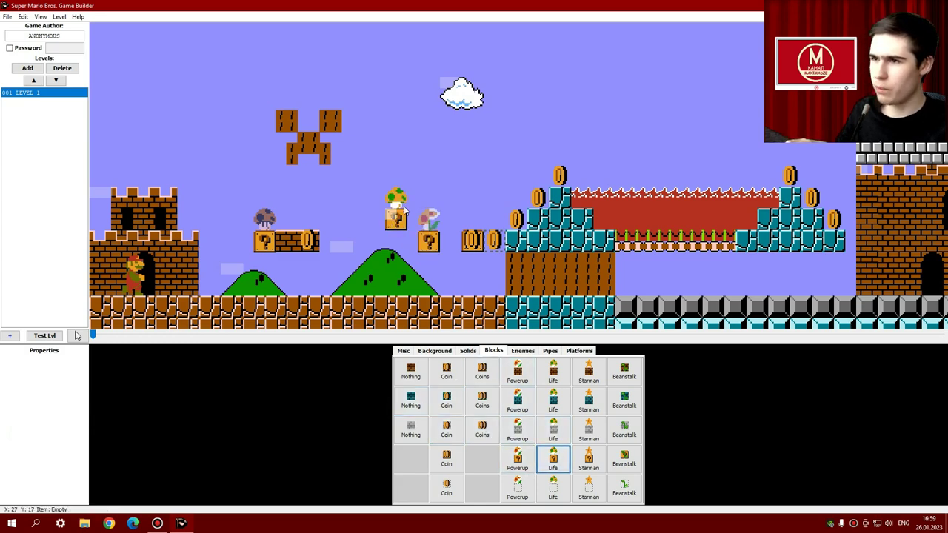
scroll(859, 215, "down", 6)
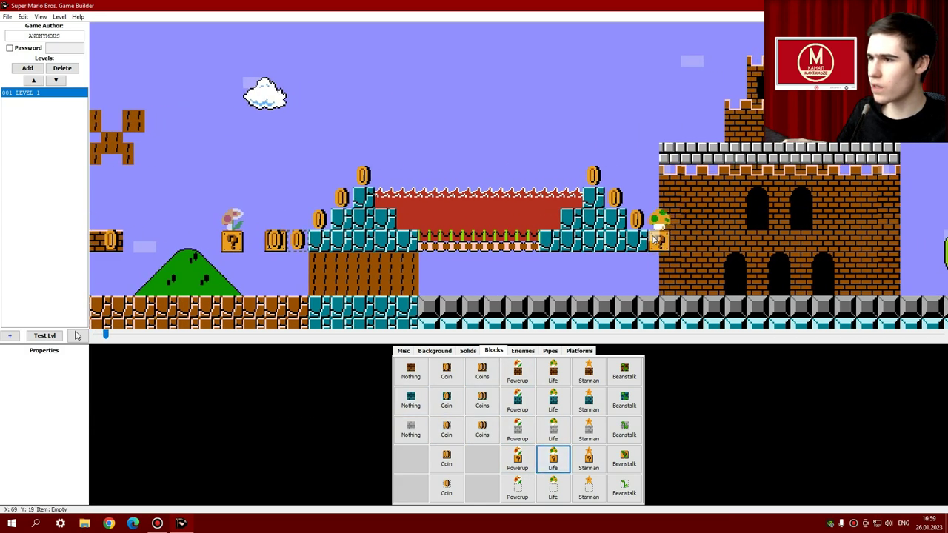
left_click(655, 239)
left_click_drag(106, 335, 93, 335)
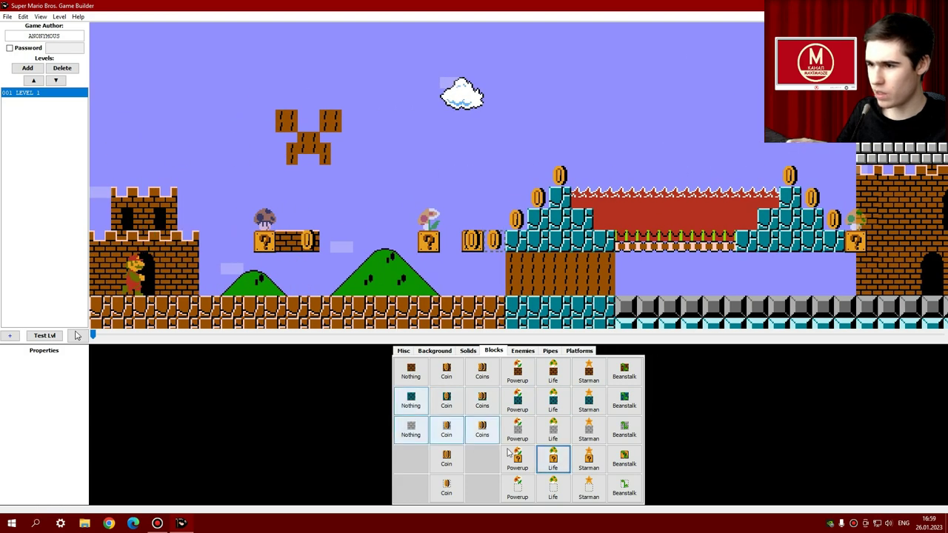
left_click(629, 464)
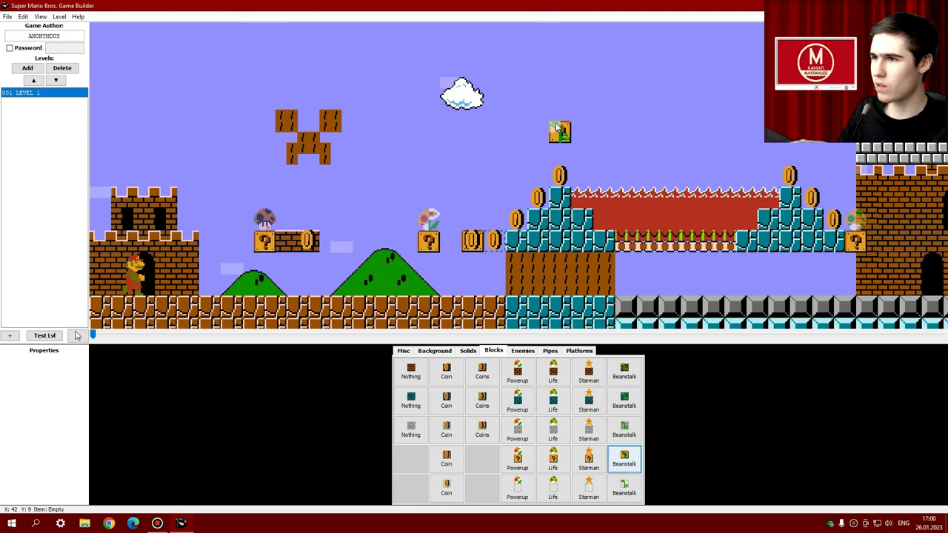
left_click(561, 172)
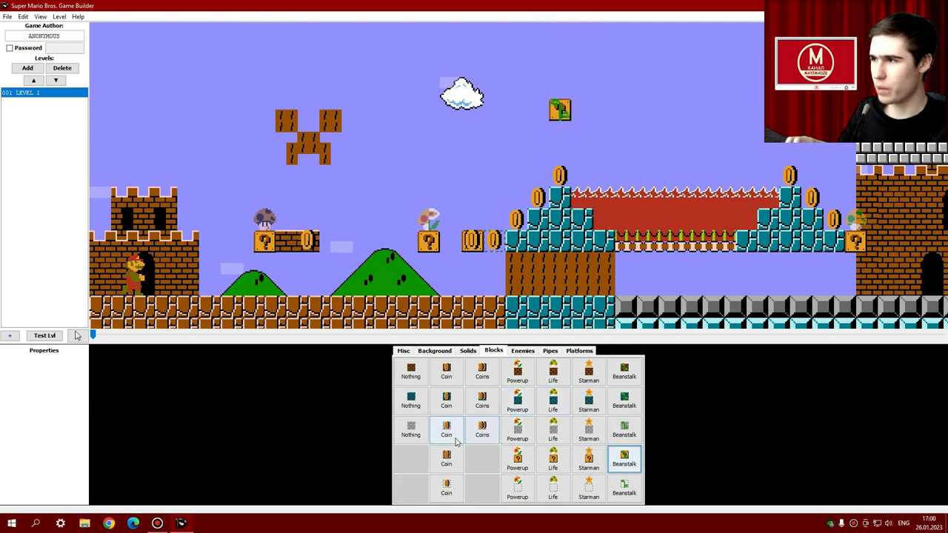
Place two brown Goombas on the light ground between the big hill and the first pyramid's base.
scroll(854, 230, "right", 3)
scroll(854, 231, "right", 2)
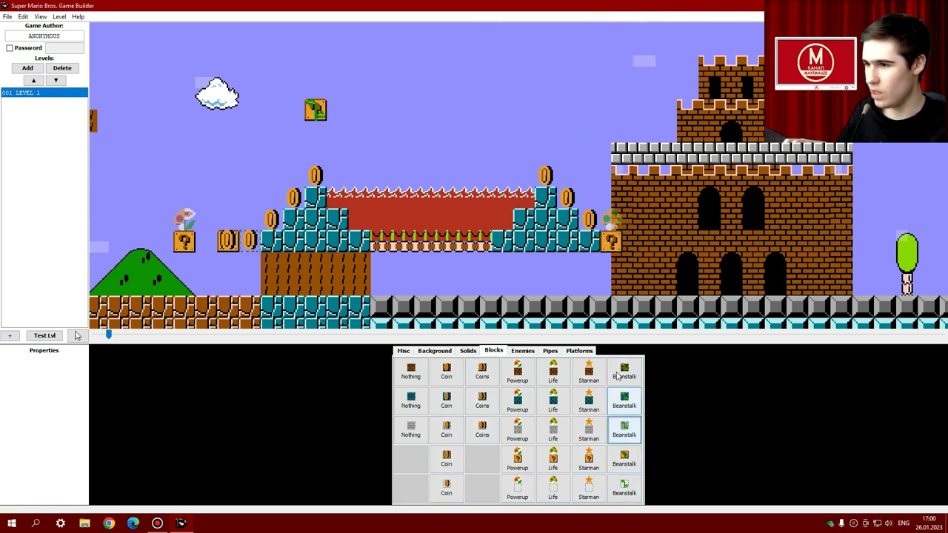
scroll(239, 222, "left", 4)
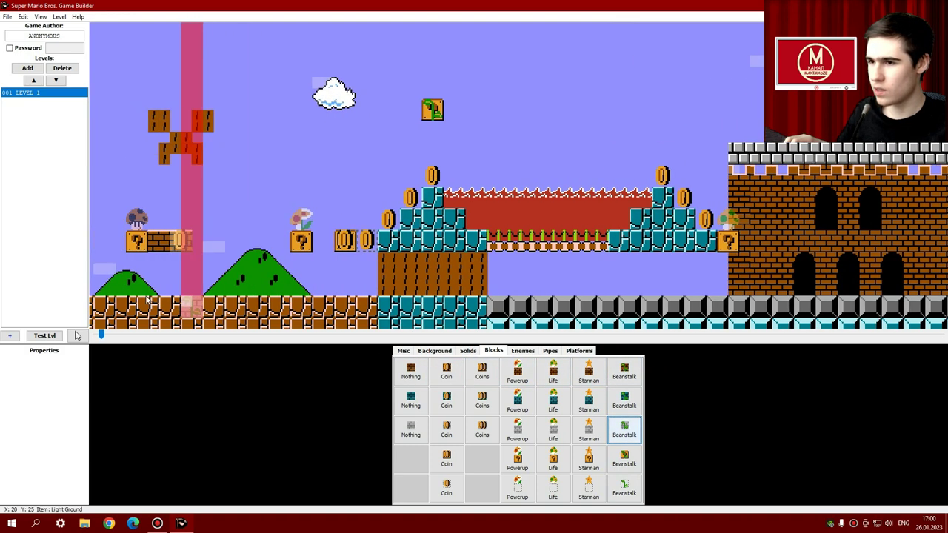
left_click(519, 351)
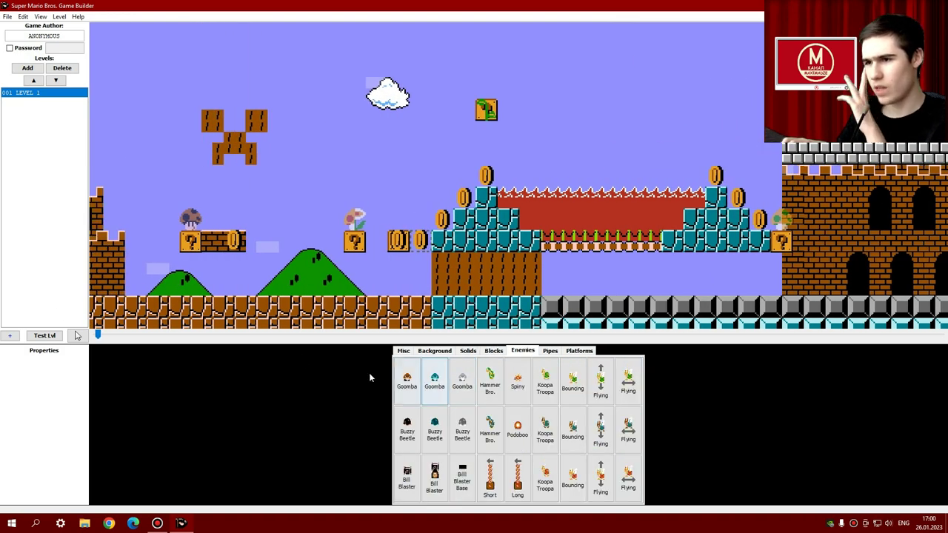
scroll(375, 379, "left", 2)
left_click(407, 382)
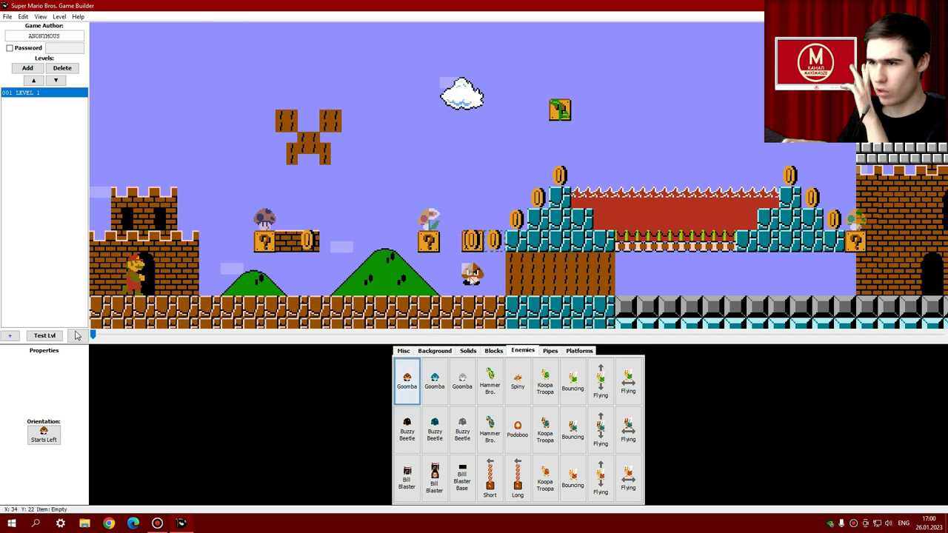
Place a dark Goomba and a gray Goomba side by side on the stone floor beneath the bridge.
left_click(437, 380)
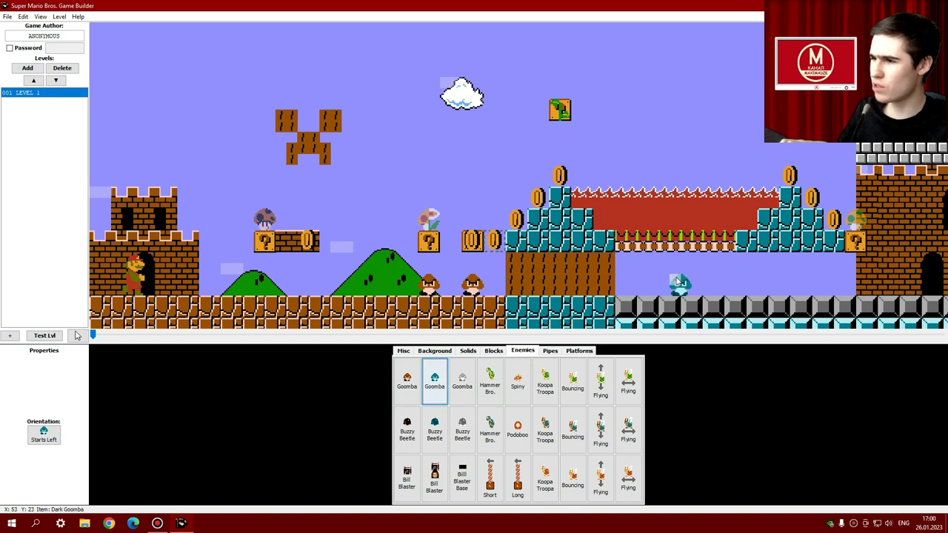
left_click(686, 282)
left_click(461, 381)
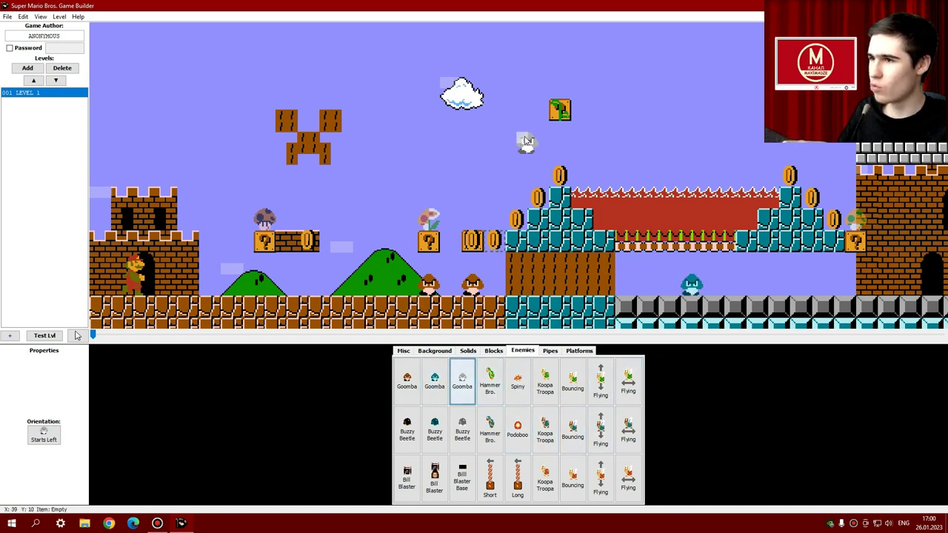
left_click(657, 285)
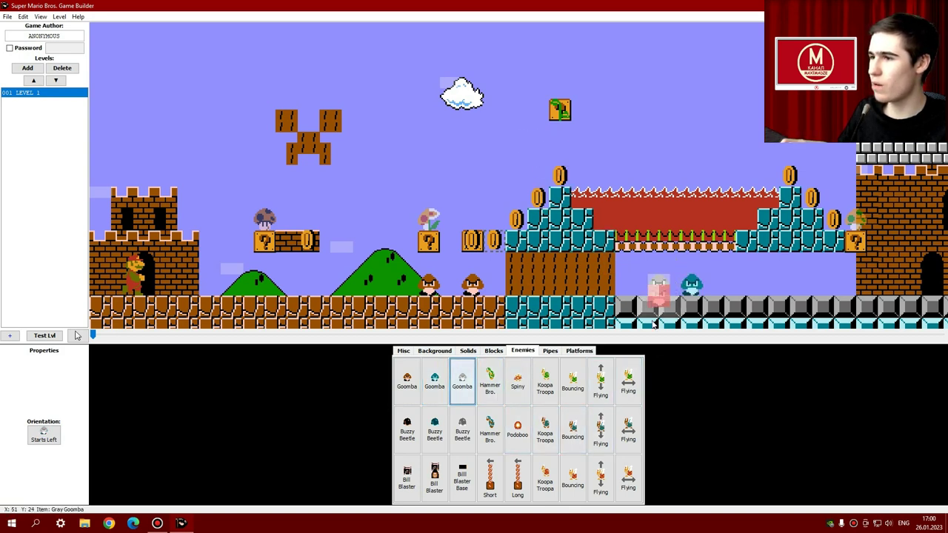
Place a green Hammer Bro. on the stone floor between the small tree and the green tree platform.
left_click(492, 386)
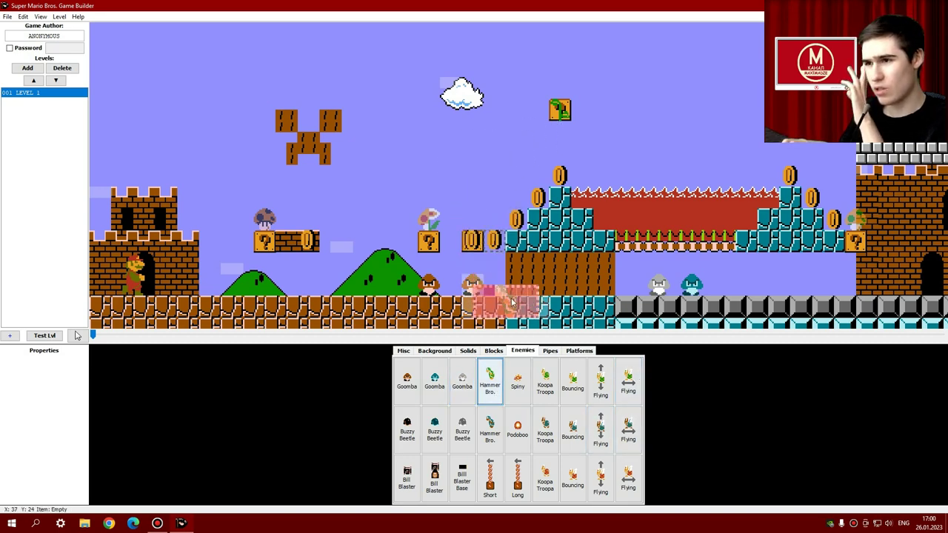
scroll(903, 277, "down", 5)
scroll(851, 261, "down", 3)
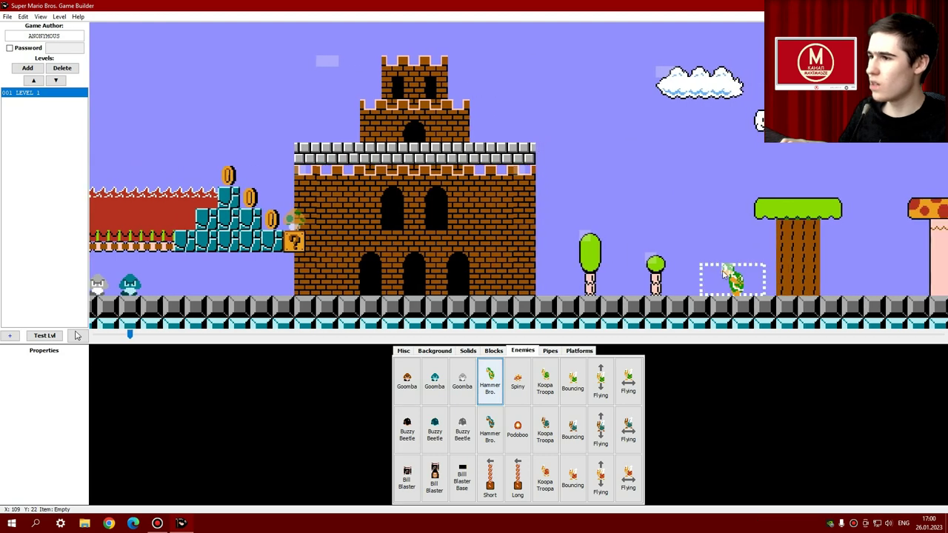
left_click(715, 274)
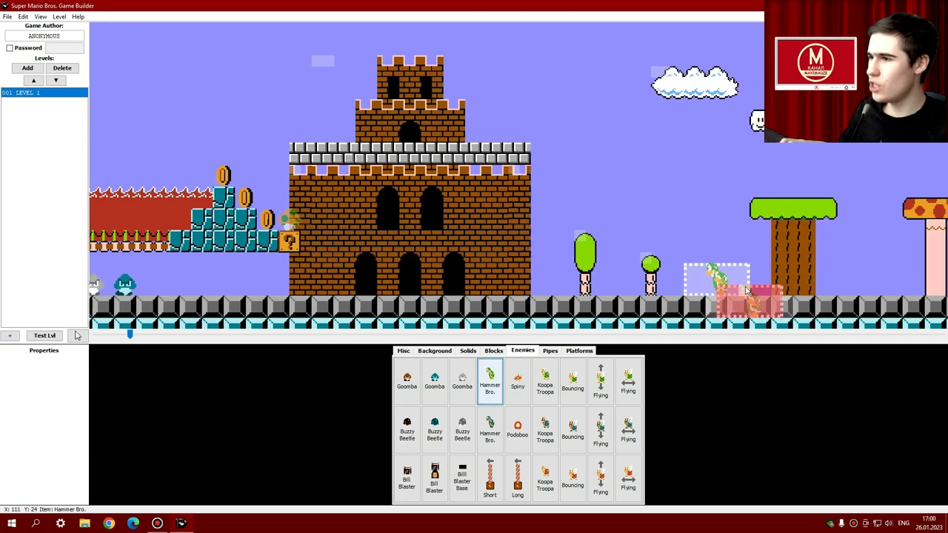
scroll(715, 293, "right", 1)
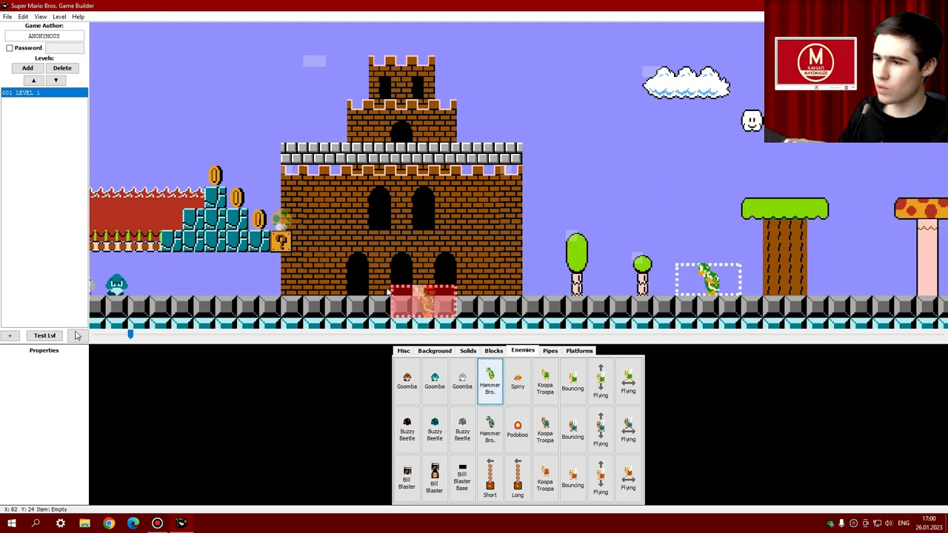
scroll(296, 281, "left", 6)
Place a green Koopa Troopa on the floor below the second pyramid and a green Bouncing Koopa above that pyramid's peak.
left_click(516, 382)
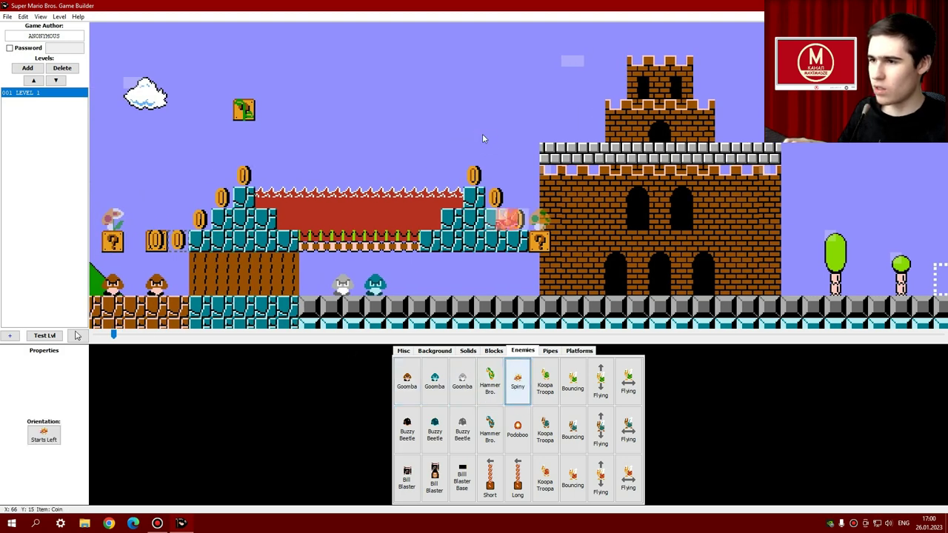
scroll(170, 148, "left", 7)
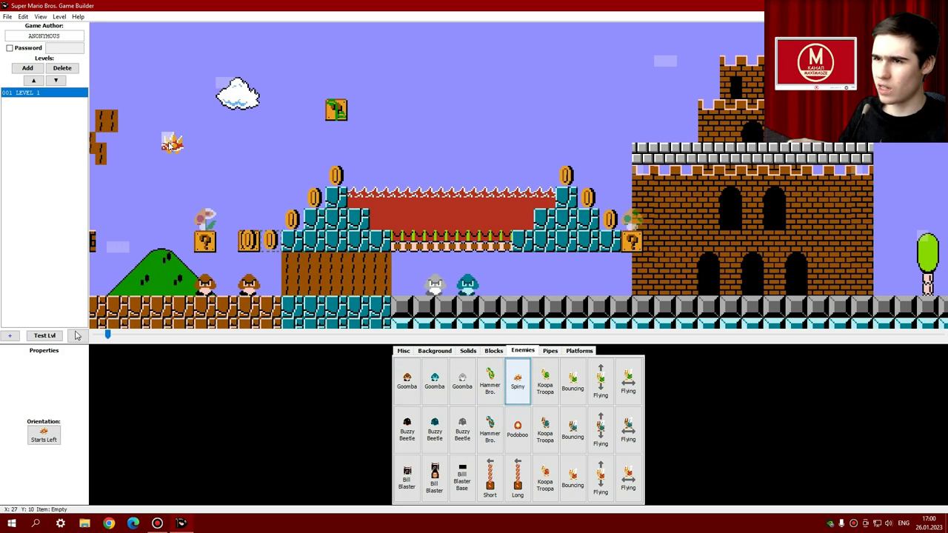
left_click(545, 381)
scroll(693, 263, "right", 3)
left_click(680, 274)
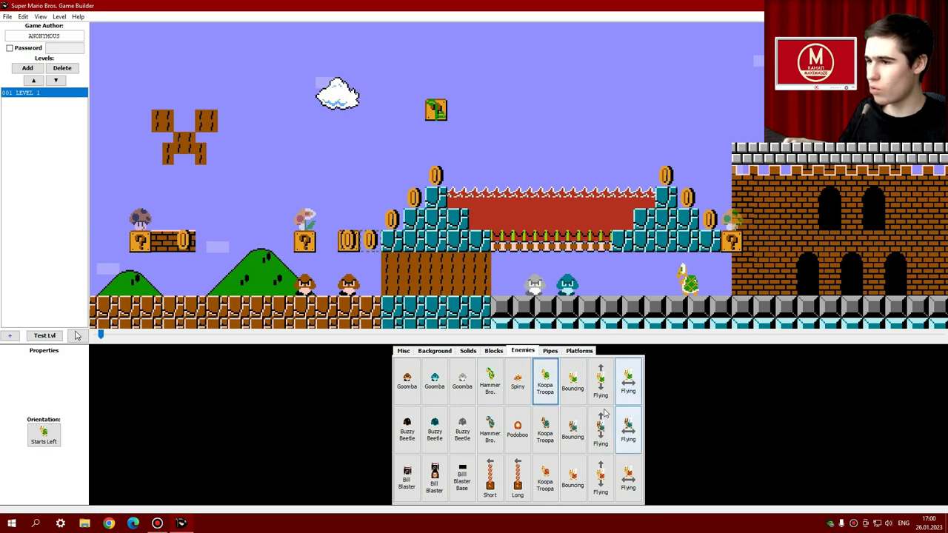
left_click(573, 382)
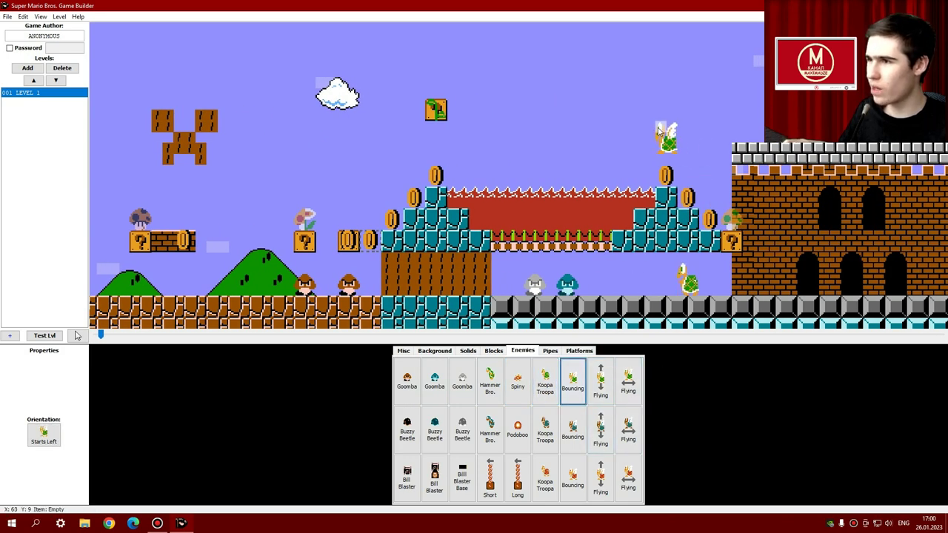
left_click(659, 130)
Place a green Koopa flying horizontally in front of the big castle's top tower.
left_click(601, 382)
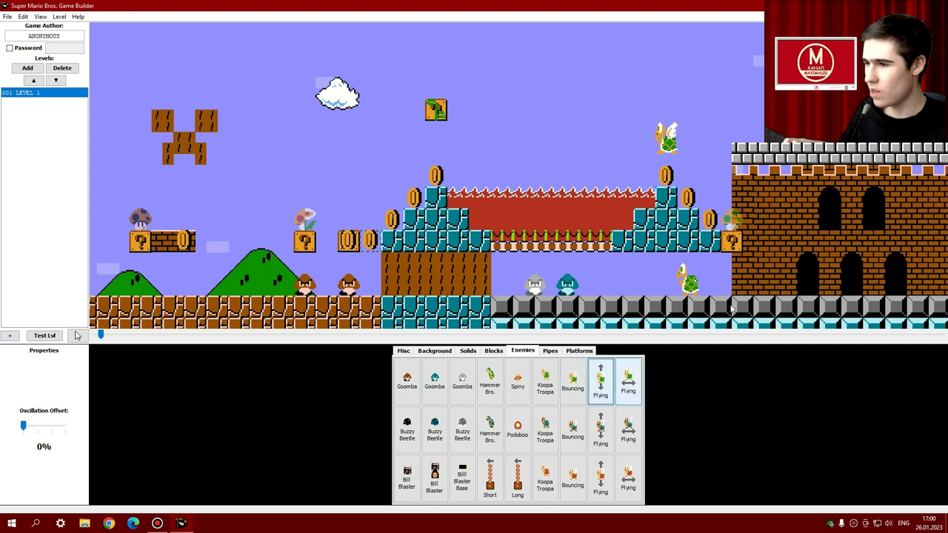
scroll(628, 381, "right", 6)
left_click(628, 381)
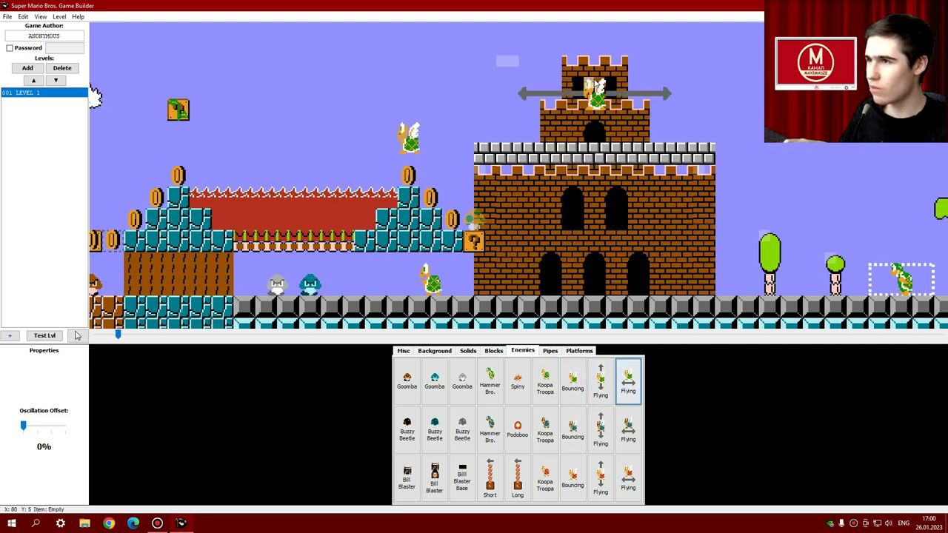
left_click(595, 91)
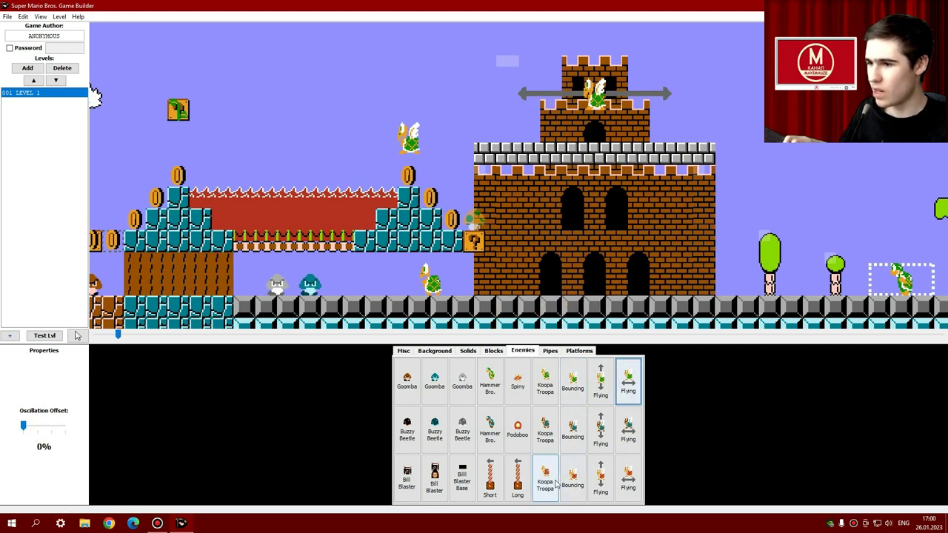
Clear a gap in the stone floor below the big castle's middle door and place a Podoboo in it.
left_click(517, 432)
scroll(296, 313, "left", 6)
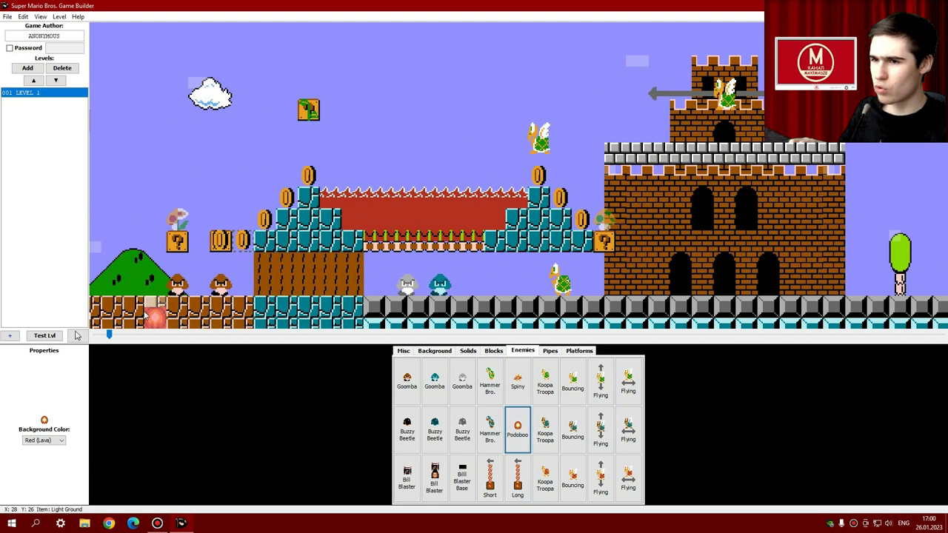
scroll(222, 326, "left", 1)
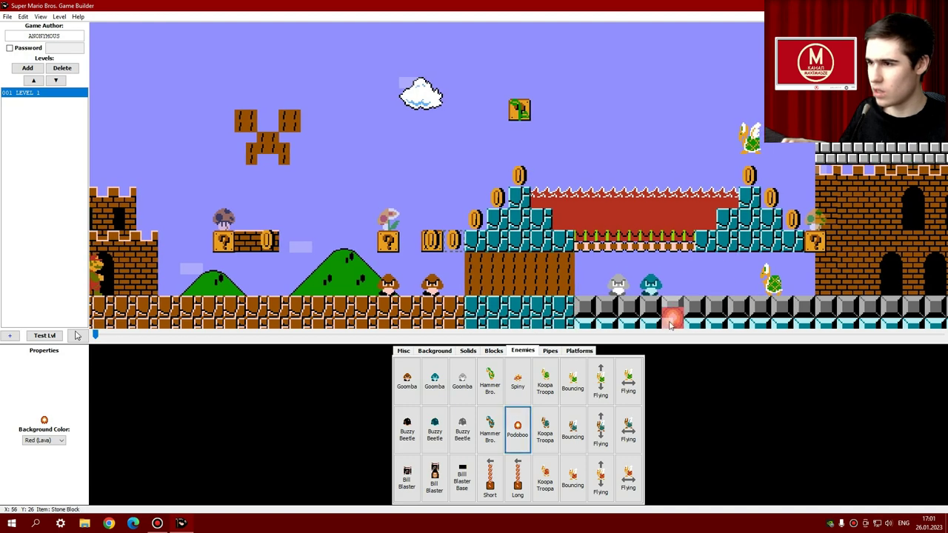
scroll(637, 319, "right", 5)
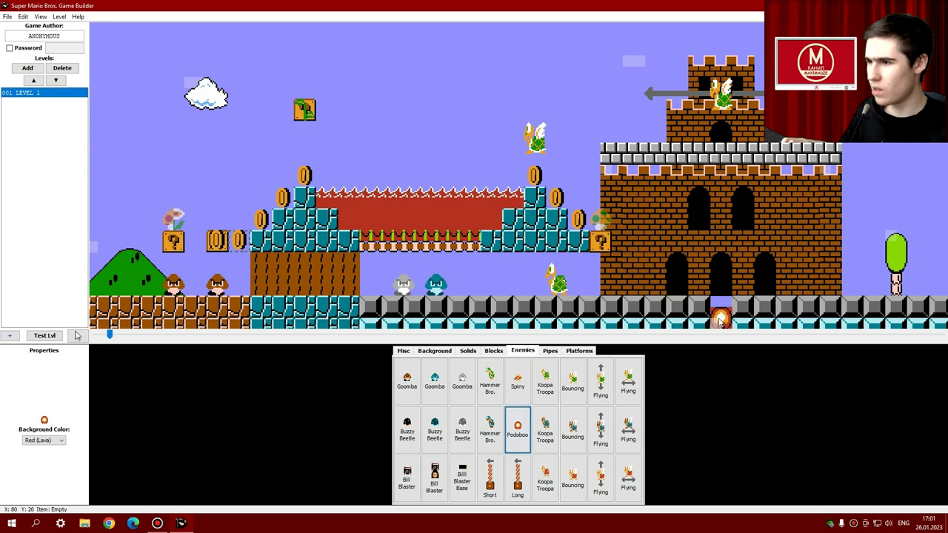
left_click(719, 322)
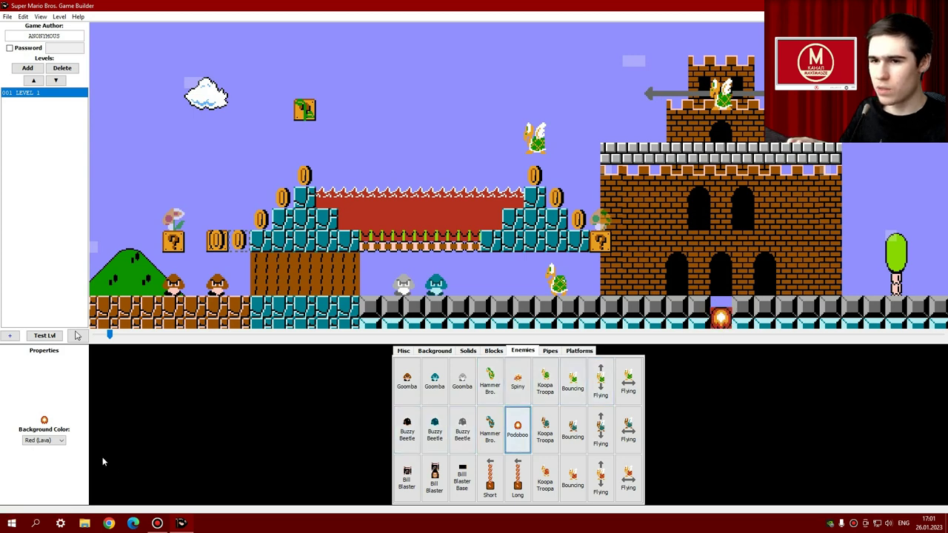
Try Blue (Water) as the Podoboo's background color and set it to Blank.
left_click(59, 441)
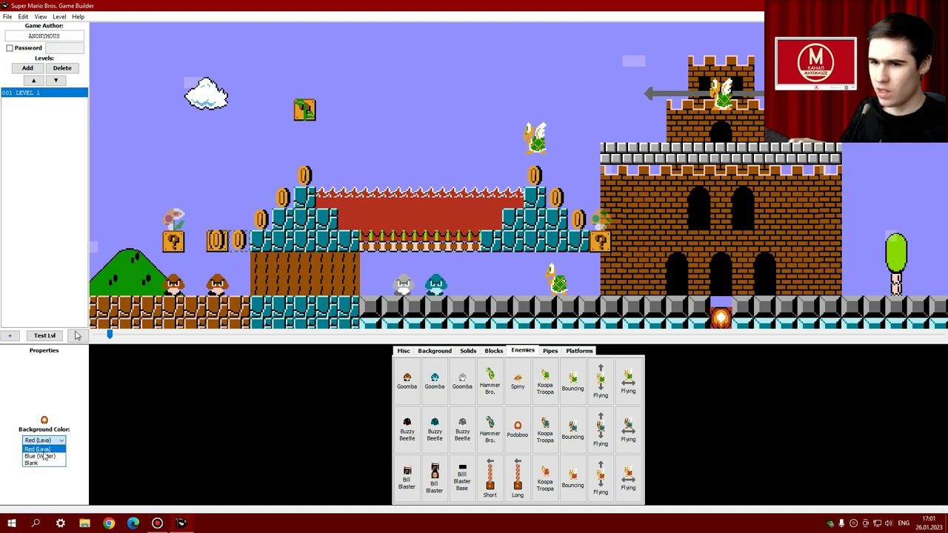
left_click(44, 464)
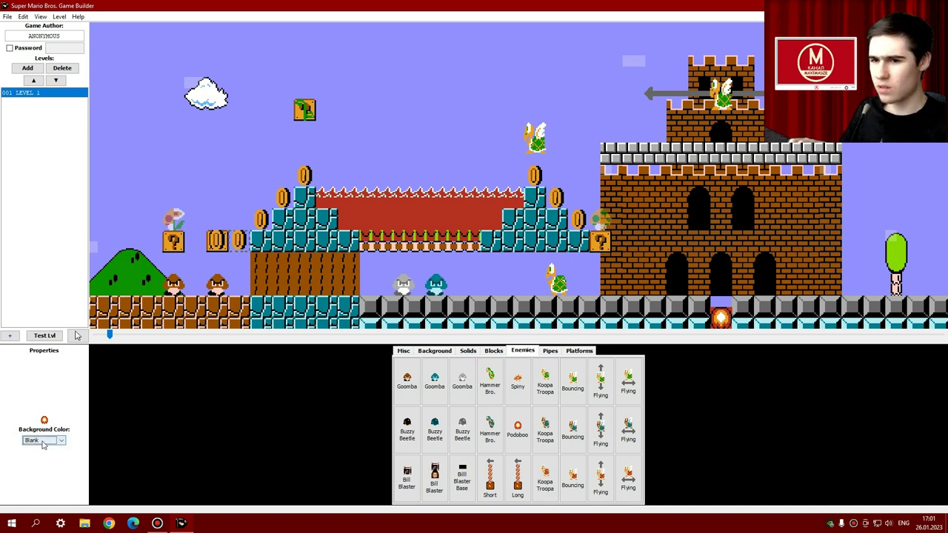
left_click(58, 441)
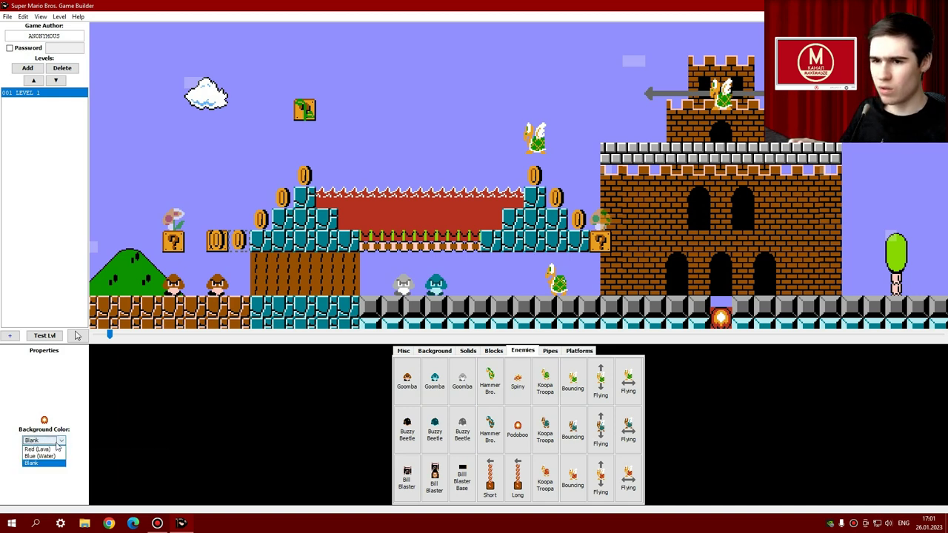
left_click(57, 464)
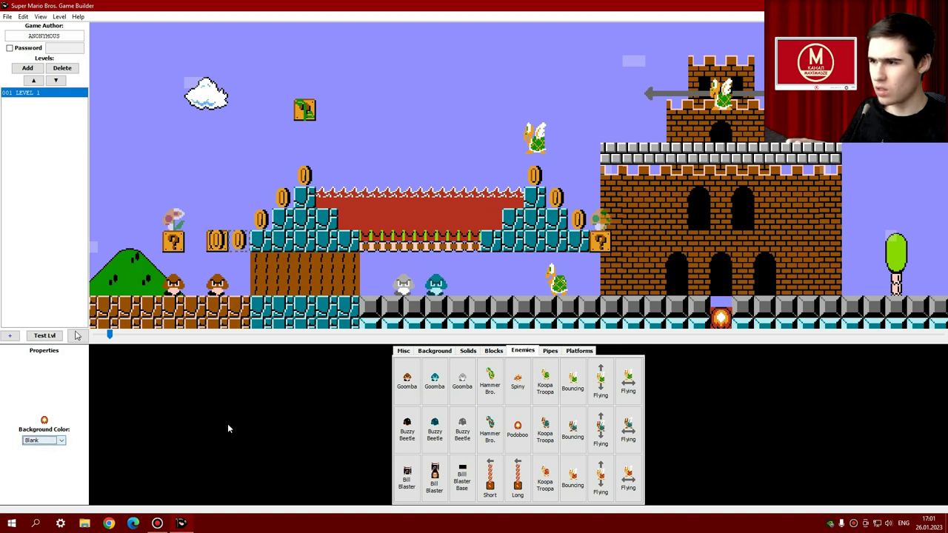
left_click(65, 442)
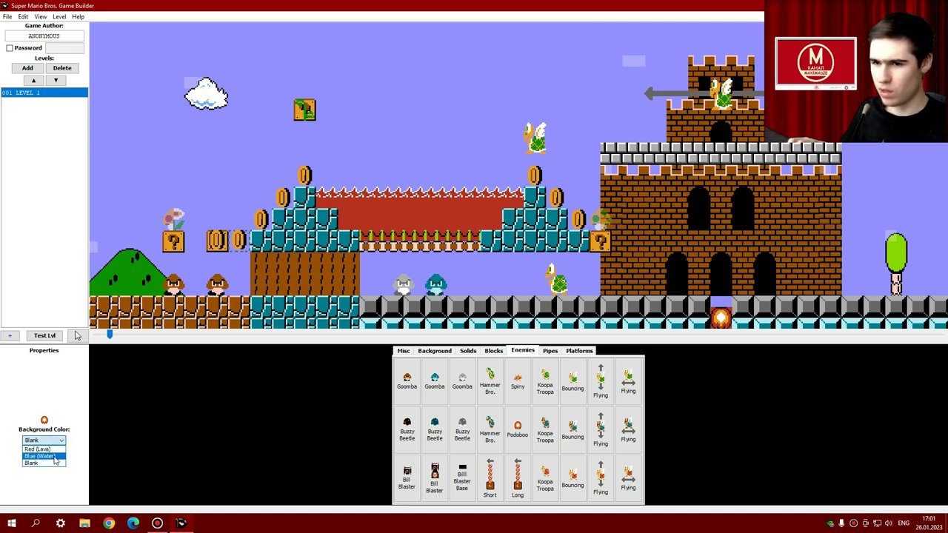
left_click(54, 456)
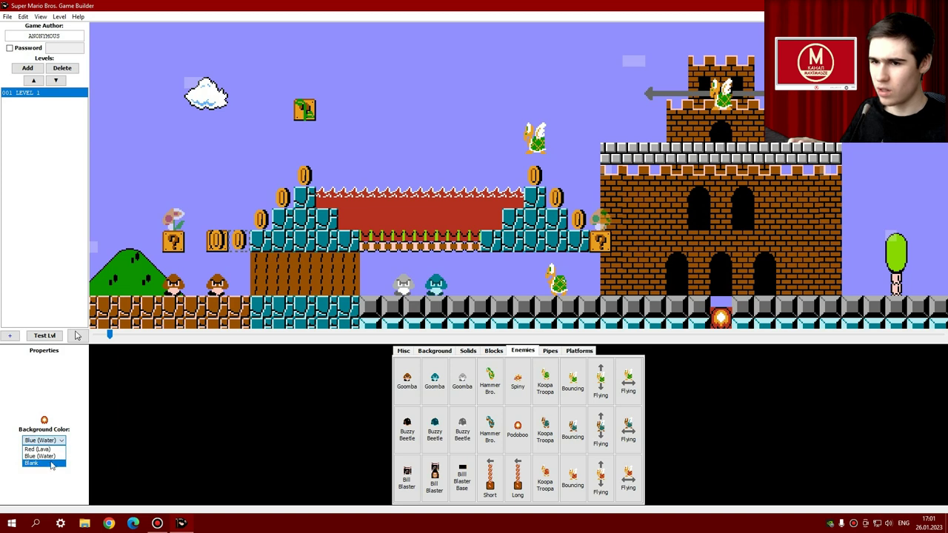
left_click(50, 462)
left_click(46, 444)
left_click(45, 463)
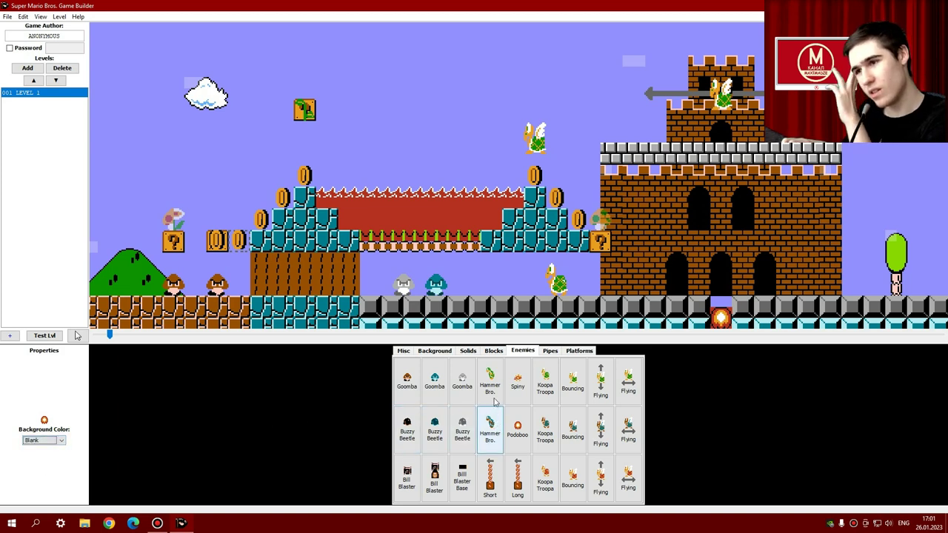
Place a short fire bar in the sky above the lava between the pyramids, with orientation Starts Left and Speed Boost off.
left_click(490, 480)
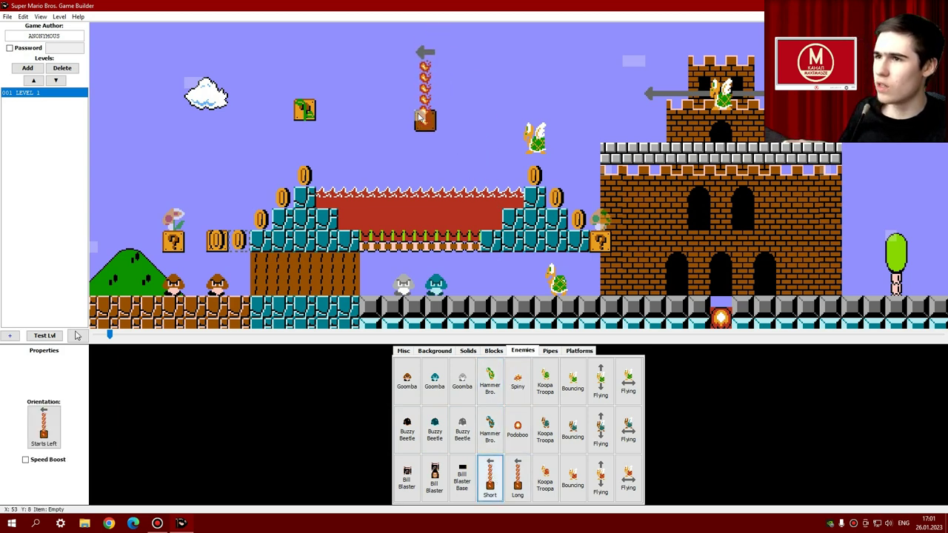
left_click(419, 134)
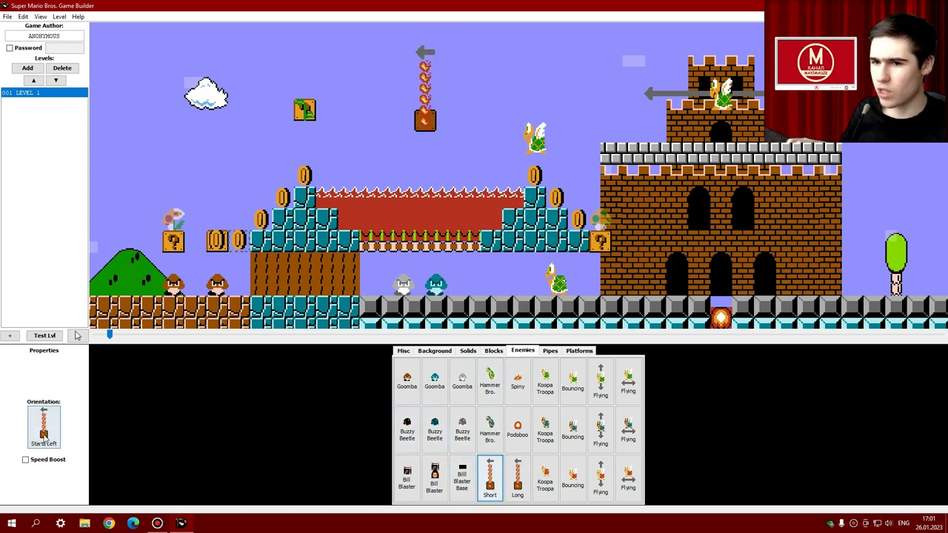
left_click(44, 437)
left_click(39, 463)
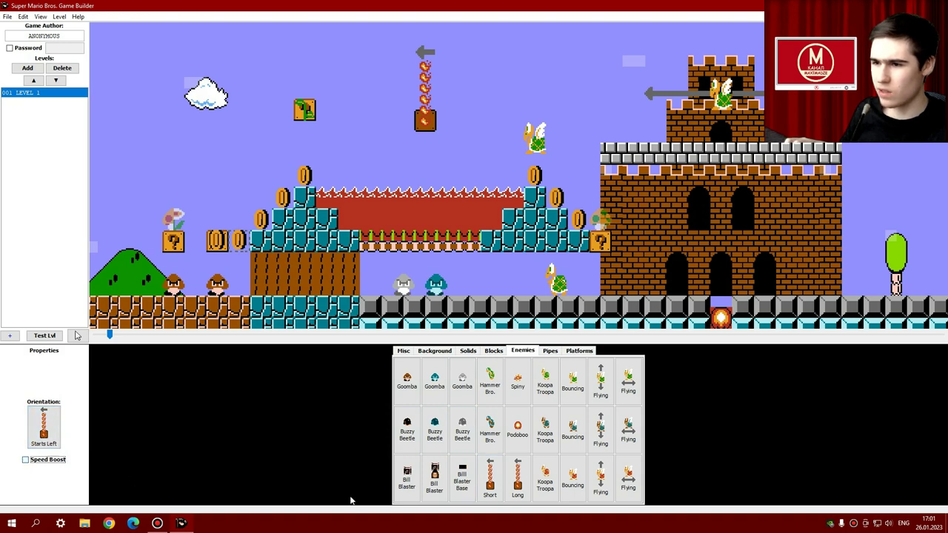
Preview the tall Bill Blaster and the Bill Blaster Base over the level, and check the long fire bar and black Buzzy Beetle options.
left_click(431, 478)
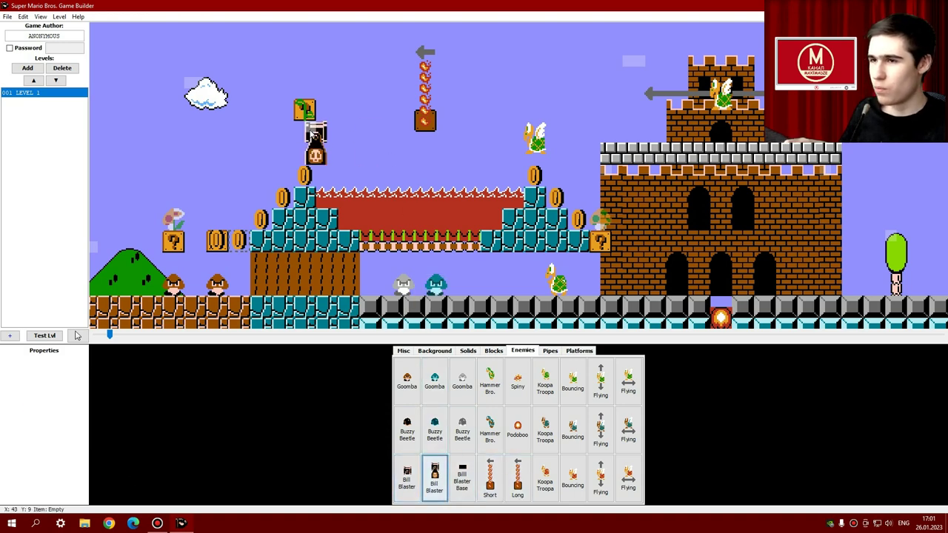
scroll(289, 160, "up", 3)
scroll(223, 215, "up", 4)
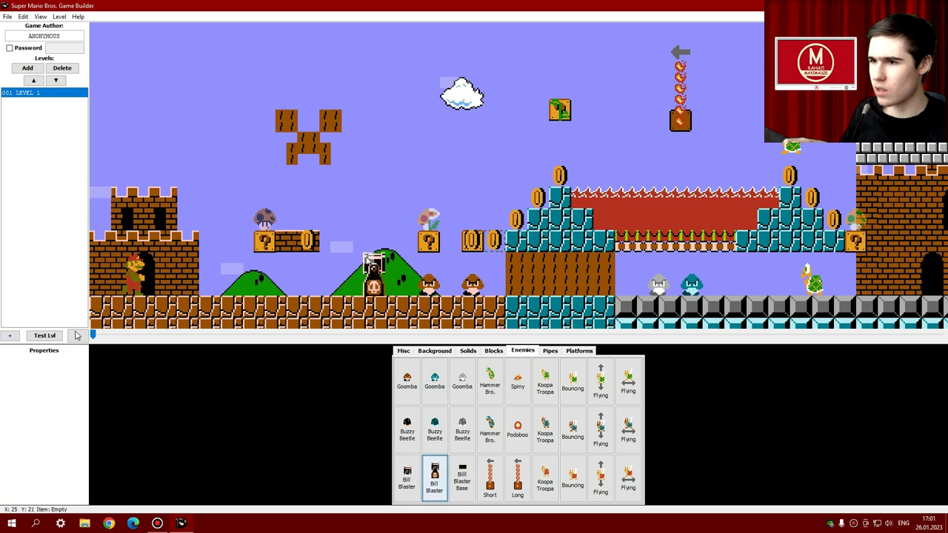
left_click(462, 480)
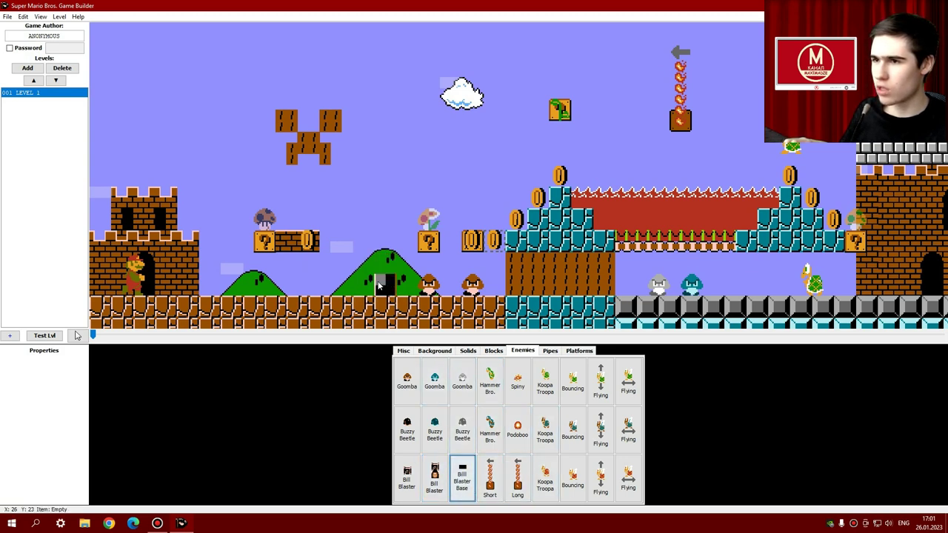
left_click(518, 478)
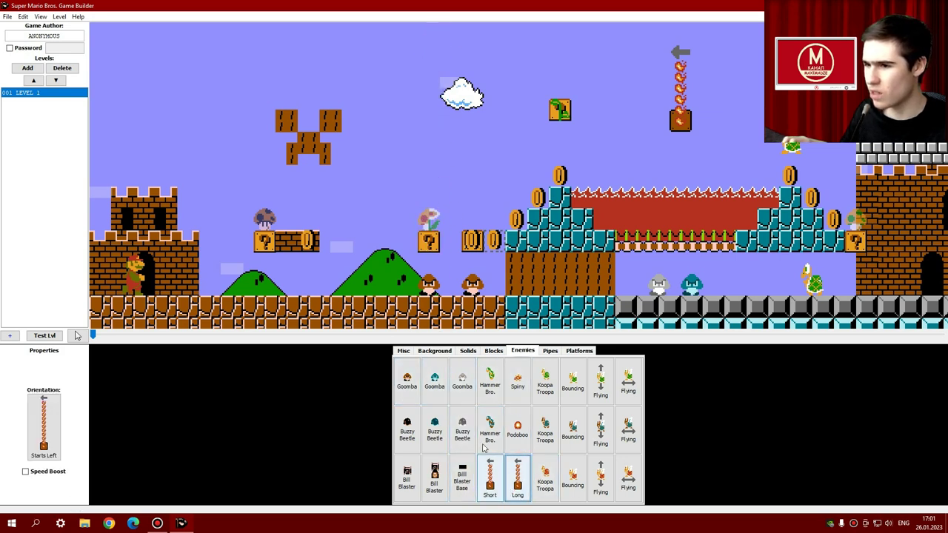
left_click(410, 429)
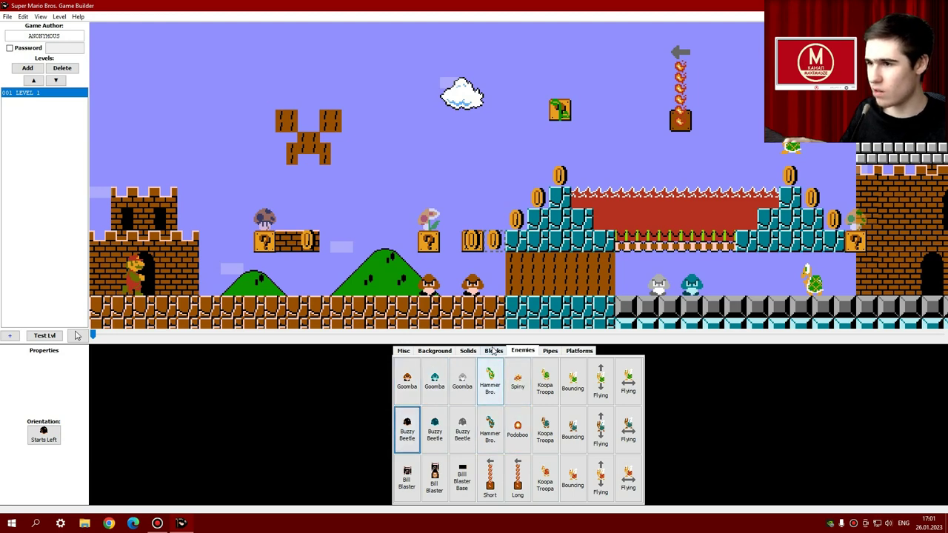
Place a green upward-facing pipe on the stone floor beyond the mushroom platform.
left_click(551, 351)
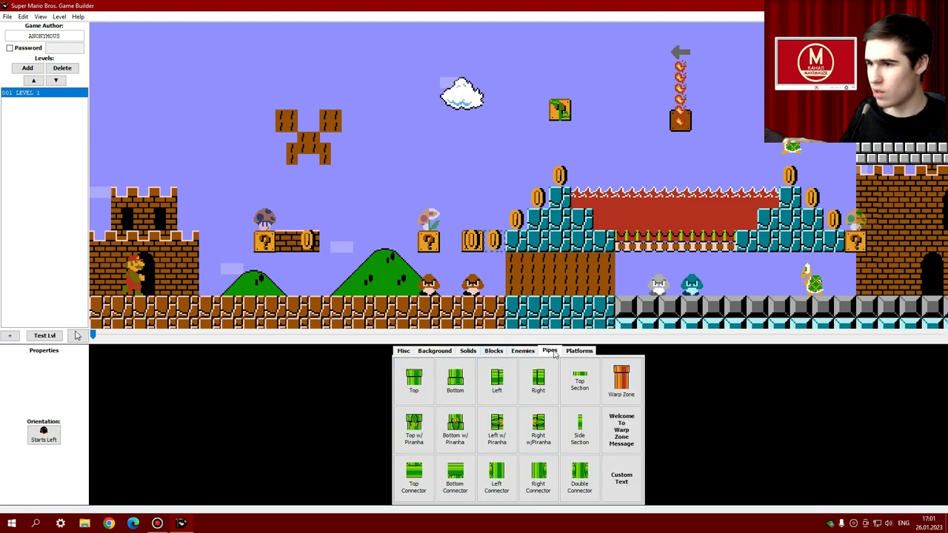
left_click(416, 397)
scroll(817, 250, "down", 10)
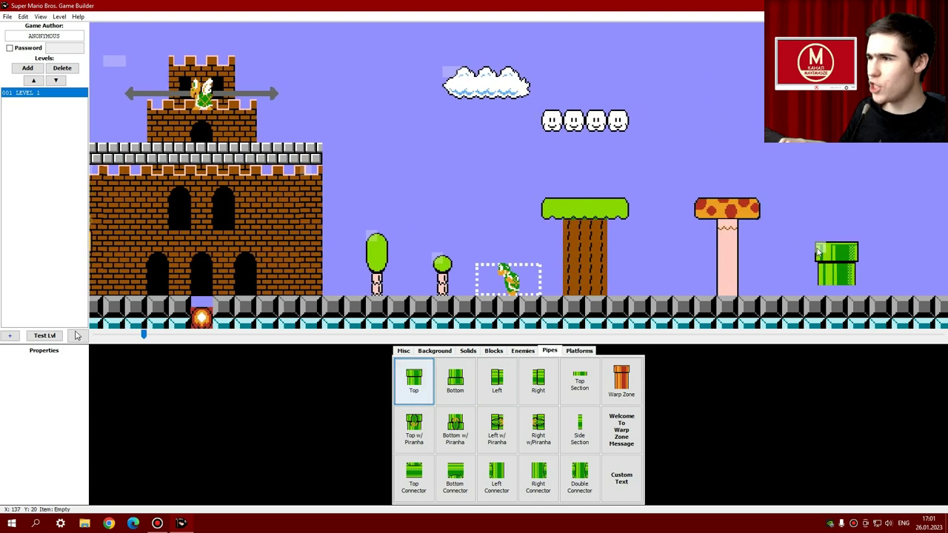
scroll(818, 252, "down", 5)
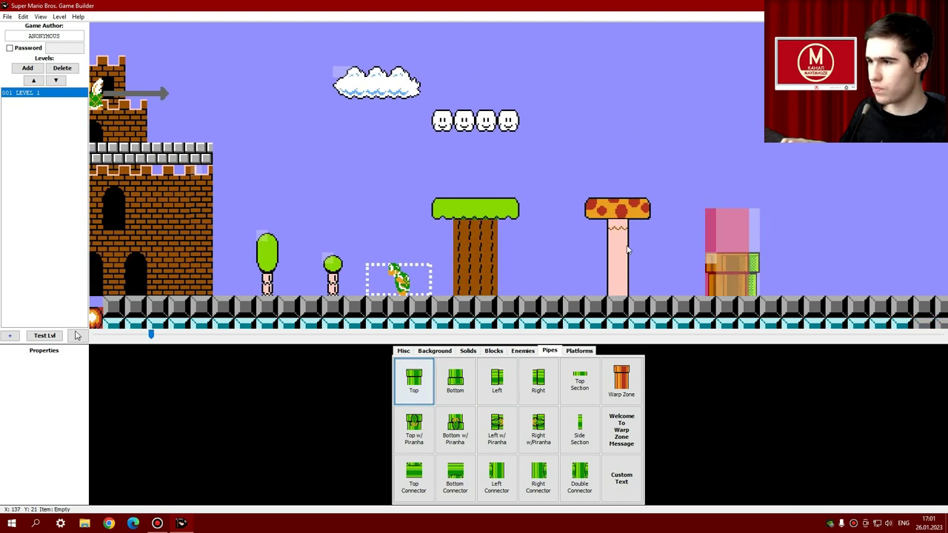
Replace part of the lava between the pyramids with an upward-facing green pipe and extend it down to the bridge with a Top Section.
scroll(628, 250, "up", 20)
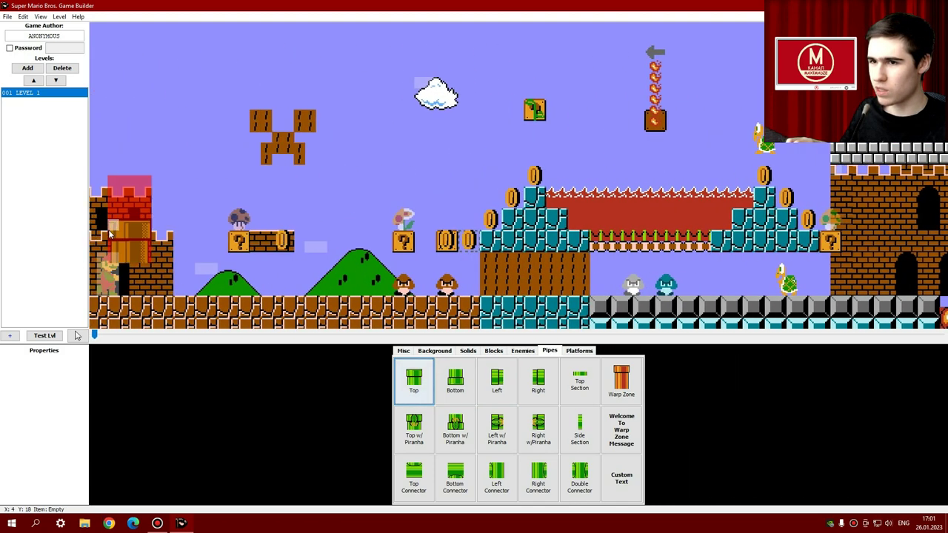
scroll(110, 234, "up", 1)
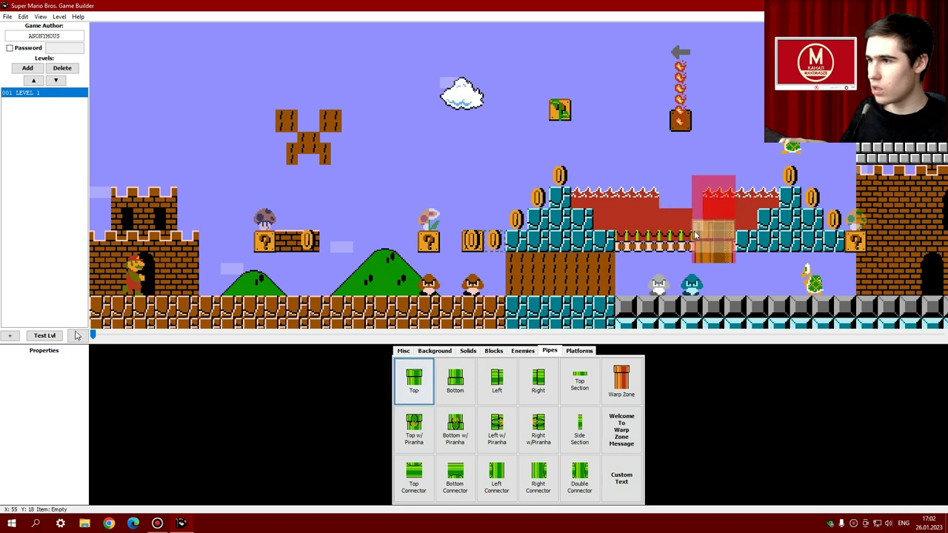
left_click(664, 205)
left_click(664, 193)
left_click(589, 380)
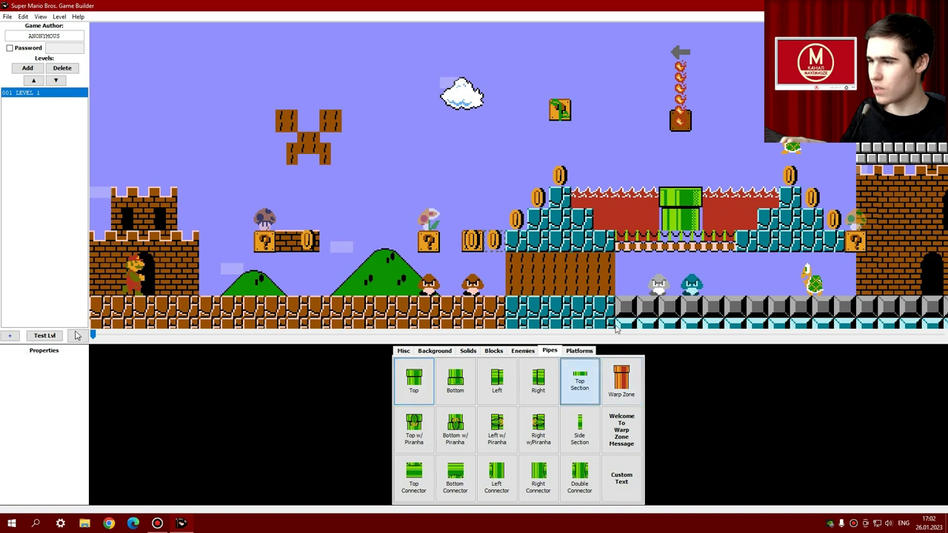
left_click(670, 237)
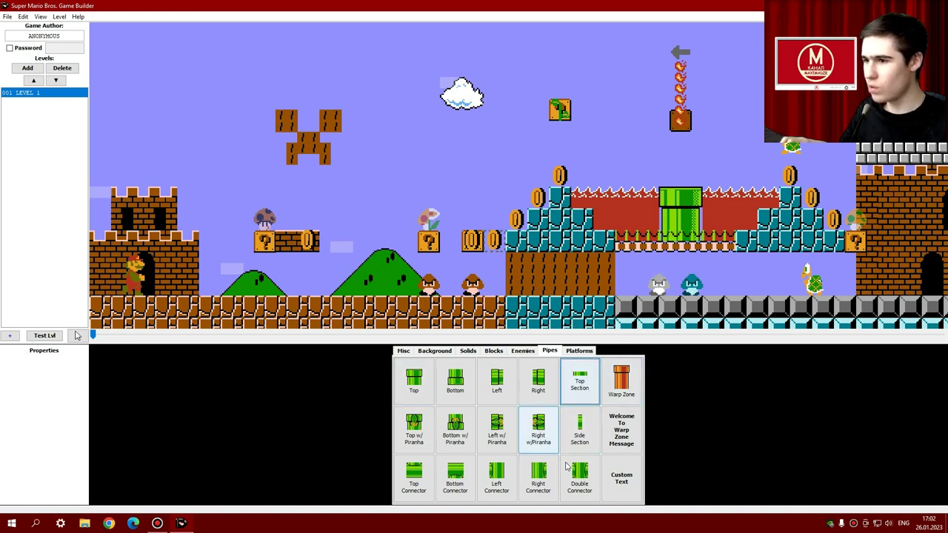
Write MAXIMADZE in custom text letters in the sky above the starting castle.
left_click(496, 478)
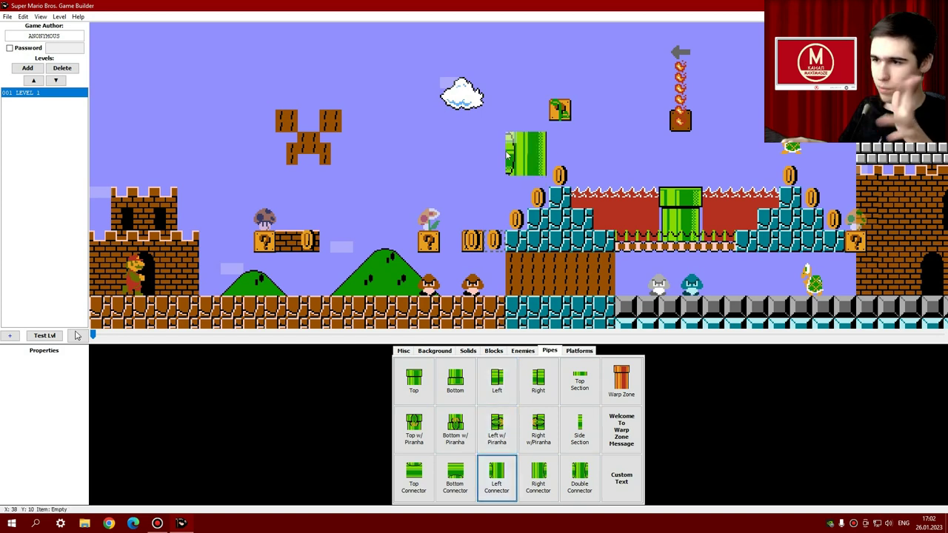
left_click(622, 429)
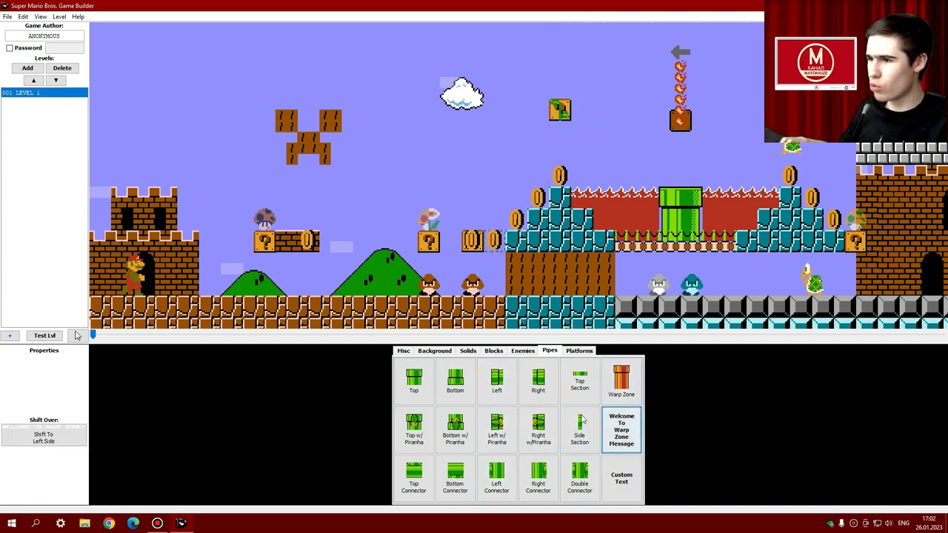
left_click(621, 478)
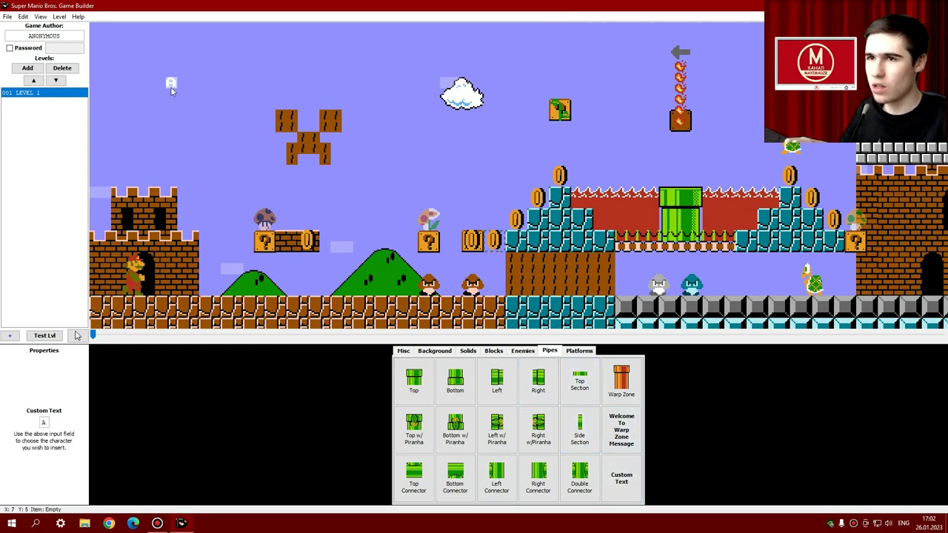
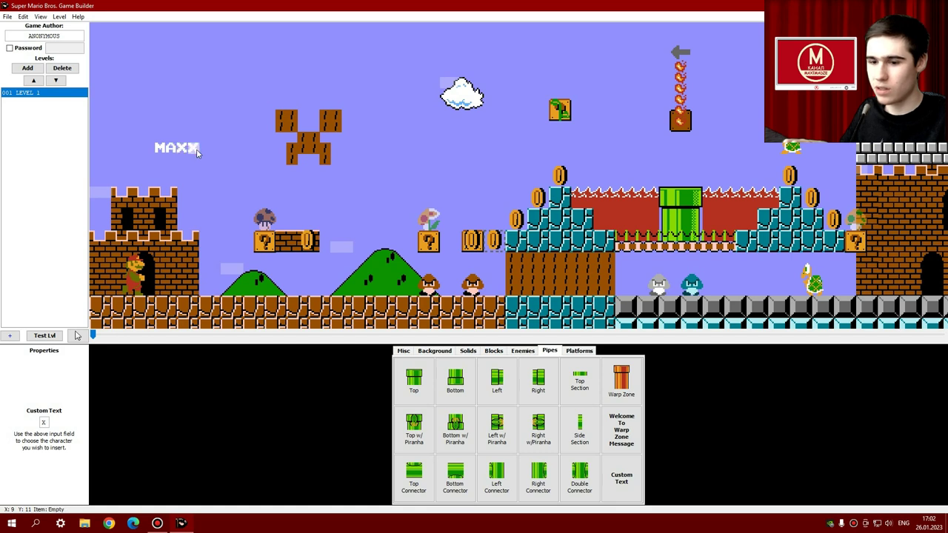
type("M")
left_click(200, 150)
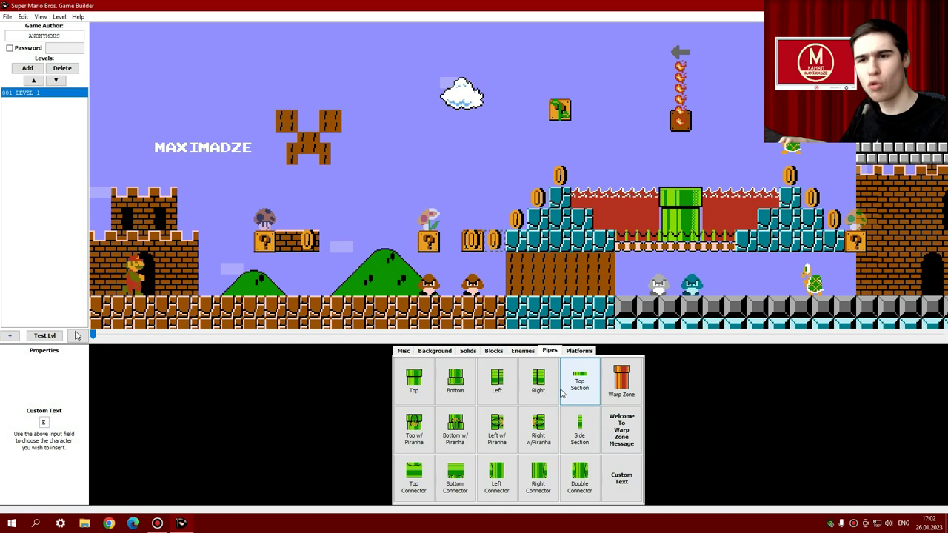
Preview the Warp Zone pipe over the level and look at the miscellaneous items.
left_click(455, 379)
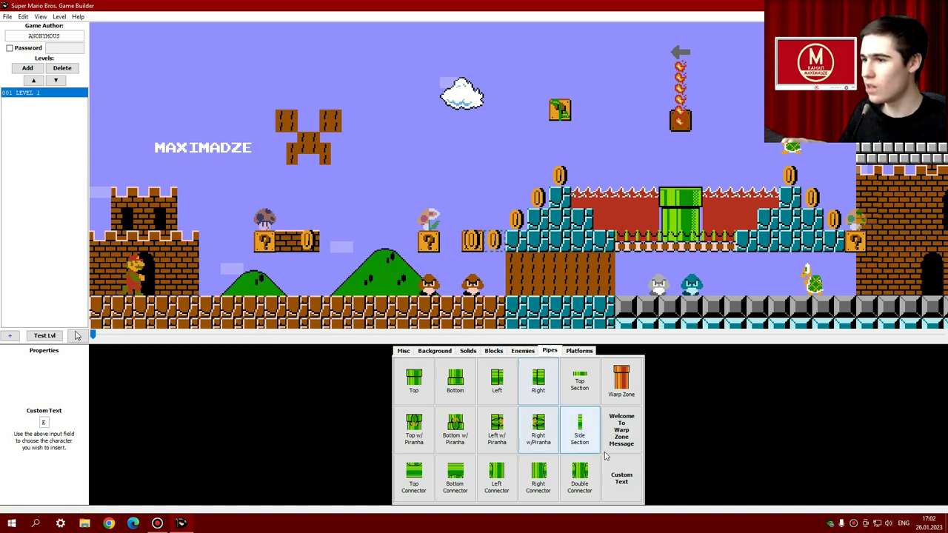
left_click(617, 395)
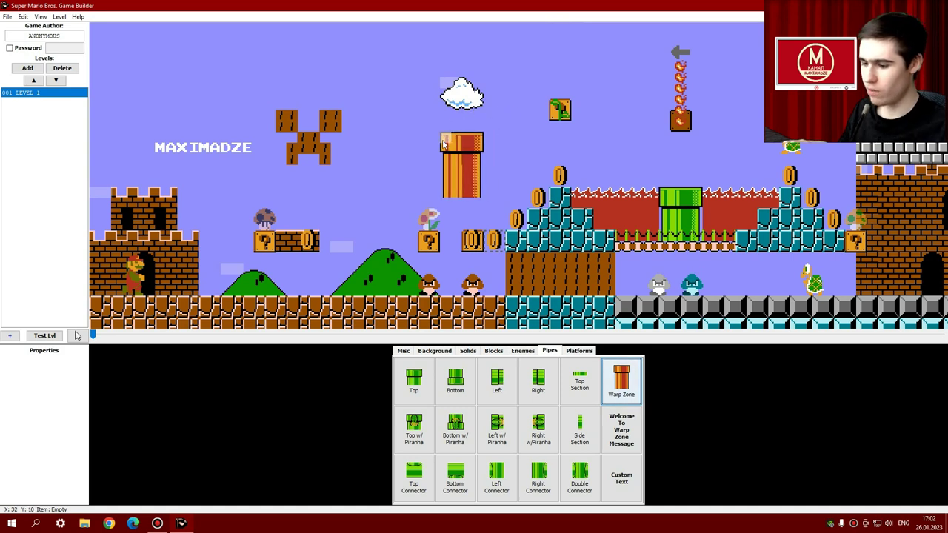
left_click(403, 351)
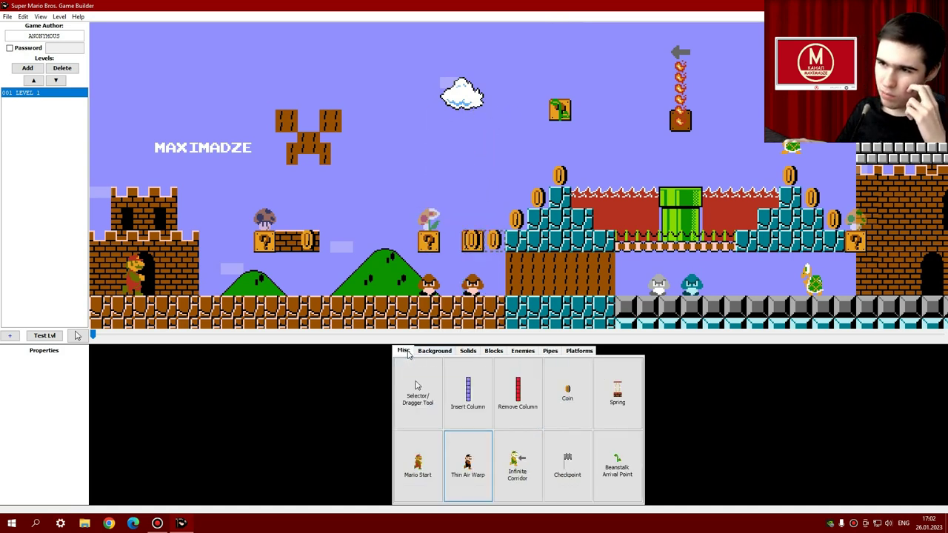
left_click(430, 424)
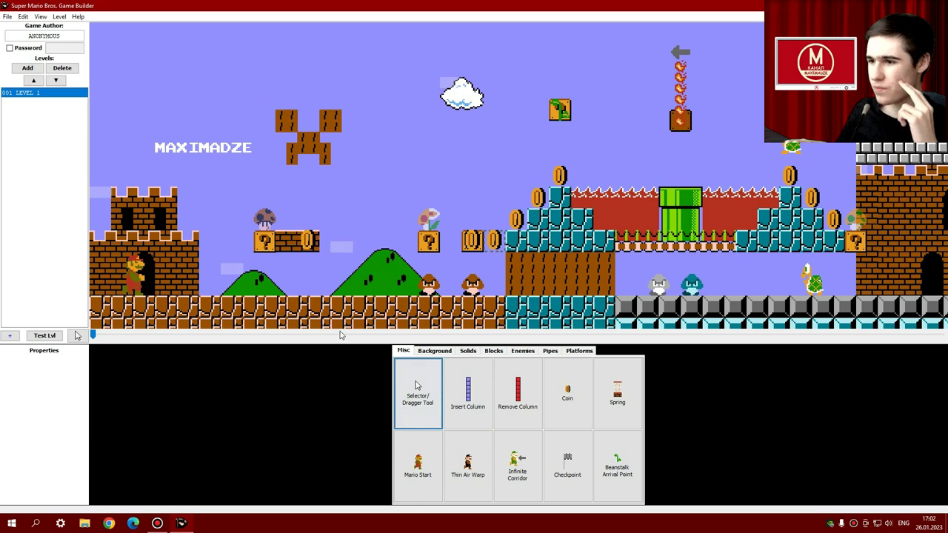
Place a checkpoint on the floor between the grass-topped platform and the mushroom platform, and set its type to Visible Flag.
left_click(563, 472)
scroll(926, 194, "down", 8)
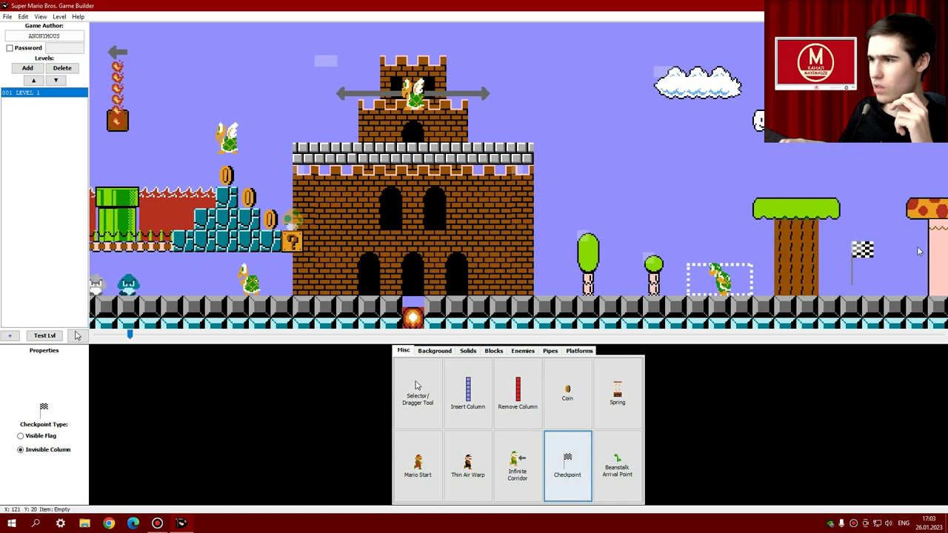
scroll(918, 252, "right", 5)
left_click(680, 263)
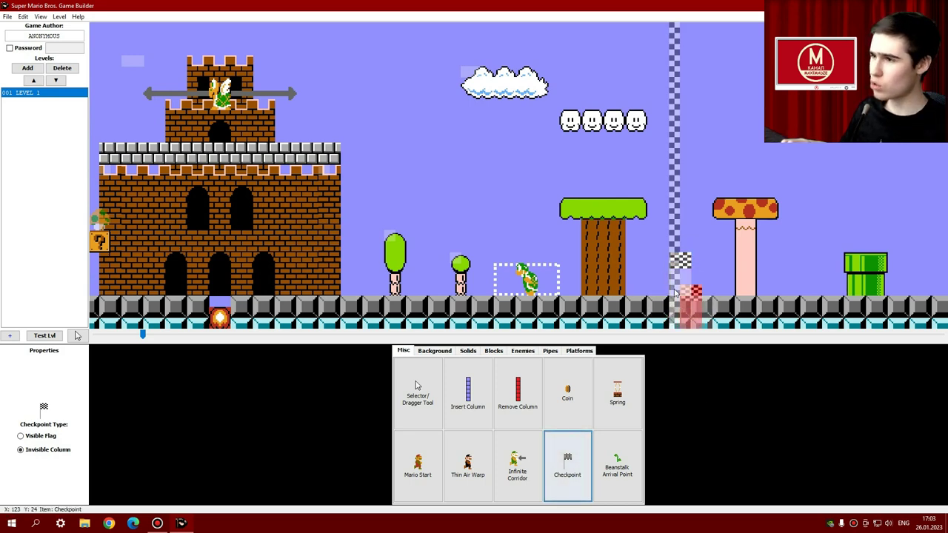
scroll(676, 293, "right", 1)
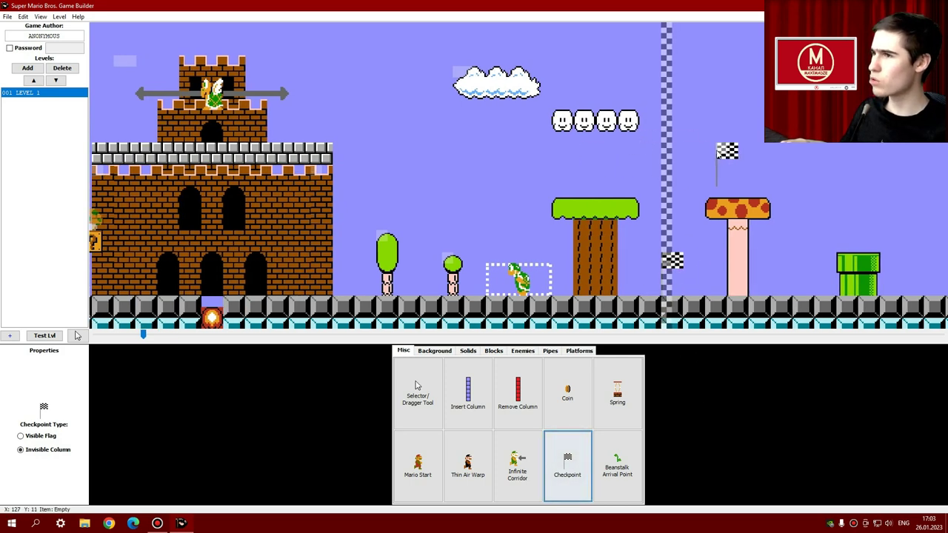
left_click(670, 266)
scroll(669, 266, "left", 1)
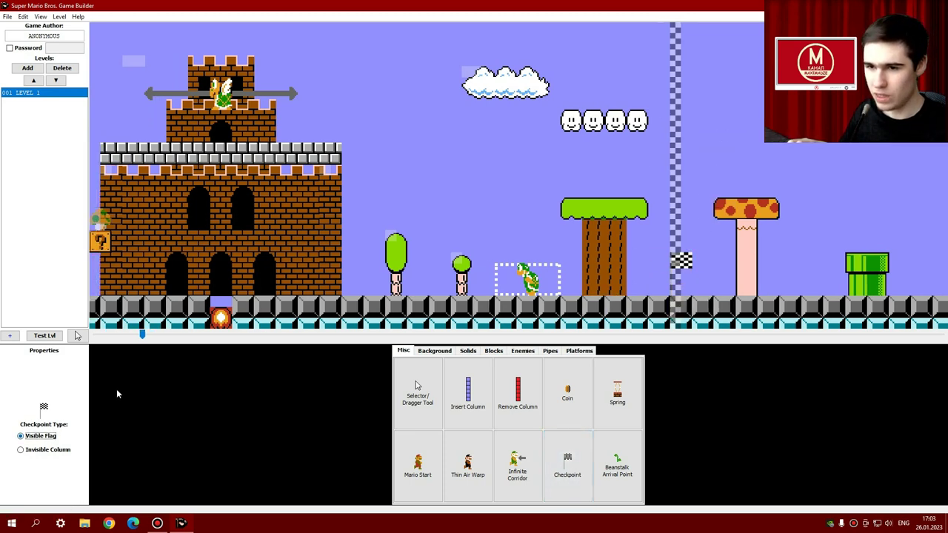
right_click(676, 274)
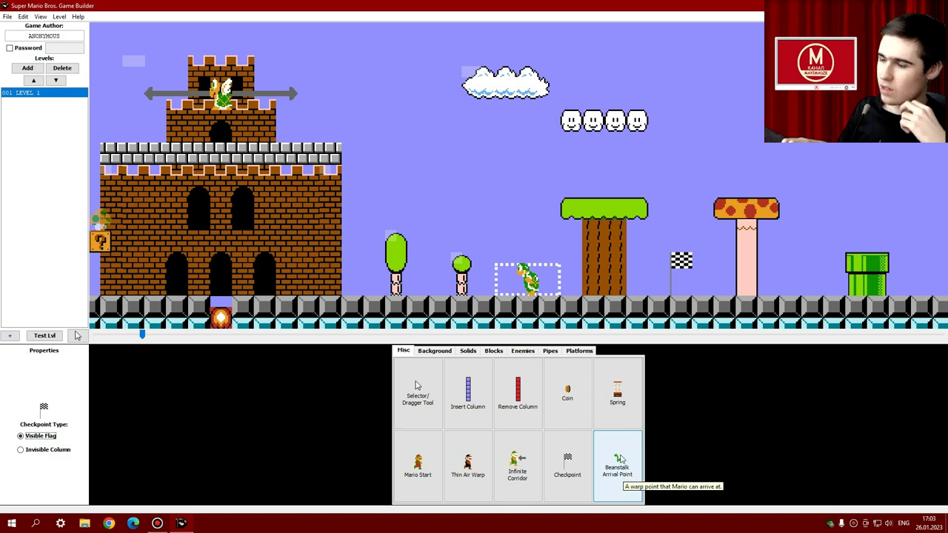
Add a Red Piranha to the pipe beyond the mushroom platform, leaving its warp destination at Nowhere.
left_click(521, 352)
left_click(550, 351)
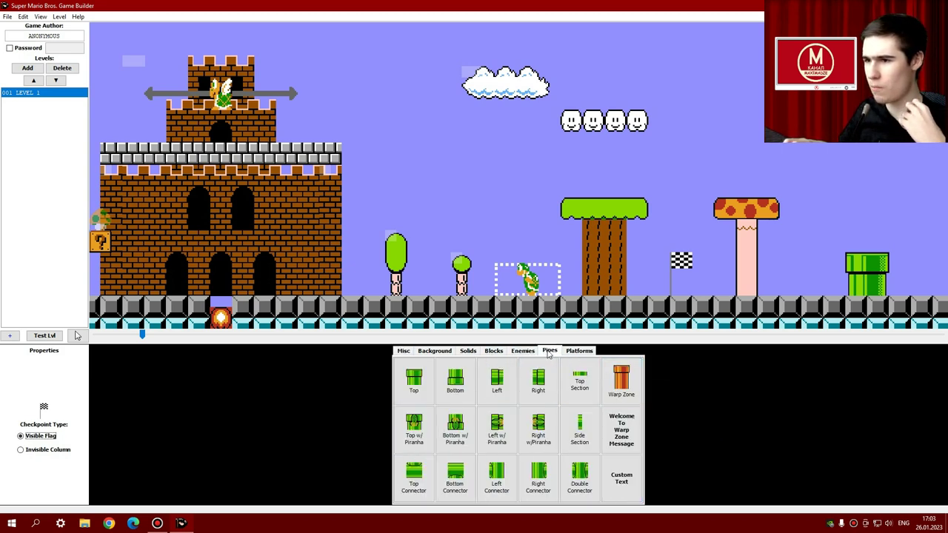
left_click(414, 429)
scroll(856, 222, "down", 3)
scroll(814, 223, "down", 2)
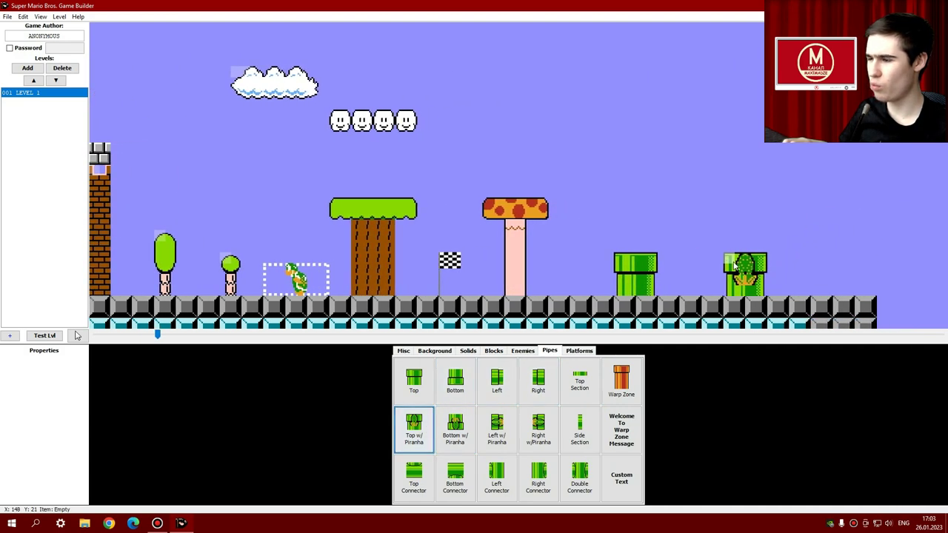
left_click(641, 280)
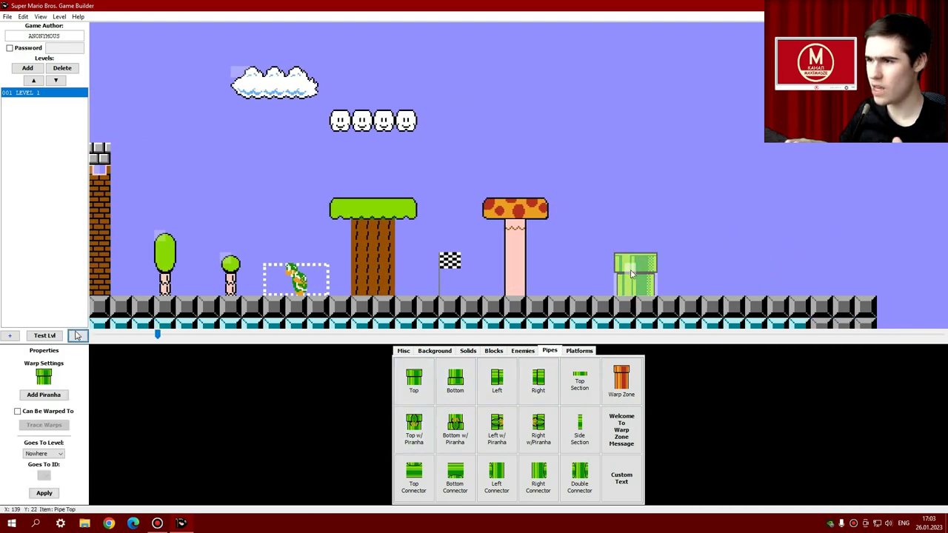
left_click(42, 394)
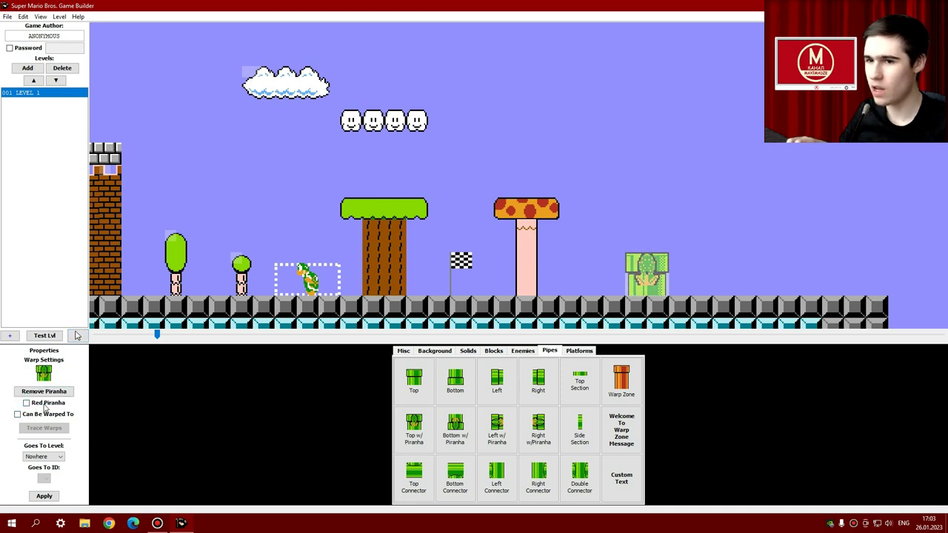
left_click(45, 405)
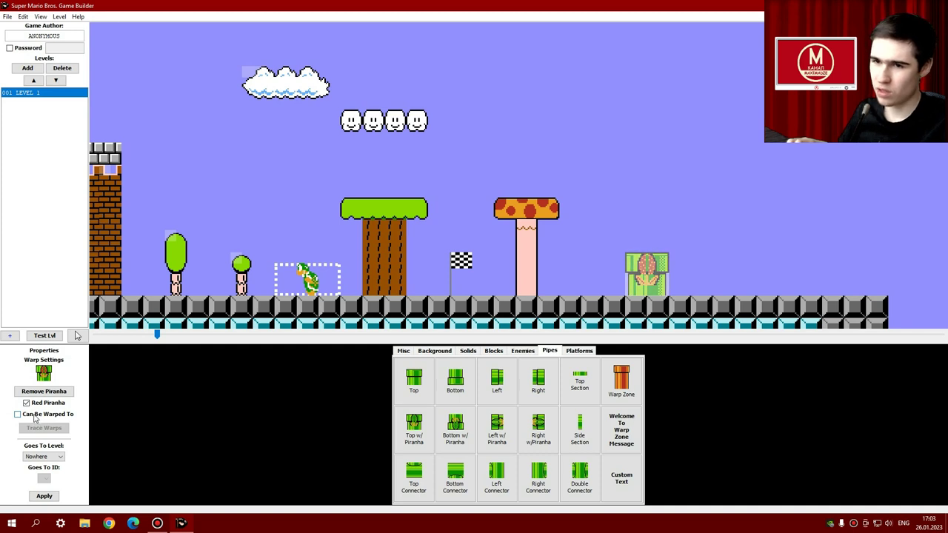
left_click(44, 457)
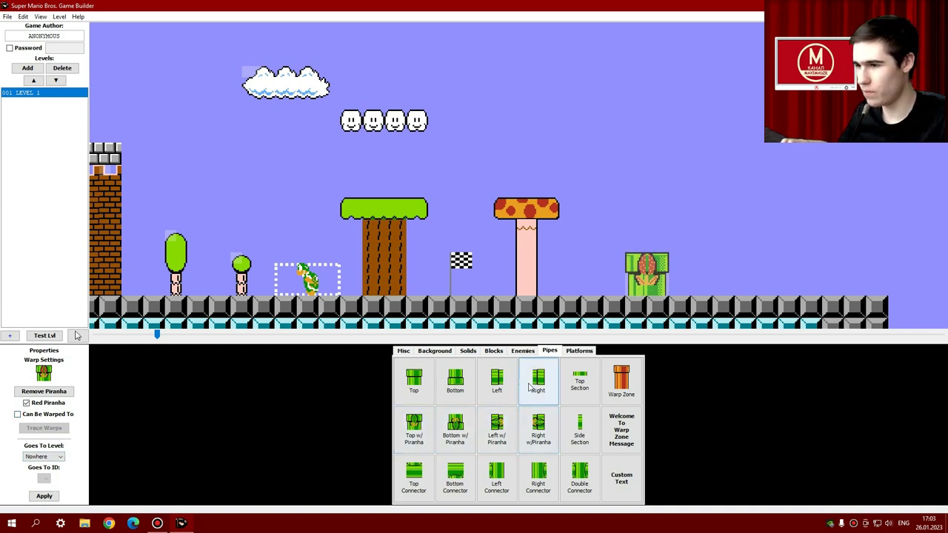
Place a Long Rep. Up platform and a Long Rep. Down platform side by side over the gap past the floor's end.
left_click(588, 354)
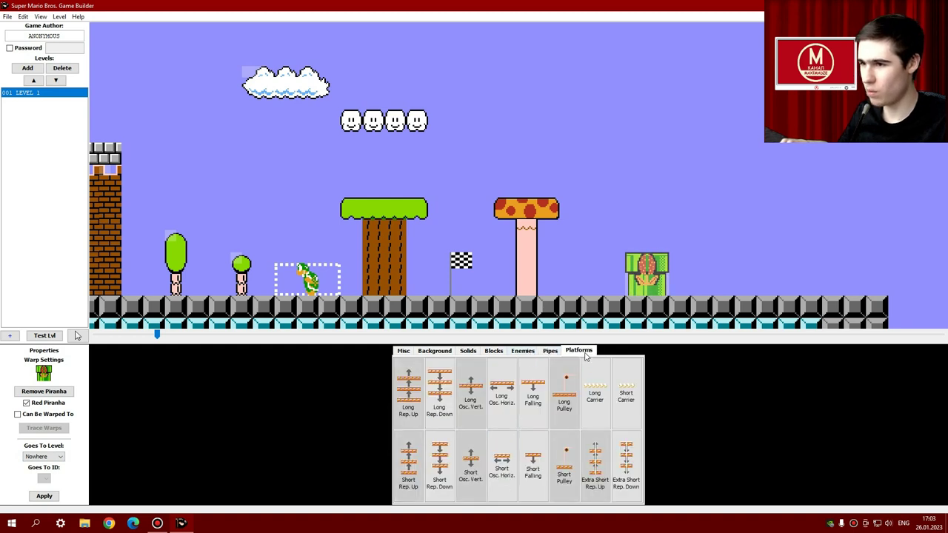
left_click(415, 400)
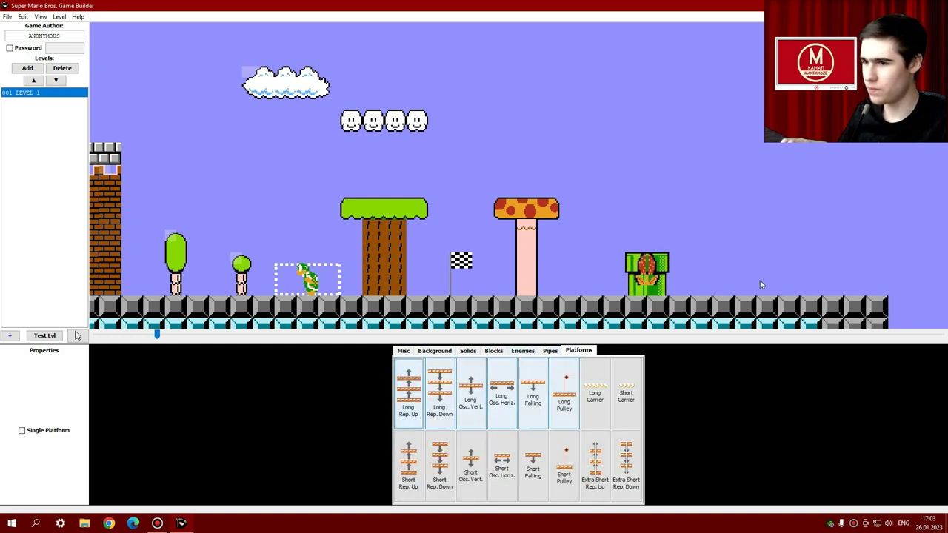
scroll(760, 280, "down", 3)
left_click(671, 259)
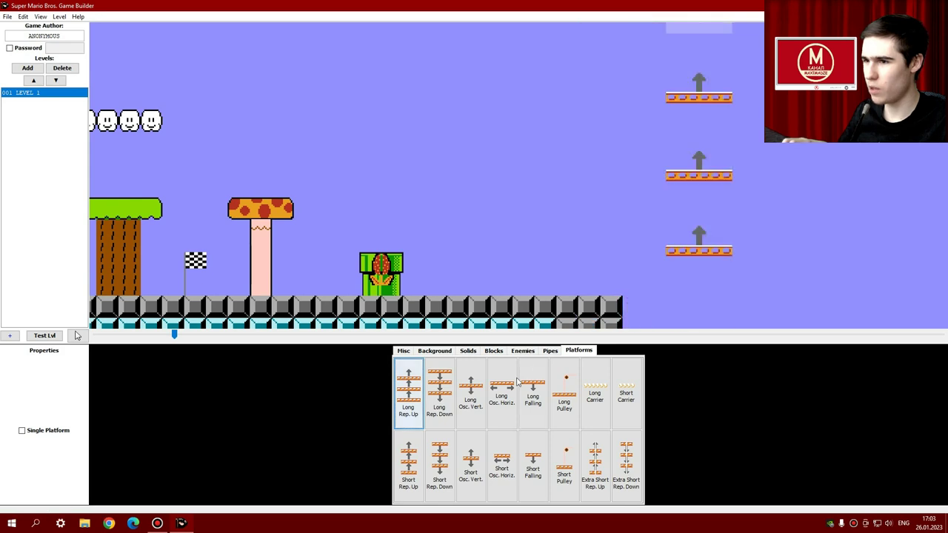
left_click(440, 393)
scroll(823, 241, "down", 3)
left_click(697, 248)
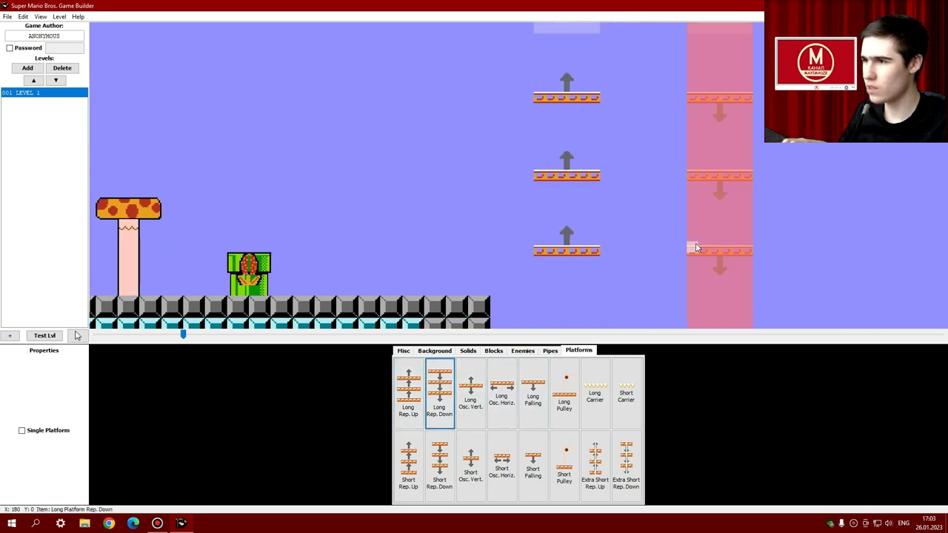
Add a Long Osc. Vert. platform and a Long Osc. Horiz. platform beyond the repeating platforms, both with 0% oscillation offset.
left_click(478, 398)
scroll(862, 196, "down", 3)
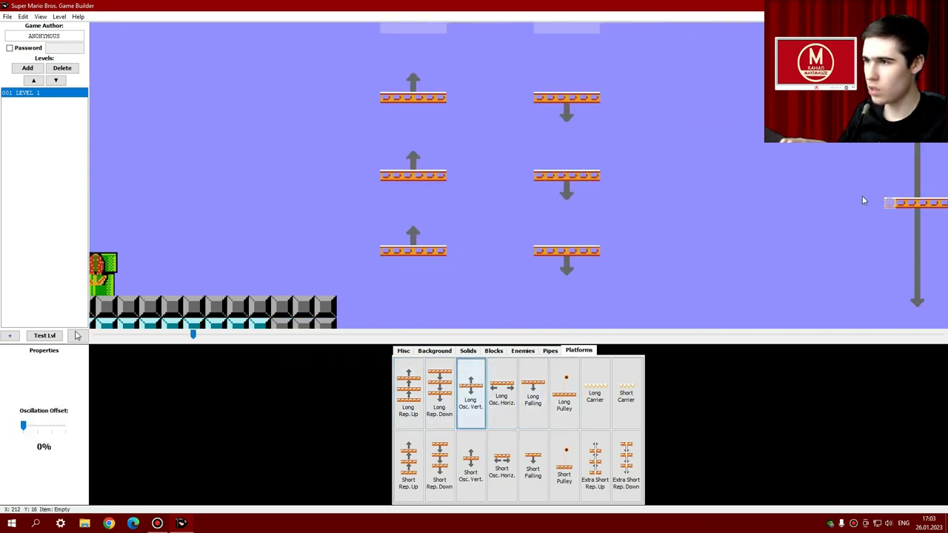
left_click(699, 171)
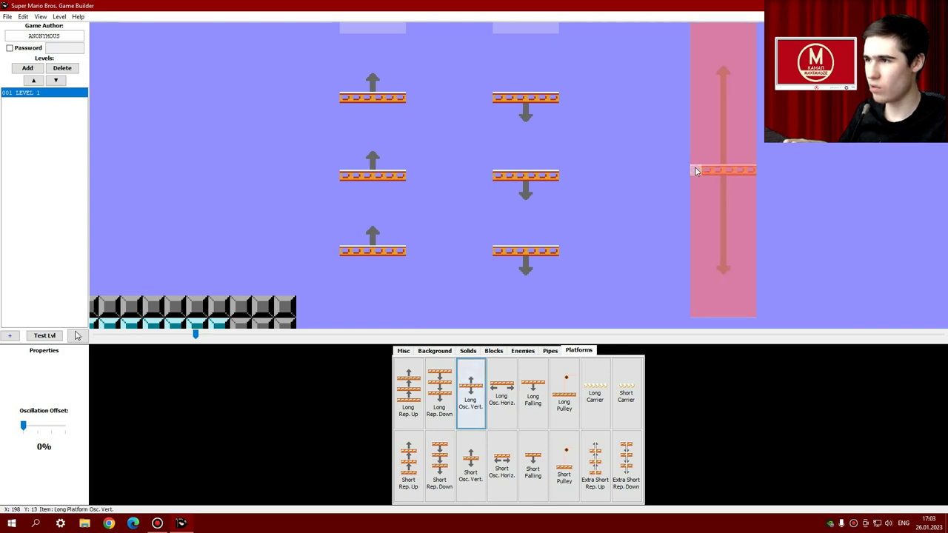
left_click(501, 396)
scroll(852, 171, "down", 4)
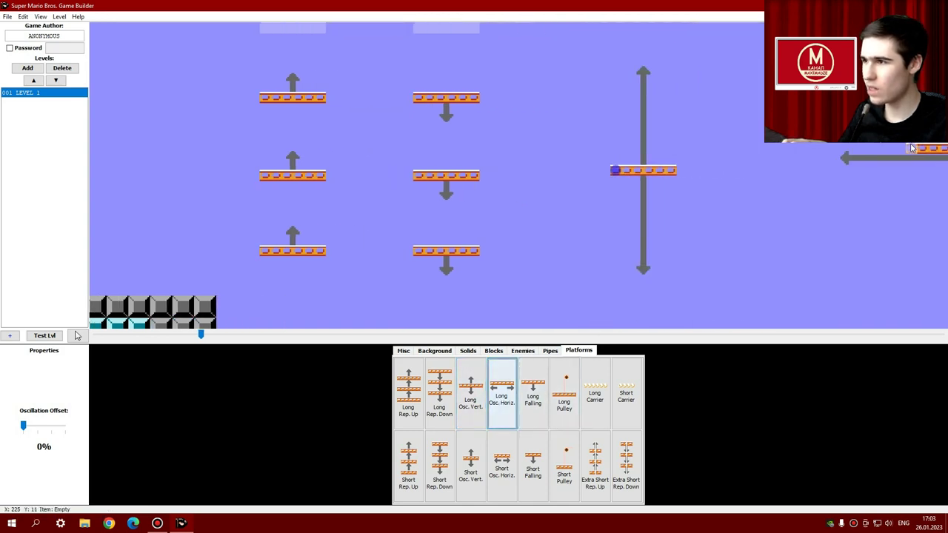
left_click(706, 171)
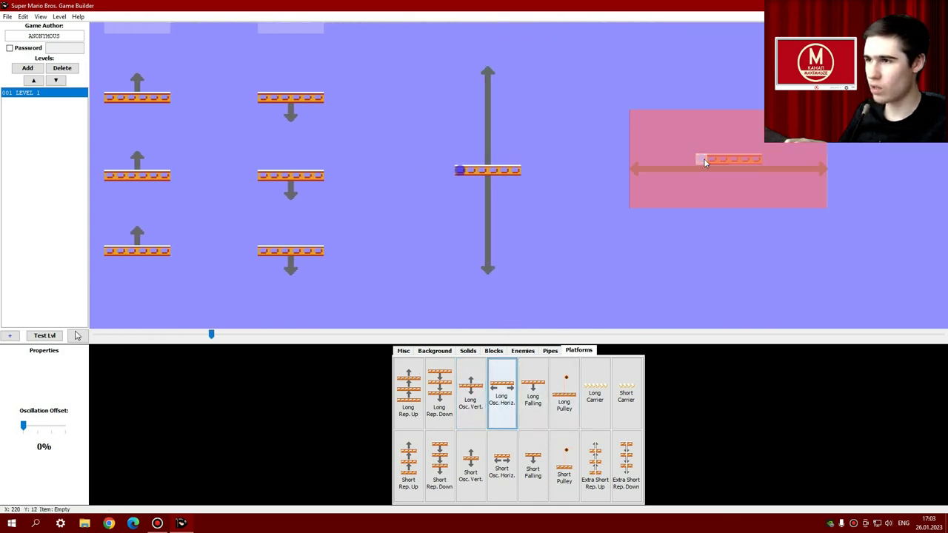
Place a Long Pulley platform pair beyond the horizontally oscillating platform.
left_click(564, 397)
scroll(851, 158, "down", 5)
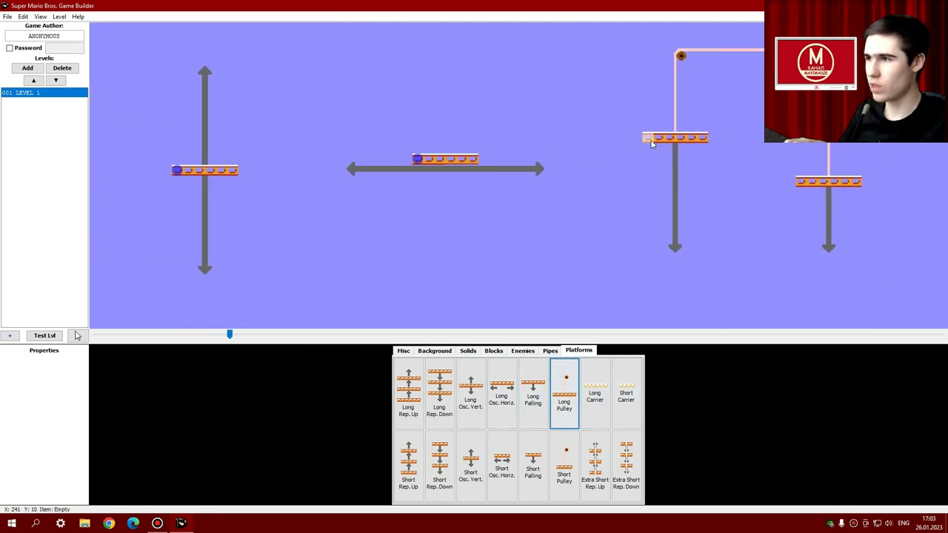
left_click(643, 148)
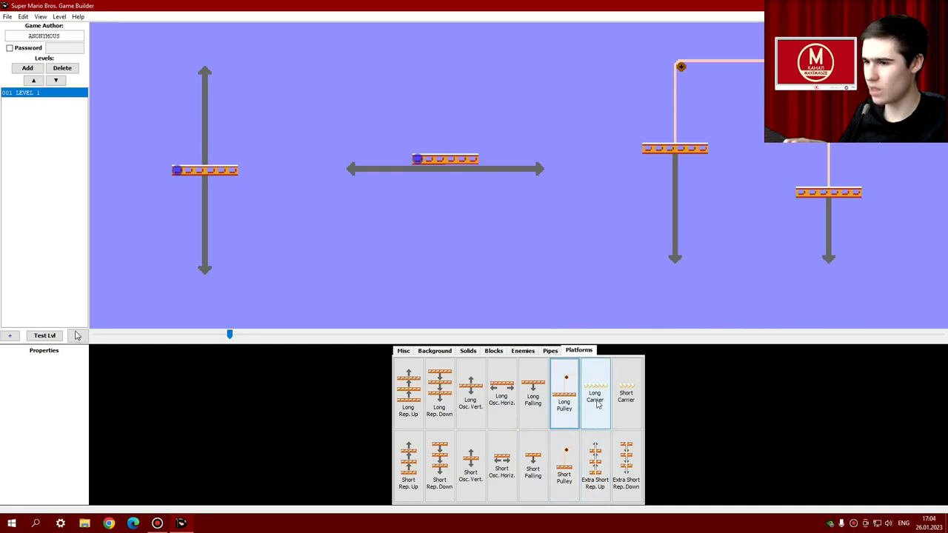
Remove the surplus empty columns beyond the pulley platforms to shorten the level.
scroll(843, 254, "down", 11)
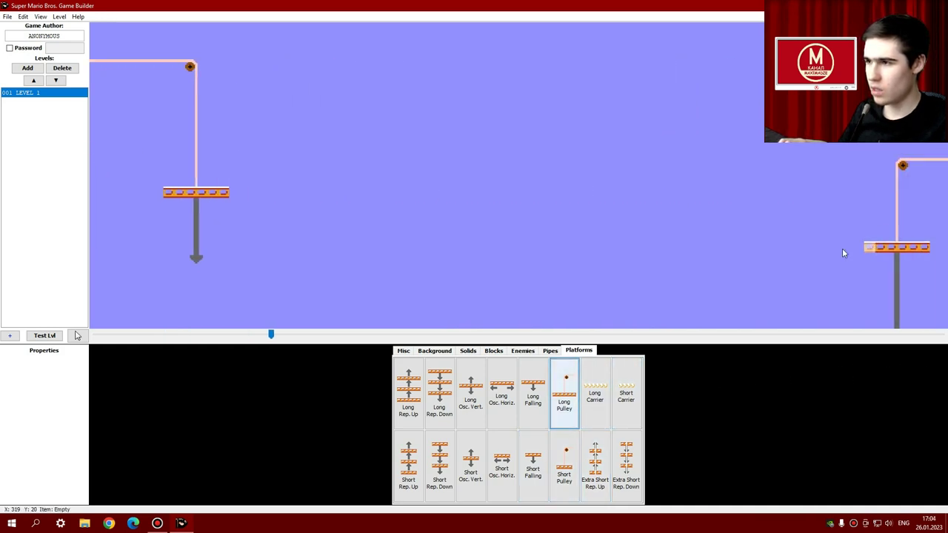
left_click(405, 353)
left_click(517, 412)
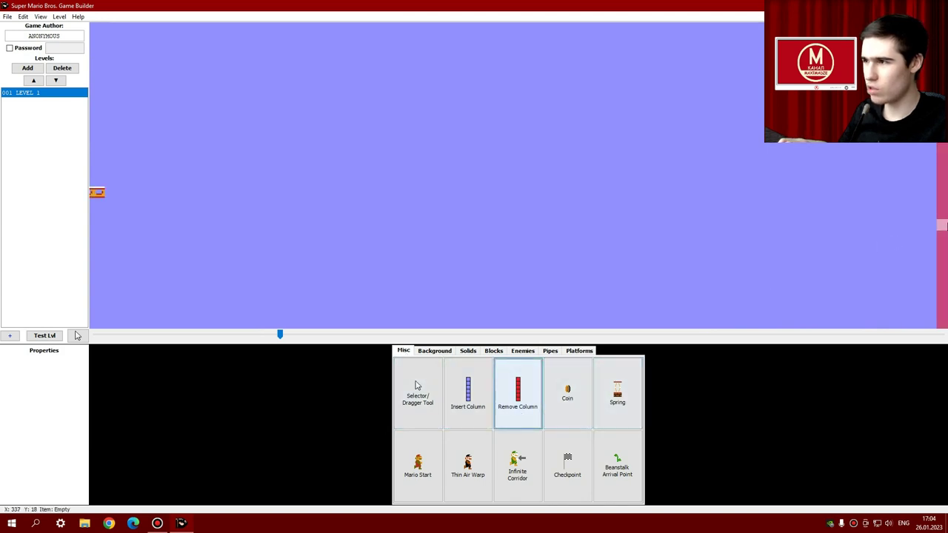
left_click_drag(947, 226, 921, 204)
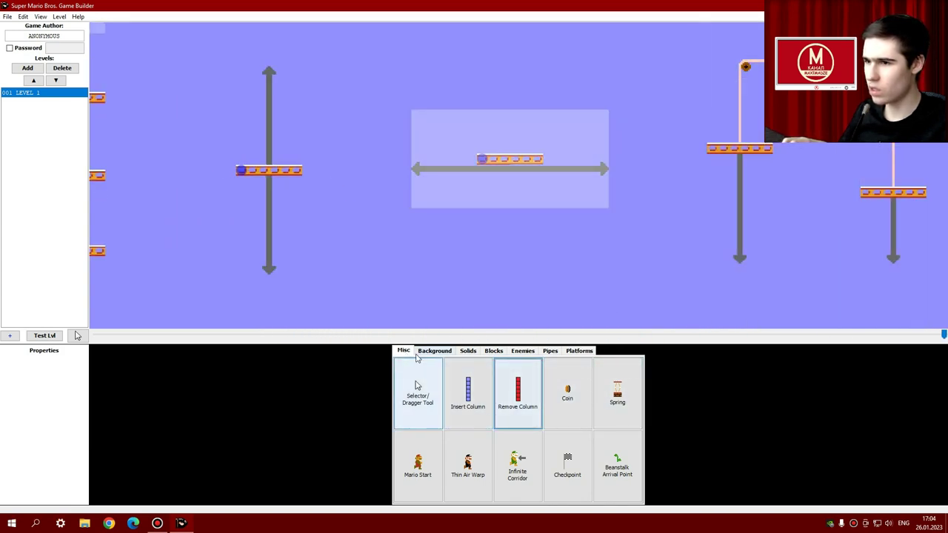
Insert extra empty columns at the level's end, past the pulley platforms.
left_click(417, 386)
left_click(474, 398)
left_click_drag(941, 311, 946, 237)
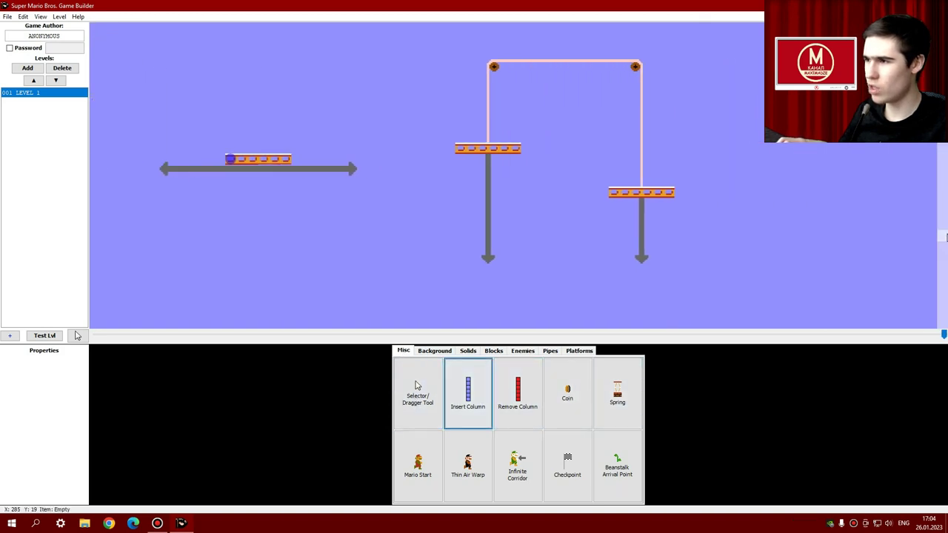
Set LEVEL 1's level end to Flag w/Small Castle and apply the level properties.
mouse_move(6, 307)
left_click(54, 92)
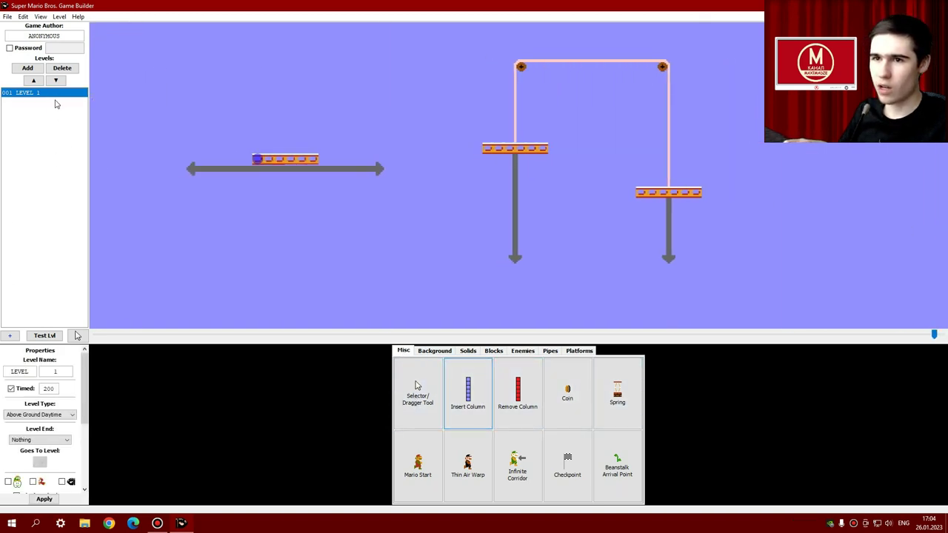
scroll(49, 429, "down", 1)
left_click(50, 428)
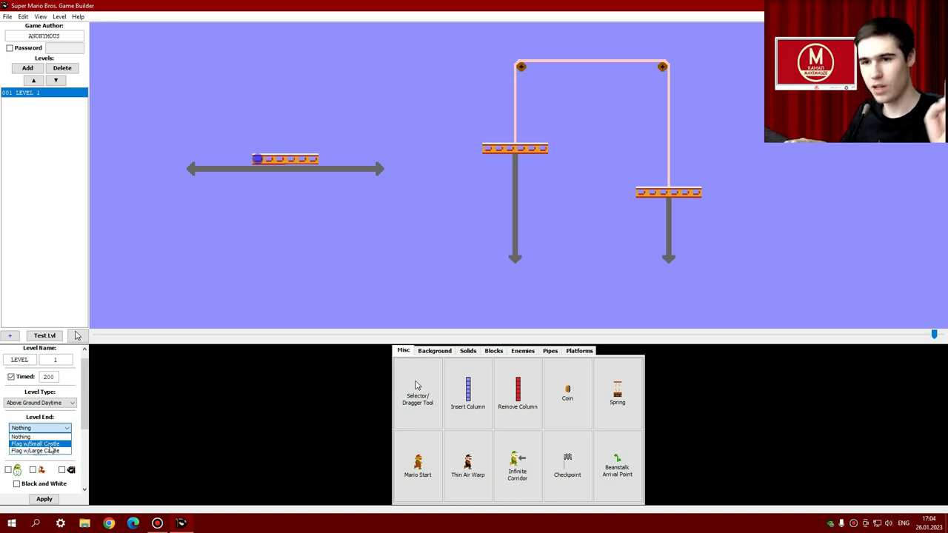
left_click(50, 445)
left_click(51, 500)
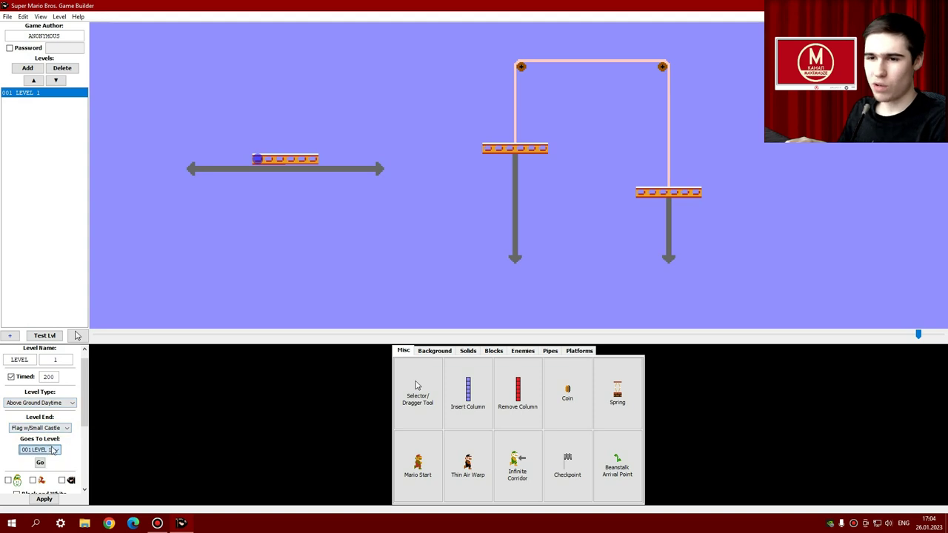
Enable the Lakitu option in LEVEL 1's properties and return to the start of the level.
scroll(61, 463, "down", 1)
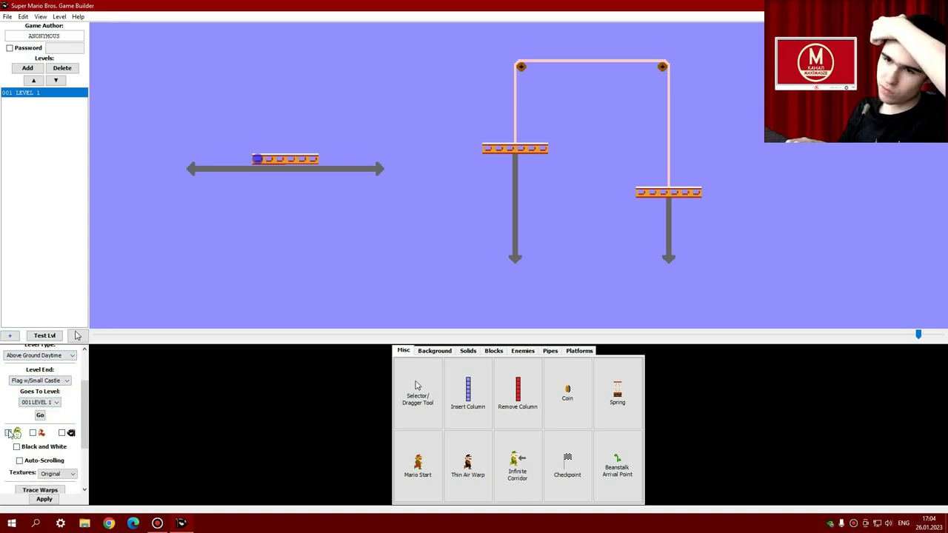
scroll(128, 194, "up", 9)
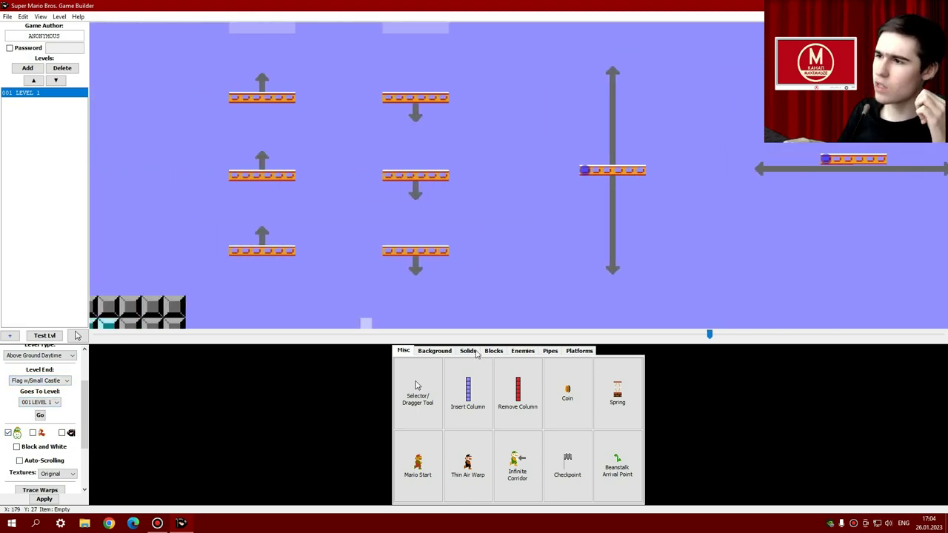
scroll(77, 336, "left", 10)
Playtest the level from the starting castle over the lava pit to the large castle, and close the test.
left_click(44, 336)
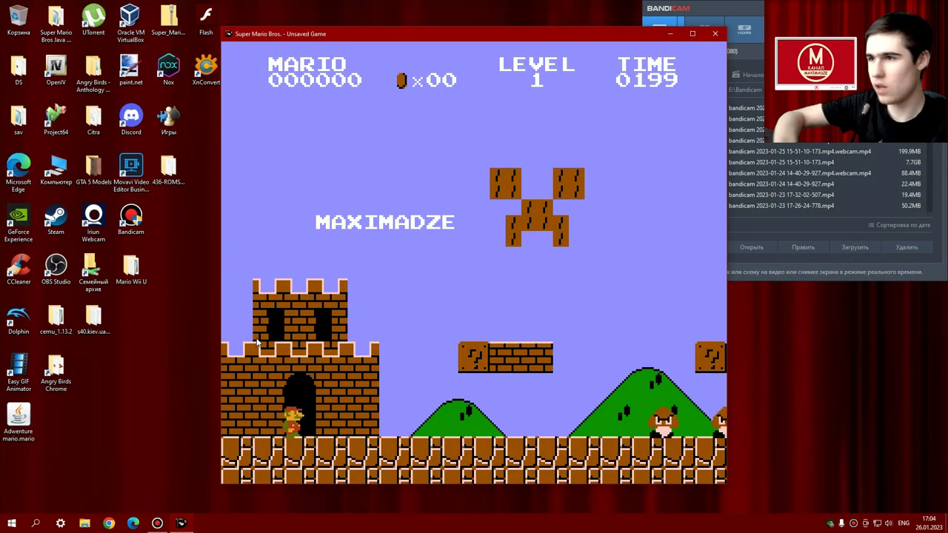
key("Right")
key("Up")
key("Up")
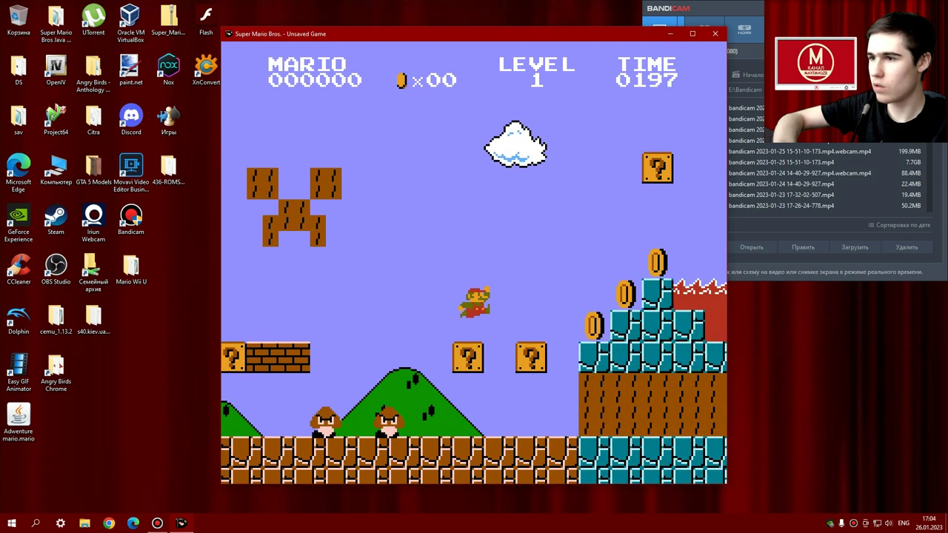
key("Right")
key("Up")
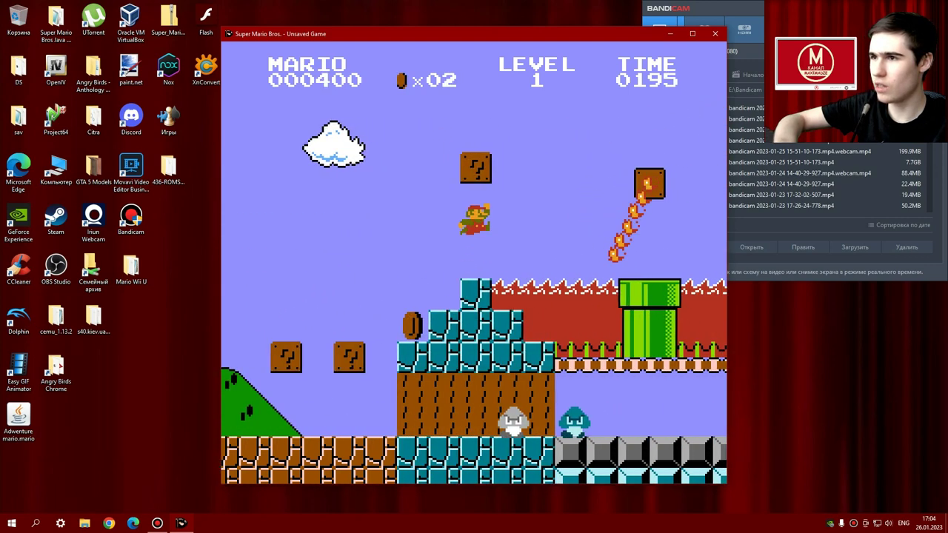
key("Right")
key("Up")
key("Up")
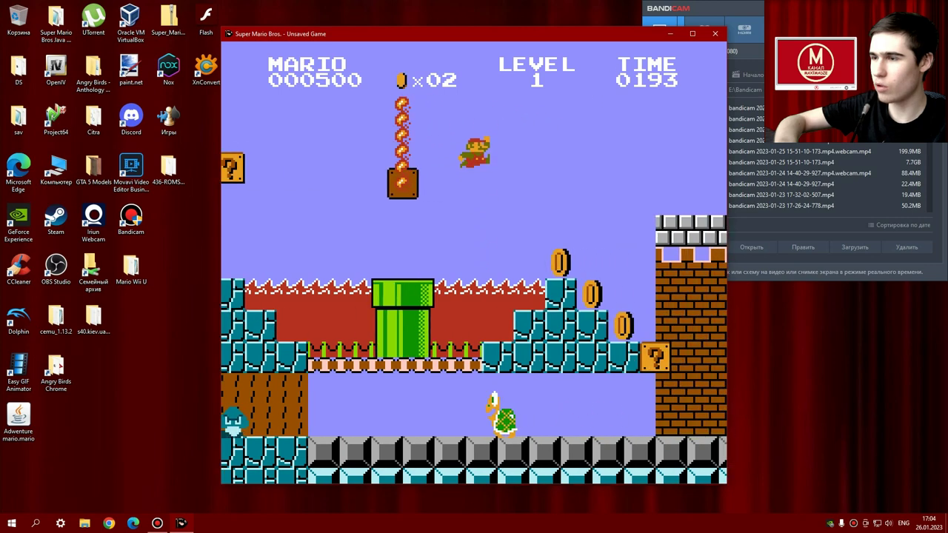
key("Right")
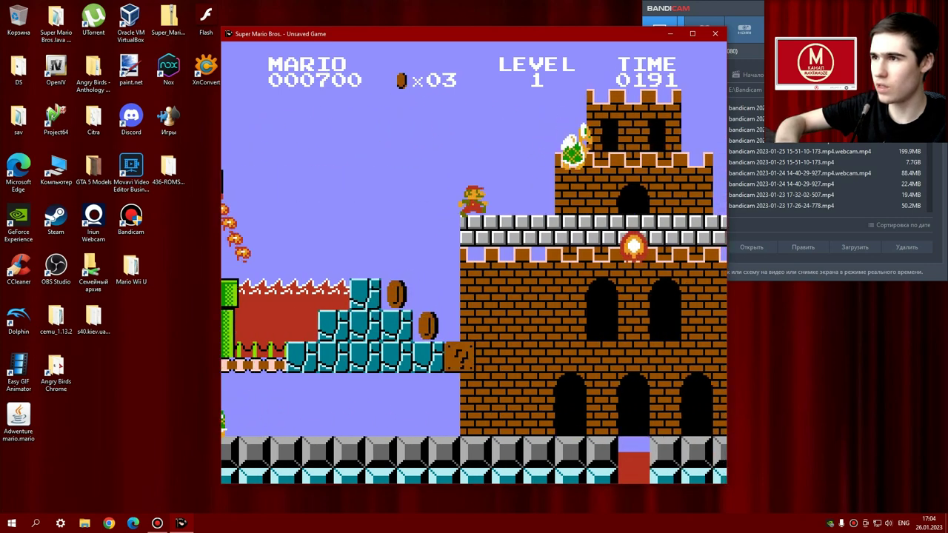
left_click(715, 33)
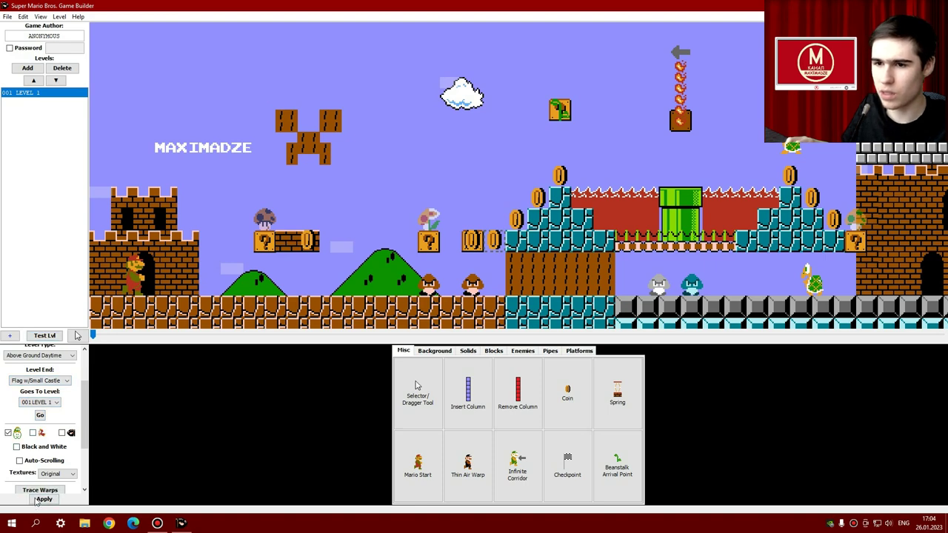
Apply the Lakitu setting and test the level again, collecting the mushroom from the first question block.
left_click(44, 337)
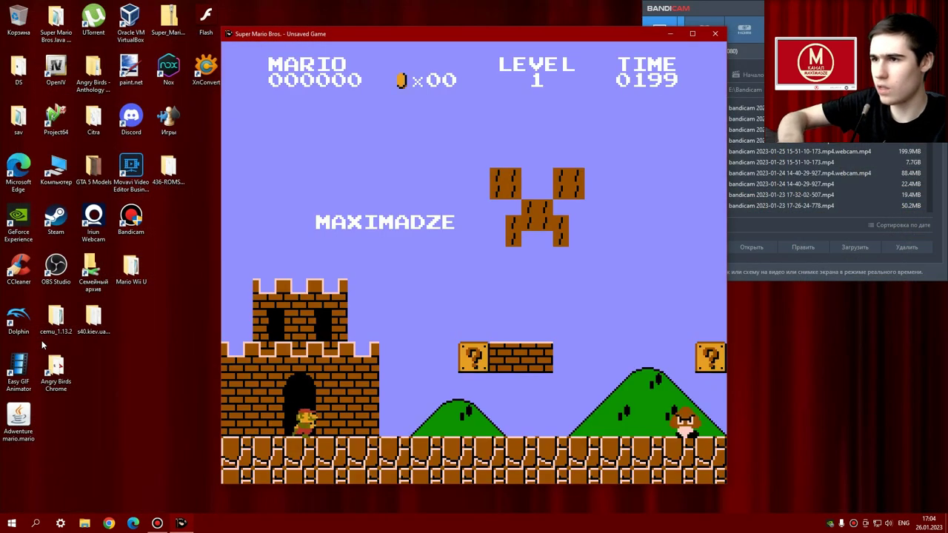
key("Right")
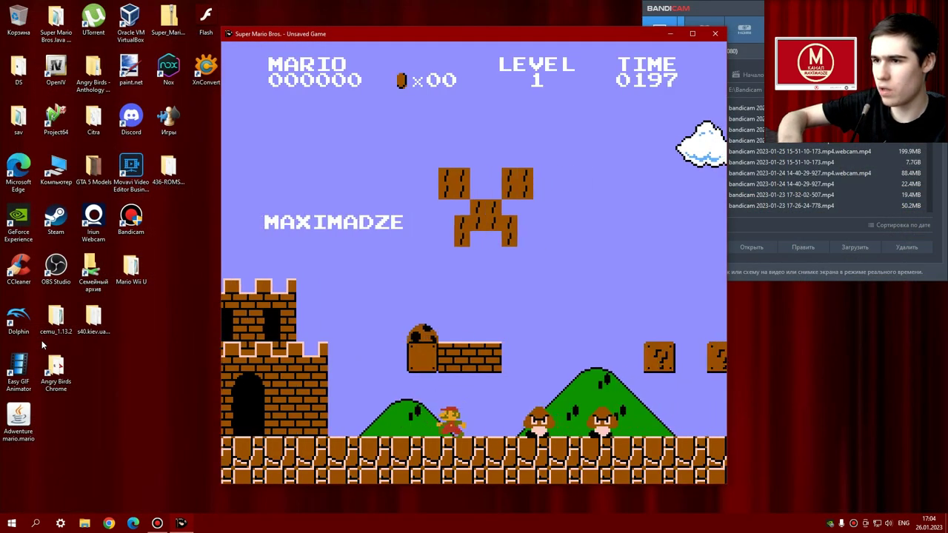
key("Right")
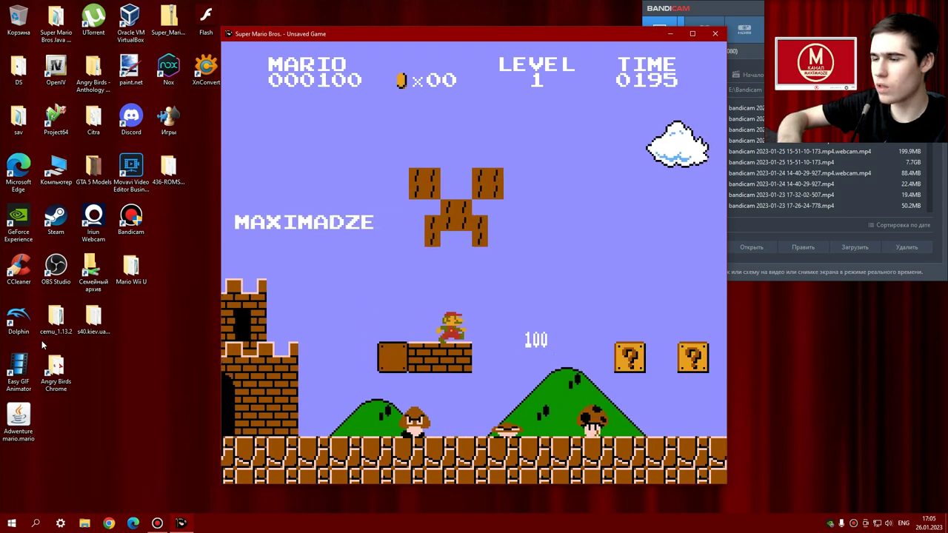
key("Up")
key("Right")
key("Up")
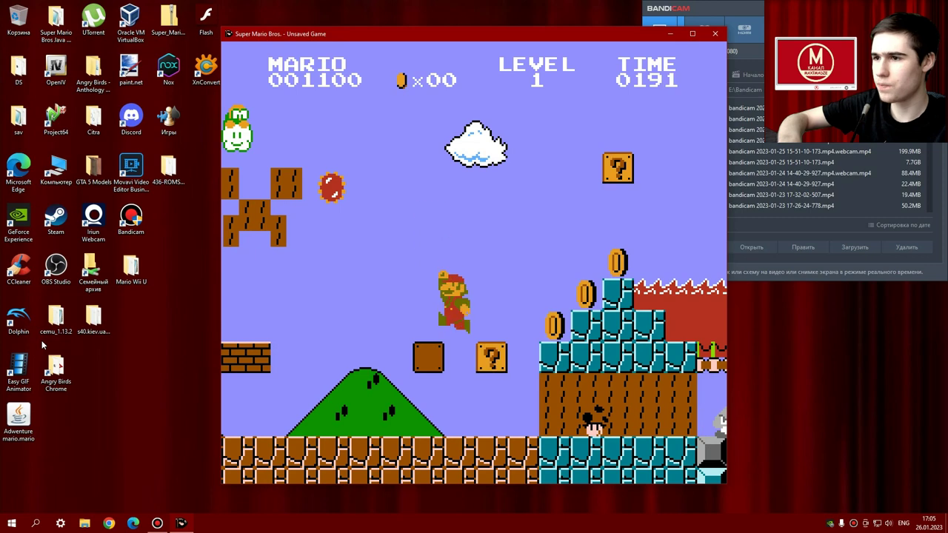
Continue the playtest across the lava pit and pipe, collecting coins on the way to the large castle.
key("Right")
key("Up")
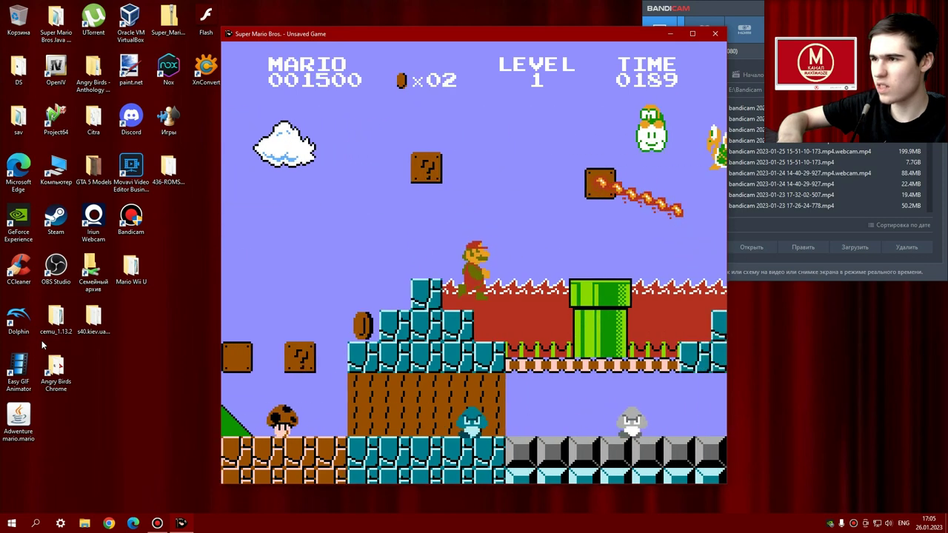
key("Right")
key("Up")
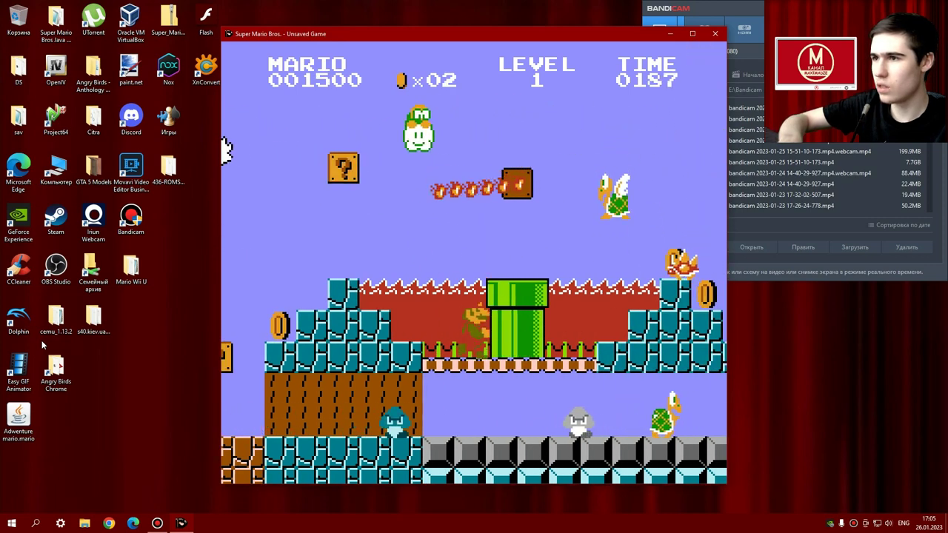
key("Left")
key("Up")
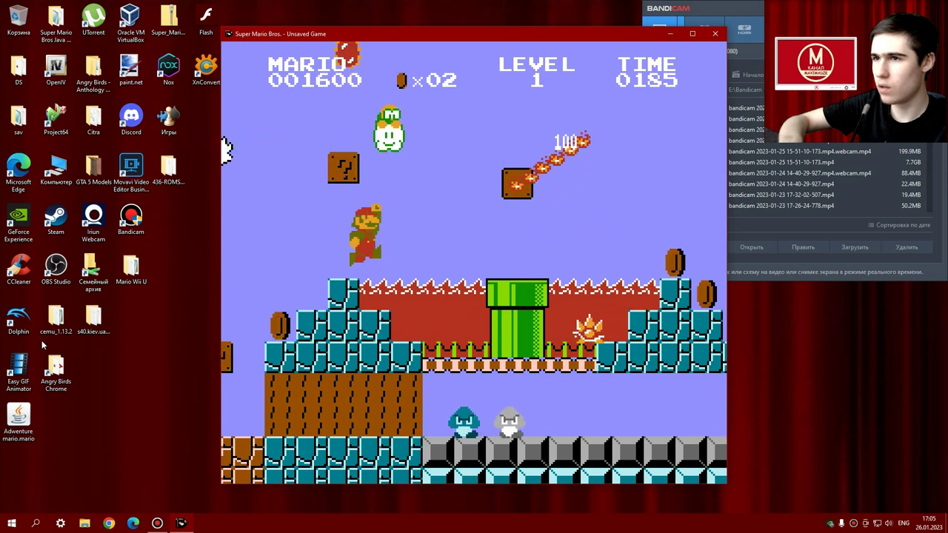
key("Right")
key("Right")
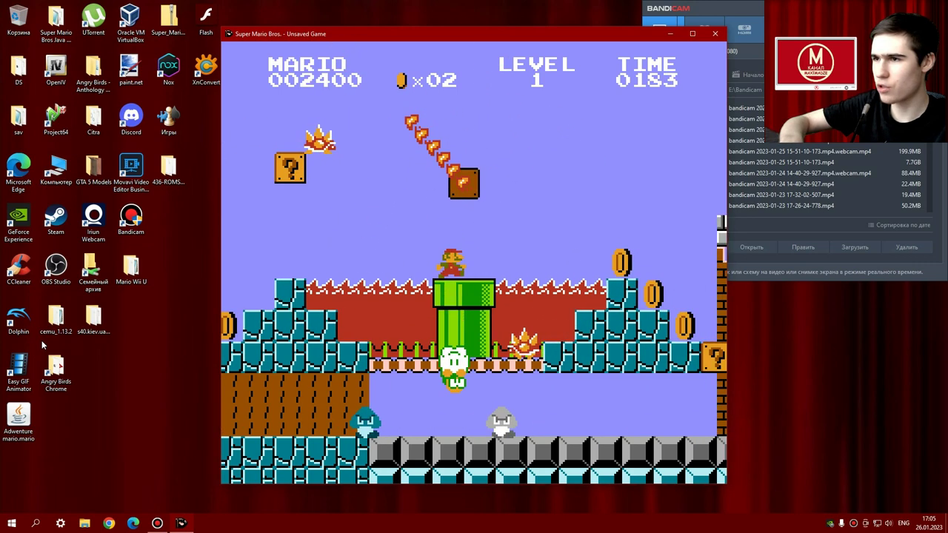
key("Right")
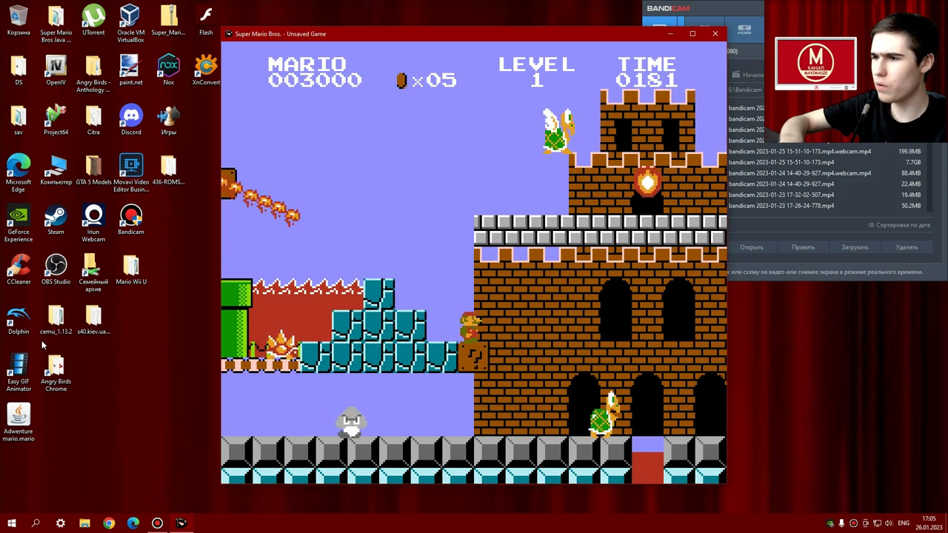
Play-test the level by running Mario past the large castle and the trees to the checkpoint flag.
key("Right")
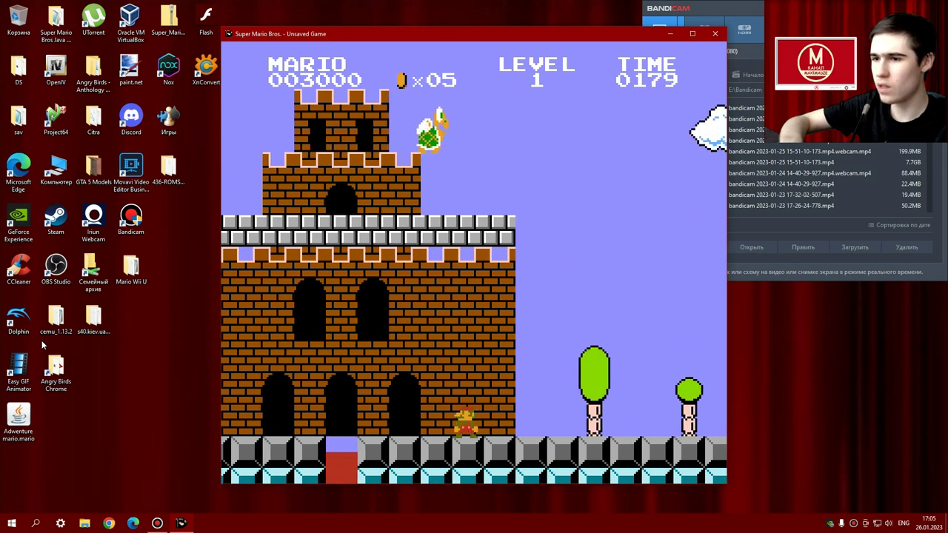
key("Right")
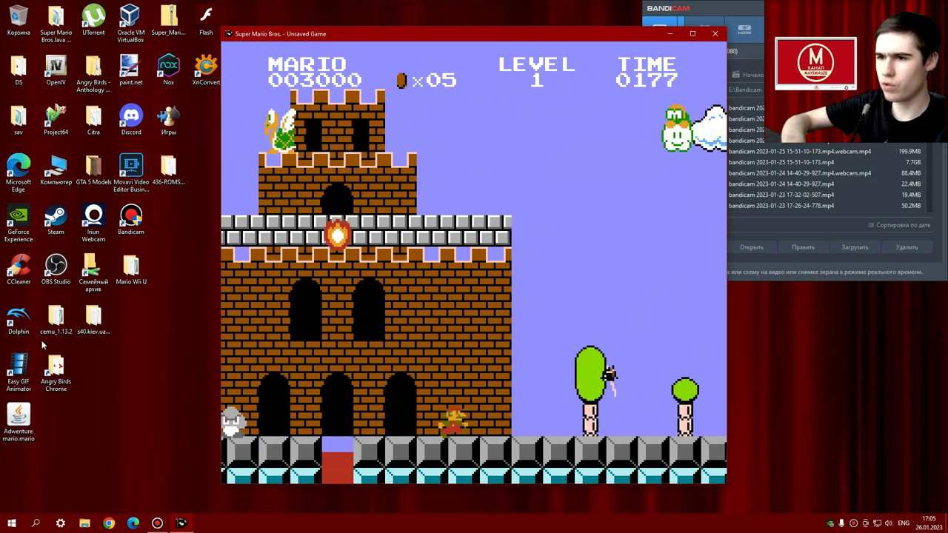
key("z")
key("Right")
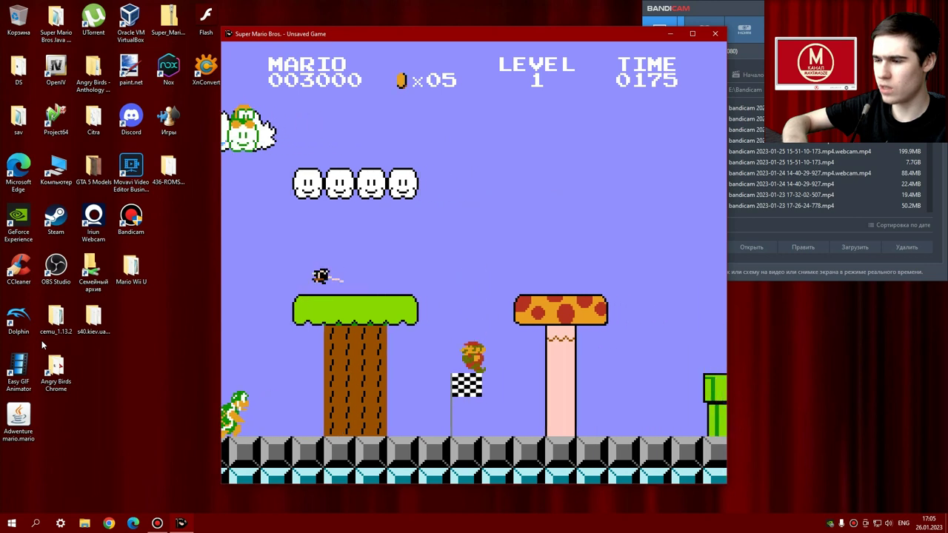
key("Up")
key("Right")
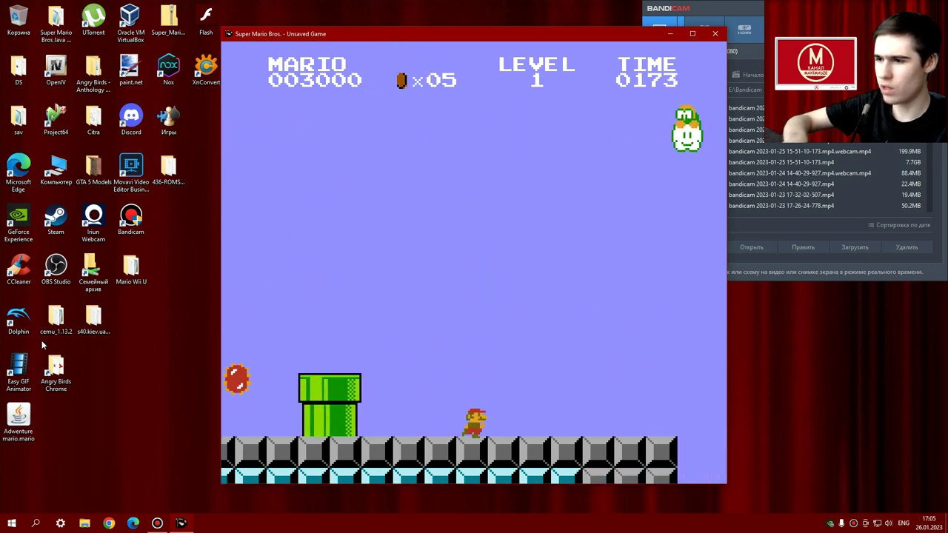
Try to carry Mario across the gap beyond the green pipe on the moving platforms.
key("Up")
key("Left")
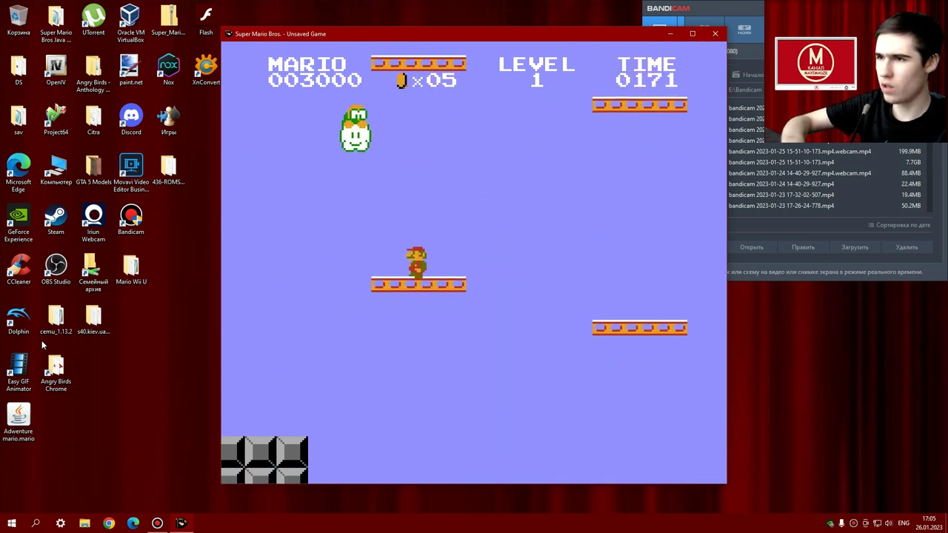
key("Right")
key("Up")
key("Right")
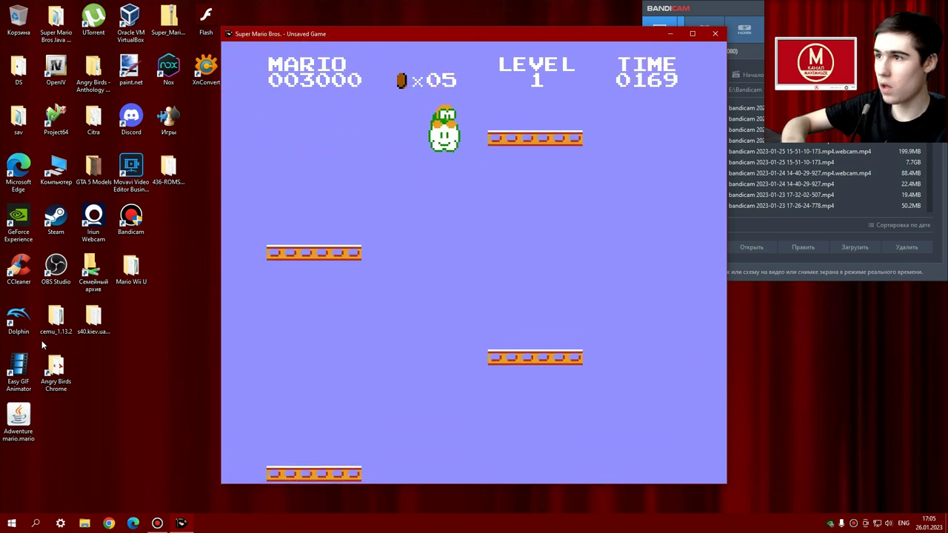
key("Left")
key("Right")
key("Right")
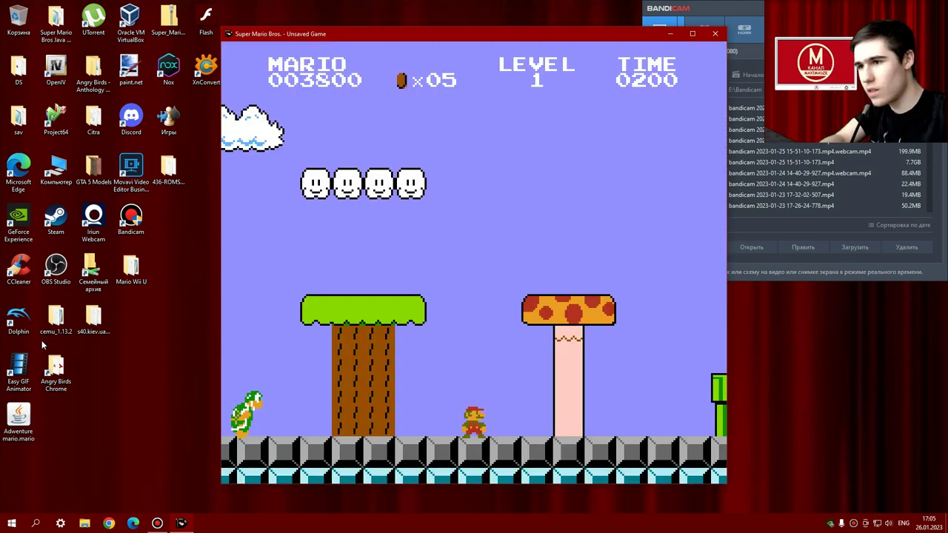
Replay from the checkpoint, jumping over the green pipe and trying to cross the moving platforms again.
key("Right")
key("Right")
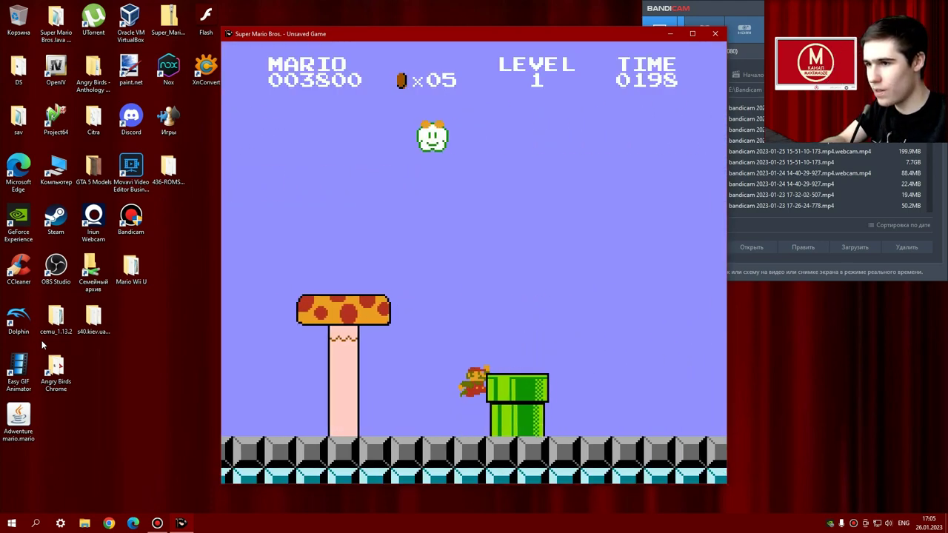
key("Right")
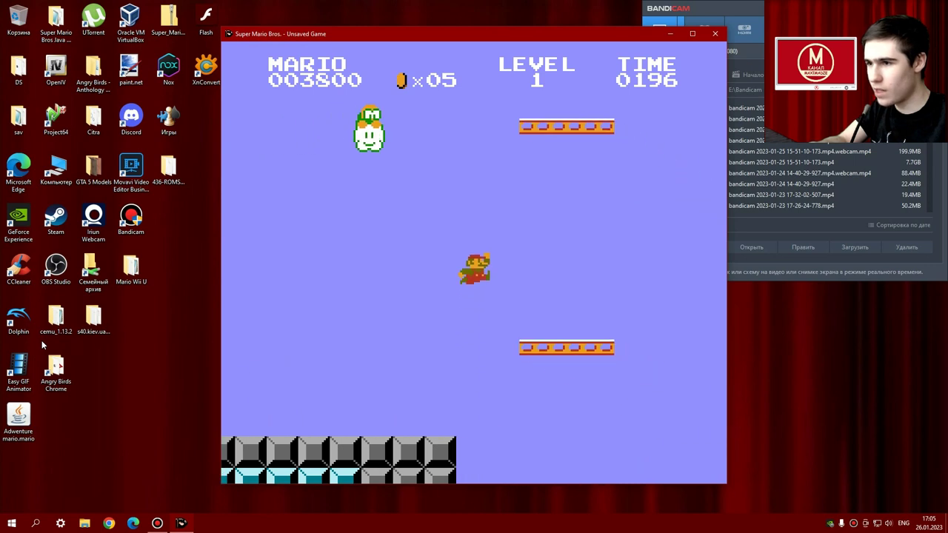
key("Right")
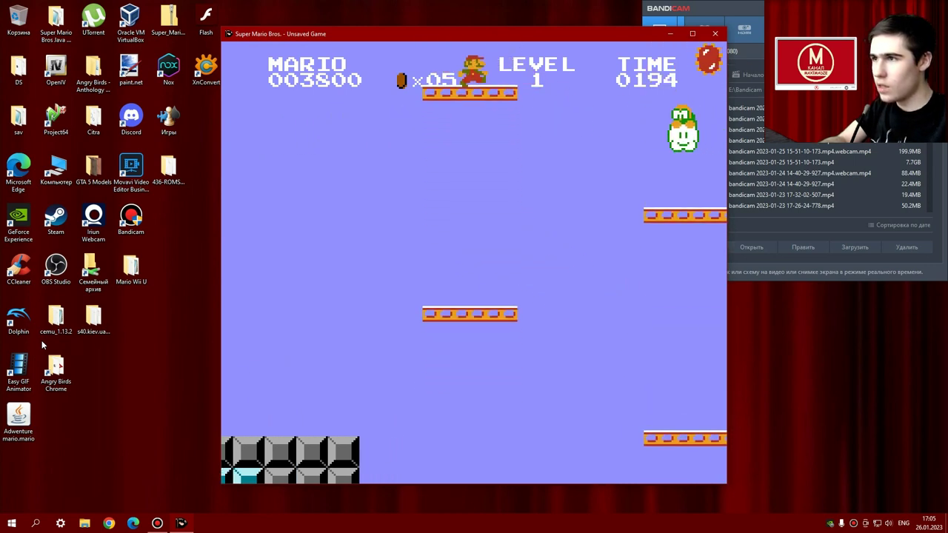
key("Right")
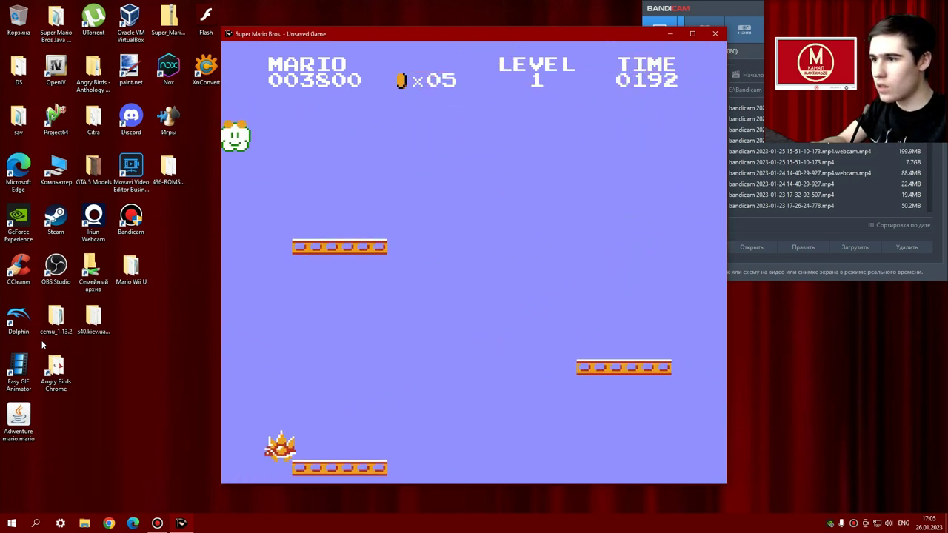
key("Right")
key("space")
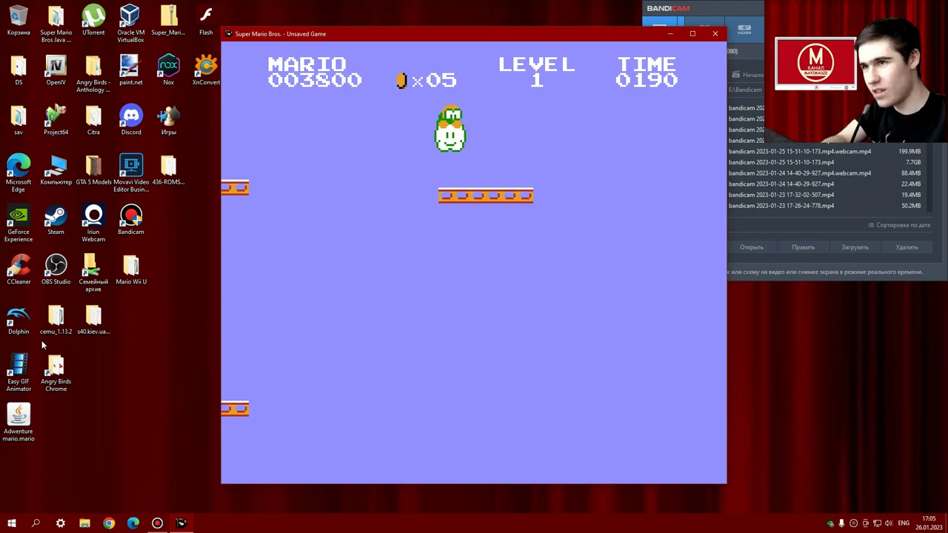
Attempt the platform crossing once more from the checkpoint, and close the level test.
key("Right")
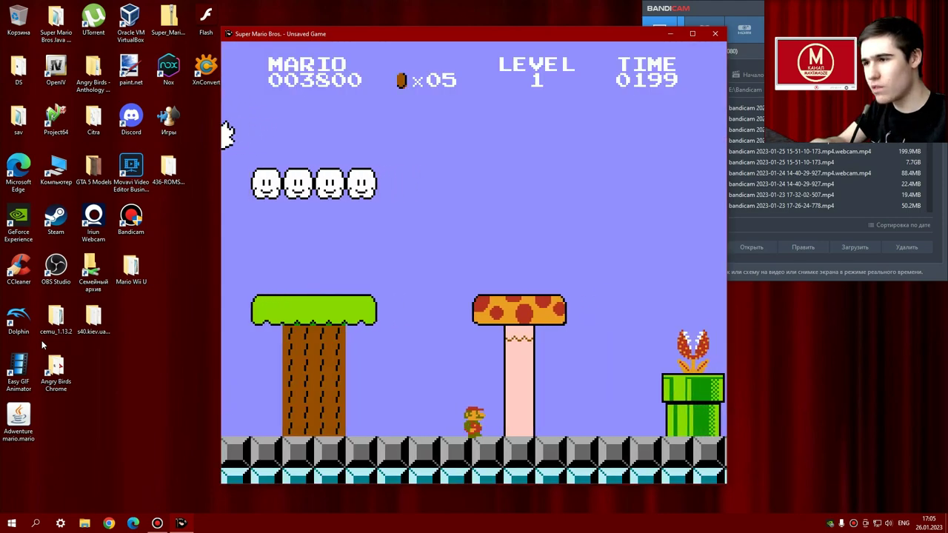
key("Right")
key("space")
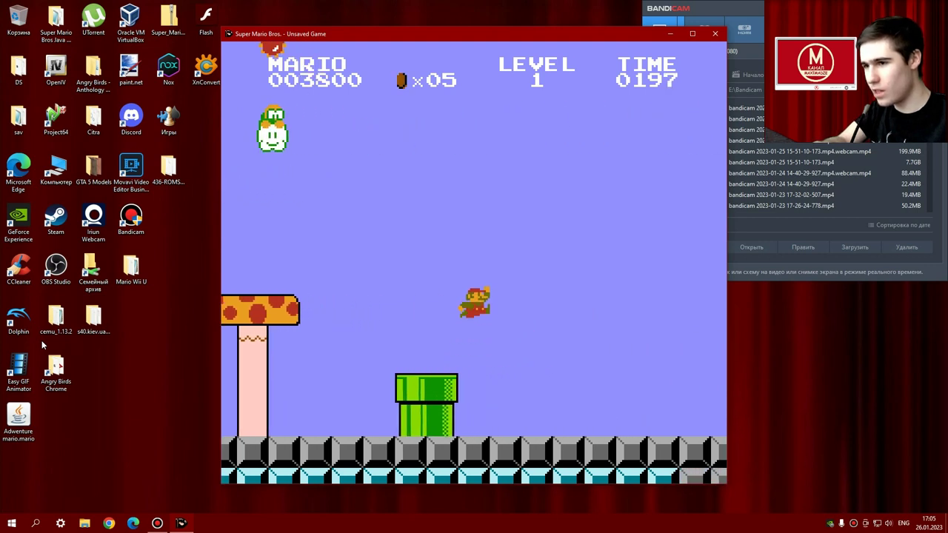
key("space")
key("Right")
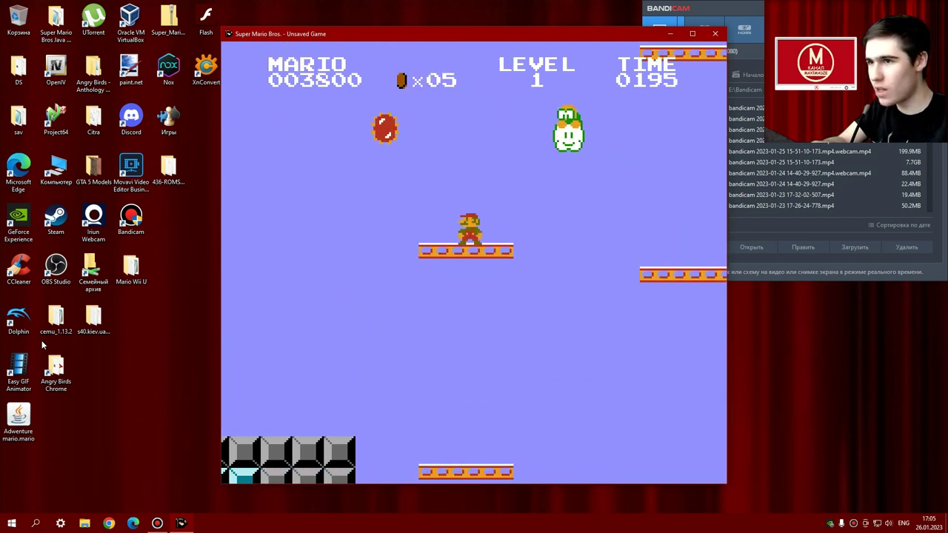
key("Right")
key("Right")
key("Up")
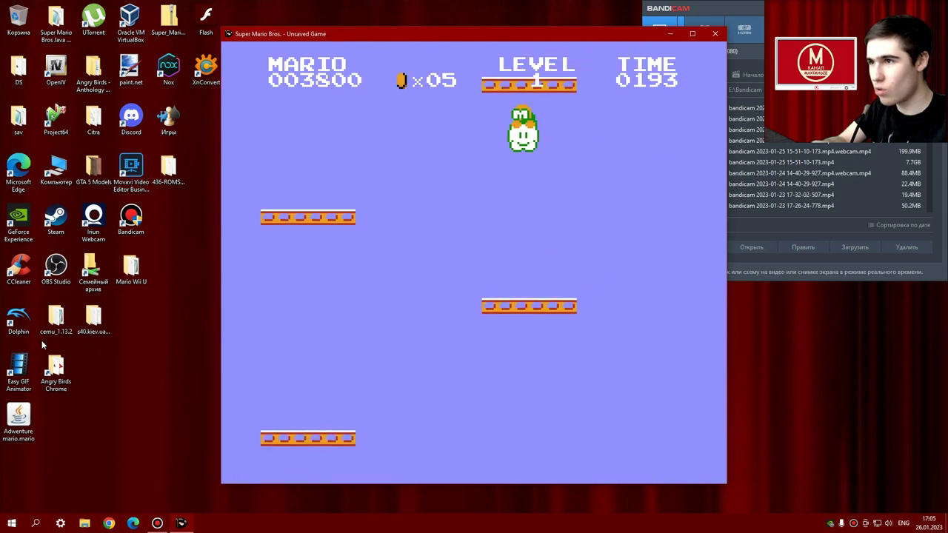
left_click(724, 37)
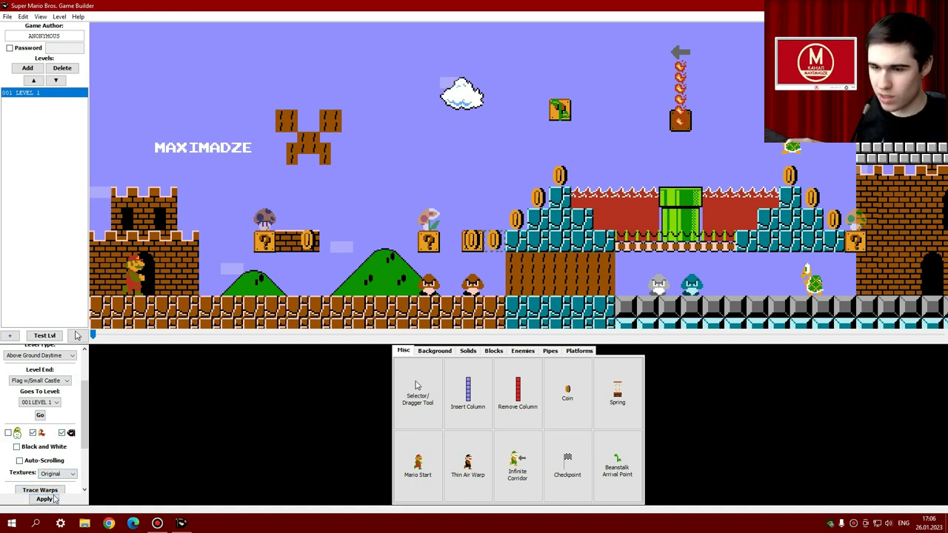
Start a new test of the level and collect the power-up from the question block above the second hill.
left_click(43, 336)
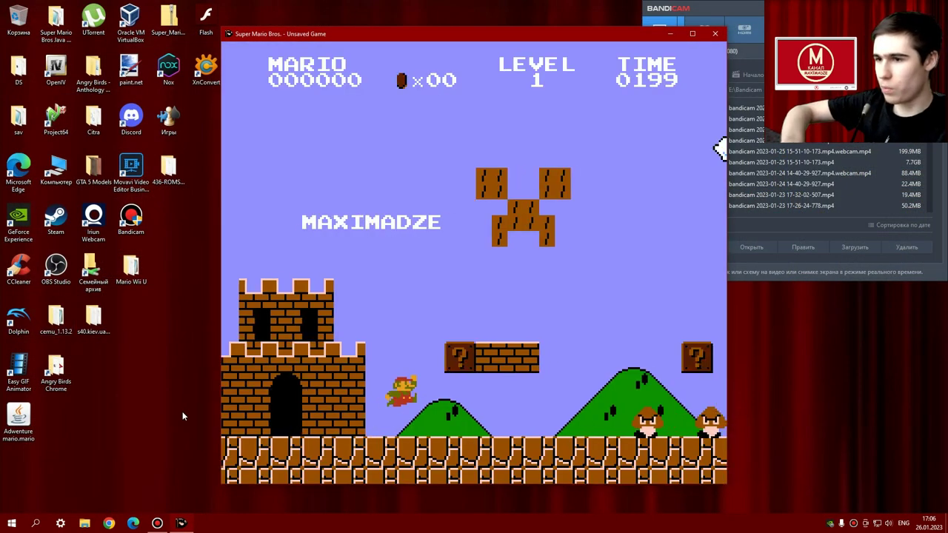
key("Right")
key("Up")
key("Left")
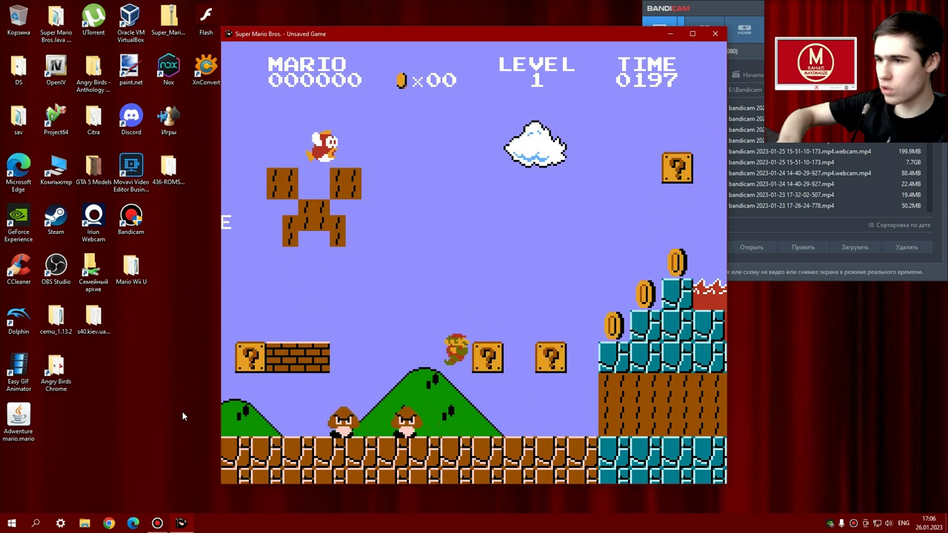
key("Right")
key("Up")
key("Up")
key("Left")
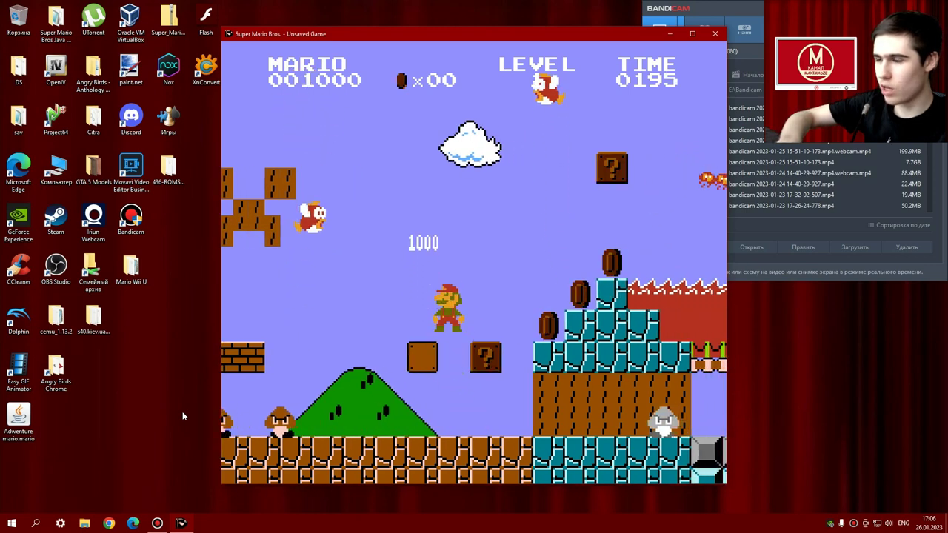
Climb the teal block stairs for their coins and bring Mario onto the pipe in the middle of the spiked bridge.
key("Left")
key("Right")
key("Up")
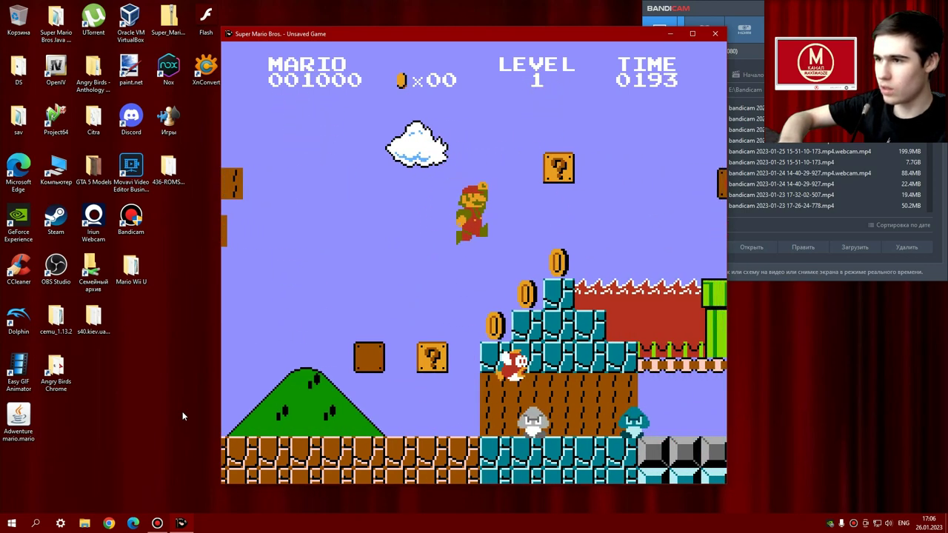
key("Right")
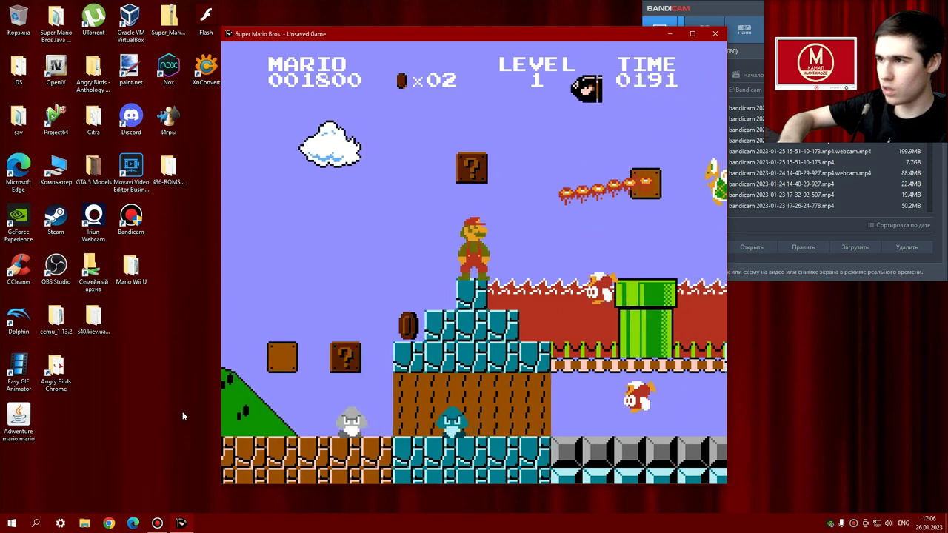
key("Right")
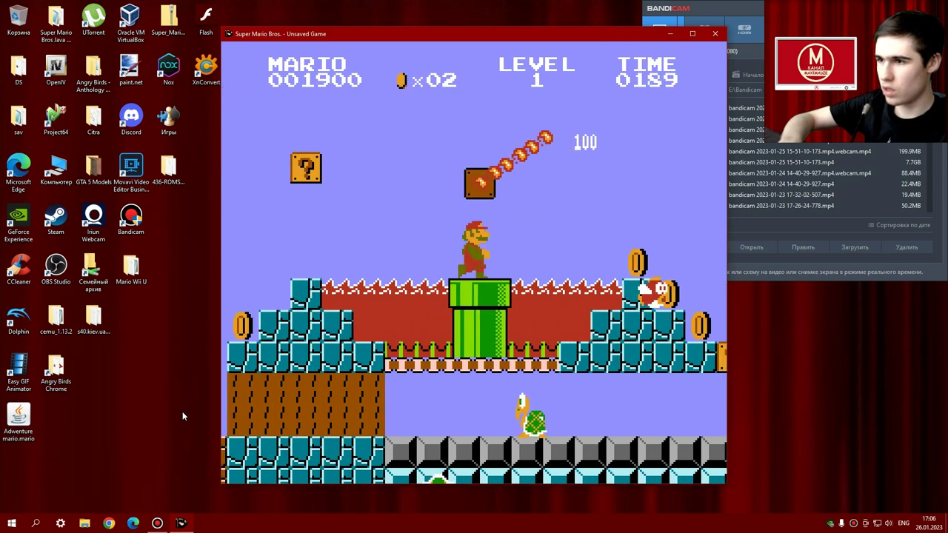
Jump from the pipe past the fire bar and cross the upper walkway of the large castle.
key("Up")
key("Right")
key("Up")
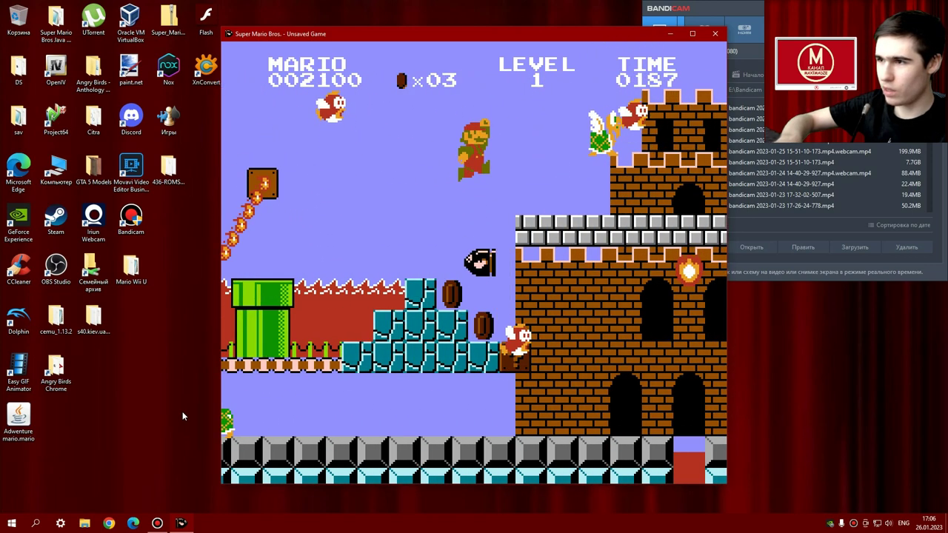
key("Right")
key("Up")
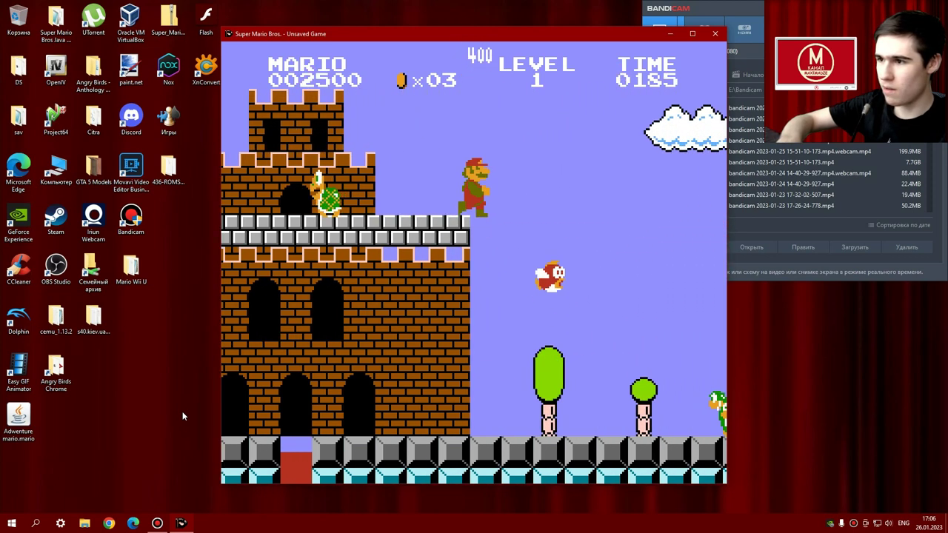
Run Mario through the checkpoint flag and over the Piranha Plant pipe.
key("Right")
key("Up")
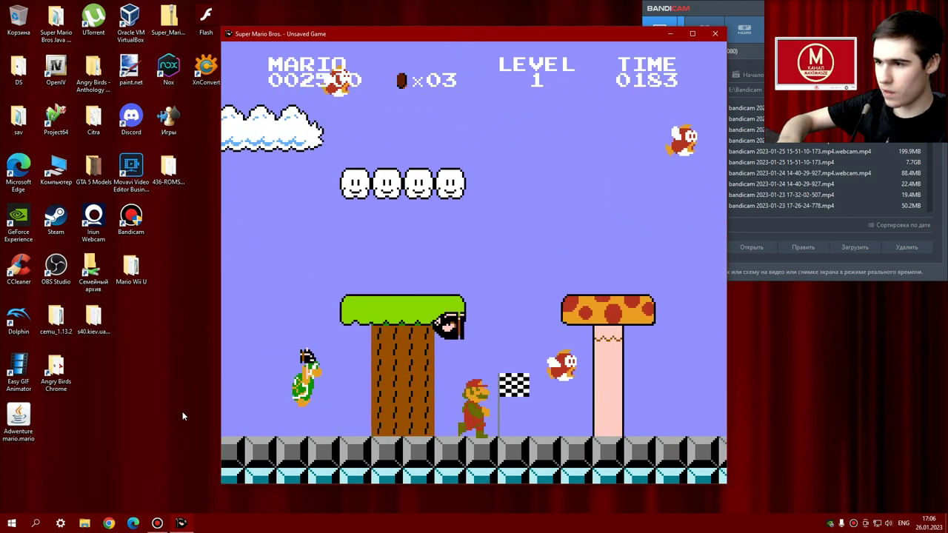
key("Right")
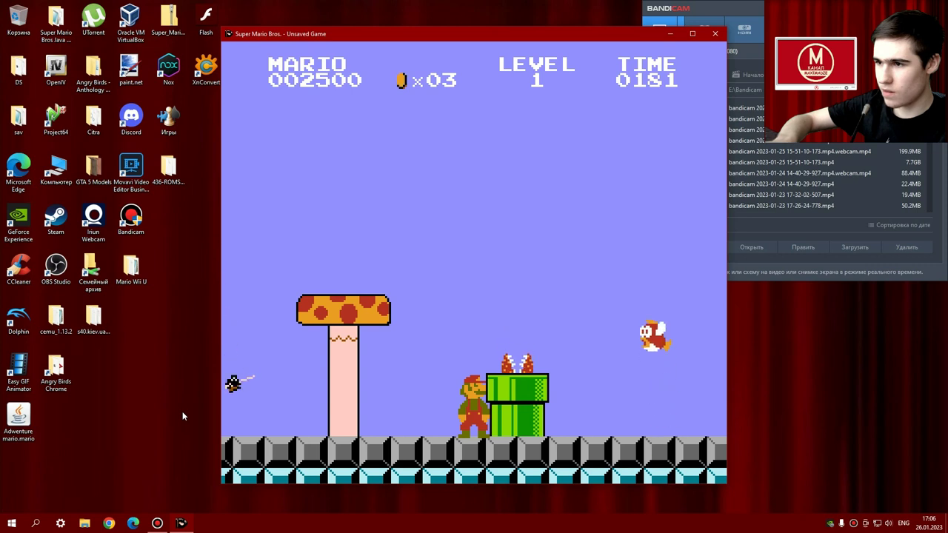
key("Up")
key("Right")
key("Right")
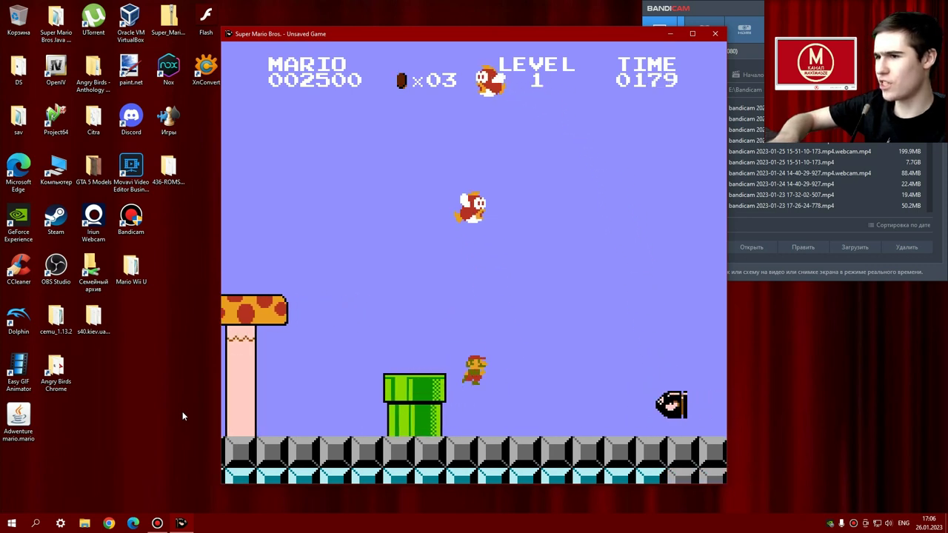
Try to cross the moving platforms among the flying fish, and close the test window.
key("Up")
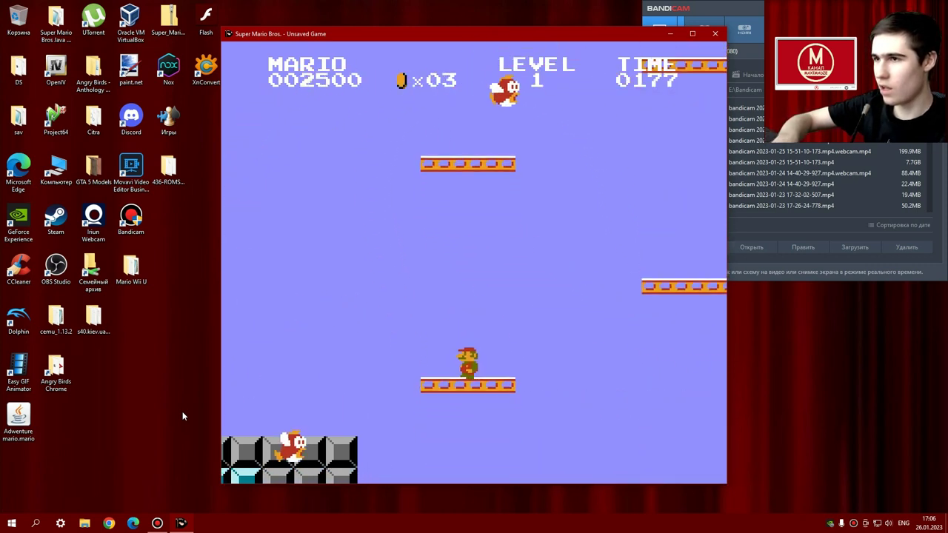
key("Right")
key("Up")
key("Right")
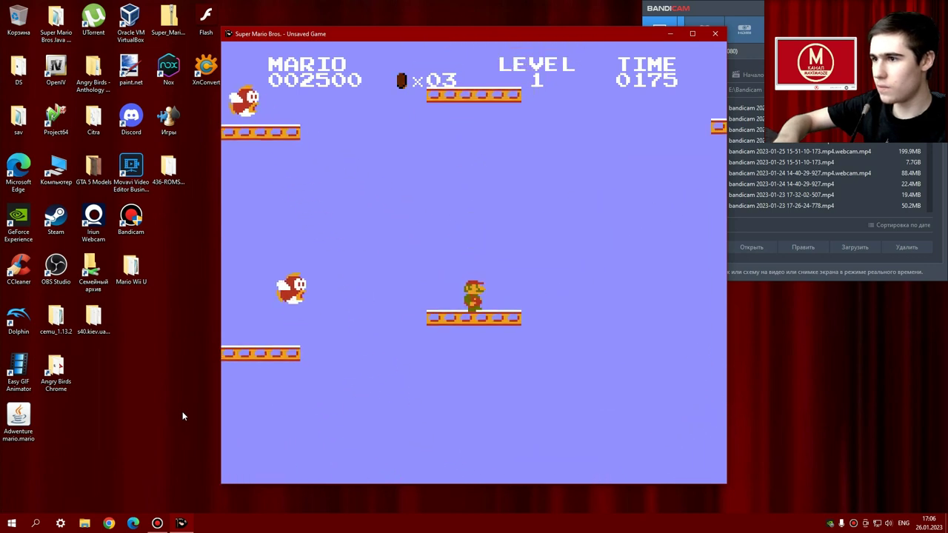
key("Up")
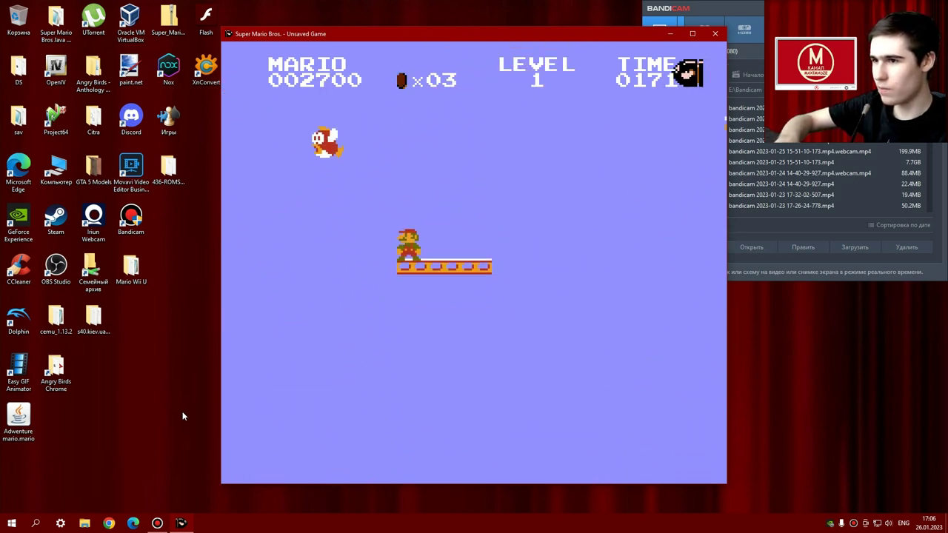
key("Right")
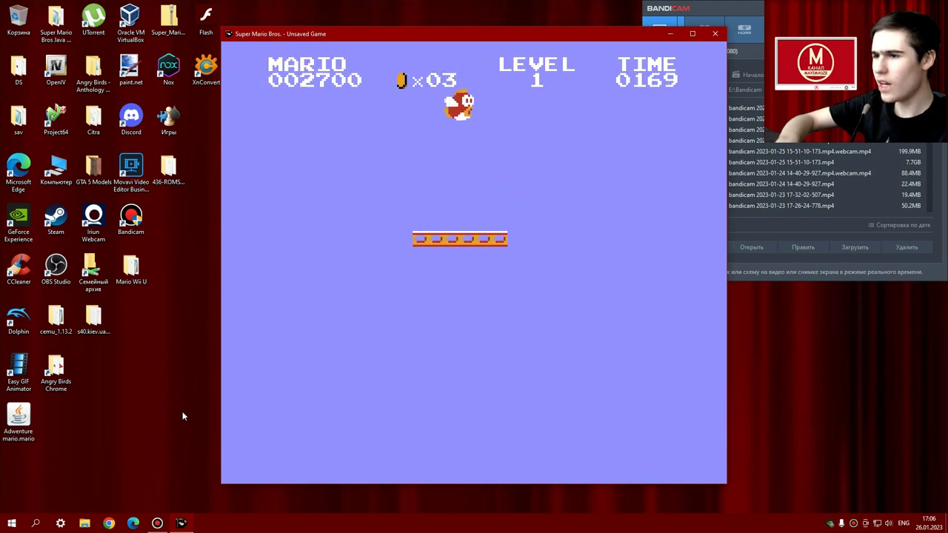
left_click(717, 34)
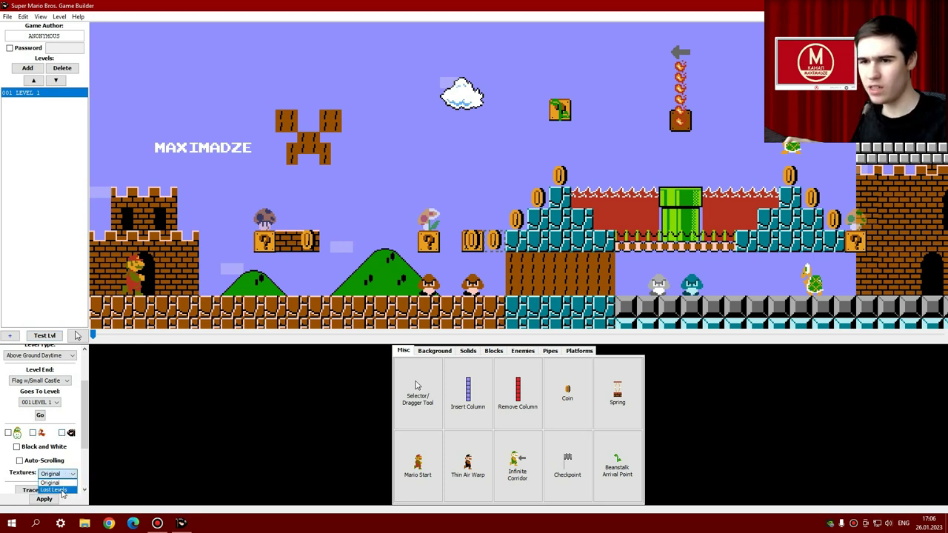
Apply the Lost Levels textures to level 001 and check the restyled blocks along the level.
left_click(44, 499)
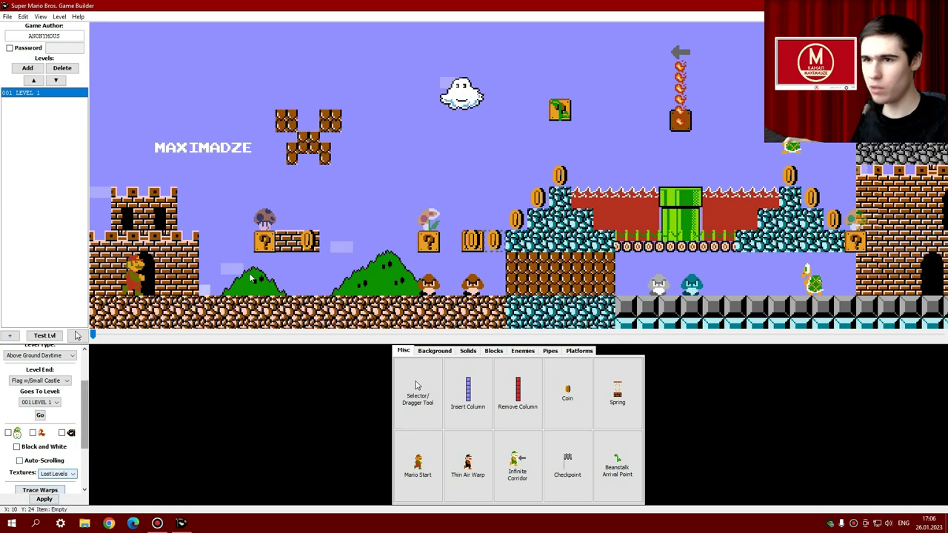
scroll(760, 261, "down", 4)
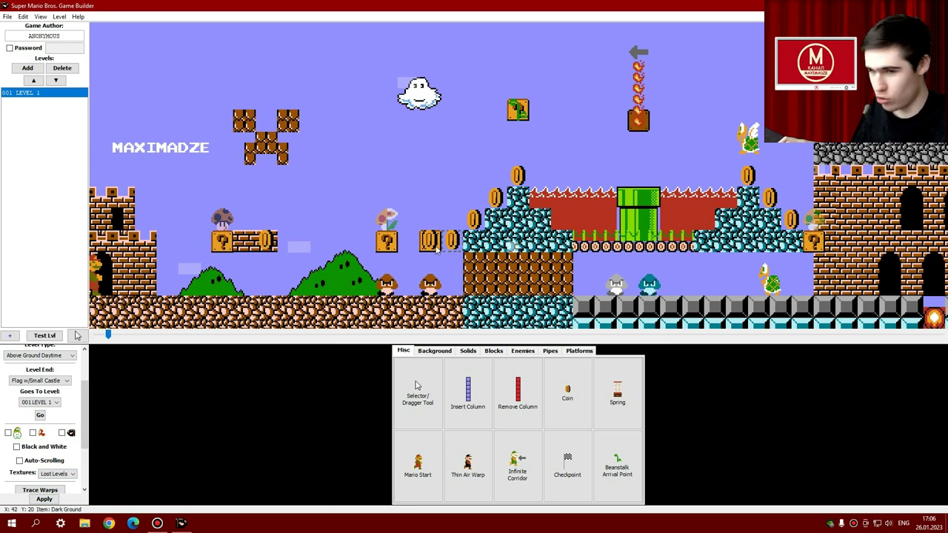
Enable Black and White and Auto-Scrolling for level 001, and test the level in a maximized window.
scroll(512, 247, "up", 4)
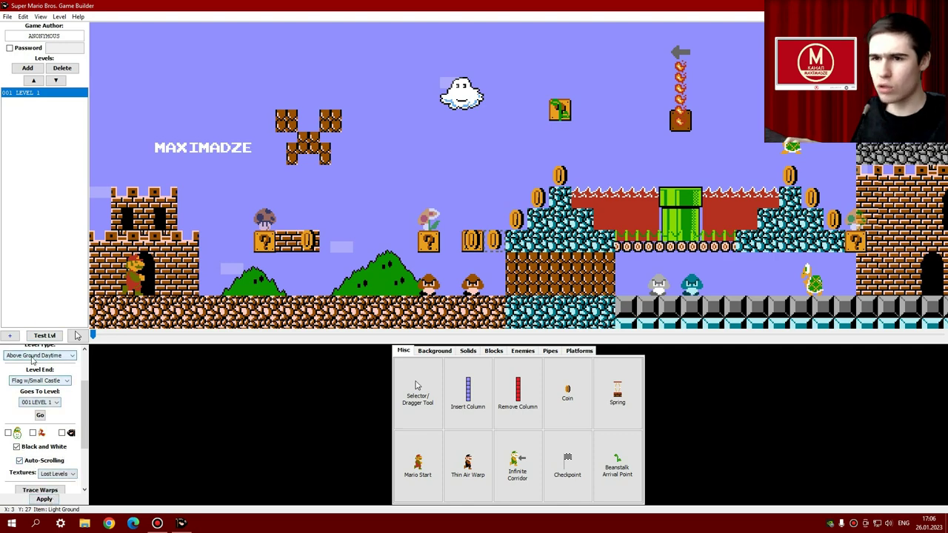
left_click(43, 336)
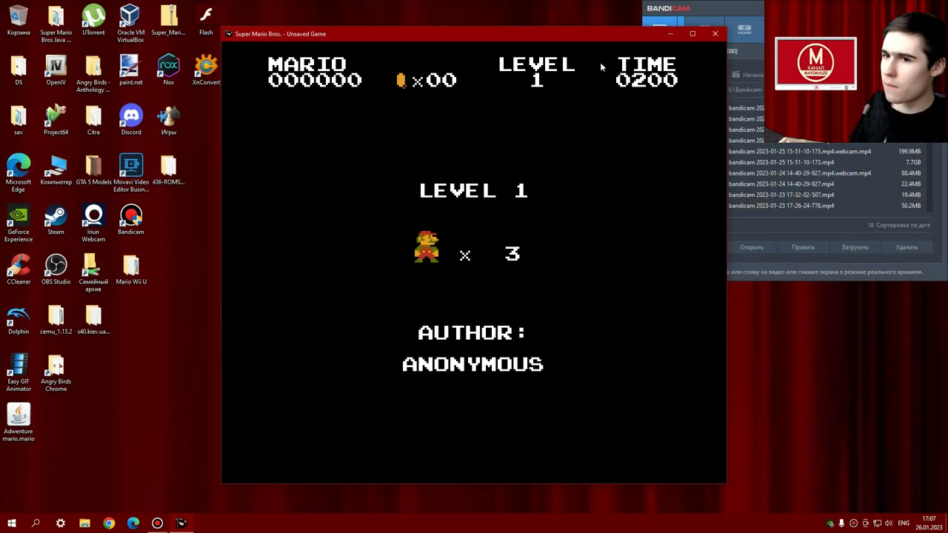
left_click(686, 35)
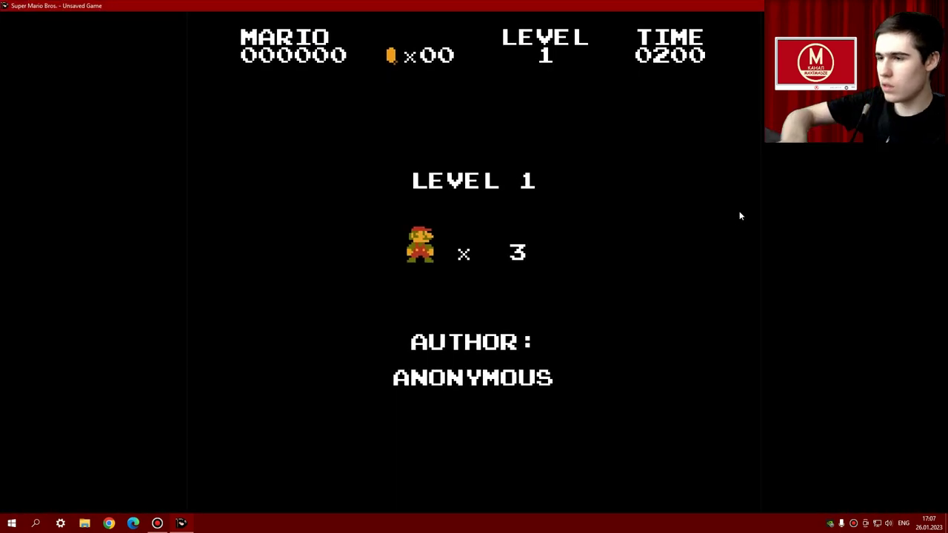
Run Mario over the first Goombas and hit both question blocks before the stone steps.
key("Right")
key("space")
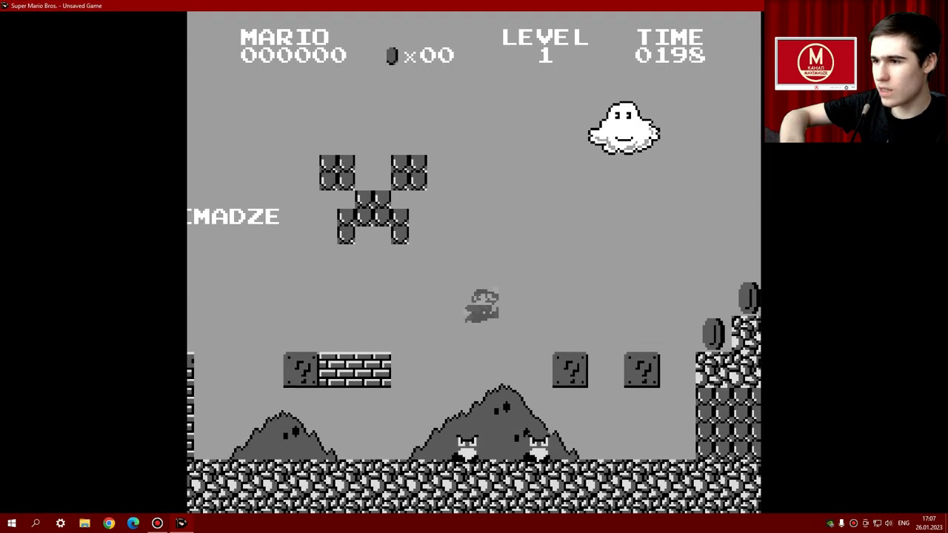
key("Right")
key("space")
key("Left")
key("space")
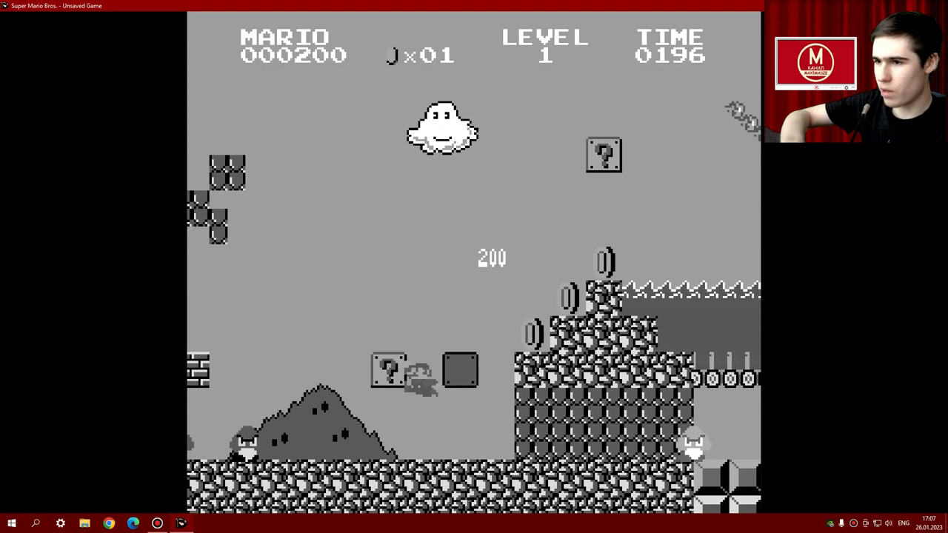
key("Up")
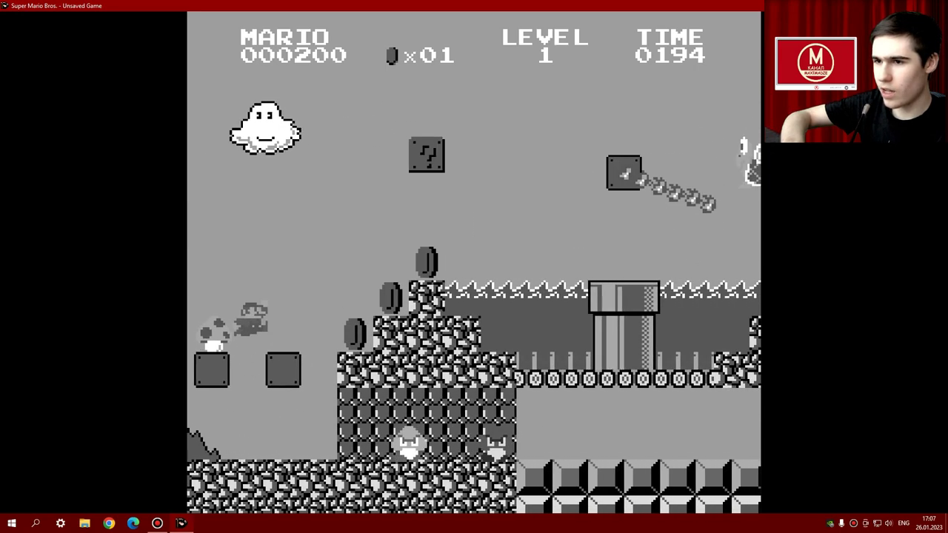
Collect the mushroom, cross the water pool past the fire bar, and run along the large castle's walkway.
key("Right")
key("Right")
key("Up")
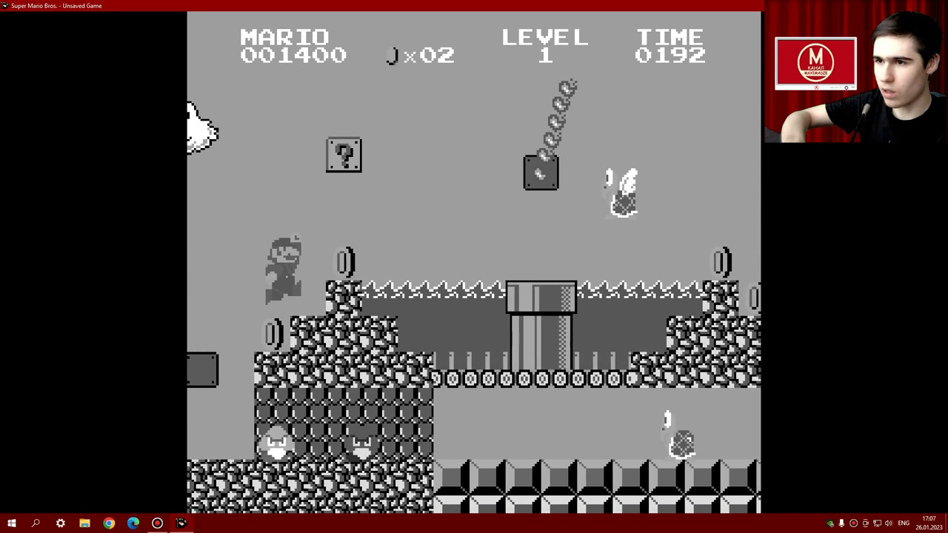
key("Right")
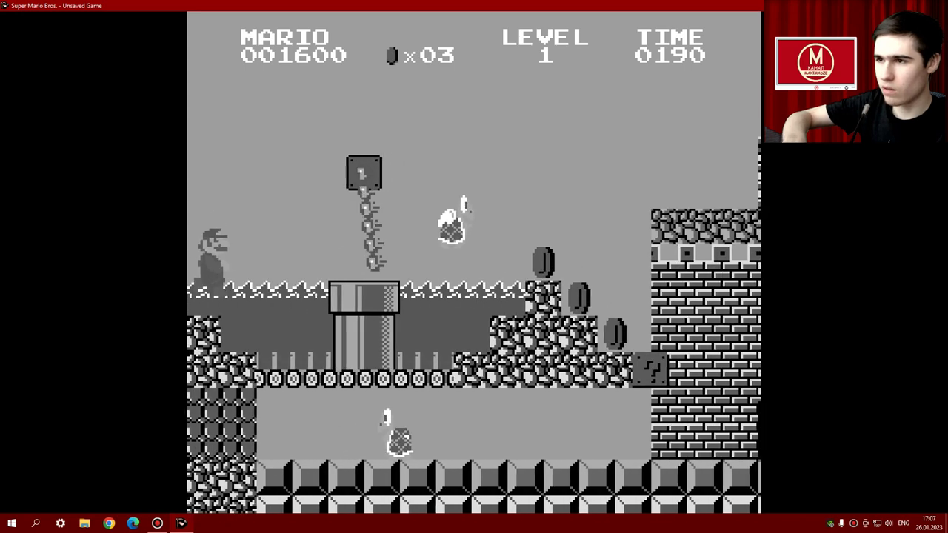
key("Right")
key("Up")
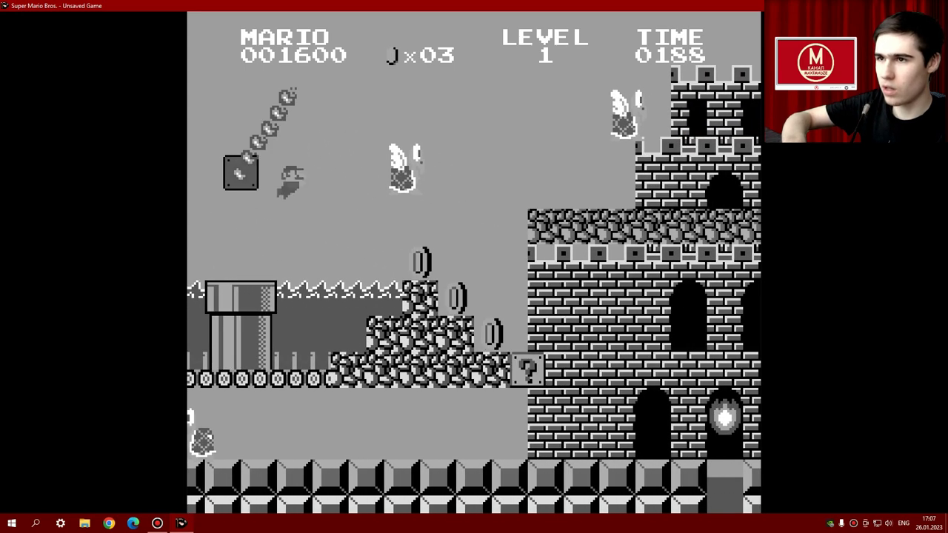
key("Right")
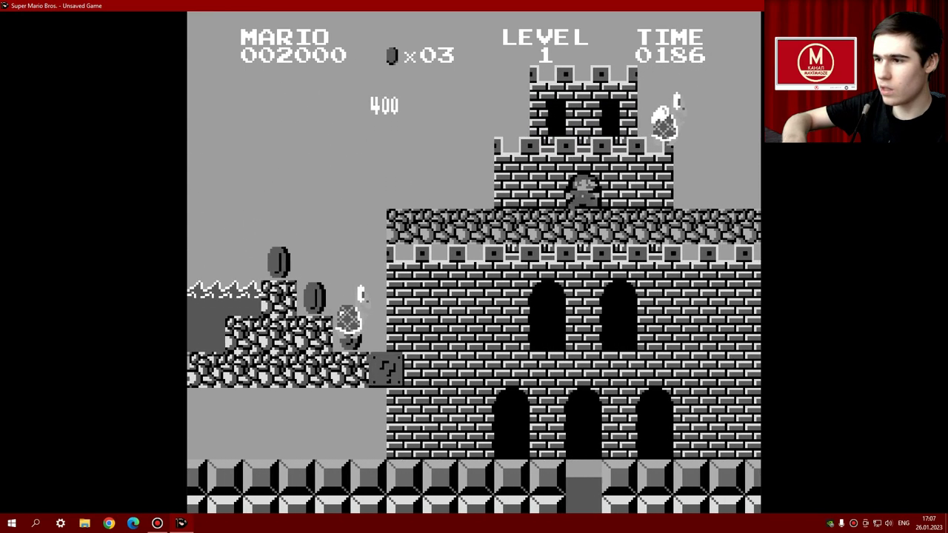
key("Right")
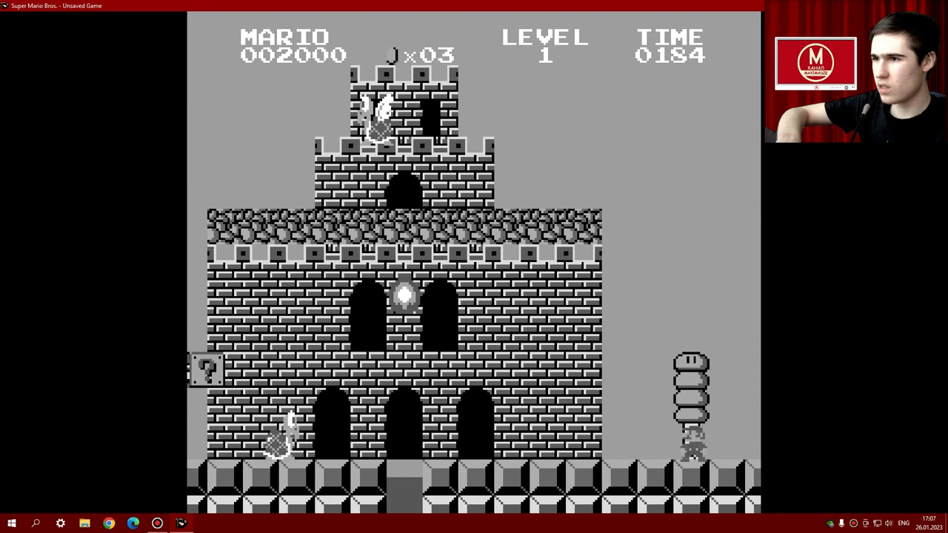
Run Mario past the mushroom-shaped trees and over the raised platform toward the checkpoint flag, and close the test.
key("Right")
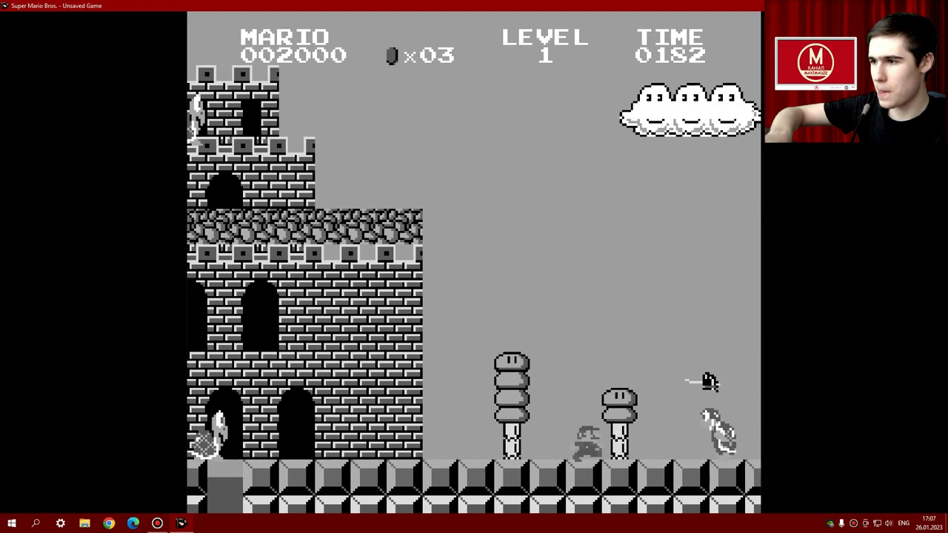
key("Right")
key("space")
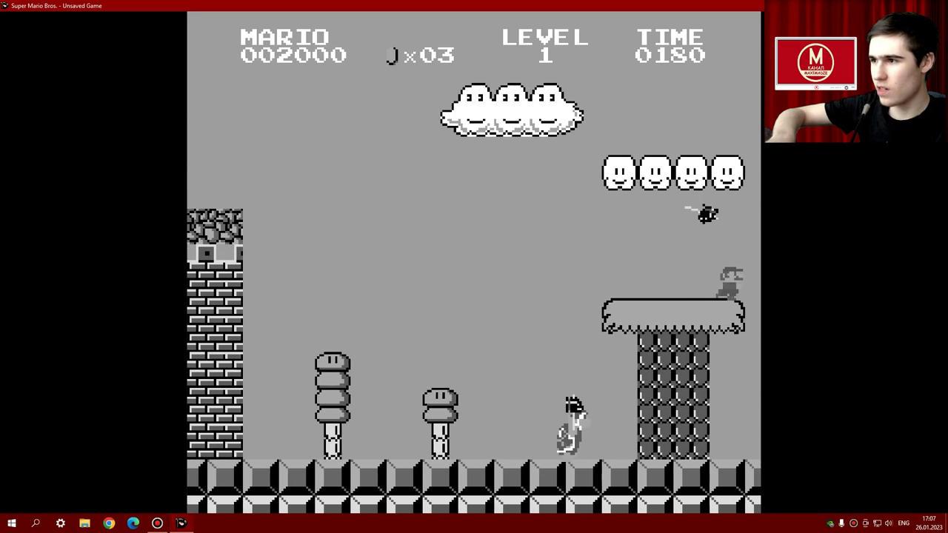
key("Right")
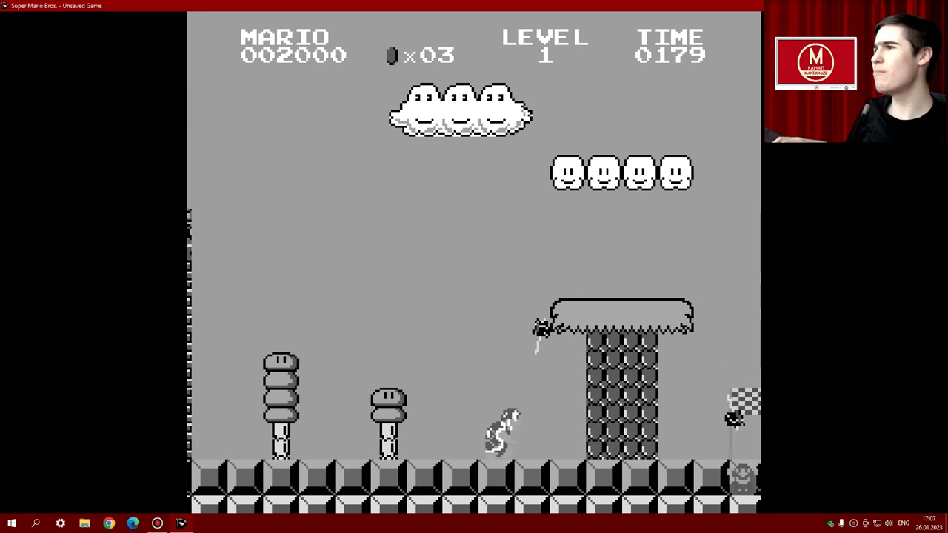
key("Escape")
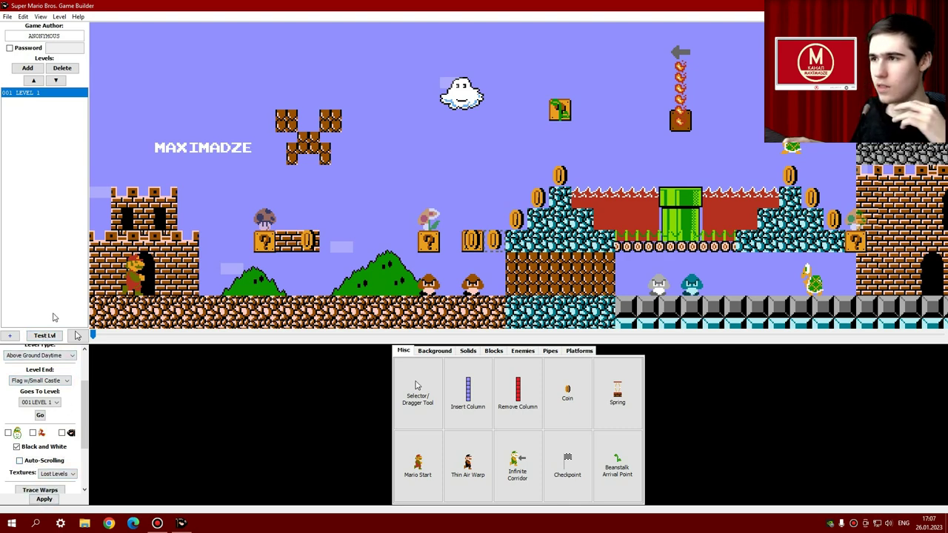
Turn off Auto-Scrolling, test the level again, and collect the mushroom from the first question block before the stone steps.
left_click(40, 336)
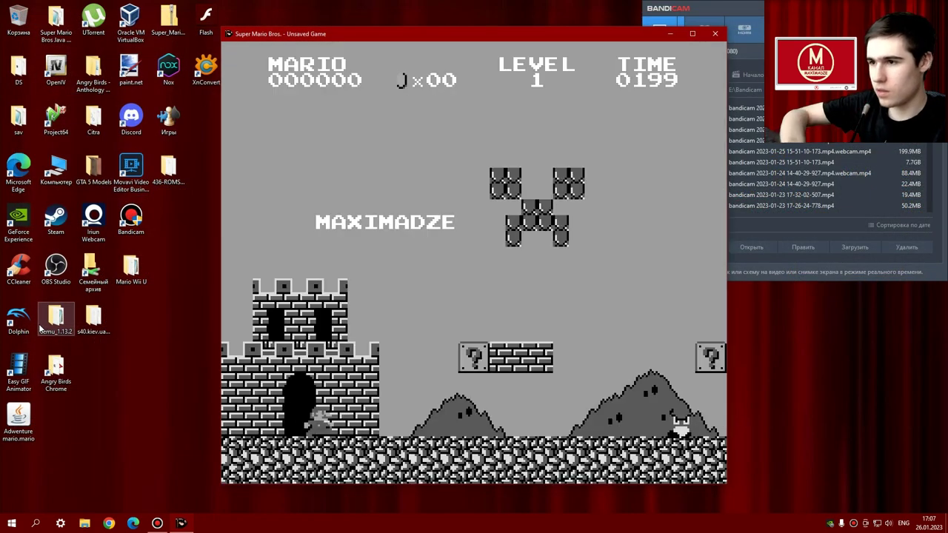
key("Right")
key("space")
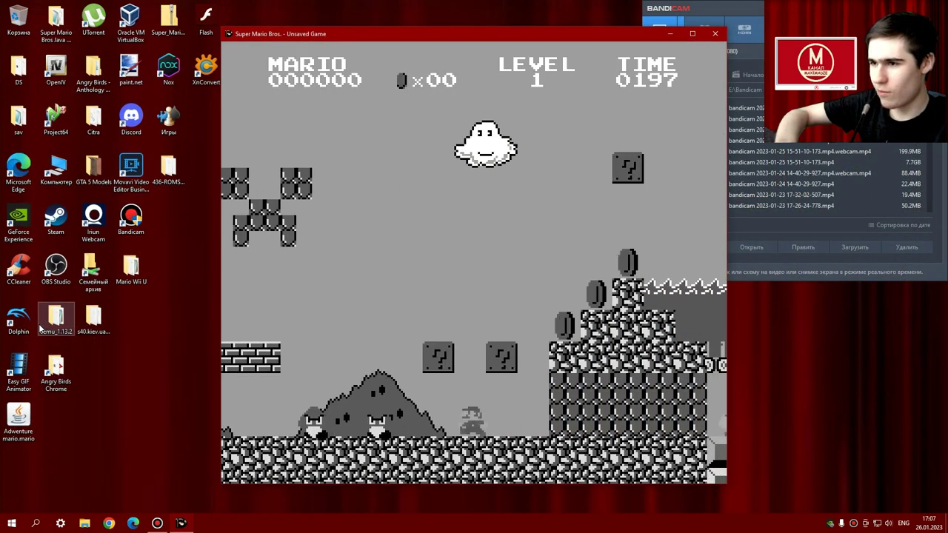
key("Up")
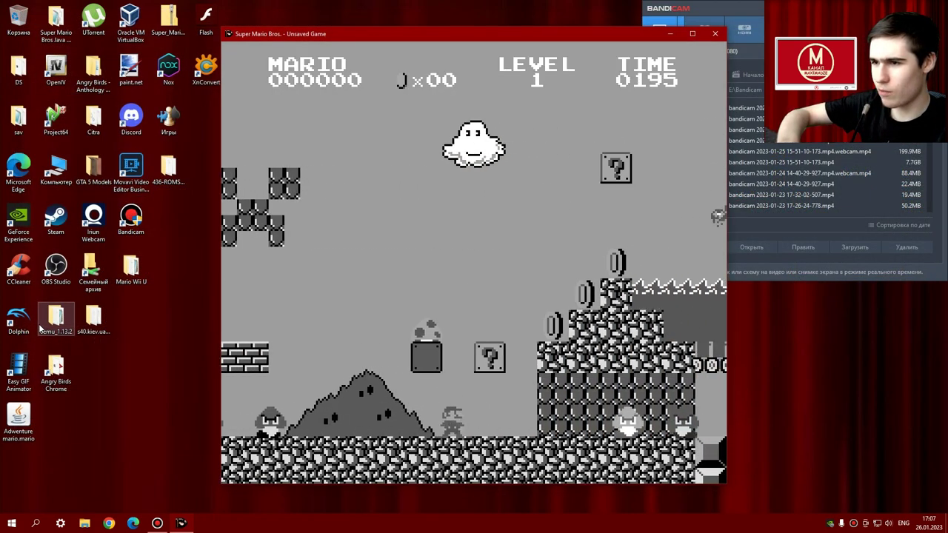
key("Right")
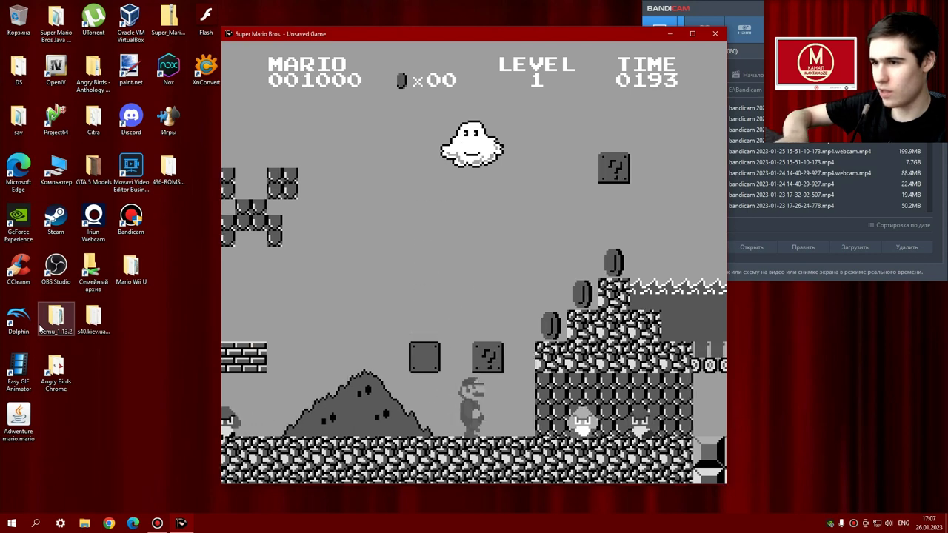
Collect the coins on both stone staircases, crossing the water pool past the pipe, and drop in front of the large castle.
key("Up")
key("Right")
key("Up")
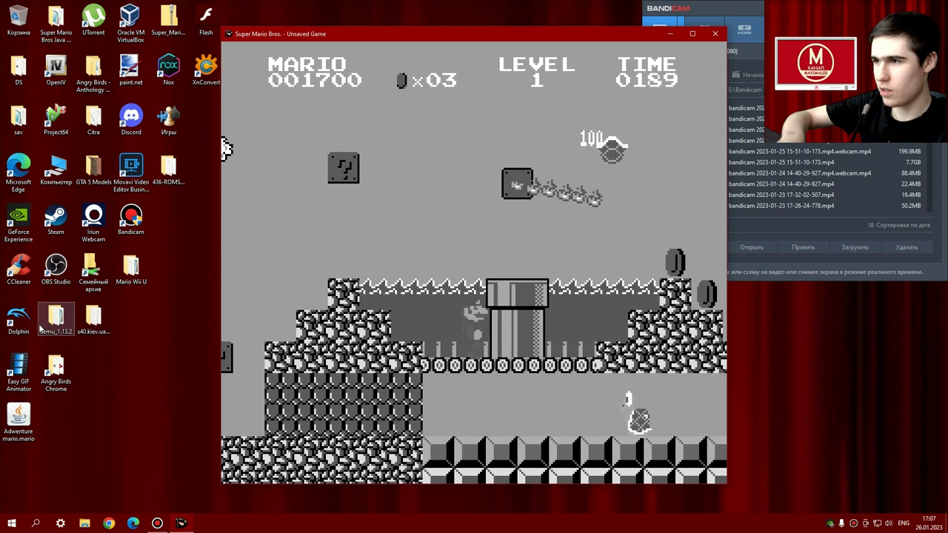
key("space")
key("Right")
key("Right")
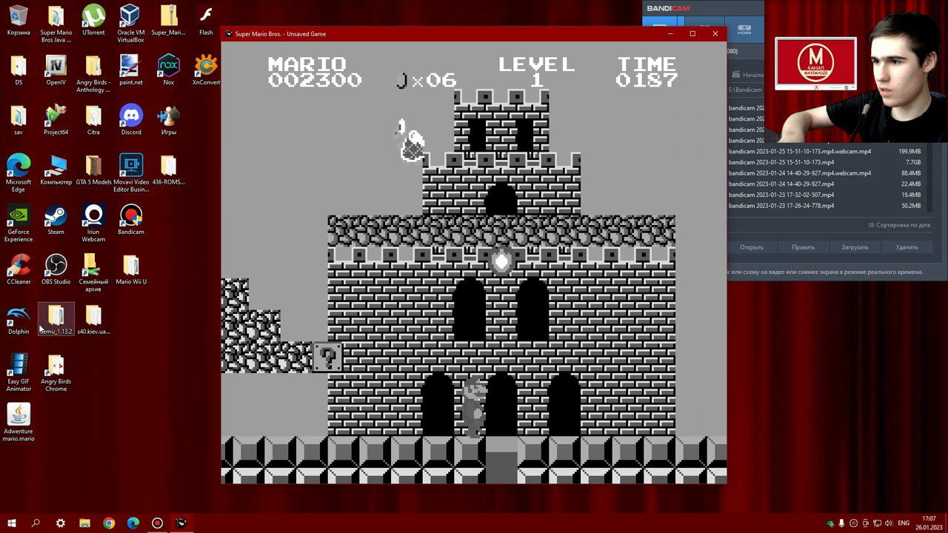
Run through the checkpoint and over the Piranha Plant pipe, and try to jump onto the first moving platform.
key("Right")
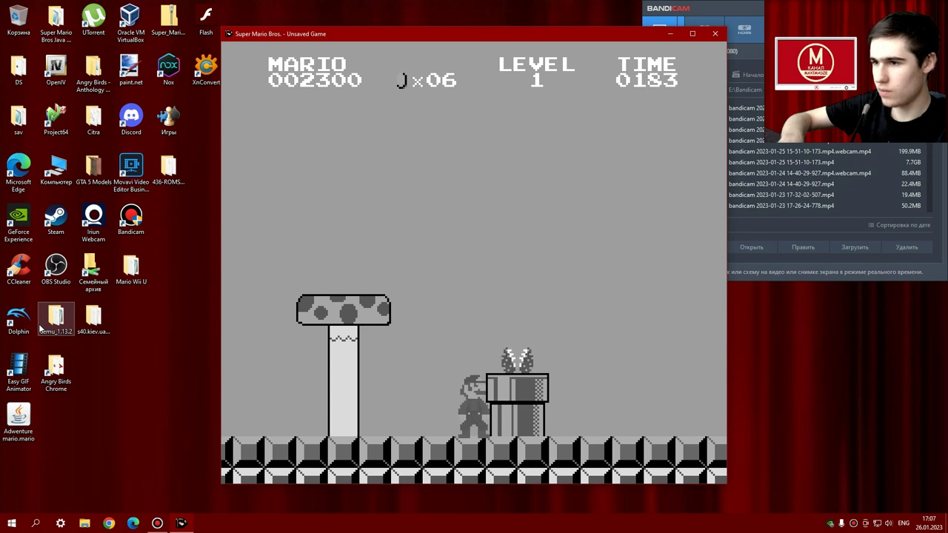
key("Right")
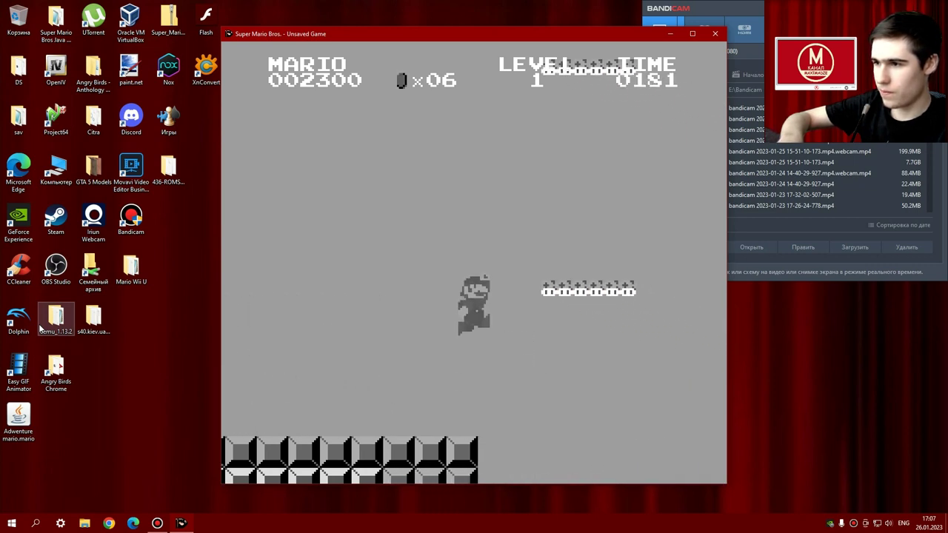
key("Right")
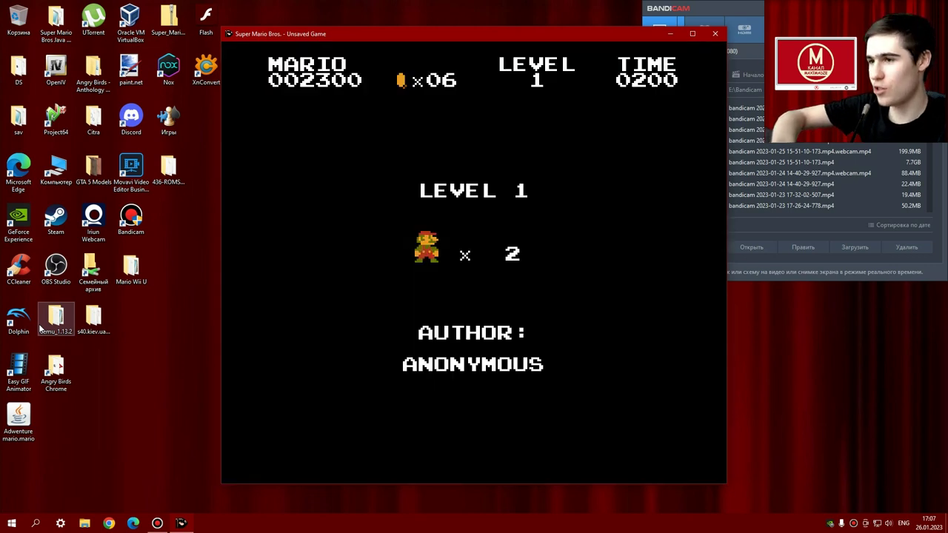
Restart from the checkpoint, clear the Piranha Plant pipe, and jump across the first vertically moving platforms.
key("Right")
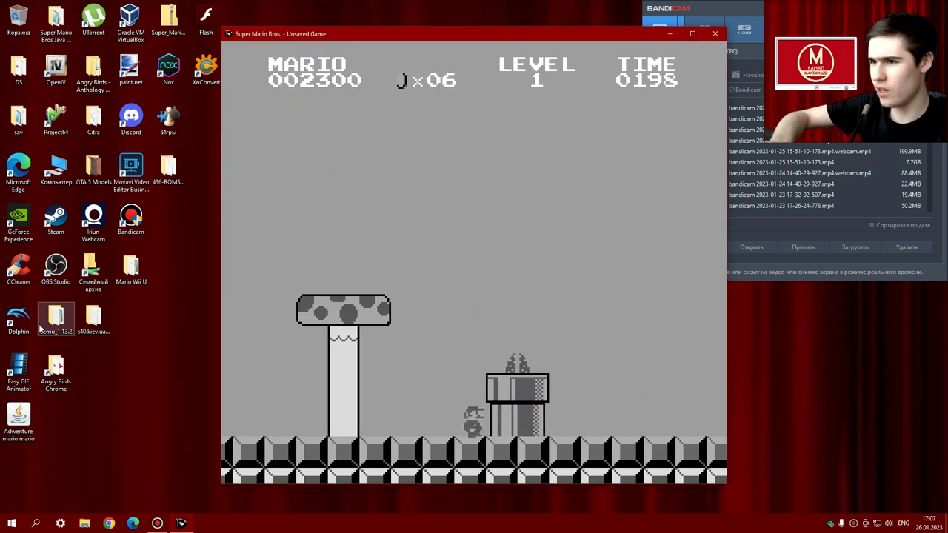
key("Right")
key("space")
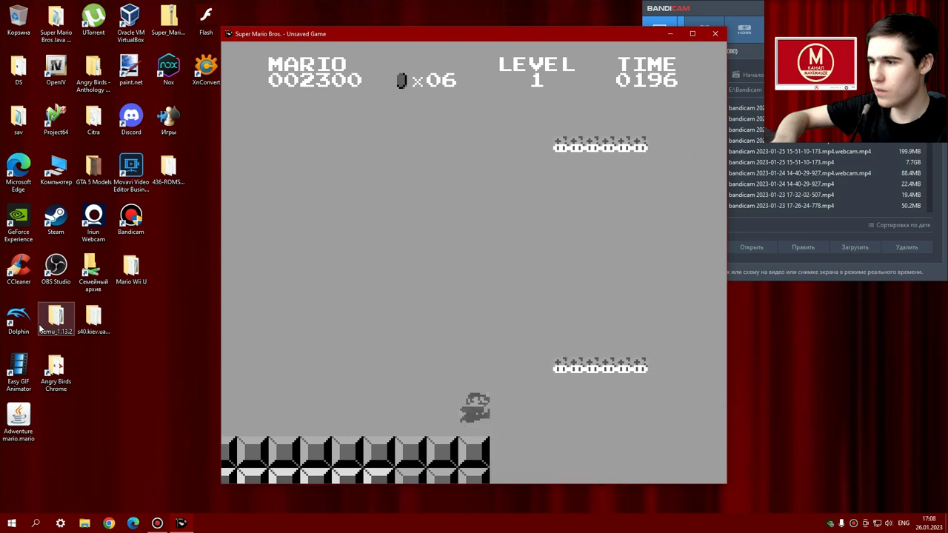
key("Right")
key("space")
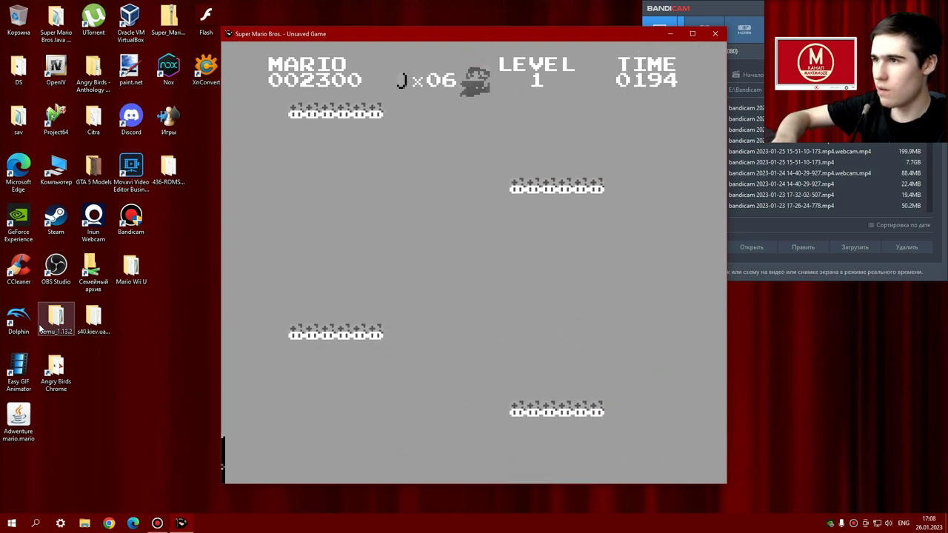
key("Right")
key("space")
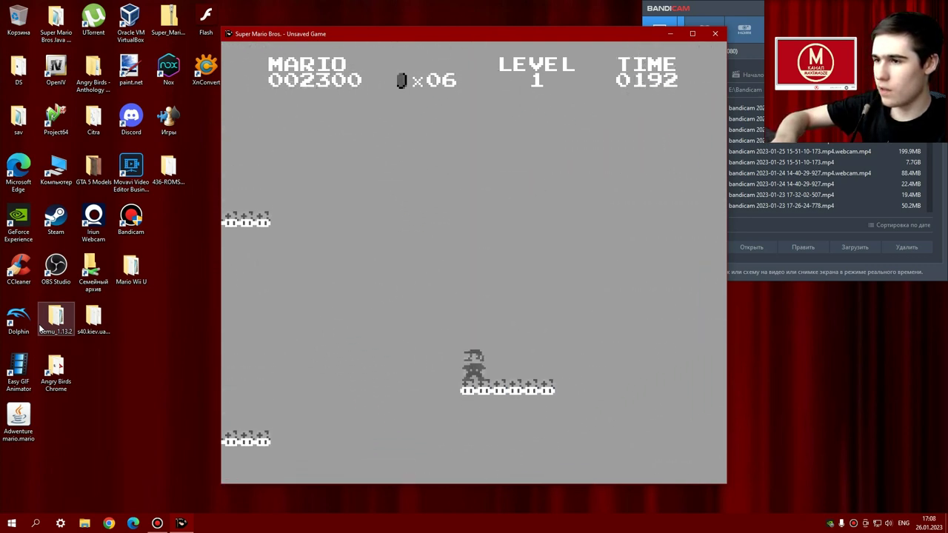
Cross the remaining moving platforms and the balance lifts, finish the level, and close the test.
key("space")
key("Right")
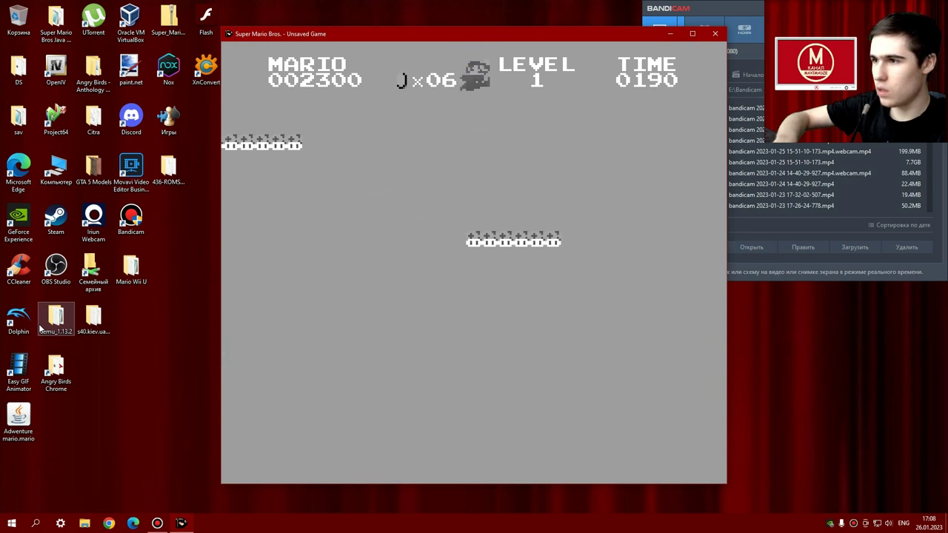
key("Right")
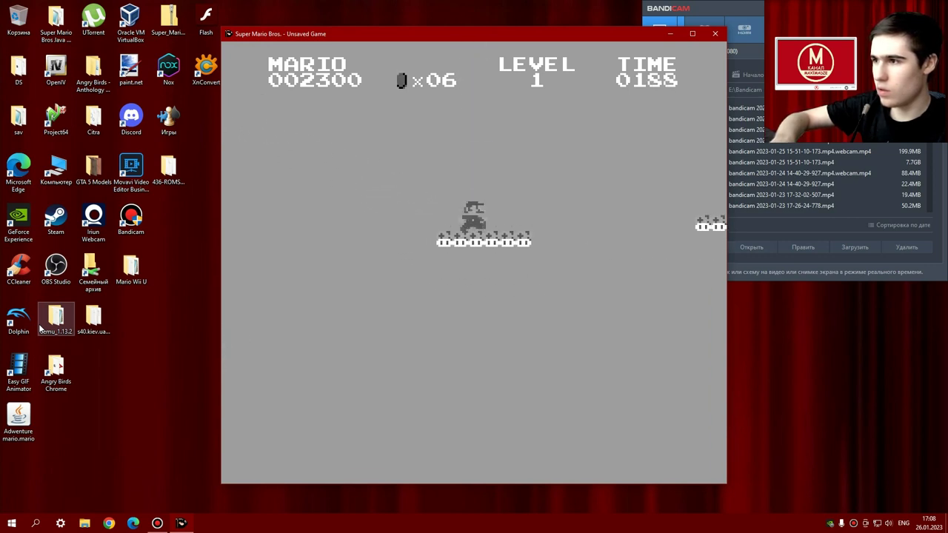
key("Right")
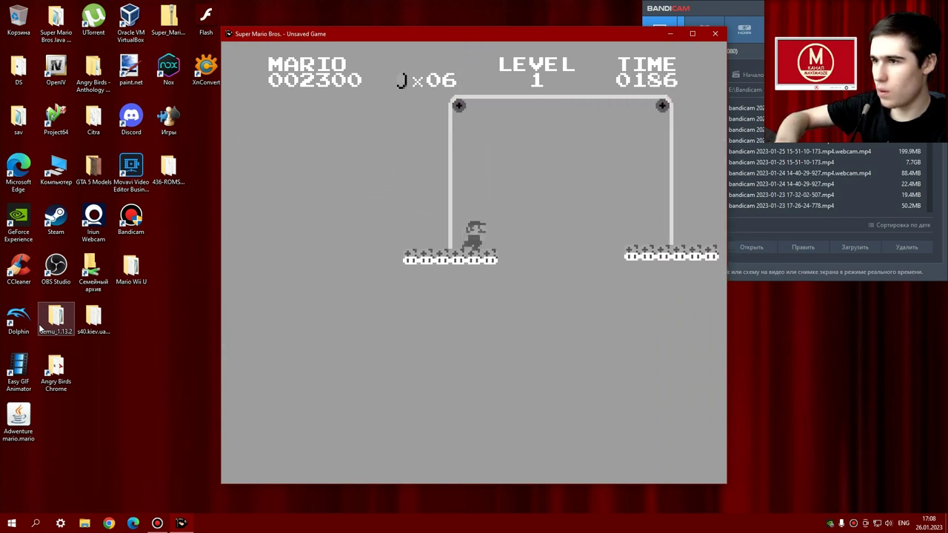
key("space")
key("Right")
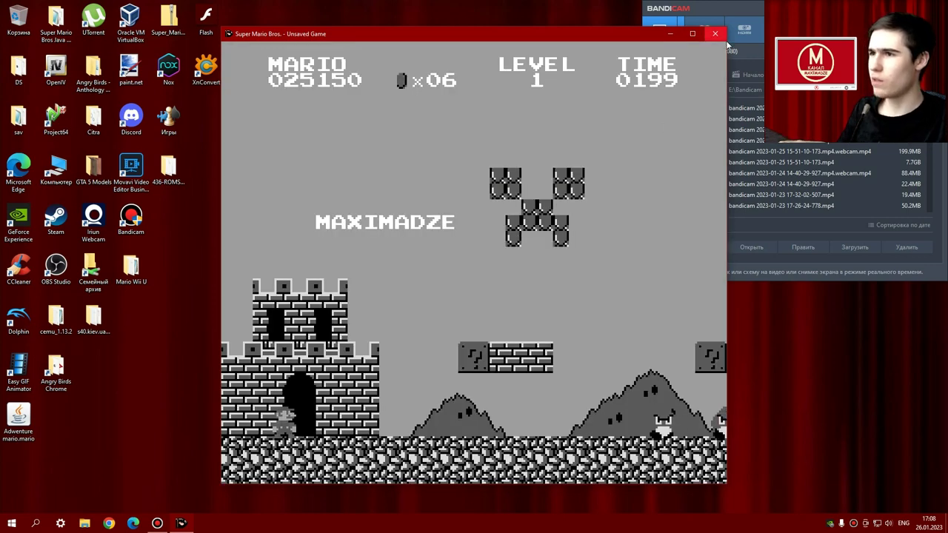
key("Escape")
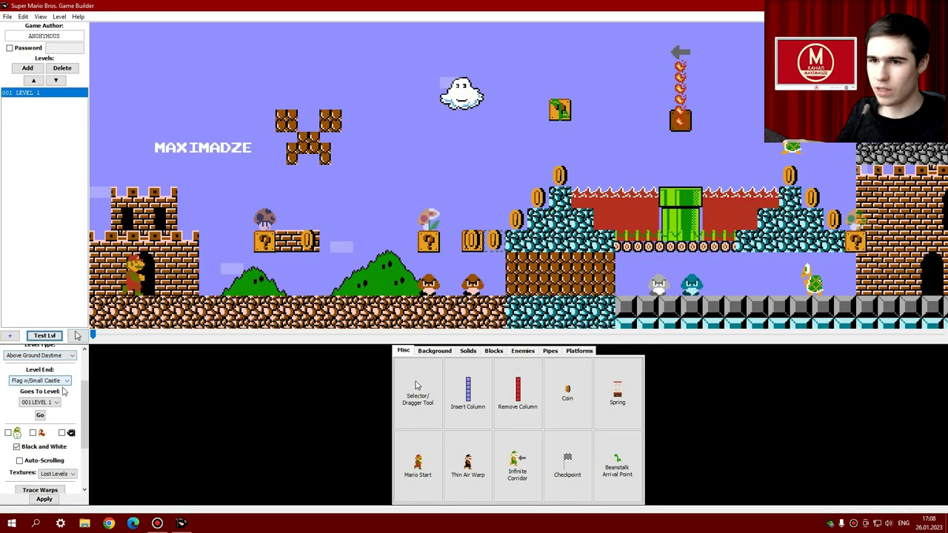
Turn off Black and White, apply the Original textures to level 001, and check the restyled blocks.
left_click(63, 483)
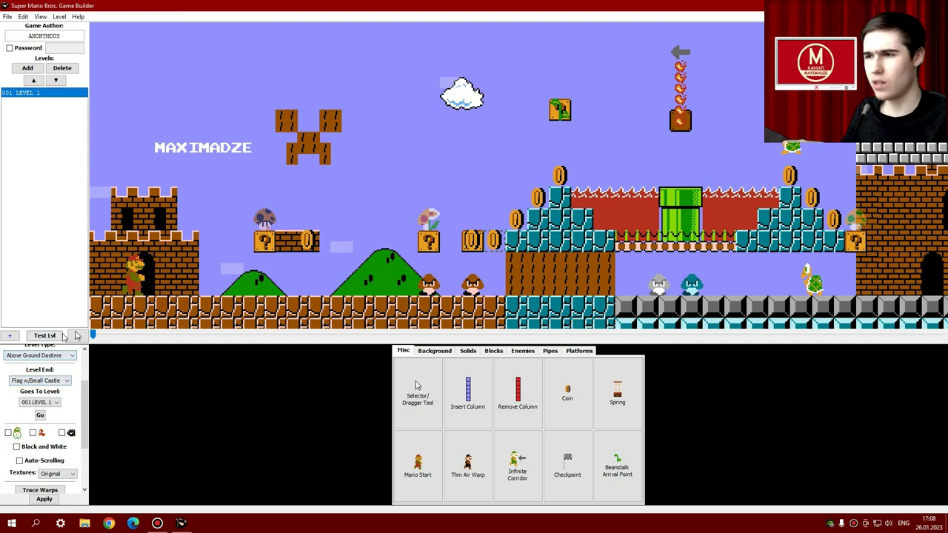
scroll(603, 155, "right", 10)
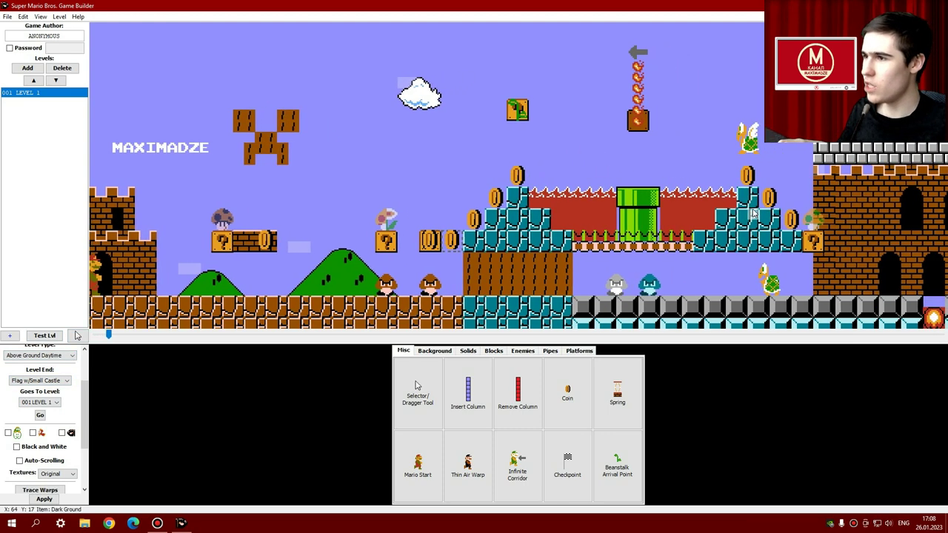
key("Right")
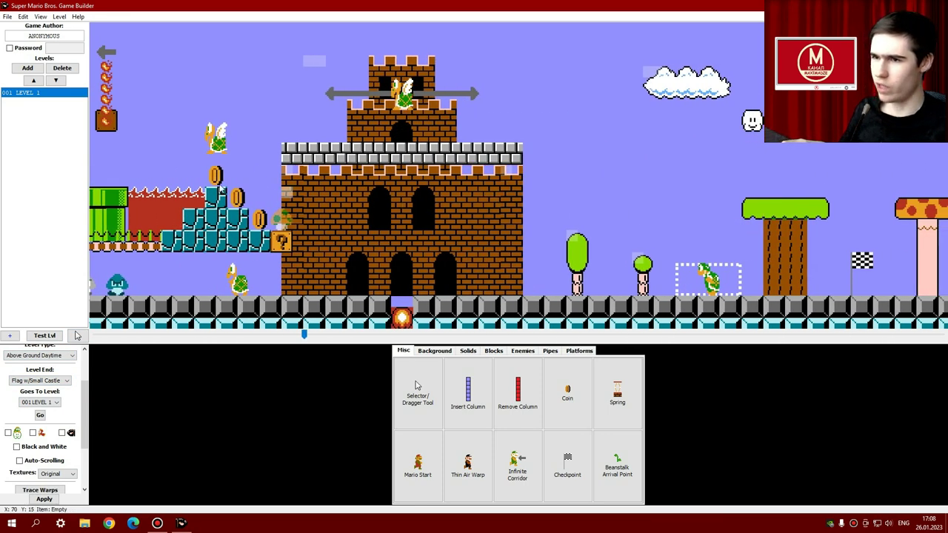
key("Left")
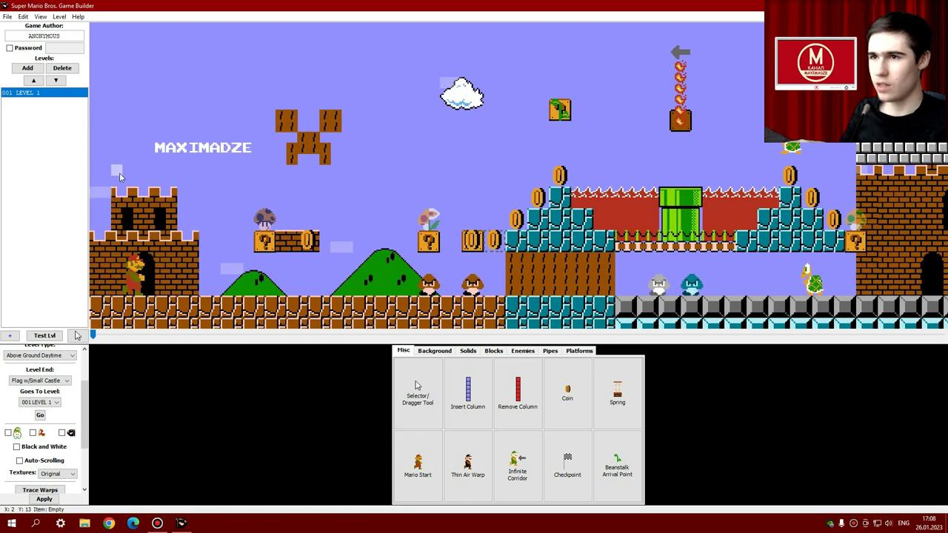
left_click(10, 336)
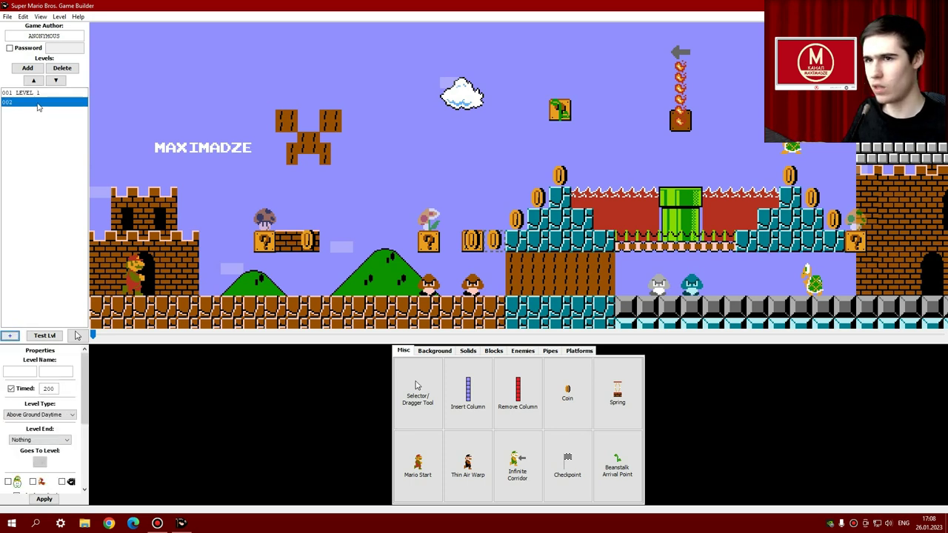
left_click(63, 68)
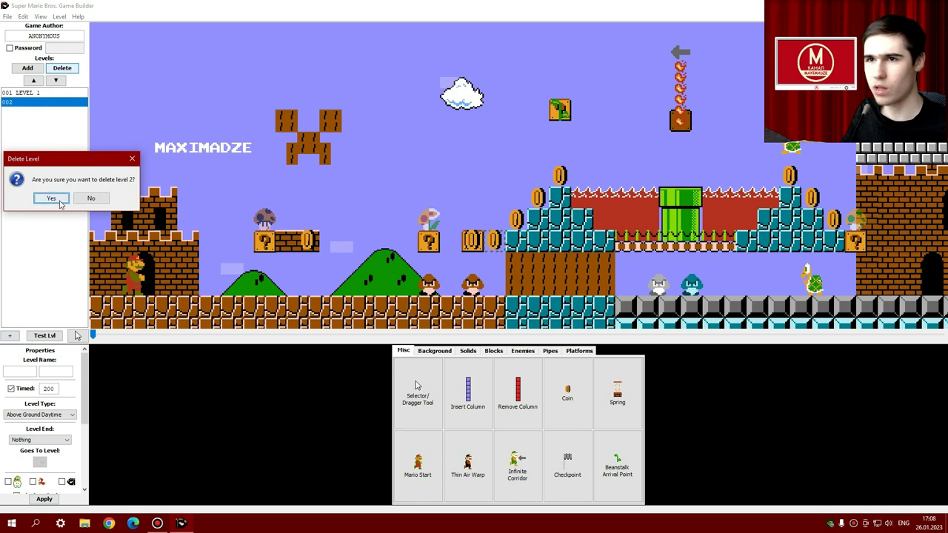
left_click(58, 200)
Add a second level and widen it considerably by inserting empty columns.
left_click(28, 68)
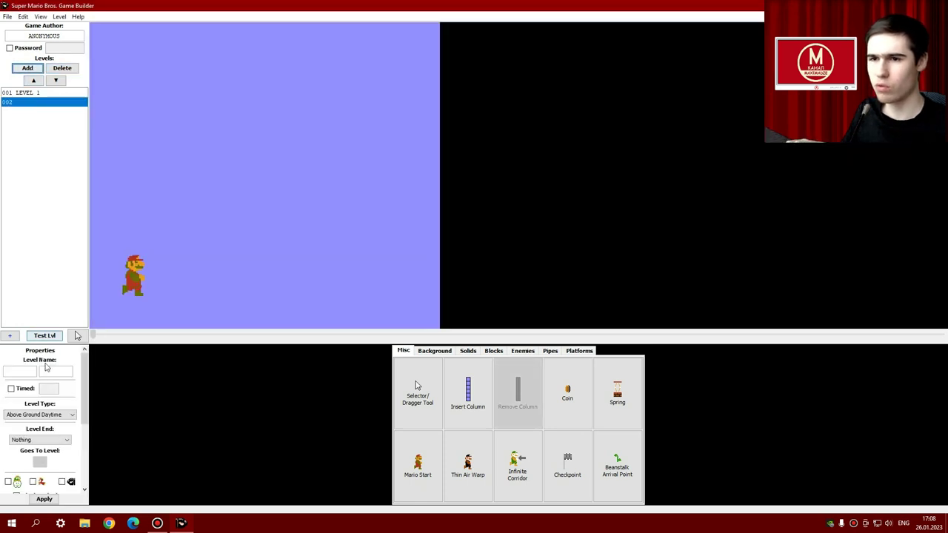
left_click(463, 381)
left_click_drag(407, 260, 754, 271)
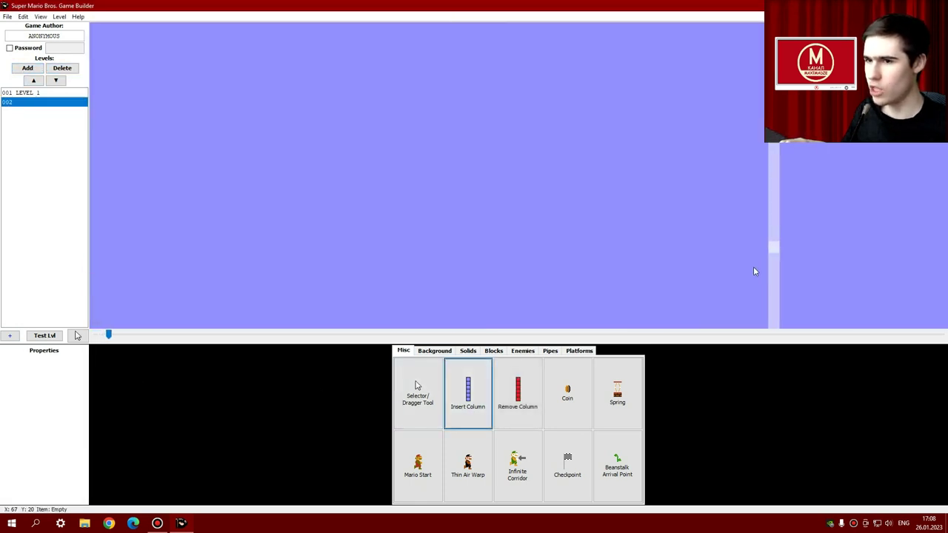
Lay a long Cloud Ground floor along the bottom of level 002, starting beneath Mario.
left_click(468, 350)
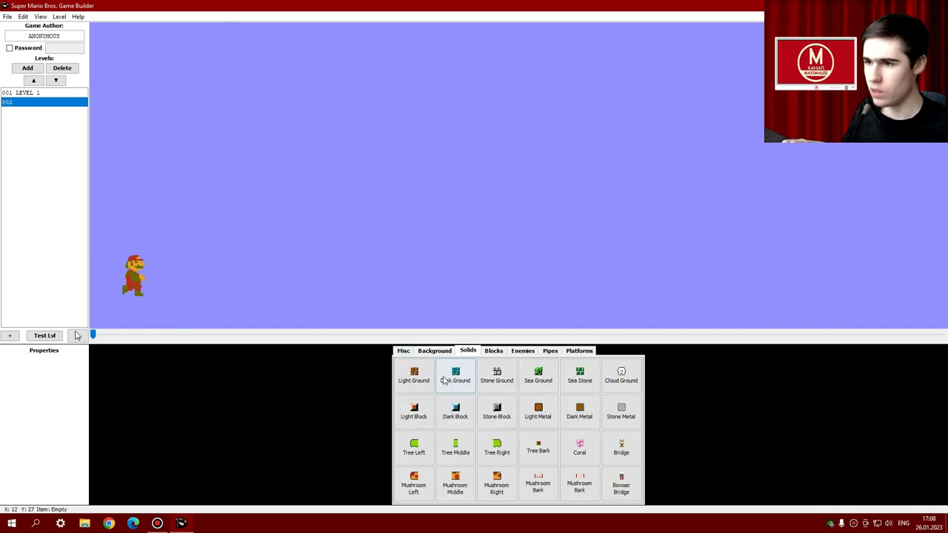
left_click(621, 376)
mouse_move(98, 306)
left_mouse_down()
mouse_move(910, 295)
mouse_move(875, 288)
left_mouse_up()
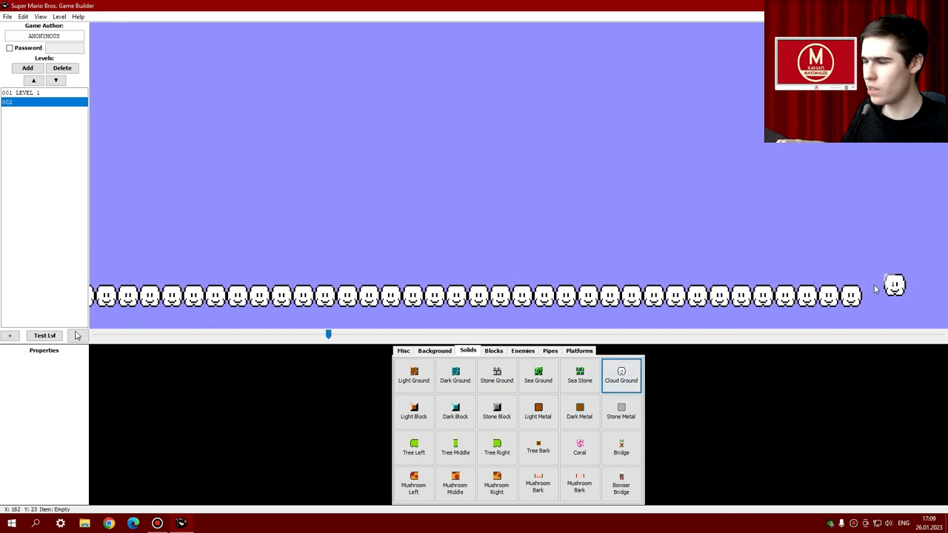
Place two Beanstalk Arrival Points in the cloud floor, one just past Mario's start and one farther along the level.
left_click(404, 350)
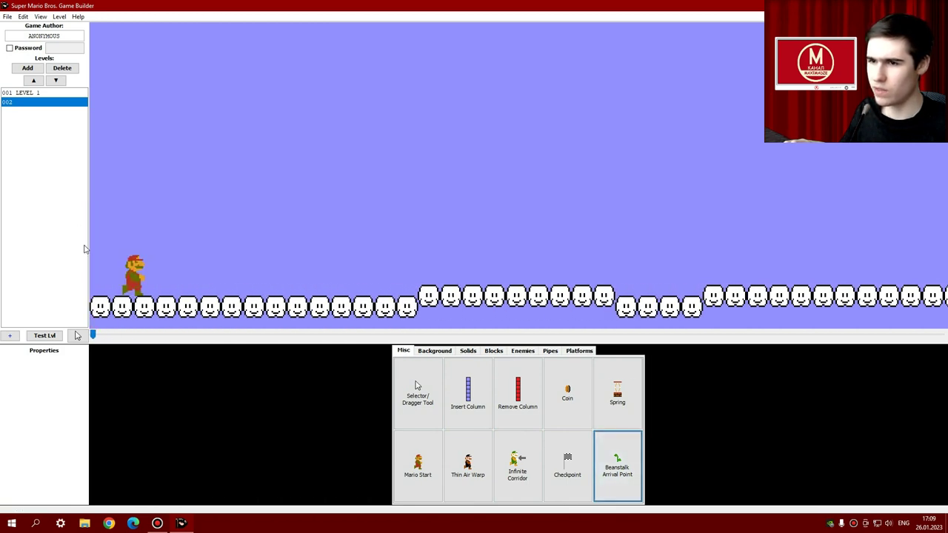
left_click(188, 311)
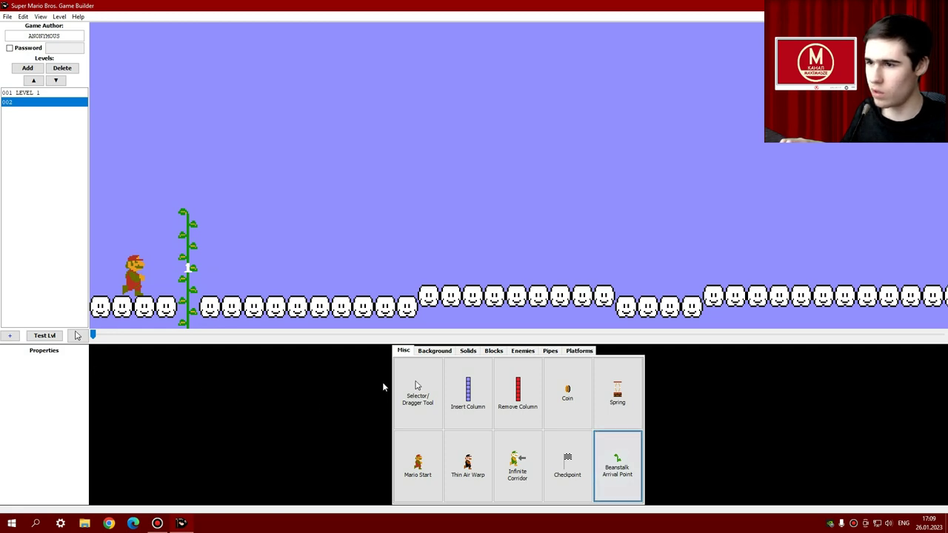
left_click(417, 392)
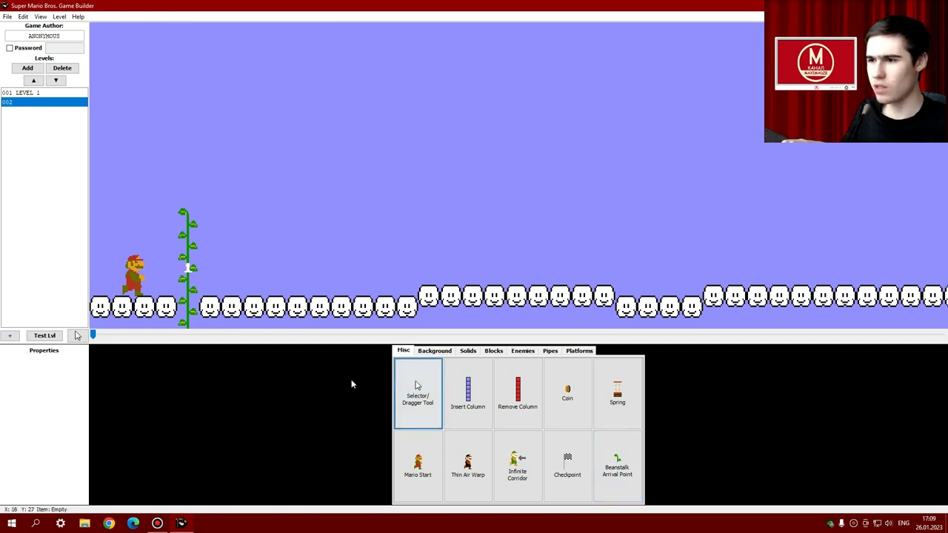
left_click(617, 468)
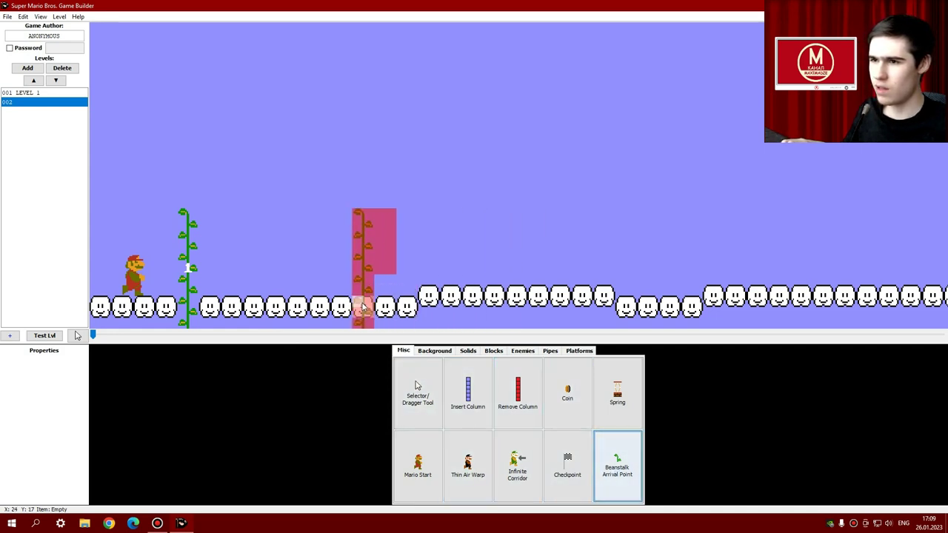
left_click(417, 385)
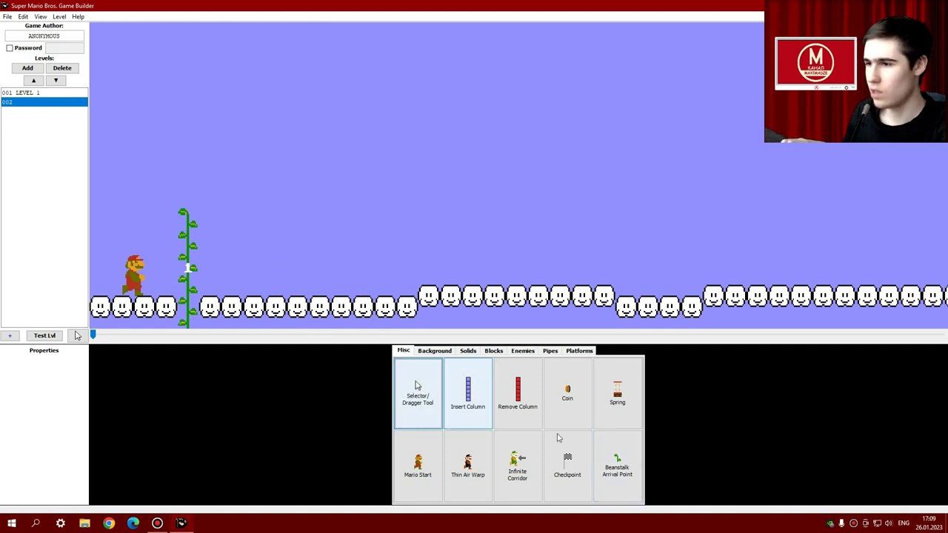
left_click(617, 458)
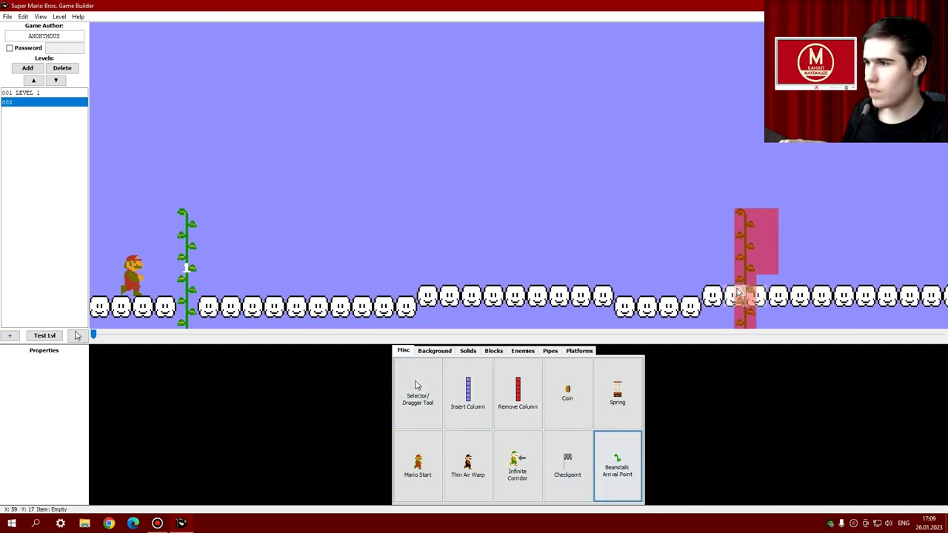
left_click(729, 296)
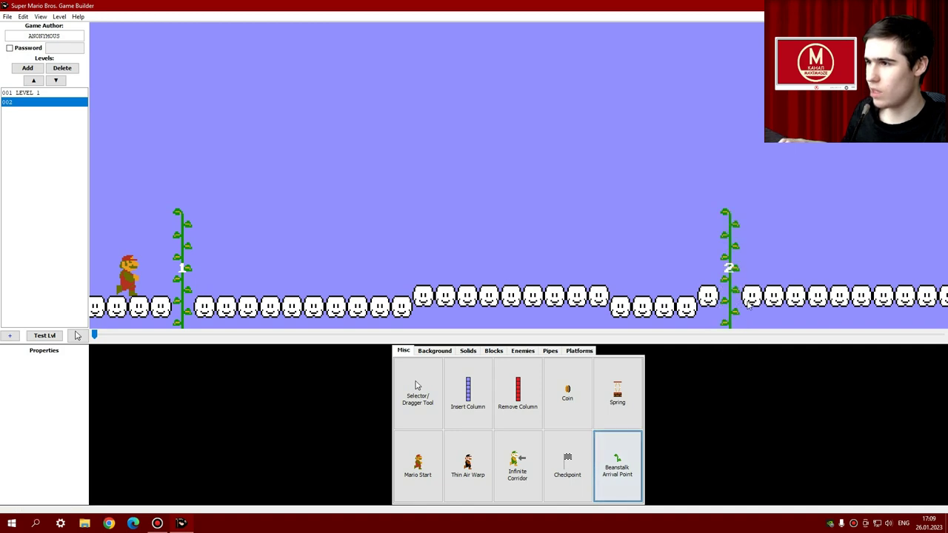
Place an upward-facing pipe on the raised clouds between the two beanstalks and enable Can Be Warped To for it.
left_click(549, 352)
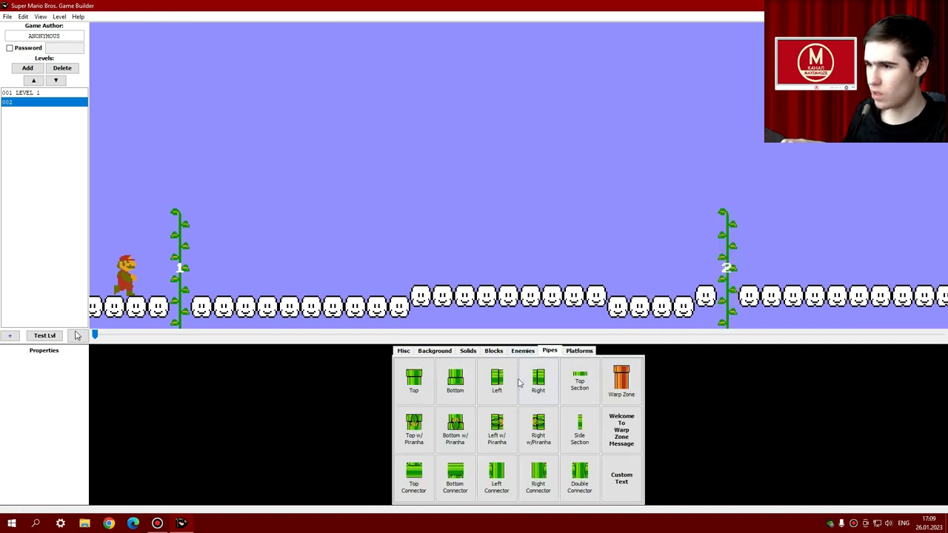
left_click(413, 386)
left_click(497, 263)
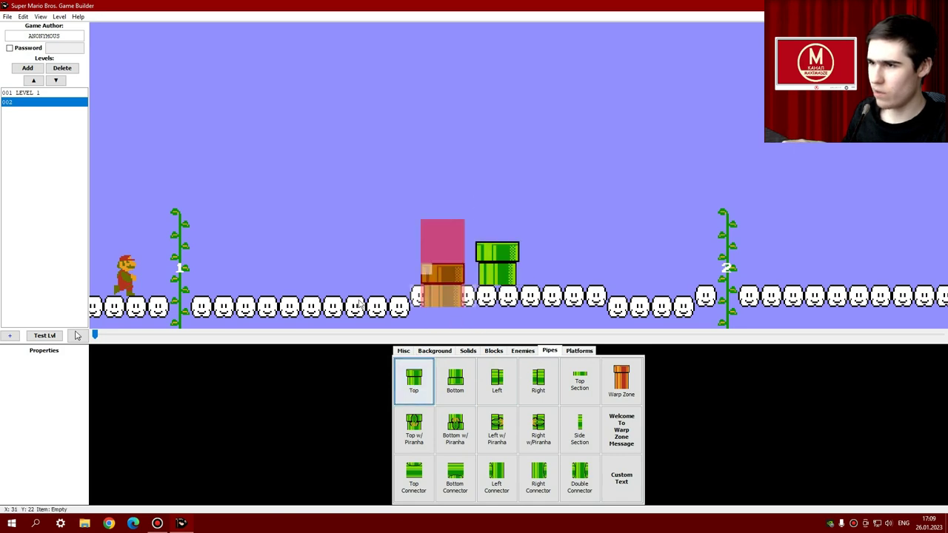
left_click(78, 336)
left_click(502, 258)
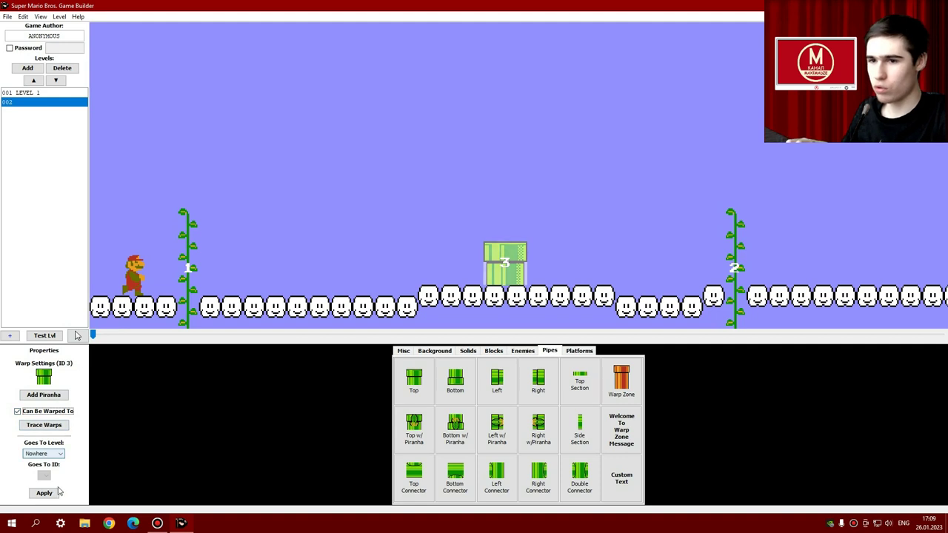
Set the first half of level 002's name to BONUS and apply it.
left_click(43, 105)
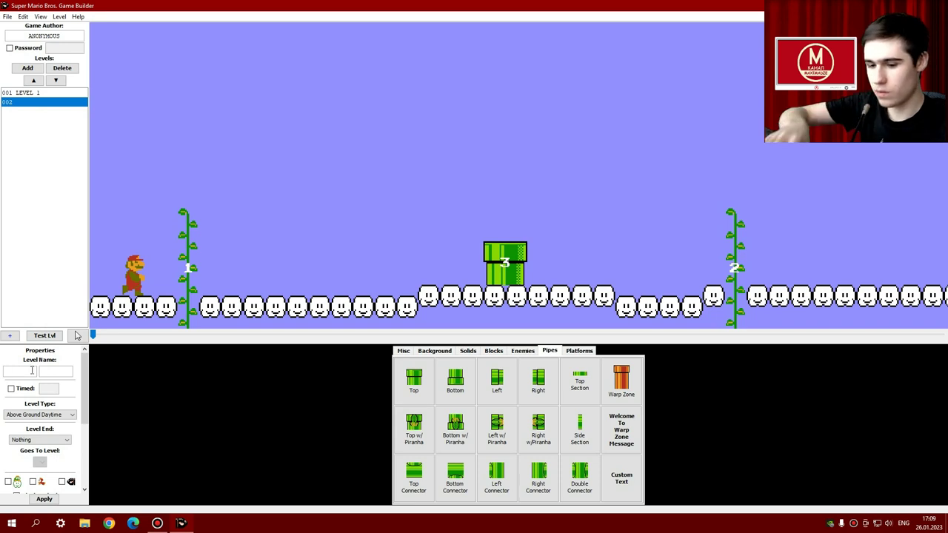
type("BO")
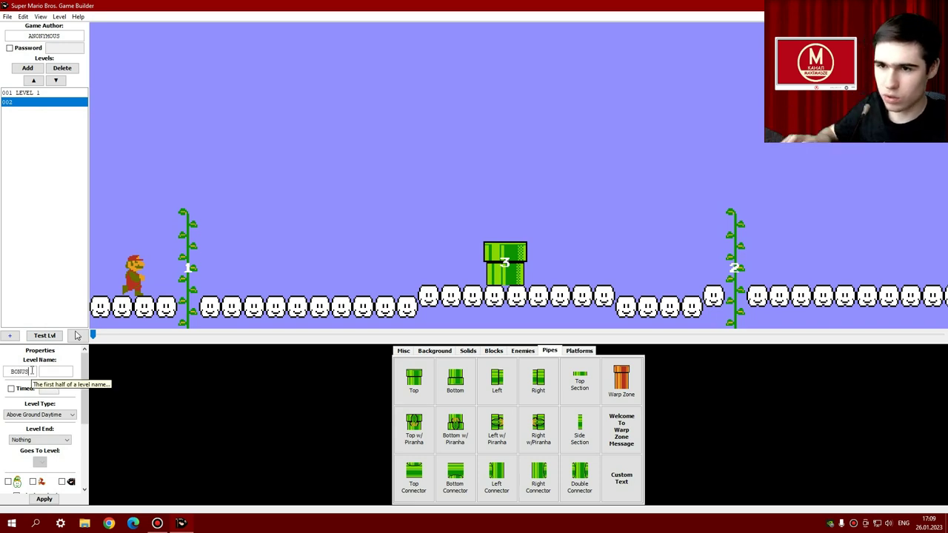
type("NUS")
left_click(44, 499)
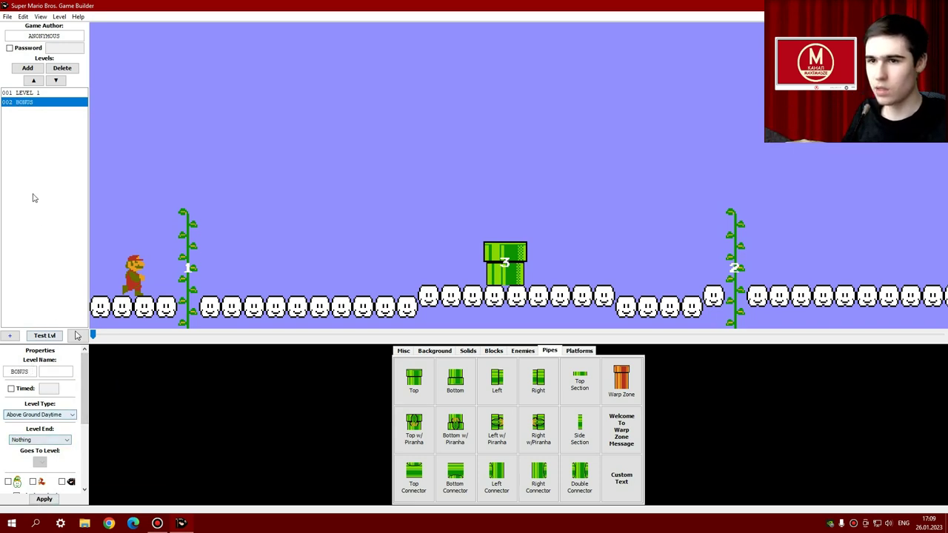
Make the beanstalk block in level 001 lead to 002 BONUS at arrival ID 1 (x:8 y:17).
left_click(54, 93)
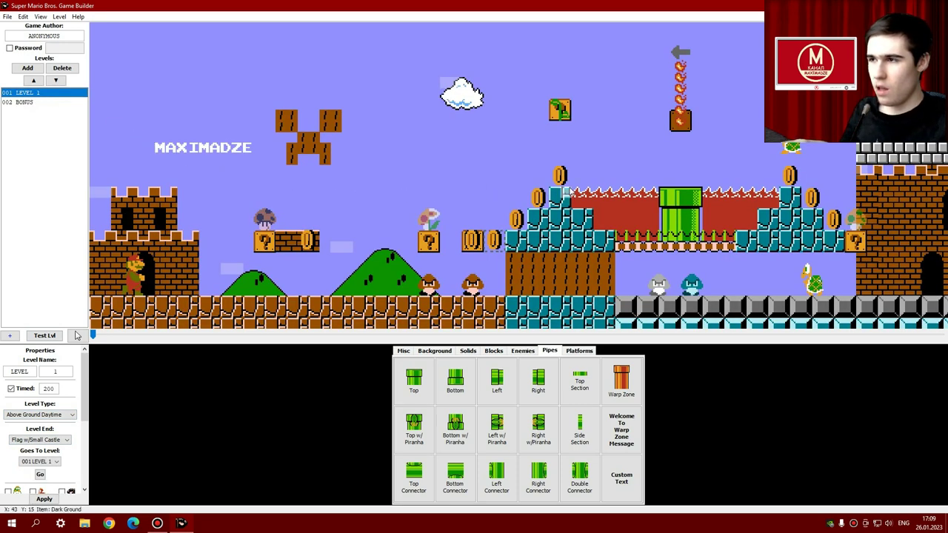
left_click(566, 111)
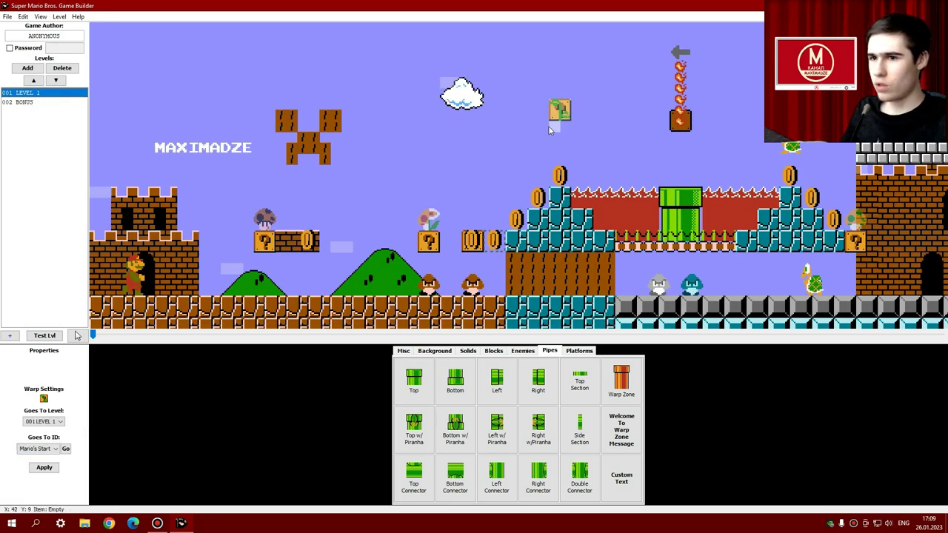
left_click(44, 422)
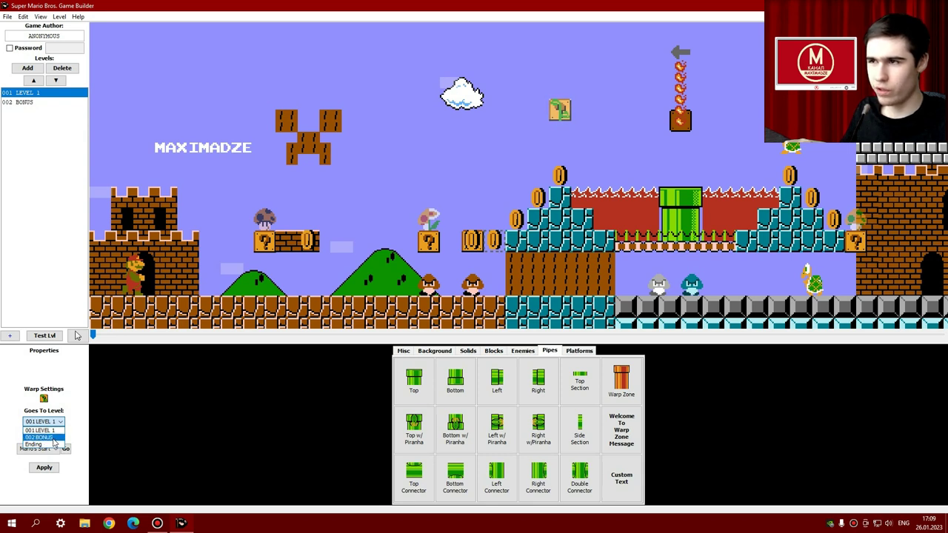
left_click(54, 437)
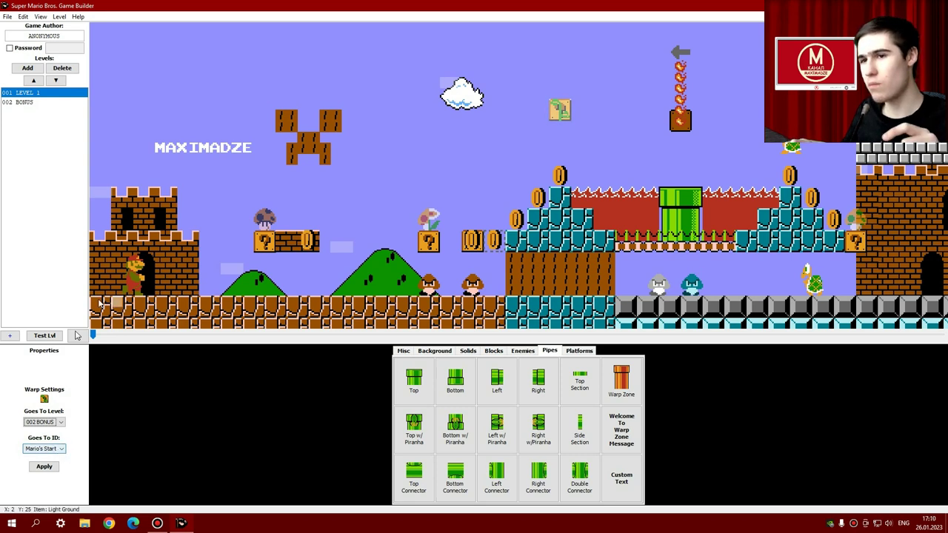
left_click(55, 449)
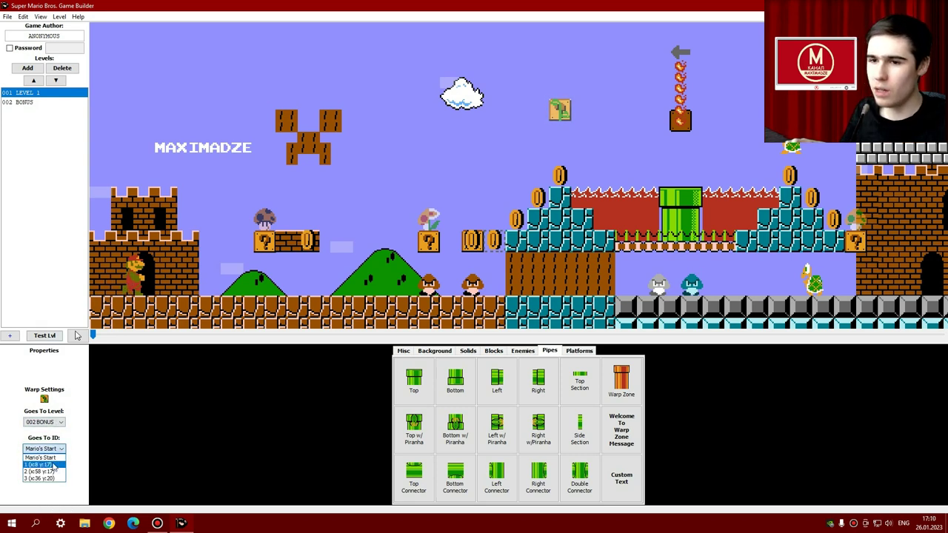
left_click(48, 466)
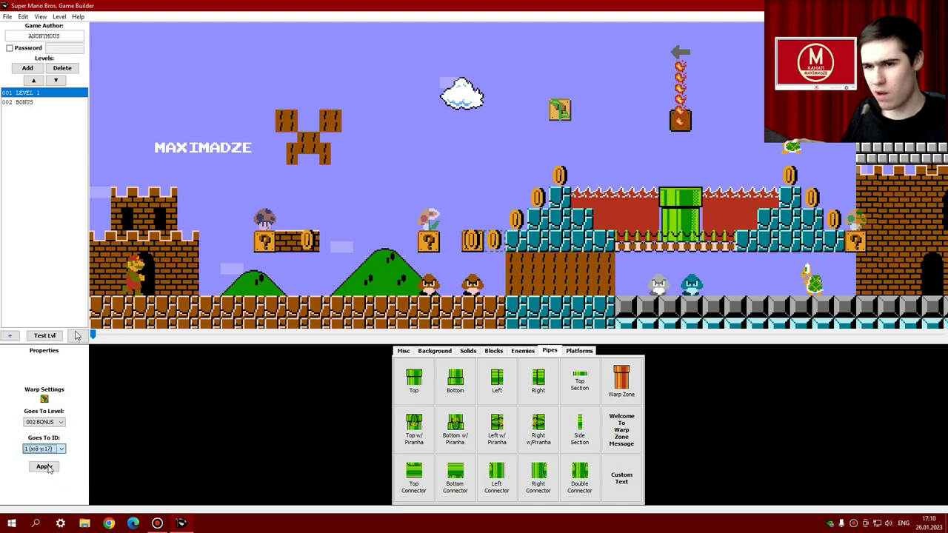
left_click(49, 467)
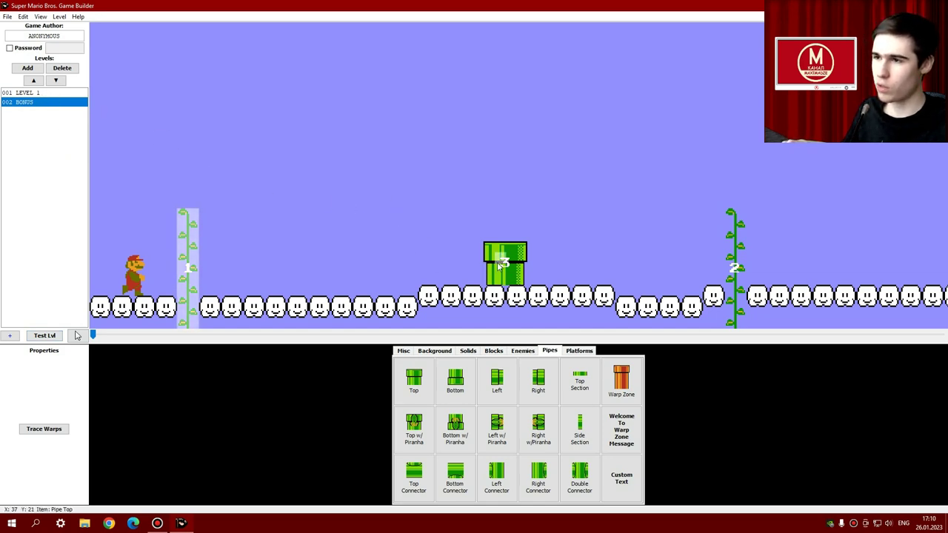
left_click_drag(92, 335, 94, 334)
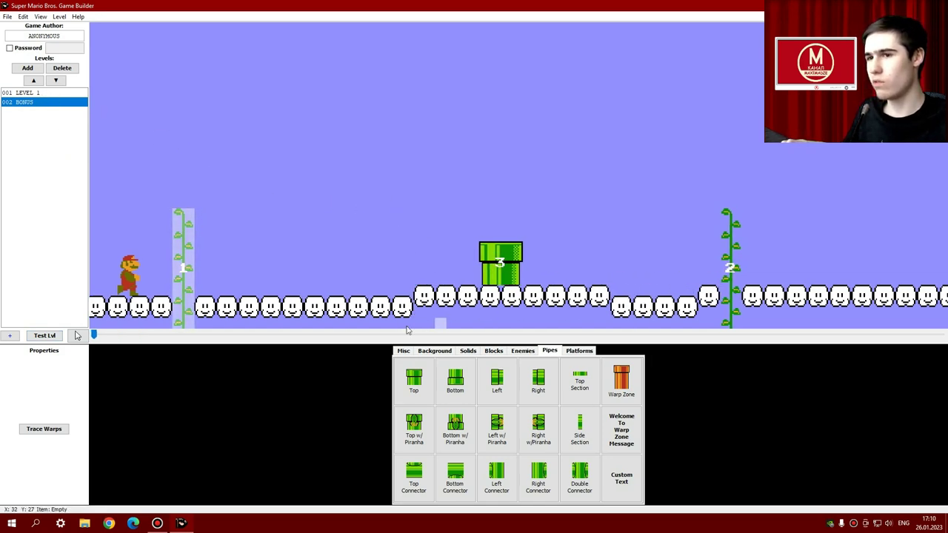
scroll(198, 334, "up", 1)
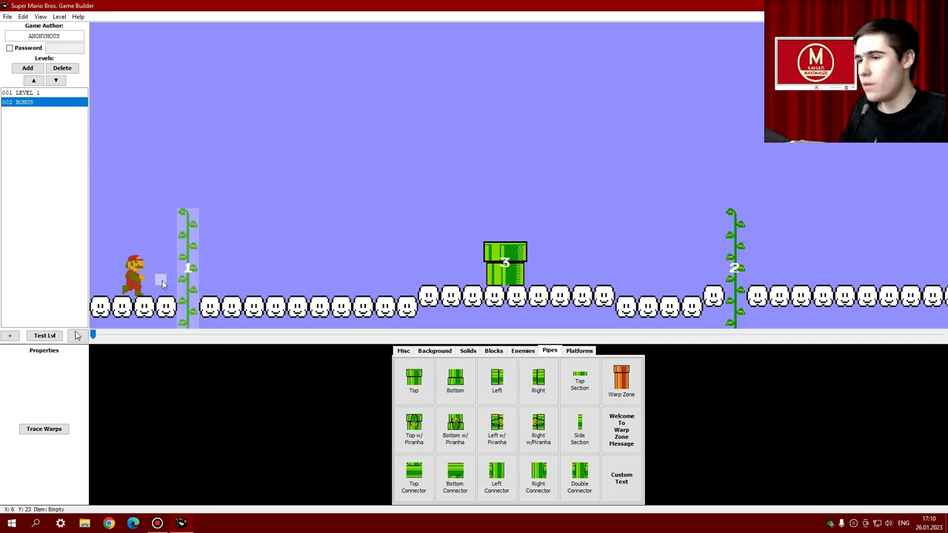
scroll(889, 266, "down", 5)
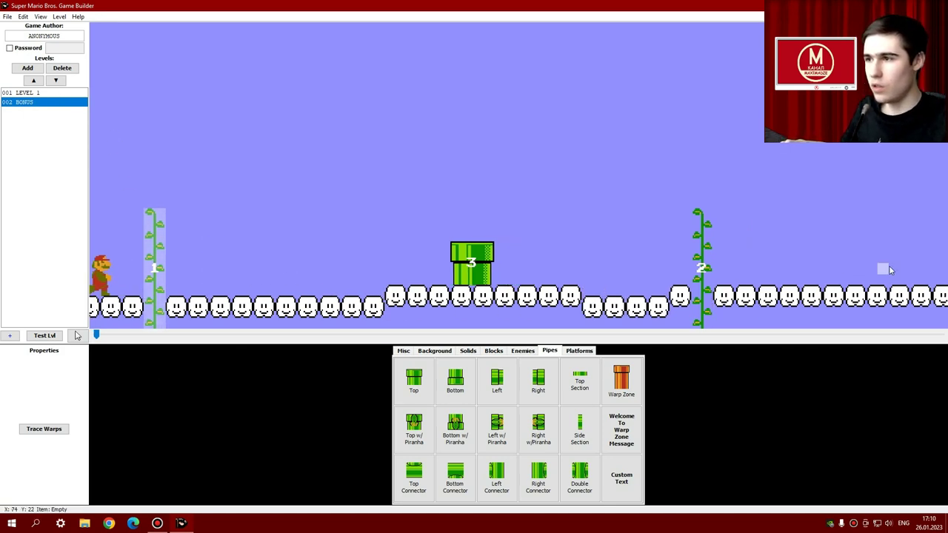
left_click(29, 95)
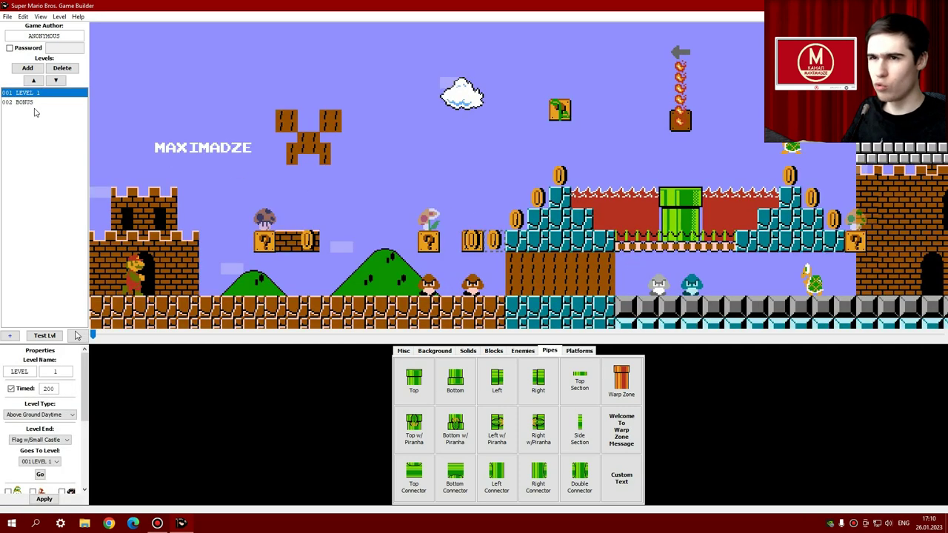
Erase a long stretch of Cloud Ground from the far end of the BONUS level's floor.
left_click(33, 104)
mouse_move(939, 321)
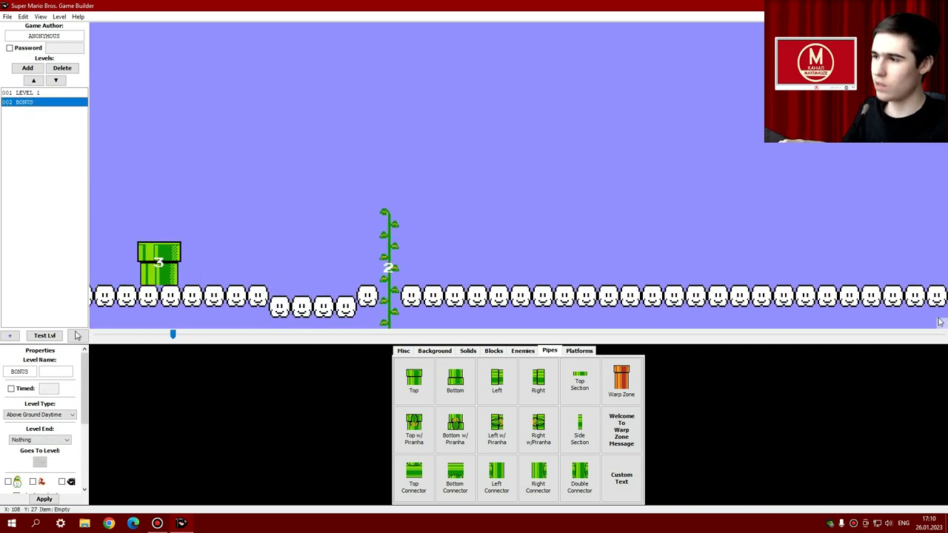
scroll(939, 322, "down", 15)
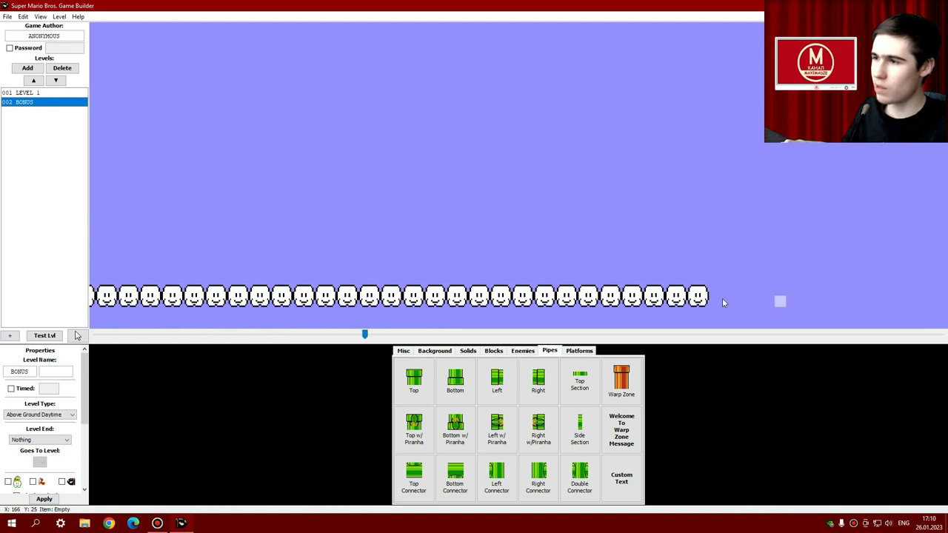
right_click_drag(724, 303, 170, 292)
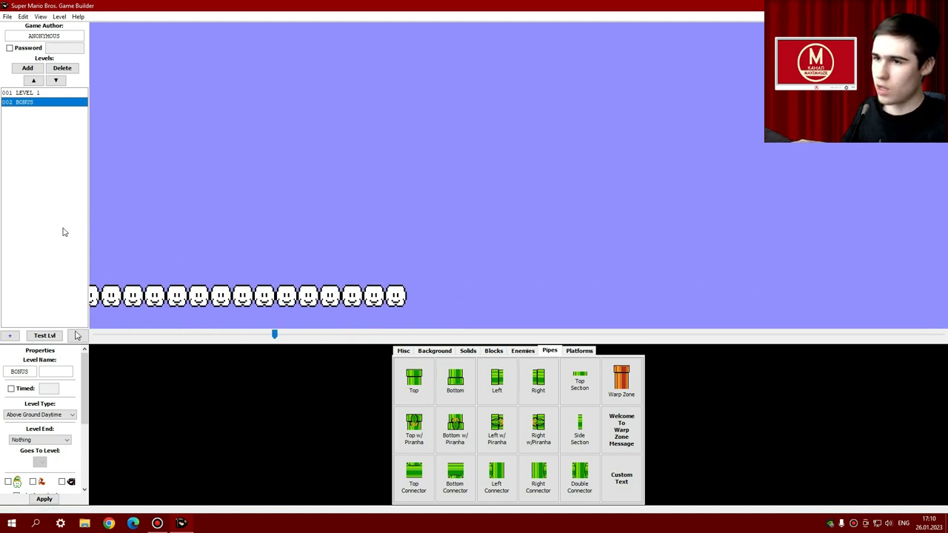
Place a Thin Air Warp in level 001 at x:122 y:2, high above the checkpoint flag.
scroll(370, 232, "up", 4)
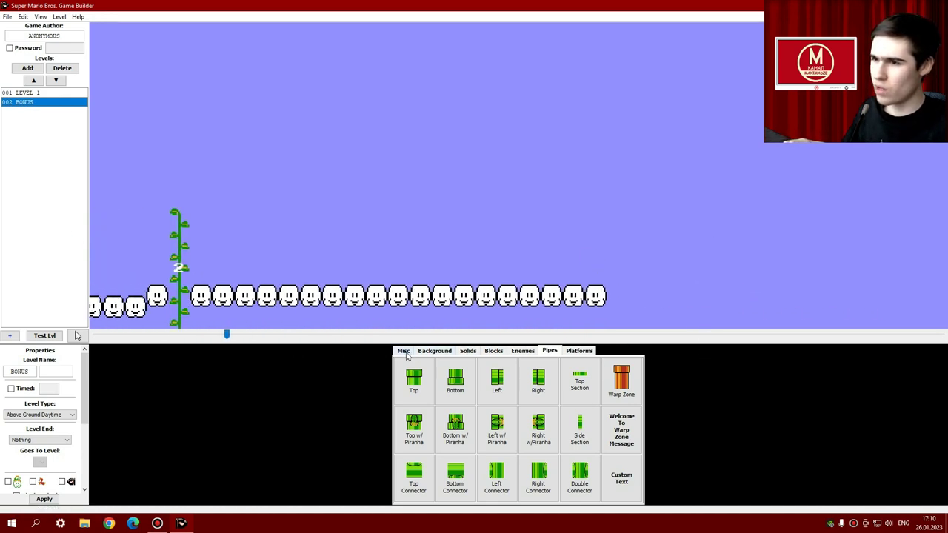
scroll(174, 226, "up", 2)
left_click(26, 93)
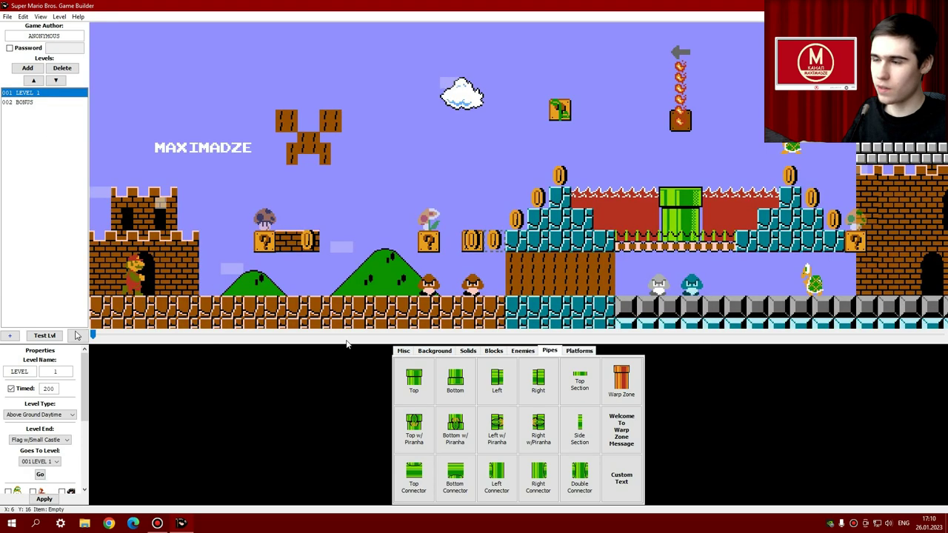
left_click(404, 351)
left_click(477, 464)
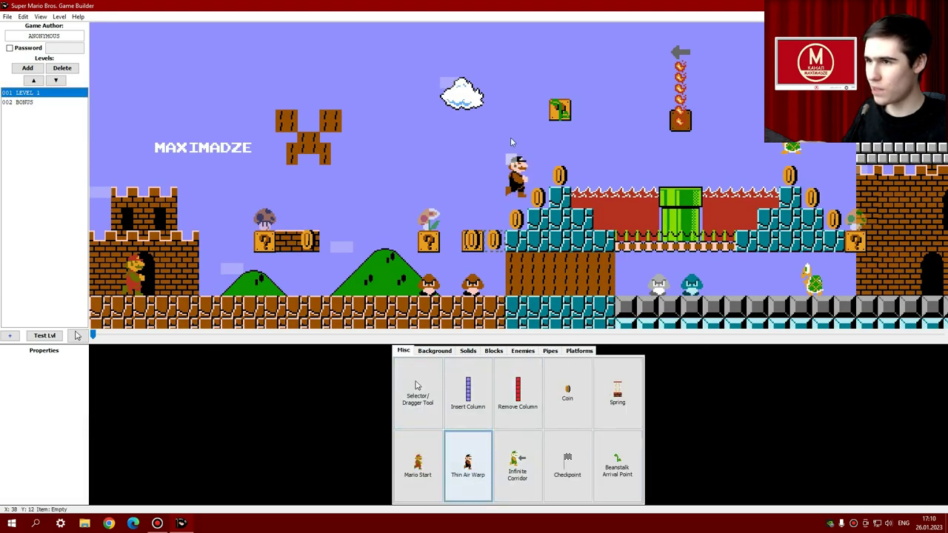
scroll(497, 170, "down", 15)
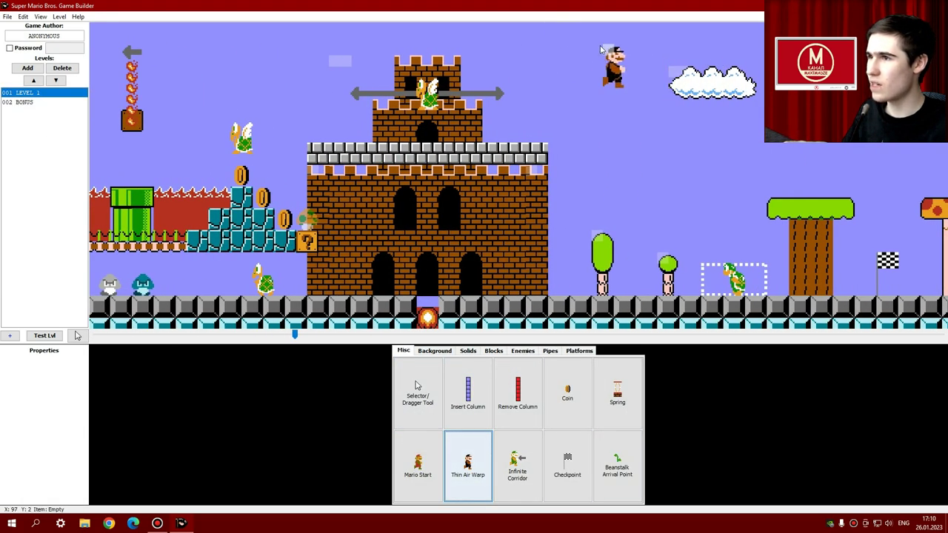
scroll(602, 49, "down", 5)
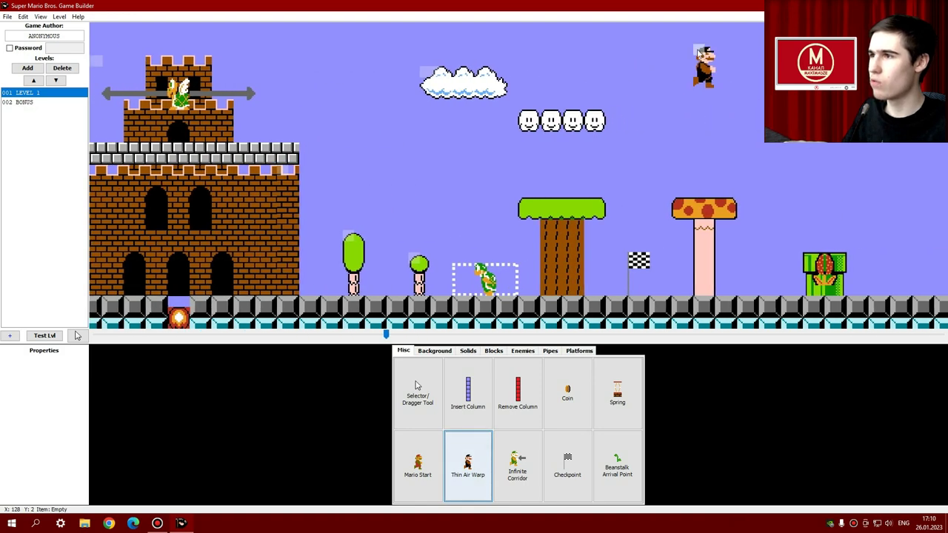
left_click(631, 54)
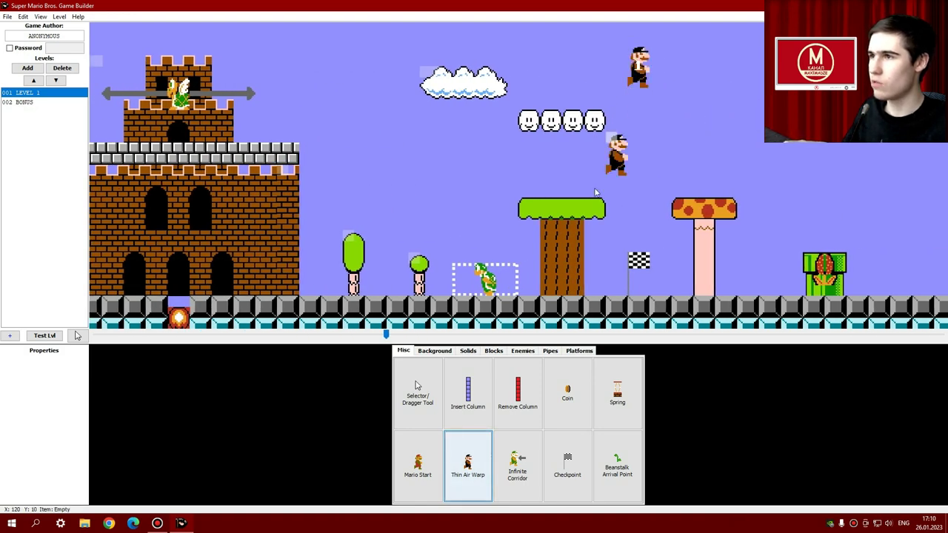
scroll(174, 310, "up", 1)
scroll(175, 310, "up", 1)
Set the background color of the Podoboo in the floor gap below the large castle to Blank.
left_click(75, 338)
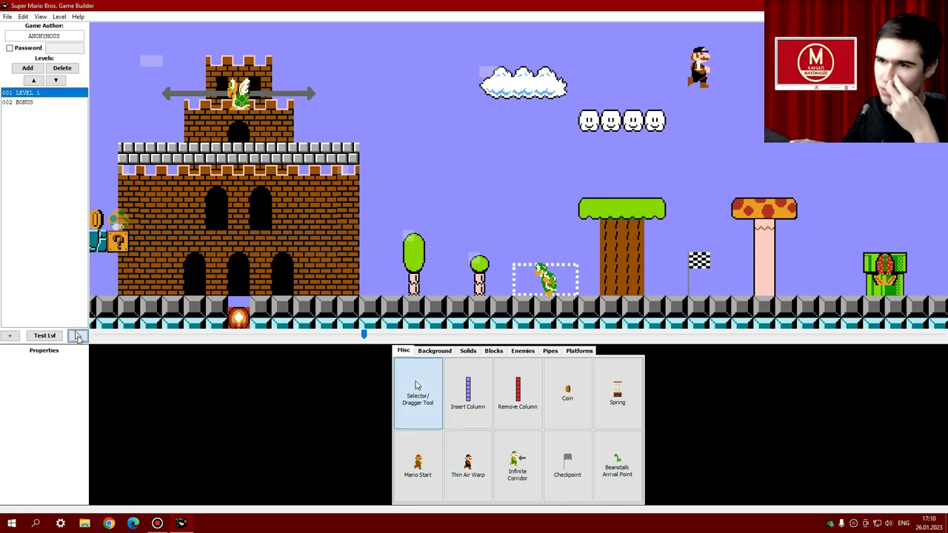
scroll(239, 313, "up", 2)
left_click(318, 317)
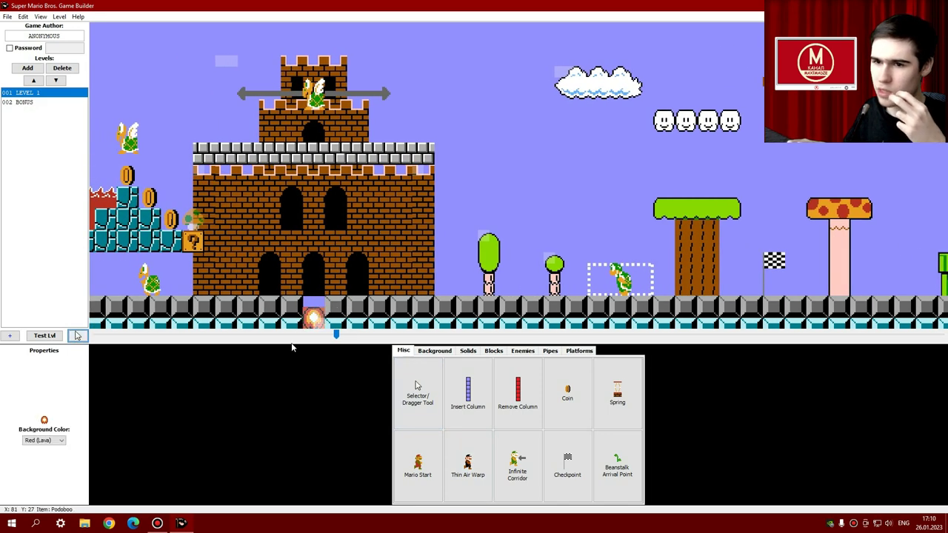
left_click(51, 441)
left_click(53, 467)
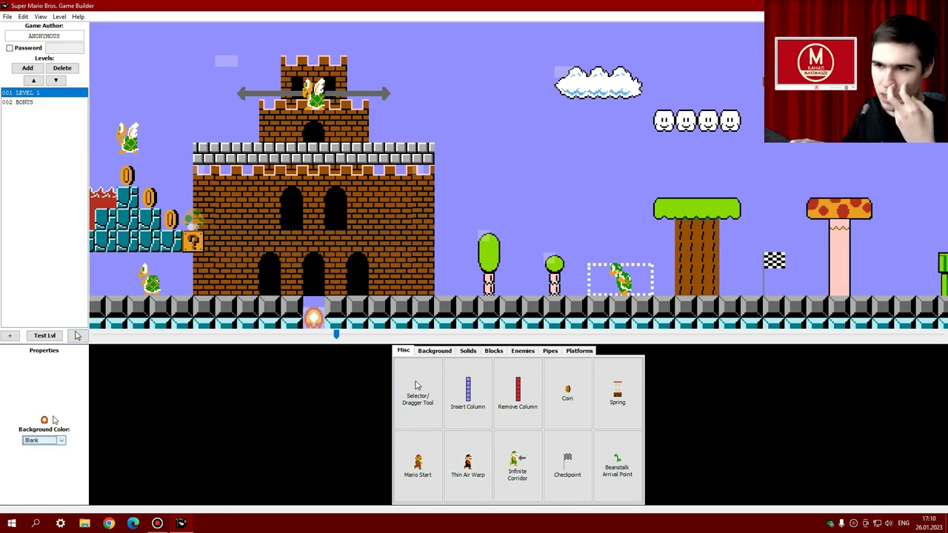
left_click(77, 337)
scroll(266, 251, "up", 5)
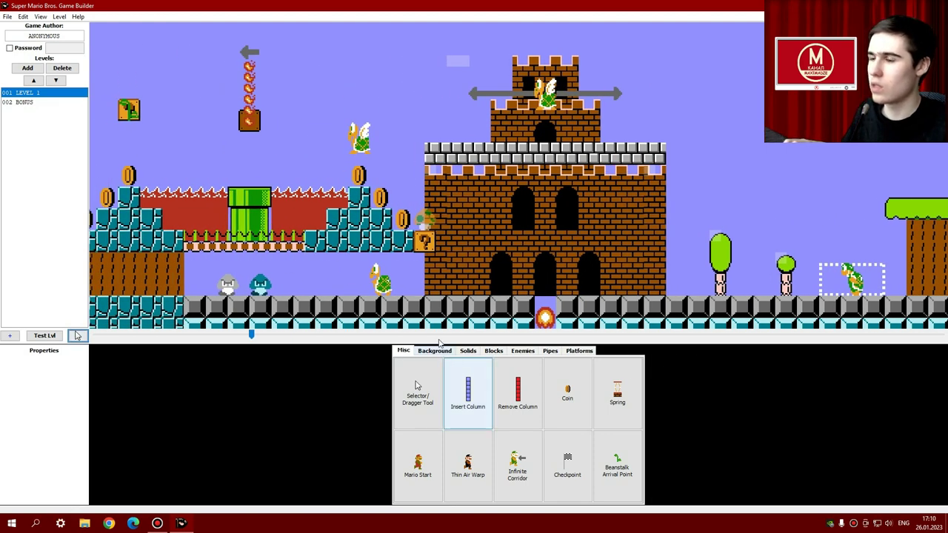
scroll(117, 145, "up", 10)
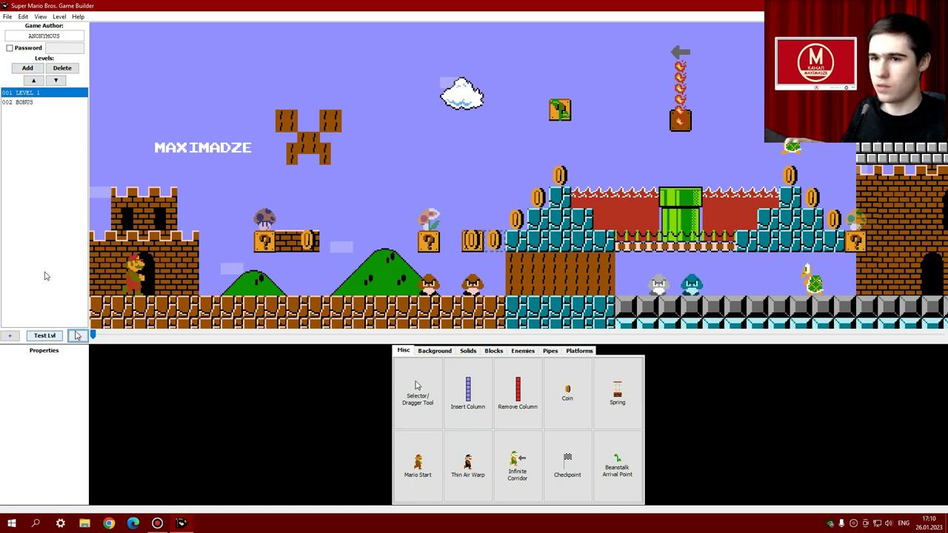
Make falling below the screen in the BONUS level lead to 001 LEVEL 1 at ID 1 (x:122 y:2) and apply it.
left_click(29, 102)
scroll(59, 448, "down", 3)
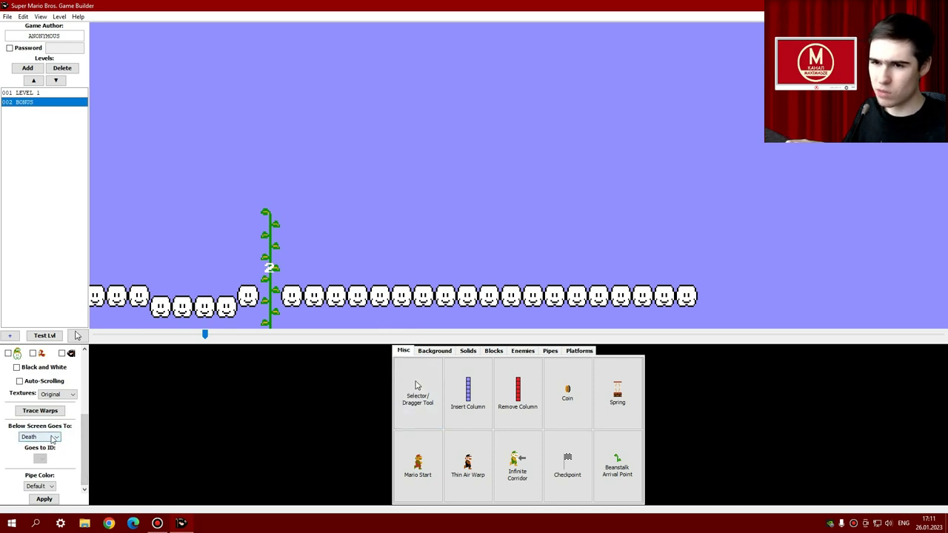
left_click(53, 439)
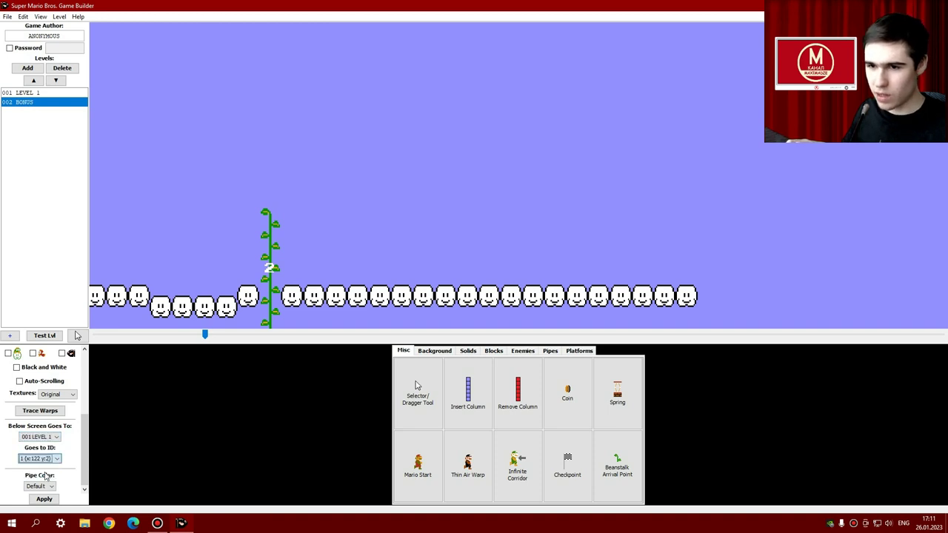
left_click(44, 500)
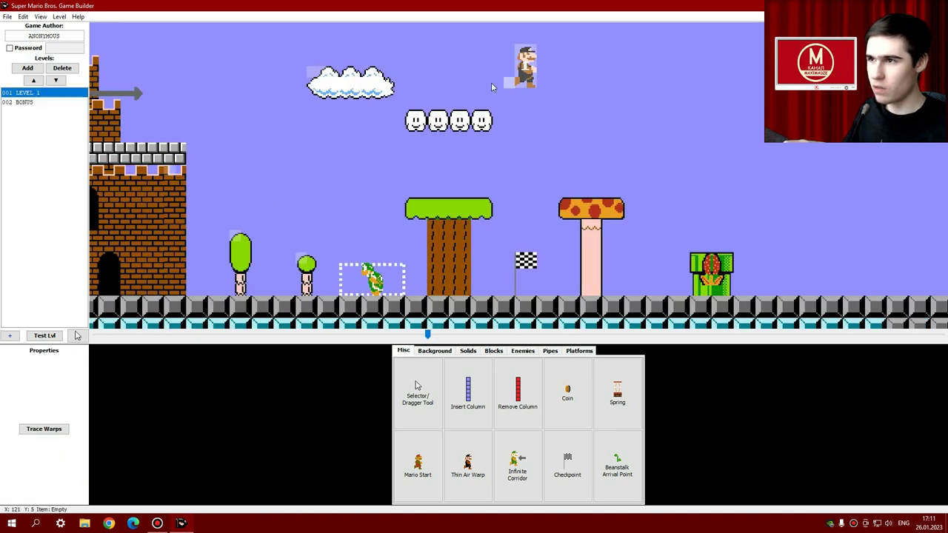
Trace the warps of level 001 and check the opening part of the BONUS level.
left_click(28, 102)
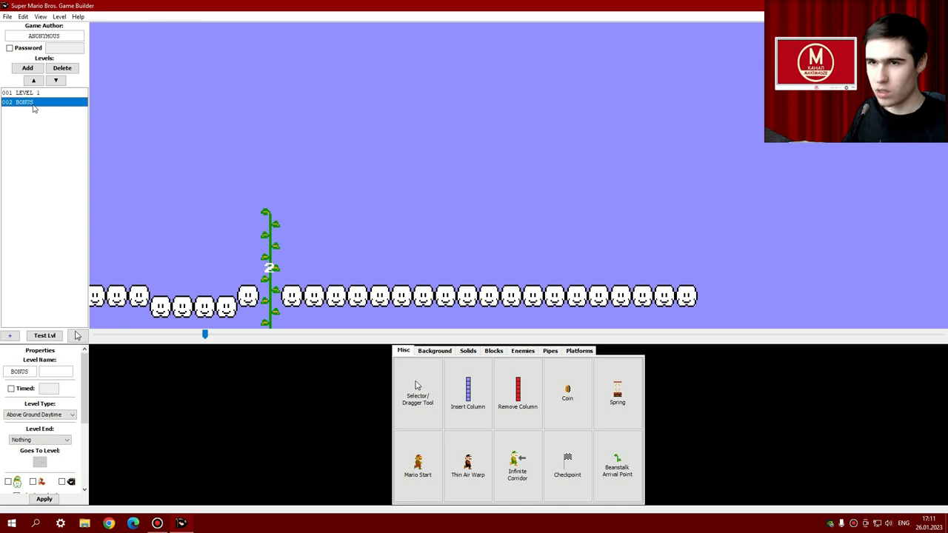
left_click(37, 95)
scroll(68, 440, "down", 4)
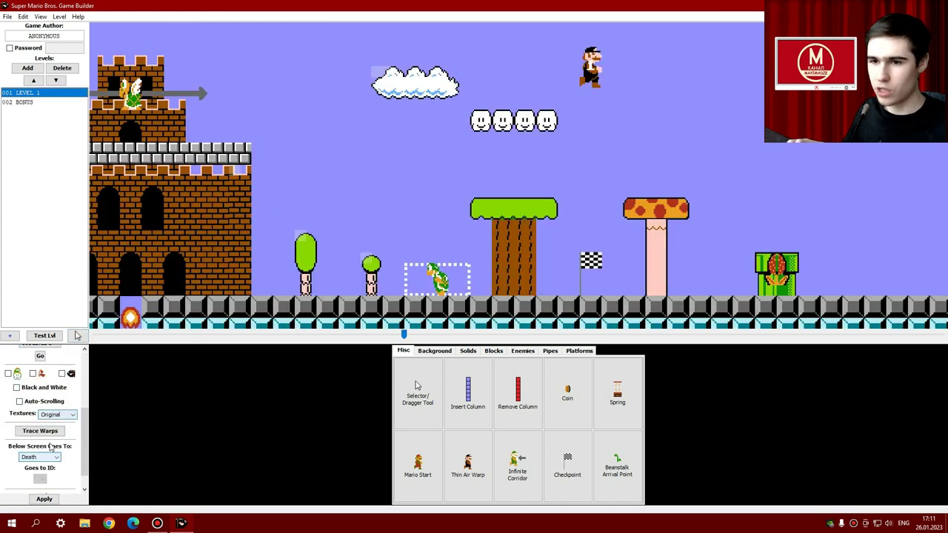
left_click(41, 431)
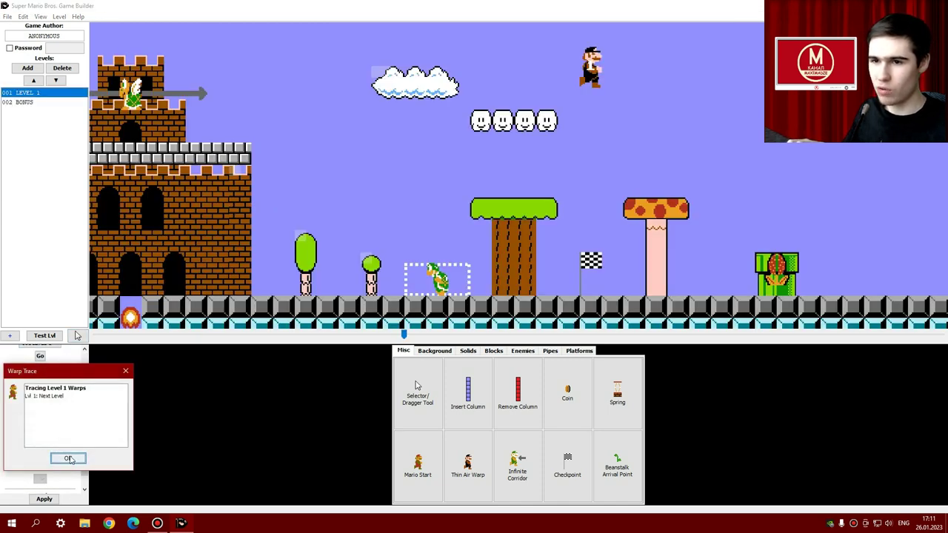
left_click(68, 458)
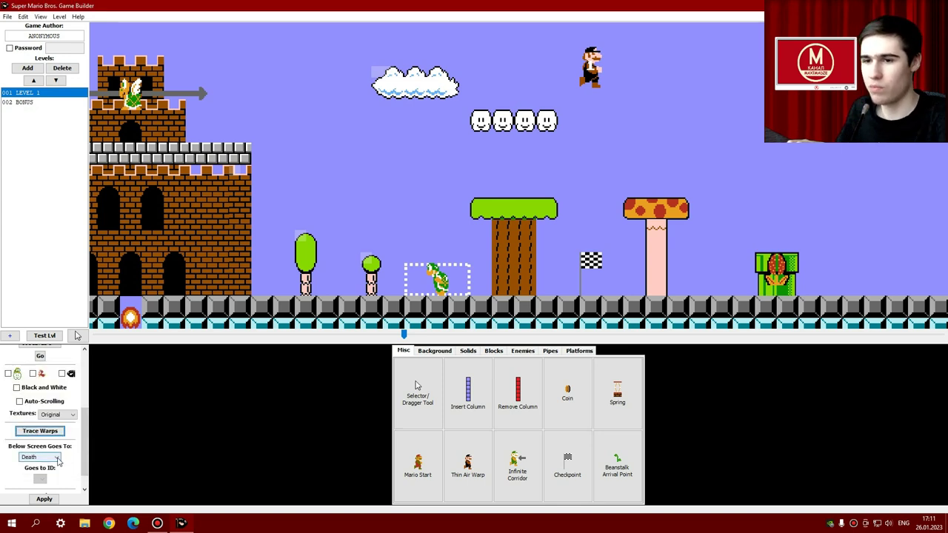
left_click(22, 102)
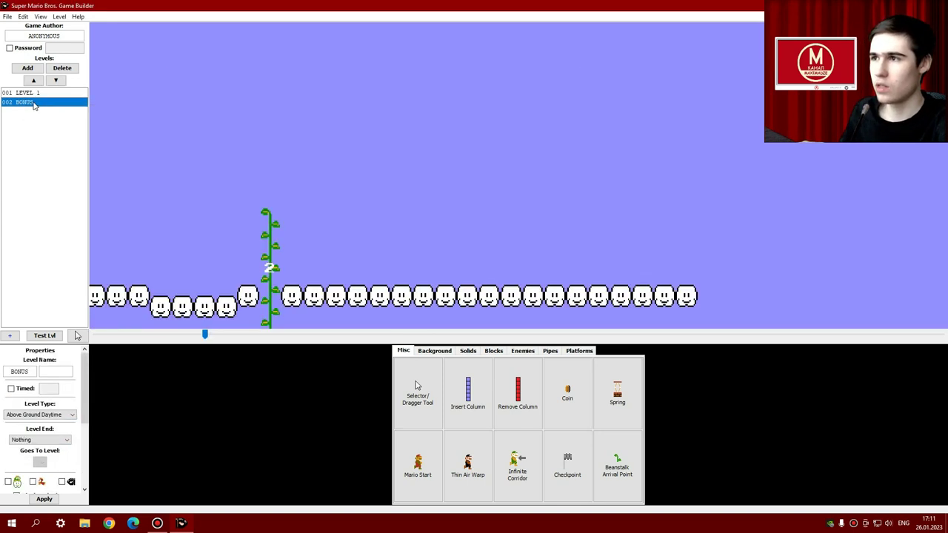
scroll(116, 226, "up", 10)
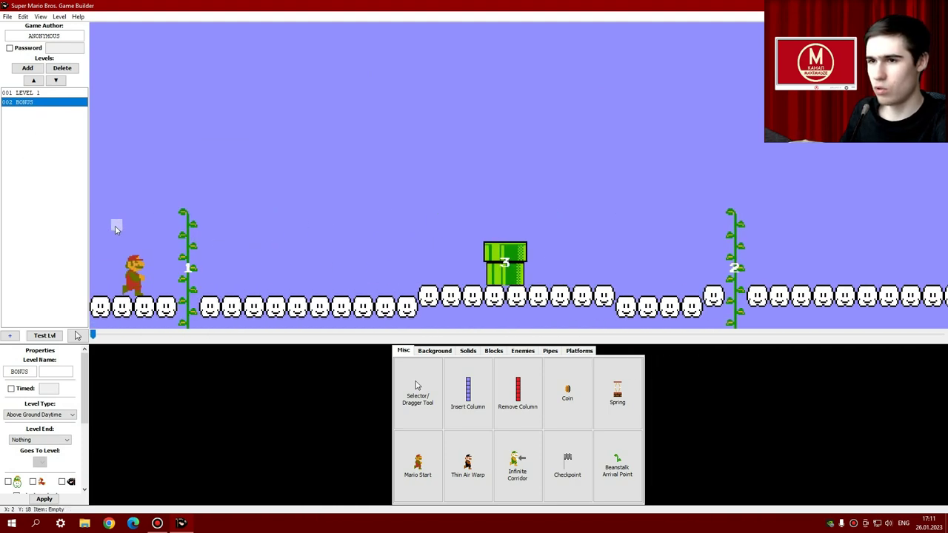
Play-test level 001, hit the beanstalk block above the stone stairs and climb up to the BONUS level.
left_click(34, 93)
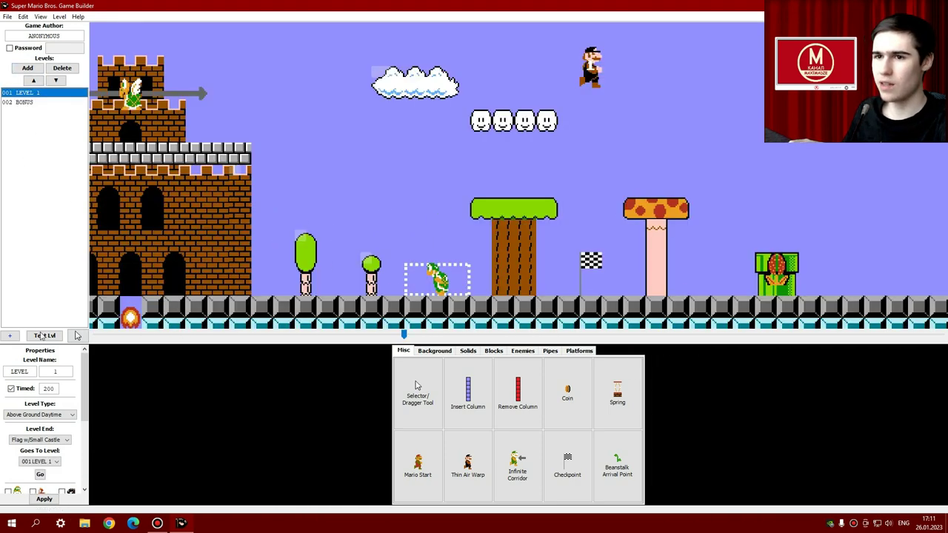
left_click(44, 335)
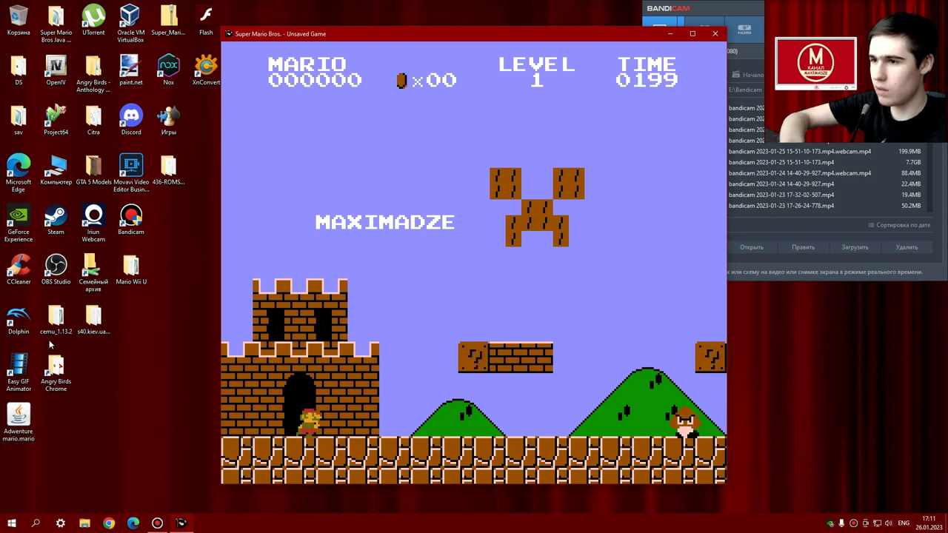
key("Right")
key("space")
key("Right")
key("space")
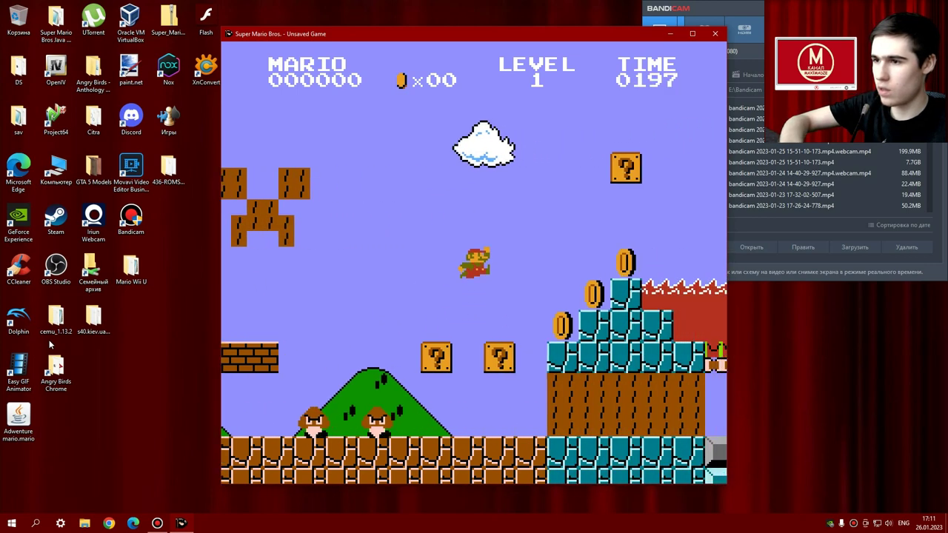
key("Right")
key("space")
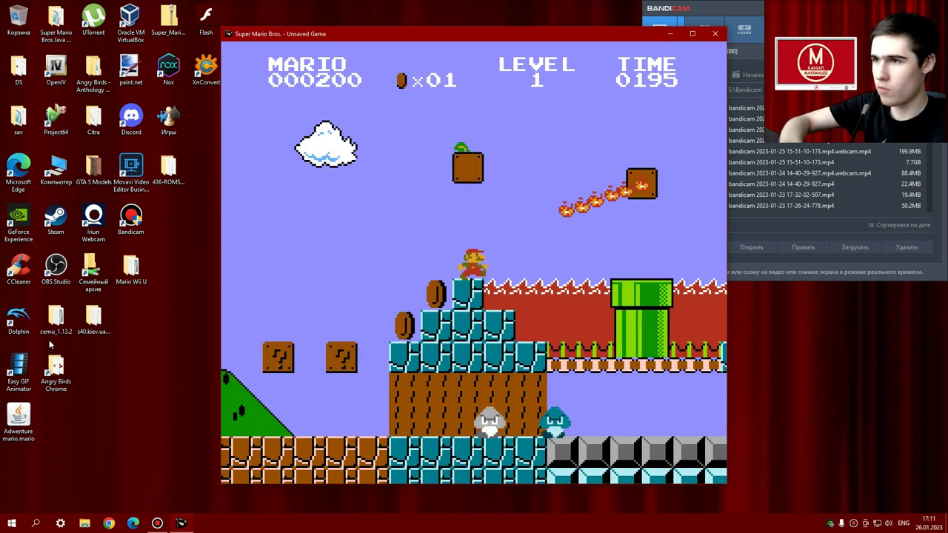
key("space")
key("Up")
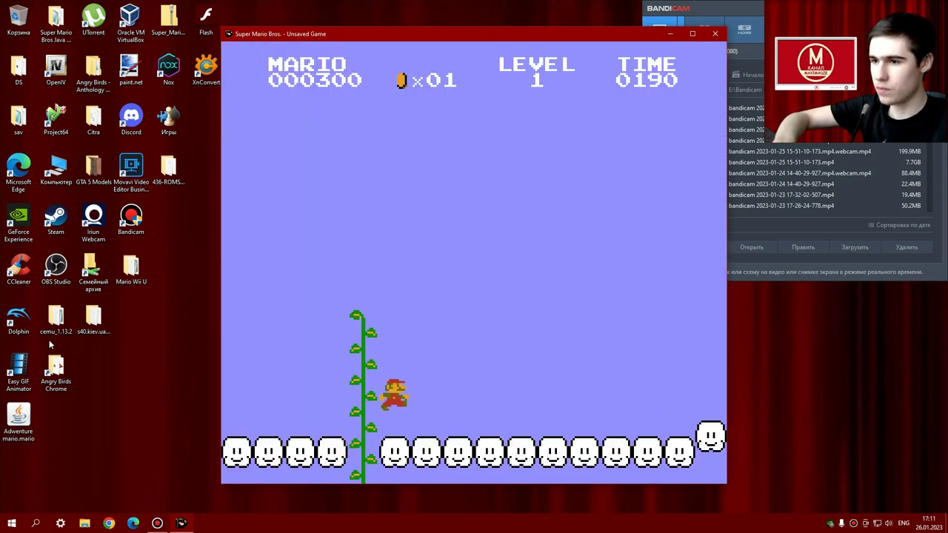
Run across the BONUS clouds, drop below the screen to test the return warp, and close the test game.
key("Right")
key("space")
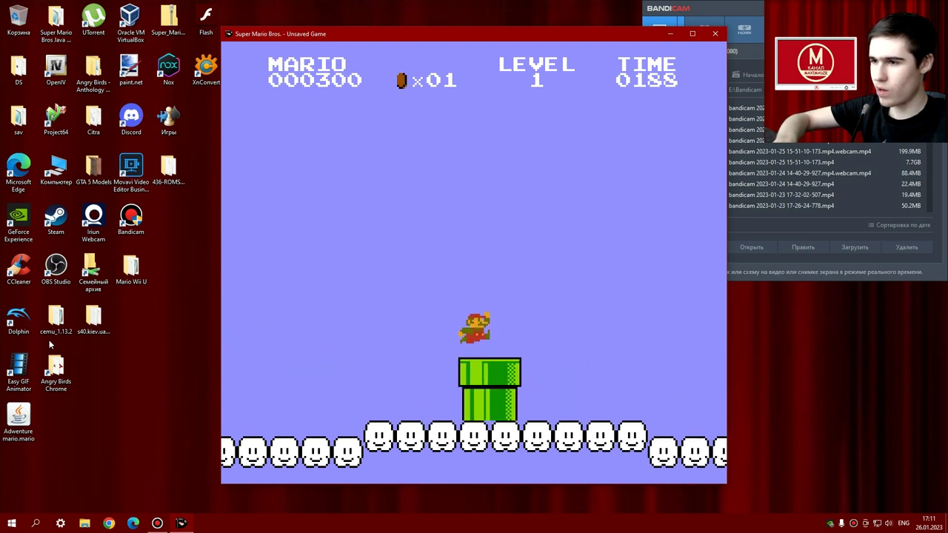
key("Right")
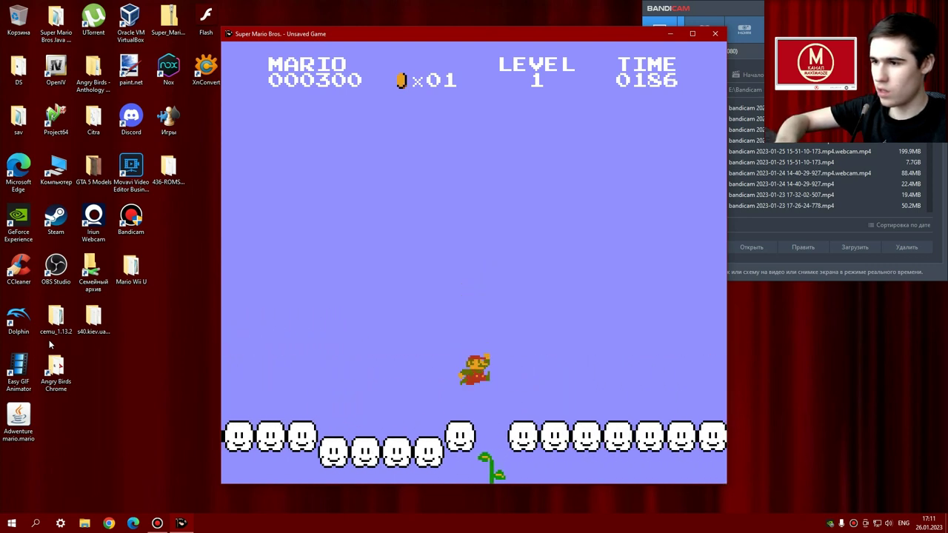
key("Left")
key("space")
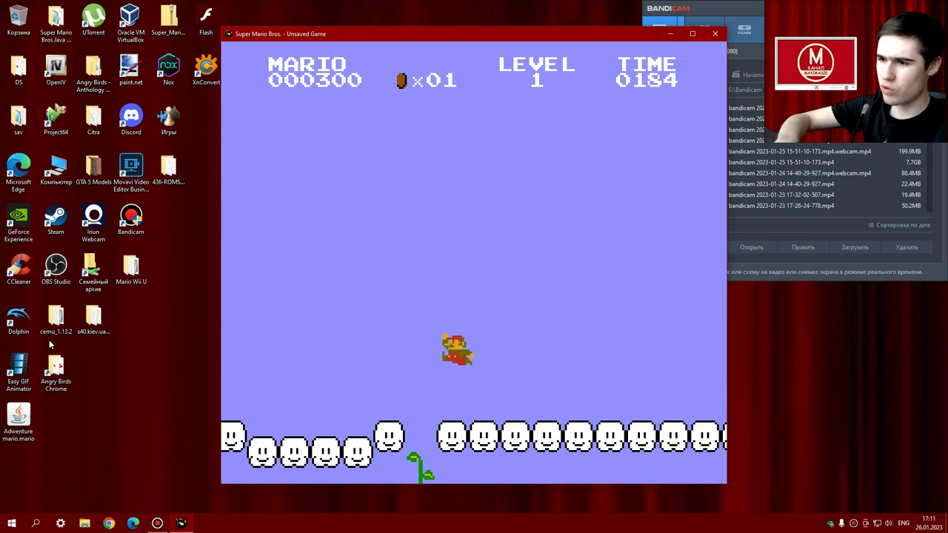
key("Right")
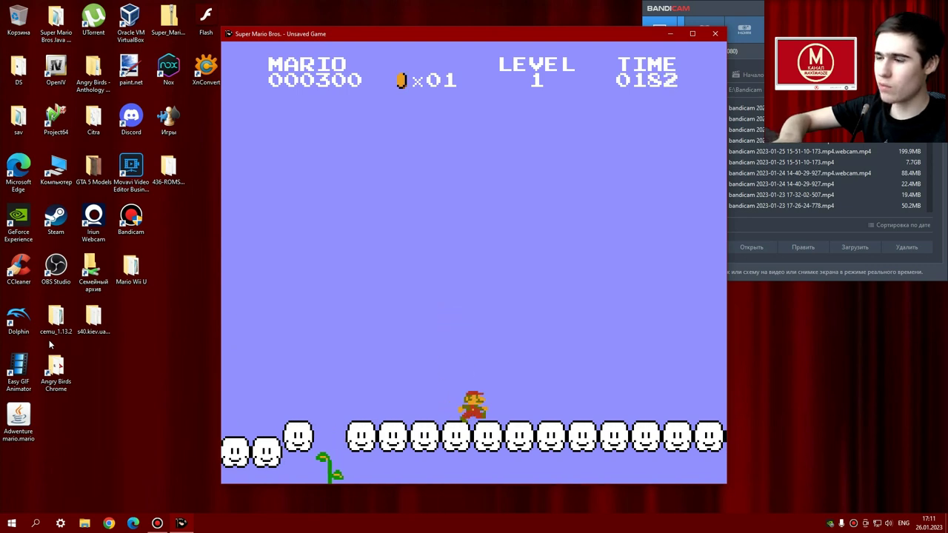
key("space")
key("space")
key("space")
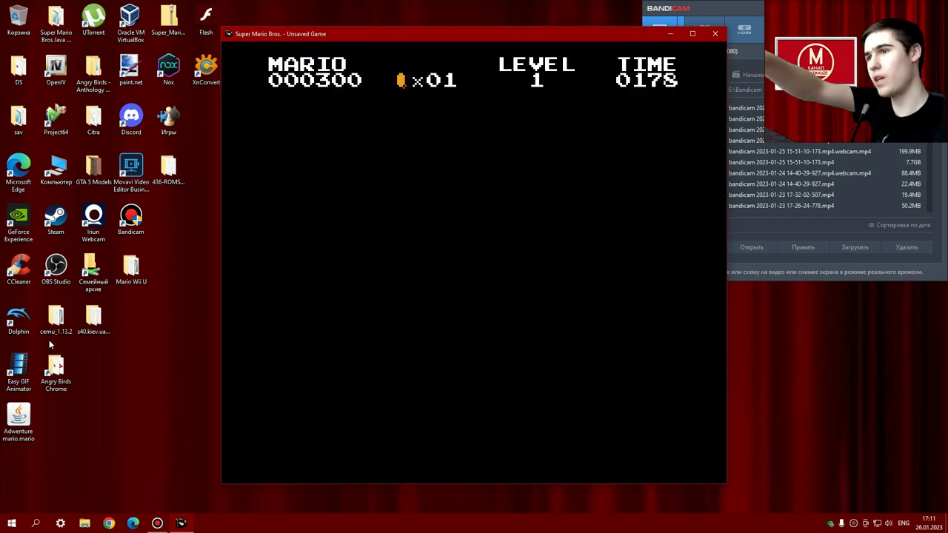
key("space")
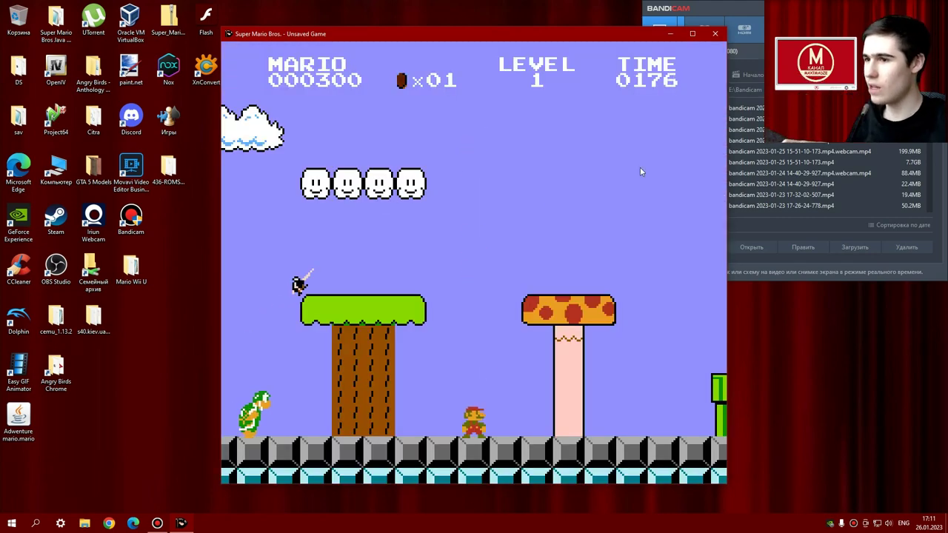
left_click(715, 33)
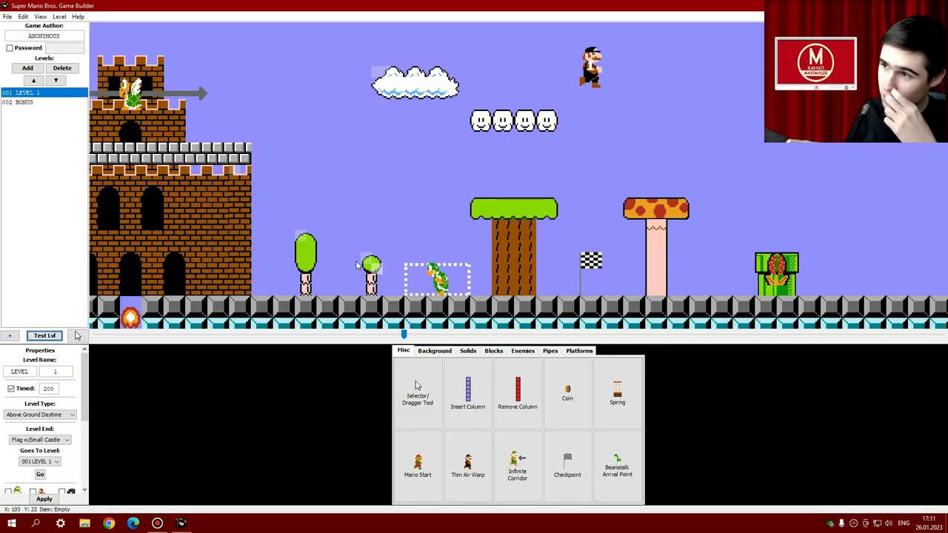
scroll(358, 265, "up", 6)
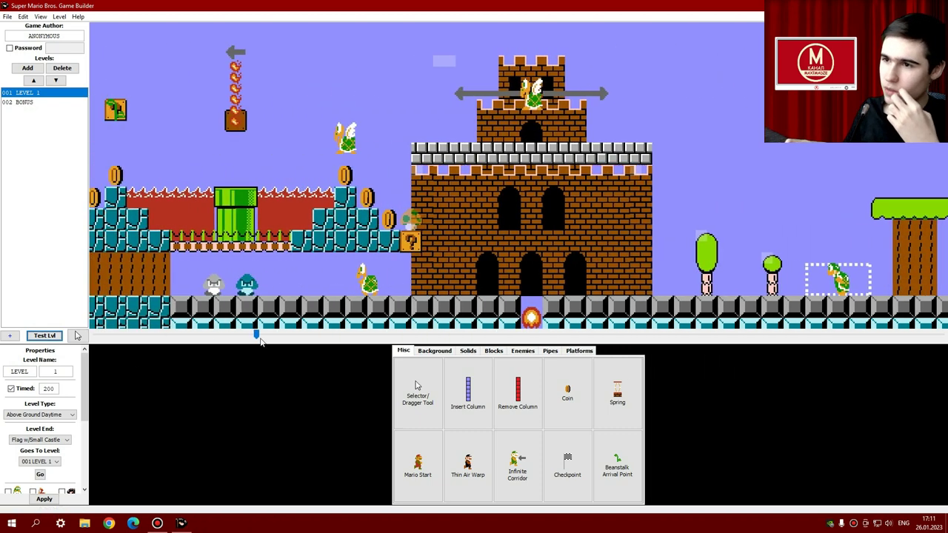
left_click_drag(256, 335, 945, 335)
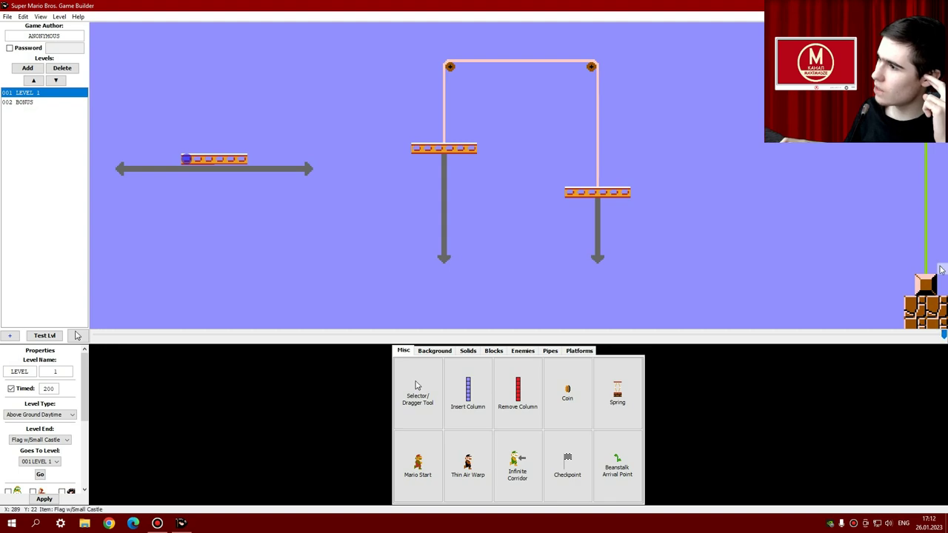
left_click_drag(945, 335, 83, 366)
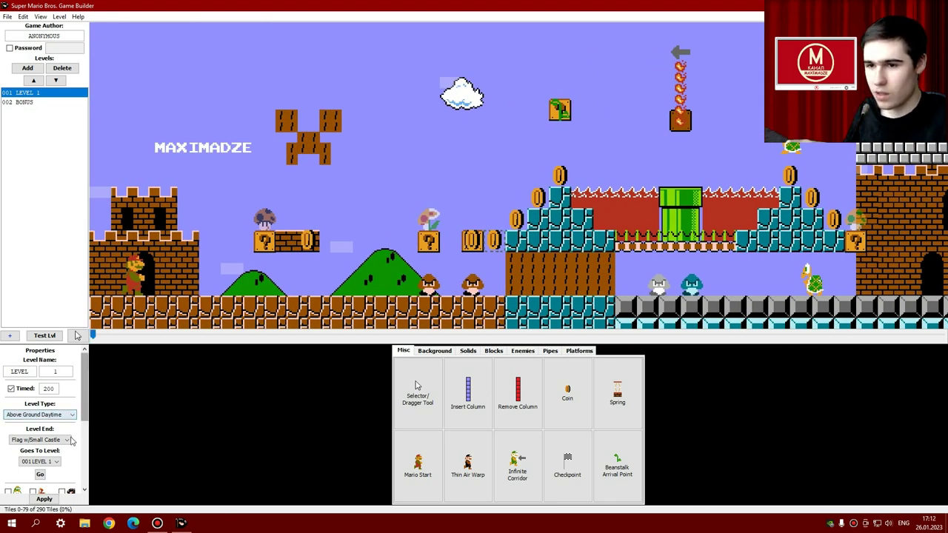
Apply the White pipe color to level 001 and check it through to the flagpole.
scroll(68, 426, "down", 5)
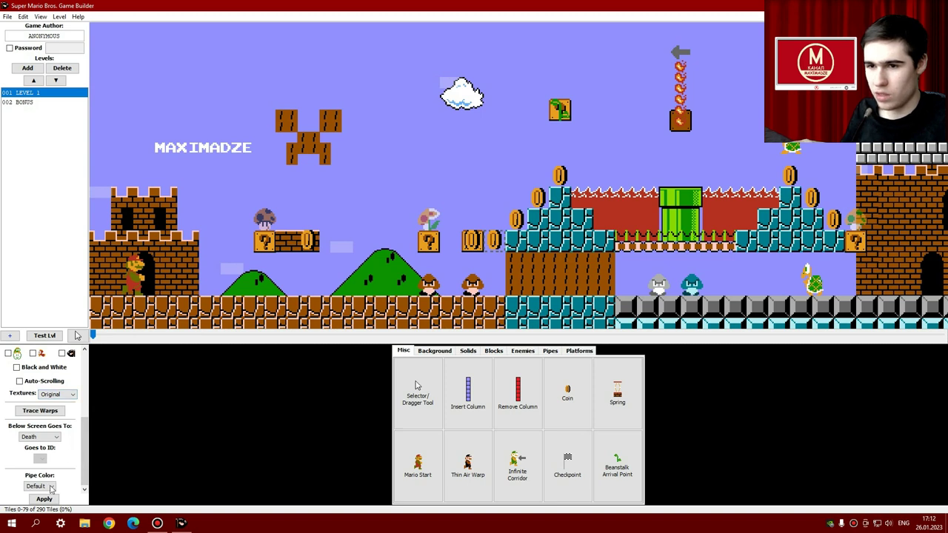
left_click(50, 488)
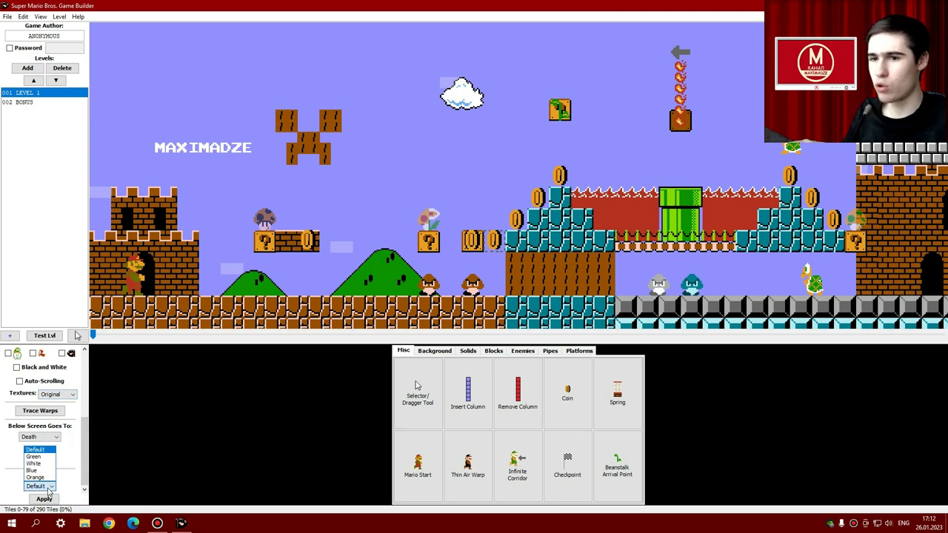
left_click(45, 463)
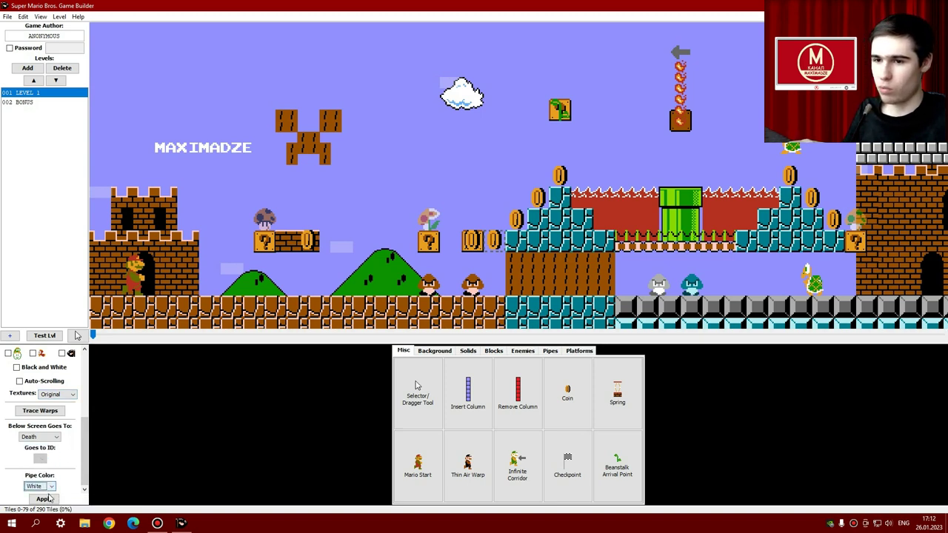
left_click(46, 500)
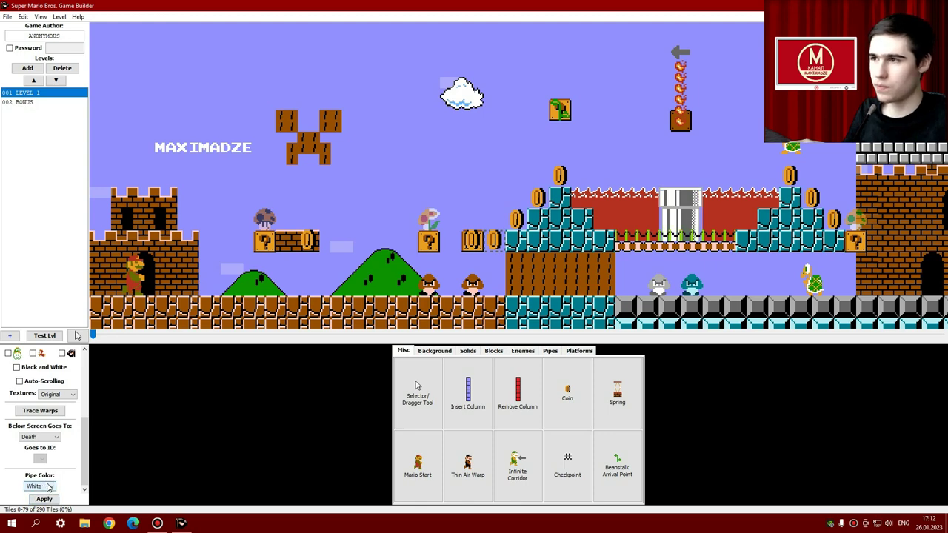
left_click_drag(94, 336, 944, 335)
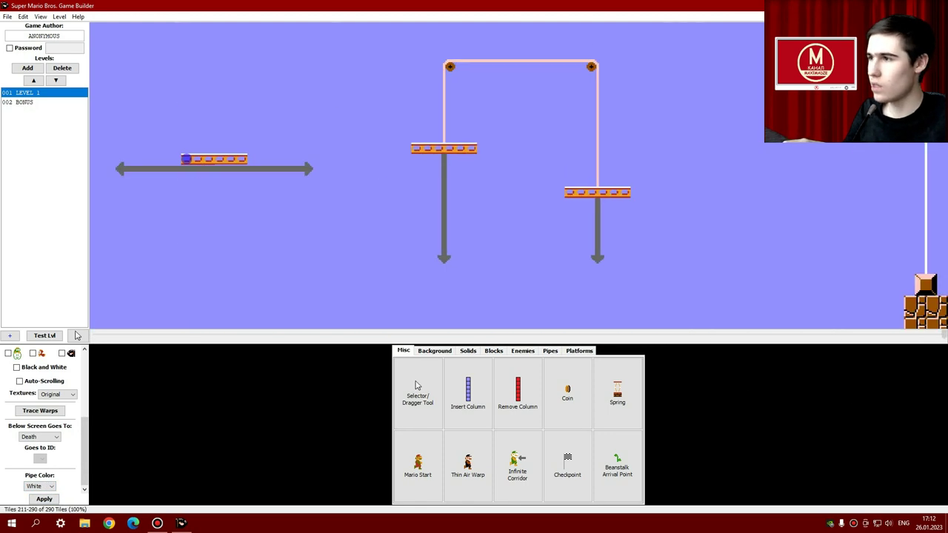
Apply the Orange pipe color to level 001 and check the pipe between the stone stairs.
left_click(40, 486)
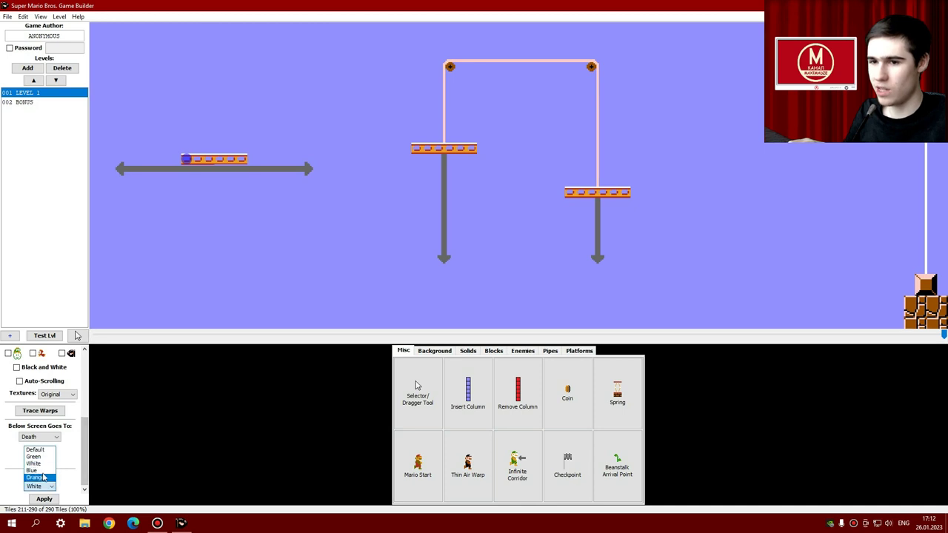
left_click(41, 478)
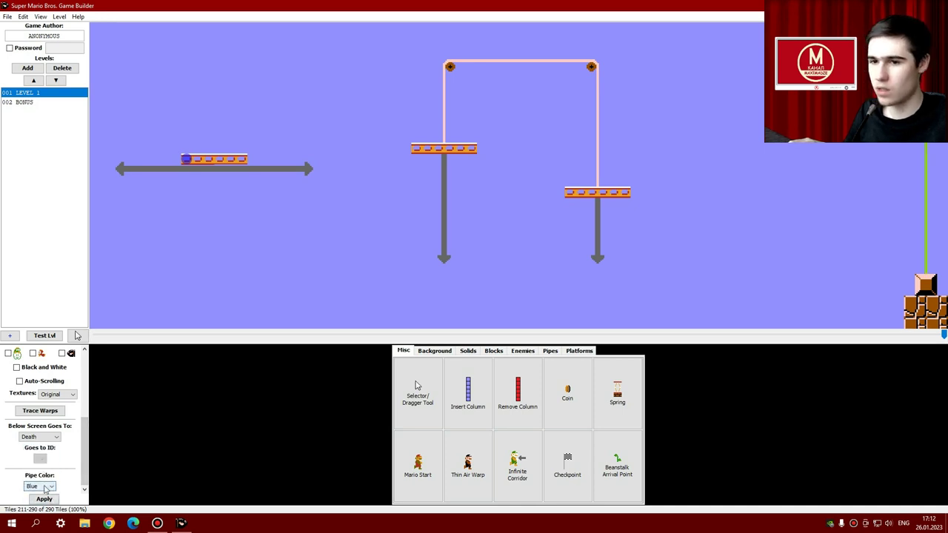
left_click(44, 486)
left_click(46, 483)
left_click(46, 486)
left_click(49, 481)
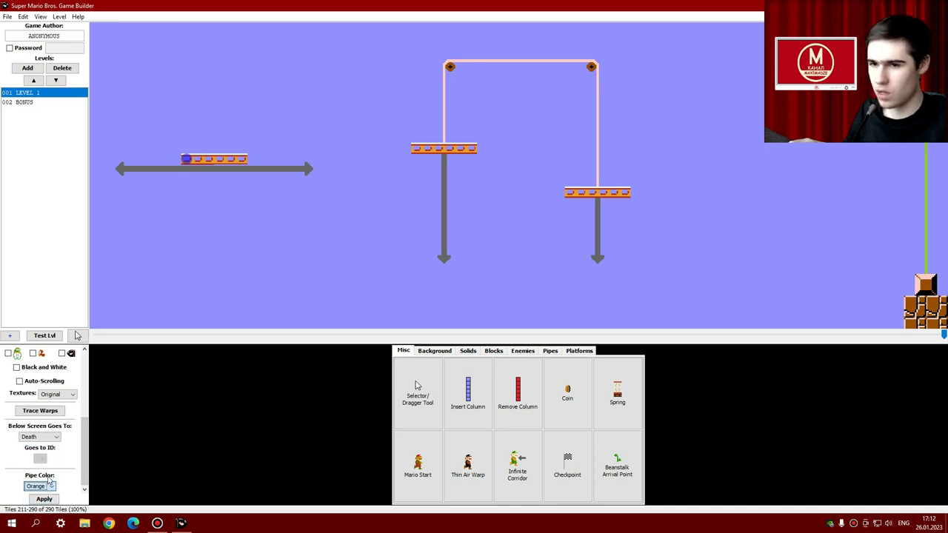
left_click(49, 500)
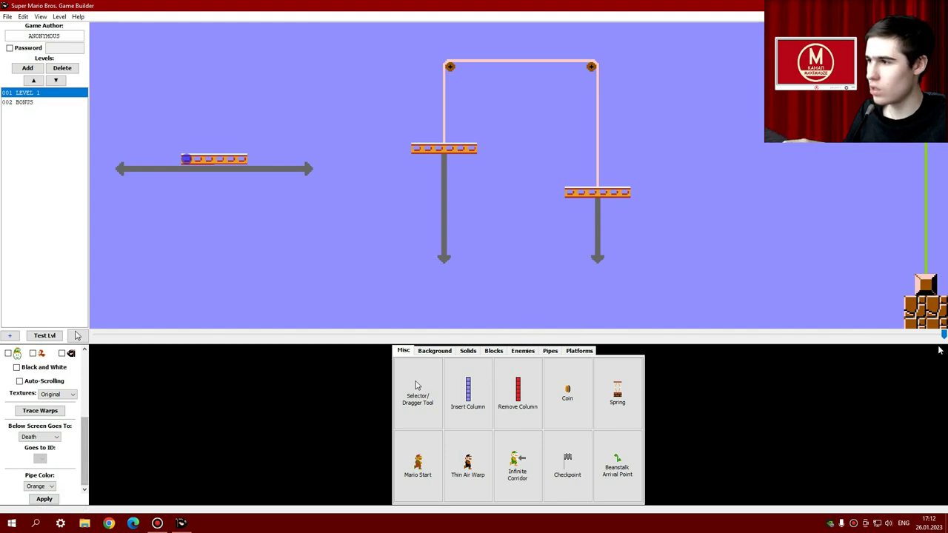
mouse_move(944, 335)
left_mouse_down()
mouse_move(287, 359)
mouse_move(95, 372)
mouse_move(67, 386)
left_mouse_up()
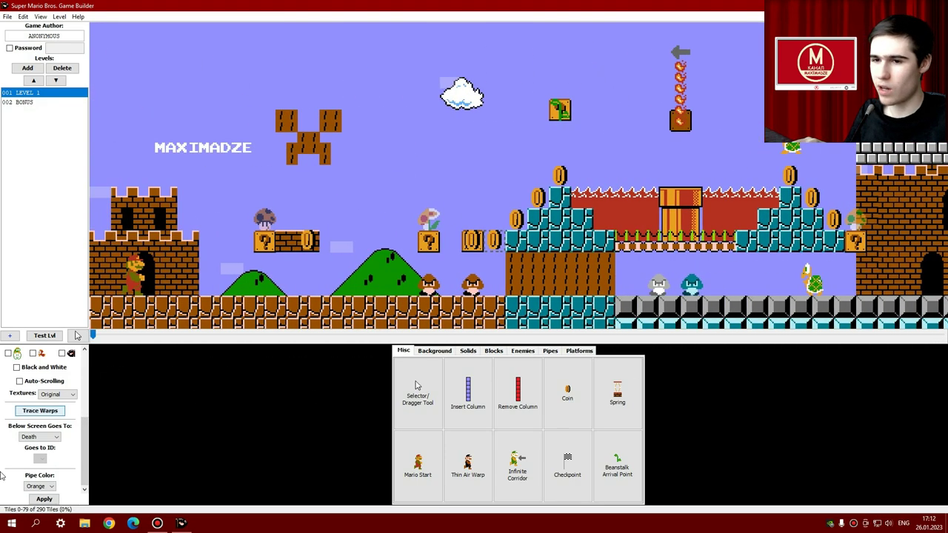
Apply the Blue pipe color to level 001.
left_click(38, 486)
left_click(43, 494)
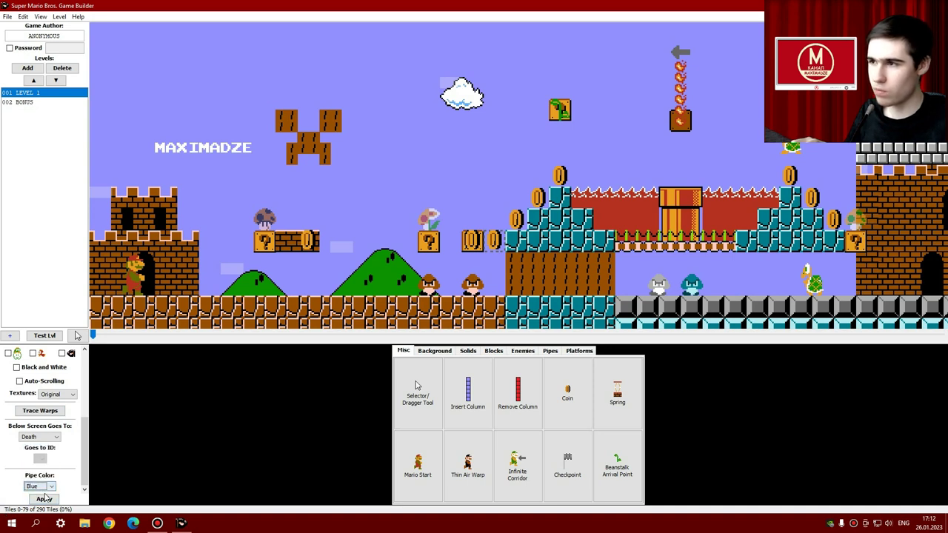
left_click(44, 499)
Set level 001's pipe color to Green and apply it.
left_click(44, 487)
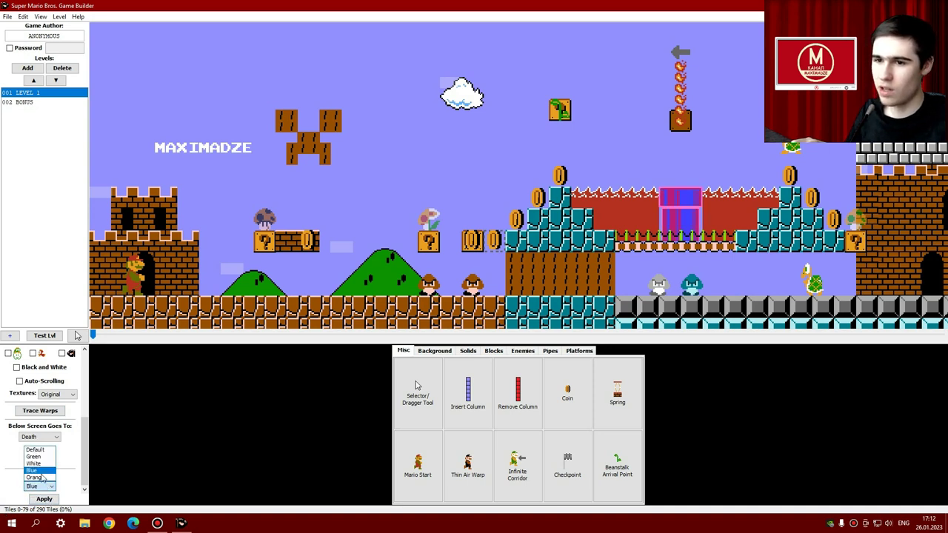
left_click(38, 457)
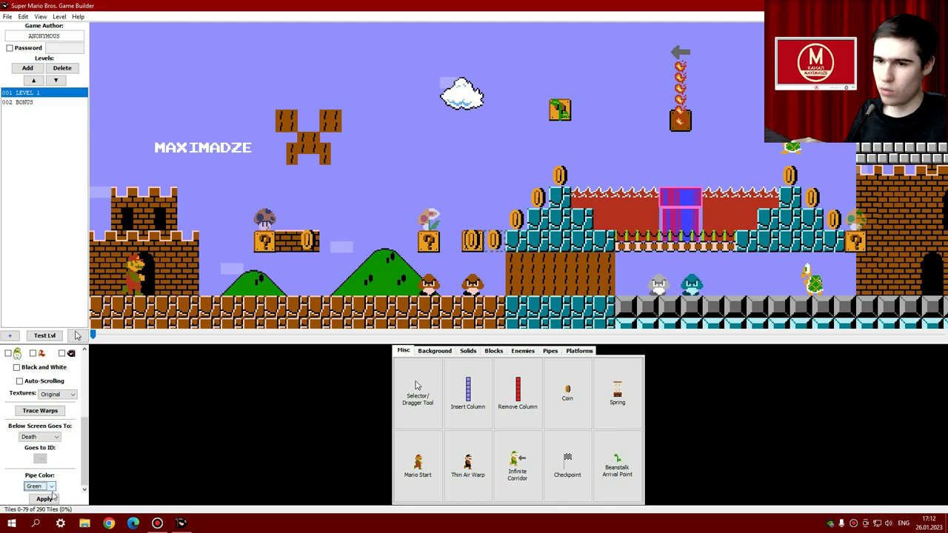
left_click(45, 499)
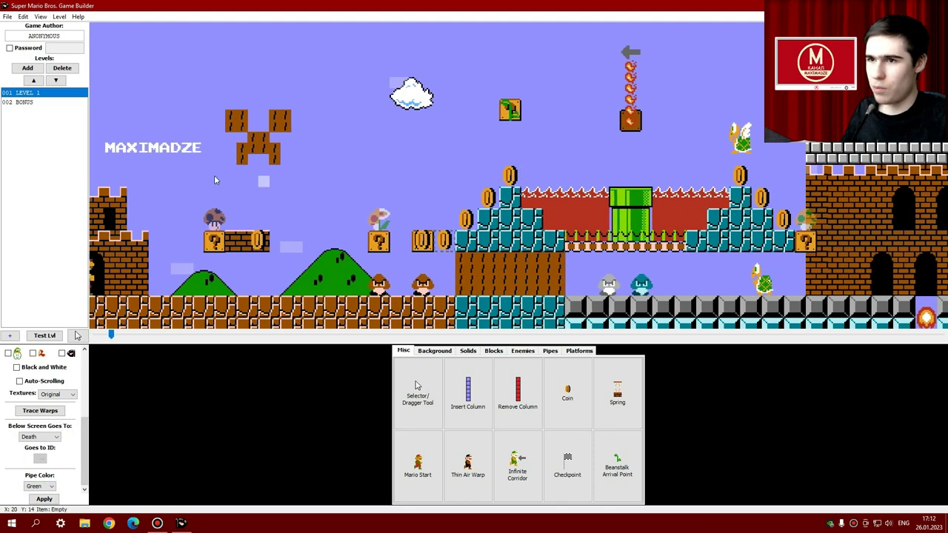
Add a third level named BONUS 2, set its type to Underground with Nothing as level end, and apply the settings.
left_click(17, 103)
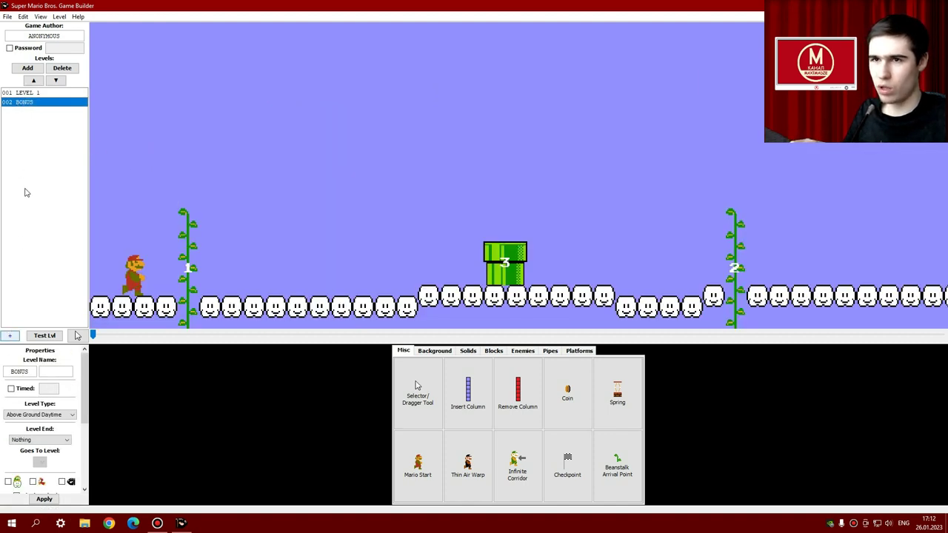
left_click(23, 70)
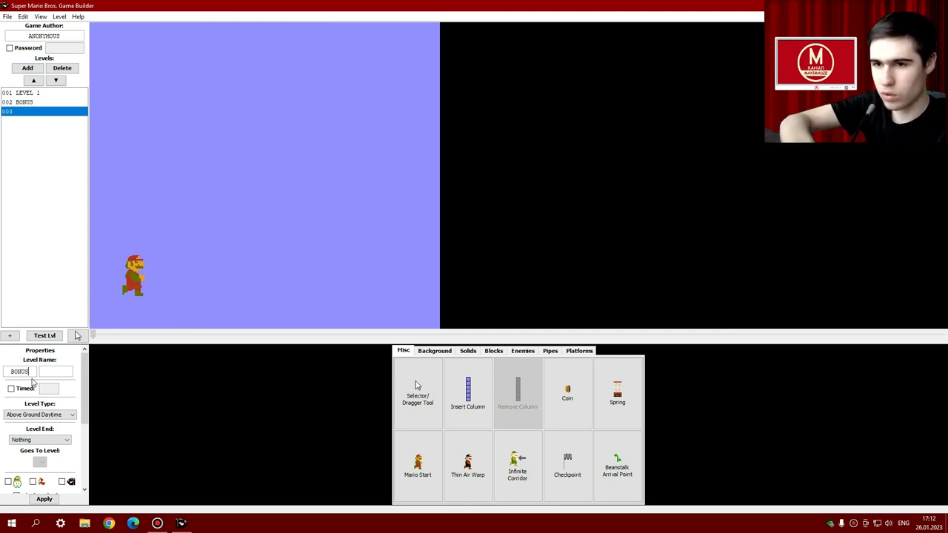
type("2")
key("Tab")
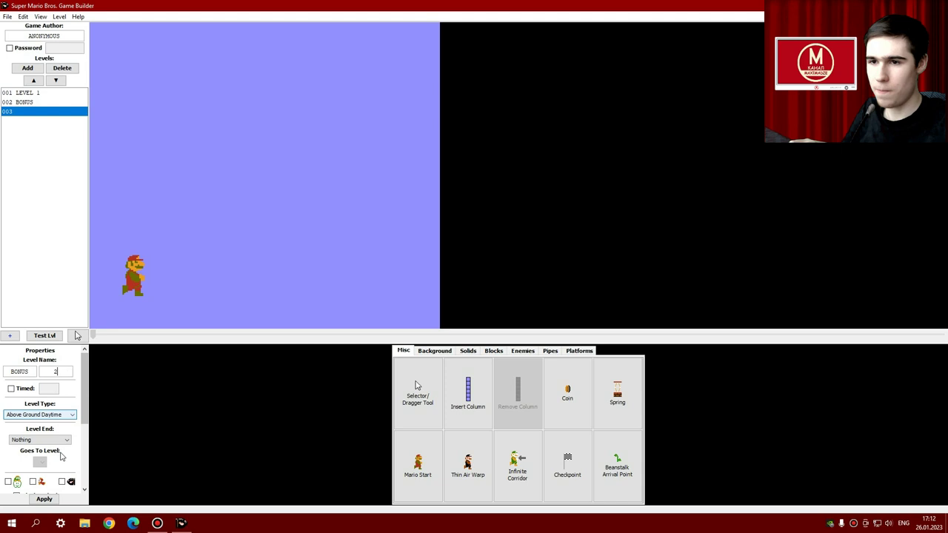
left_click(40, 415)
left_click(45, 440)
left_click(44, 499)
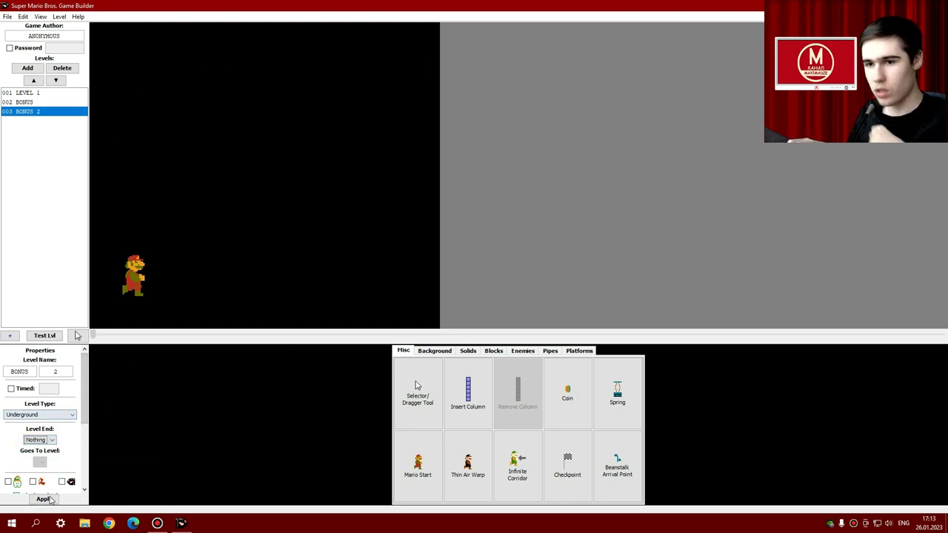
Lay a Dark Ground floor across the full width of BONUS 2, with a shallow dip in the middle.
left_click(466, 350)
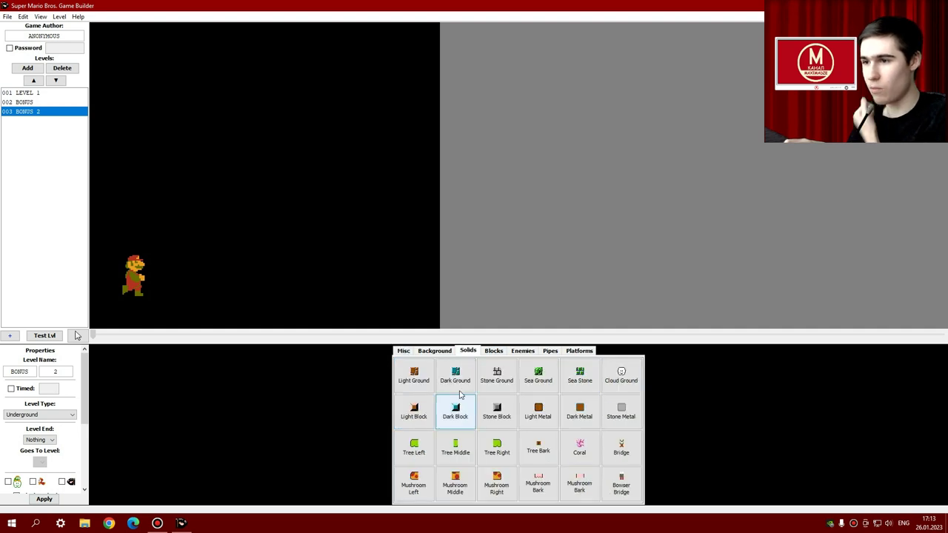
left_click(455, 376)
mouse_move(101, 318)
left_mouse_down()
mouse_move(101, 307)
mouse_move(226, 316)
left_mouse_up()
right_click_drag(226, 316, 135, 321)
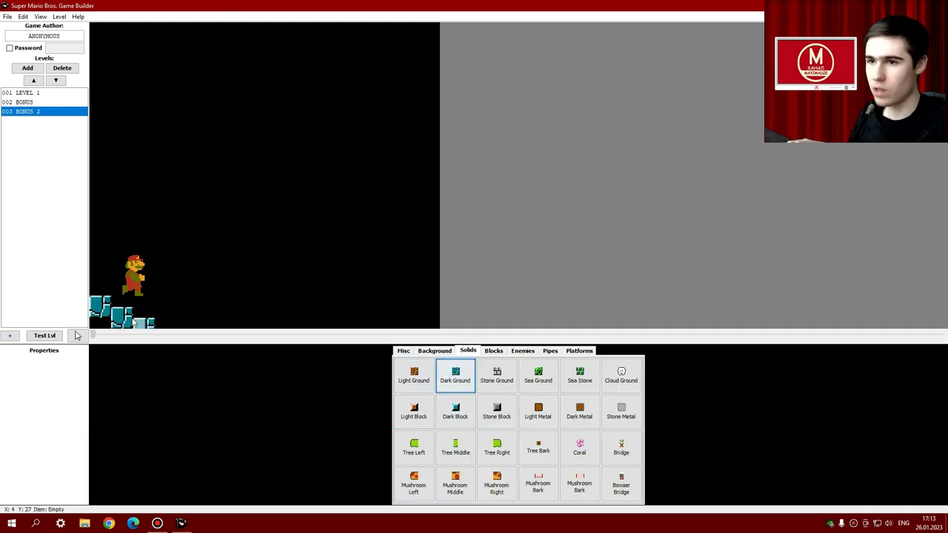
mouse_move(116, 308)
left_mouse_down()
mouse_move(267, 317)
mouse_move(427, 304)
mouse_move(341, 324)
mouse_move(206, 335)
mouse_move(92, 326)
left_mouse_up()
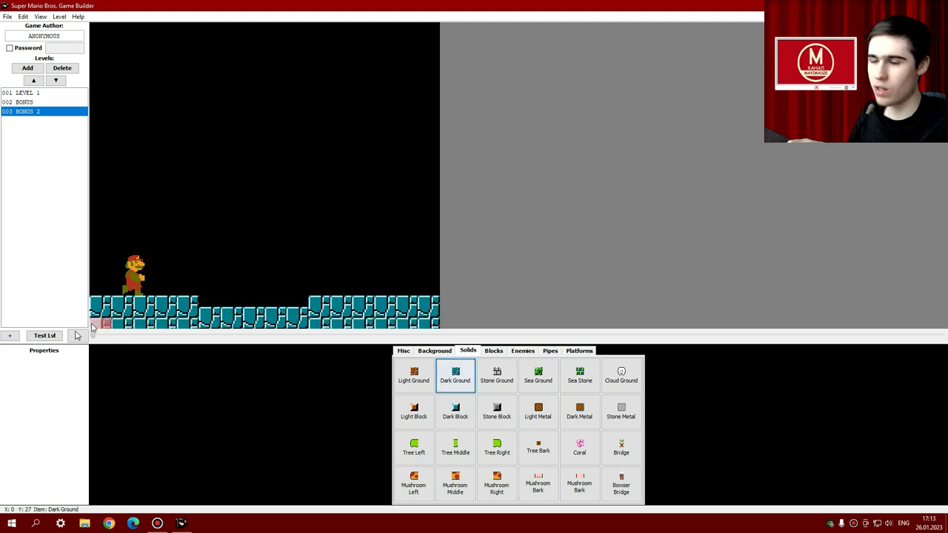
Move Mario's start to the upper corner at the beginning of BONUS 2 and place a top-opening pipe on the ground at the far end.
left_click(404, 351)
left_click(428, 442)
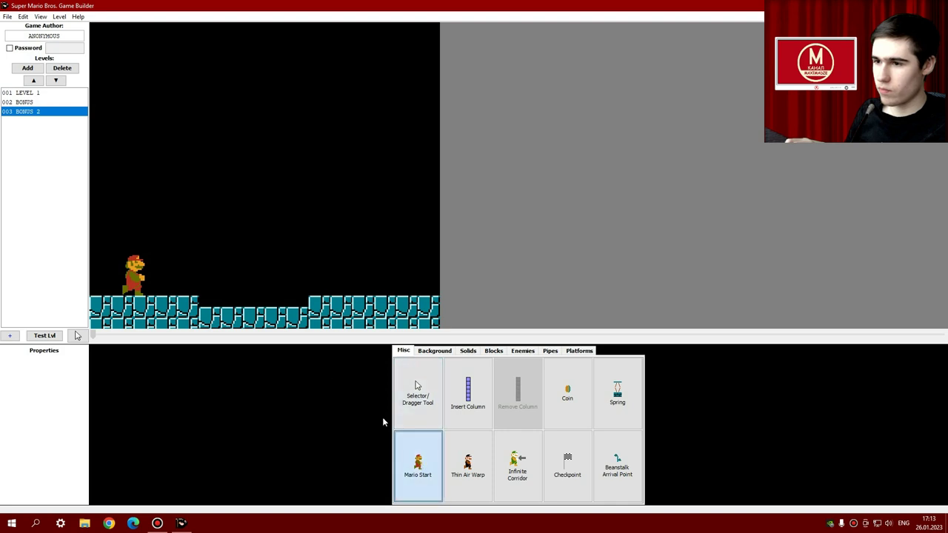
left_click(118, 48)
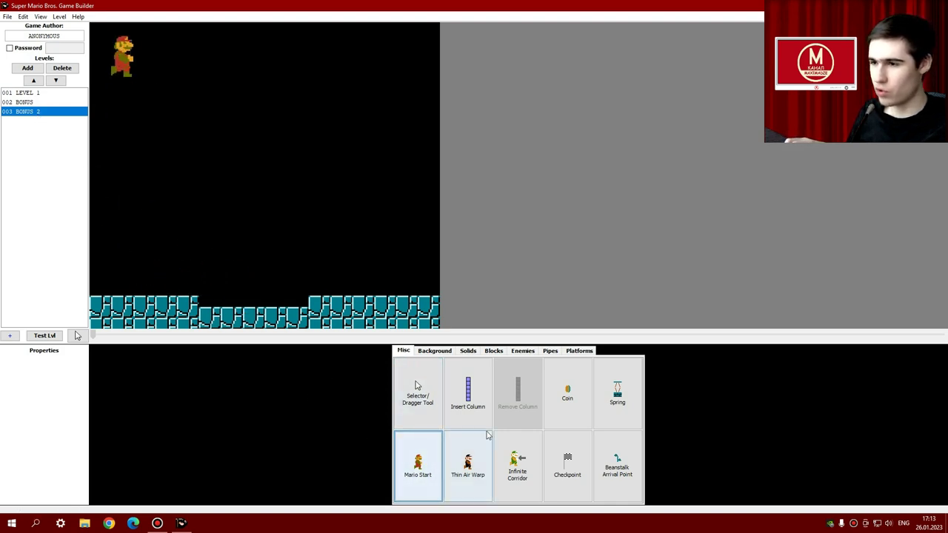
left_click(468, 351)
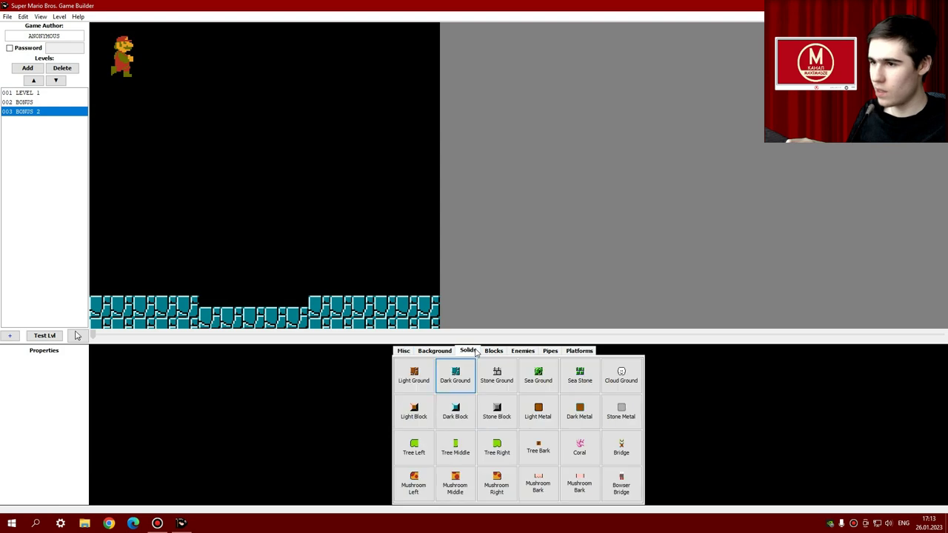
left_click(550, 351)
left_click_drag(420, 372, 397, 275)
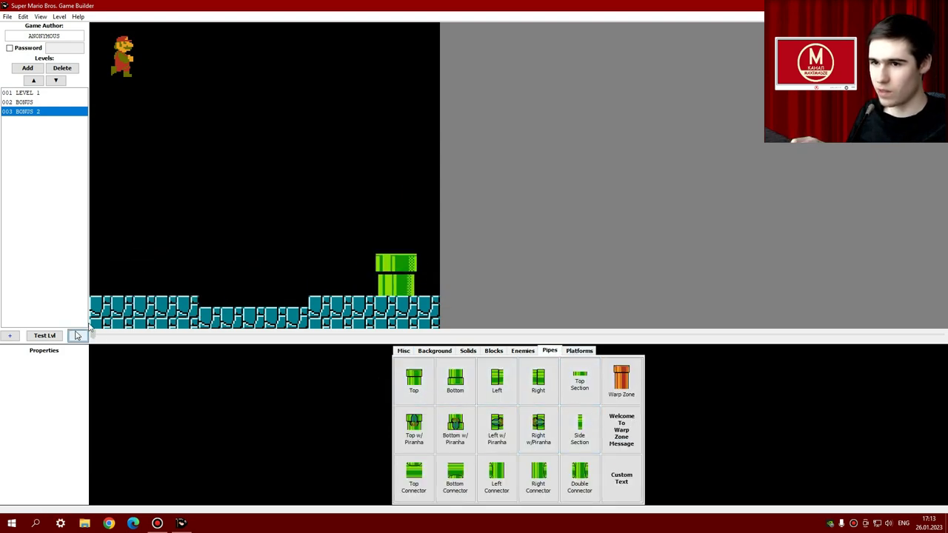
Make the pipe between the stone stairs in level 001 lead to 003 BONUS 2 at Mario's Start, and apply it.
left_click(28, 93)
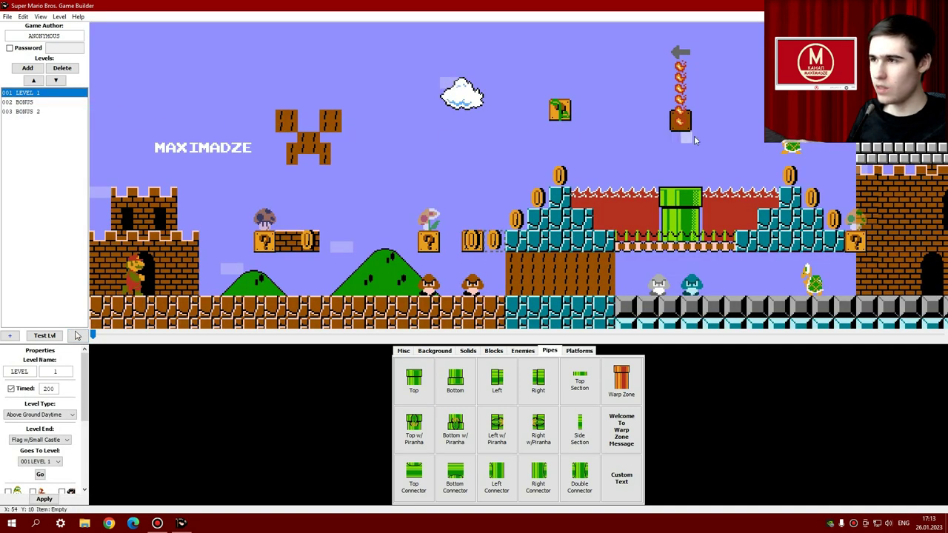
scroll(665, 211, "down", 2)
left_click(647, 201)
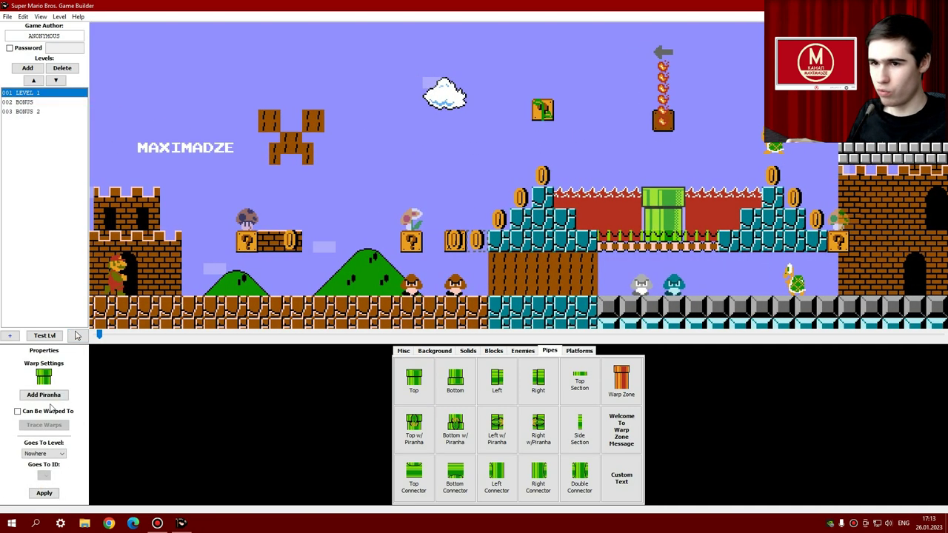
scroll(444, 245, "left", 1)
left_click(43, 453)
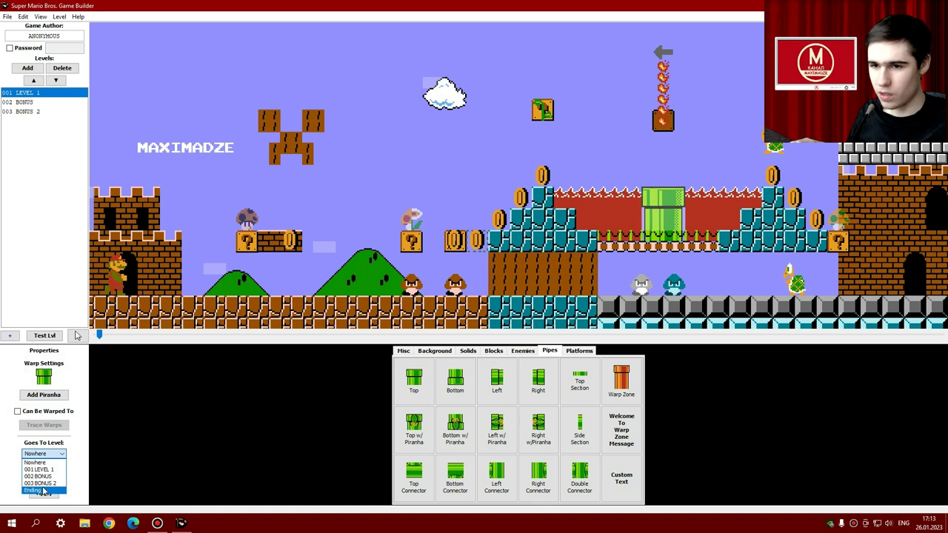
left_click(45, 483)
left_click(46, 480)
left_click(45, 483)
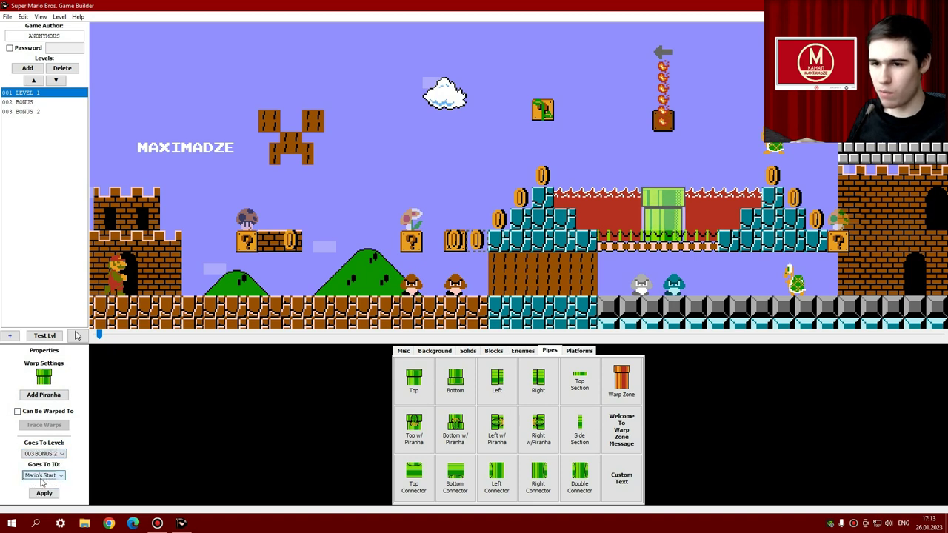
left_click(44, 493)
left_click(66, 476)
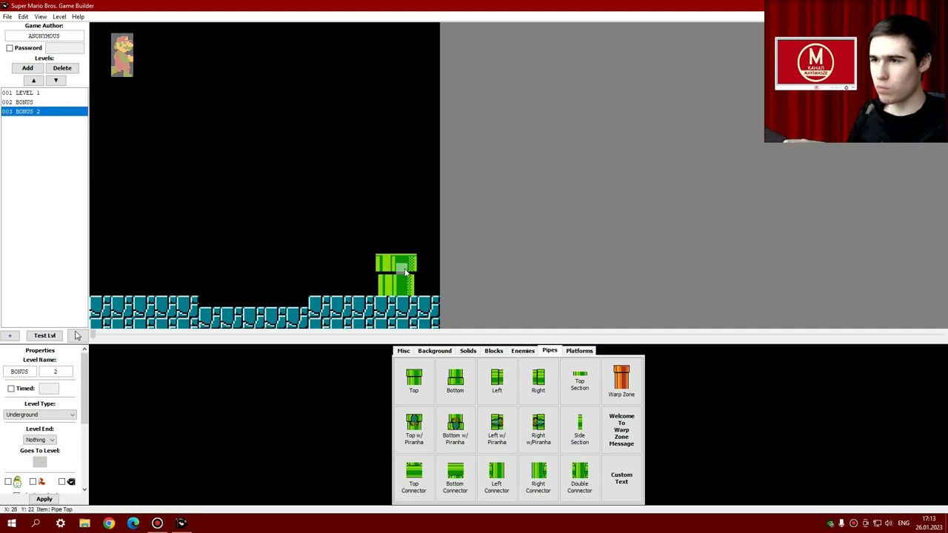
Allow the red piranha pipe past the checkpoint in level 001 to be warped to, and apply it.
left_click(30, 93)
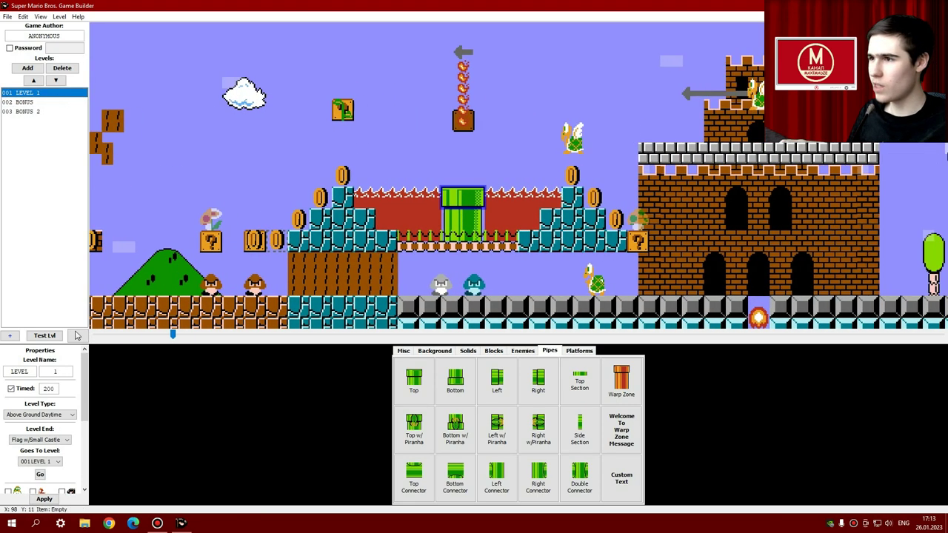
scroll(912, 160, "down", 3)
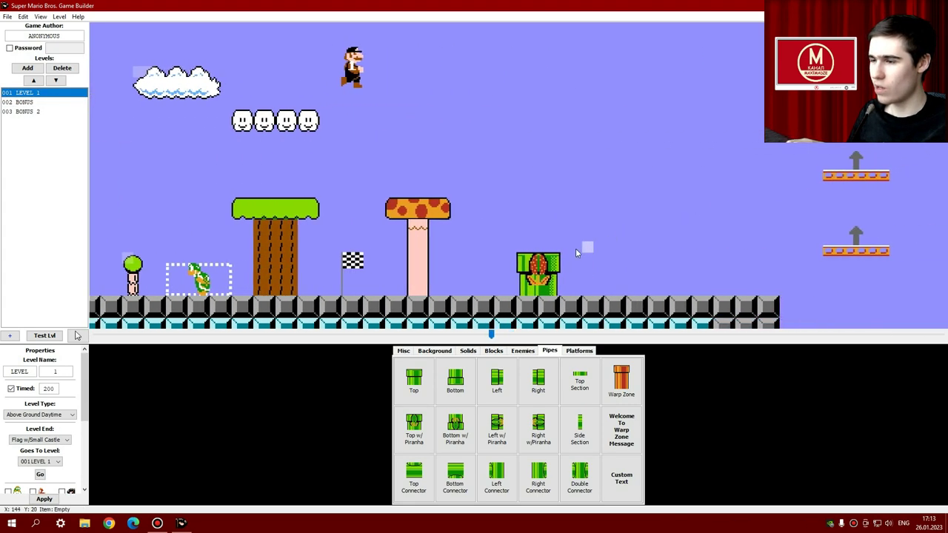
left_click(543, 270)
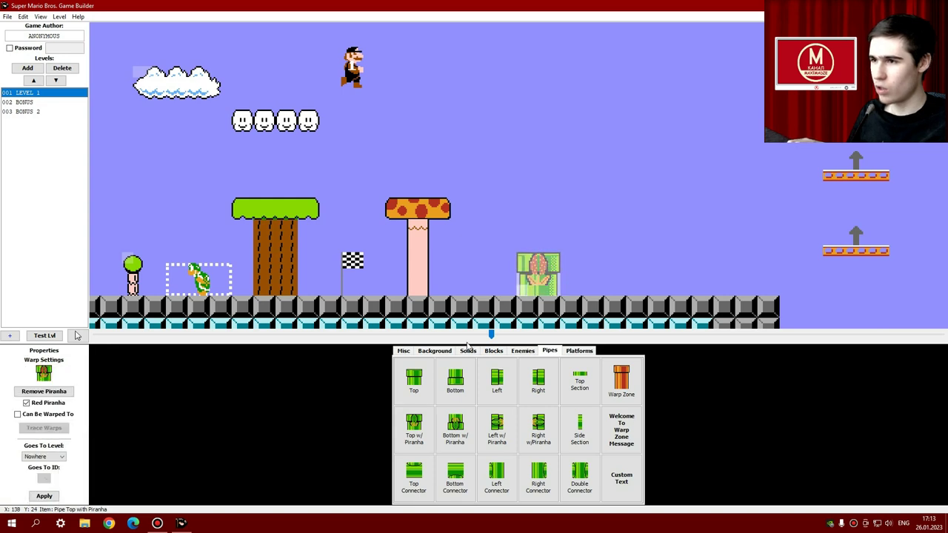
left_click(28, 419)
left_click(44, 495)
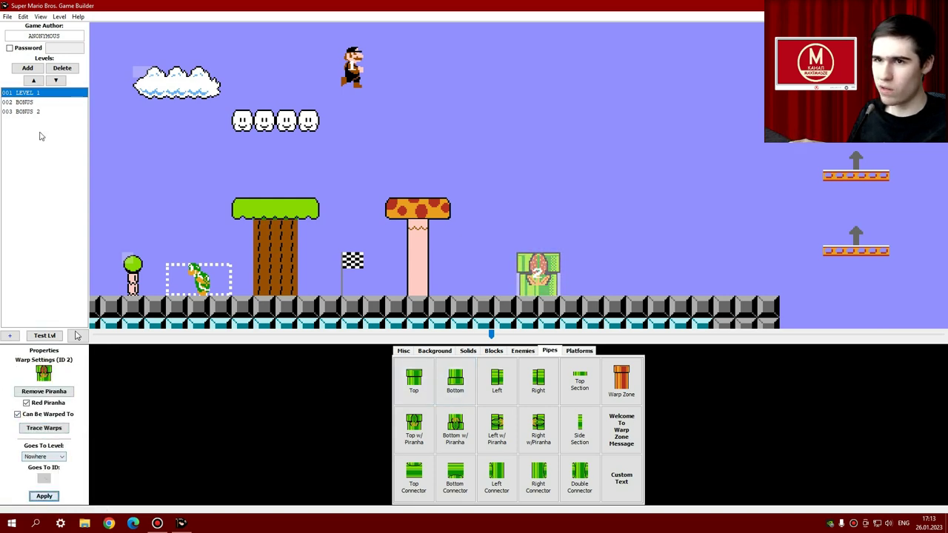
Make the pipe at the far end of BONUS 2 lead to 001 LEVEL 1 at ID 2 (x:138 y:21), and apply it.
left_click(34, 112)
left_click(396, 274)
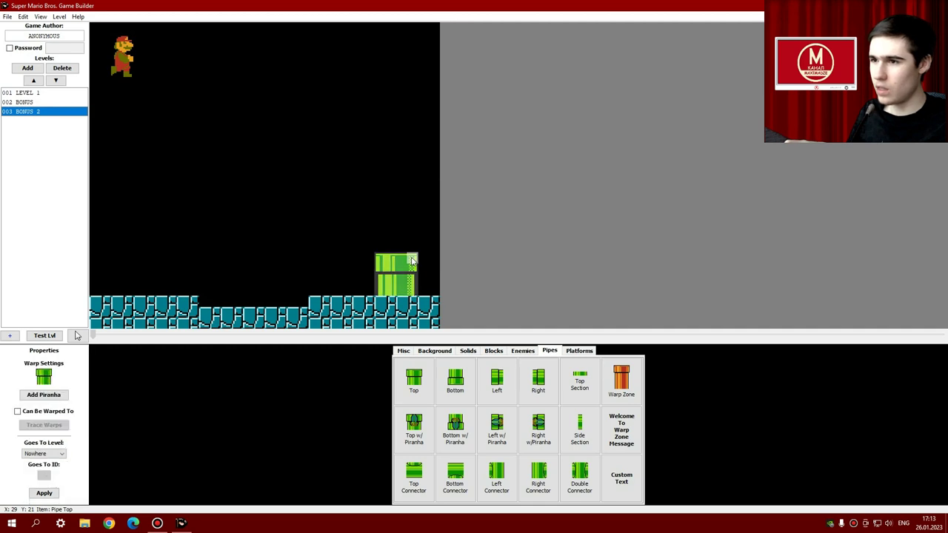
left_click(44, 454)
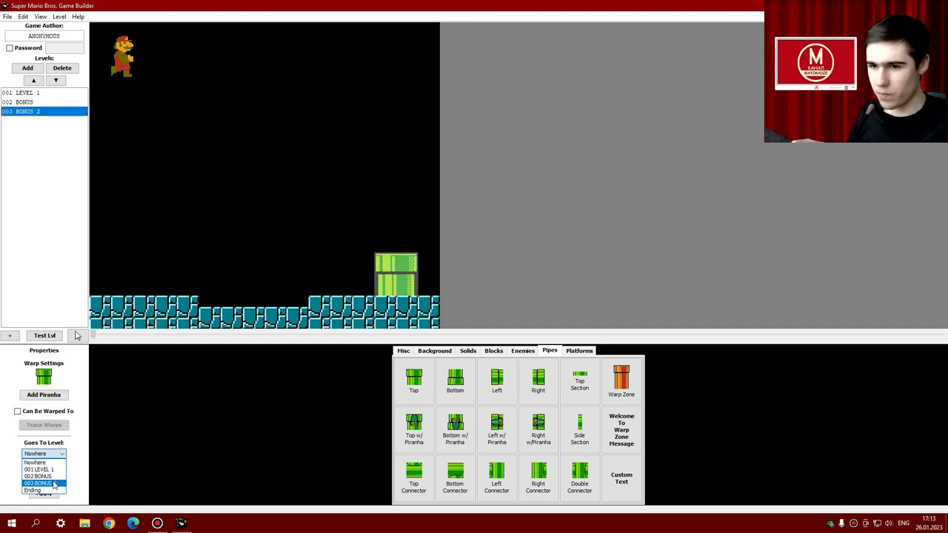
left_click(55, 485)
left_click(54, 475)
left_click(51, 484)
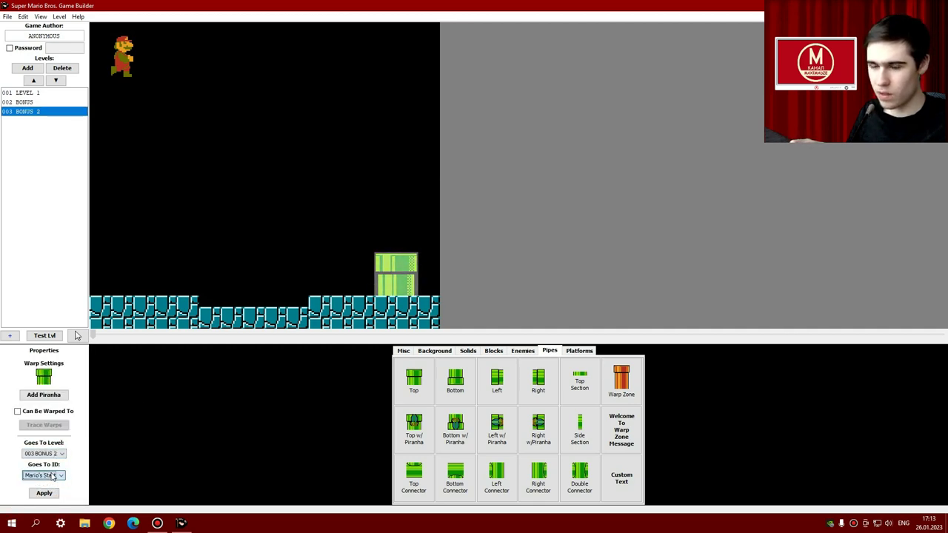
left_click(44, 453)
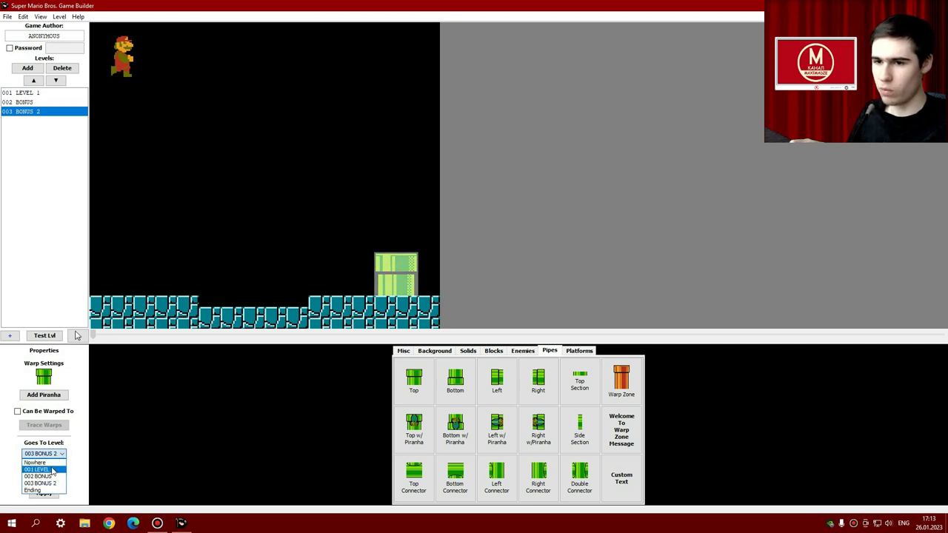
left_click(45, 461)
left_click(43, 475)
left_click(44, 491)
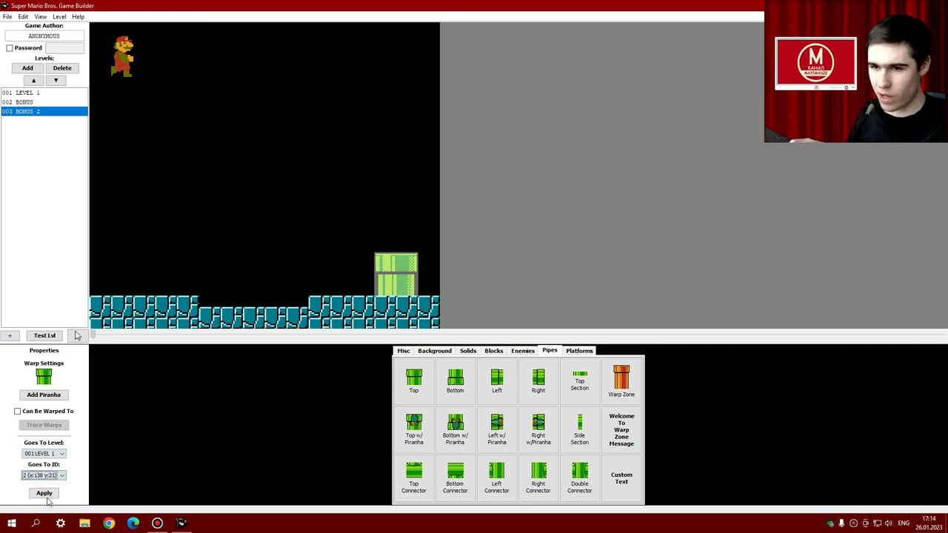
left_click(66, 475)
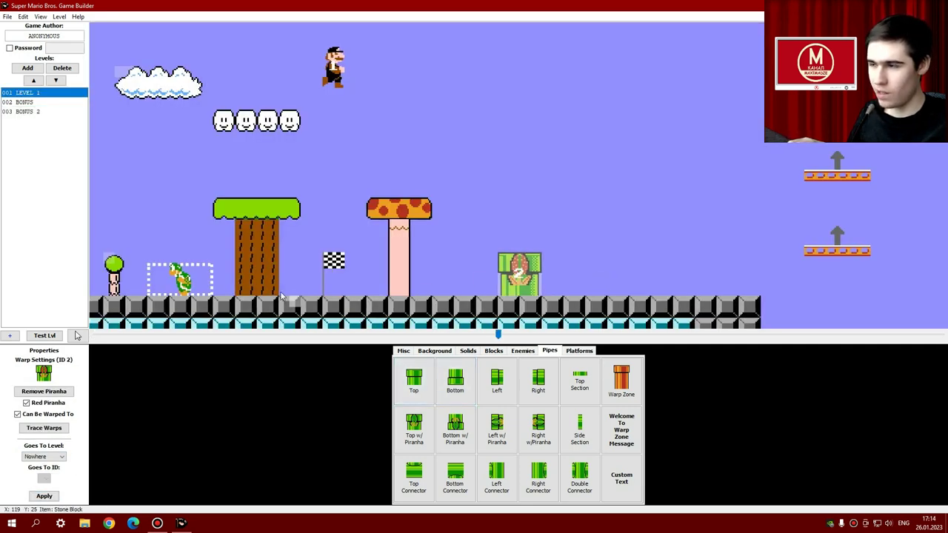
Test level 001 by taking Mario through the pipe between the stone stairs and BONUS 2's exit pipe, and close the test.
left_click_drag(498, 334, 441, 335)
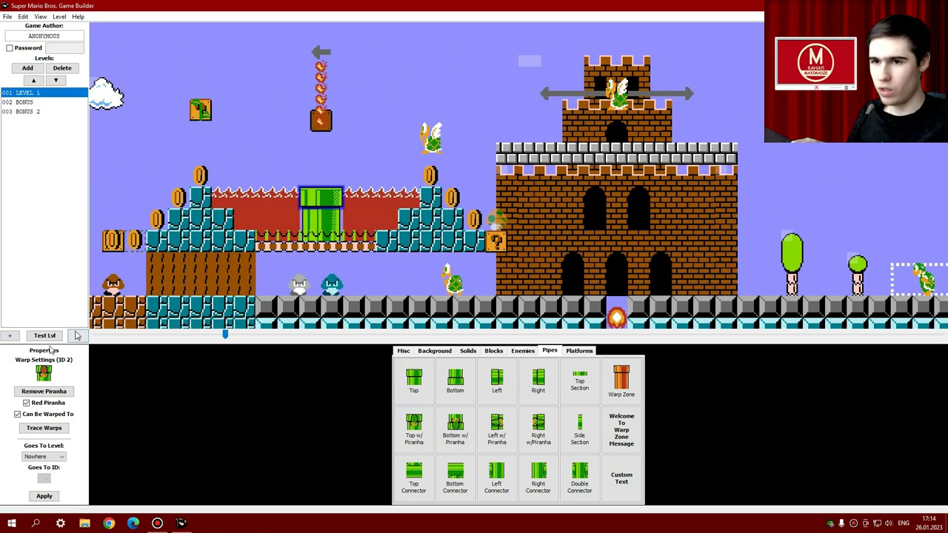
left_click(46, 337)
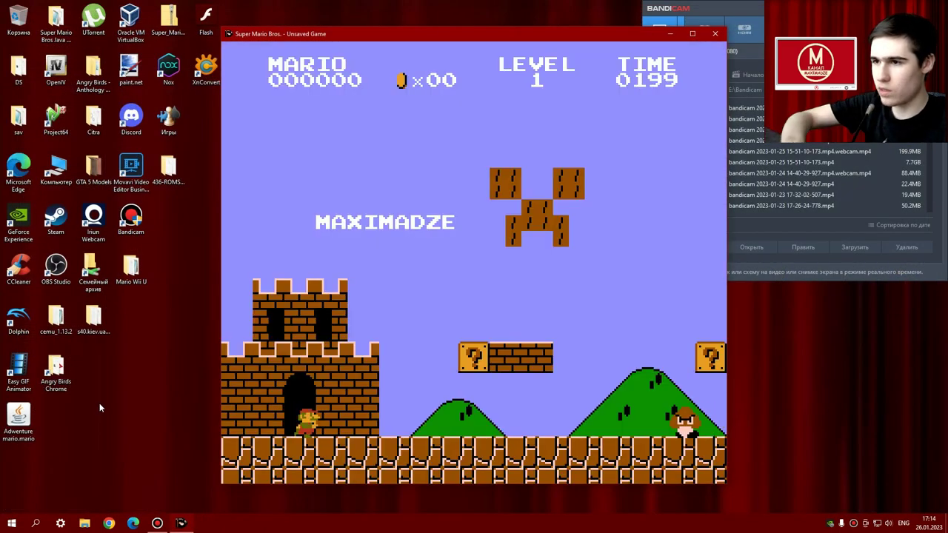
key("Right")
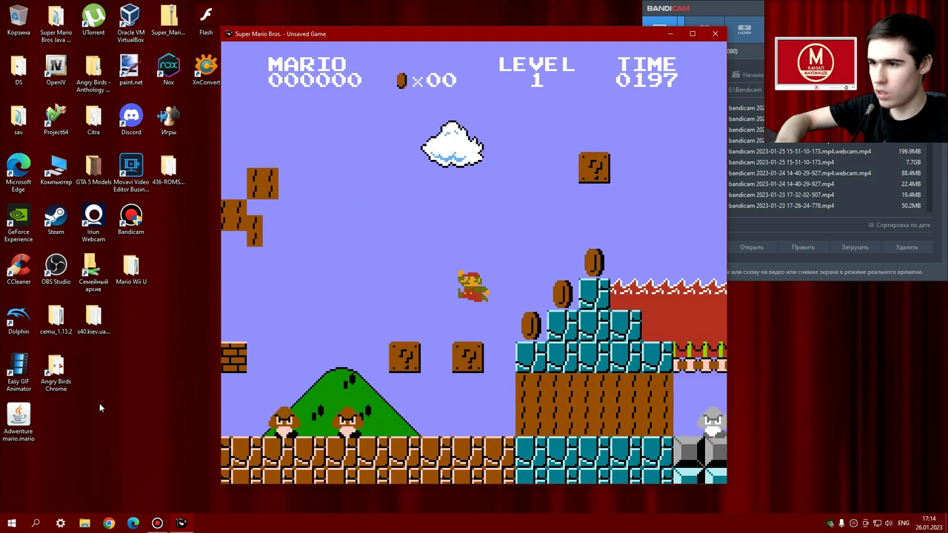
key("Up")
key("Right")
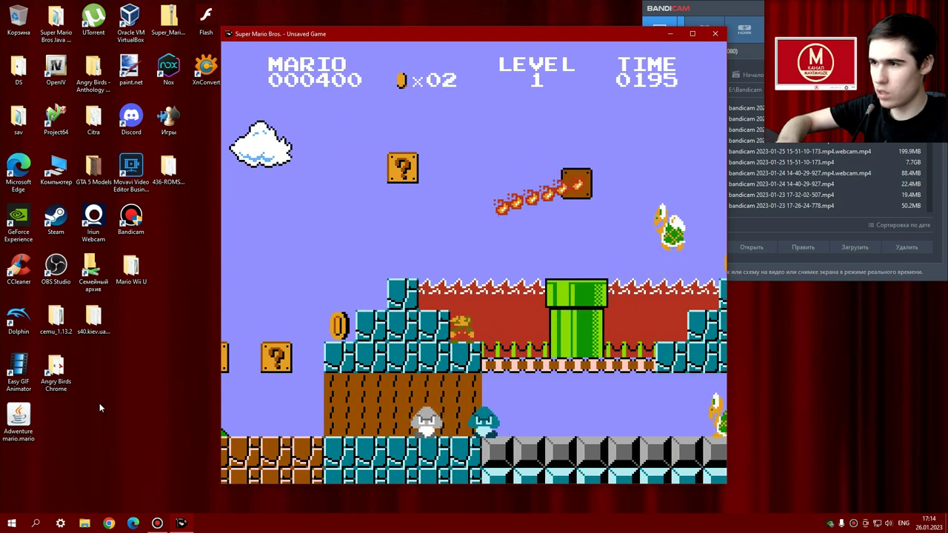
key("Right")
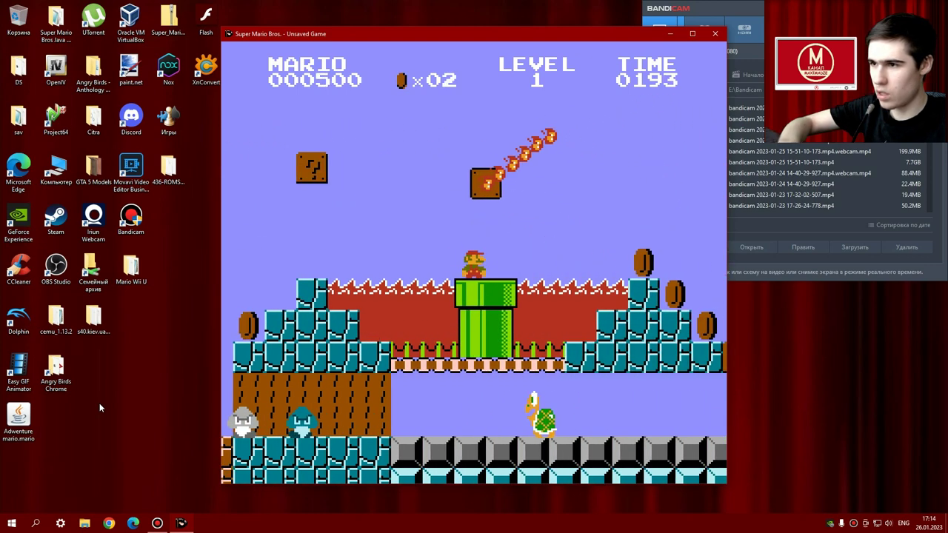
key("Right")
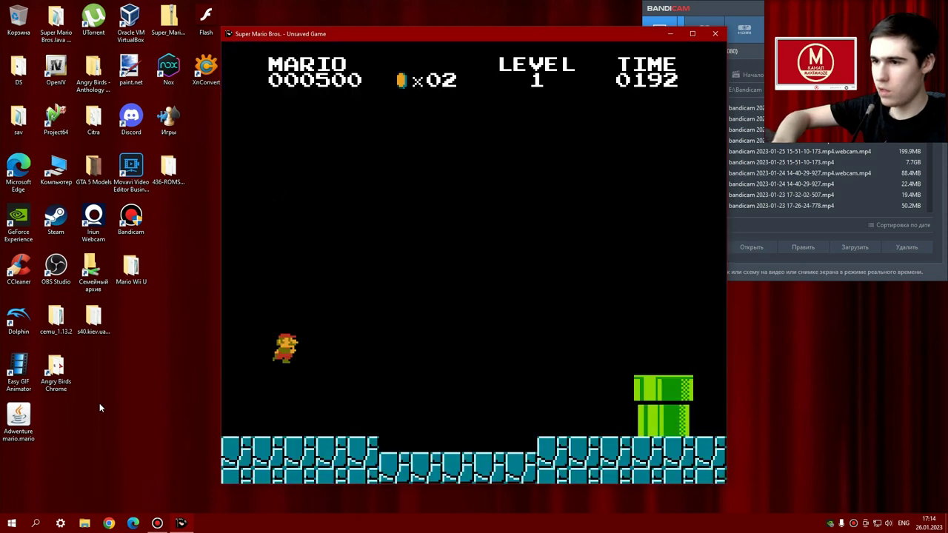
key("Right")
key("Up")
key("Down")
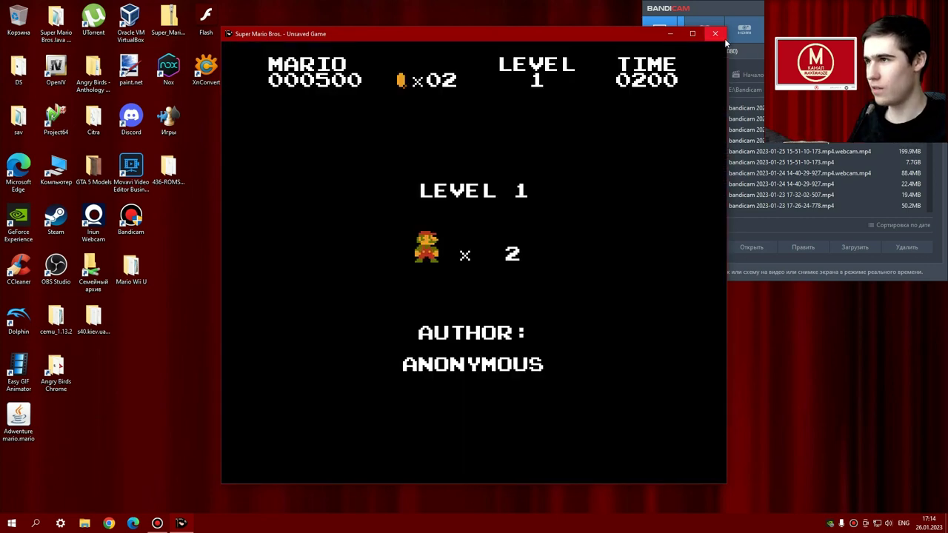
left_click(716, 33)
scroll(701, 244, "down", 9)
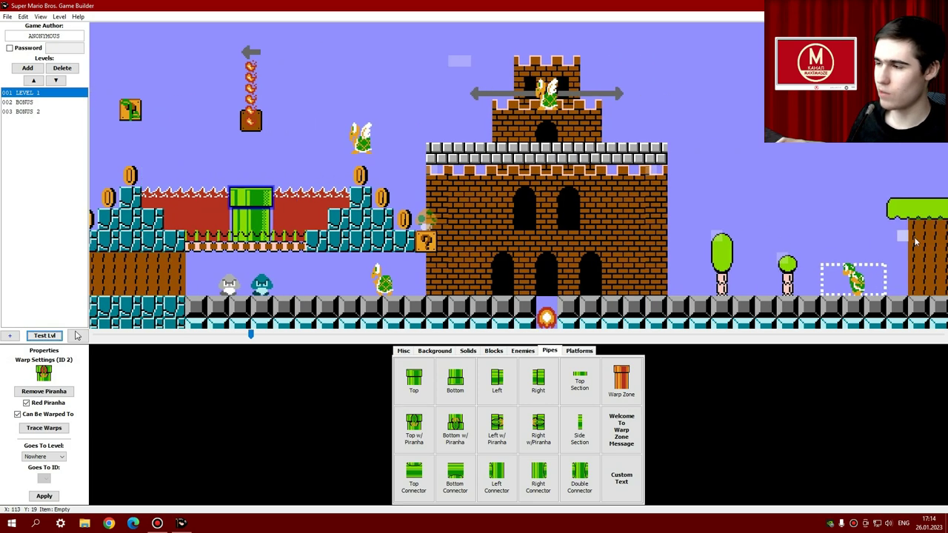
scroll(768, 337, "right", 8)
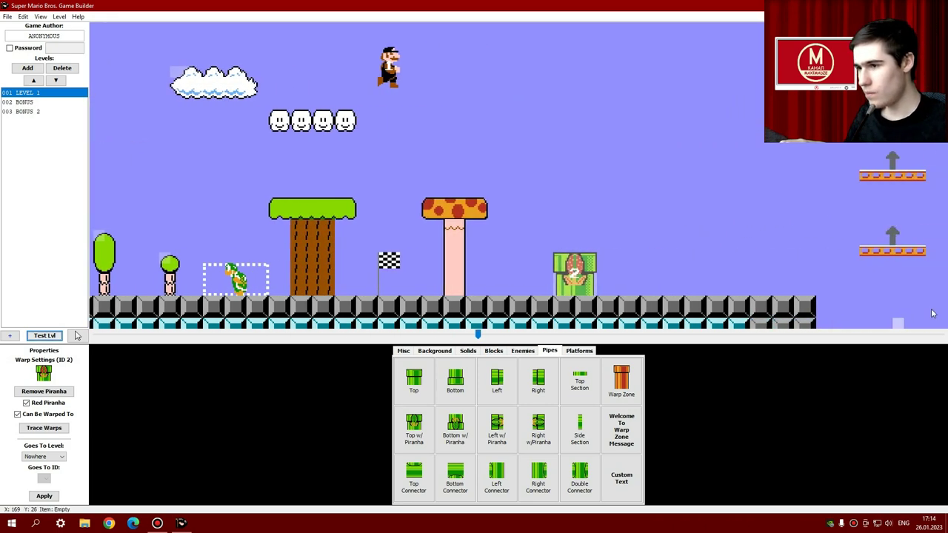
scroll(110, 115, "left", 2)
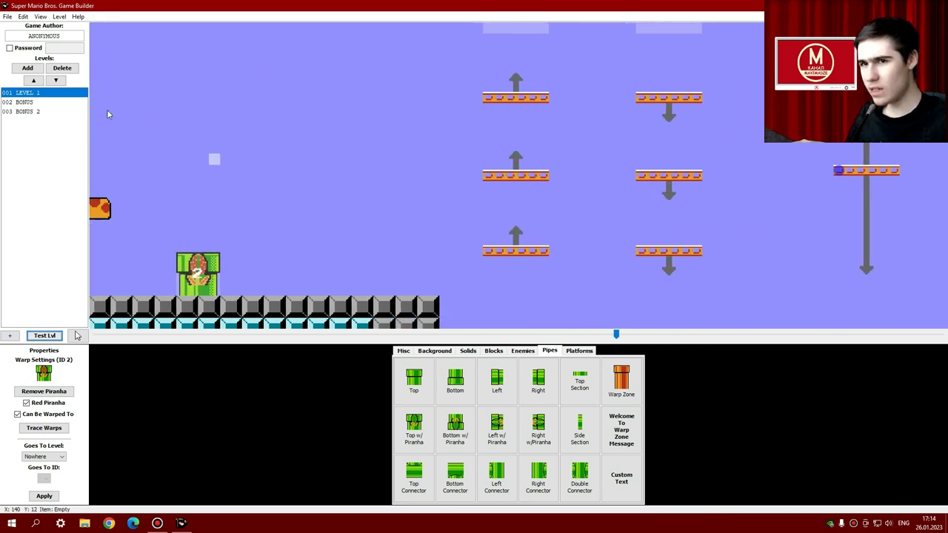
Add a new level, move it to the end of the level list as 004, and name it LEVEL 2.
left_click(29, 69)
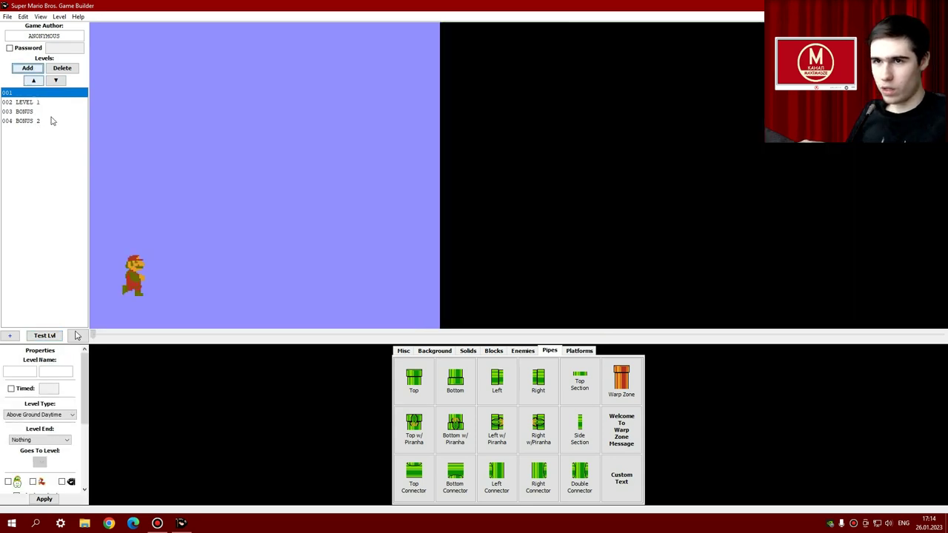
left_click(56, 81)
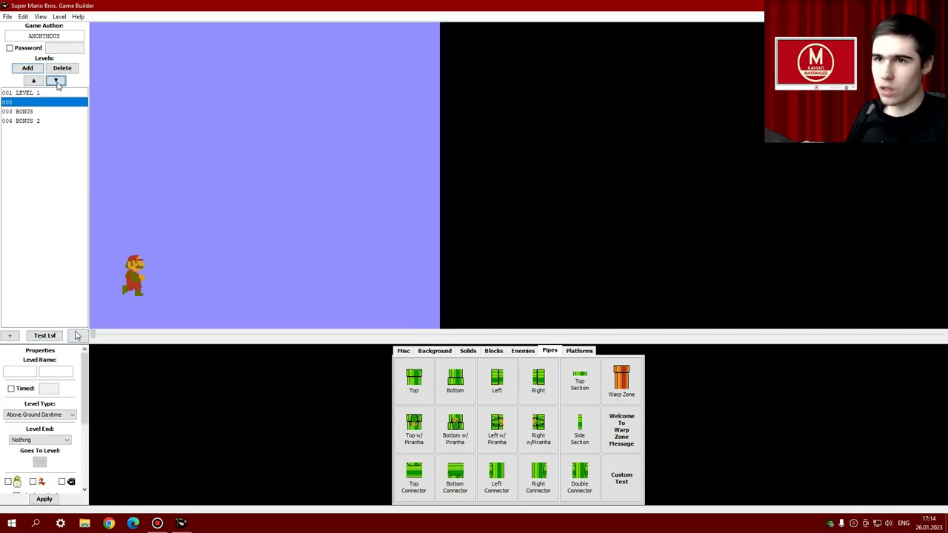
left_click(57, 81)
left_click(58, 82)
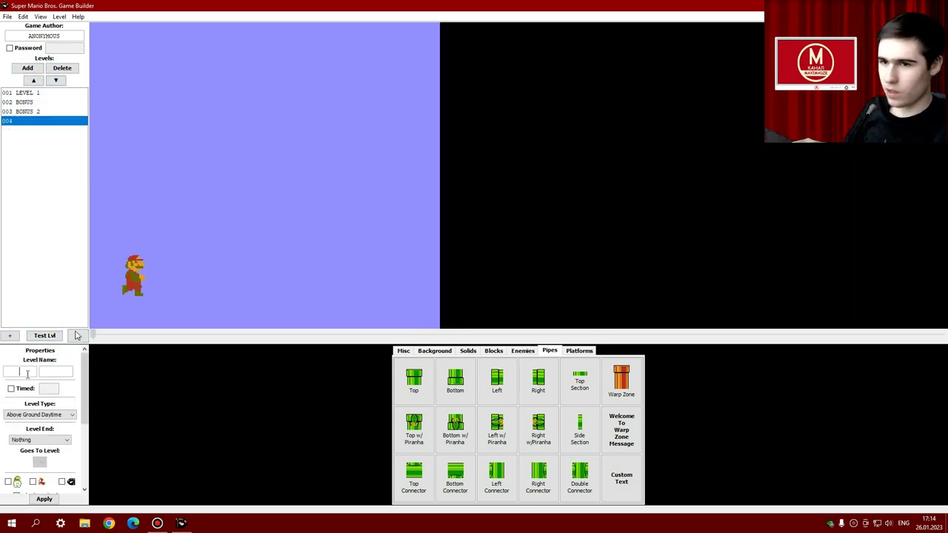
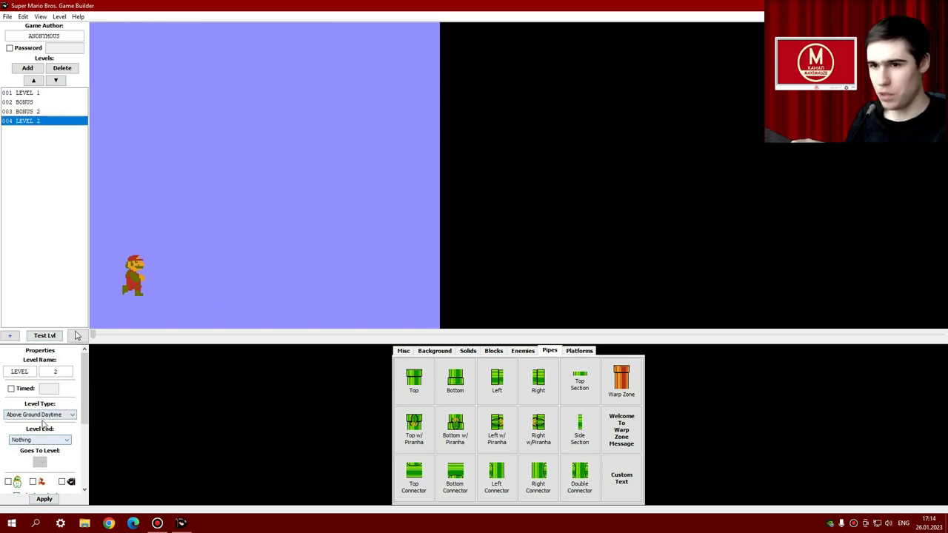
Set the level type of 004 LEVEL 2 to Underground and apply it.
left_click(46, 415)
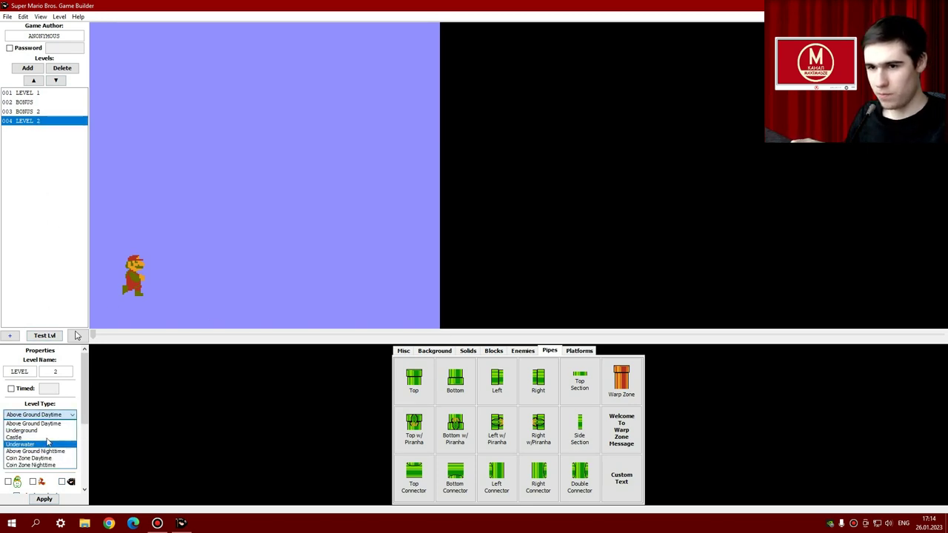
left_click(30, 430)
left_click(45, 498)
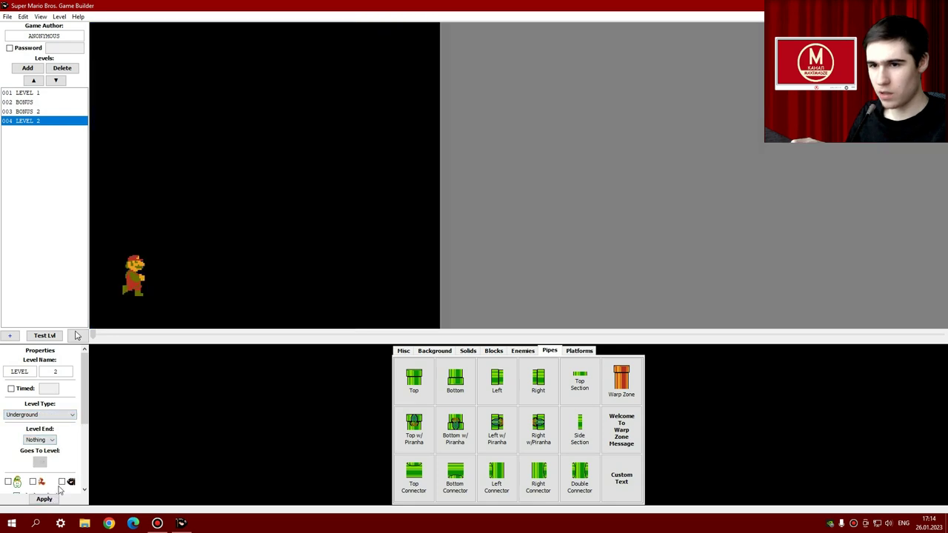
Extend LEVEL 2 well beyond its original width by inserting many columns near its far end.
left_click(403, 350)
left_click(468, 393)
left_click(457, 284)
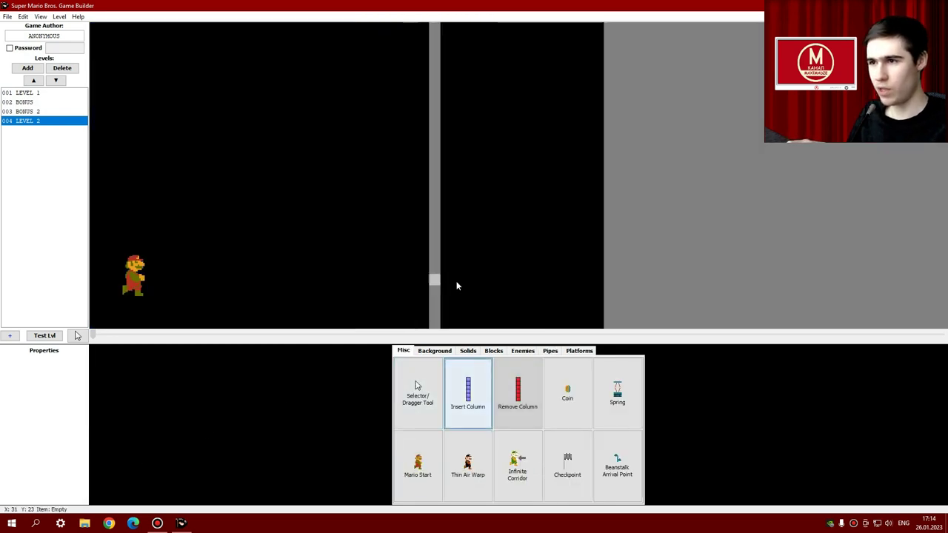
scroll(557, 262, "right", 10)
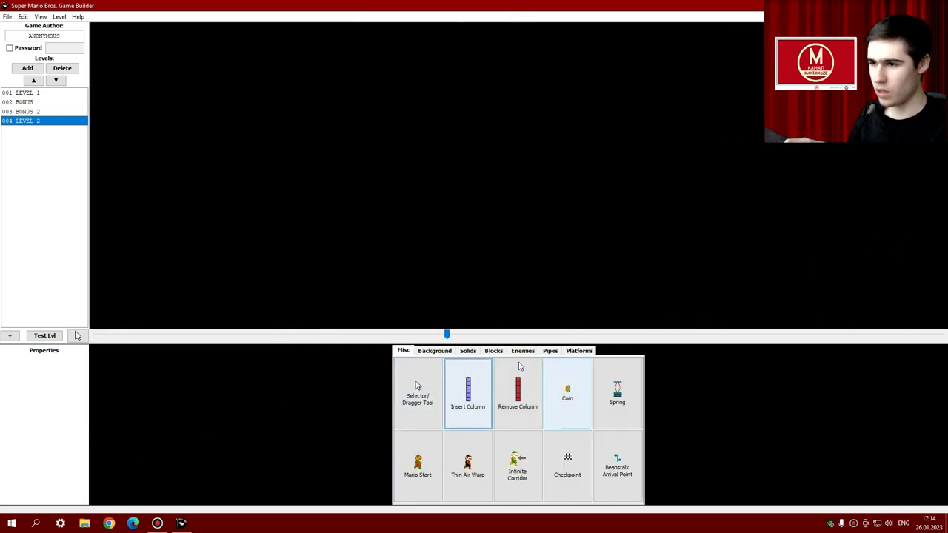
Remove surplus columns from LEVEL 2 until its whole width fits in the editor view.
left_click(469, 351)
left_click(404, 350)
left_click(518, 393)
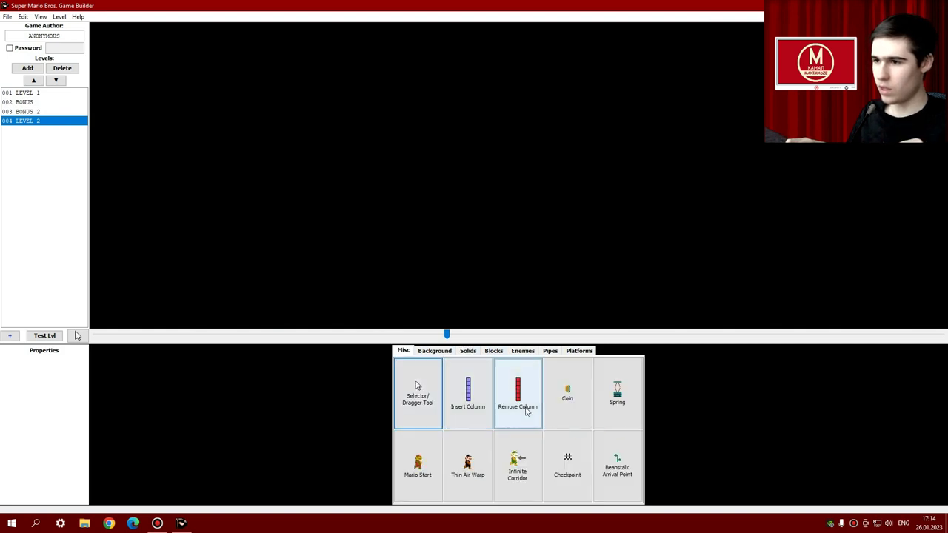
left_click(919, 207)
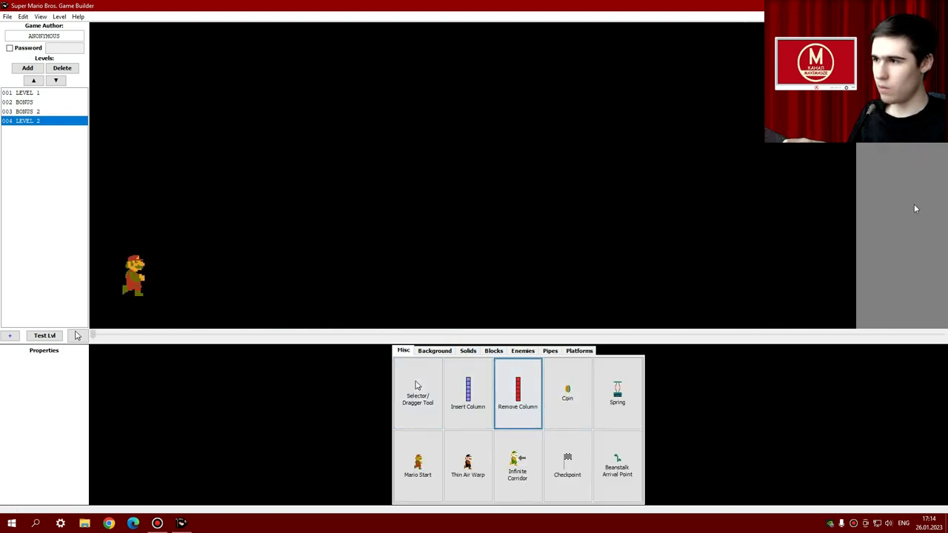
Switch the textures of LEVEL 2 to Lost Levels and apply the change.
left_click(468, 351)
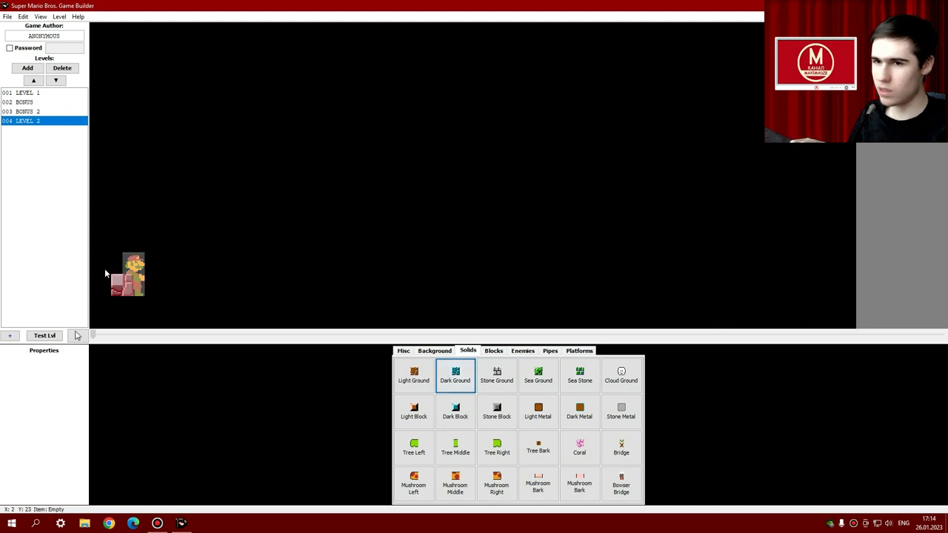
left_click(47, 121)
scroll(51, 437, "down", 2)
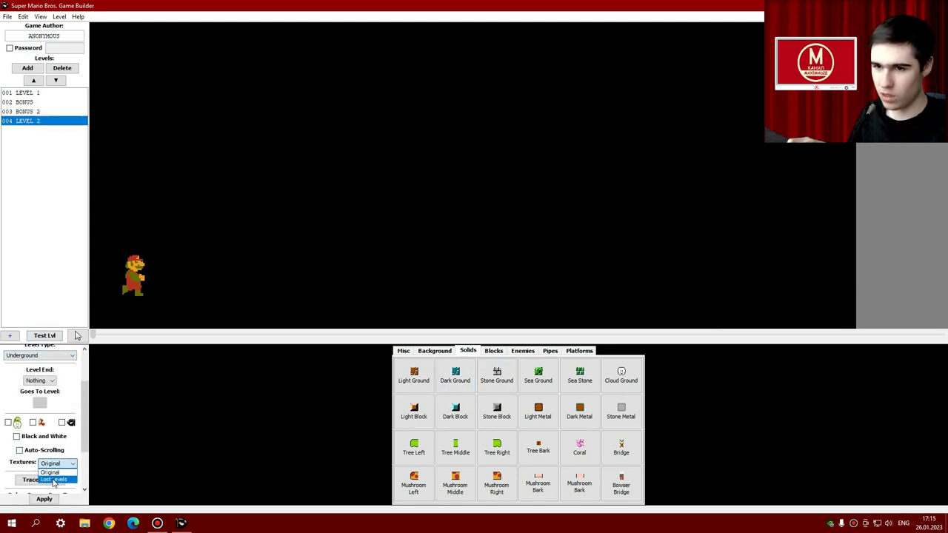
Lay a Dark Ground floor across the full width of LEVEL 2, with a long shallow dip between raised ends.
left_click(447, 382)
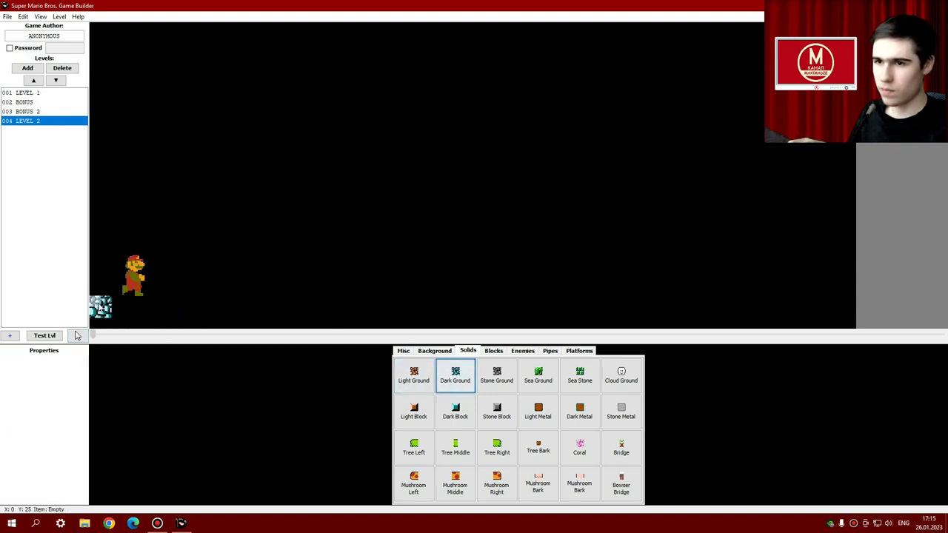
mouse_move(100, 306)
left_mouse_down()
mouse_move(393, 317)
mouse_move(827, 310)
left_mouse_up()
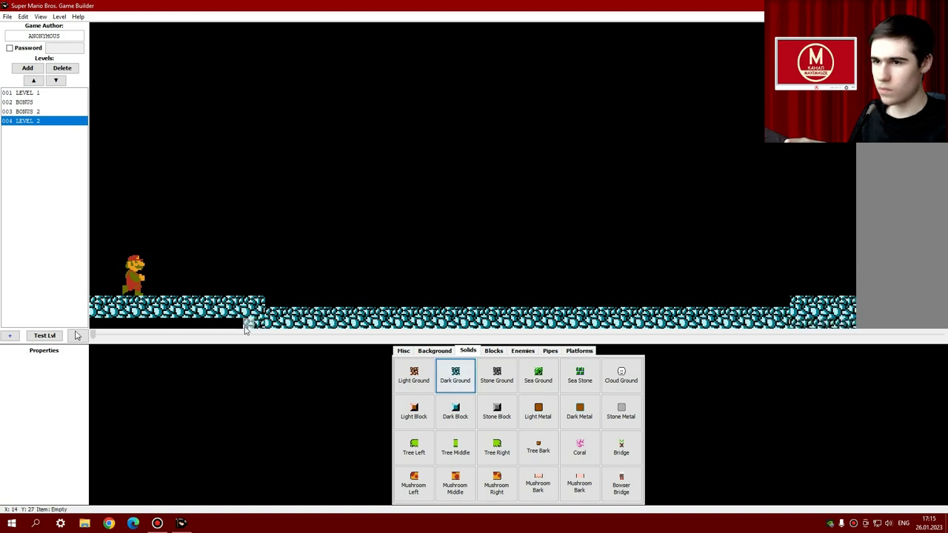
left_click_drag(246, 330, 164, 329)
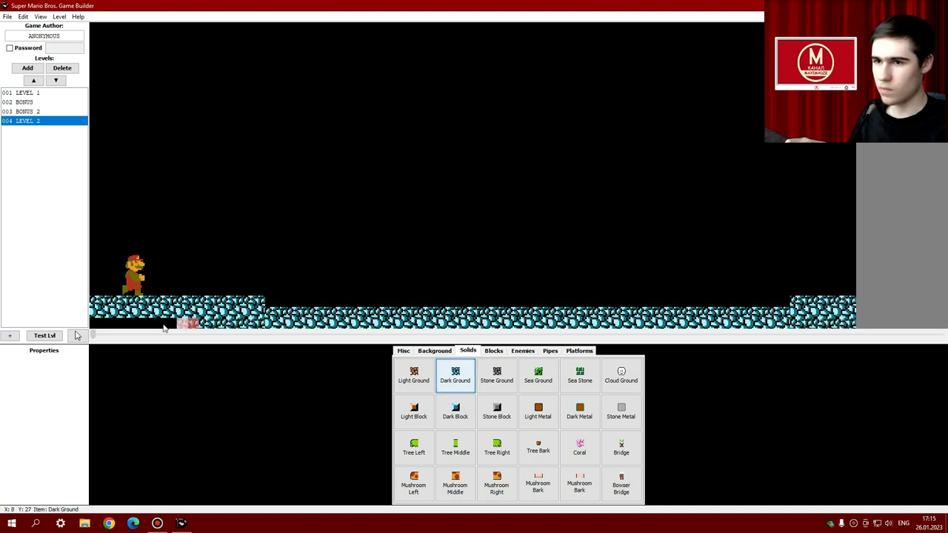
Place three teal Buzzy Beetles, evenly spaced, on the lowered floor in the middle and far part of LEVEL 2.
left_click(535, 351)
left_click(435, 429)
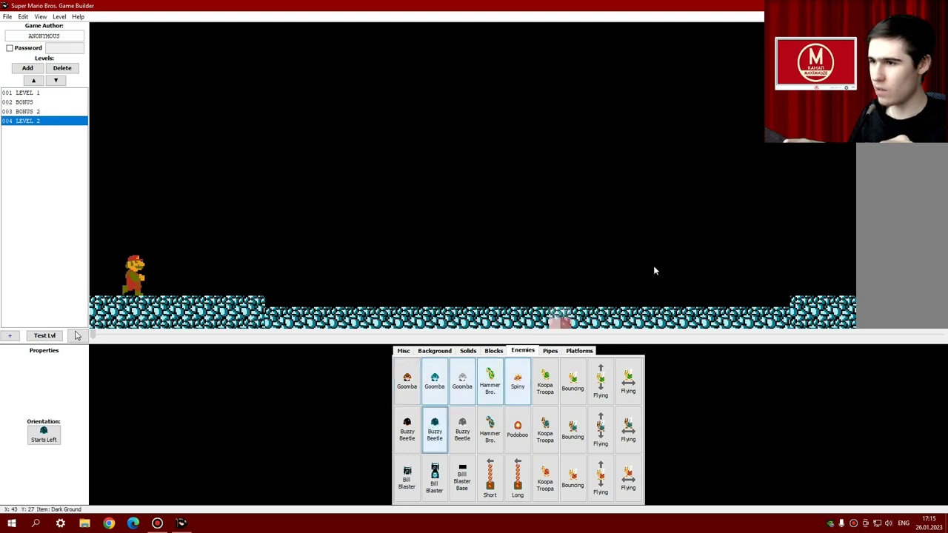
left_click(680, 295)
left_click(570, 291)
left_click(461, 292)
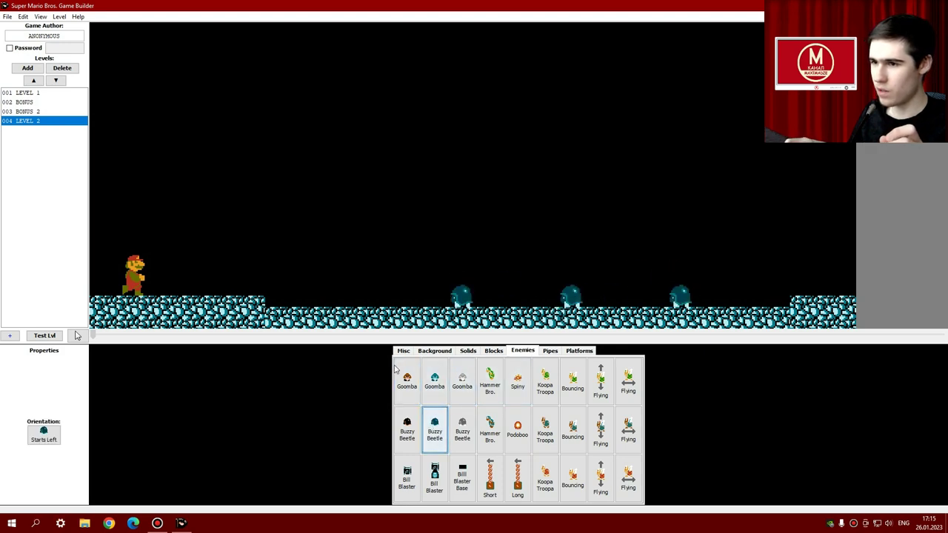
Place two brown Goombas near the start of the floor dip and one Spiny near its far end.
left_click(407, 379)
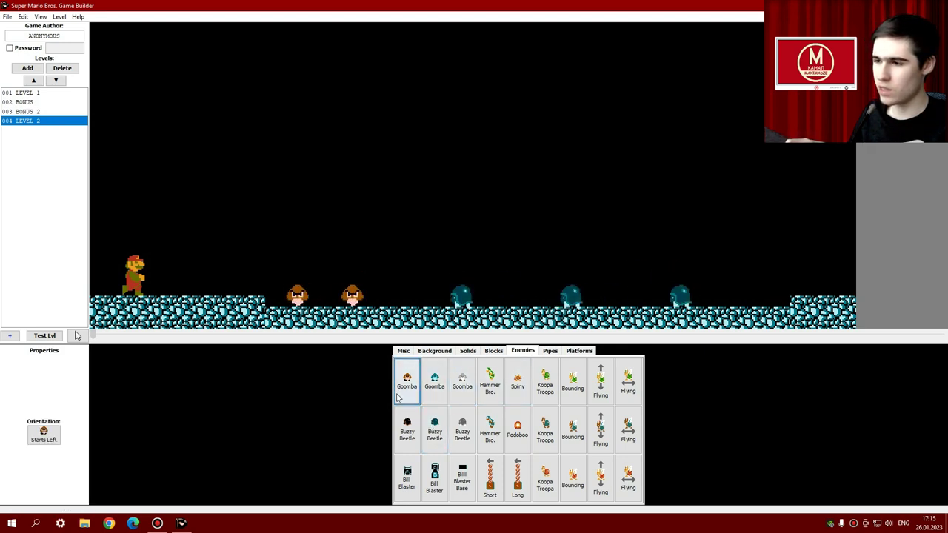
left_click(518, 380)
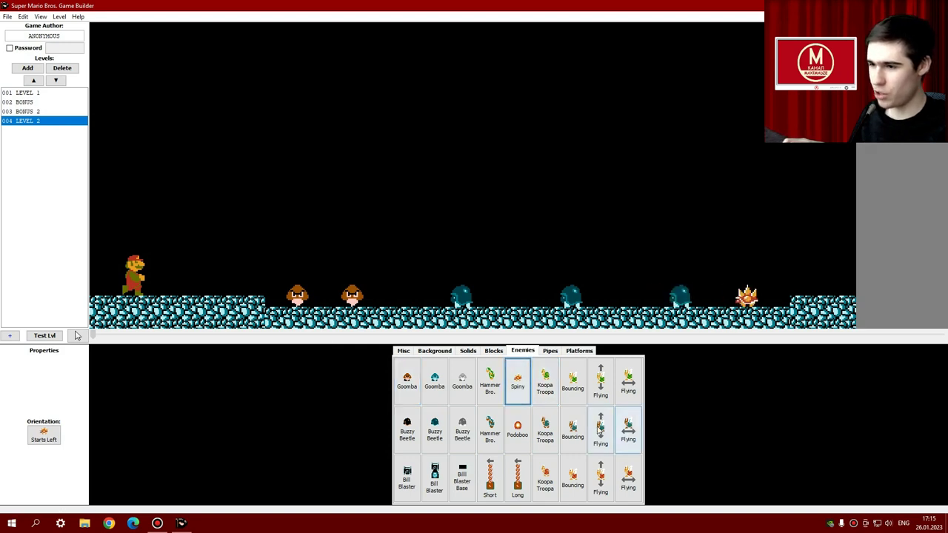
Place a tall Bill Blaster on LEVEL 2's floor between the first two Buzzy Beetles and a Long fire bar high above it.
left_click(435, 480)
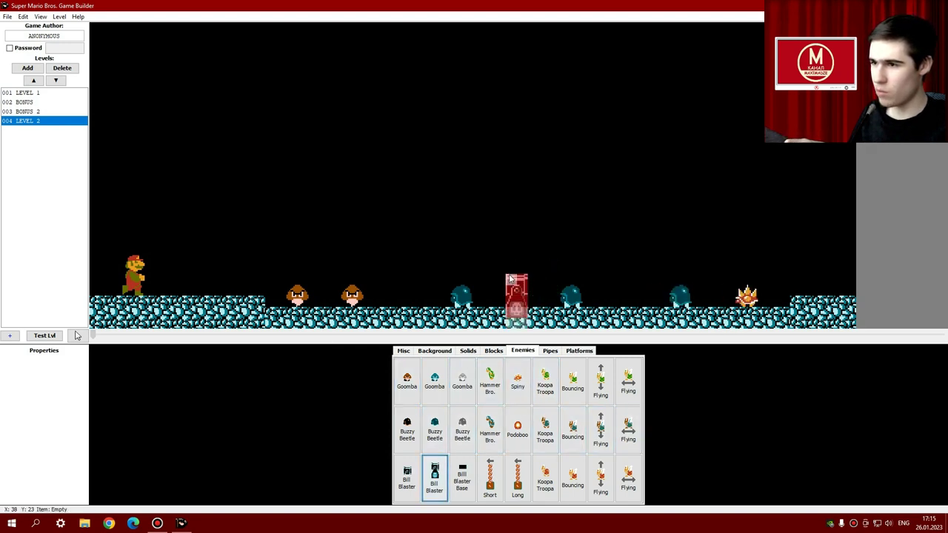
left_click(512, 279)
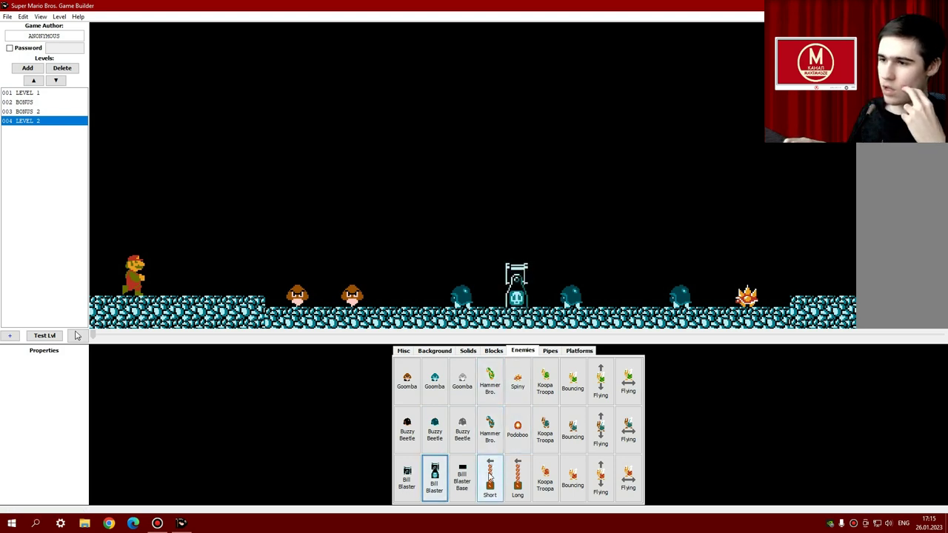
left_click(518, 478)
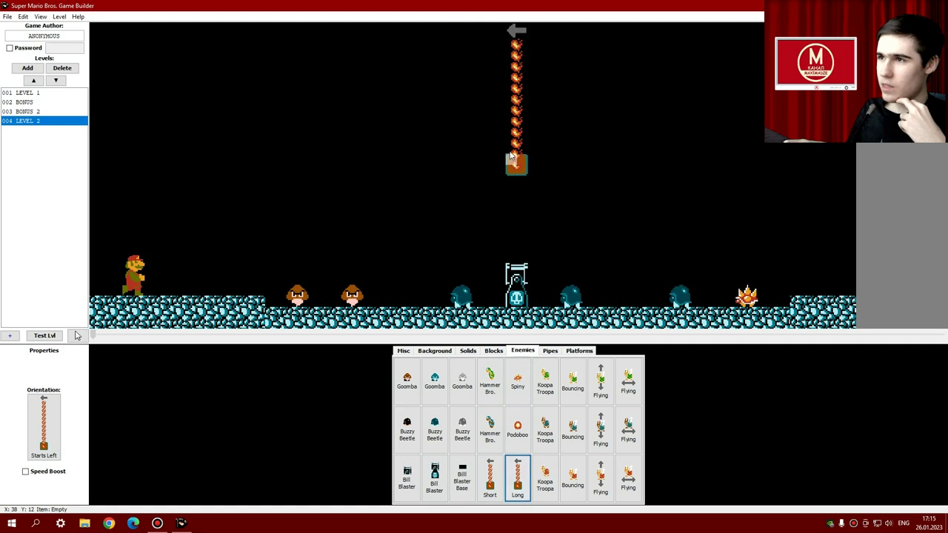
Hang a Bottom pipe over the raised far end of LEVEL 2's floor and extend it upward with Top Section pieces.
left_click(550, 351)
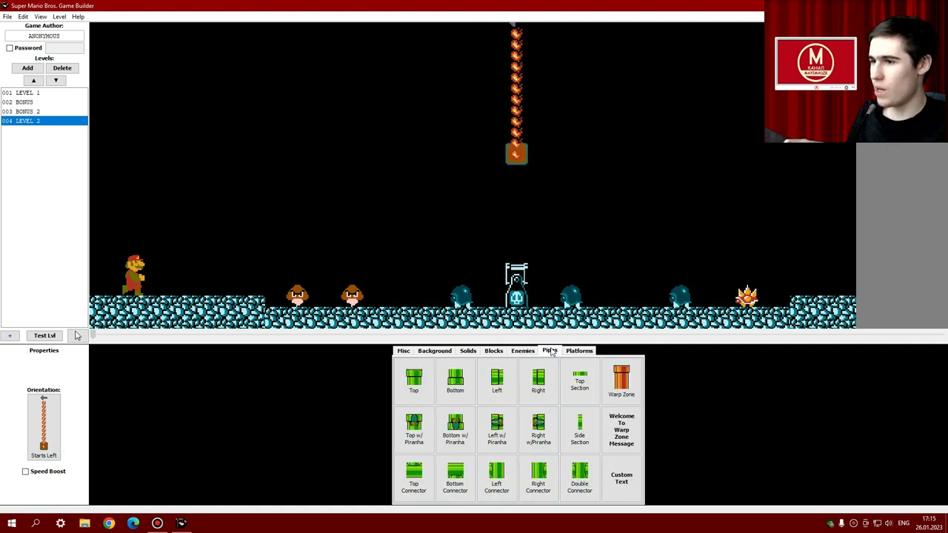
left_click(454, 390)
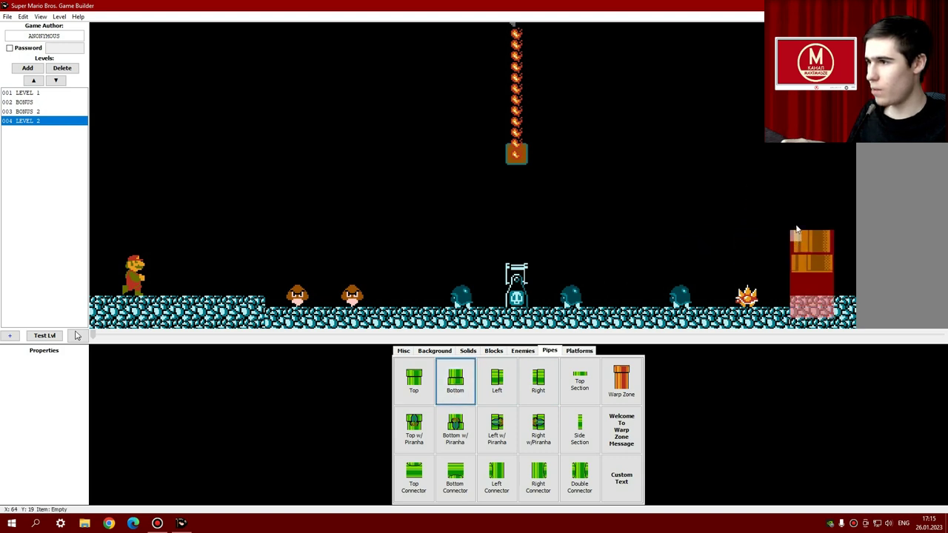
left_click(801, 221)
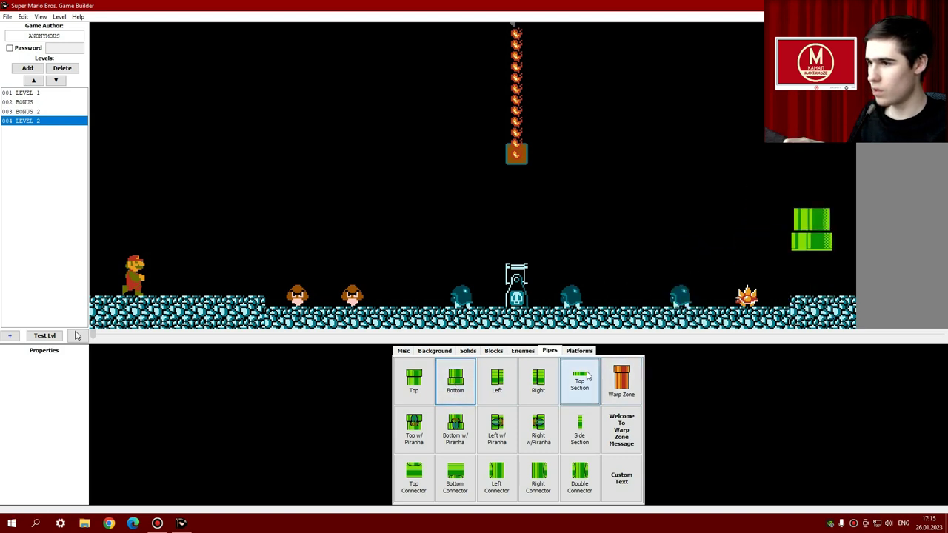
left_click_drag(800, 211, 814, 125)
right_click_drag(807, 127, 806, 180)
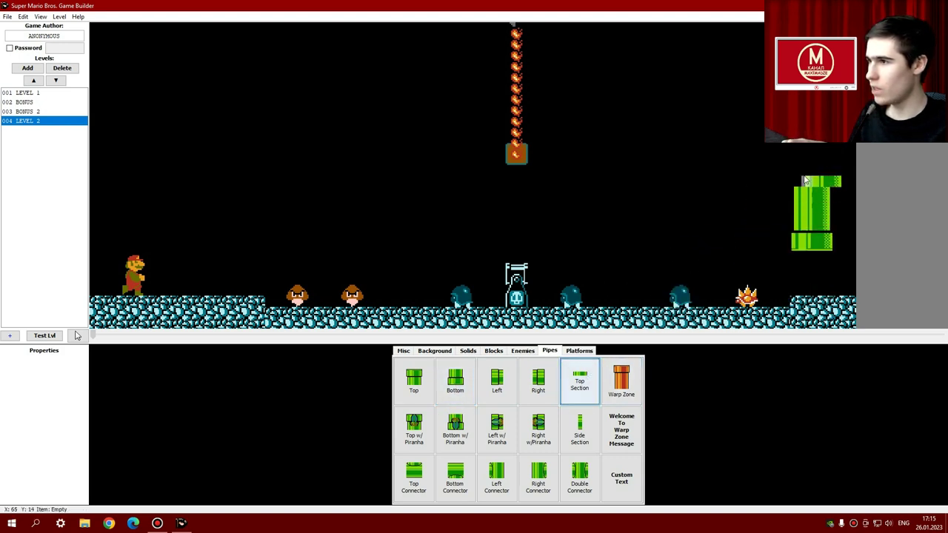
left_click_drag(796, 178, 798, 144)
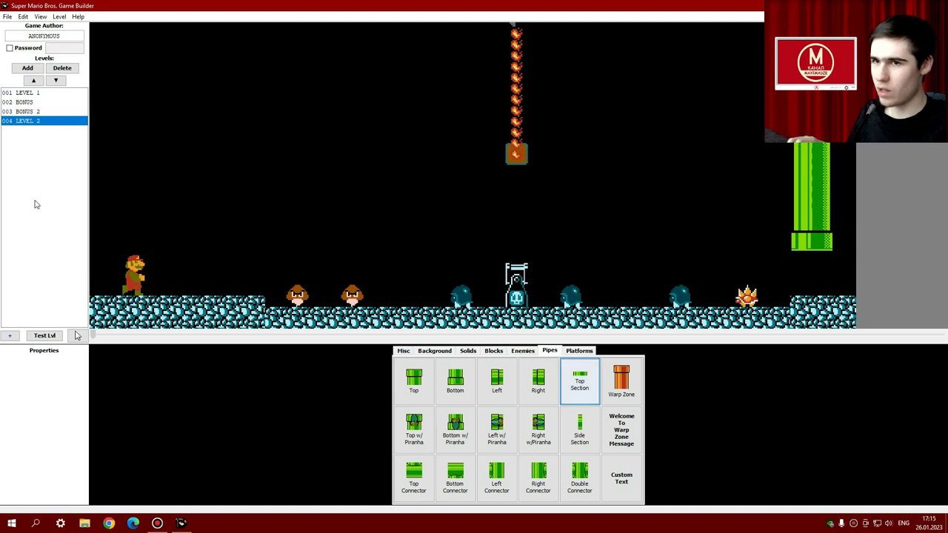
Add a level named 2 B after LEVEL 2 and lay a Light Ground floor across its full width.
left_click(23, 123)
left_click(22, 68)
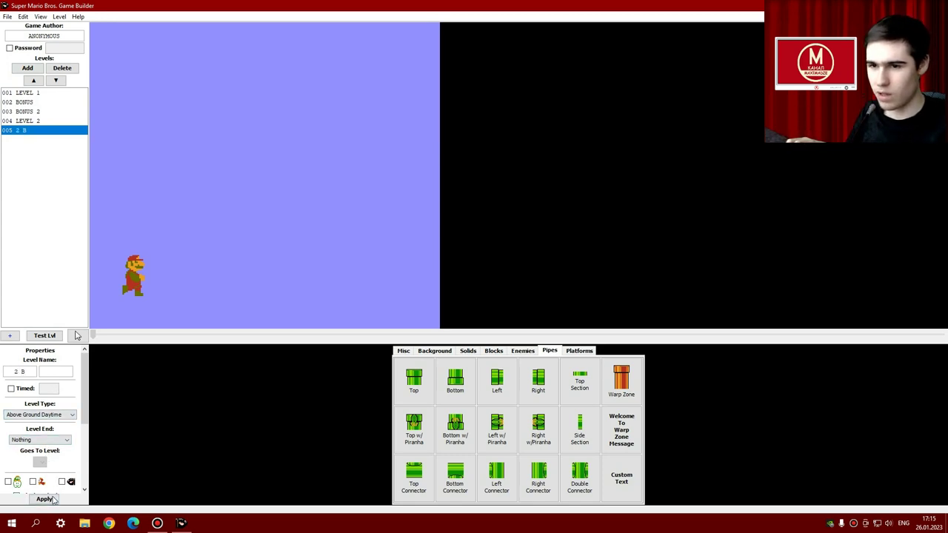
left_click(468, 351)
left_click(404, 380)
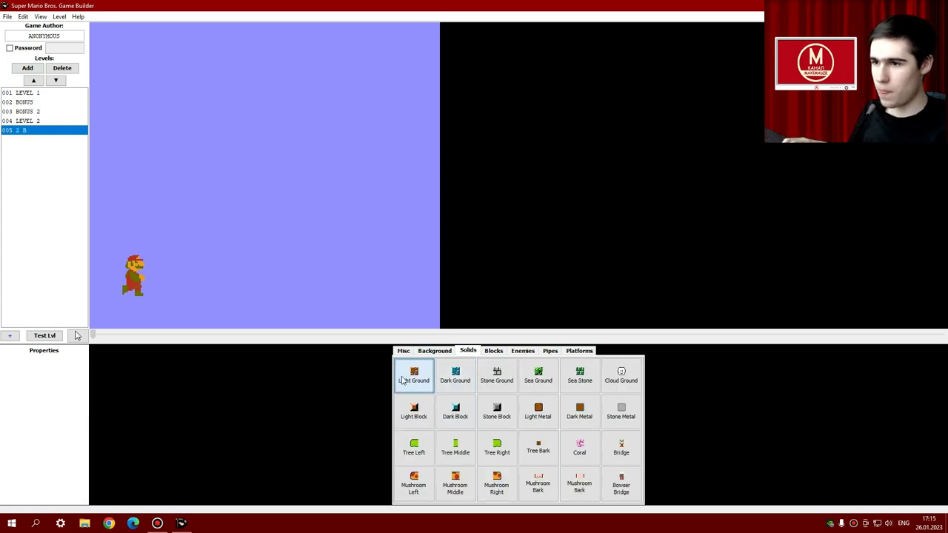
left_click_drag(94, 307, 285, 315)
right_click_drag(285, 315, 196, 315)
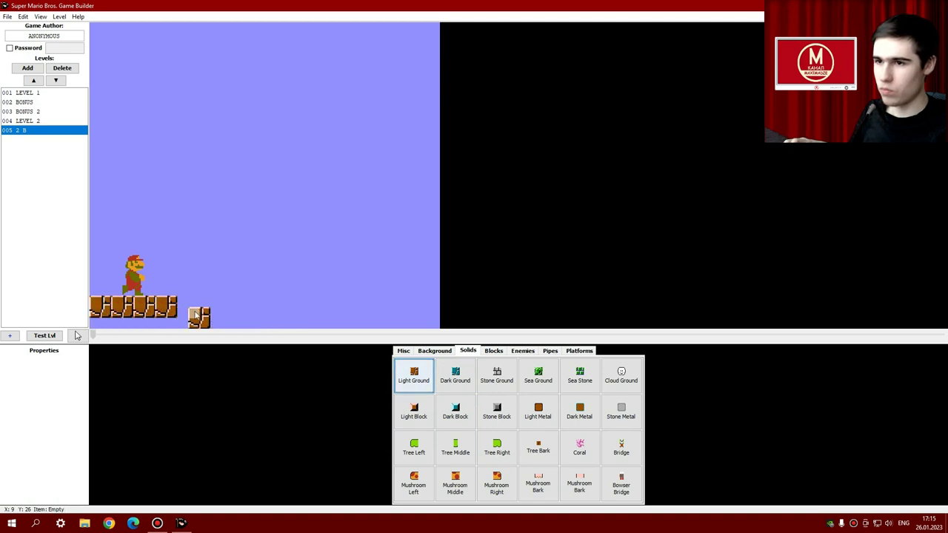
mouse_move(184, 306)
left_mouse_down()
mouse_move(382, 309)
mouse_move(99, 326)
left_mouse_up()
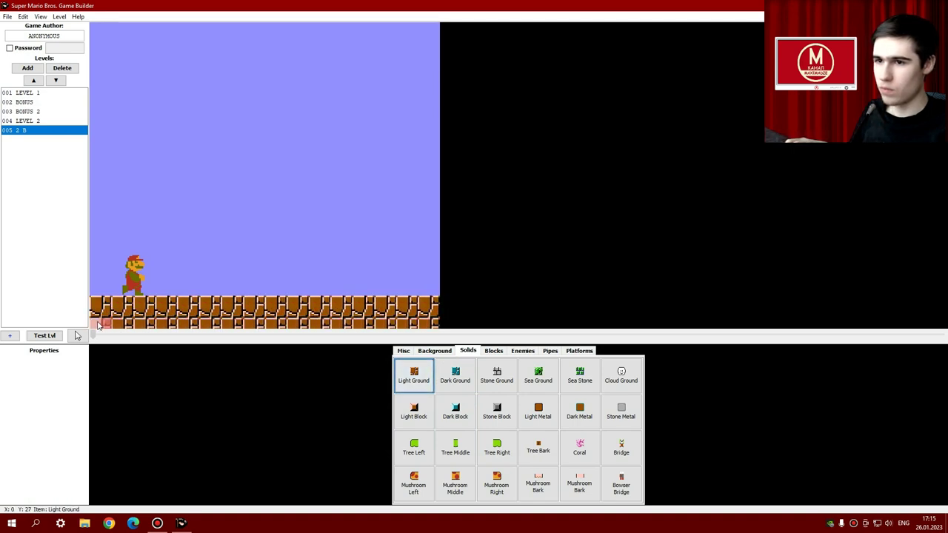
Set the end of level 2 B to Flag w/Large Castle going to 001 LEVEL 1, and apply it.
left_click(404, 352)
left_click(43, 132)
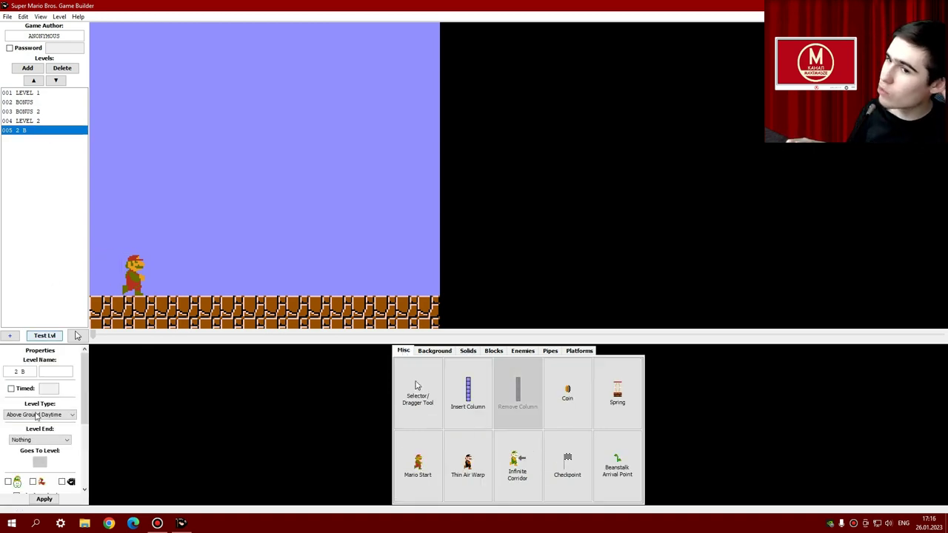
left_click(49, 463)
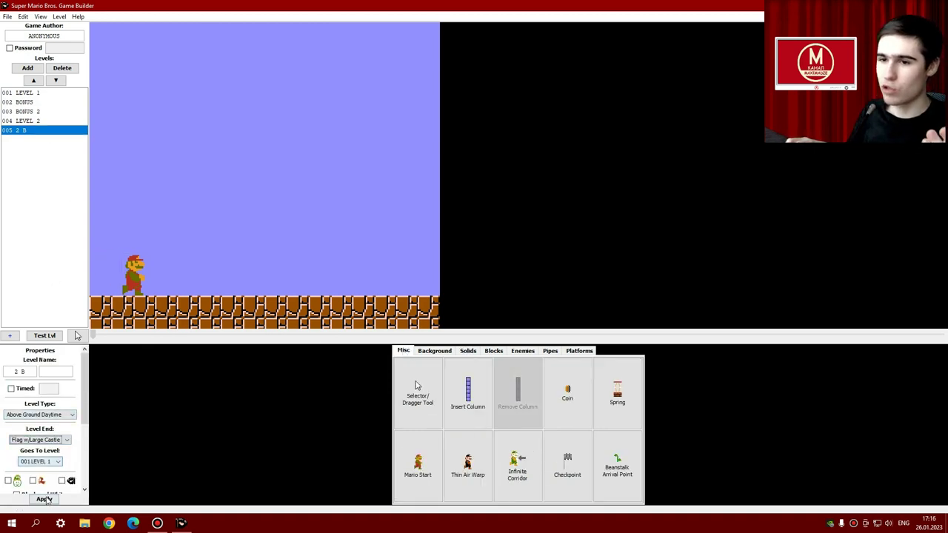
left_click(44, 500)
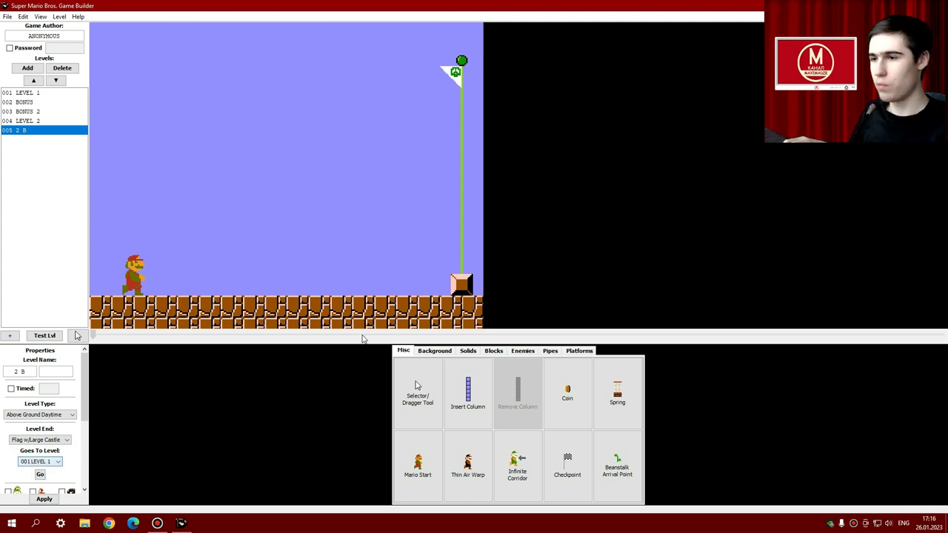
Place a Top pipe on the ground just ahead of Mario in 2 B and allow it to be warped to.
left_click(550, 351)
left_click(414, 380)
left_click(176, 271)
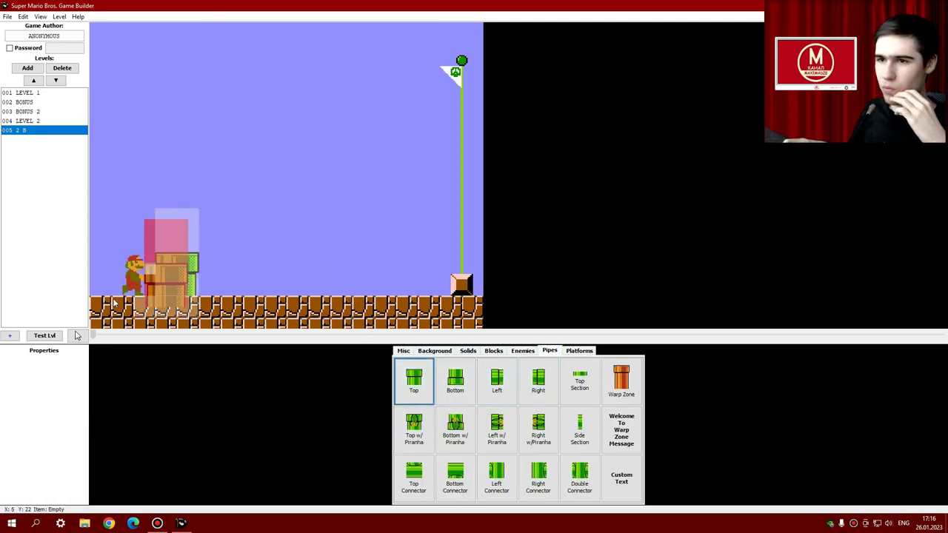
left_click(162, 265)
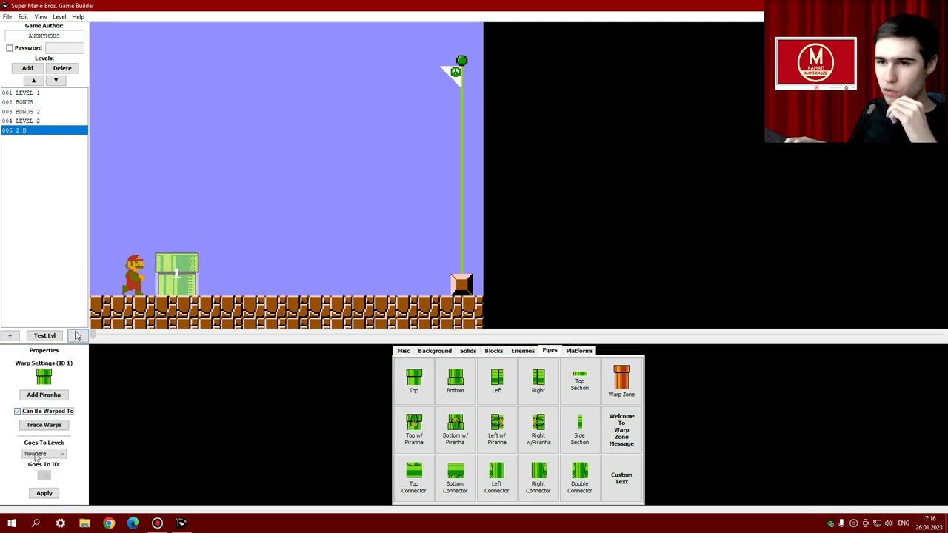
Link the hanging pipe in LEVEL 2 to level 005 2 B, pipe ID 1, and check the destination level.
left_click(43, 121)
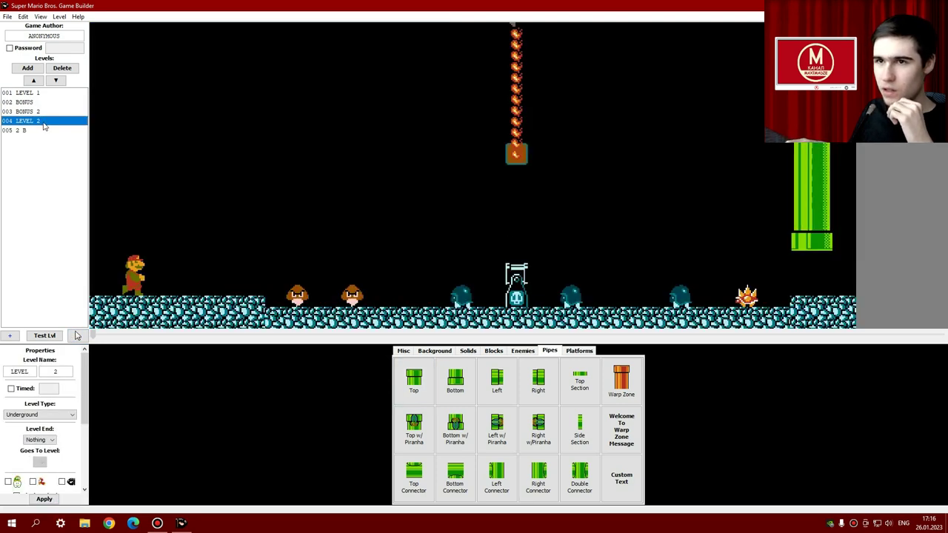
left_click(809, 239)
left_click(48, 454)
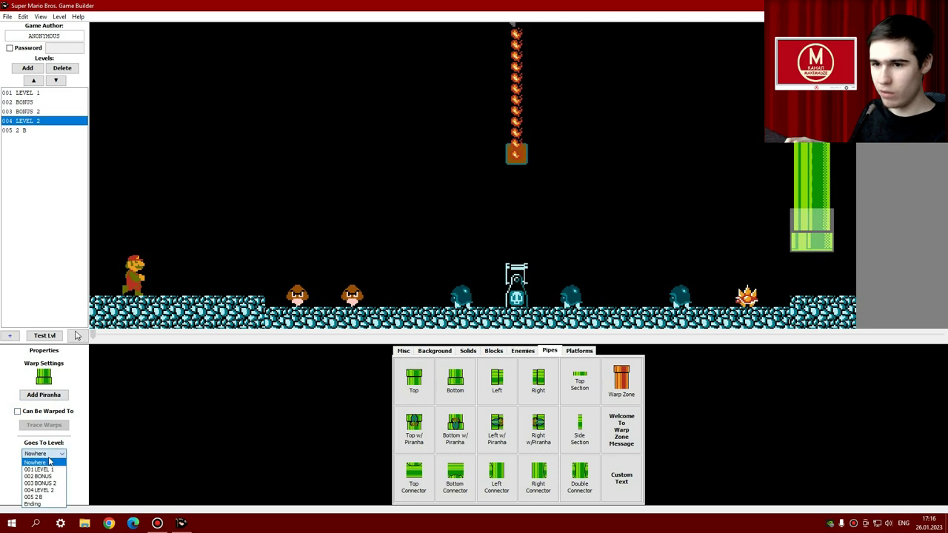
left_click(43, 497)
left_click(44, 475)
left_click(43, 484)
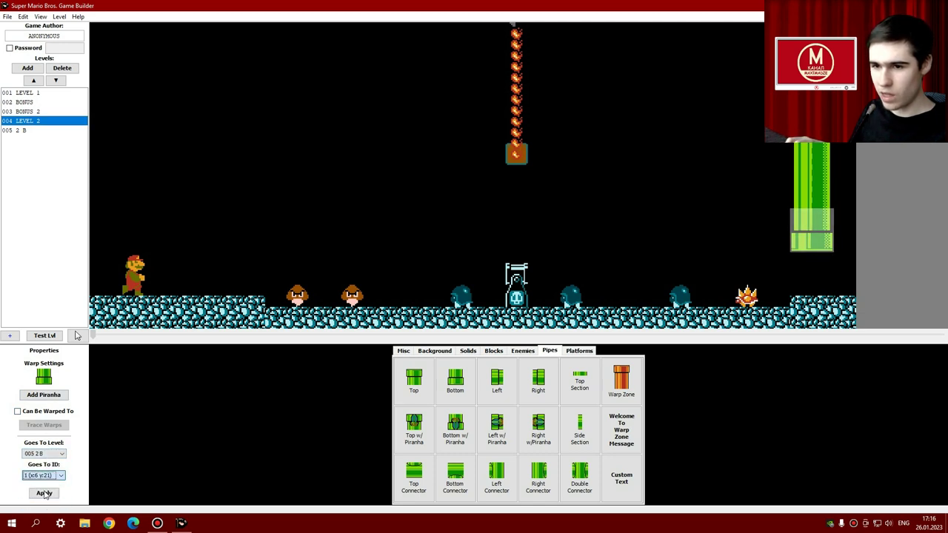
left_click(45, 494)
left_click(44, 130)
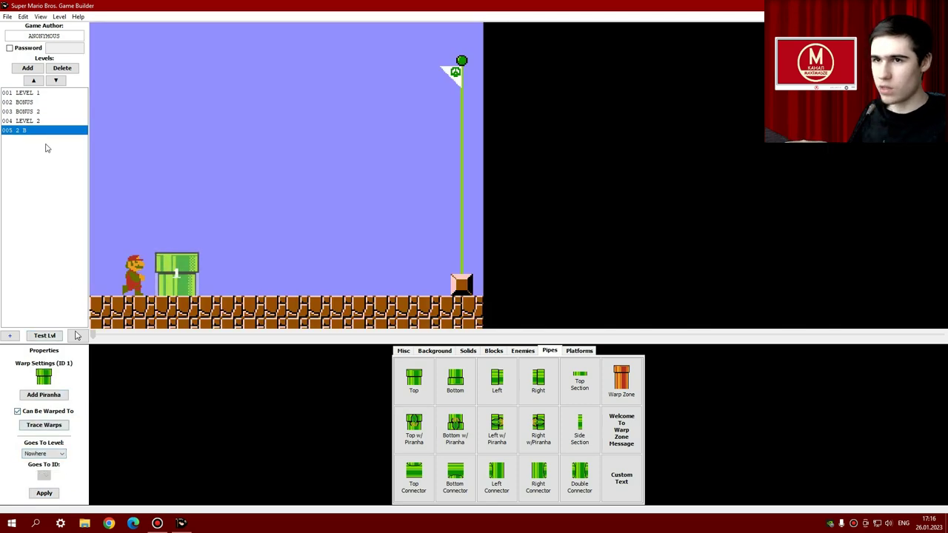
Set the flag ending of 001 LEVEL 1 to go to 004 LEVEL 2.
left_click(33, 122)
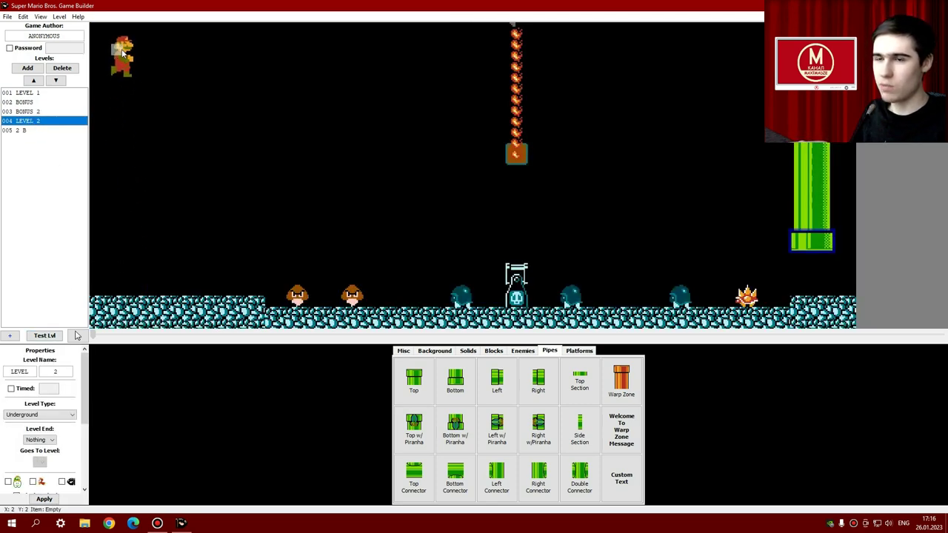
left_click(39, 111)
left_click(37, 93)
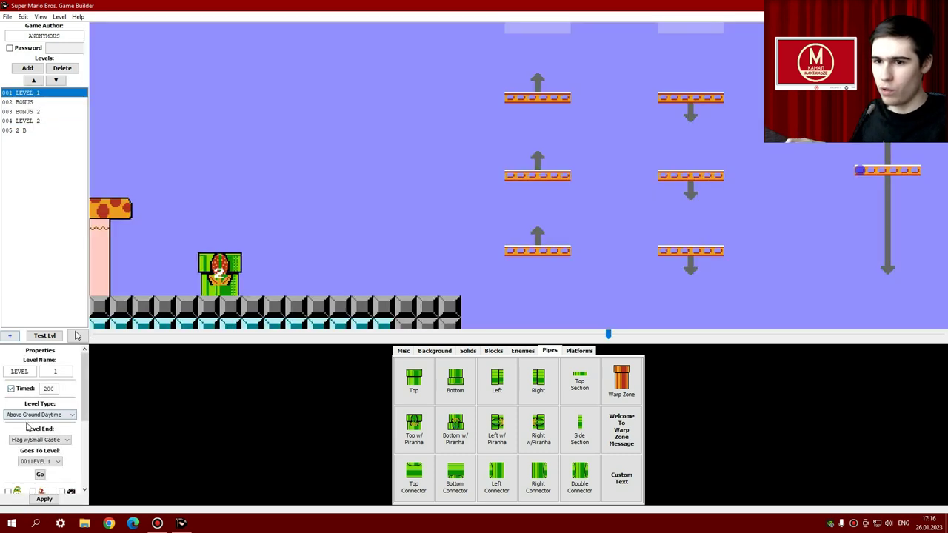
left_click(49, 462)
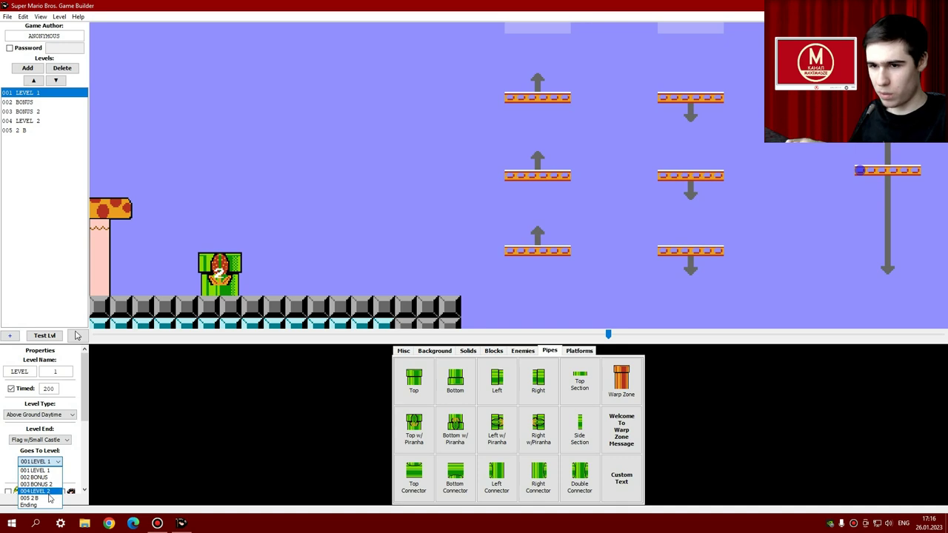
left_click(37, 491)
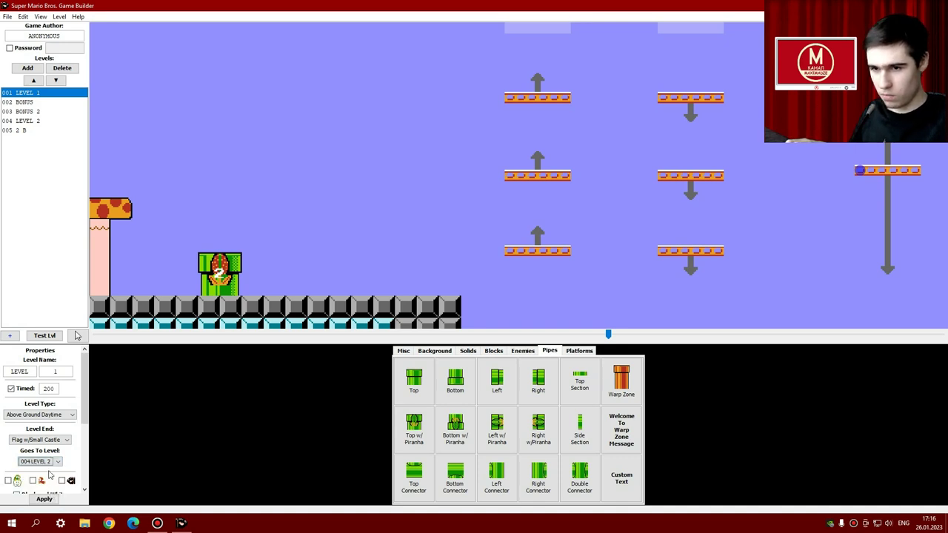
Move Mario's start in LEVEL 1 onto the stone block floor between the piranha pipe and the moving platforms.
left_click(404, 351)
left_click(418, 466)
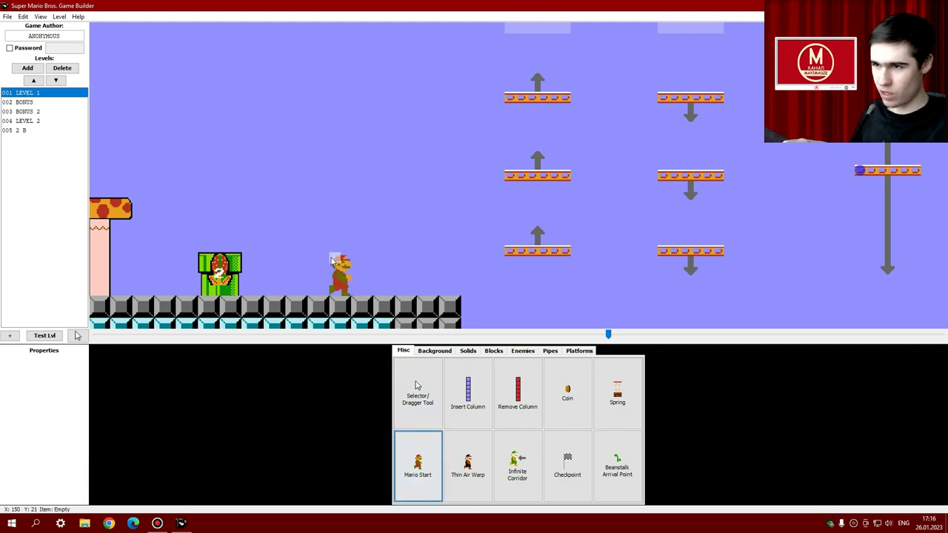
left_click(332, 261)
Test LEVEL 1 from the new start point, jumping Mario across the moving platforms.
left_click(45, 335)
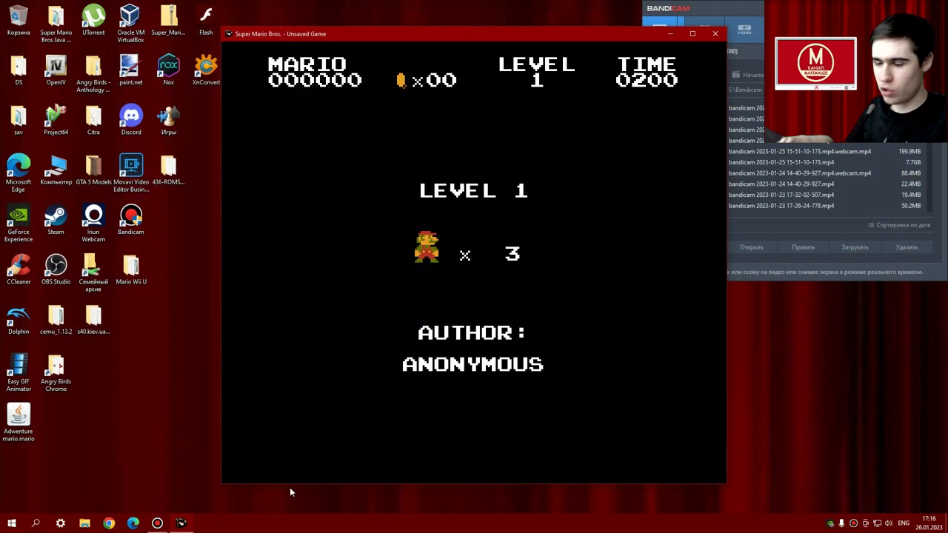
key("Right")
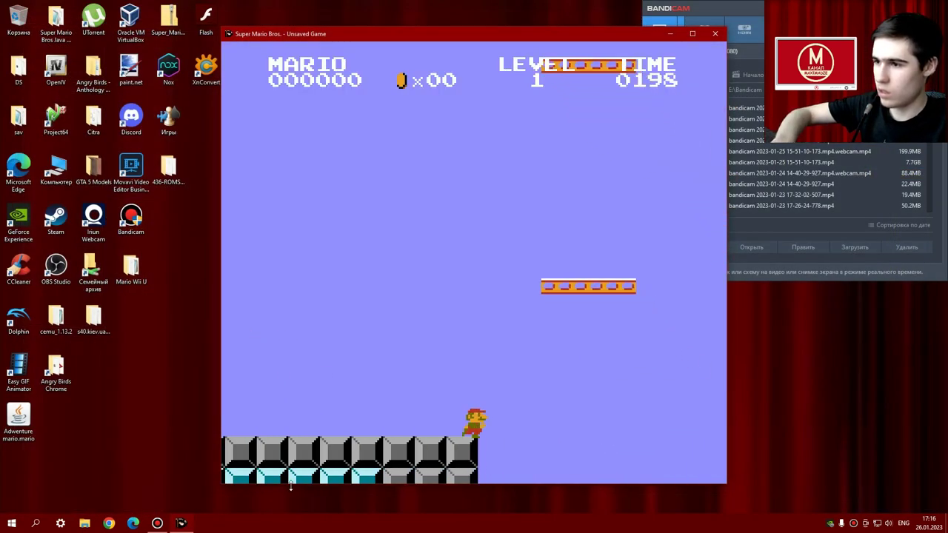
key("space")
key("Right")
key("space")
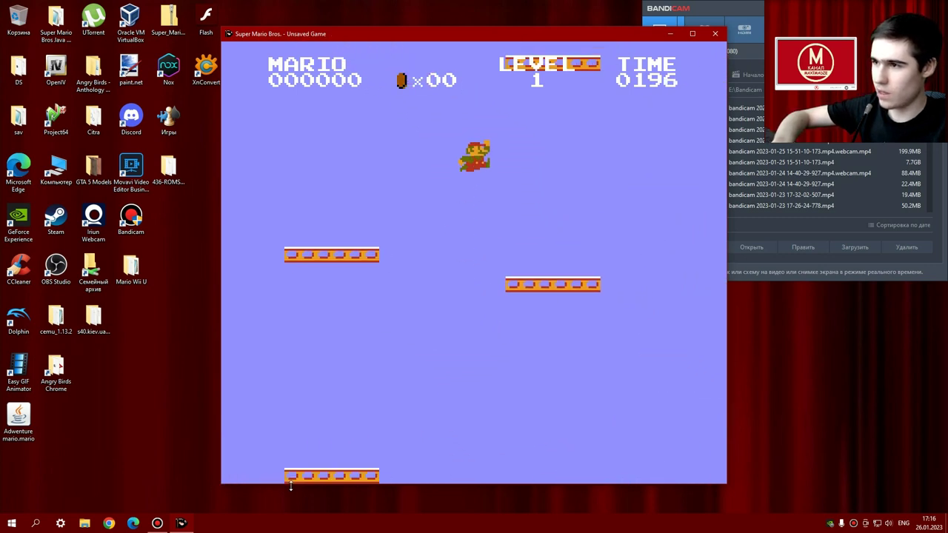
key("Right")
key("space")
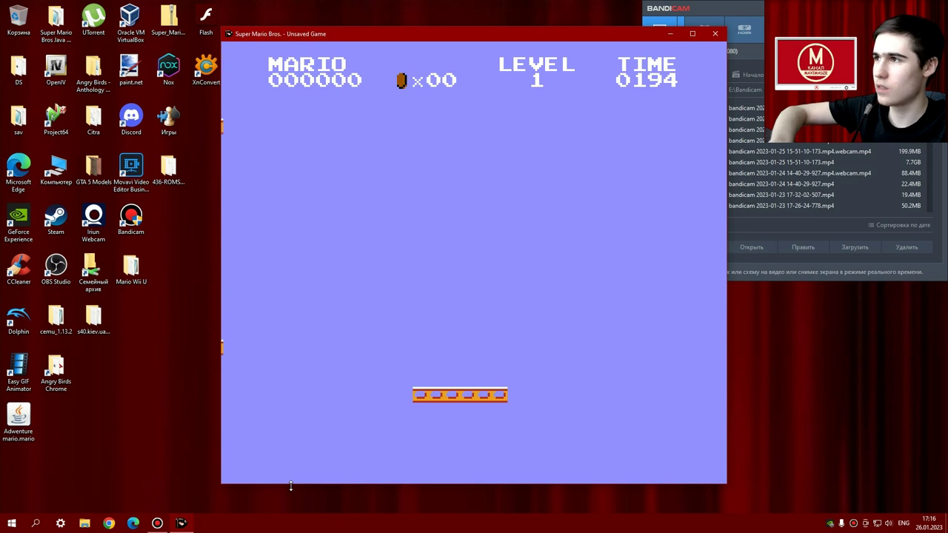
Continue the LEVEL 1 test, jumping Mario from the stone floor across the rising and falling platforms to the single vertical platform.
key("Right")
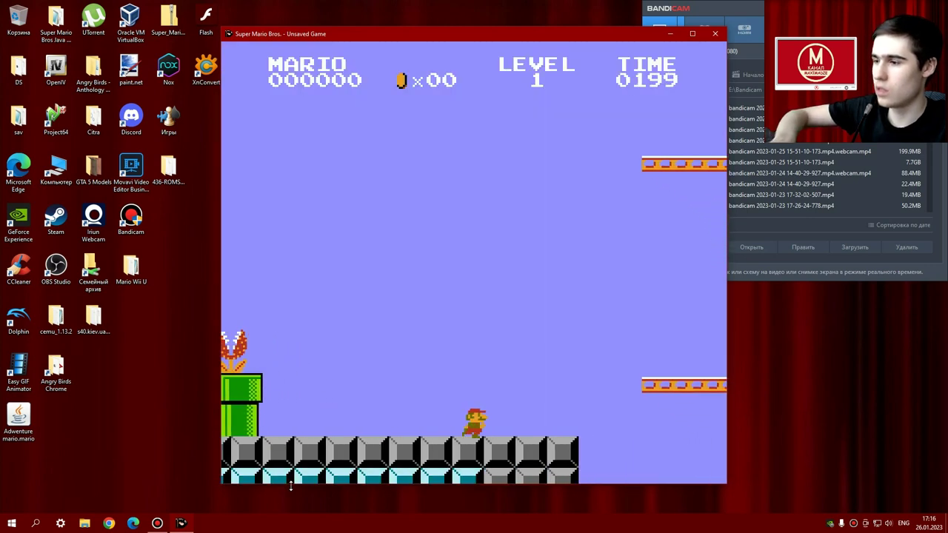
key("Right")
key("space")
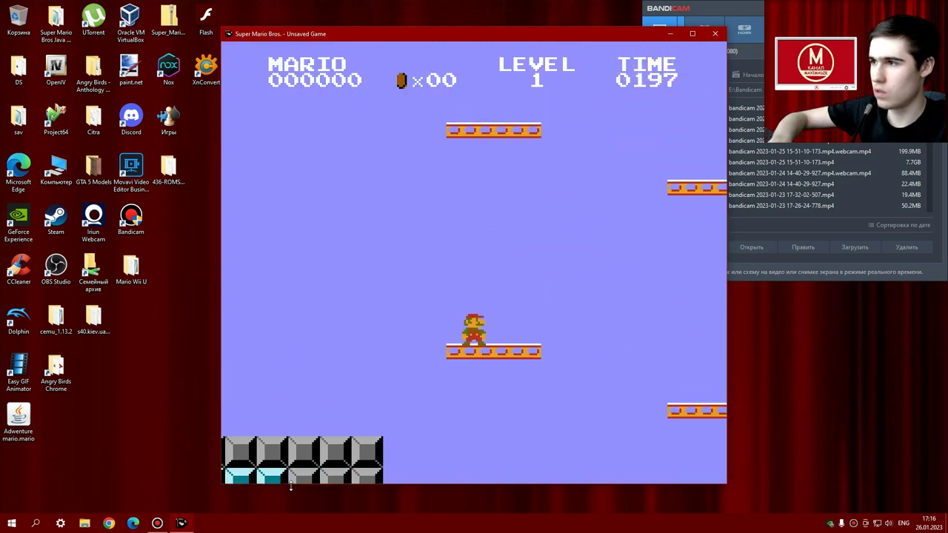
key("space")
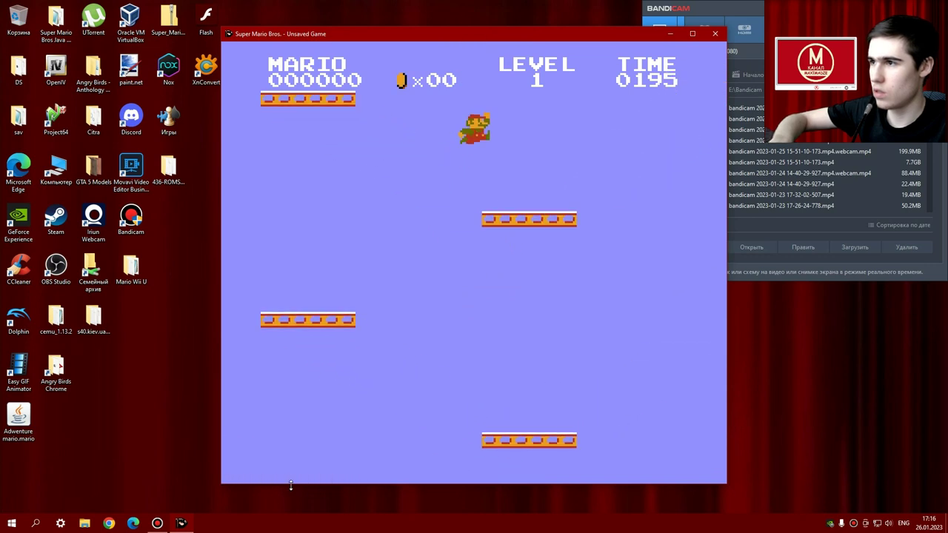
key("Right")
key("space")
key("Left")
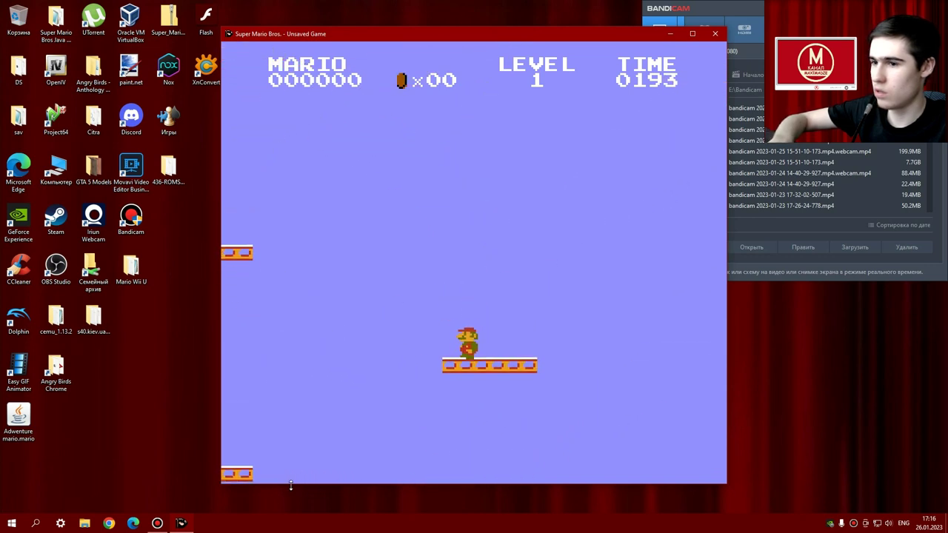
key("Right")
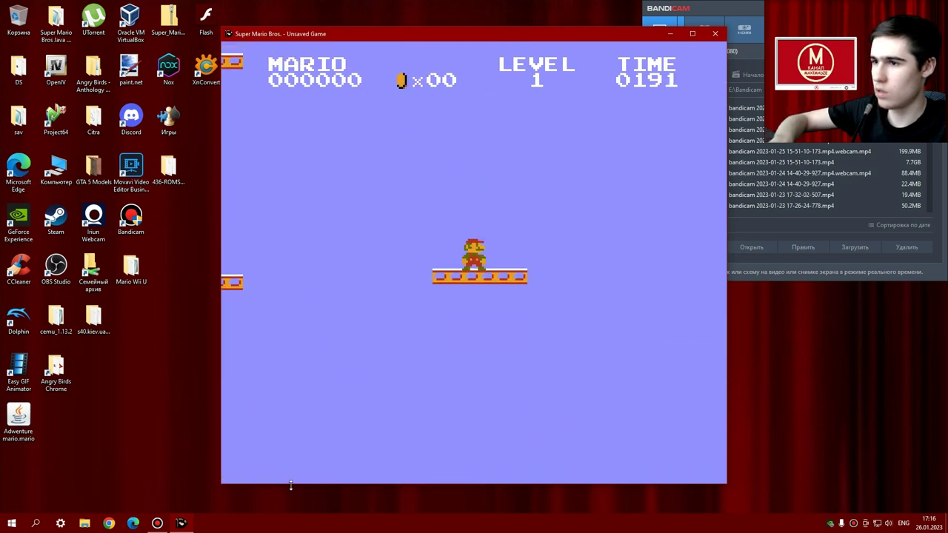
key("space")
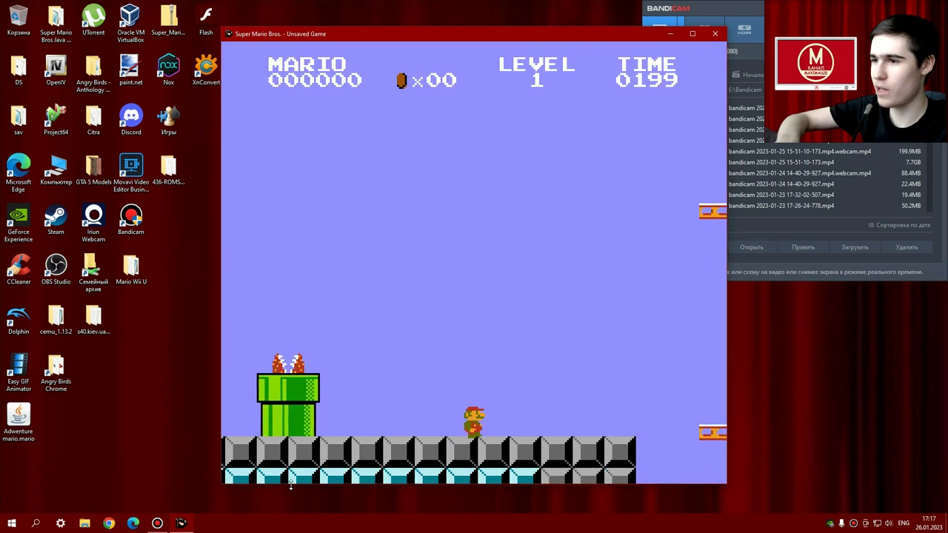
Replay the moving-platform jumps in LEVEL 1 with Mario's remaining life and close the test window.
key("Right")
key("space")
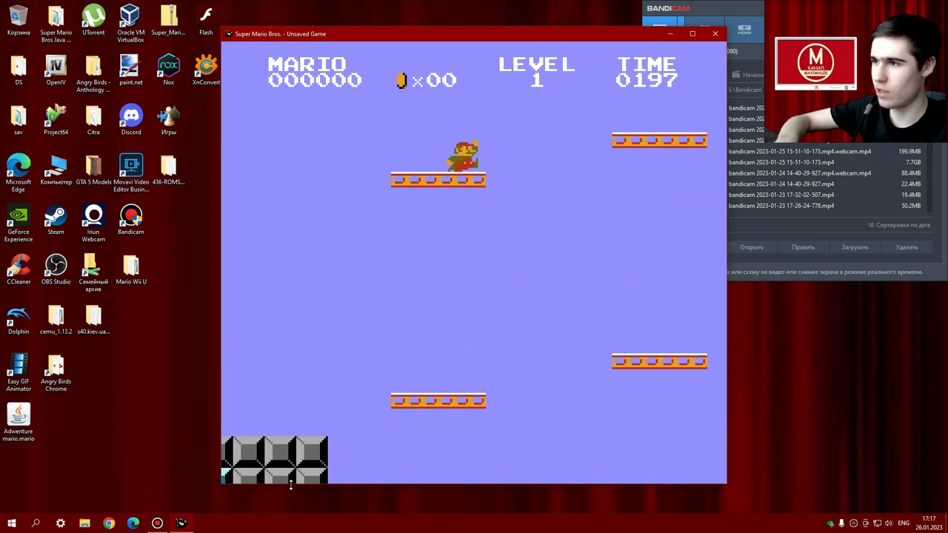
key("space")
key("Left")
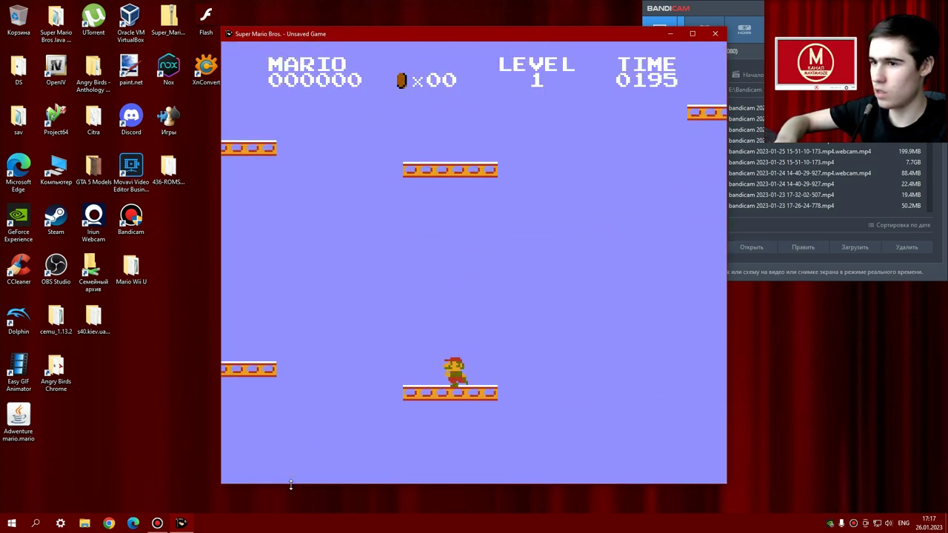
key("Left")
key("space")
key("Right")
key("space")
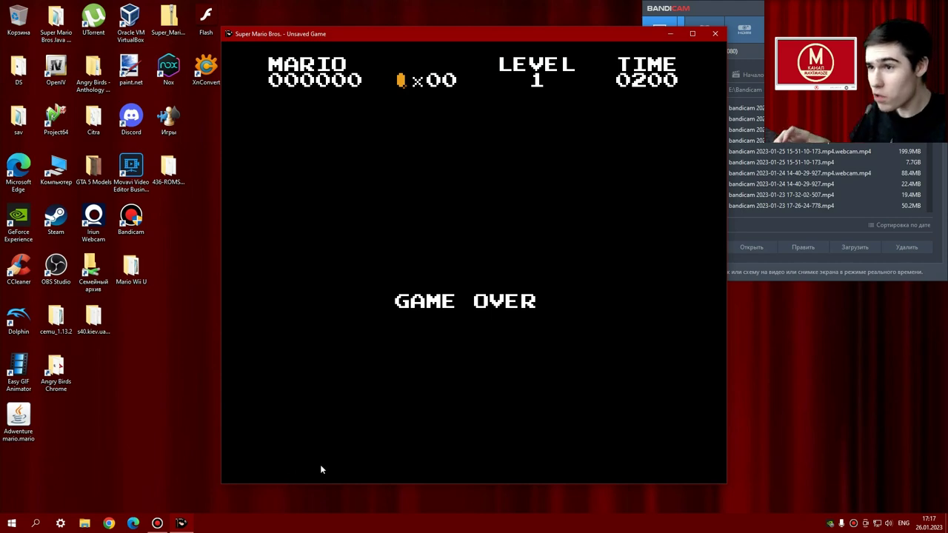
left_click(718, 39)
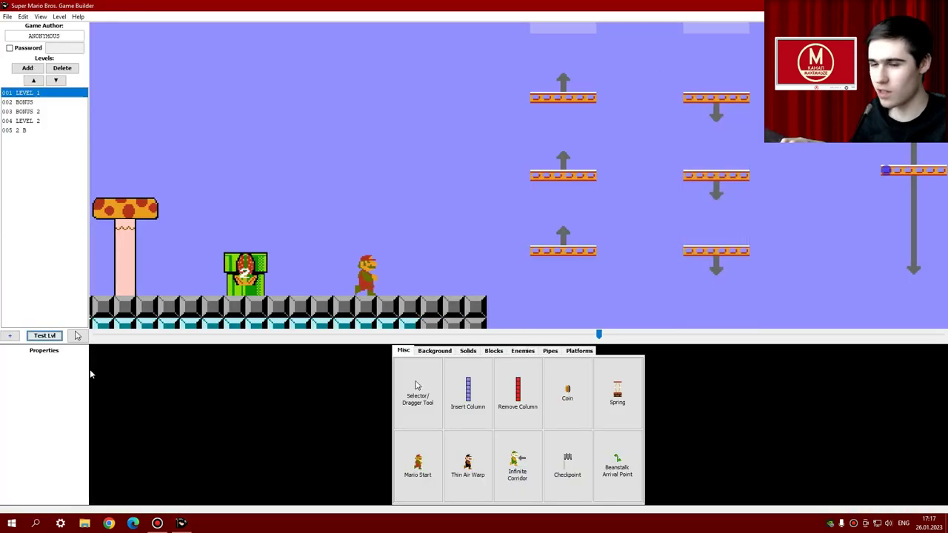
Test LEVEL 1 again, taking Mario over the rising and falling platforms onto the single vertically moving platform.
left_click(44, 336)
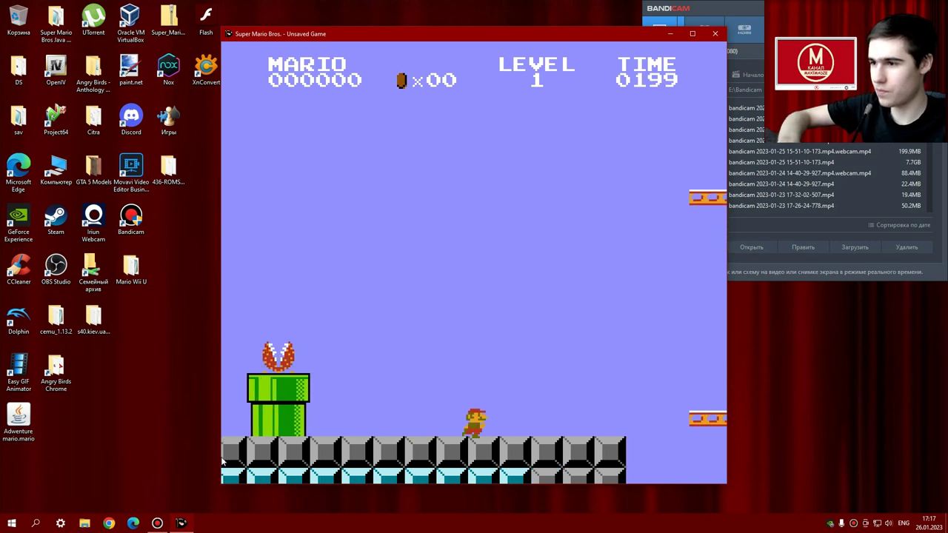
key("Right")
key("Up")
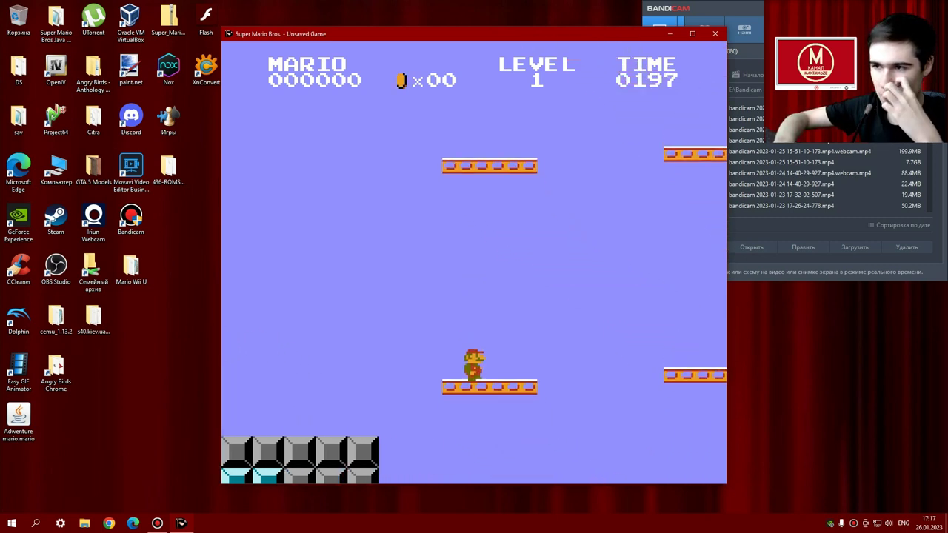
key("Right")
key("Up")
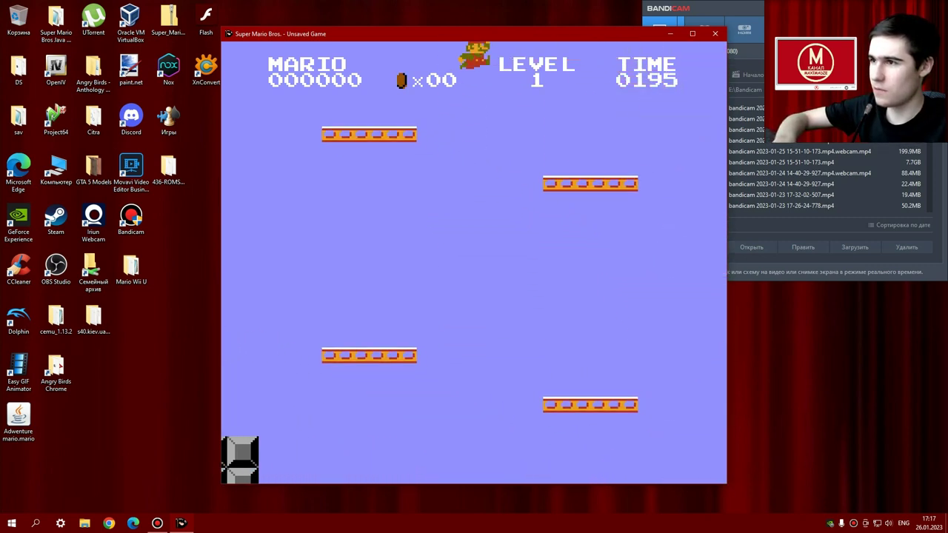
key("space")
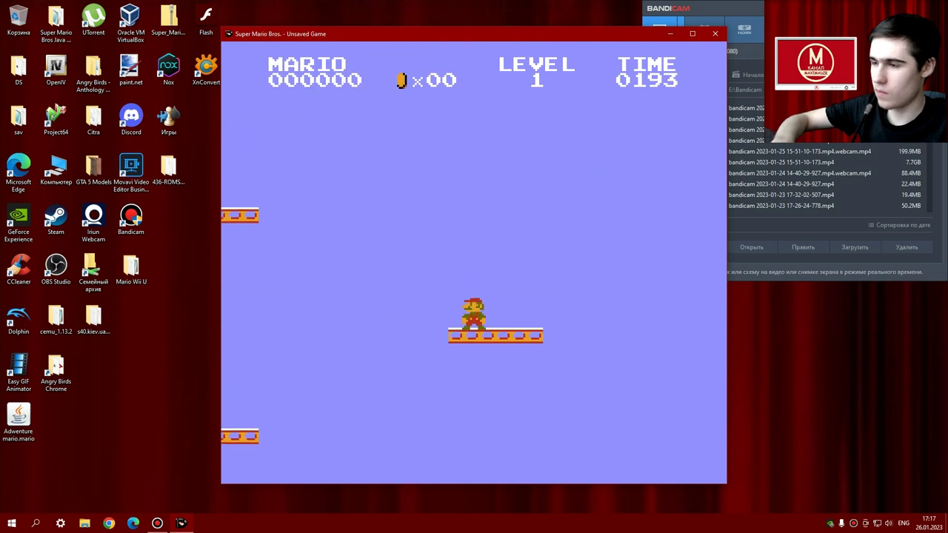
key("Left")
key("Right")
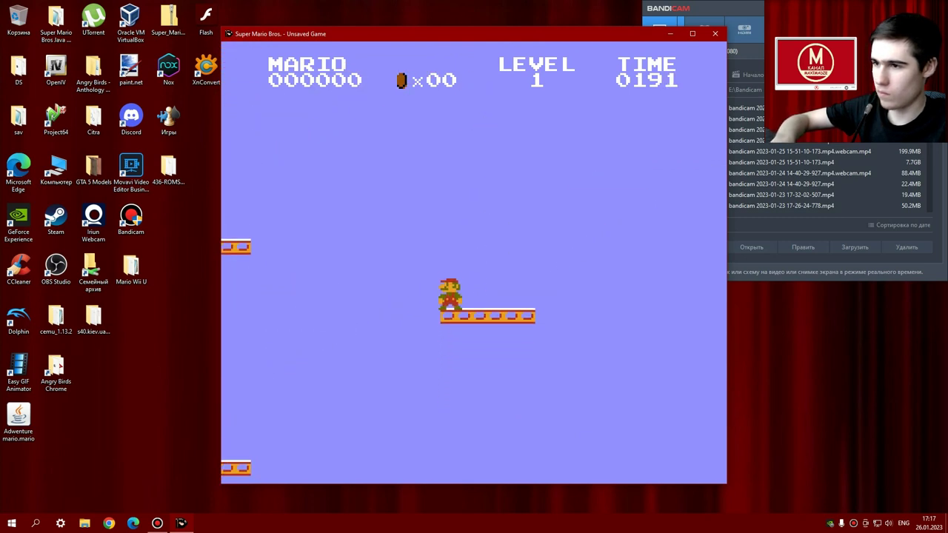
Jump Mario over the horizontal platform and the pulley platforms toward the flagpole, and close the test.
key("space")
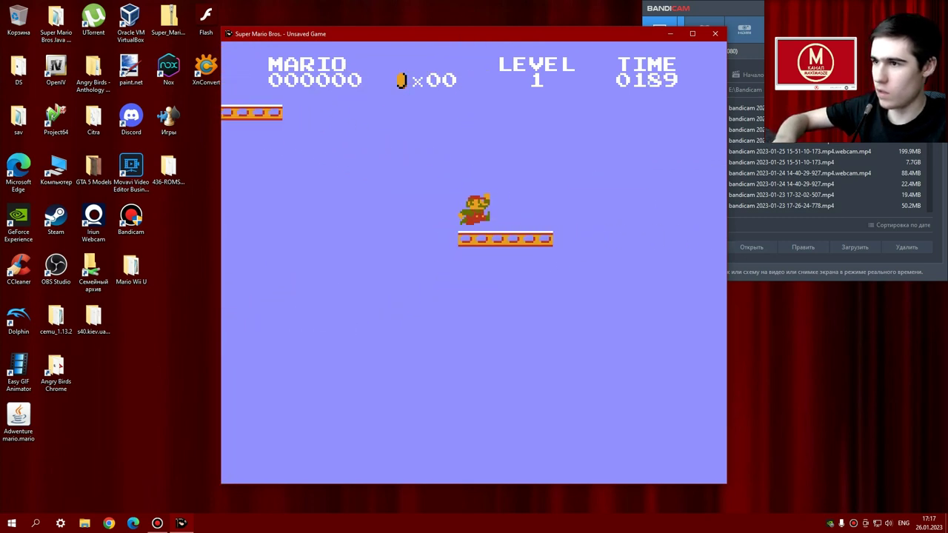
key("Right")
key("space")
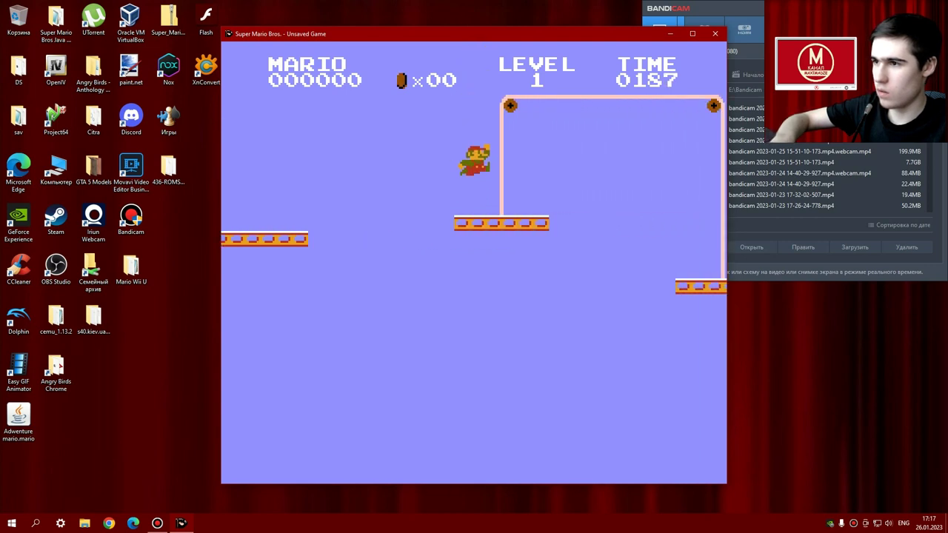
key("space")
key("space")
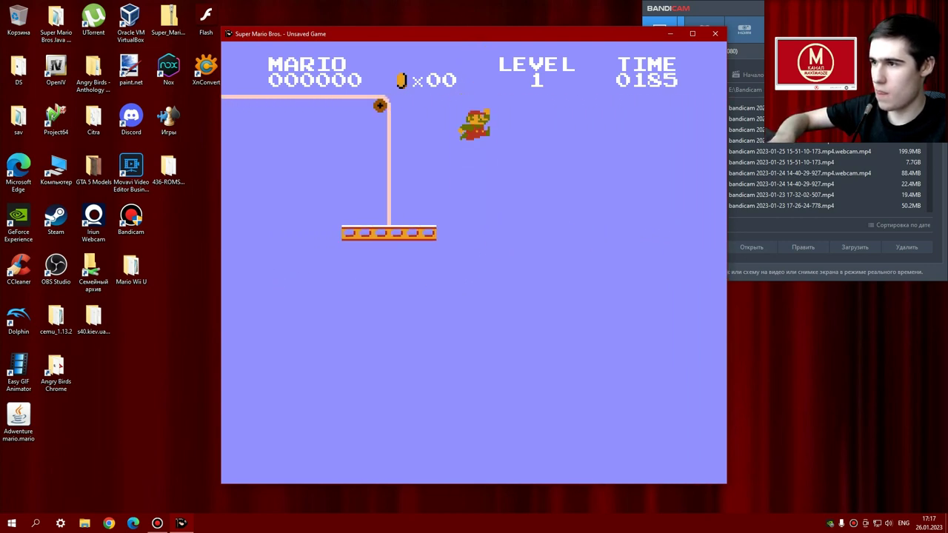
key("Right")
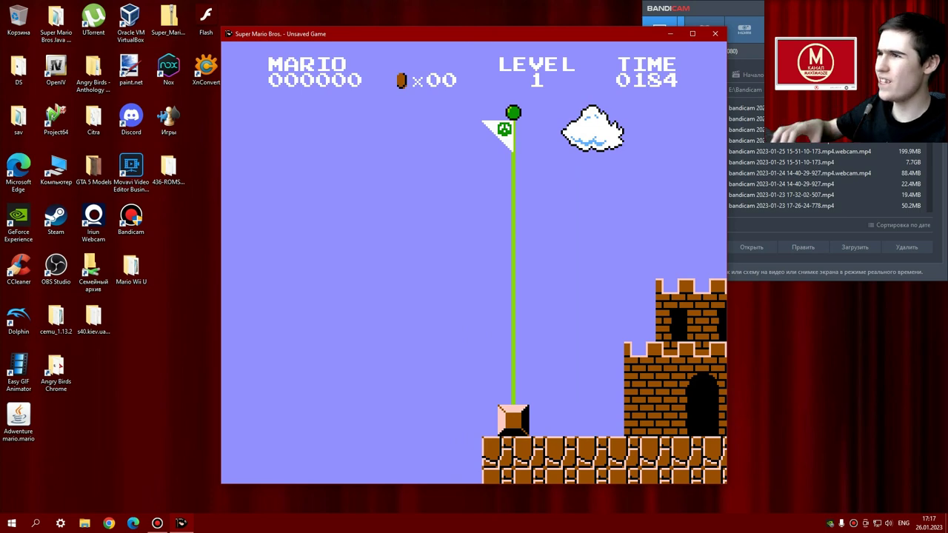
left_click(715, 33)
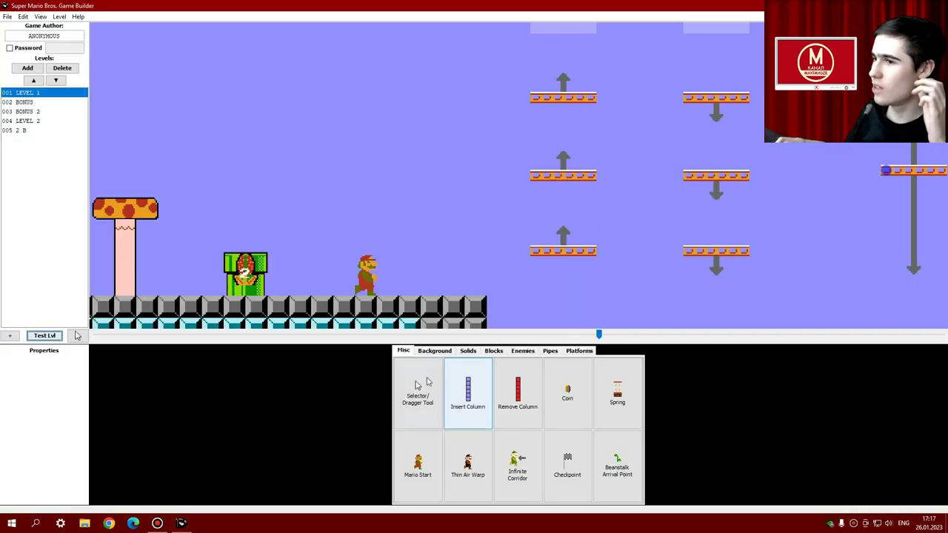
Remove the excess empty columns between the pulley platforms and the flagpole in LEVEL 1 to bring the flag closer.
mouse_move(947, 194)
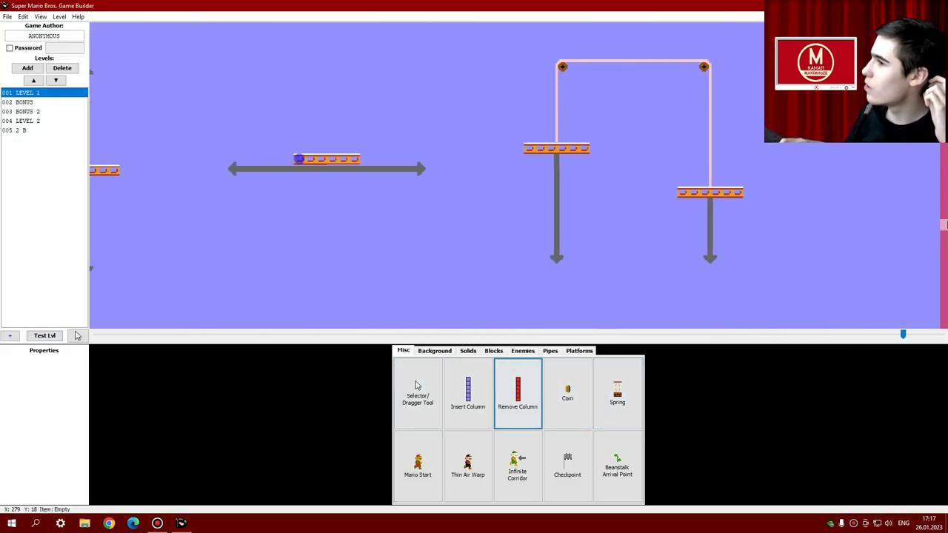
left_click_drag(895, 220, 905, 226)
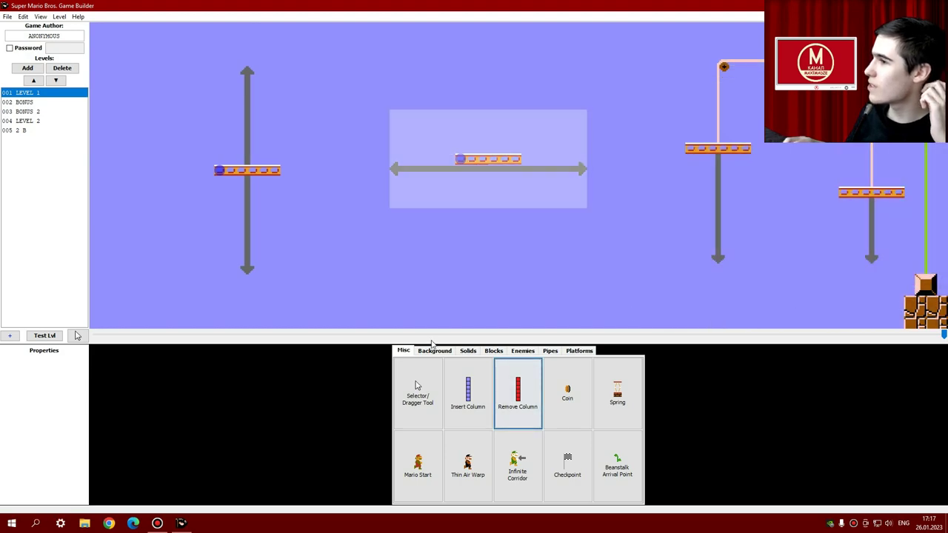
scroll(115, 322, "up", 4)
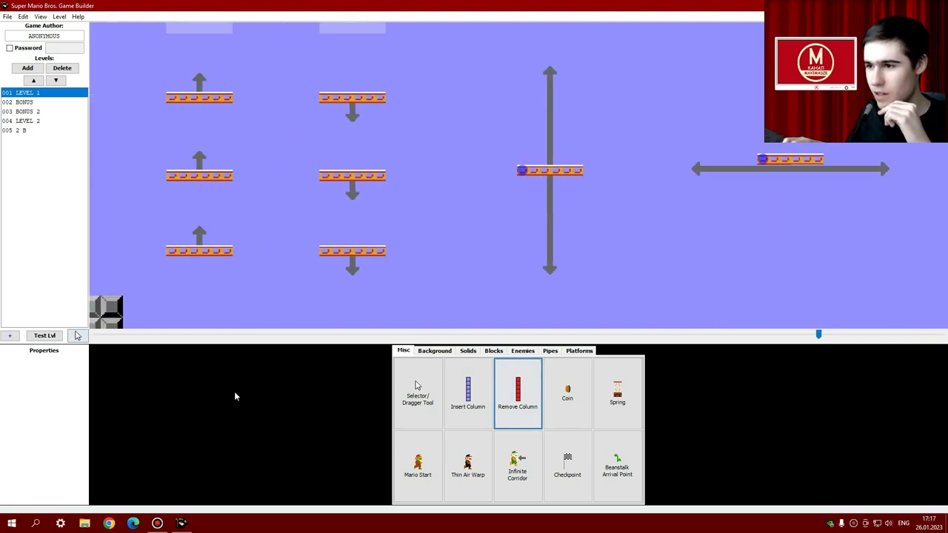
Test the shortened LEVEL 1, jumping Mario across the rising and falling platforms to the vertically moving platform.
left_click(52, 336)
key("Right")
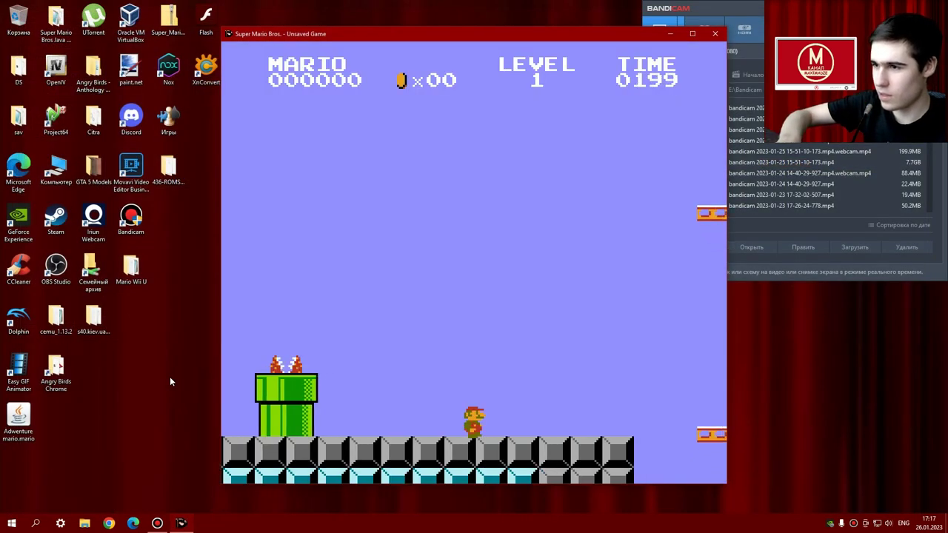
key("z")
key("Right")
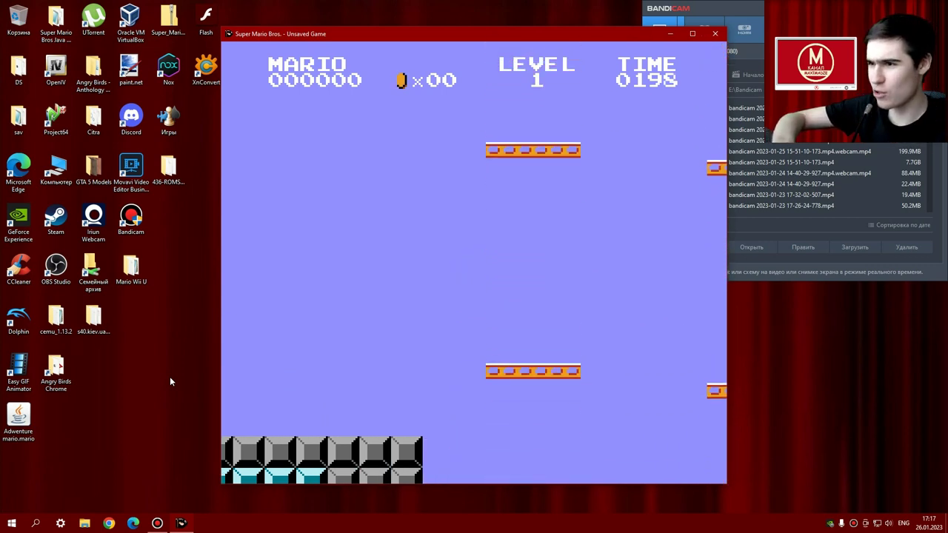
key("Right")
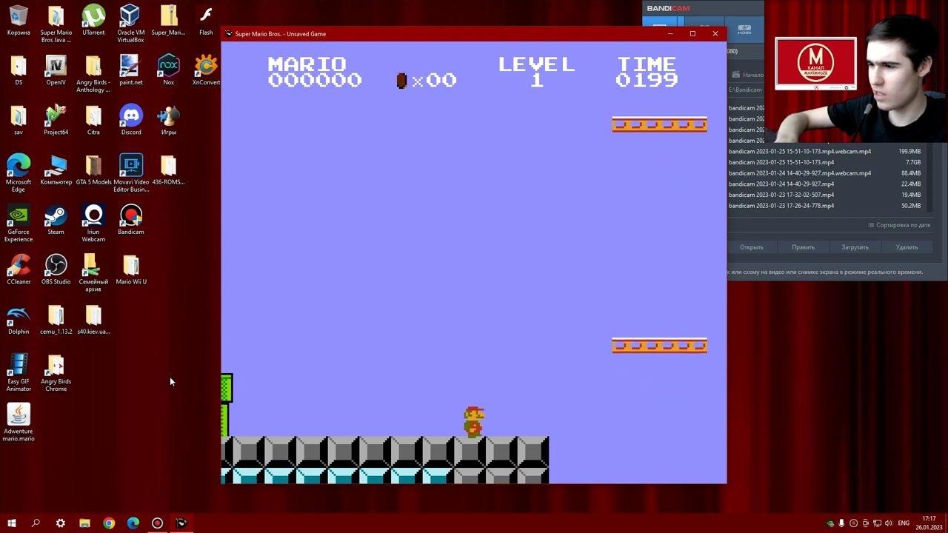
key("Right")
key("space")
key("Left")
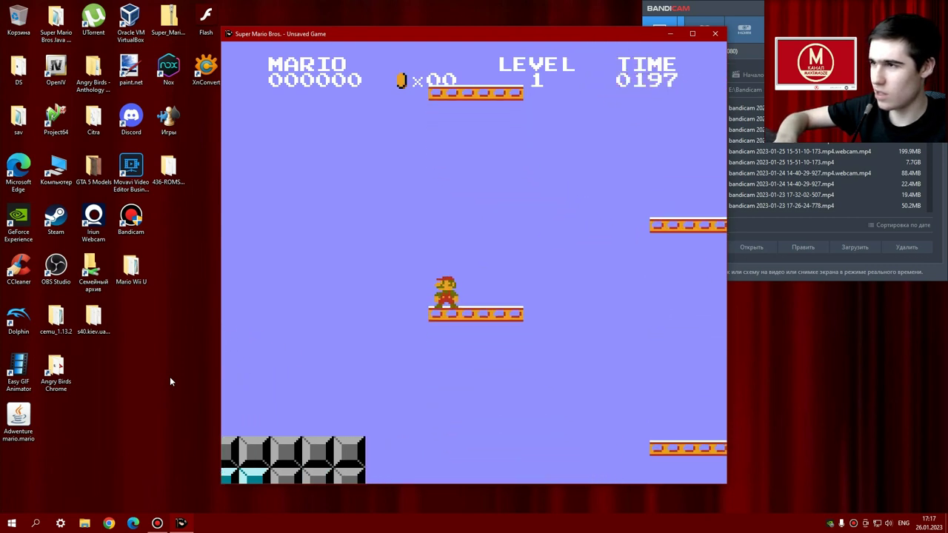
key("Right")
key("Right")
key("space")
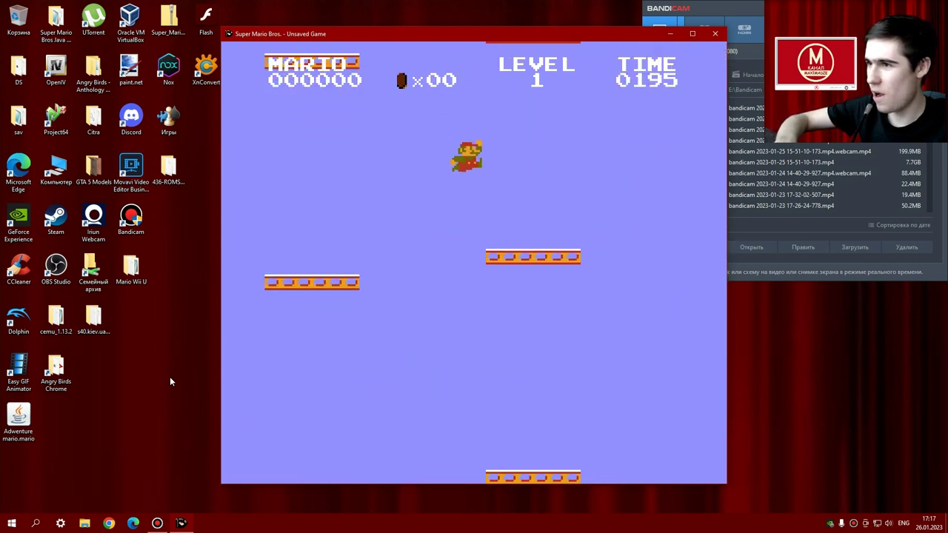
key("Right")
key("Up")
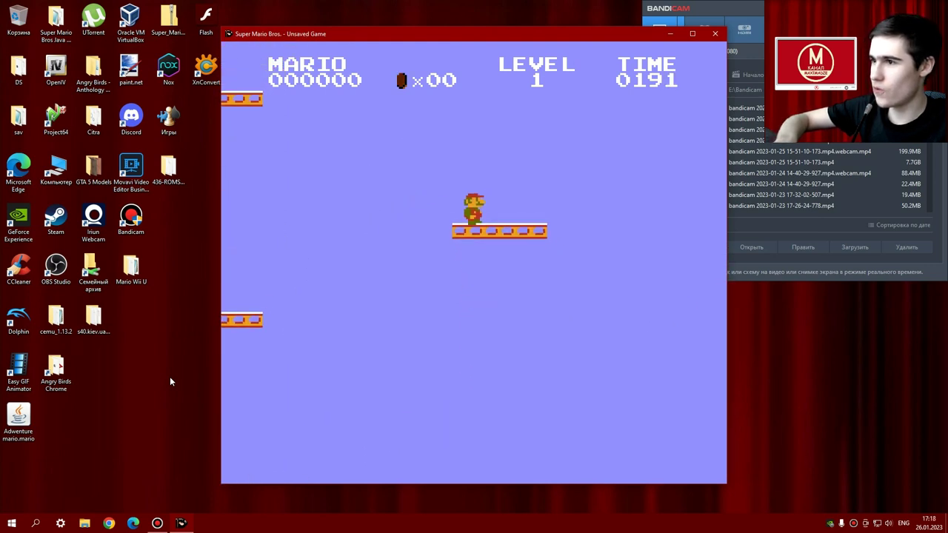
Take Mario across the horizontal and pulley platforms to the flag, check which level follows, and close the test.
key("Right")
key("Up")
key("Right")
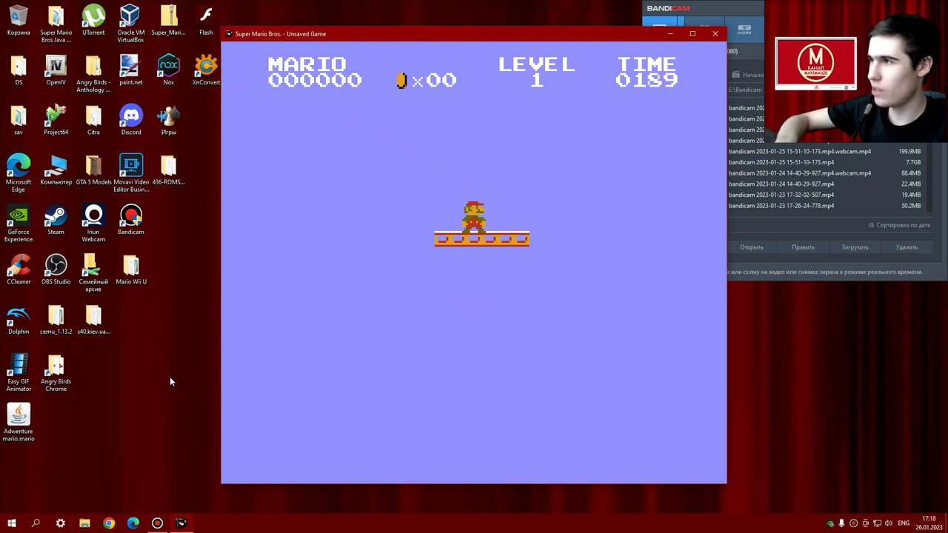
key("Right")
key("Up")
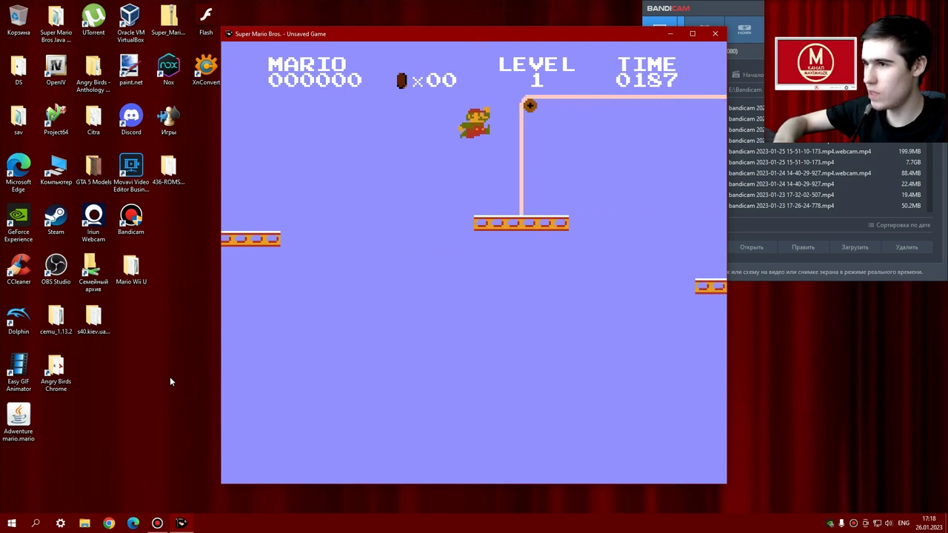
key("Right")
key("Up")
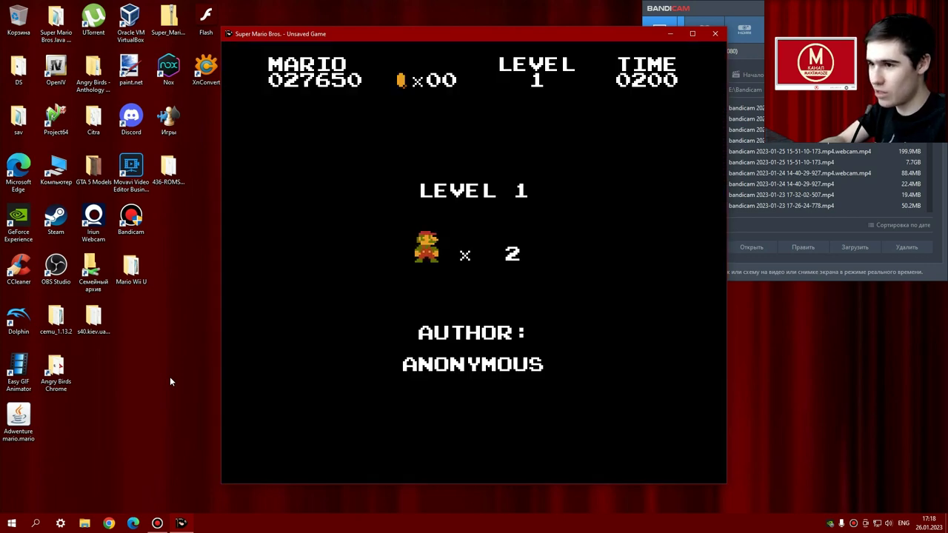
key("Right")
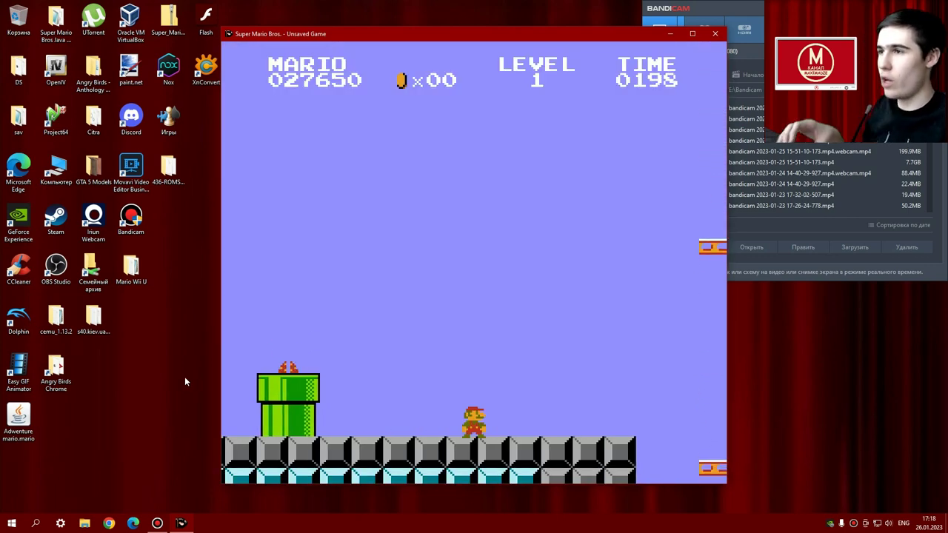
left_click(723, 31)
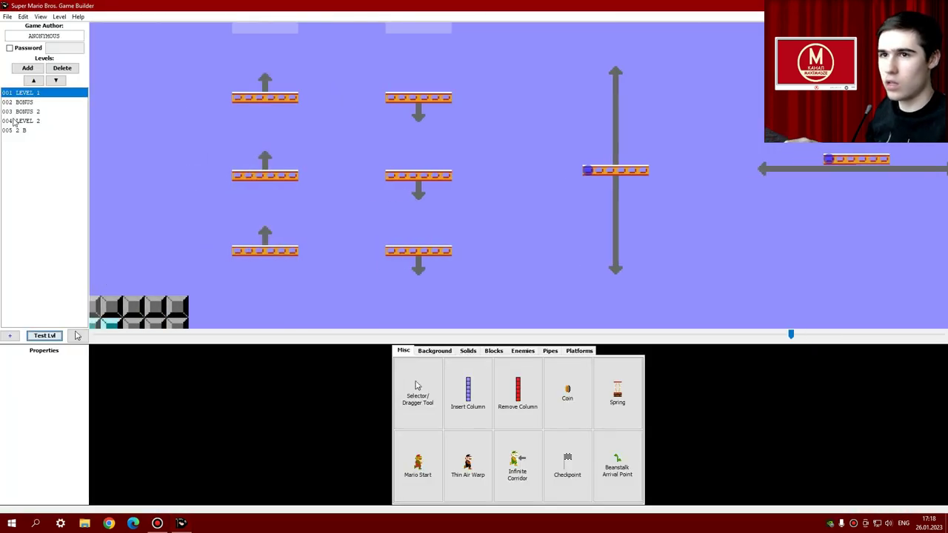
Set LEVEL 1 to lead to 004 LEVEL 2 after its flag.
left_click(45, 96)
left_click(43, 462)
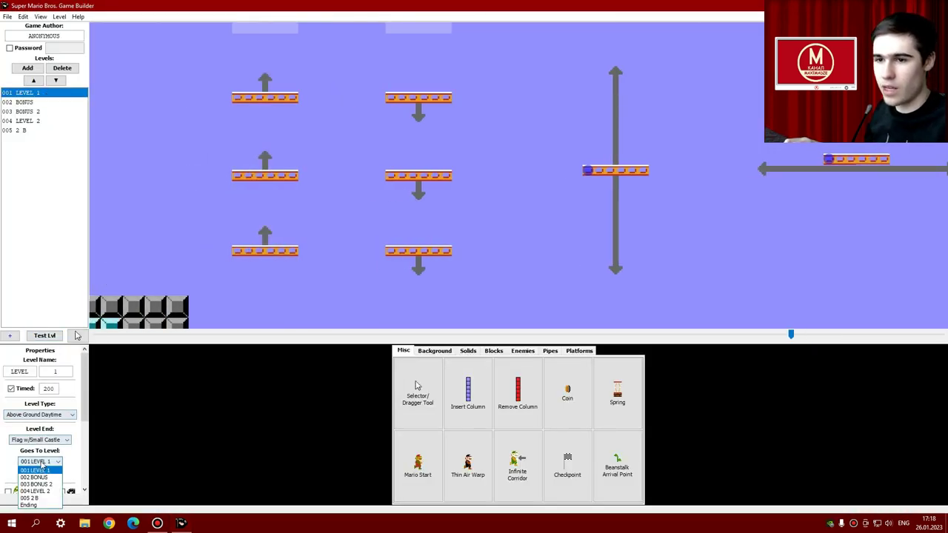
left_click(48, 492)
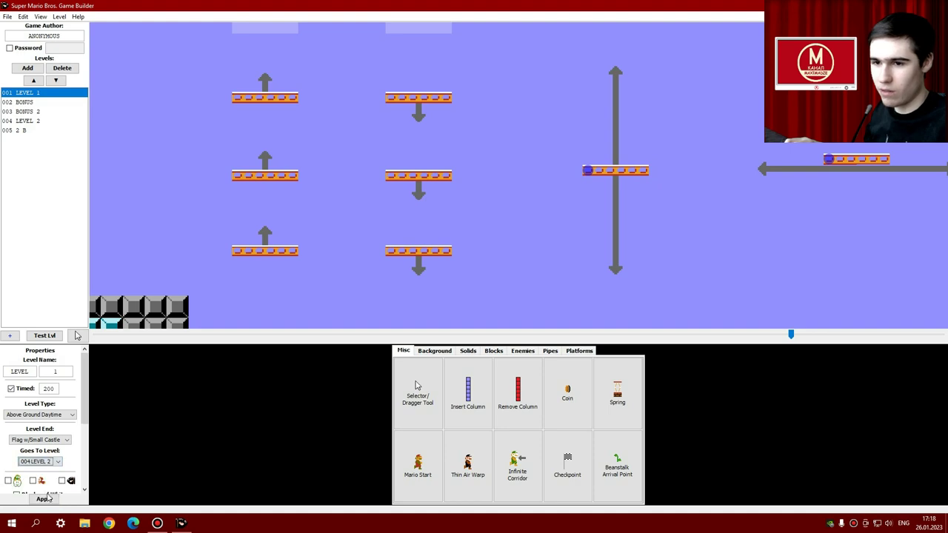
Test LEVEL 1, jumping Mario from the starting ground across the rising and falling platforms.
left_click(45, 335)
key("Right")
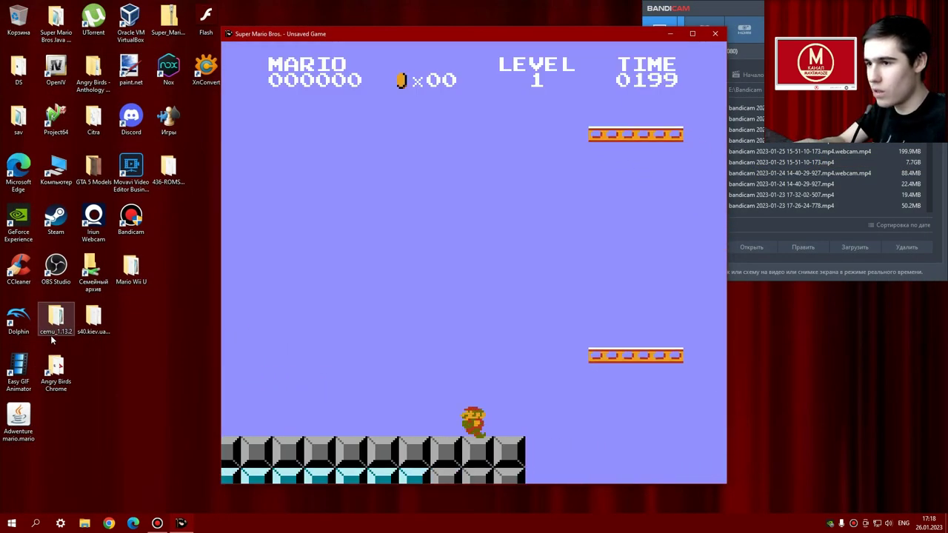
key("Right")
key("Up")
key("Left")
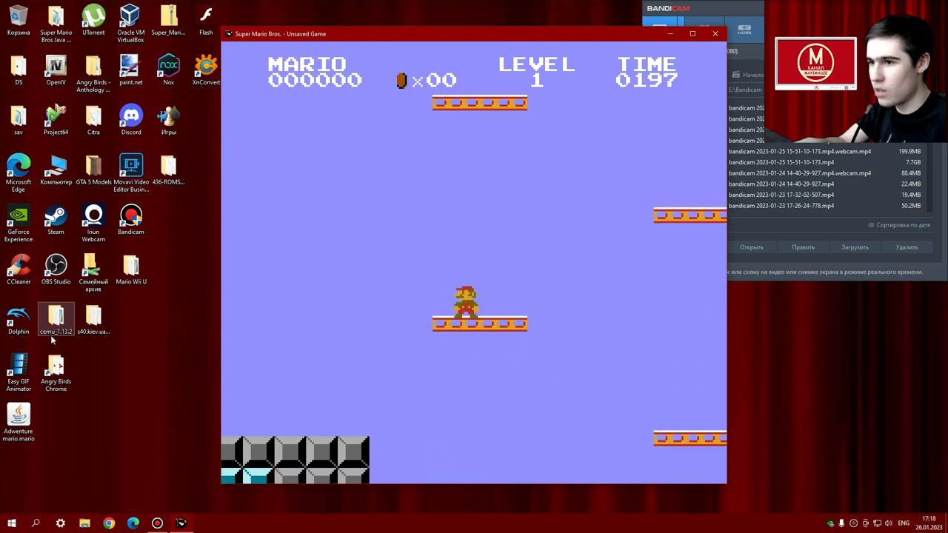
key("Right")
key("Up")
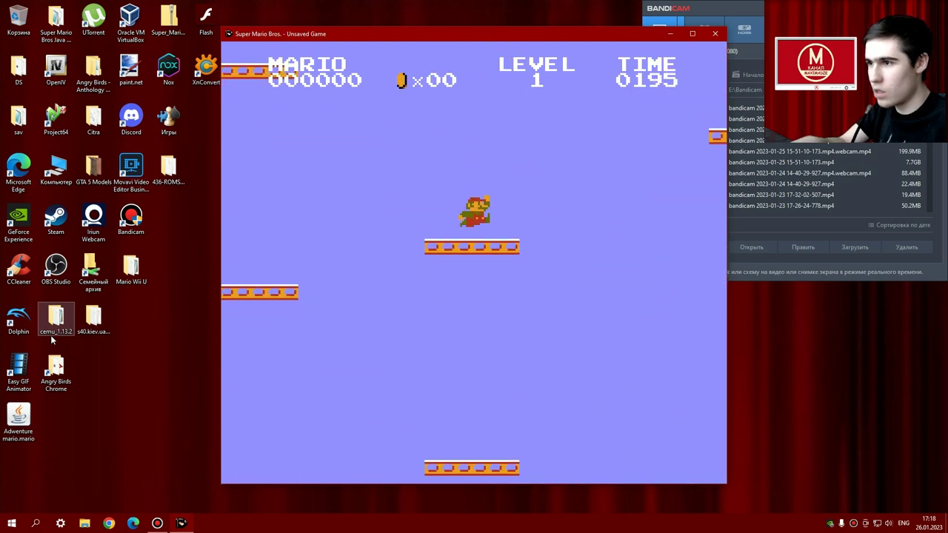
key("Left")
key("Up")
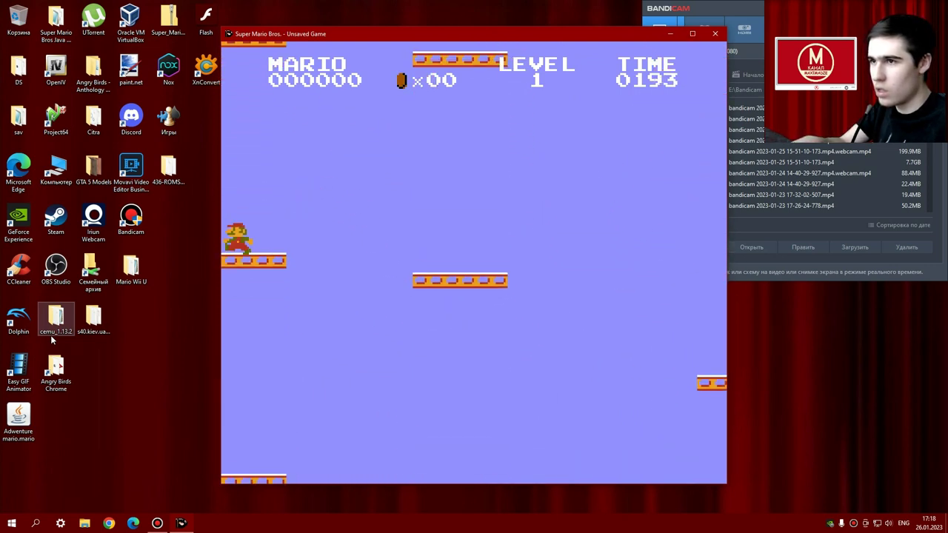
Take Mario over the vertical, horizontal and pulley platforms to the flag and continue into LEVEL 2.
key("Right")
key("Up")
key("Up")
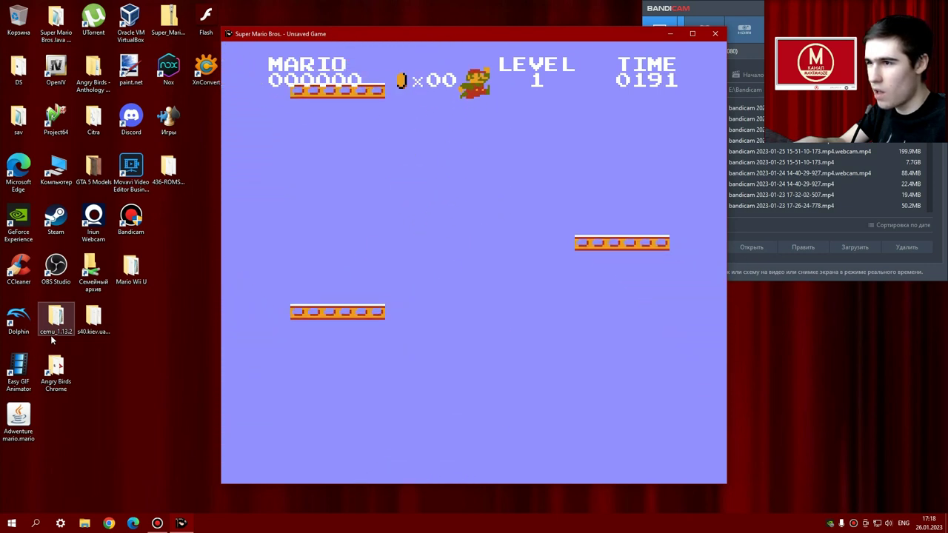
key("Right")
key("Up")
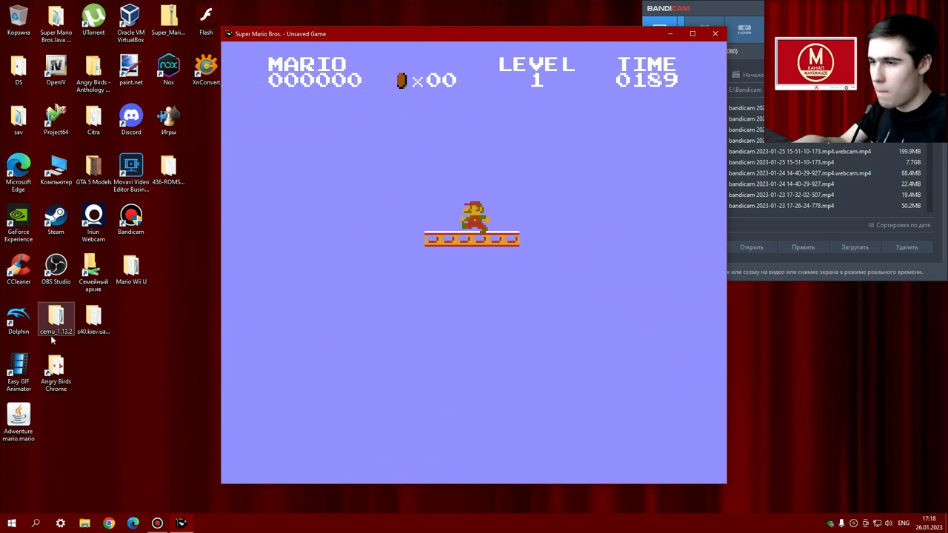
key("Right")
key("Up")
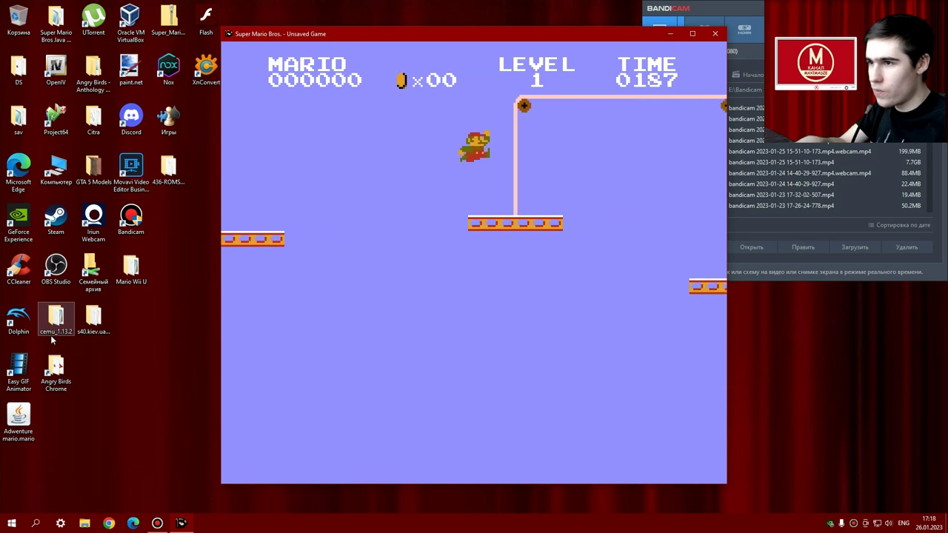
key("Right")
key("Up")
key("Up")
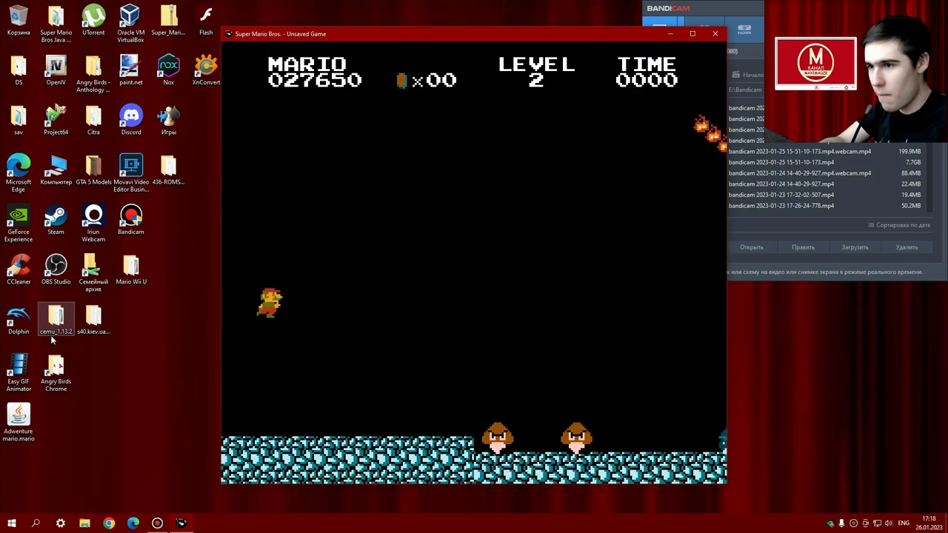
Playtest LEVEL 2, stomping the Goombas and Buzzy Beetles and jumping past the cannon toward the spiny enemy.
key("Right")
key("Up")
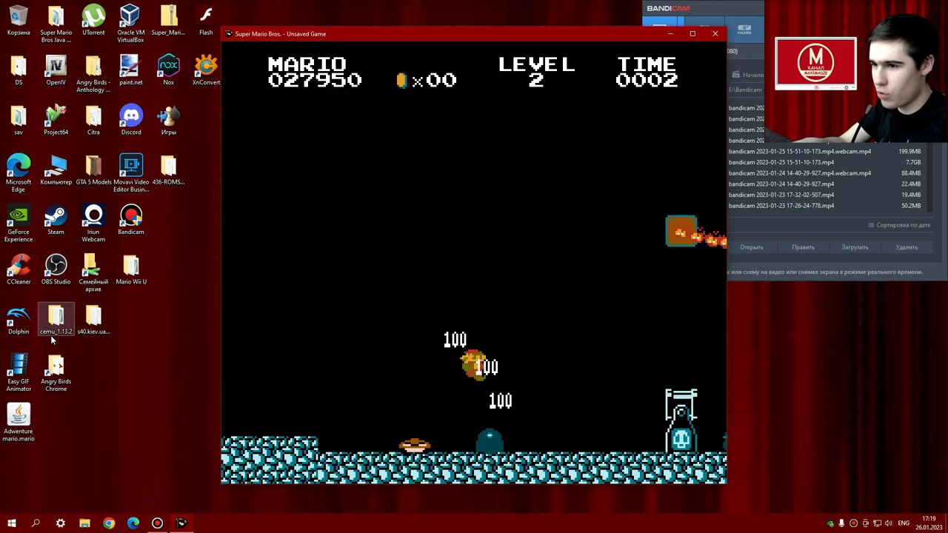
key("Left")
key("Up")
key("Right")
key("Right")
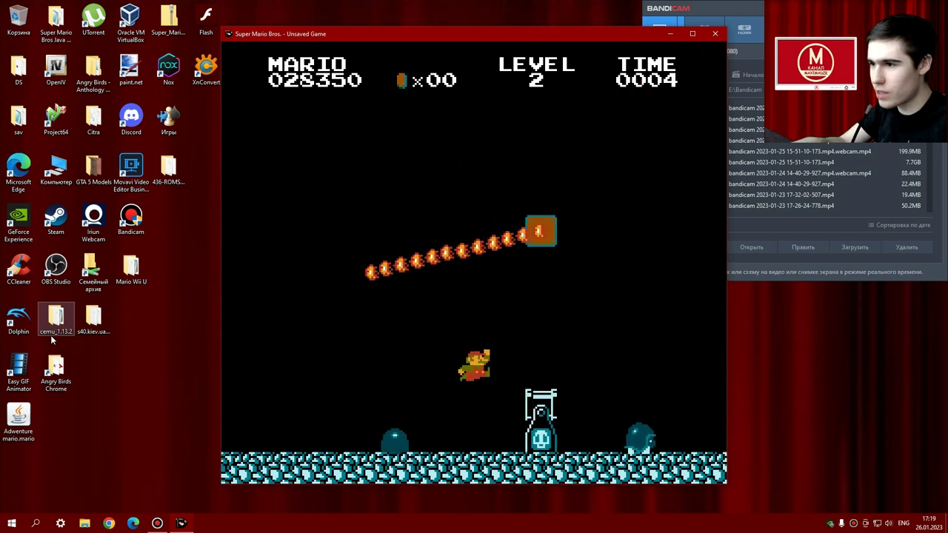
key("Up")
key("Right")
key("Up")
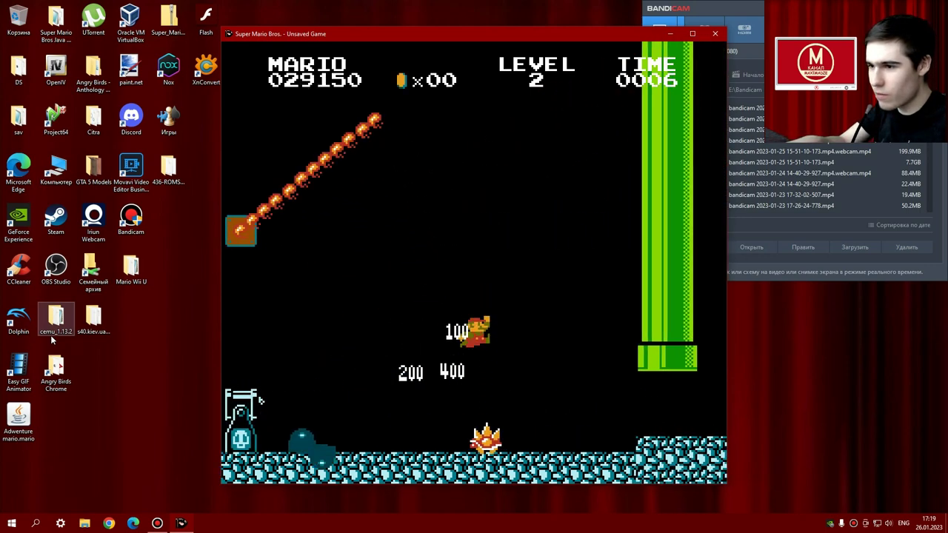
key("Up")
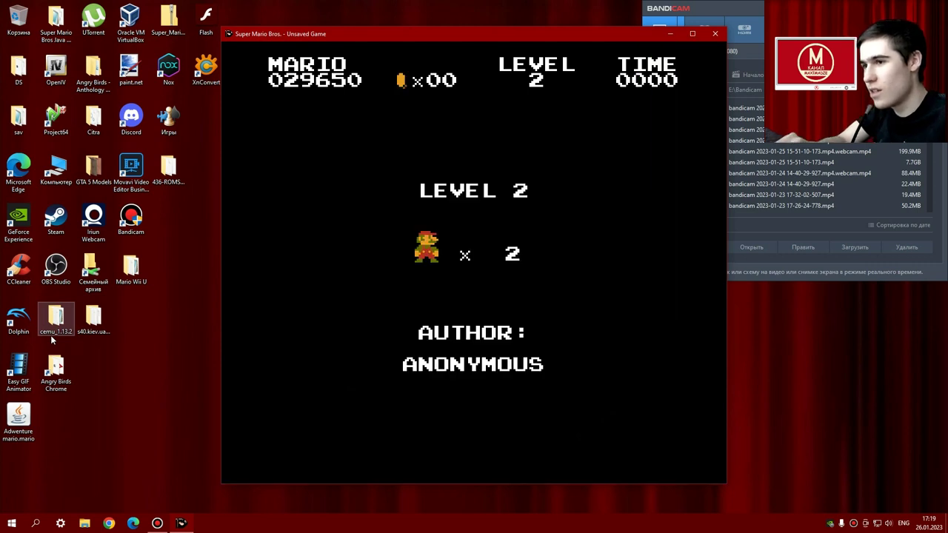
Replay the beginning of LEVEL 2, waiting on the ledge and stomping both Goombas.
key("Right")
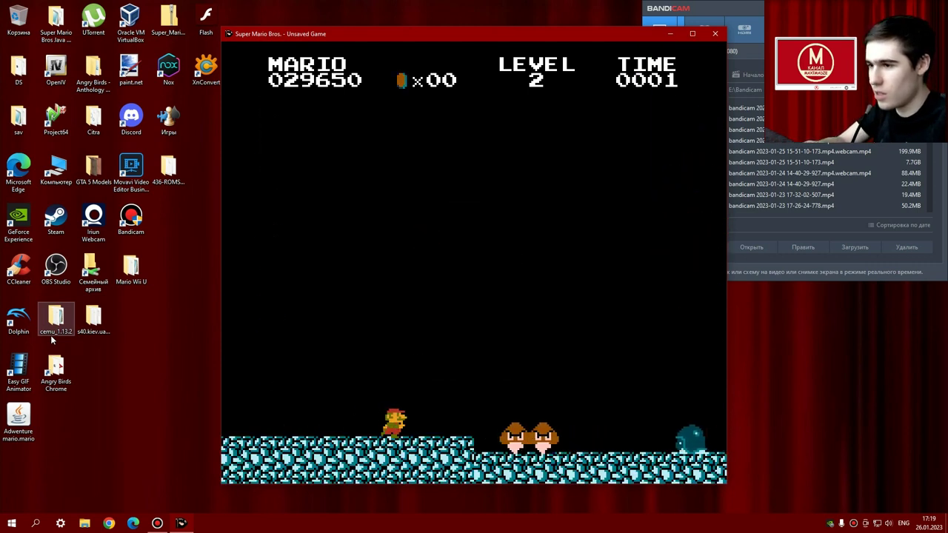
key("Right")
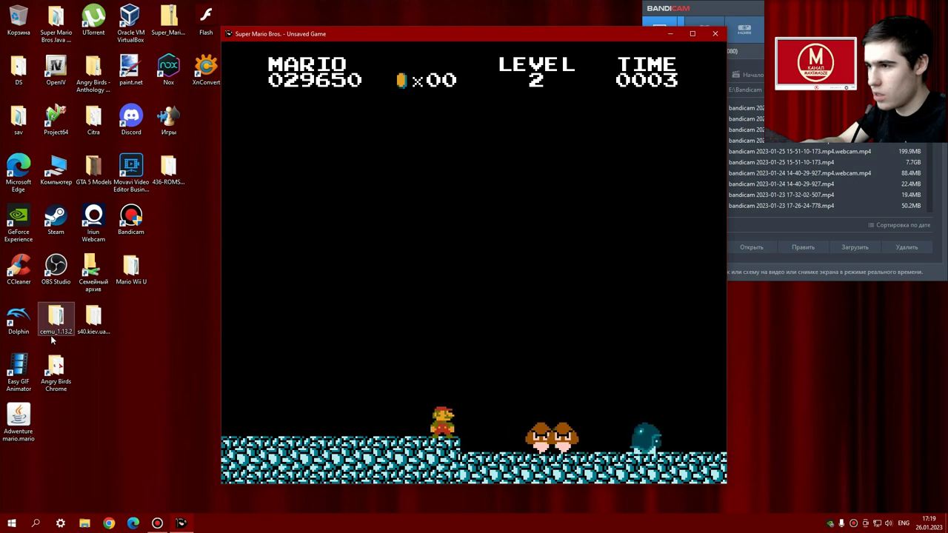
key("Right")
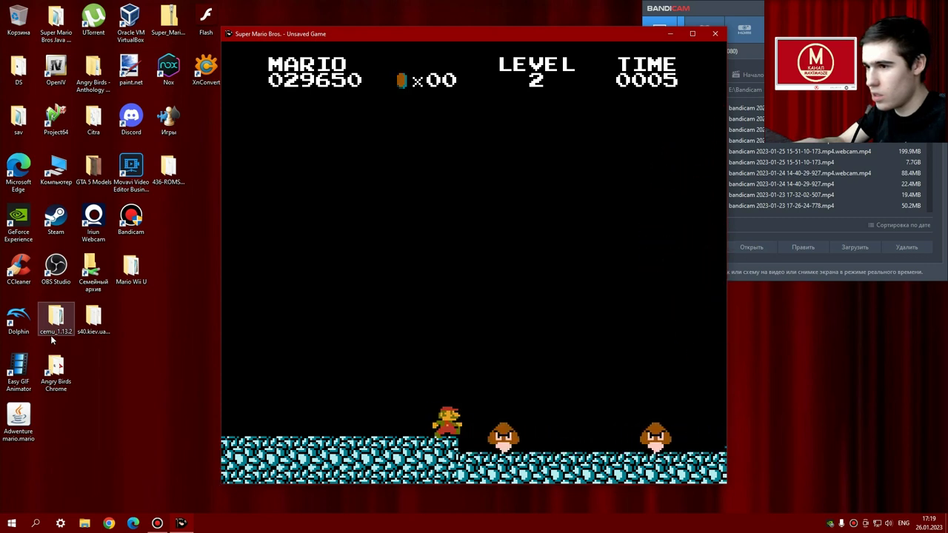
key("Right")
key("Up")
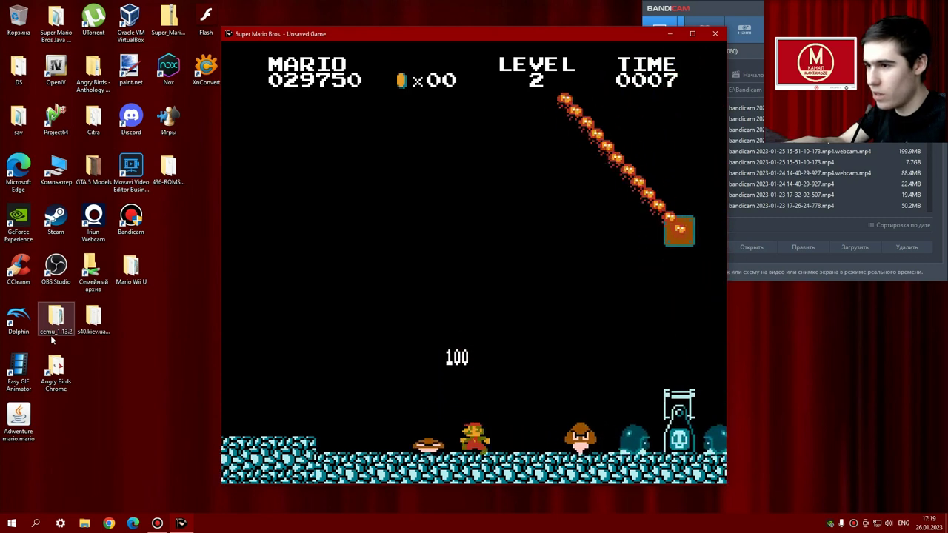
key("Left")
key("Right")
key("Up")
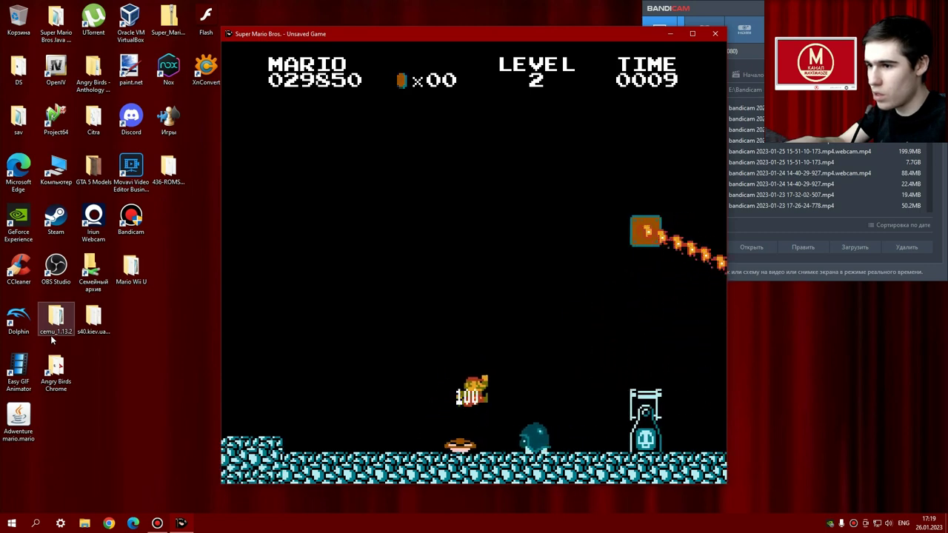
Jump Mario past the cannon, the Buzzy Beetles and the spiny enemy, and enter the hanging pipe.
key("Right")
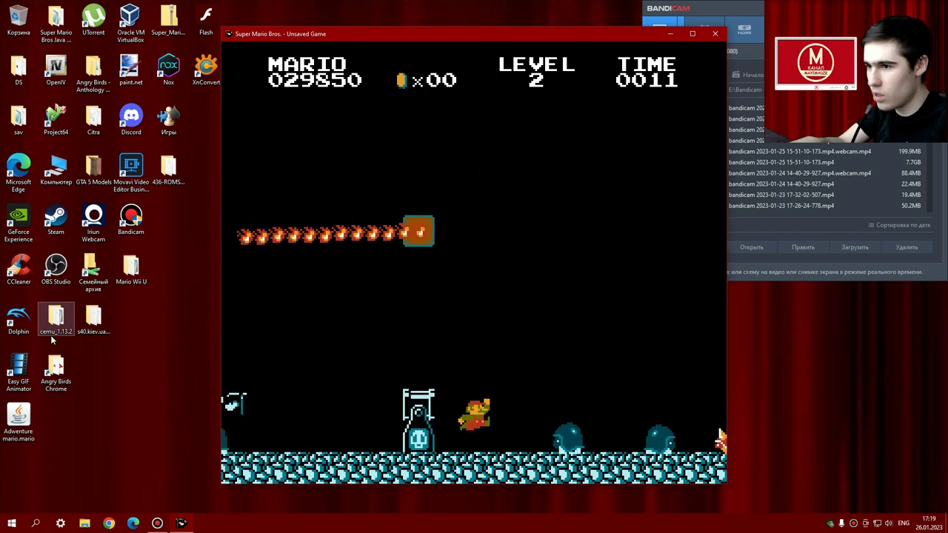
key("Up")
key("Right")
key("Up")
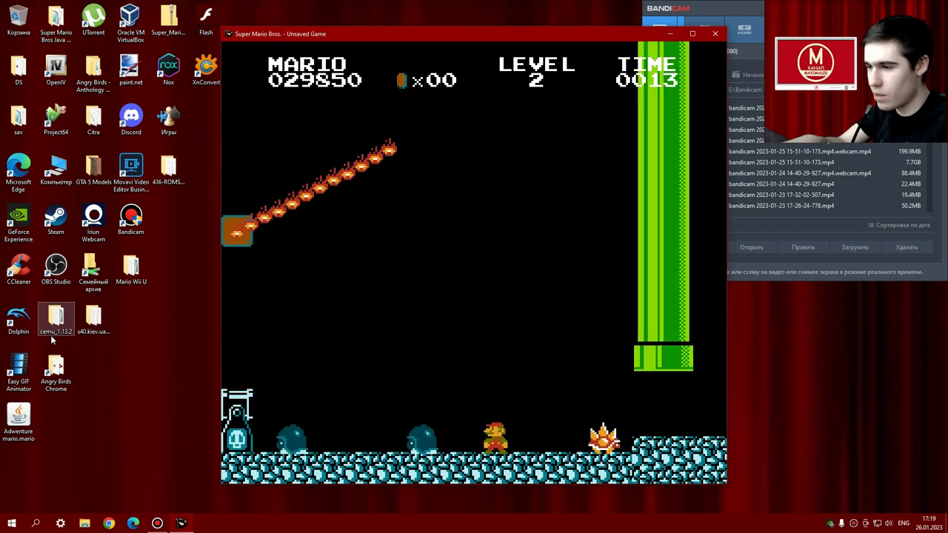
key("Right")
key("Up")
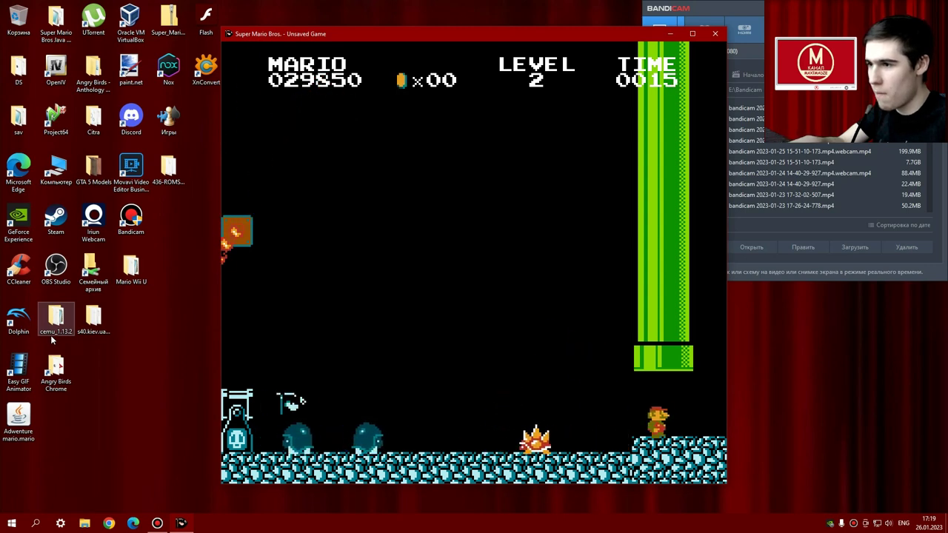
key("Up")
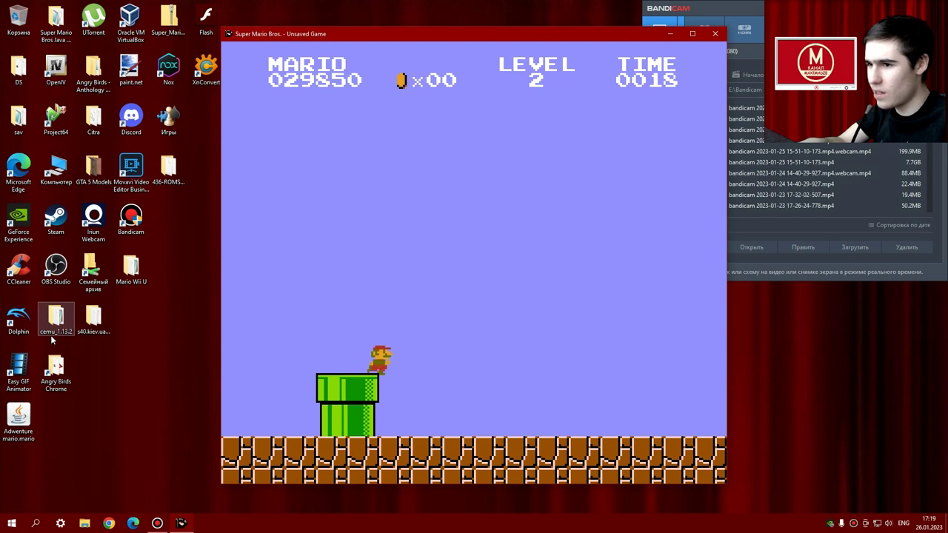
Run Mario from the exit pipe to the flagpole in level 2 B and close the test.
key("Right")
key("Up")
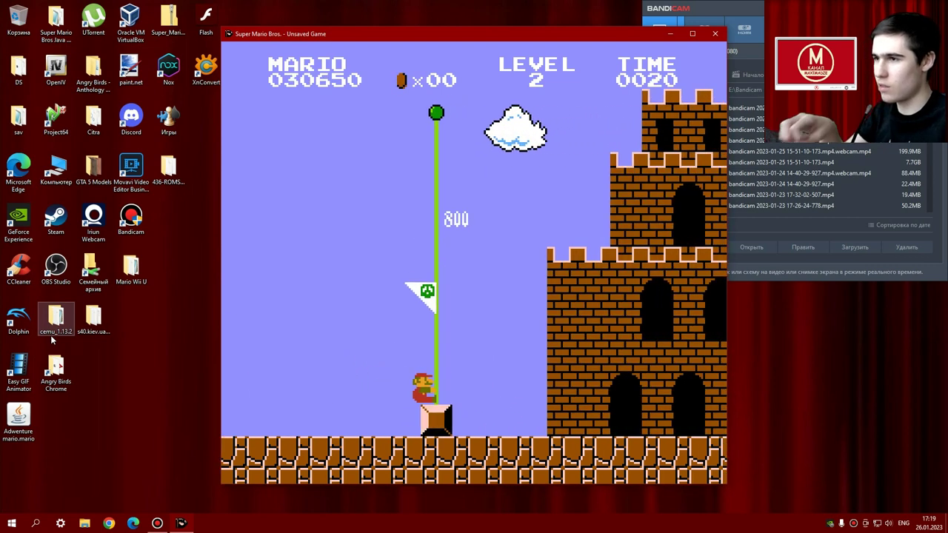
left_click(716, 34)
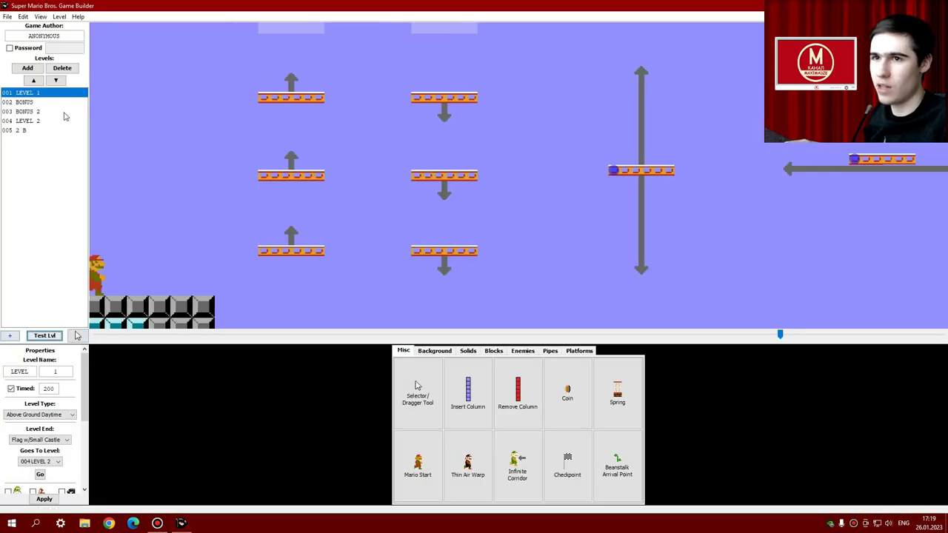
Turn on the timer for LEVEL 2 and set it to 200.
left_click(27, 120)
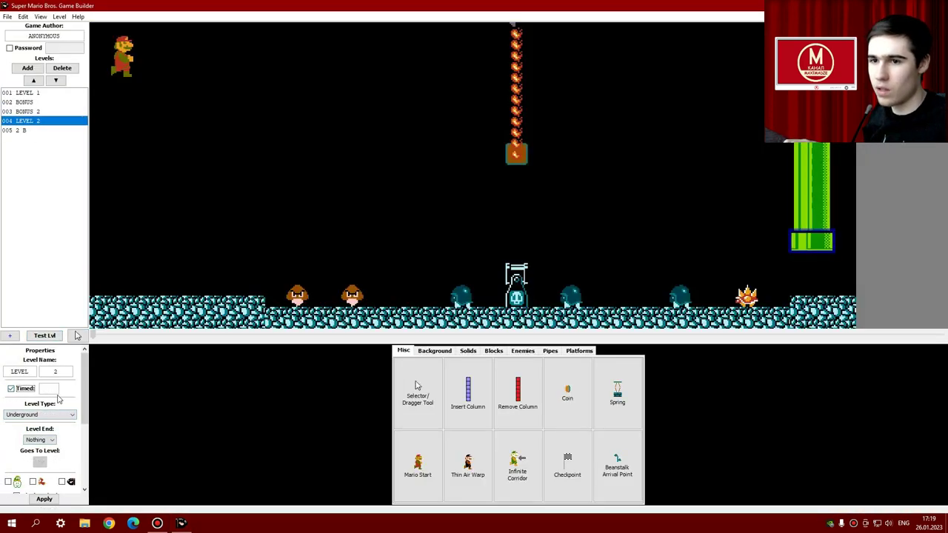
type("00")
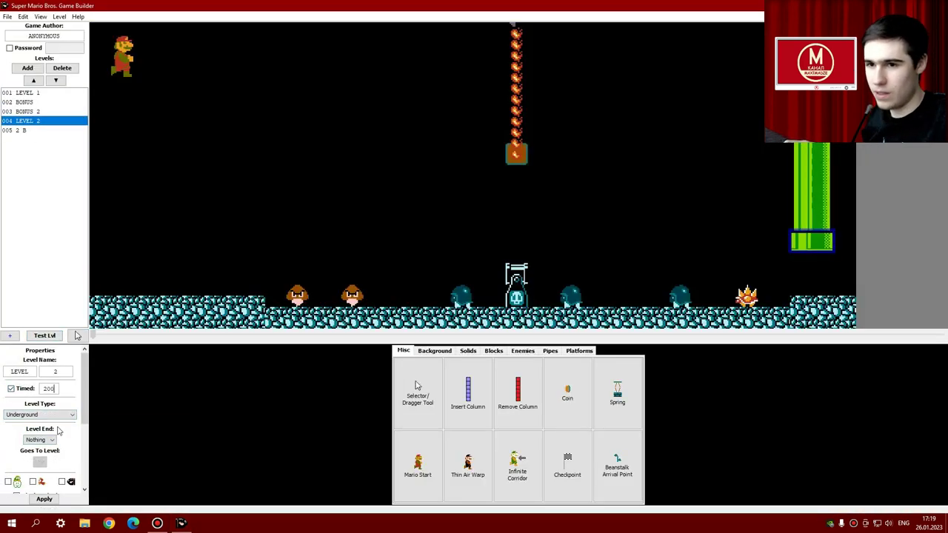
key("Tab")
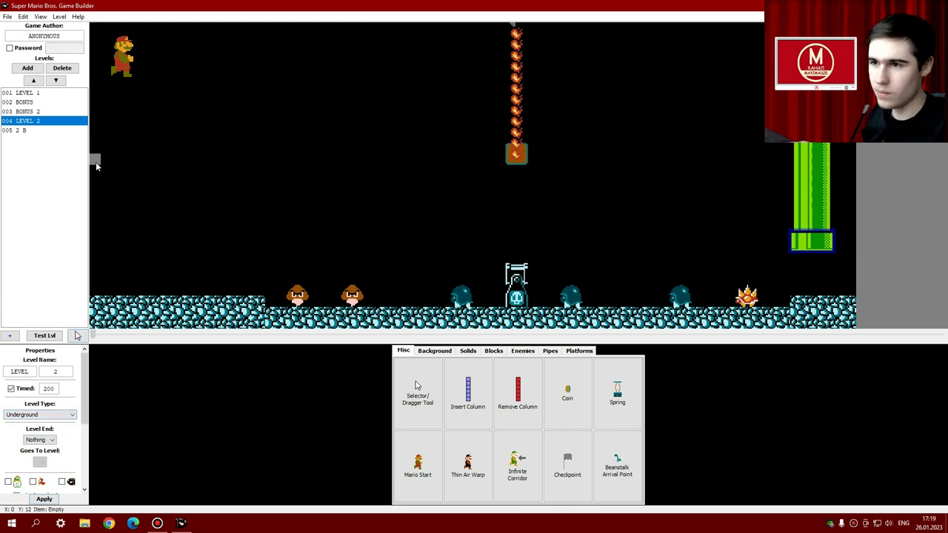
Add a new level after 2 B in the level list.
left_click(23, 130)
left_click(28, 68)
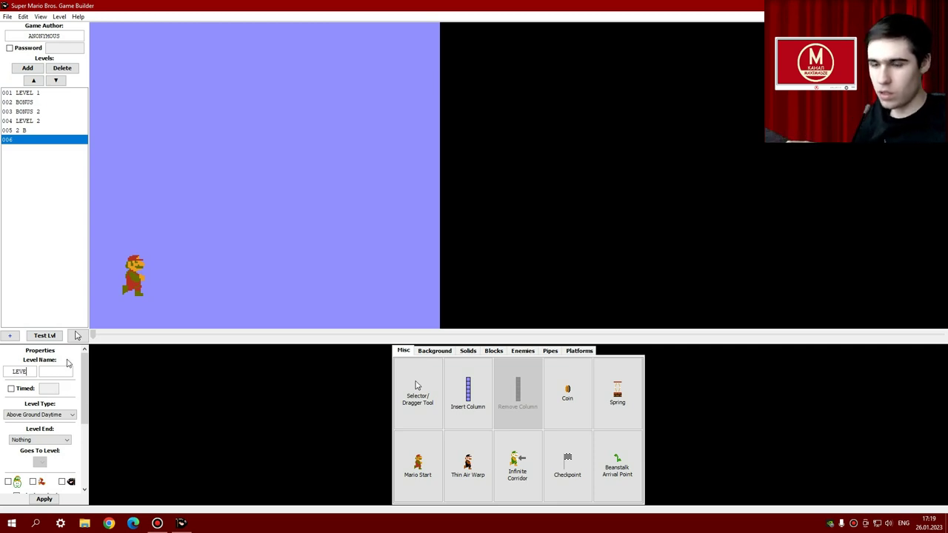
Name the new level LEVEL 3, change its type to Underwater, and accept the change to a water level.
left_click(65, 411)
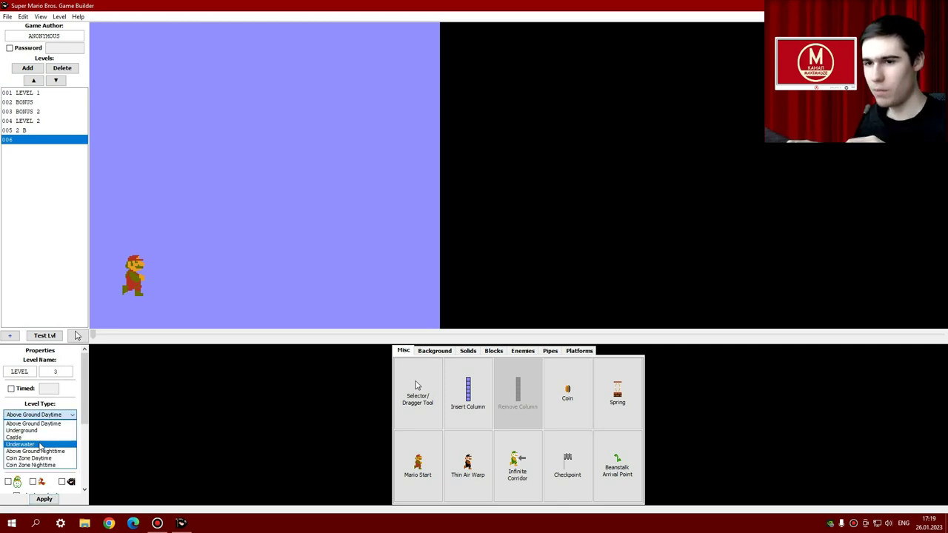
left_click(41, 445)
left_click(44, 499)
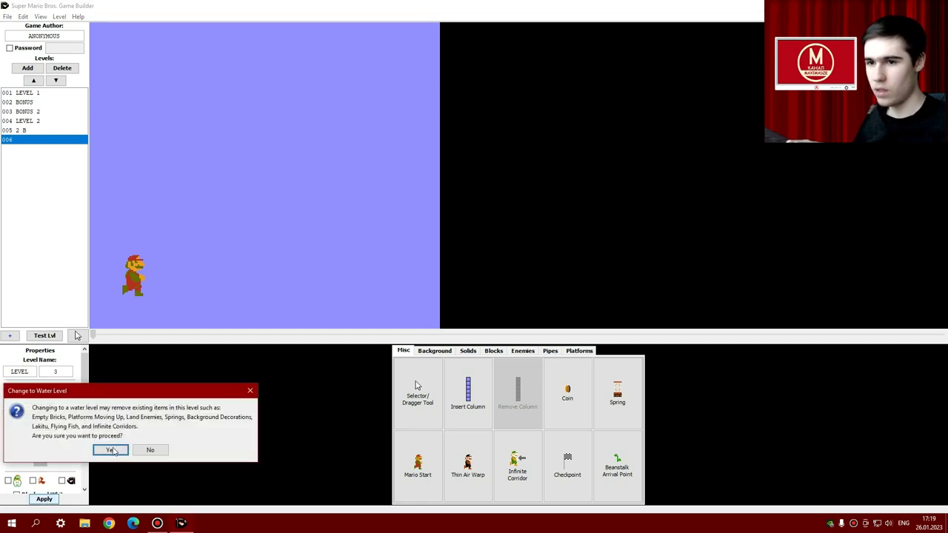
left_click(111, 450)
Lengthen the level with inserted columns at its right end and lay a Sea Ground floor with a lower middle stretch.
left_click(458, 380)
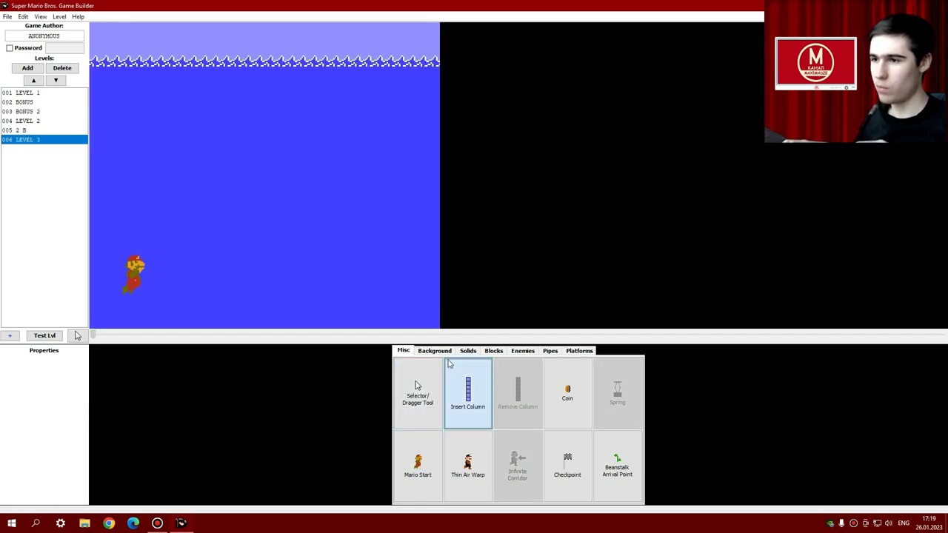
left_click(434, 297)
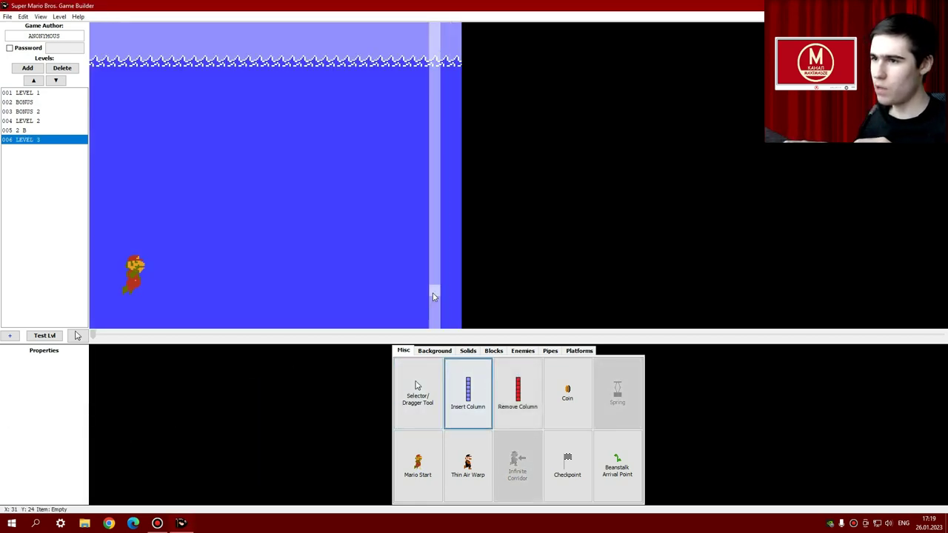
left_click(468, 350)
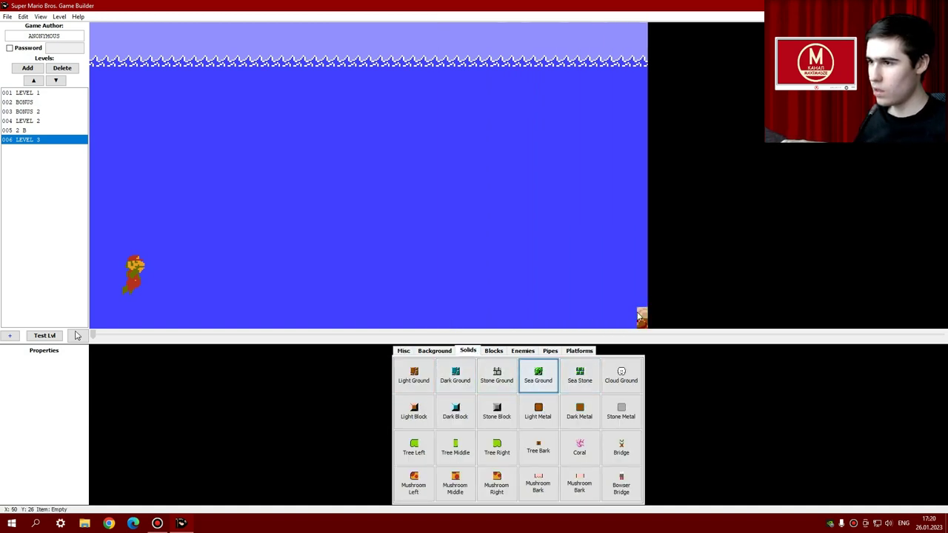
mouse_move(582, 320)
left_mouse_down()
mouse_move(160, 320)
mouse_move(83, 309)
left_mouse_up()
right_click(112, 313)
right_click(127, 307)
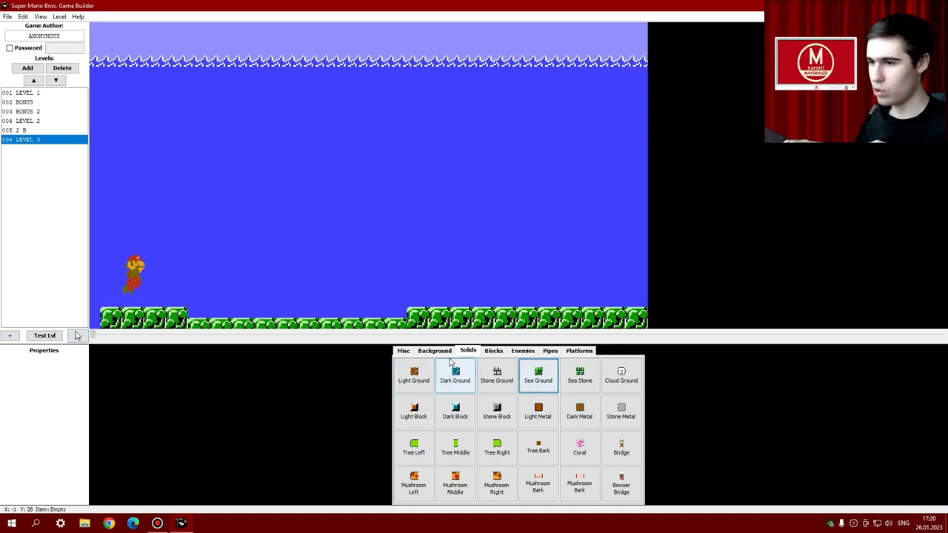
Place two Bloobers side by side in the upper water and a red Cheep Cheep below the right one.
left_click(523, 352)
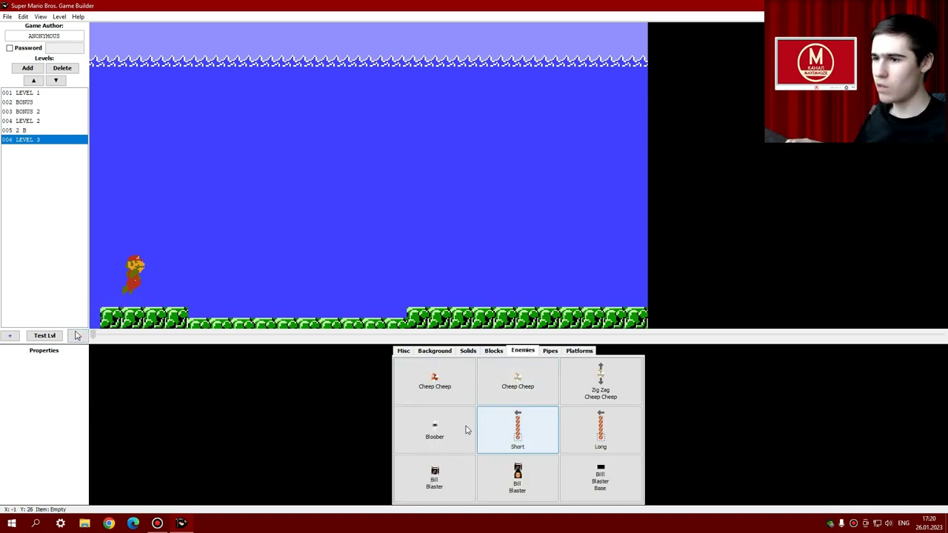
left_click(437, 421)
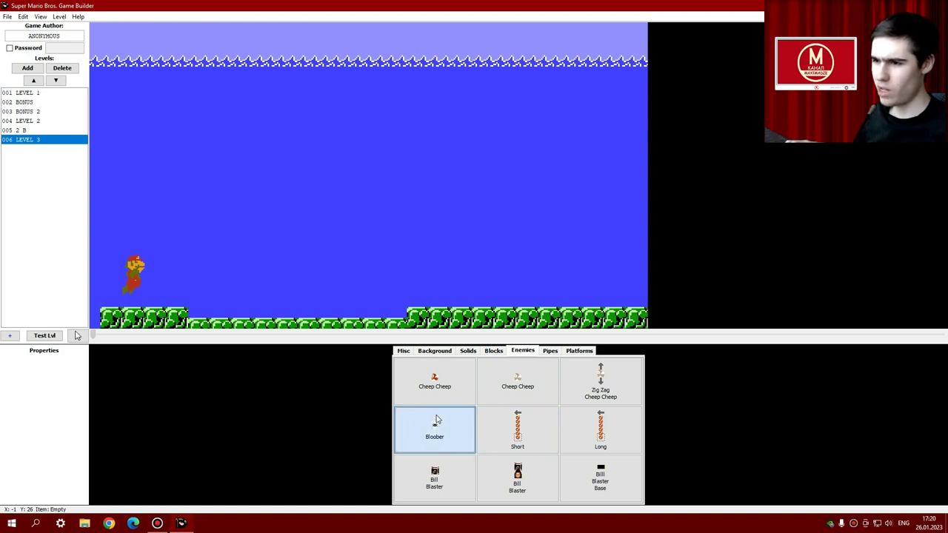
left_click(500, 128)
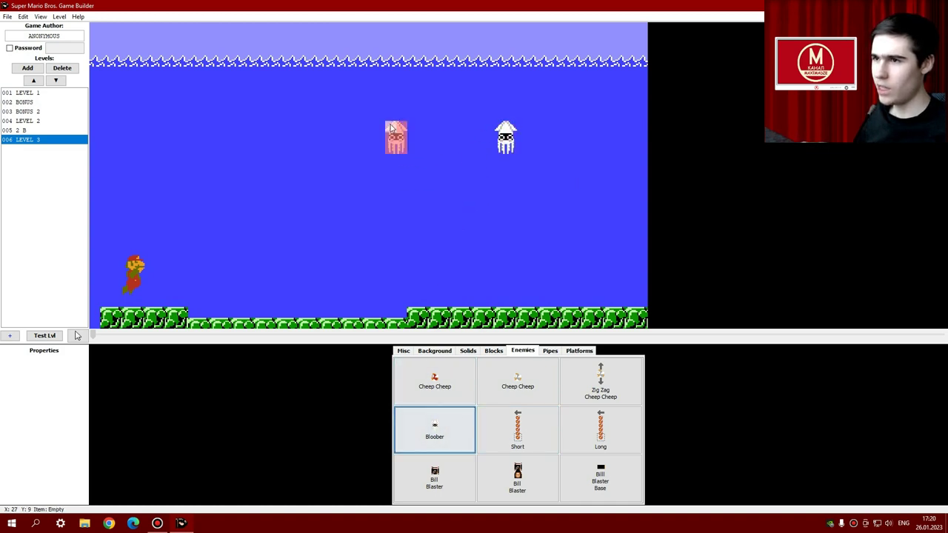
left_click(391, 127)
left_click(434, 380)
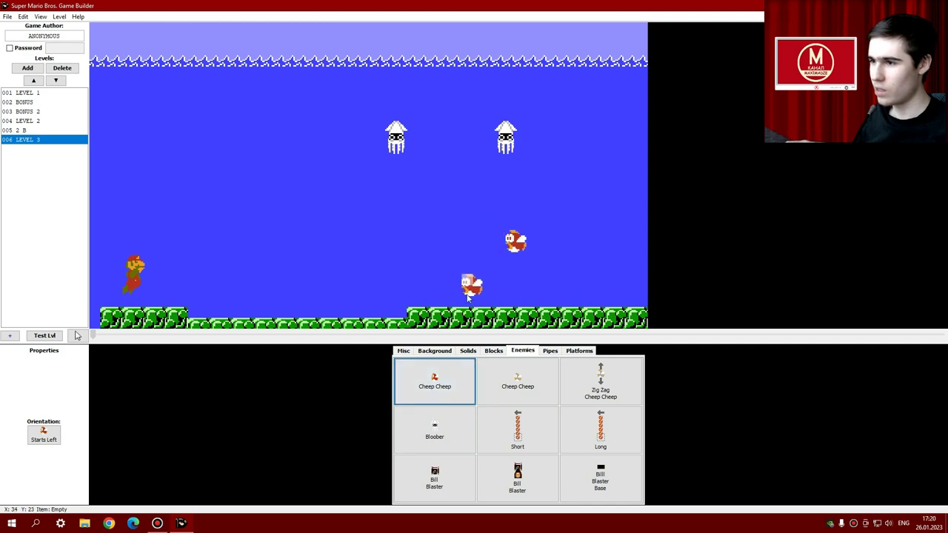
left_click(470, 351)
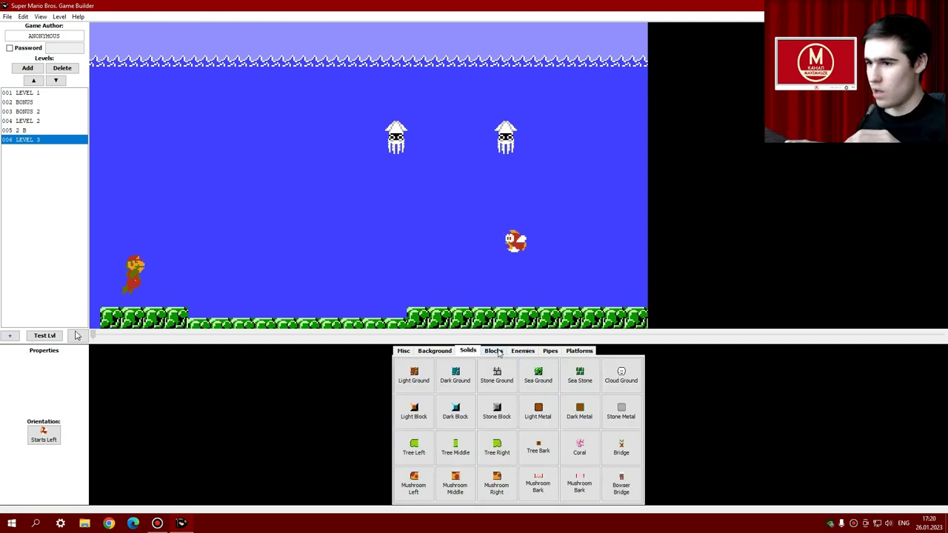
left_click(495, 351)
left_click(441, 351)
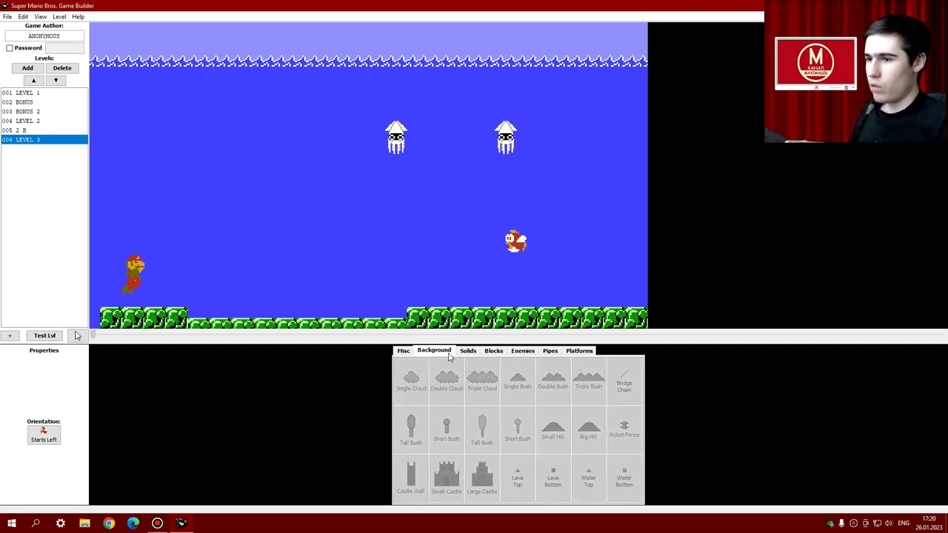
left_click(550, 351)
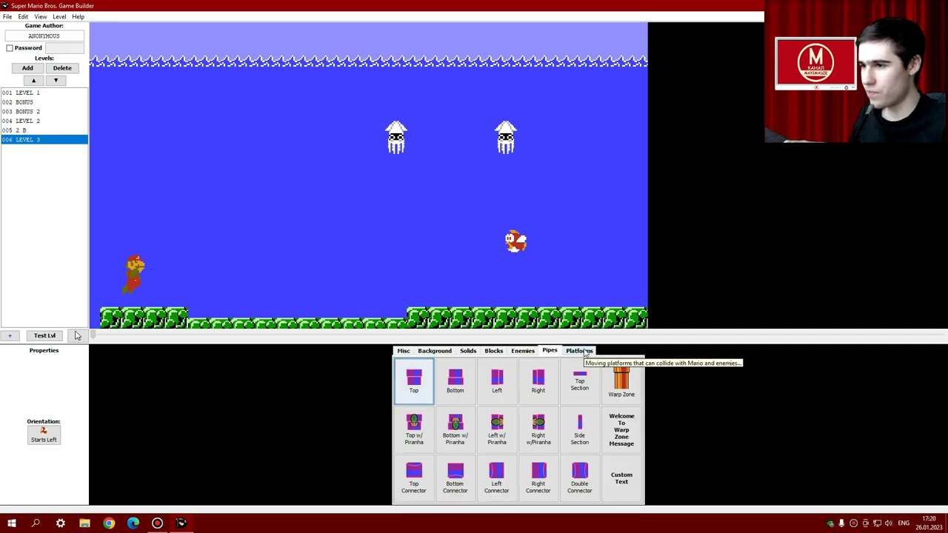
left_click(584, 353)
left_click(404, 351)
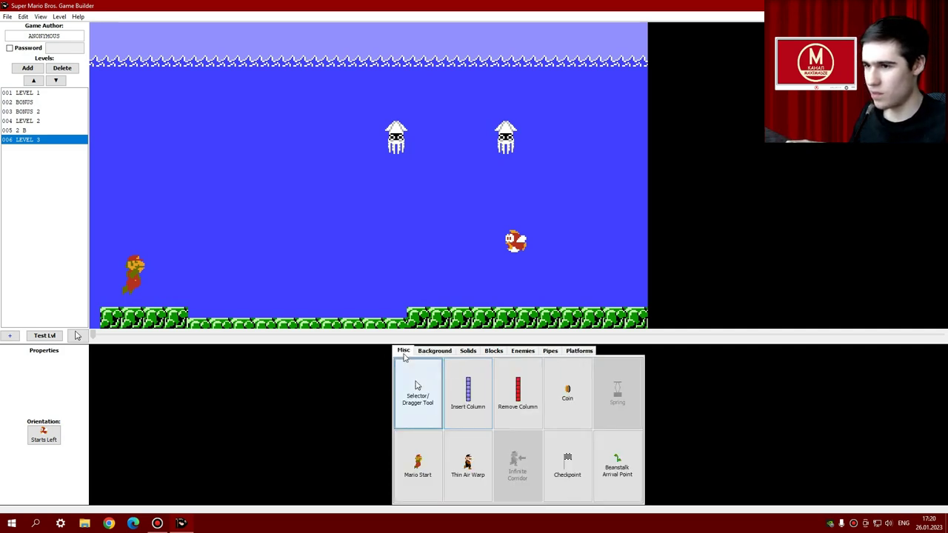
left_click(496, 352)
Move the Mario Start to just below the water surface at the level's beginning and place a top pipe on the sea floor near its end.
left_click(404, 351)
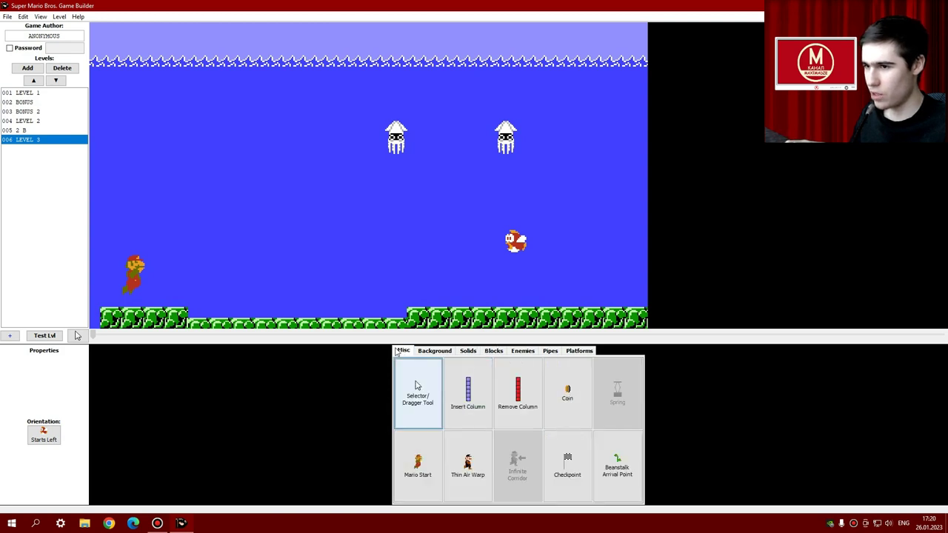
left_click(419, 459)
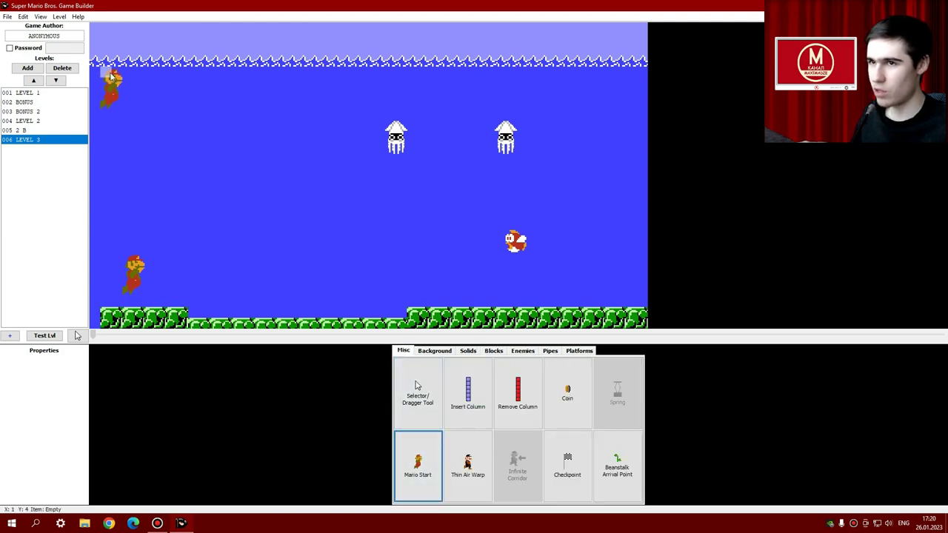
left_click(550, 351)
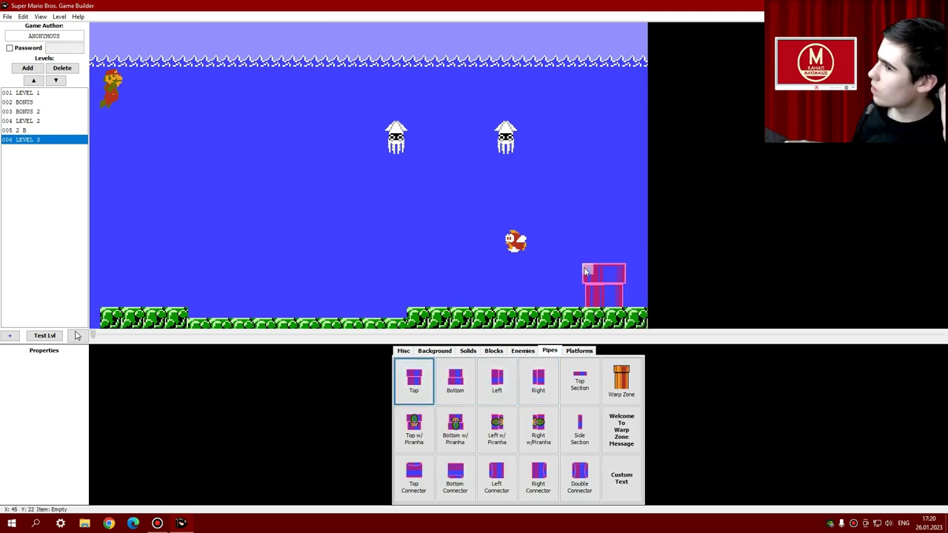
left_click(585, 273)
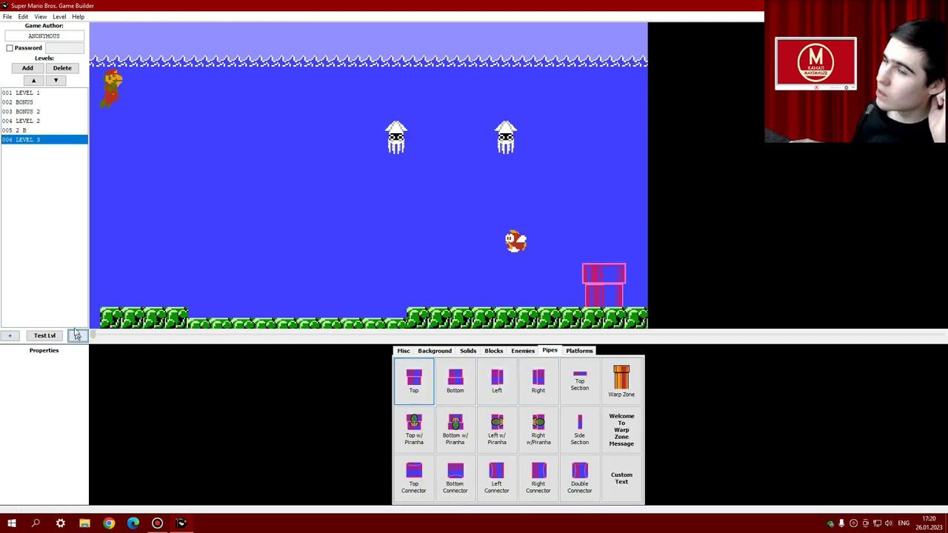
Add a new above-ground level with a ground floor and a pipe, and position it after LEVEL 3 in the level order.
left_click(24, 130)
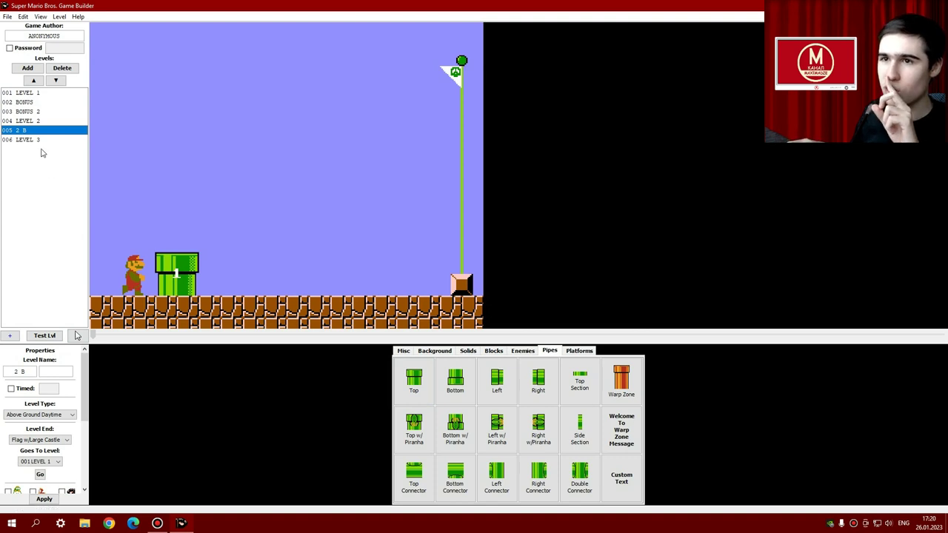
left_click(10, 336)
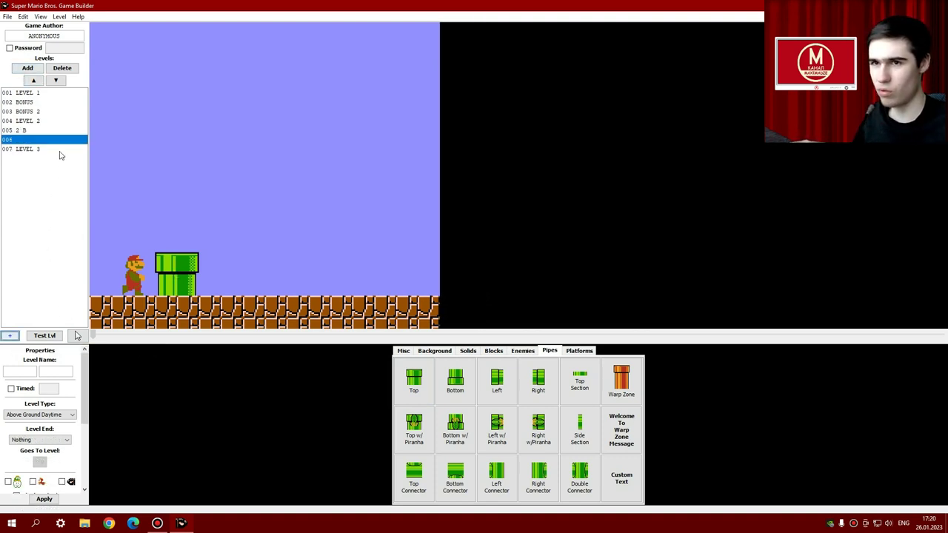
left_click(58, 71)
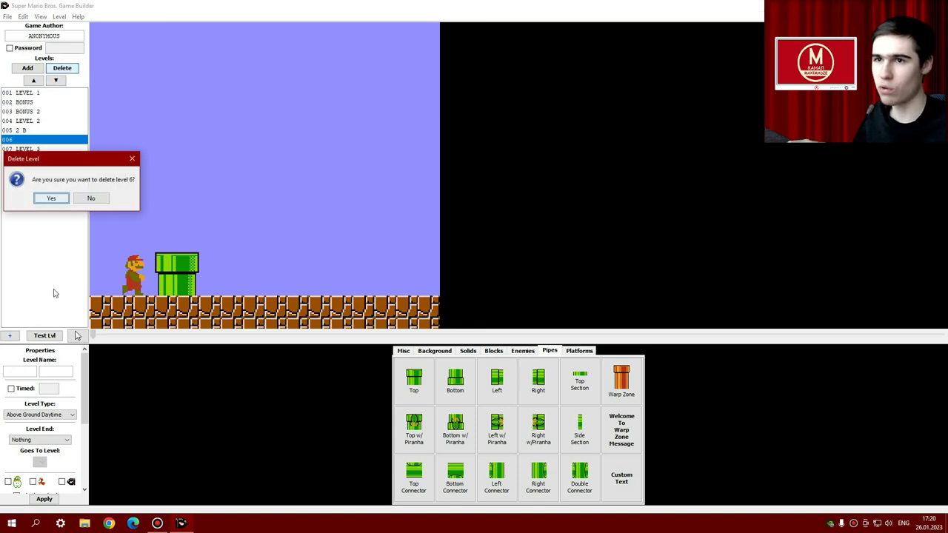
left_click(91, 198)
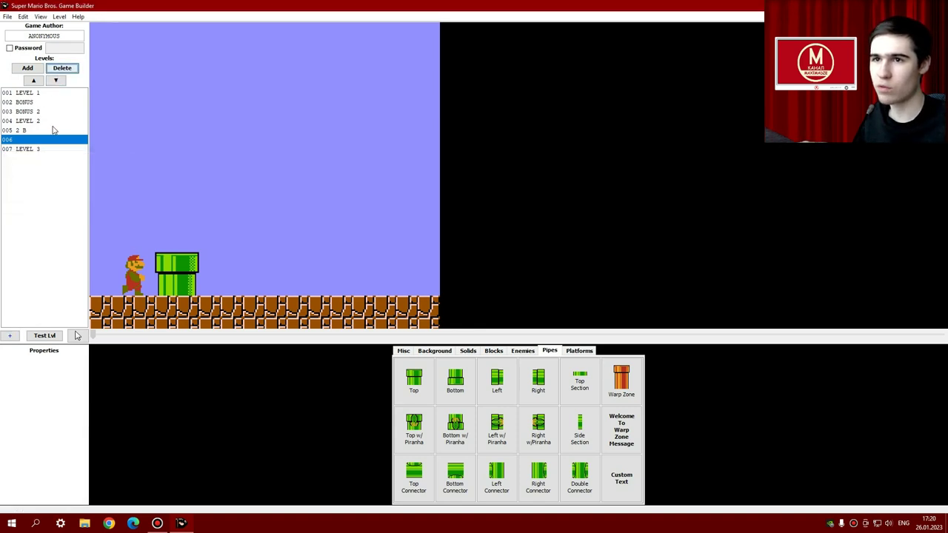
left_click(57, 81)
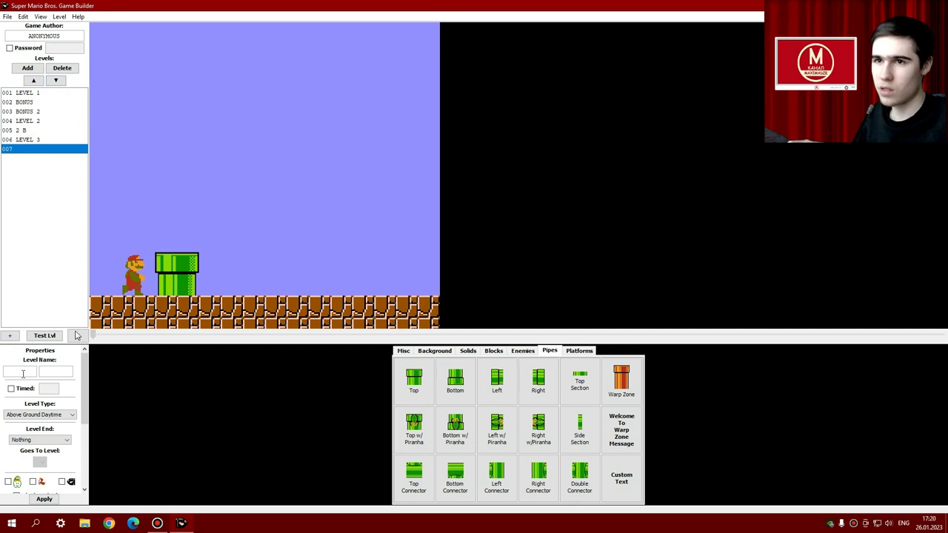
Name the new level 3 B and set its level end to Flag w/Large Castle.
type("3 B")
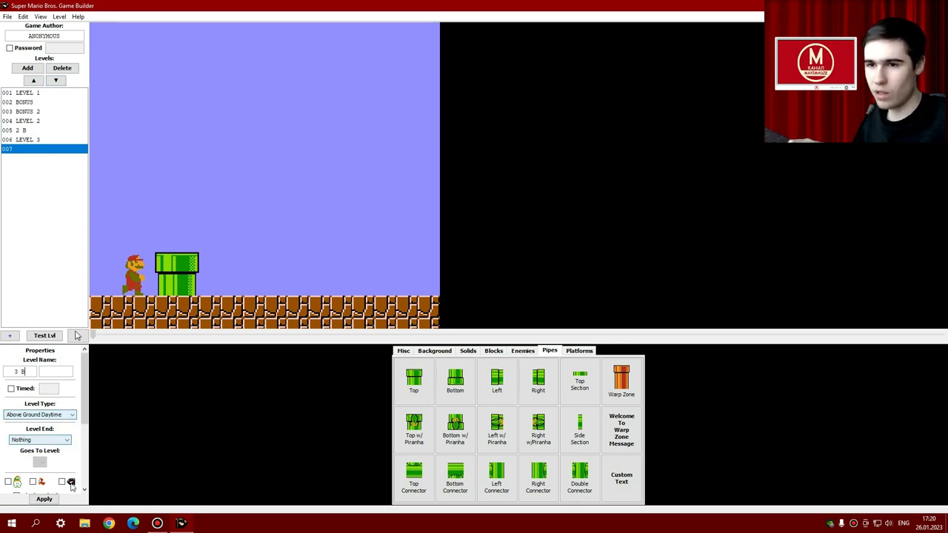
left_click(45, 440)
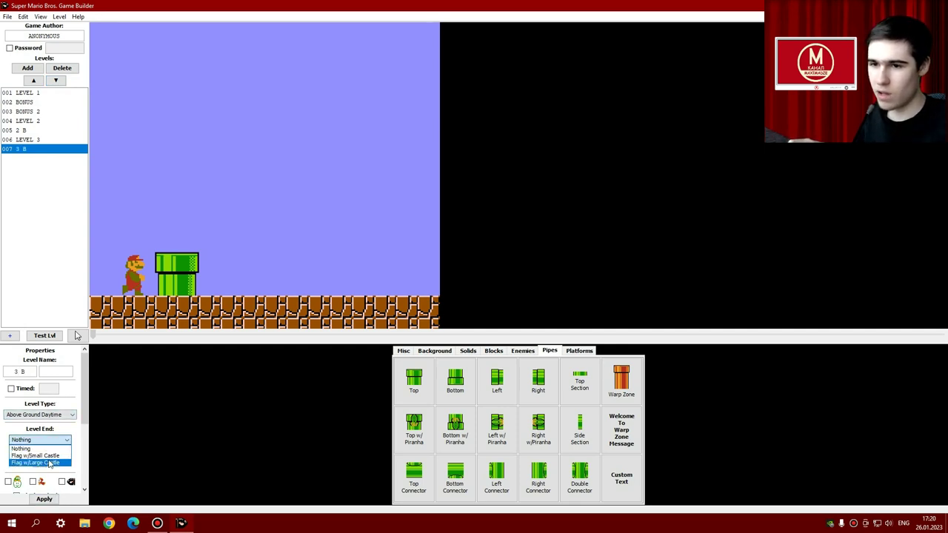
left_click(50, 463)
left_click(45, 500)
Change the level end of level 2 B to Flag w/Small Castle.
left_click(55, 140)
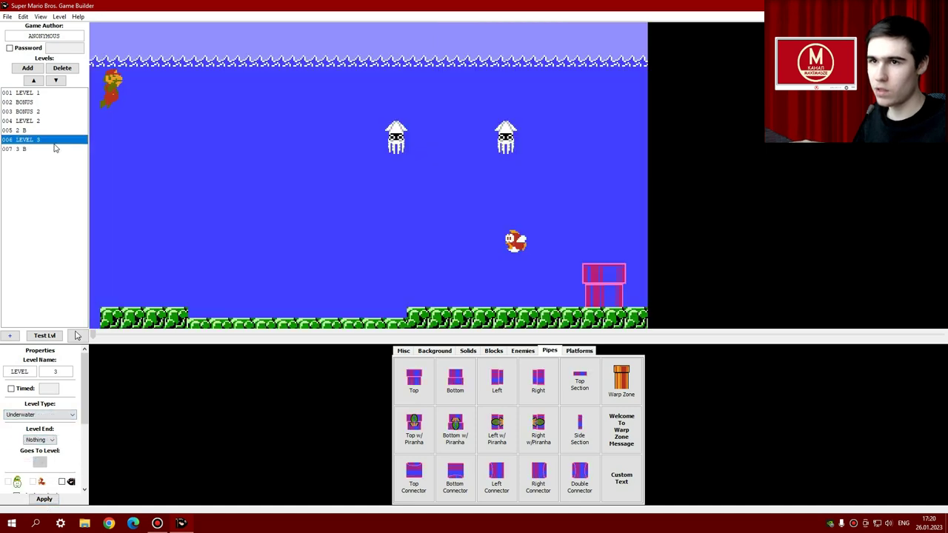
left_click(46, 120)
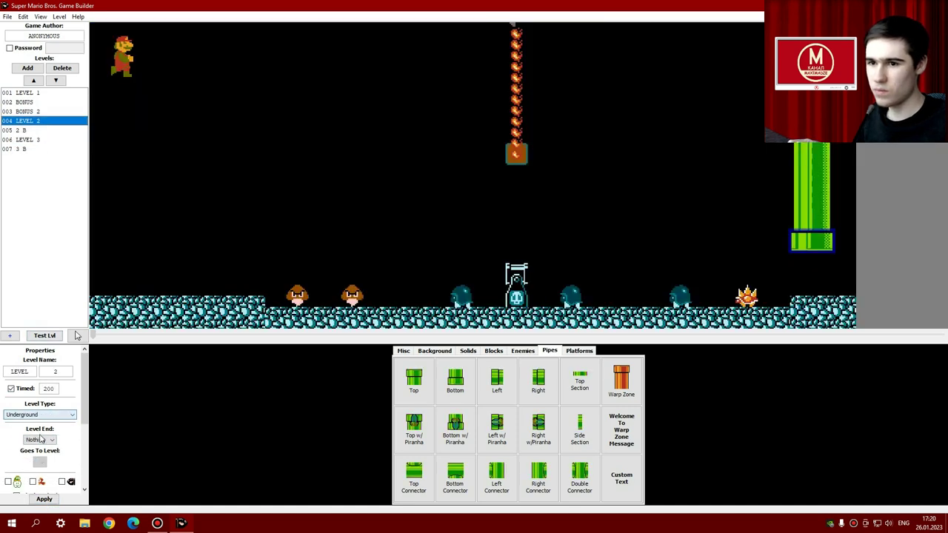
left_click(37, 131)
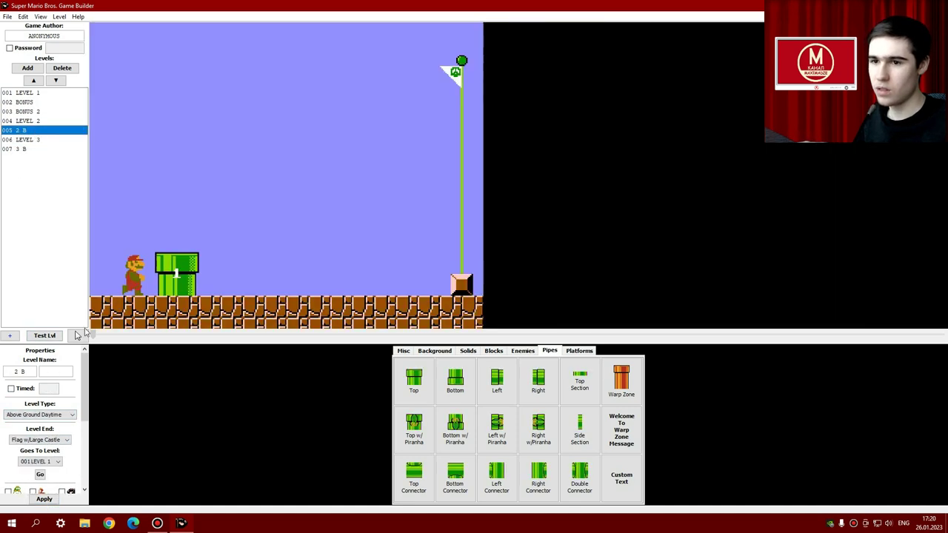
left_click(65, 440)
left_click(44, 455)
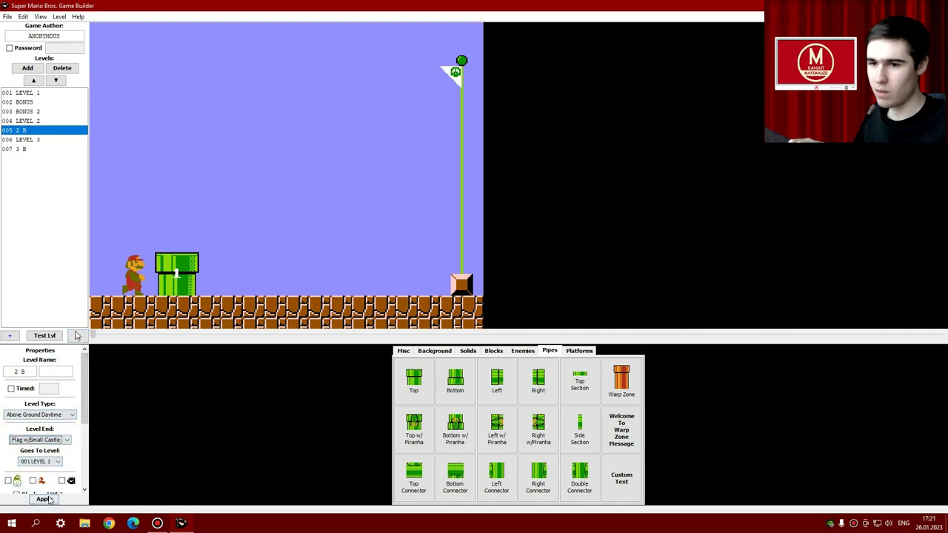
left_click(44, 501)
Make the pipe in level 3 B a warp target by enabling Can Be Warped To.
left_click(37, 139)
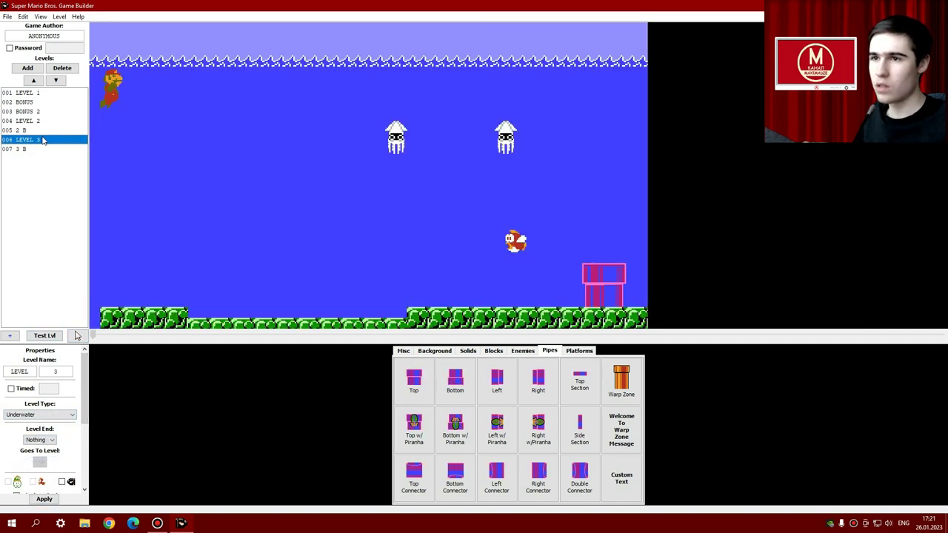
left_click(22, 149)
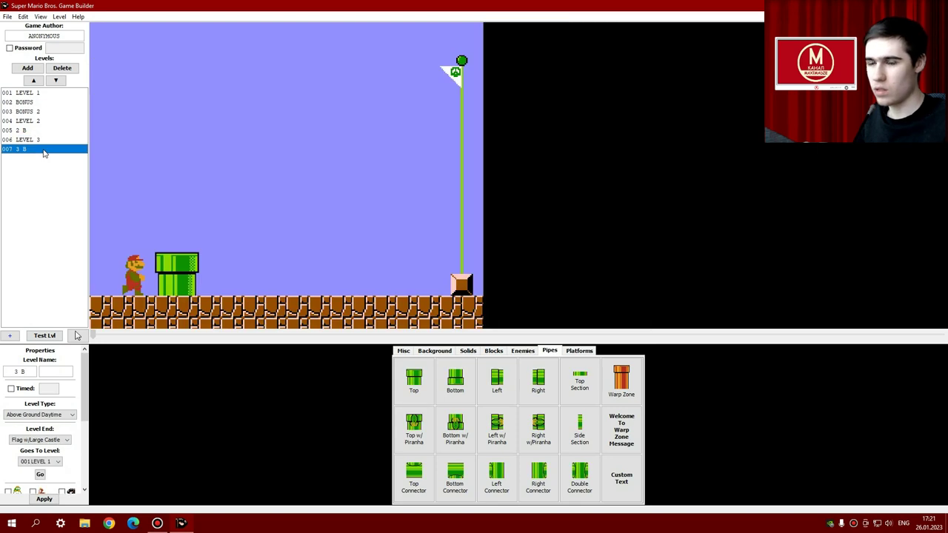
left_click(186, 266)
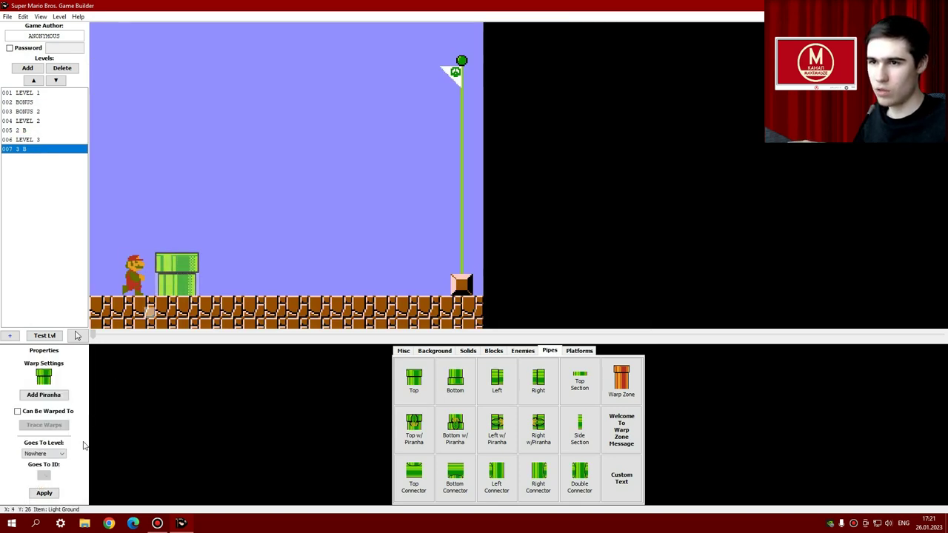
left_click(17, 411)
left_click(45, 494)
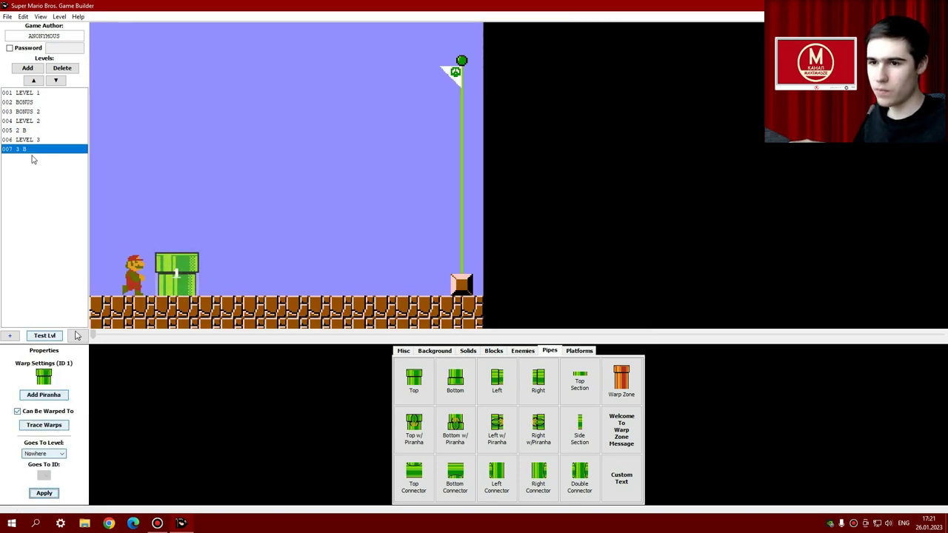
Set the pipe in LEVEL 3 to warp to pipe ID 1 in level 3 B and trace the warp from its destination.
left_click(37, 140)
left_click(612, 282)
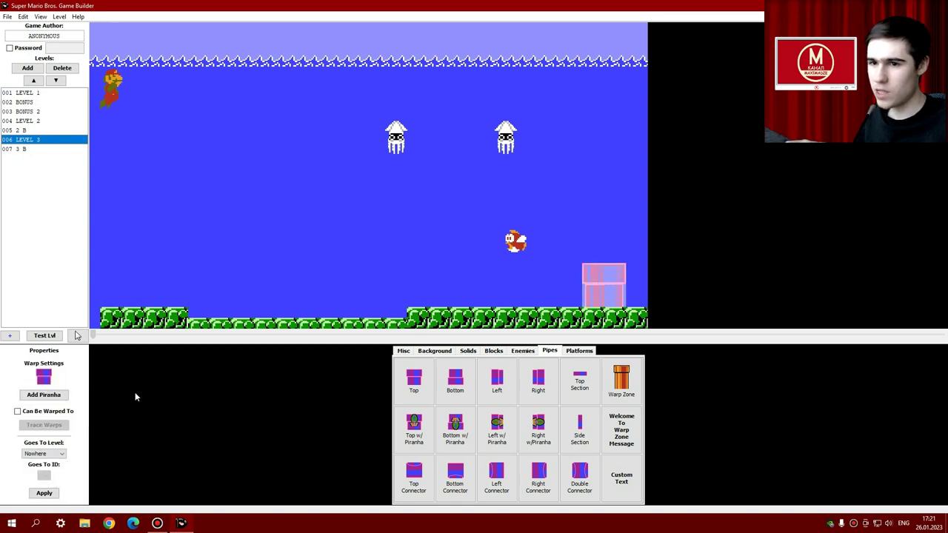
left_click(43, 453)
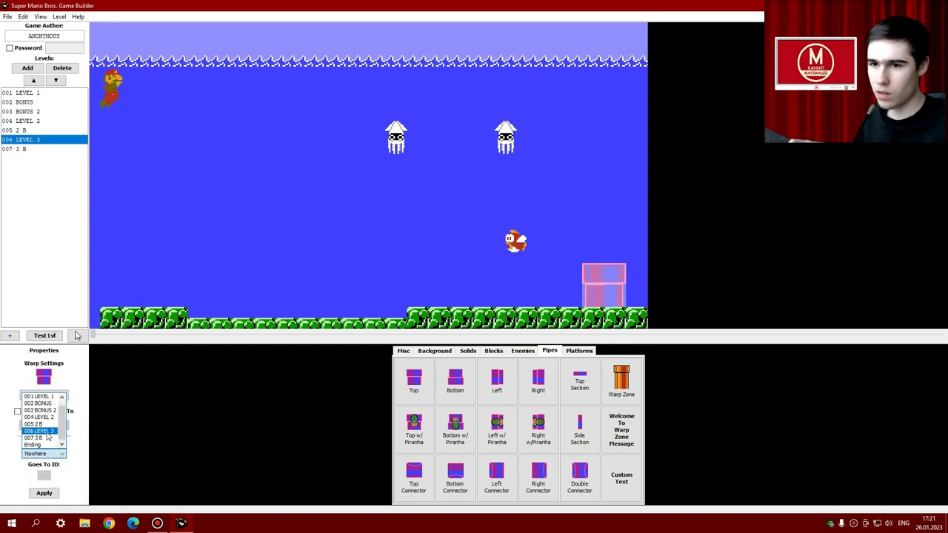
left_click(49, 439)
left_click(44, 475)
left_click(40, 491)
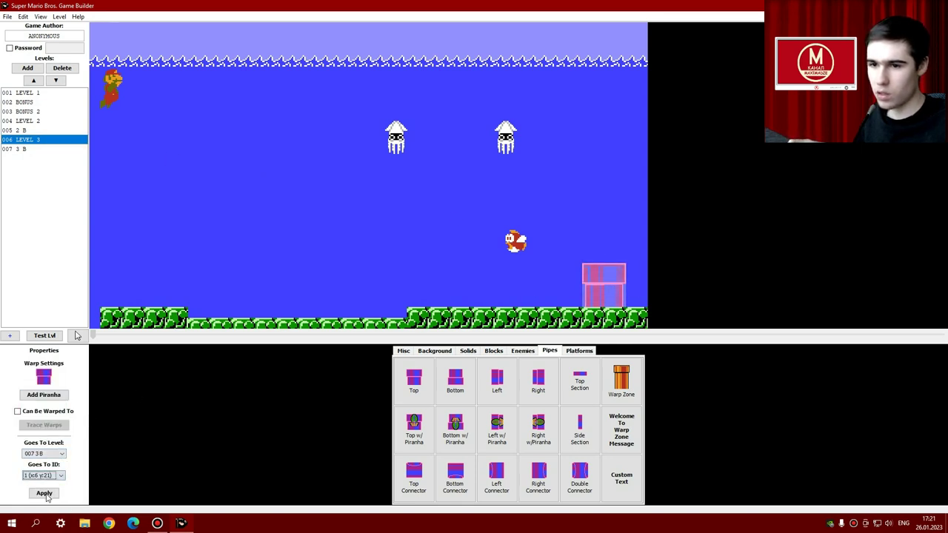
left_click(44, 426)
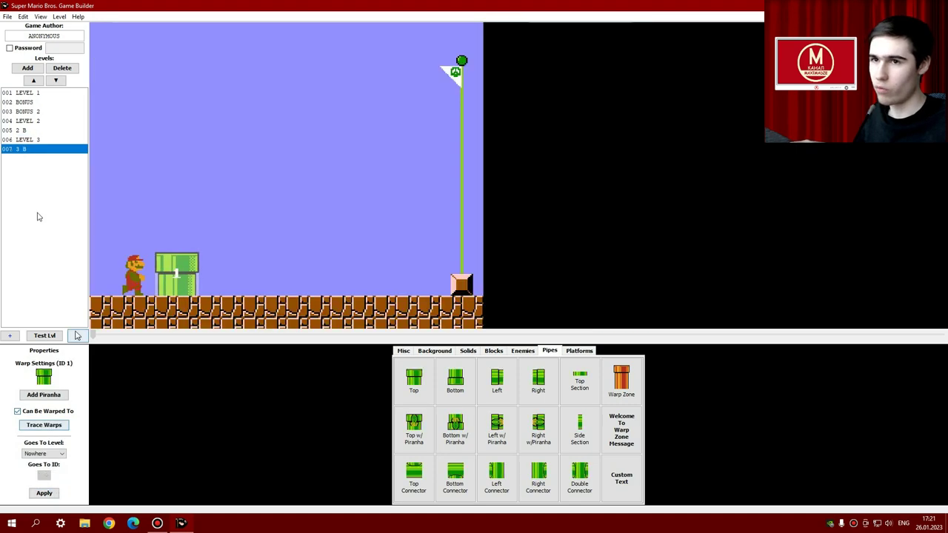
Set level 2 B to continue to 006 LEVEL 3 after its flag ending.
left_click(42, 141)
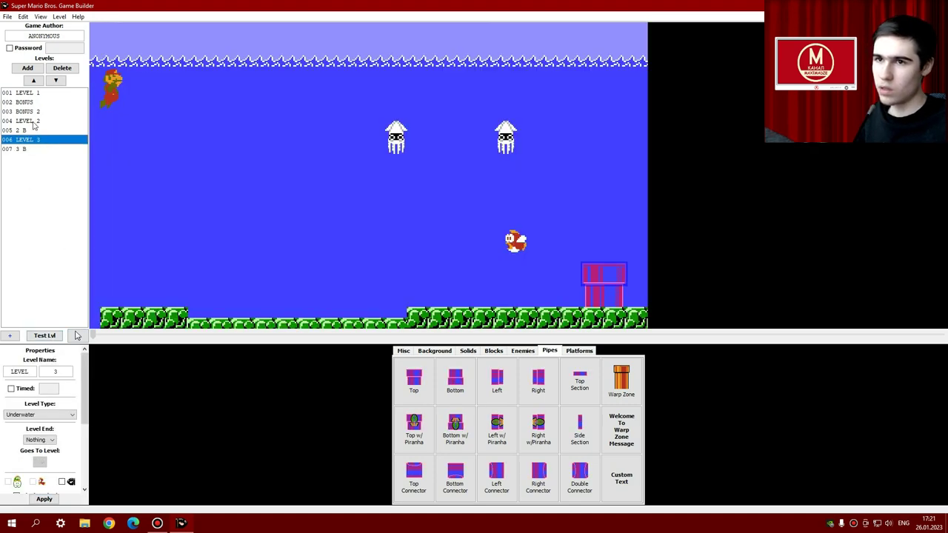
left_click(33, 122)
left_click(31, 131)
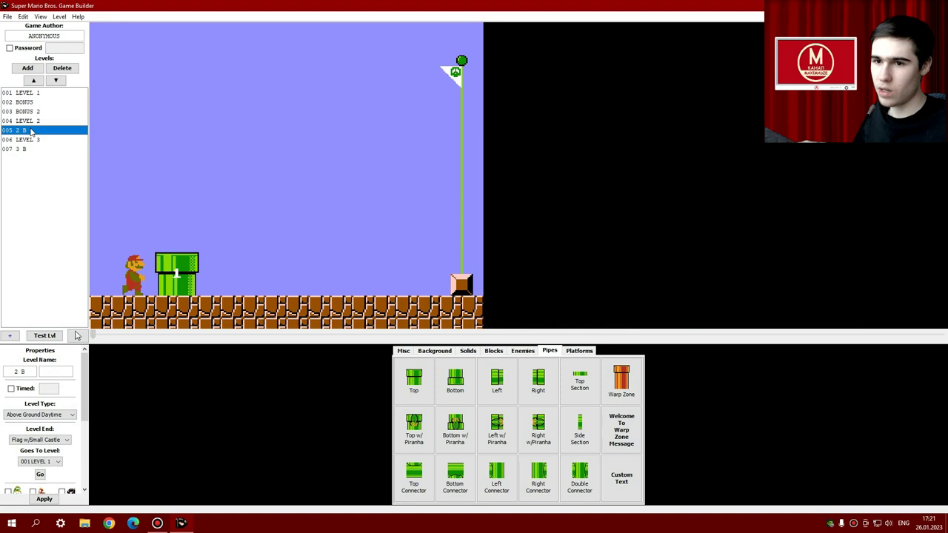
left_click(44, 461)
left_click(44, 440)
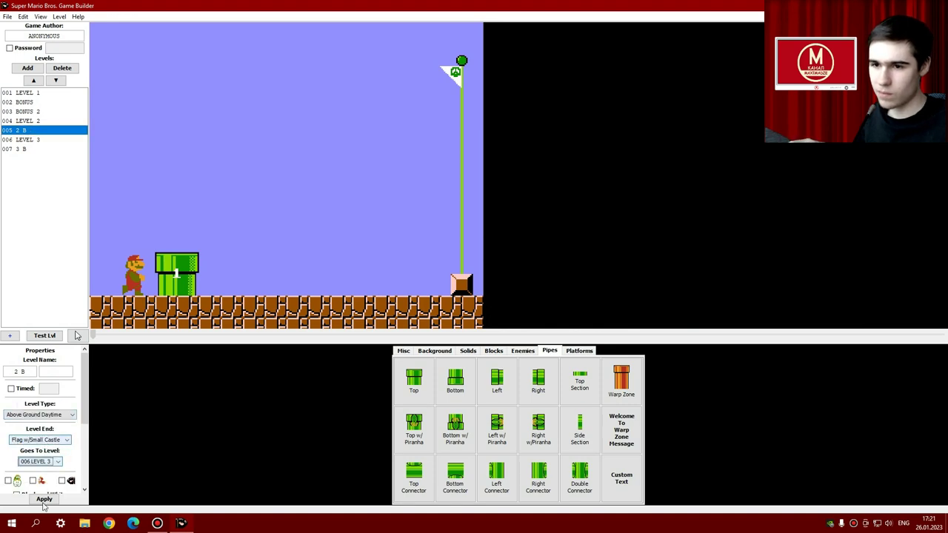
Test LEVEL 3 by swimming past the enemies, entering the pipe and reaching the flagpole, and close the test game.
left_click(44, 141)
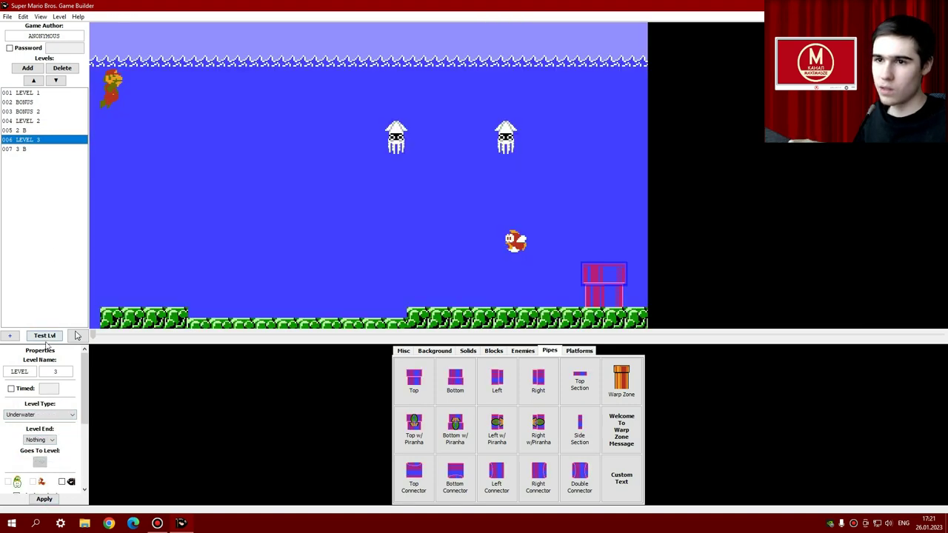
left_click(45, 336)
key("Right")
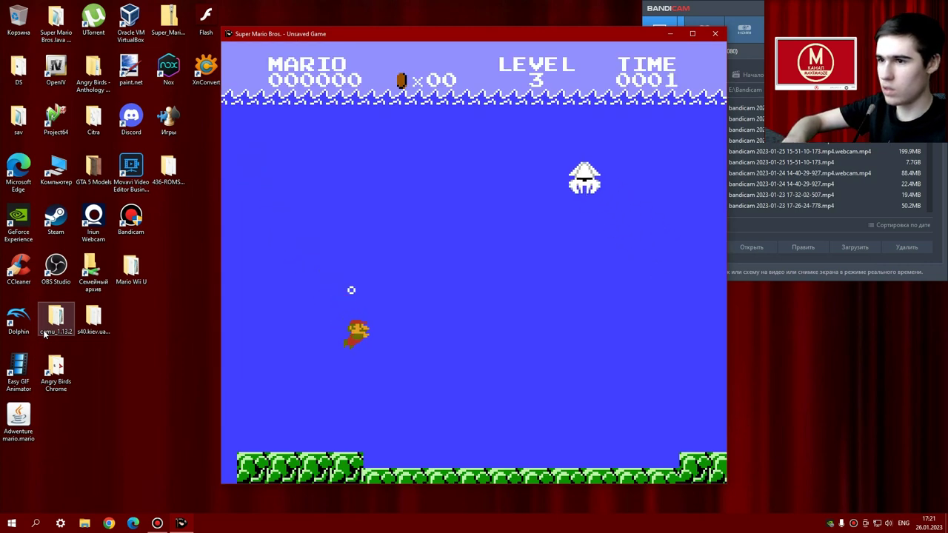
key("space")
key("Right")
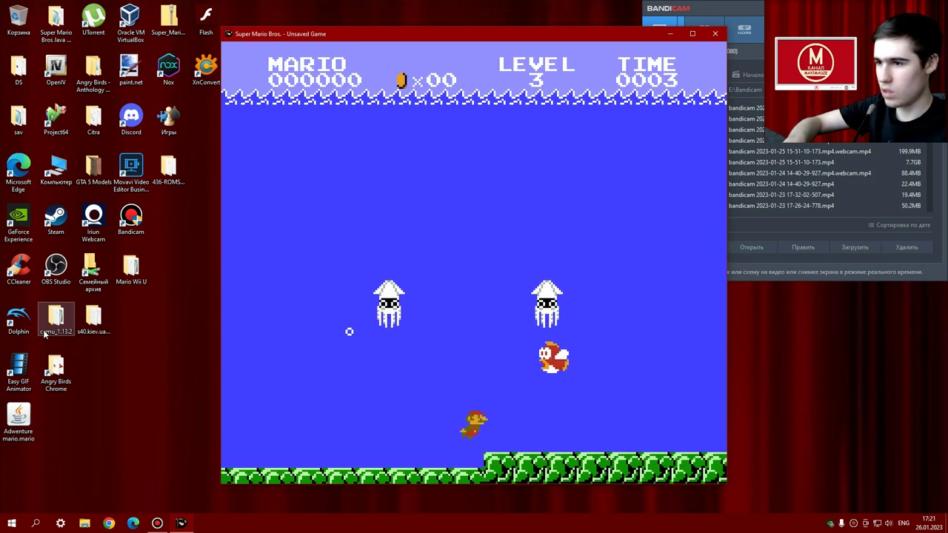
key("Right")
key("space")
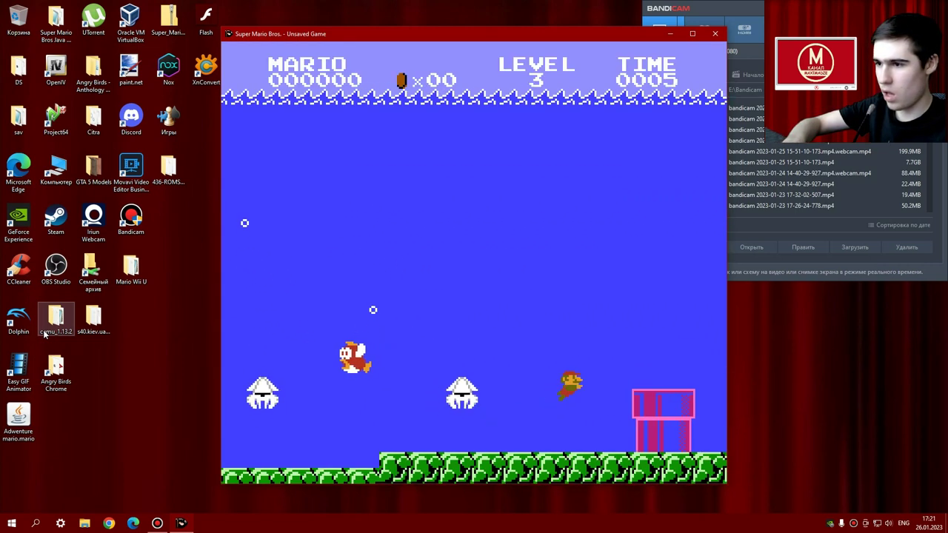
key("Down")
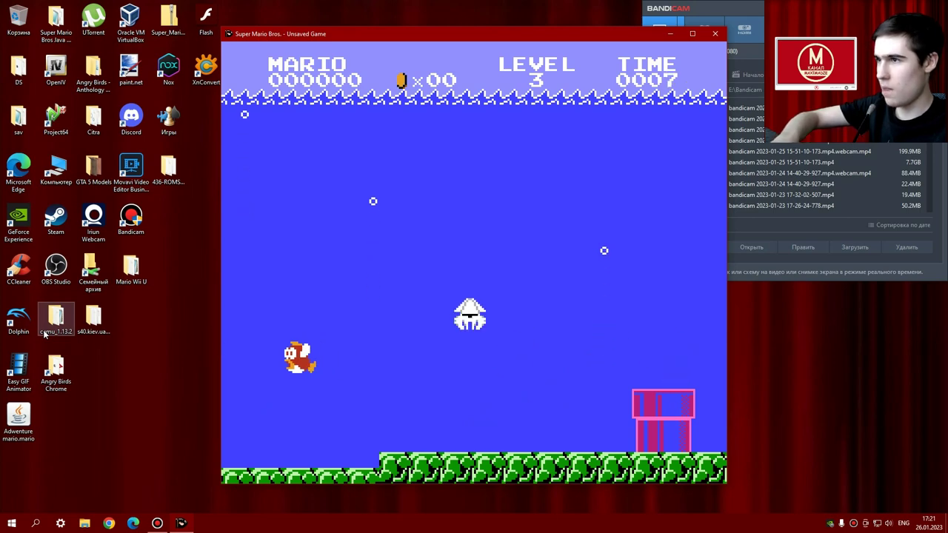
key("Right")
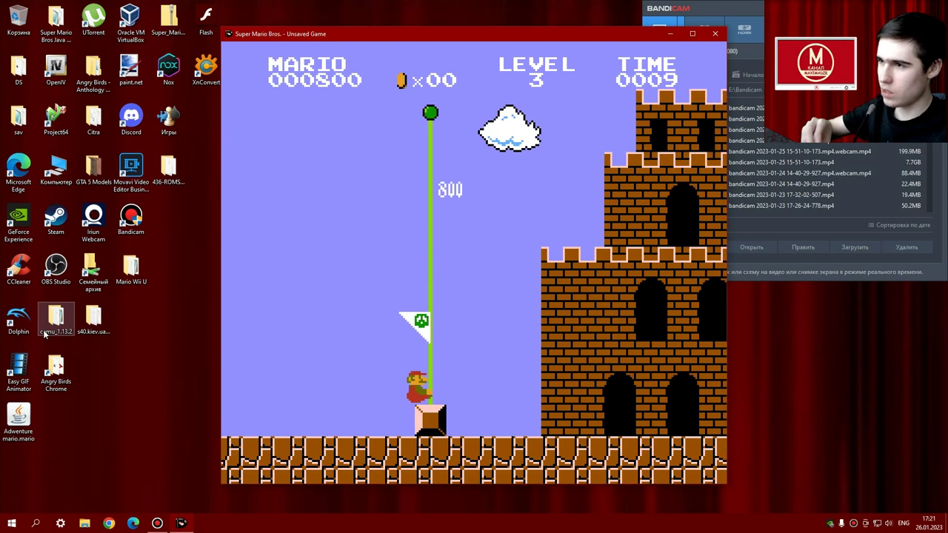
left_click(715, 34)
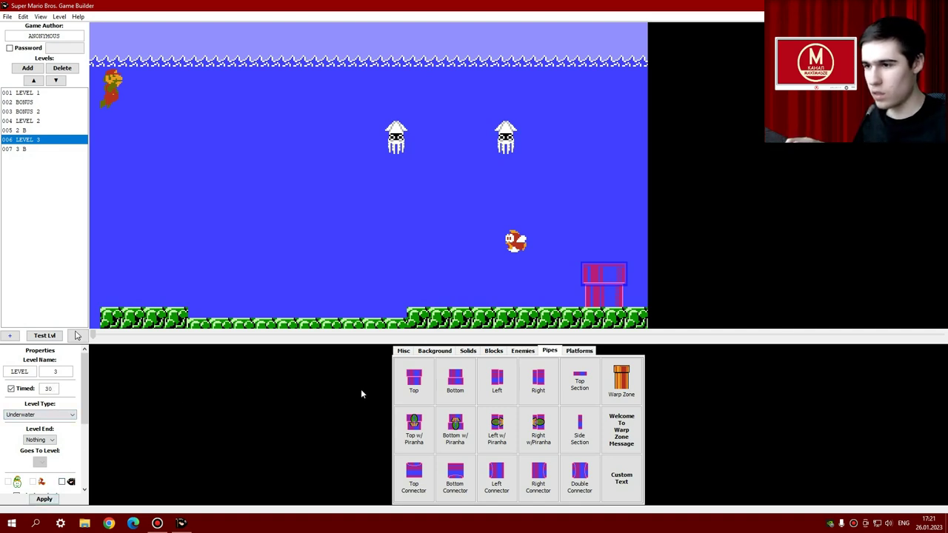
Extend LEVEL 2 beyond the green exit pipe with a Stone Ground floor that has a raised middle section.
left_click(42, 120)
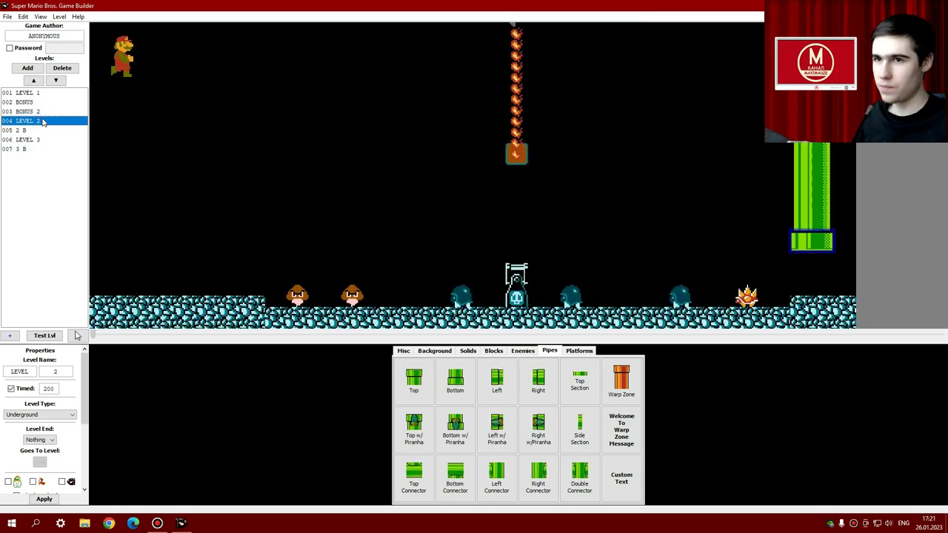
left_click(404, 354)
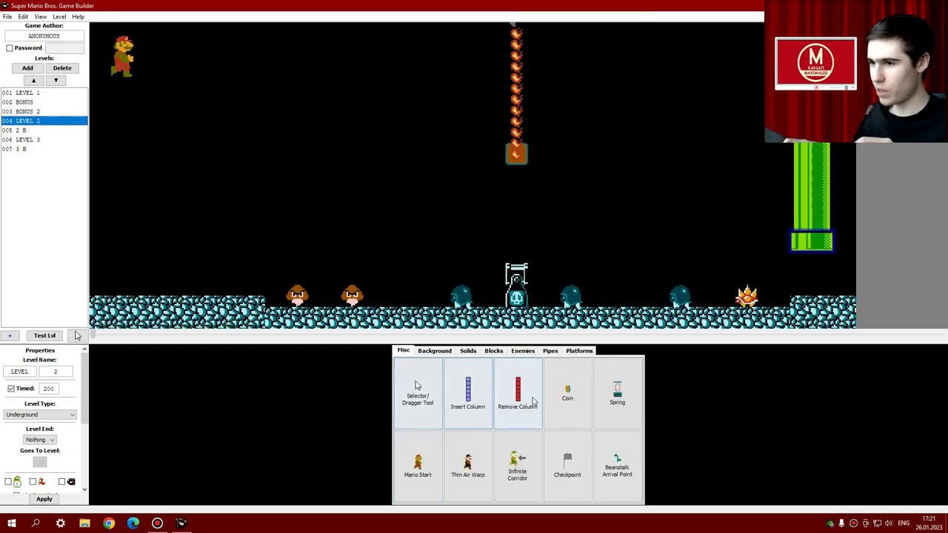
left_click(463, 392)
scroll(667, 305, "right", 5)
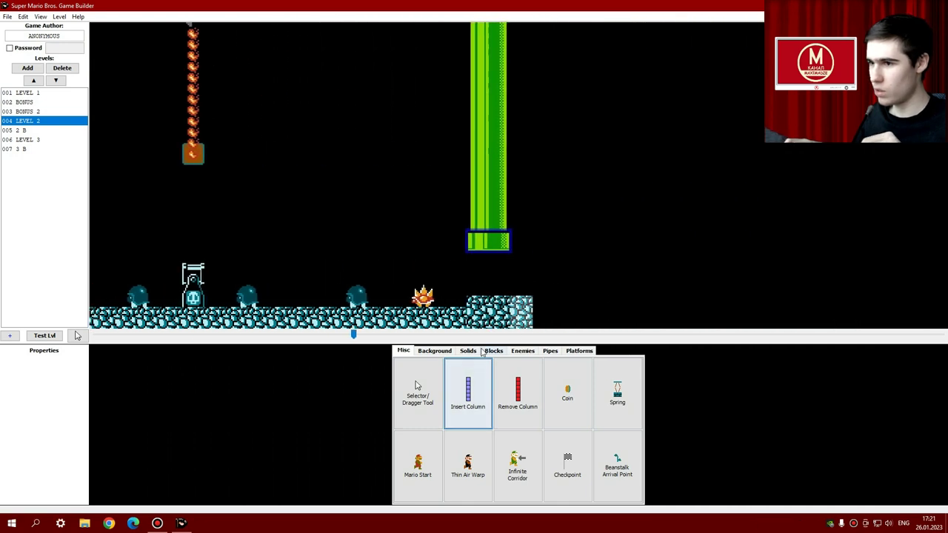
left_click(469, 352)
left_click(496, 375)
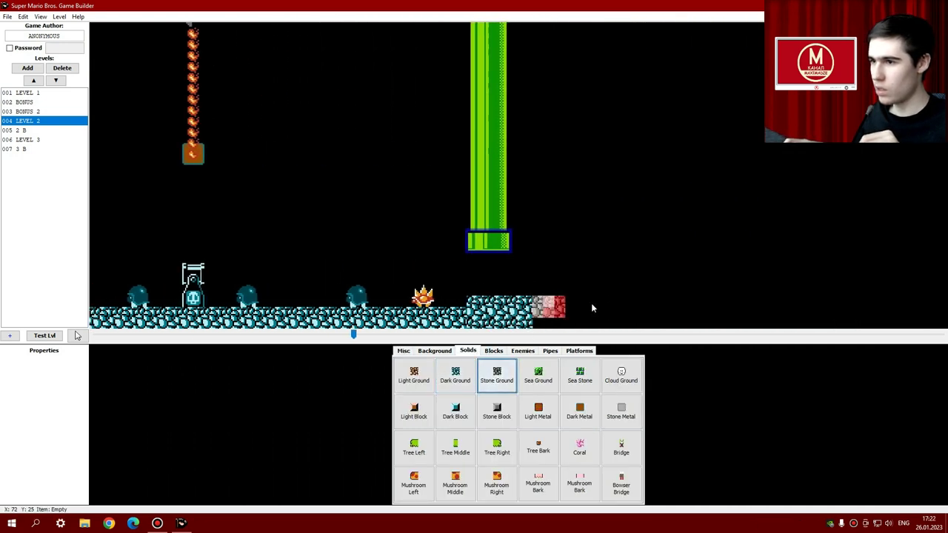
mouse_move(592, 308)
left_mouse_down()
mouse_move(816, 295)
mouse_move(834, 307)
left_mouse_up()
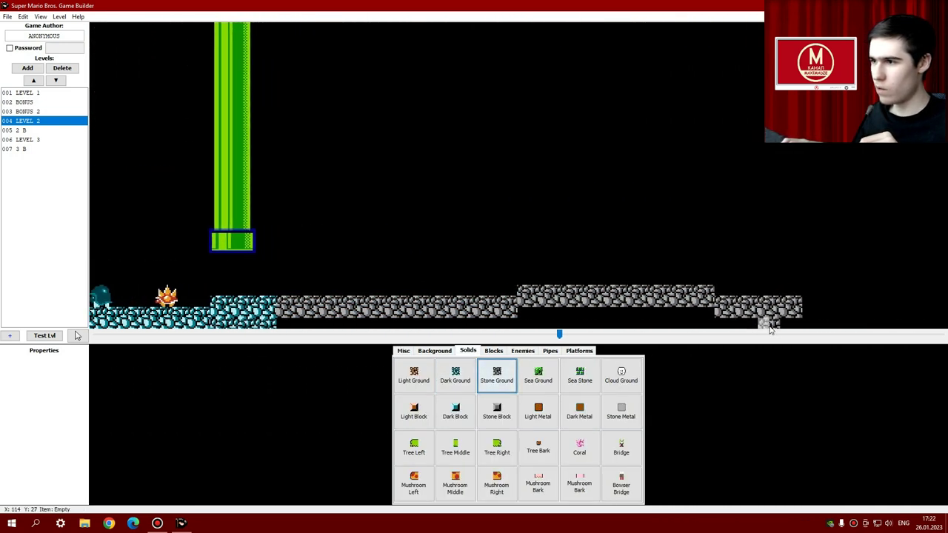
Fill in parts of the bottom row beneath LEVEL 2's new floor with Stone Ground.
left_click_drag(770, 330, 612, 331)
mouse_move(432, 328)
left_mouse_down()
mouse_move(448, 328)
mouse_move(288, 336)
left_mouse_up()
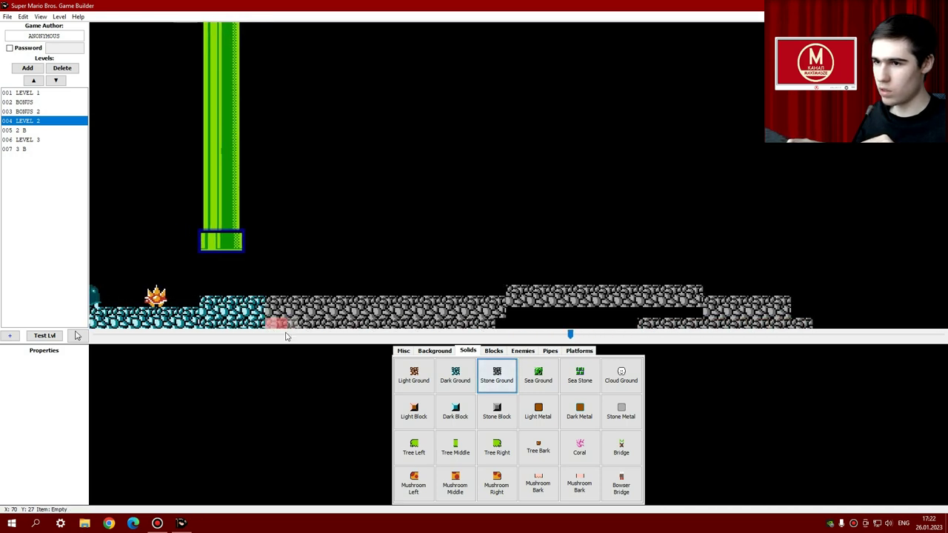
left_click_drag(519, 324, 628, 323)
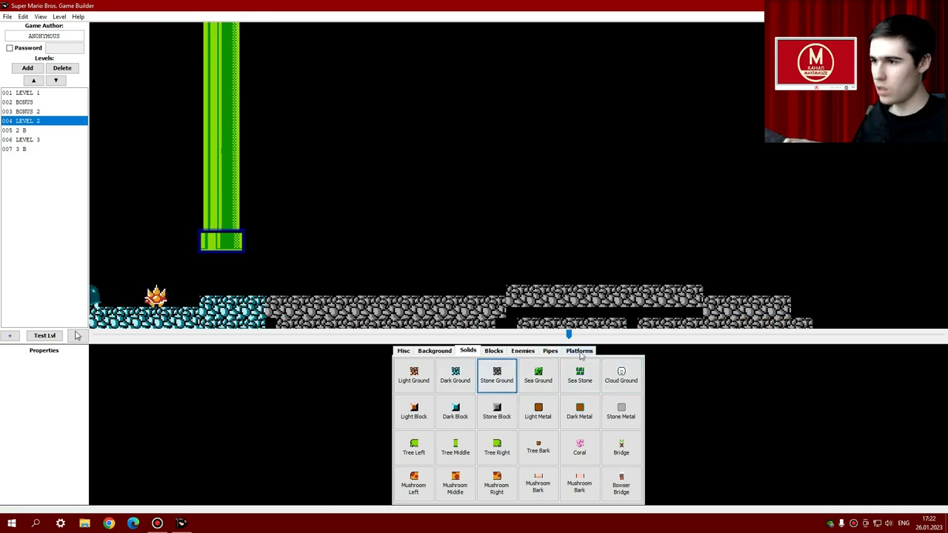
Place three evenly spaced Warp Zone pipes on the raised stone section of LEVEL 2.
left_click(550, 351)
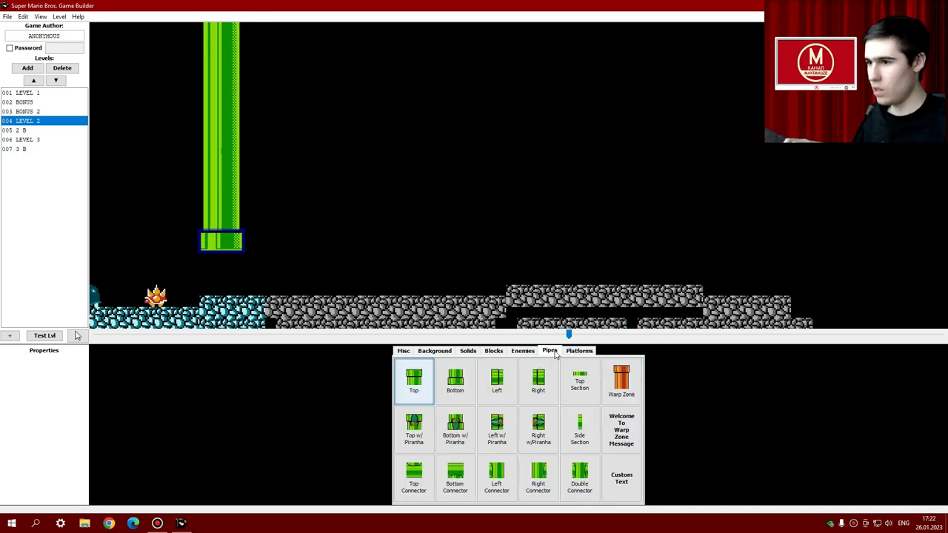
left_click(622, 382)
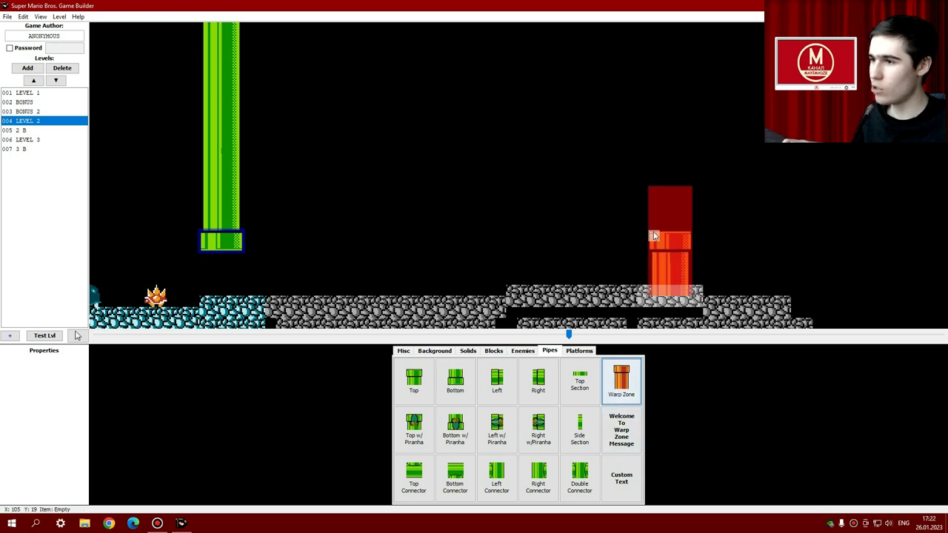
left_click(665, 223)
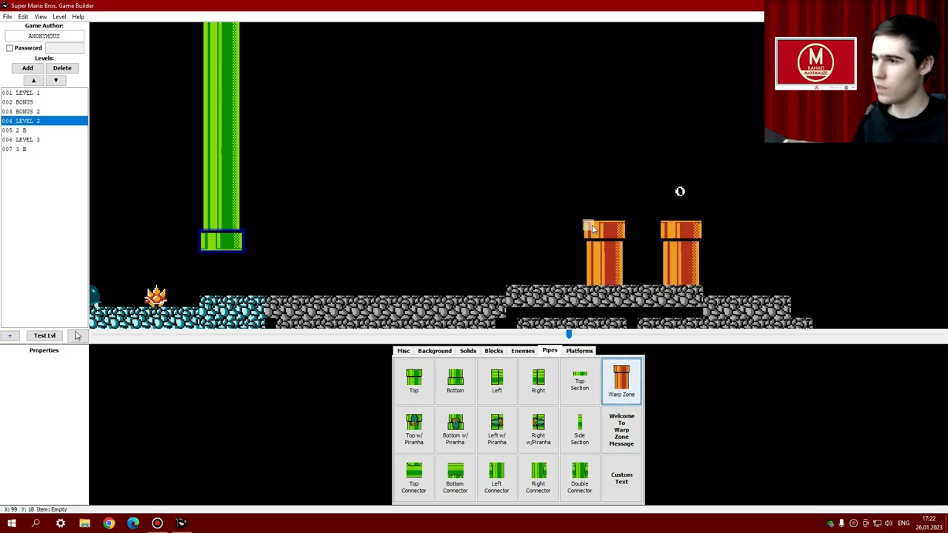
left_click(590, 222)
left_click(517, 227)
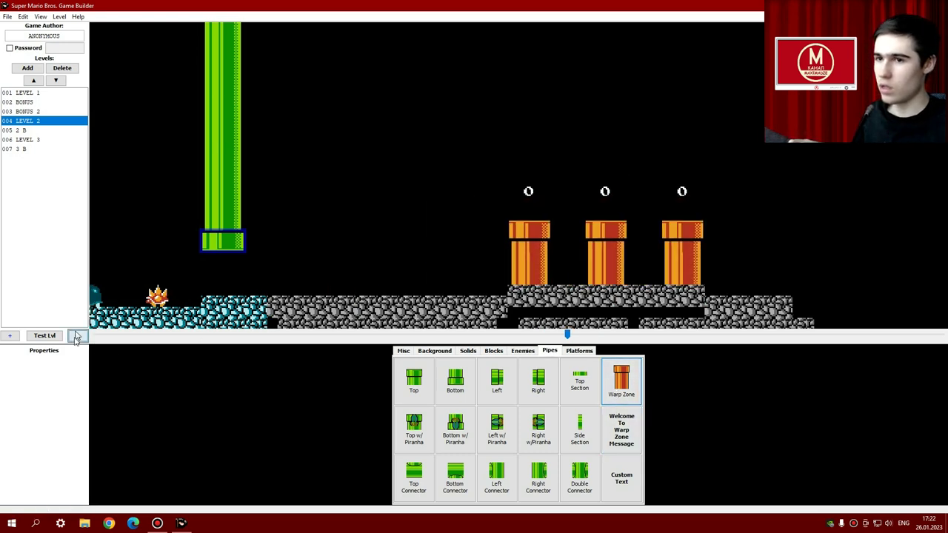
Clear the shown "Warp To" level number of the middle Warp Zone pipe.
left_click(77, 336)
left_click(629, 236)
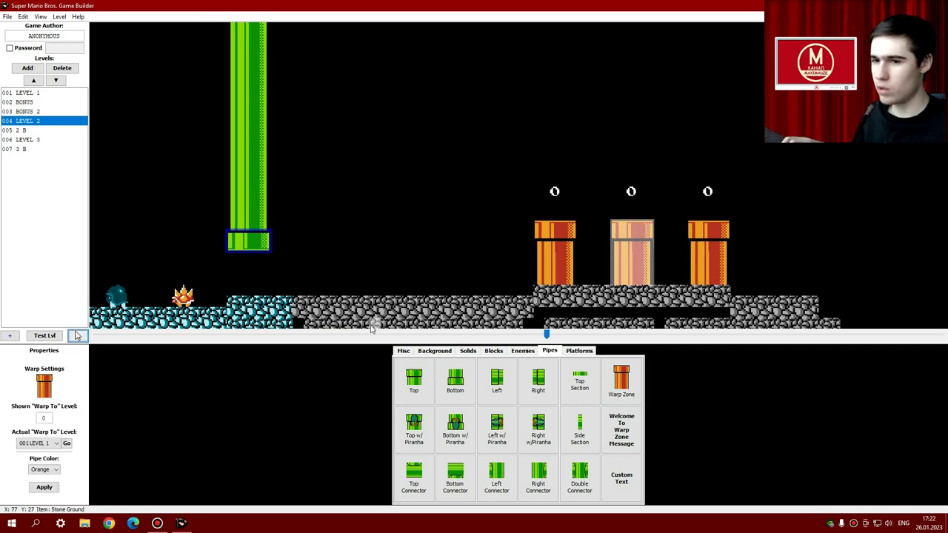
left_click(49, 418)
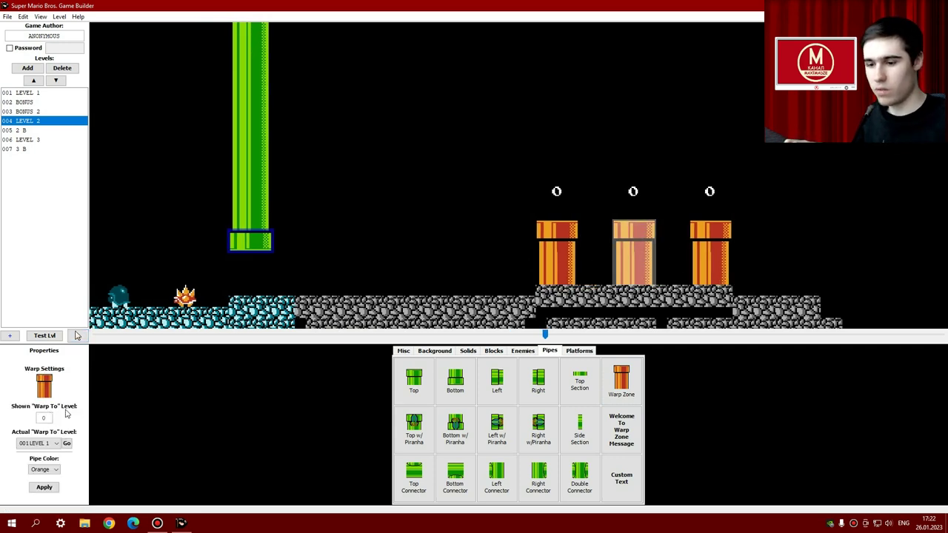
key("BackSpace")
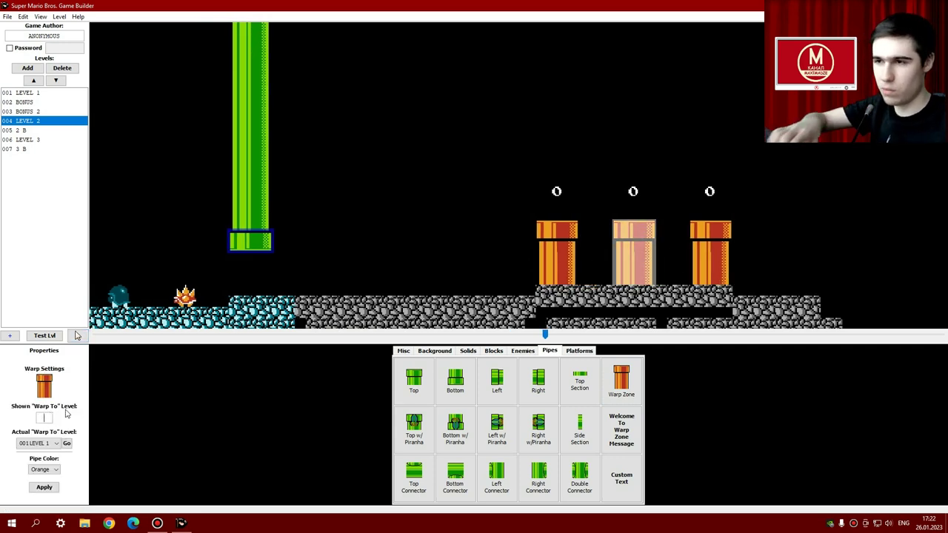
left_click(44, 487)
Set the shown "Warp To" level of the first Warp Zone pipe to 3.
left_click(569, 231)
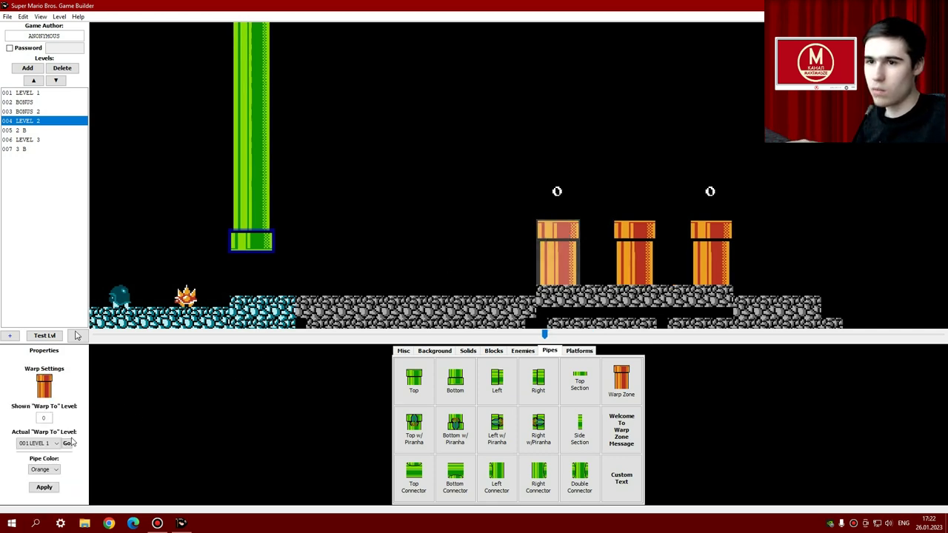
left_click(52, 418)
key("BackSpace")
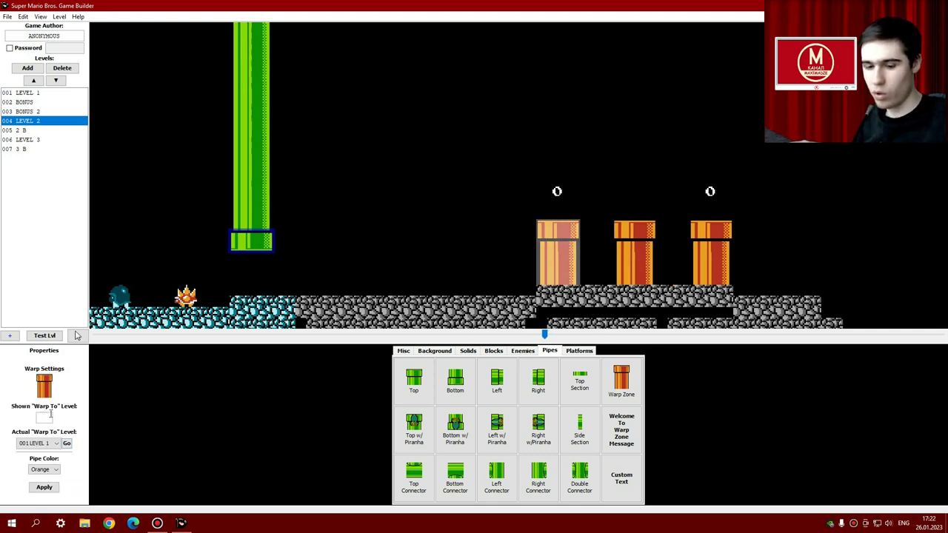
type("3")
left_click(45, 486)
Try Green as the color of the first Warp Zone pipe.
left_click(44, 469)
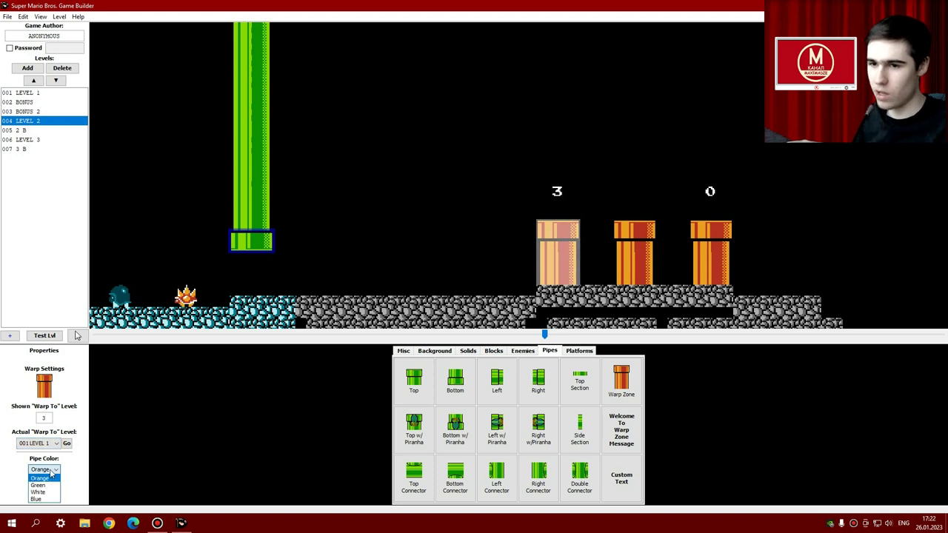
left_click(48, 493)
left_click(44, 487)
Change the color of the first Warp Zone pipe to White.
left_click(44, 469)
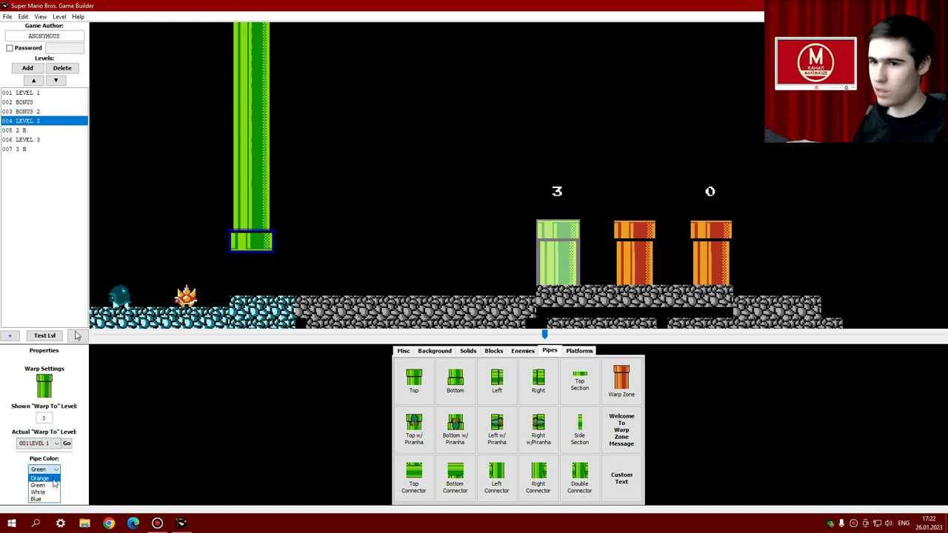
left_click(52, 491)
left_click(50, 489)
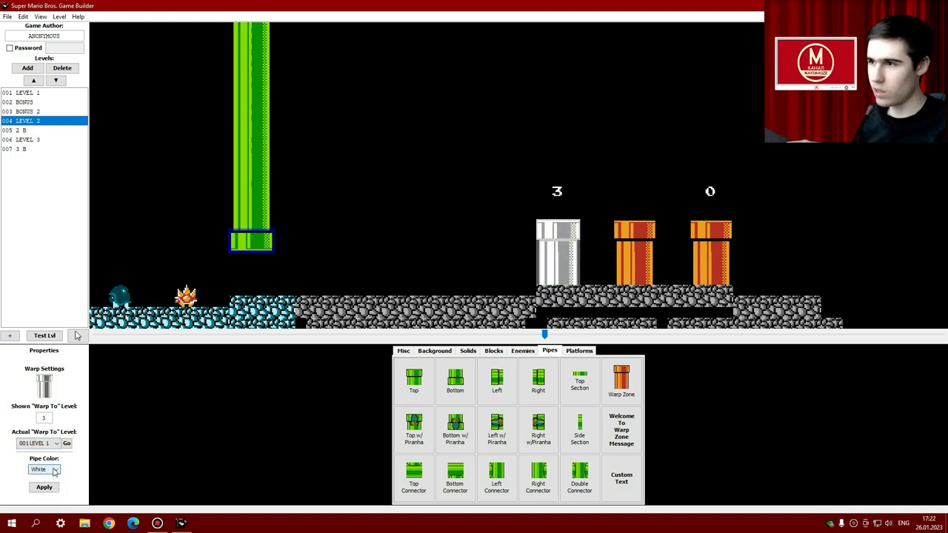
Clear the shown "Warp To" level number of the last Warp Zone pipe.
left_click(709, 234)
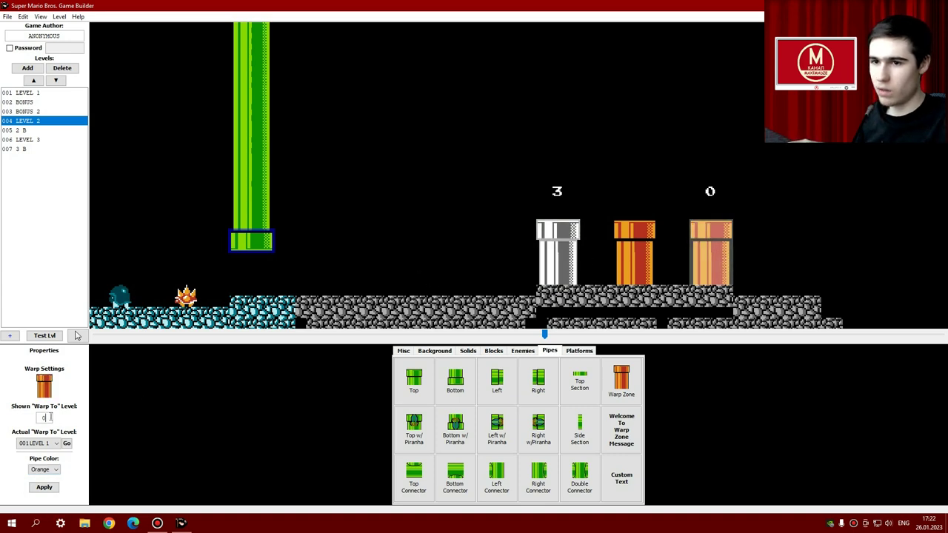
left_click(45, 488)
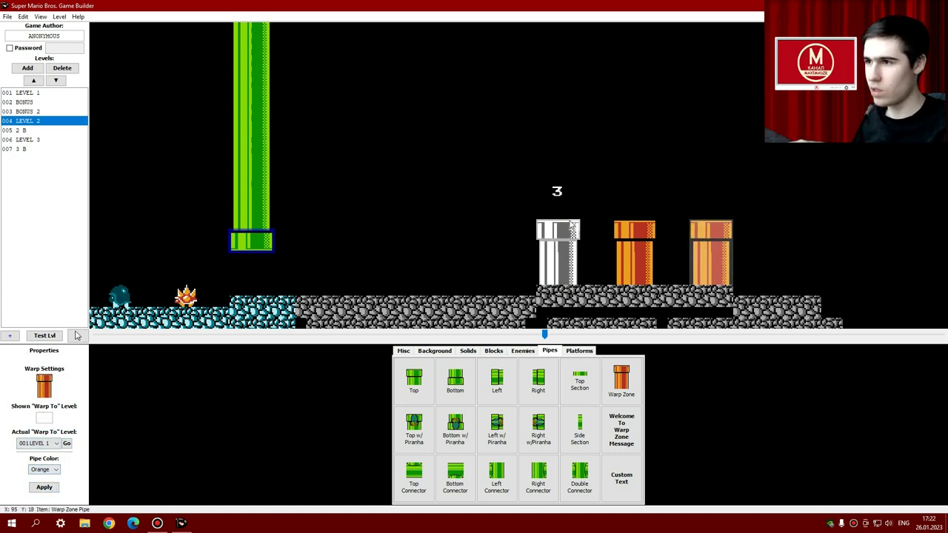
Link the white Warp Zone pipe to 006 LEVEL 3 and place the Welcome To Warp Zone message above the pipes.
left_click(66, 444)
left_click(57, 444)
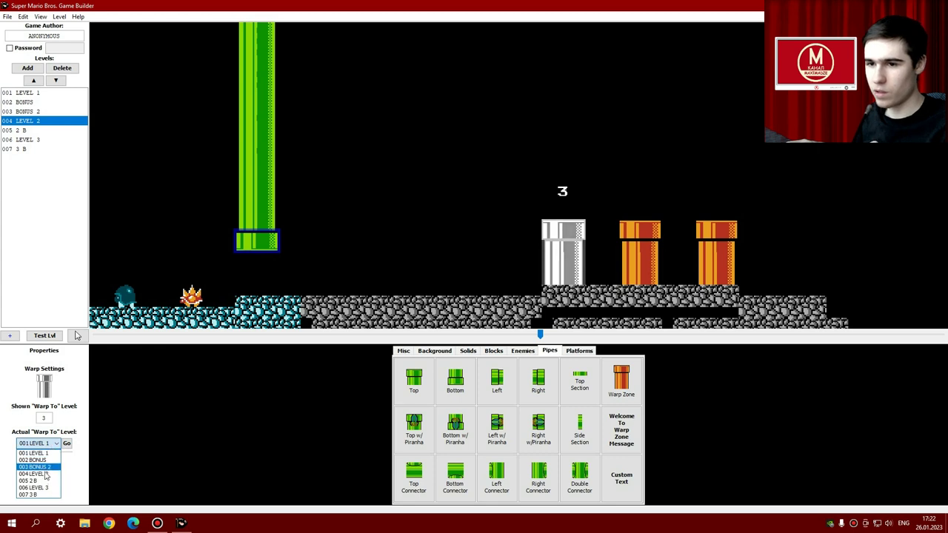
left_click(43, 486)
left_click(43, 486)
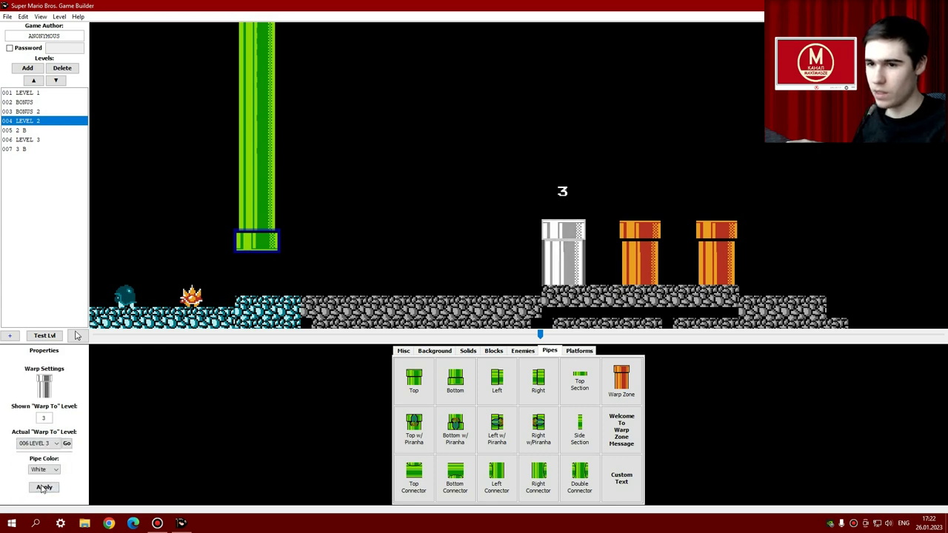
left_click(621, 429)
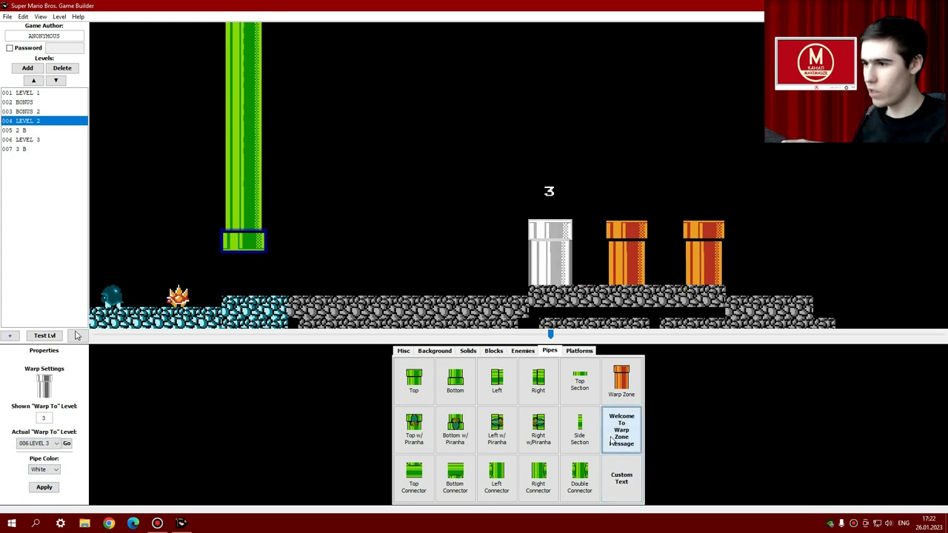
left_click(535, 148)
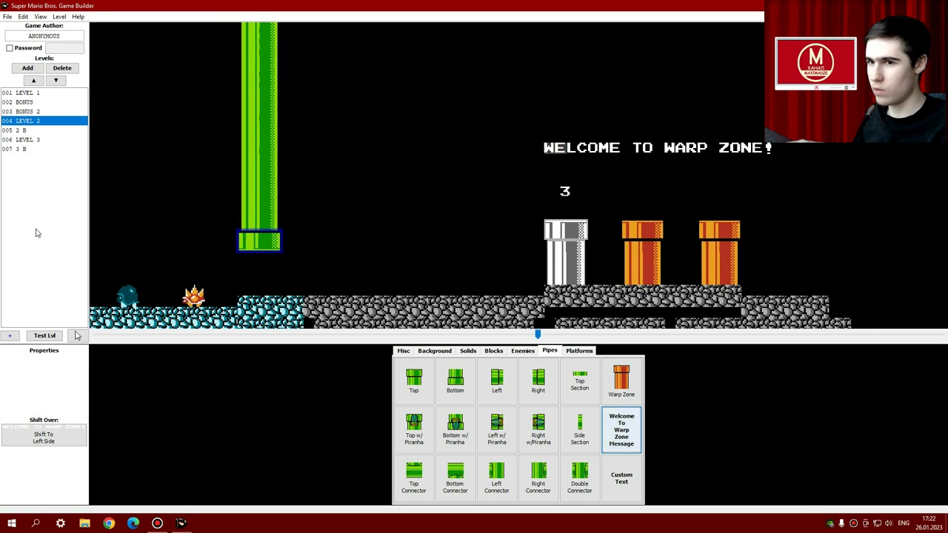
Start a test of LEVEL 2 and run Mario over the first enemies and past the cannon.
left_click(39, 120)
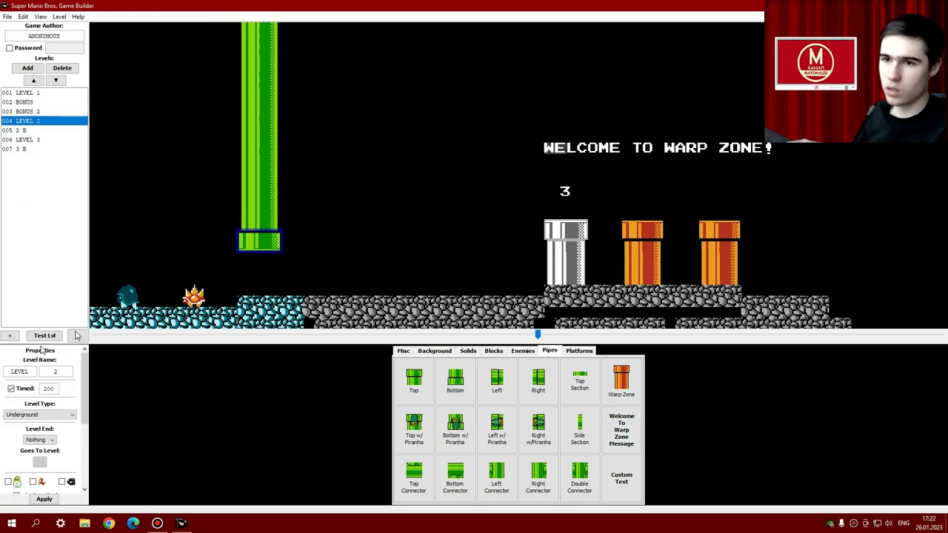
left_click(42, 336)
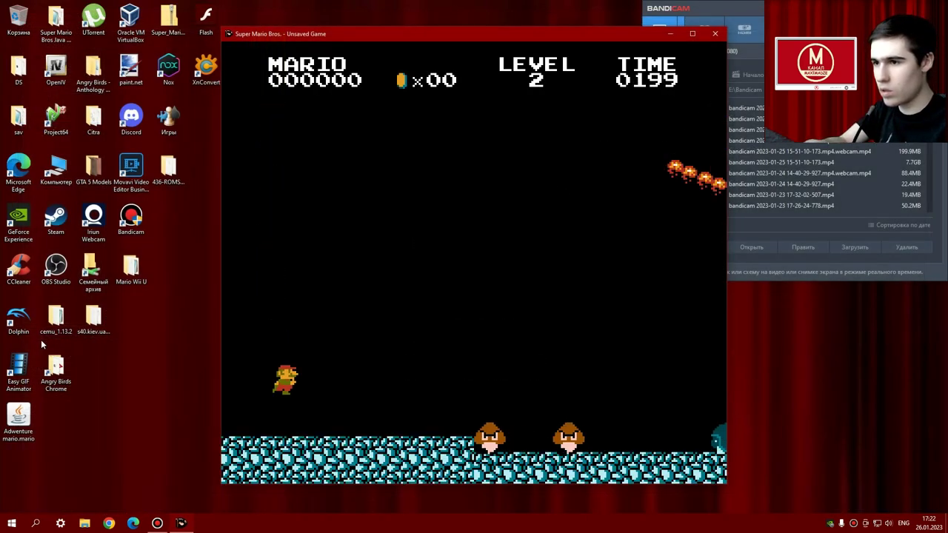
key("Right")
key("space")
key("space")
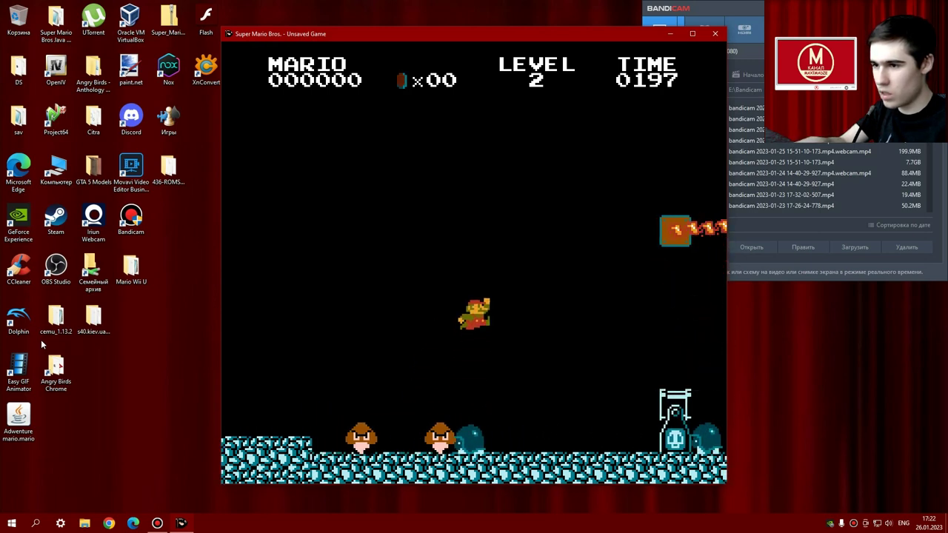
key("Right")
key("space")
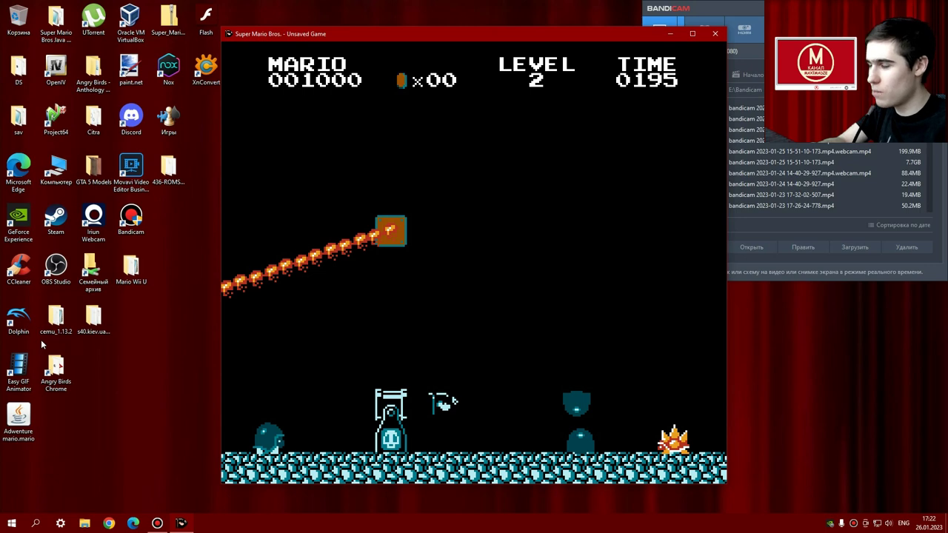
Replay LEVEL 2 from its start, jumping over the enemies and the cannon to reach the white warp pipe.
key("Right")
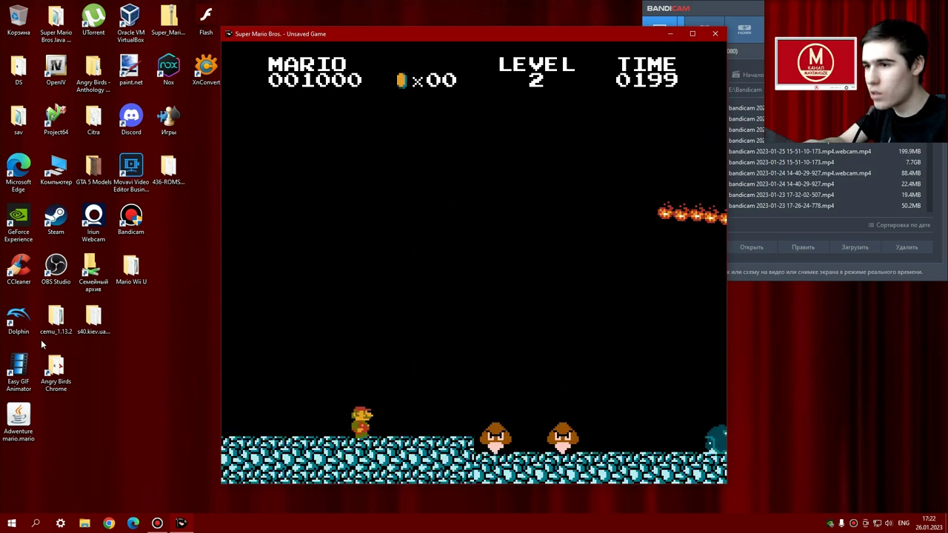
key("space")
key("Right")
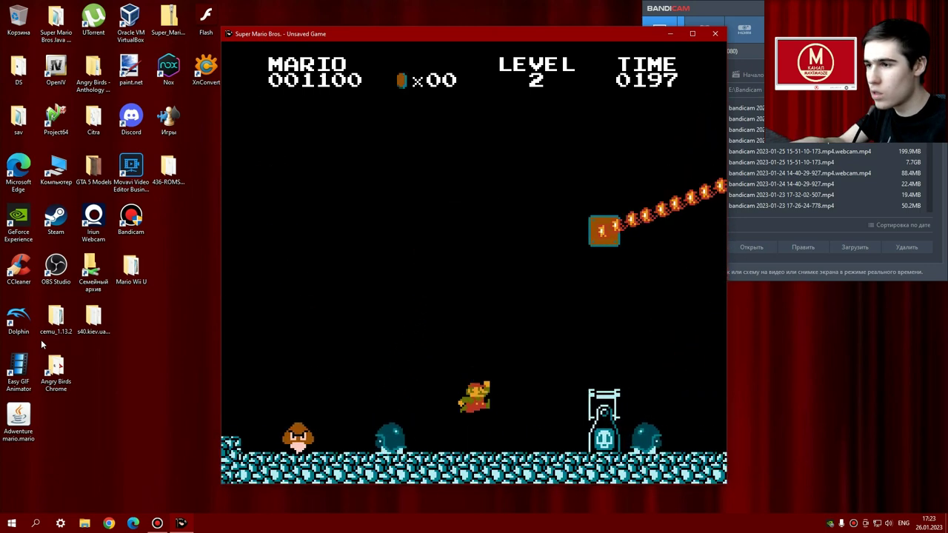
key("space")
key("Right")
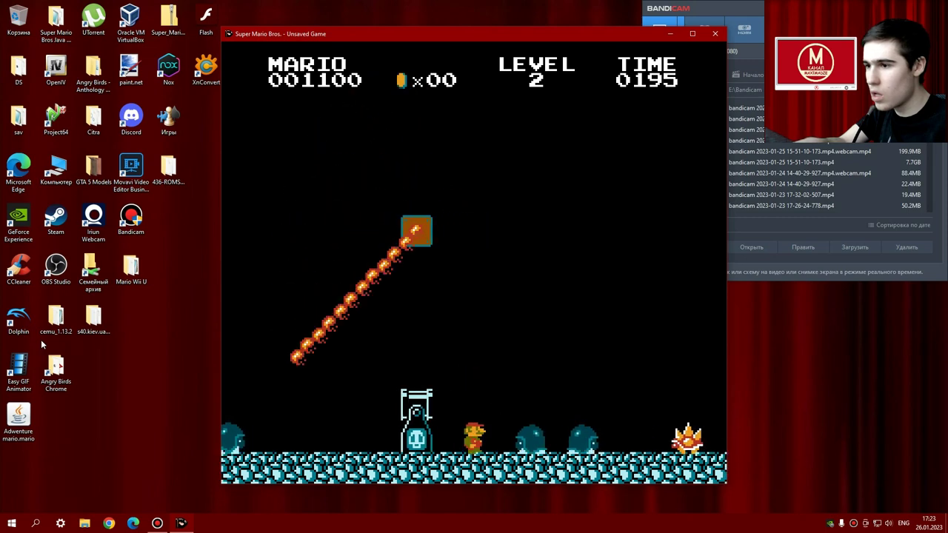
key("space")
key("Right")
key("space")
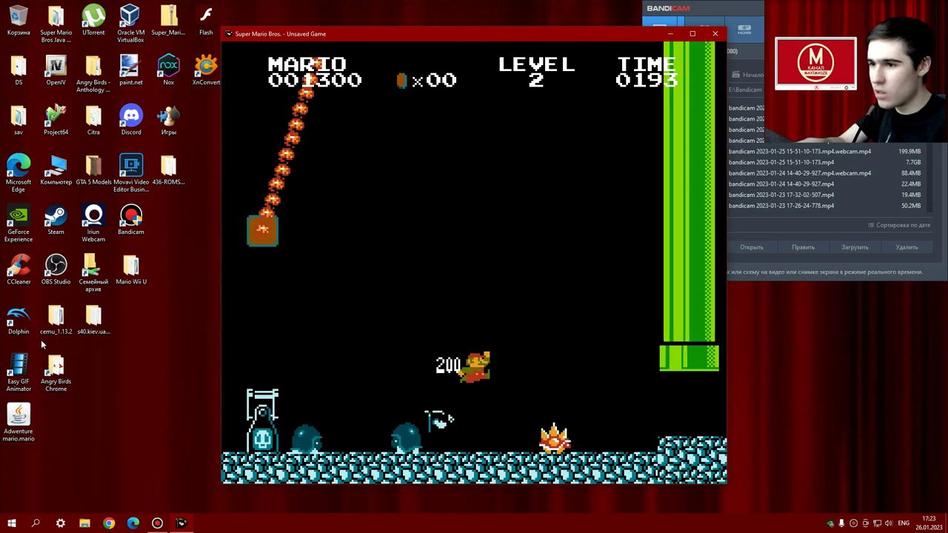
key("Right")
key("space")
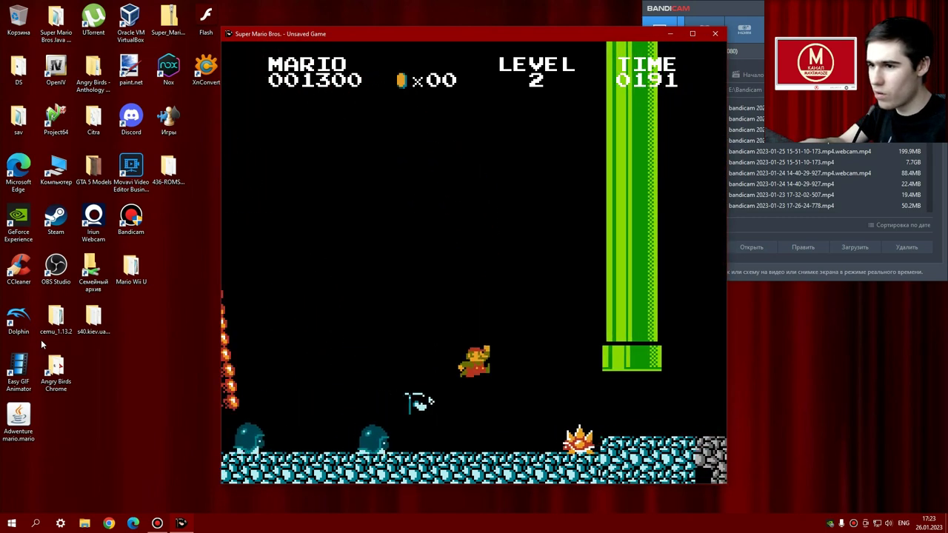
key("Right")
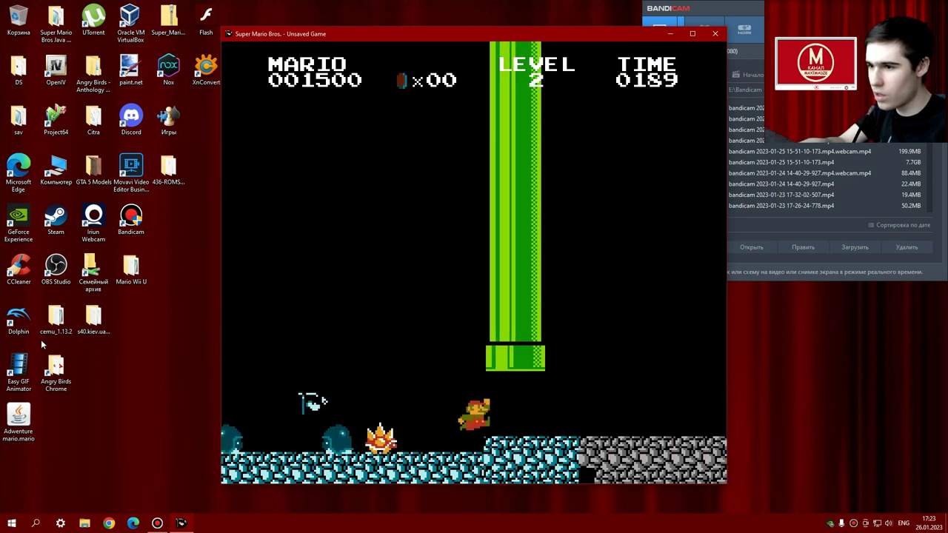
key("Right")
key("space")
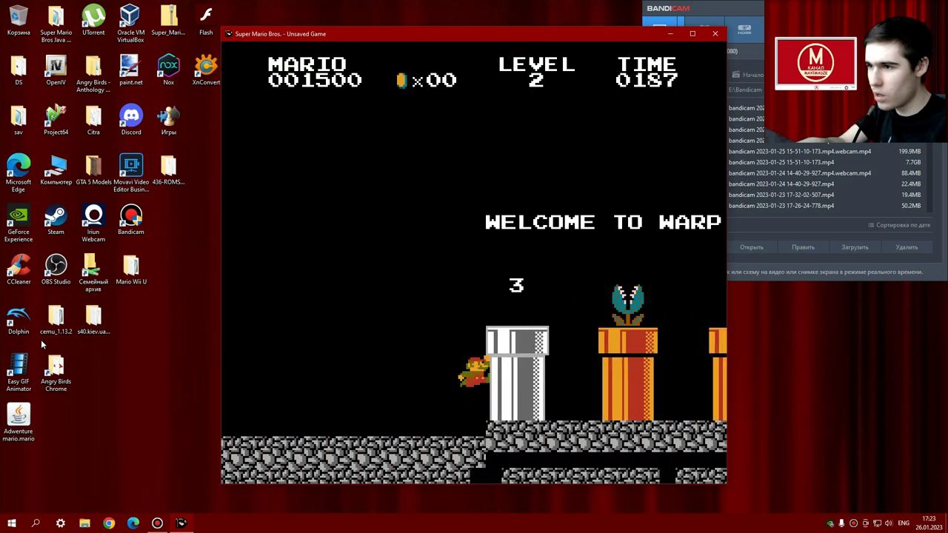
Enter the white pipe numbered 3 to test its warp, and close the test game.
key("Down")
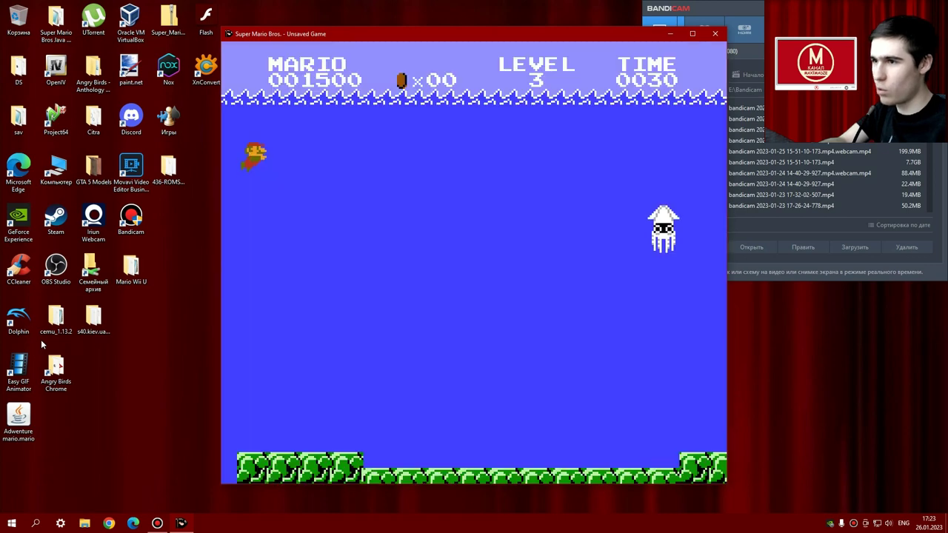
key("Right")
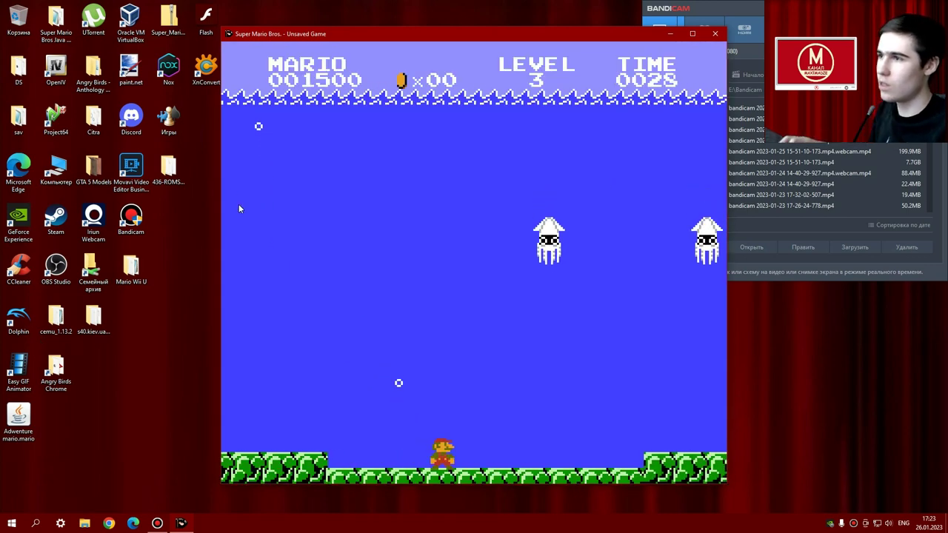
left_click(715, 34)
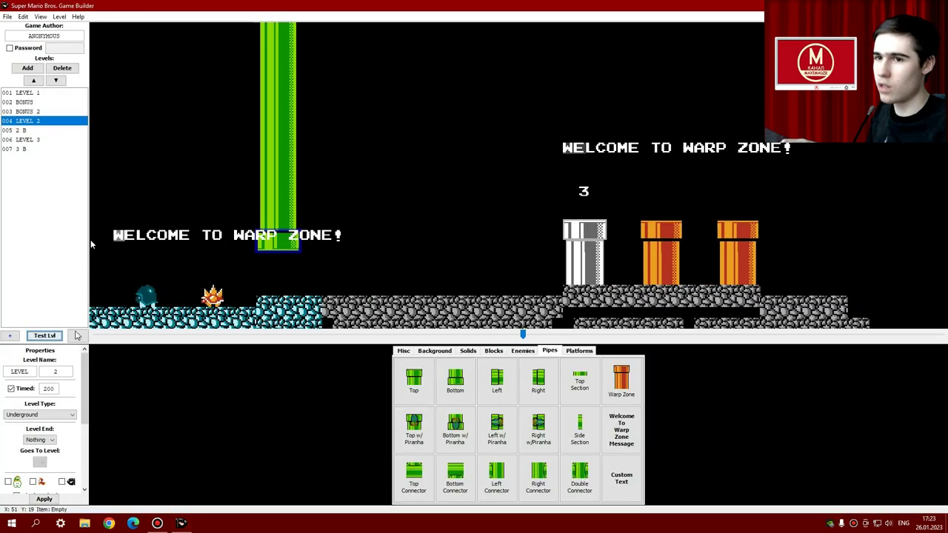
Add a new level after 3 B, set its type to Castle and name it LEVEL 4.
left_click(32, 140)
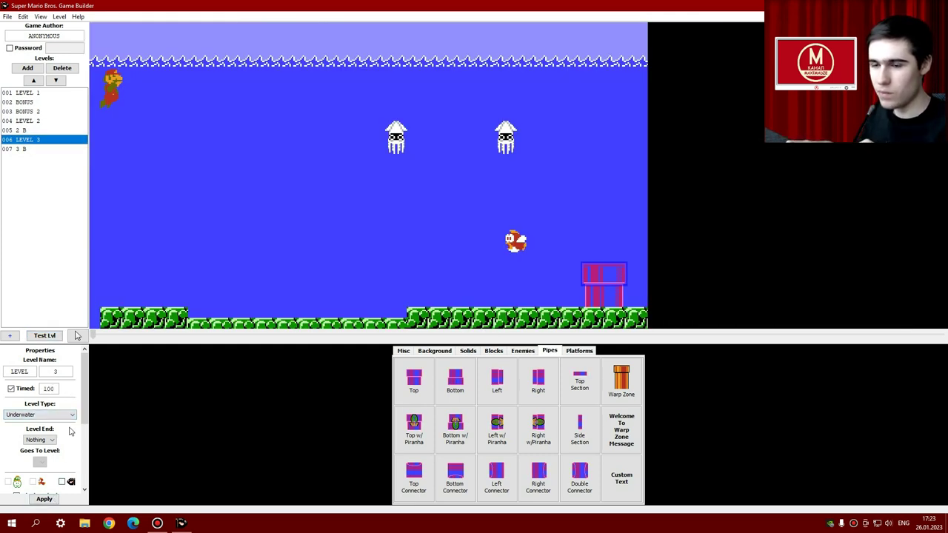
left_click(23, 149)
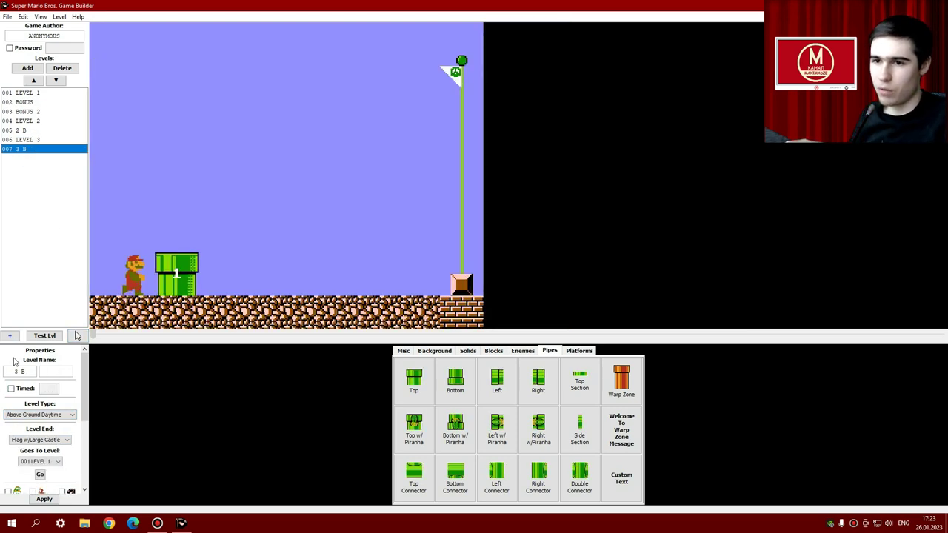
left_click(24, 69)
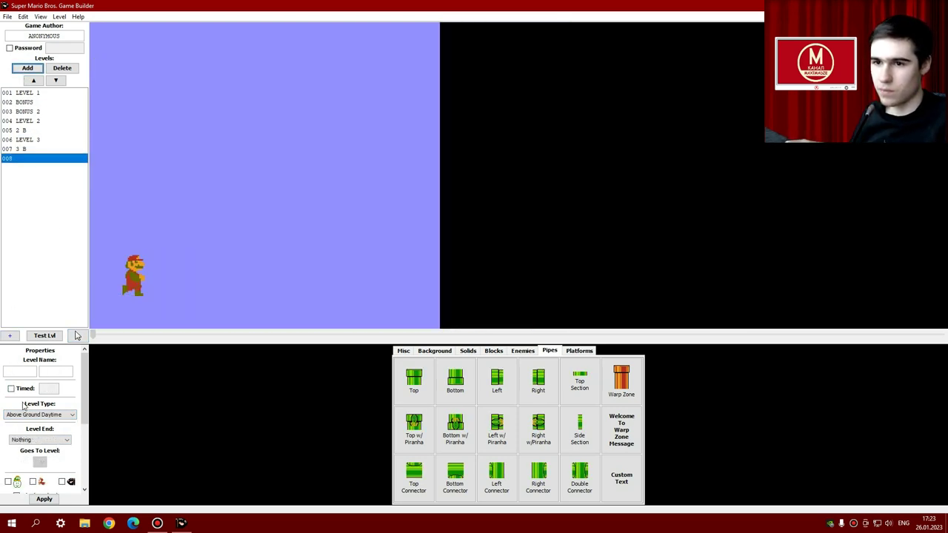
left_click(37, 440)
left_click(39, 444)
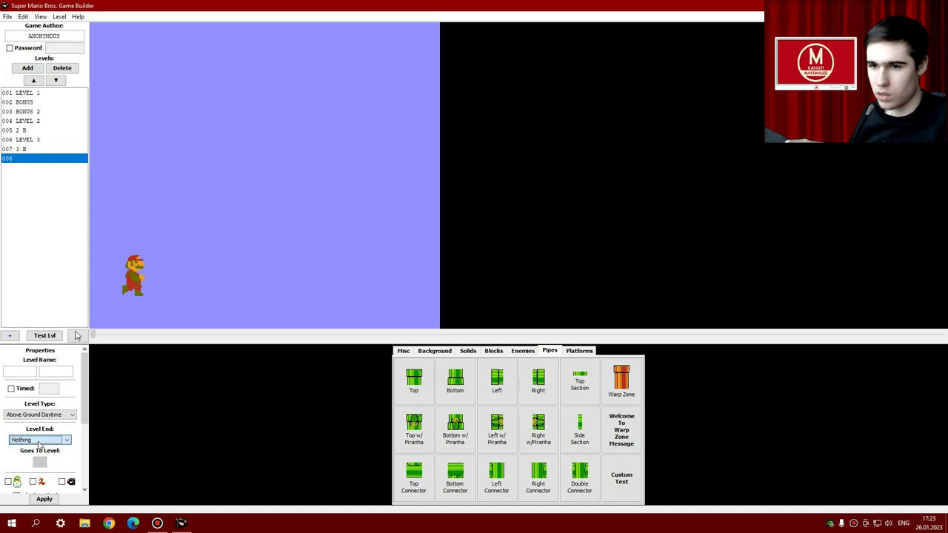
left_click(50, 415)
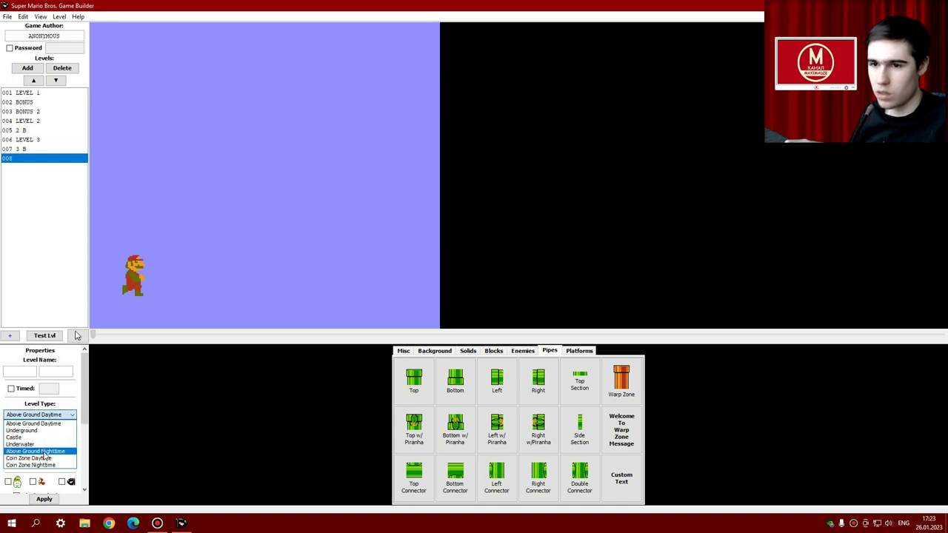
left_click(37, 437)
left_click(44, 500)
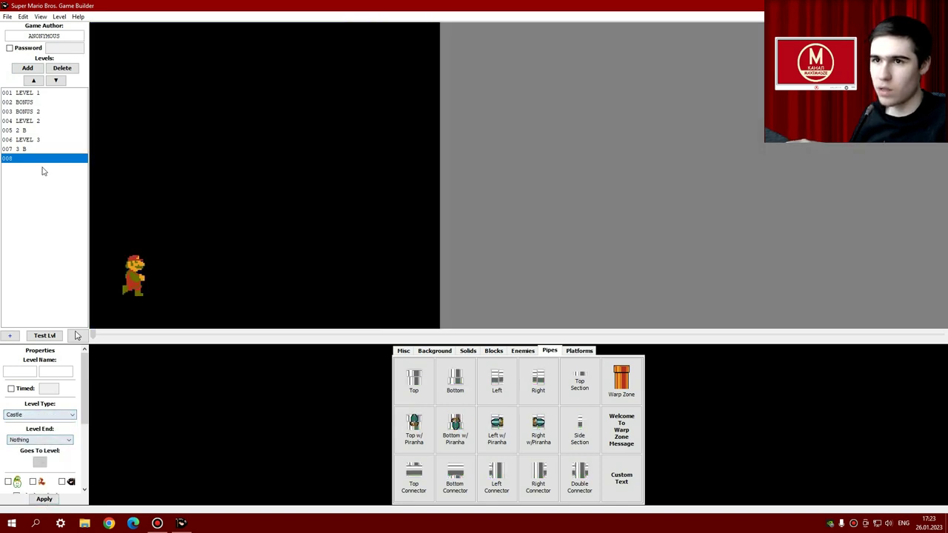
left_click(33, 150)
left_click(39, 159)
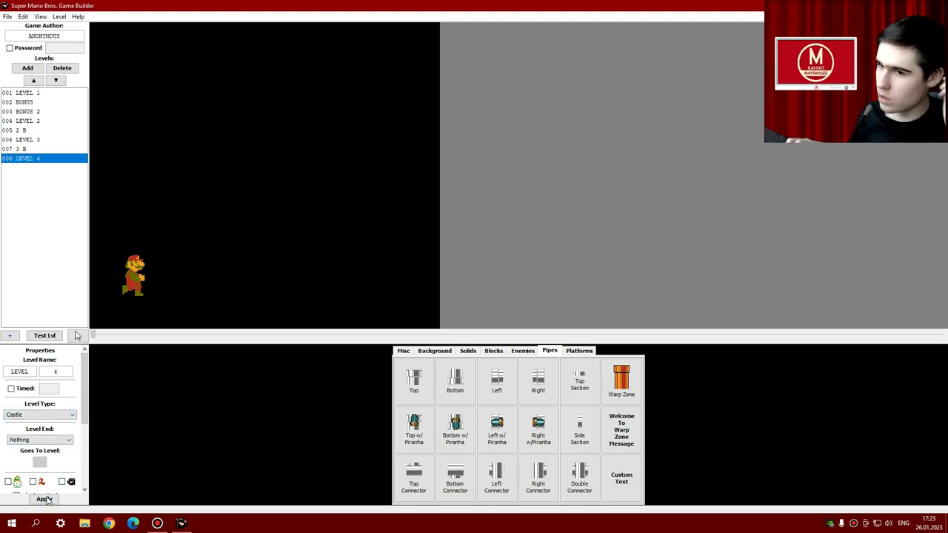
Lay a Stone Ground floor beneath Mario across the full width of LEVEL 4.
left_click(464, 352)
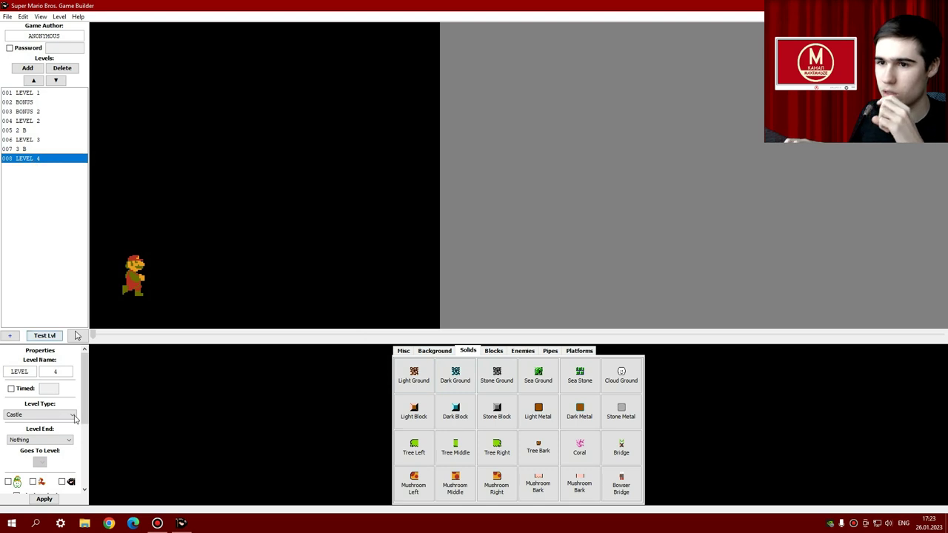
scroll(72, 430, "down", 2)
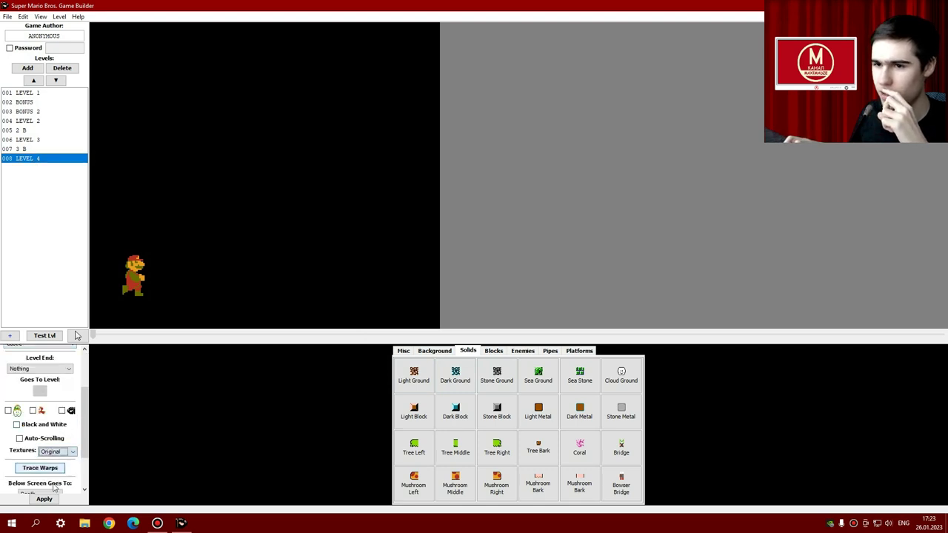
left_click(485, 386)
left_click_drag(97, 307, 329, 318)
right_click_drag(328, 318, 251, 318)
mouse_move(254, 306)
left_mouse_down()
mouse_move(423, 305)
mouse_move(297, 322)
mouse_move(143, 324)
left_mouse_up()
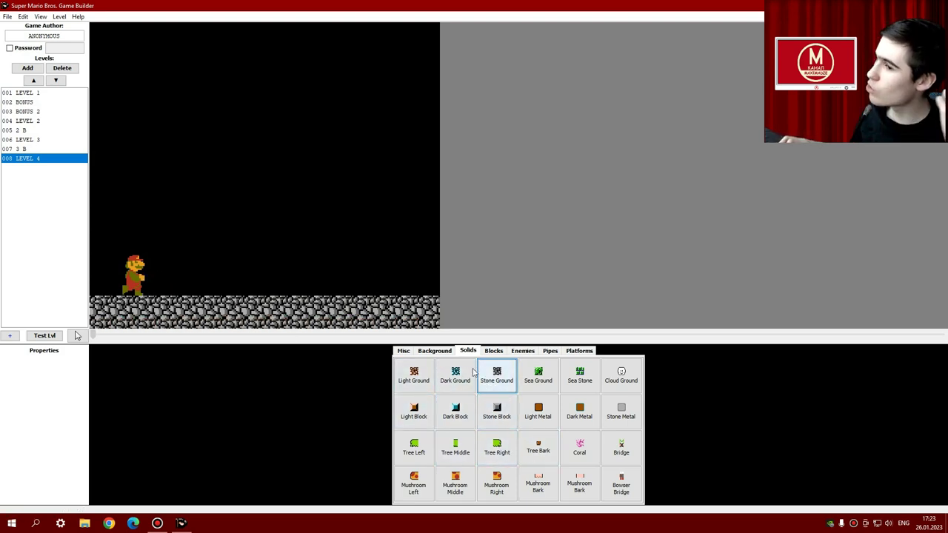
Place a light brick block containing a powerup above the floor, just ahead of Mario's start in LEVEL 4.
left_click(404, 351)
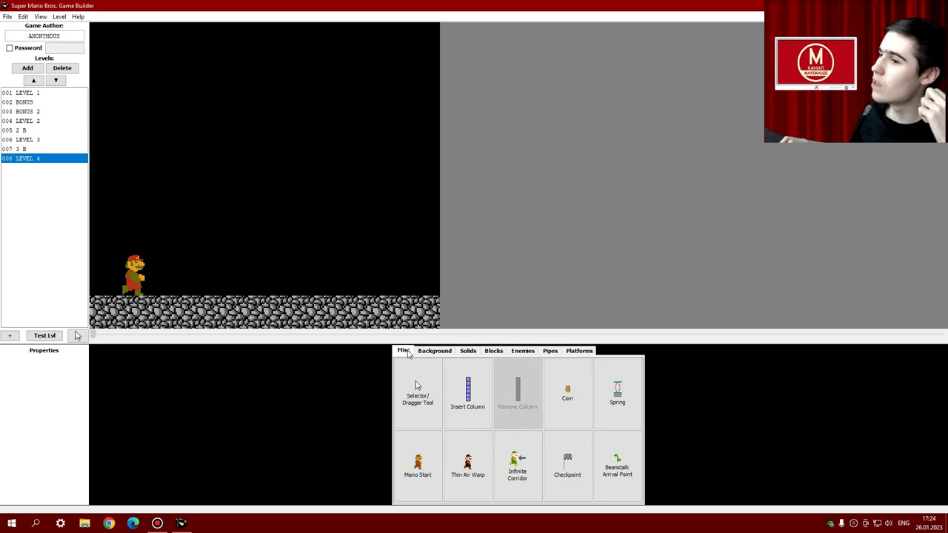
left_click(468, 352)
left_click(493, 351)
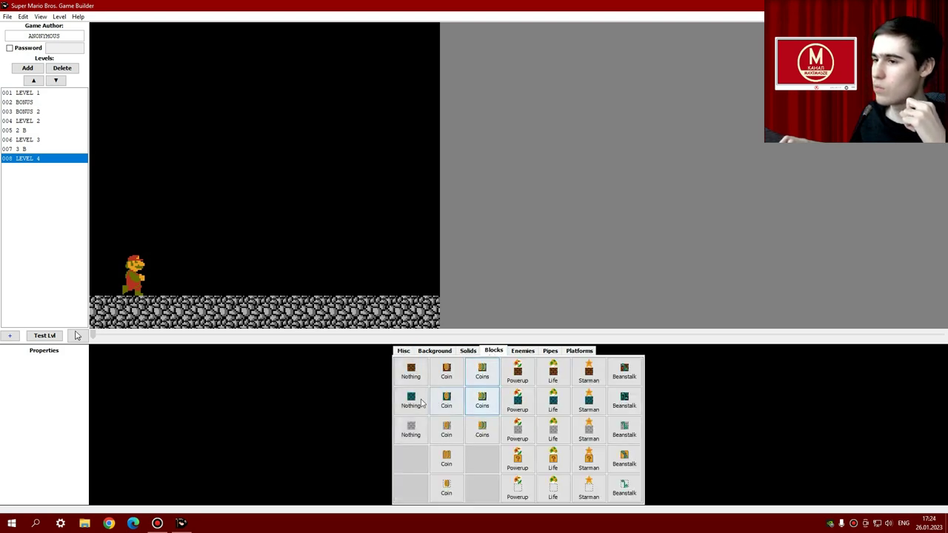
left_click(525, 378)
left_click(193, 264)
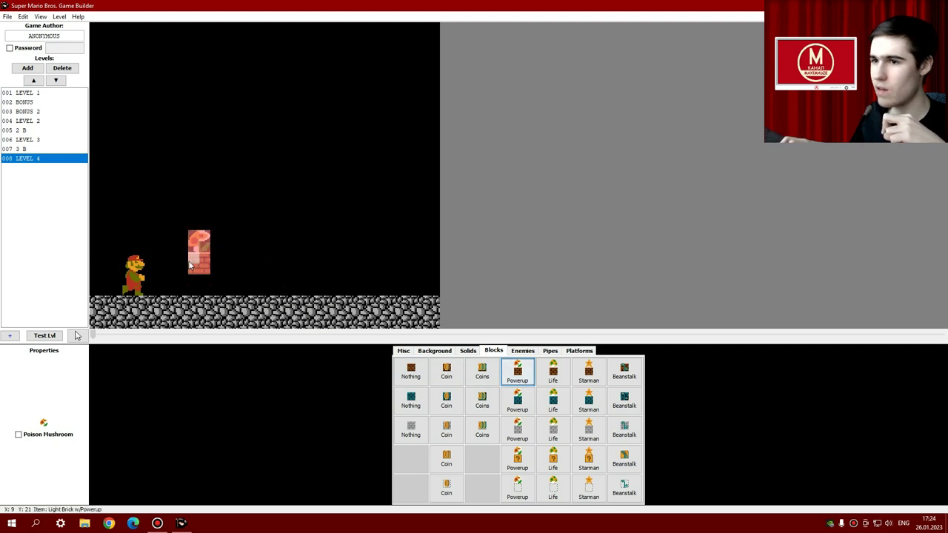
left_click_drag(189, 265, 191, 233)
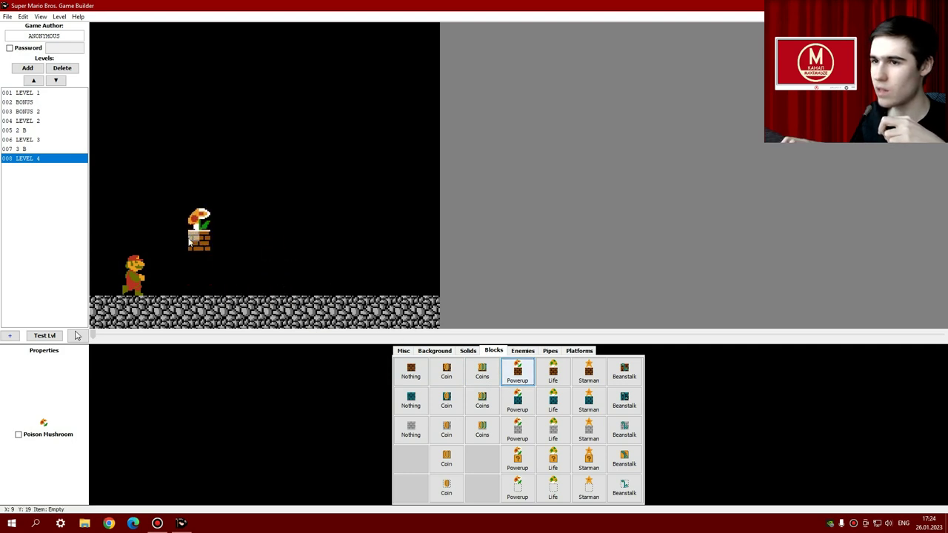
Set LEVEL 4 to end with Bowser Battle World 1 and lead to the Ending, and apply the properties.
left_click(404, 352)
left_click(20, 157)
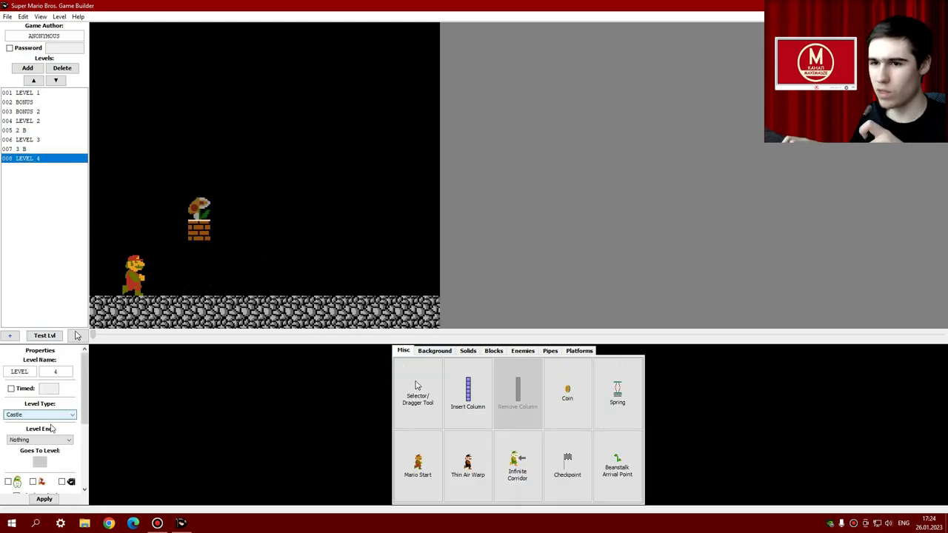
scroll(52, 429, "down", 2)
left_click(52, 393)
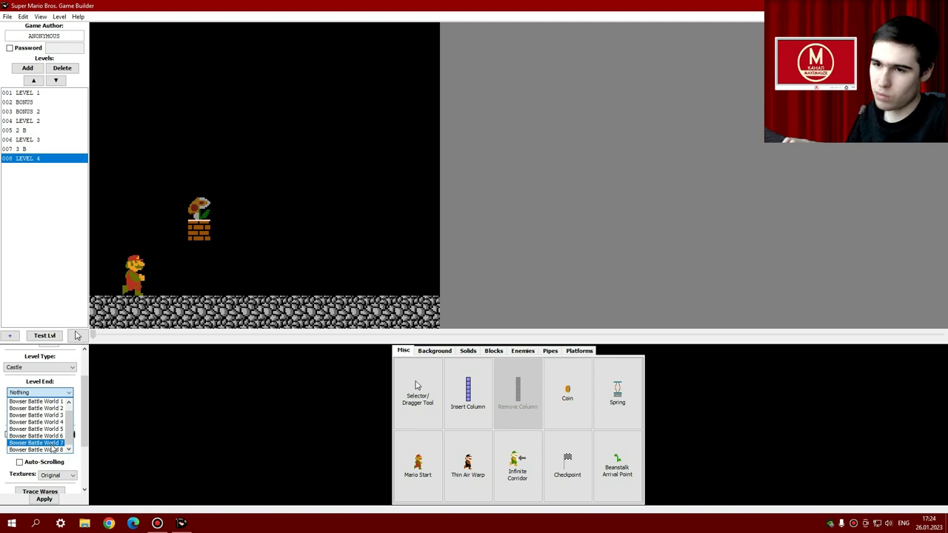
left_click(45, 403)
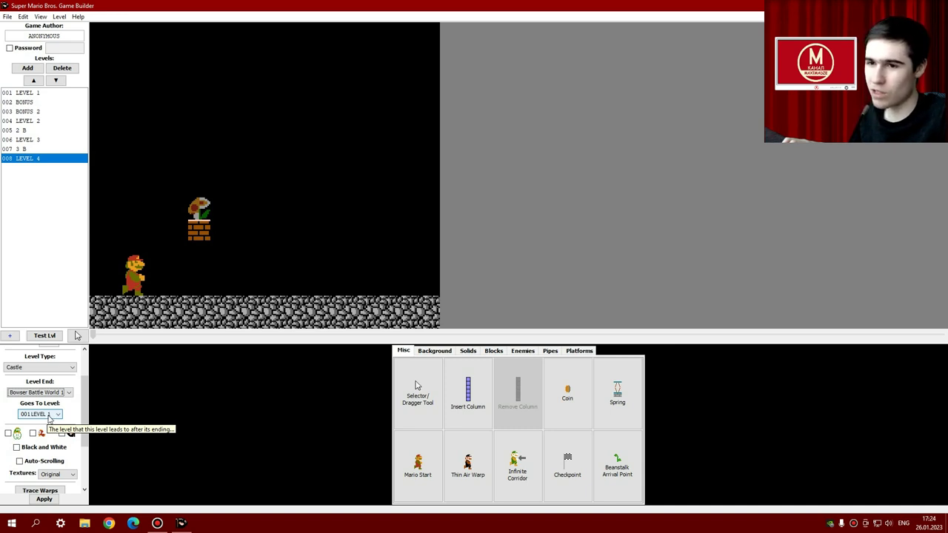
left_click(48, 415)
left_click(40, 473)
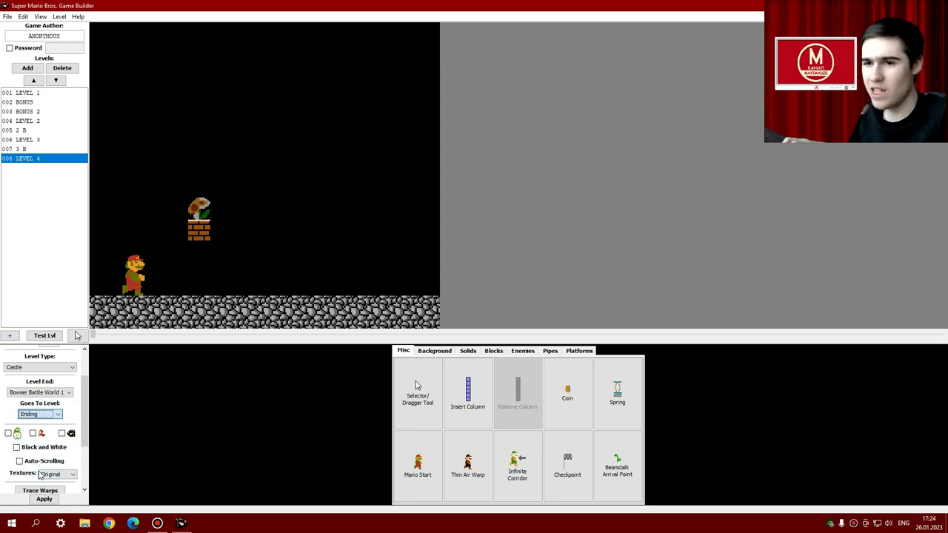
left_click(44, 500)
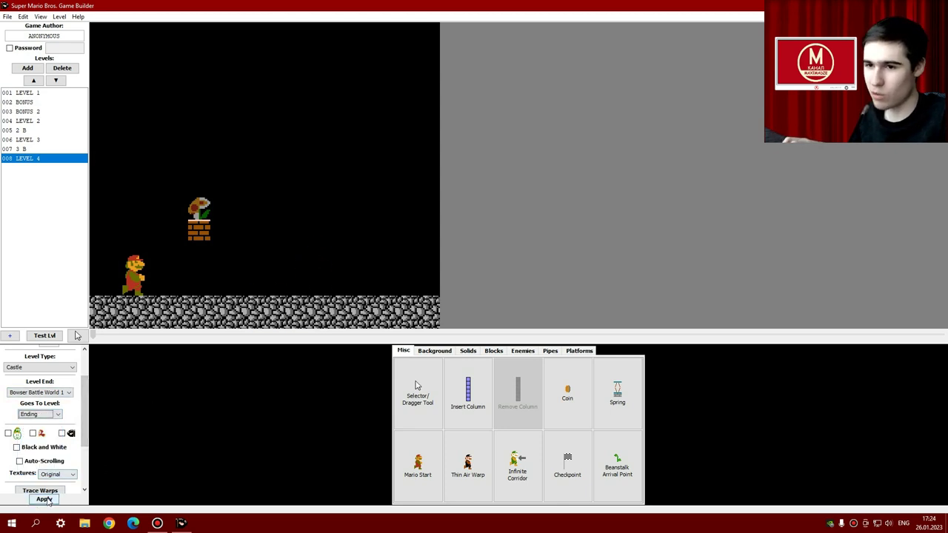
left_click(45, 500)
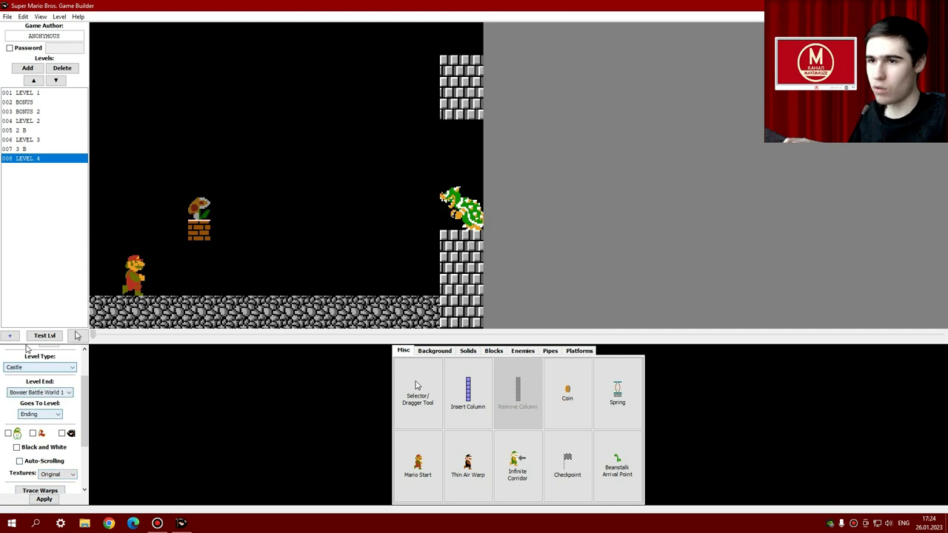
Make level 3 B lead to 008 LEVEL 4 after its flag ending, and apply the change.
left_click(27, 149)
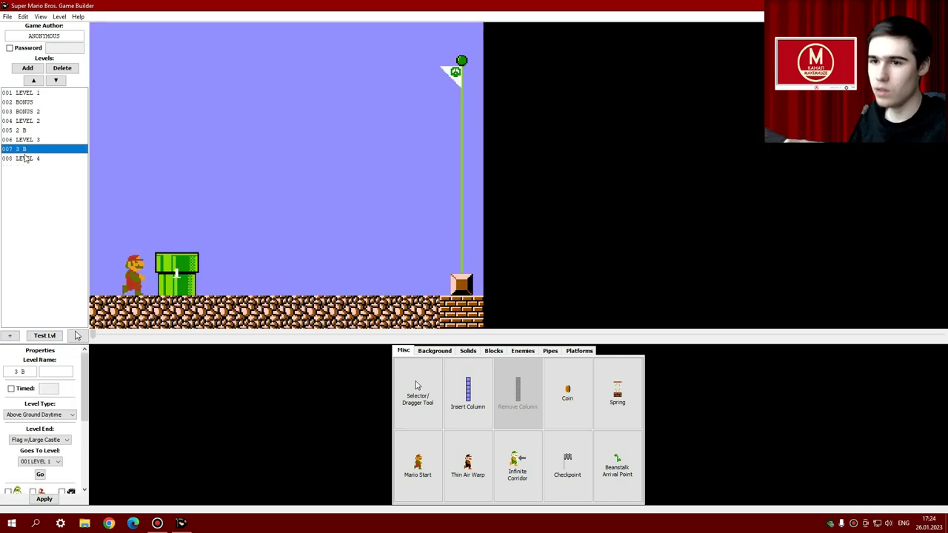
left_click(41, 462)
left_click(36, 452)
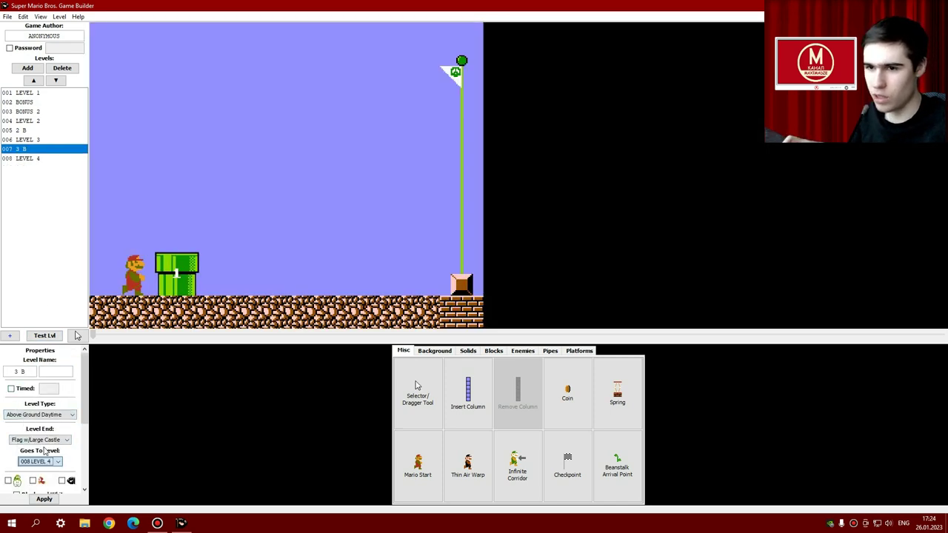
left_click(44, 499)
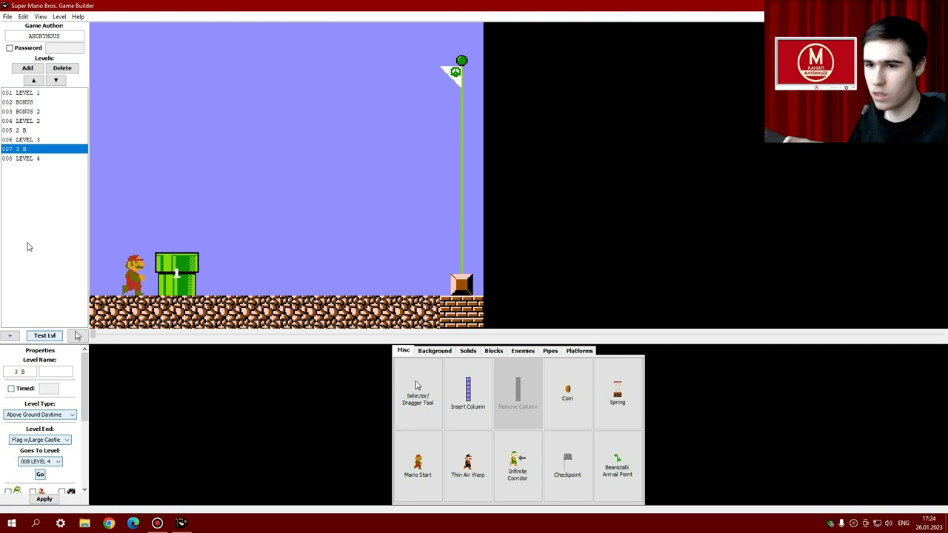
Make LEVEL 4 a timed level with a limit of 50.
left_click(30, 158)
left_click(28, 390)
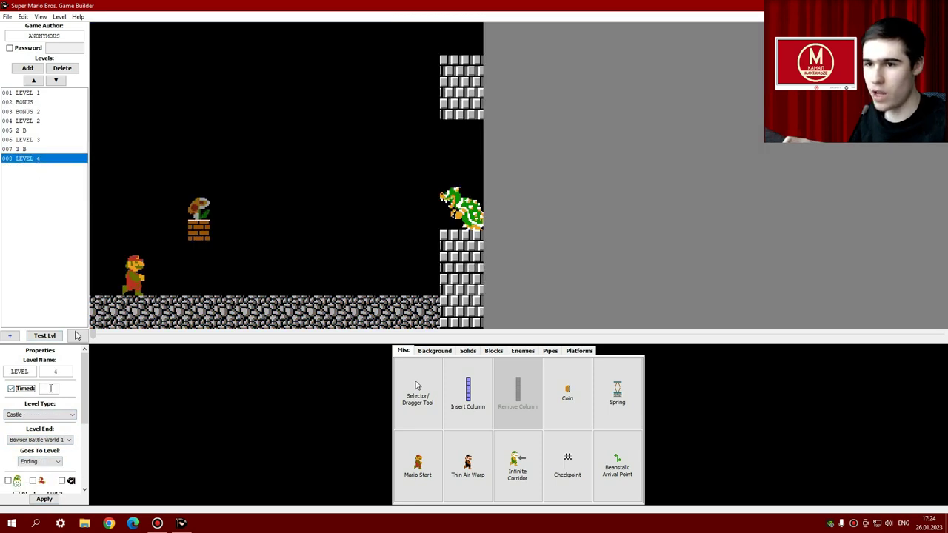
left_click(49, 388)
type("50")
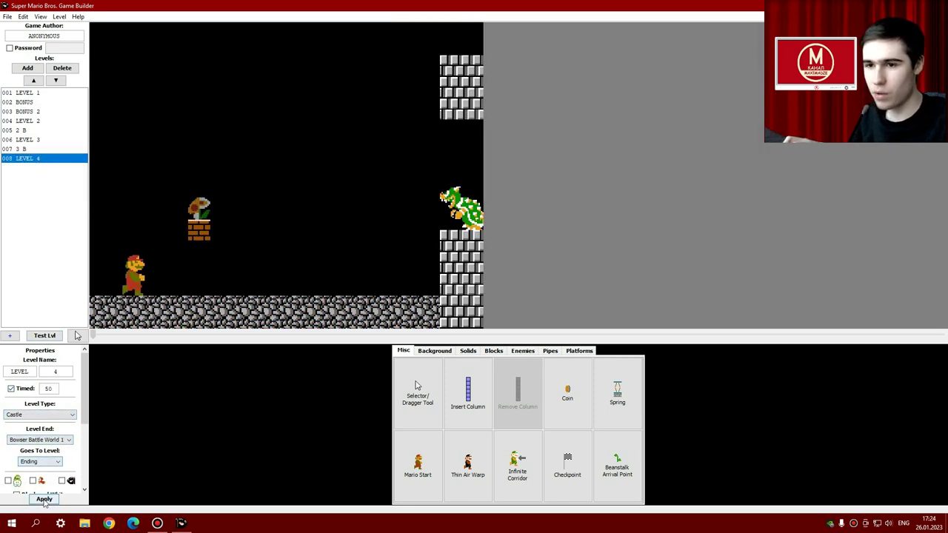
Start a test of LEVEL 4 and collect the powerup from the brick block ahead of Mario.
left_click(44, 336)
key("Right")
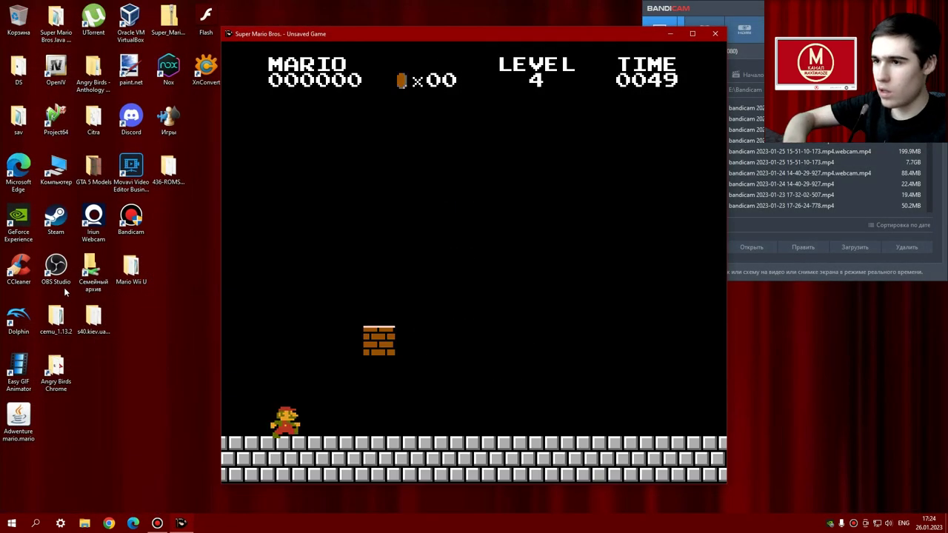
key("space")
key("Left")
key("Left")
key("space")
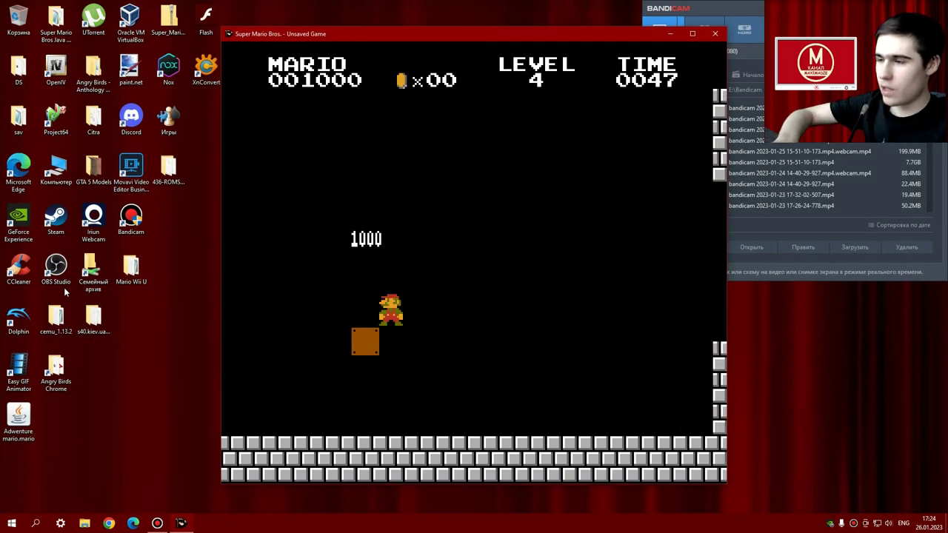
Play through the Bowser battle as far as the princess, and close the test game.
key("Right")
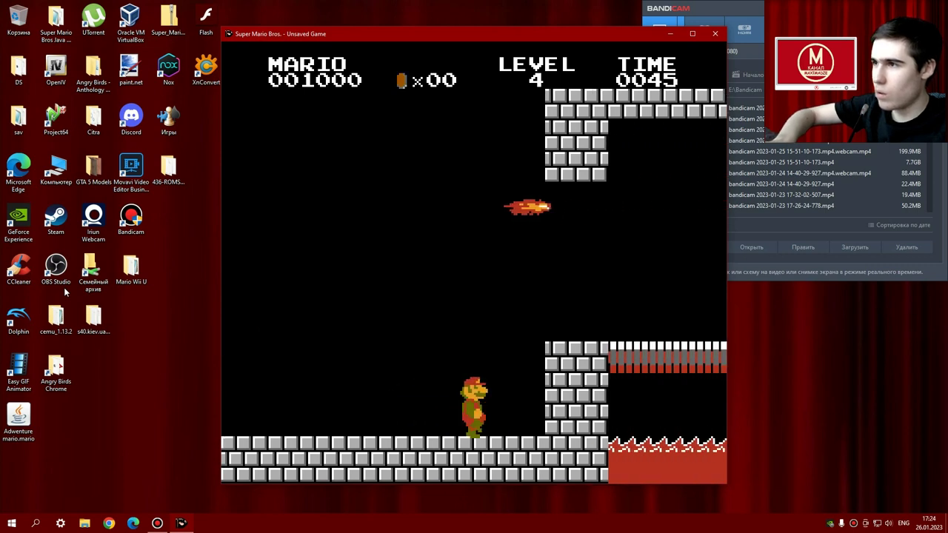
key("space")
key("space")
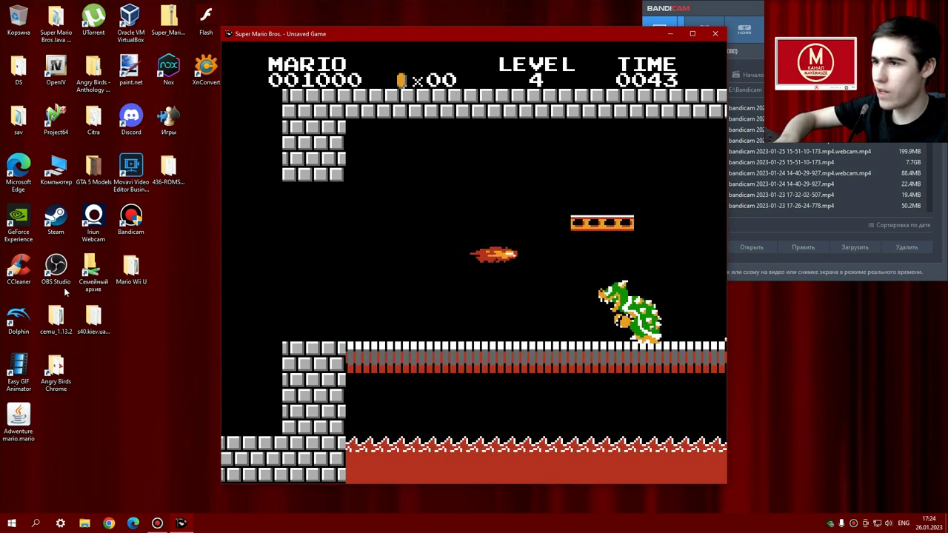
key("Right")
key("Right")
key("space")
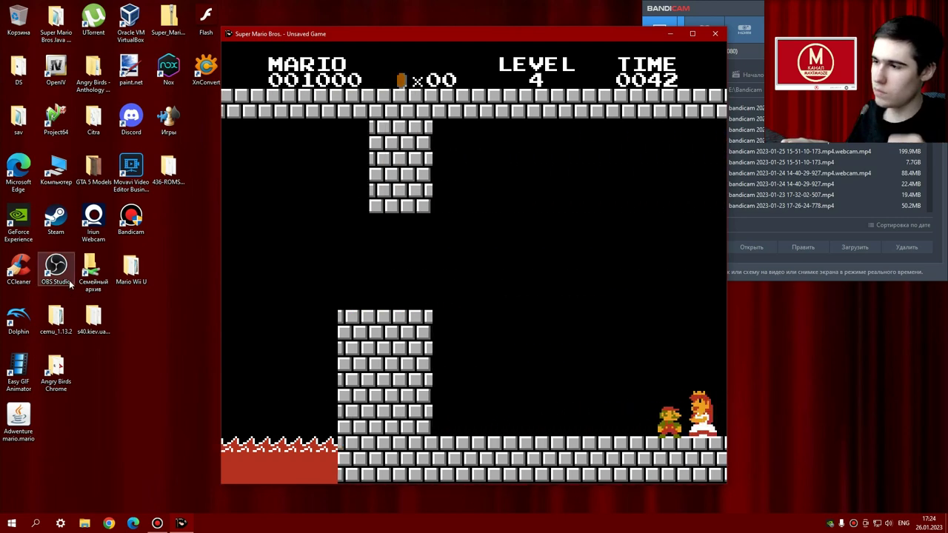
left_click(714, 34)
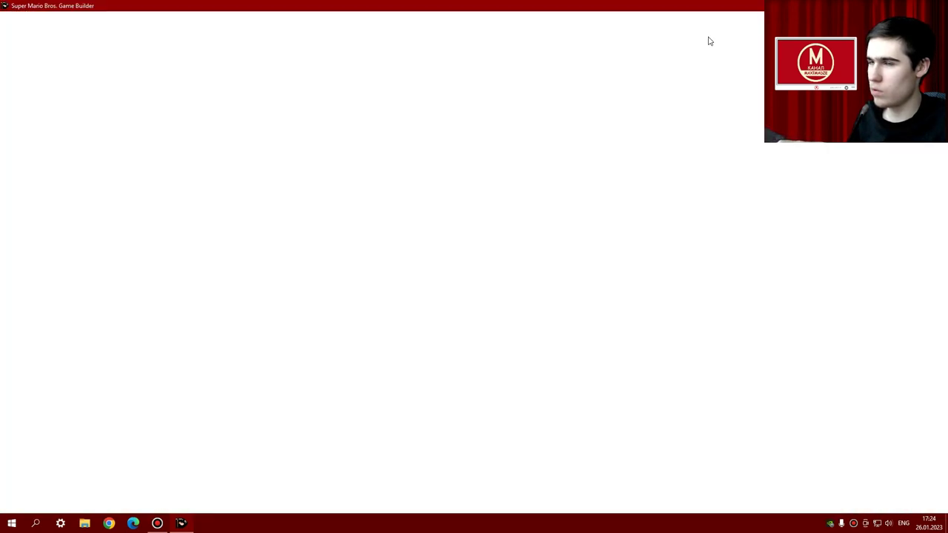
left_click(23, 16)
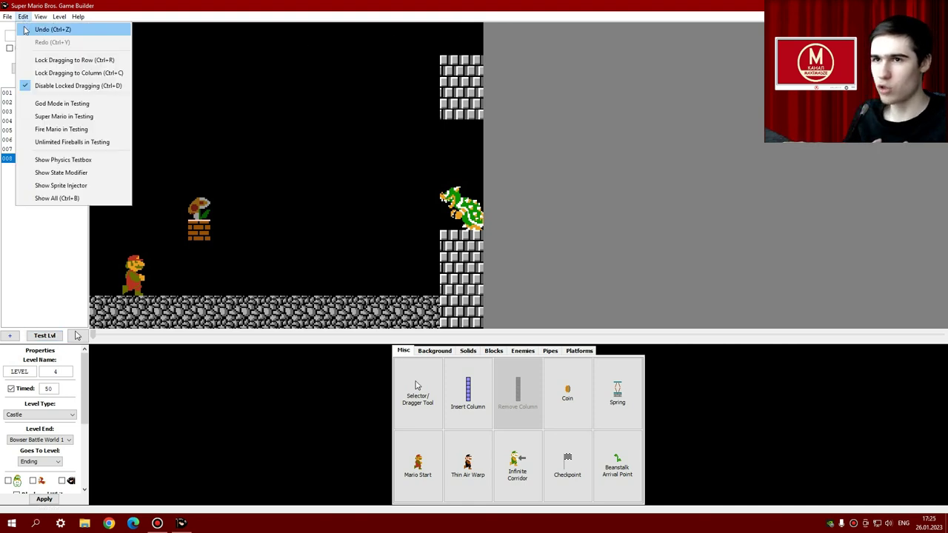
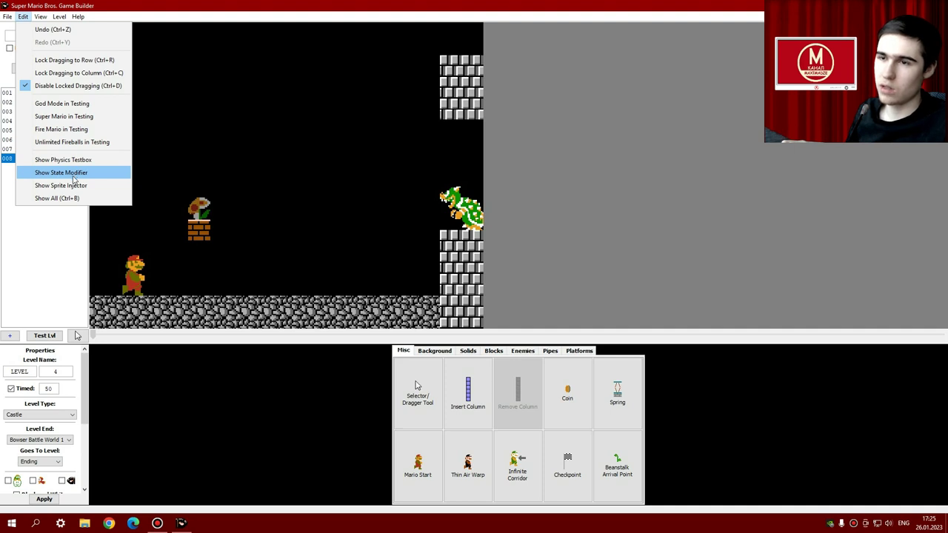
mouse_move(46, 20)
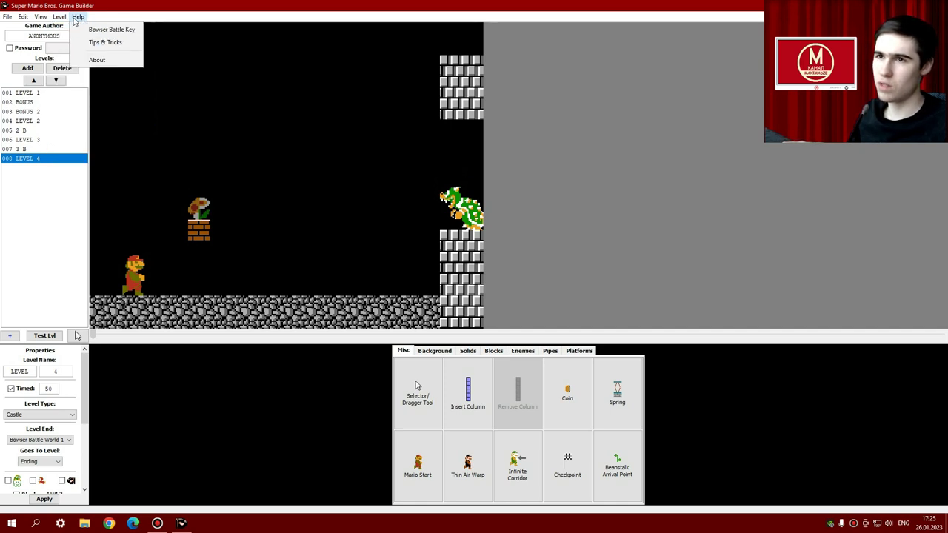
left_click(25, 233)
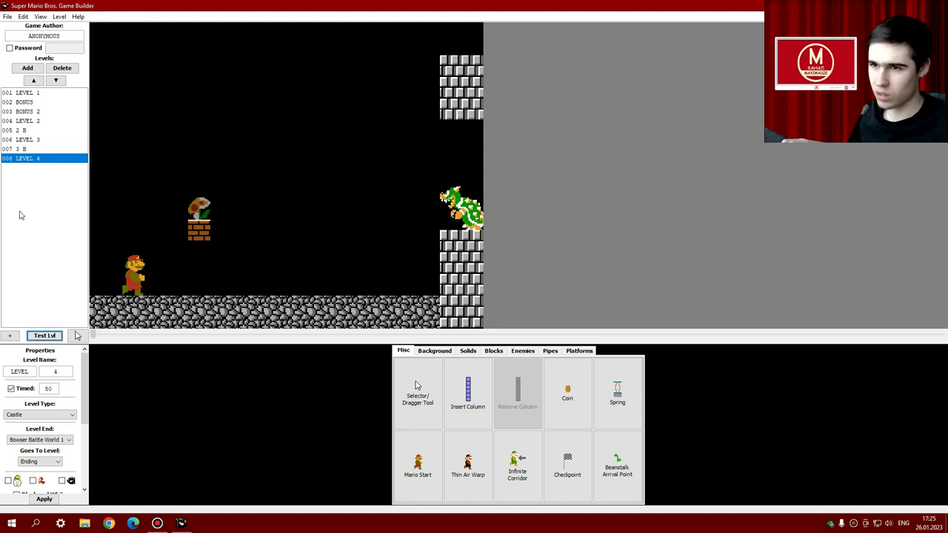
Select LEVEL 1 and replace the ANONYMOUS game author with the author's name.
left_click(29, 92)
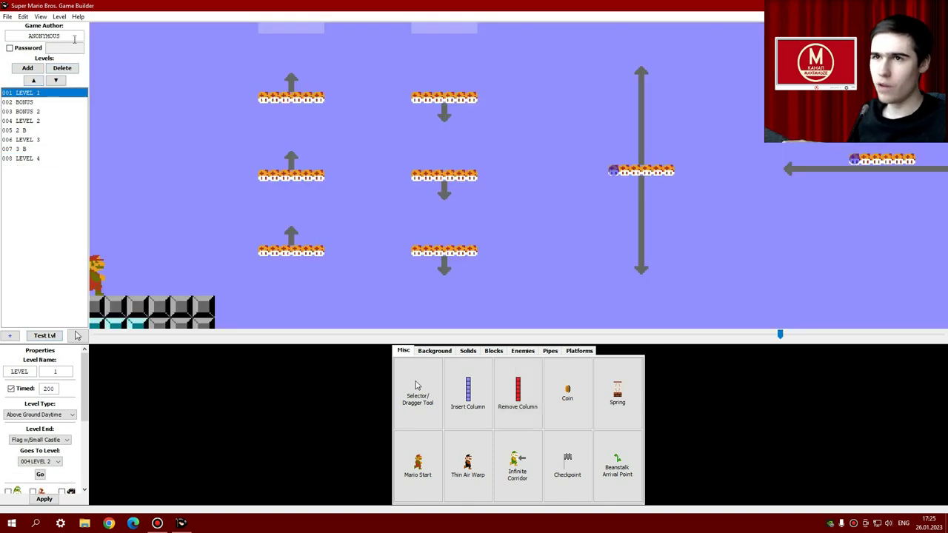
double_click(30, 37)
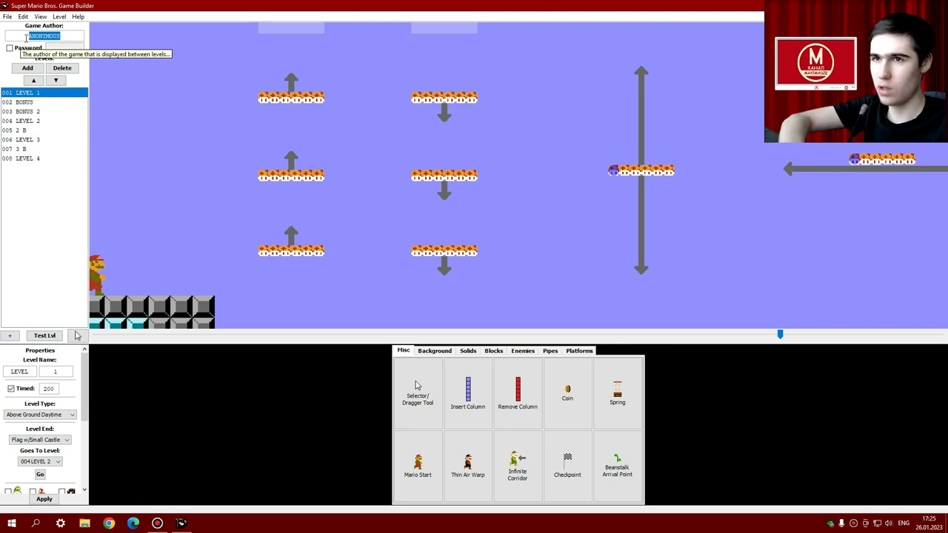
type("M")
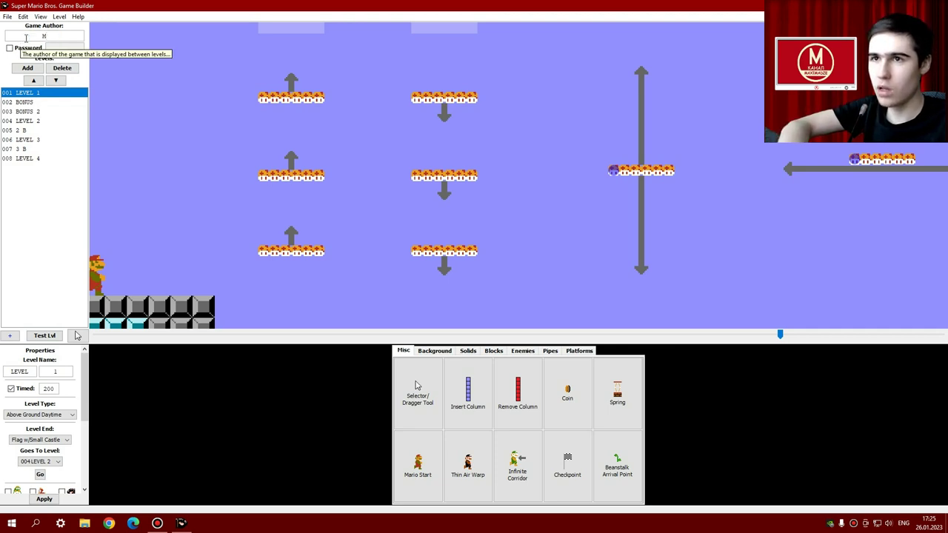
type("AX")
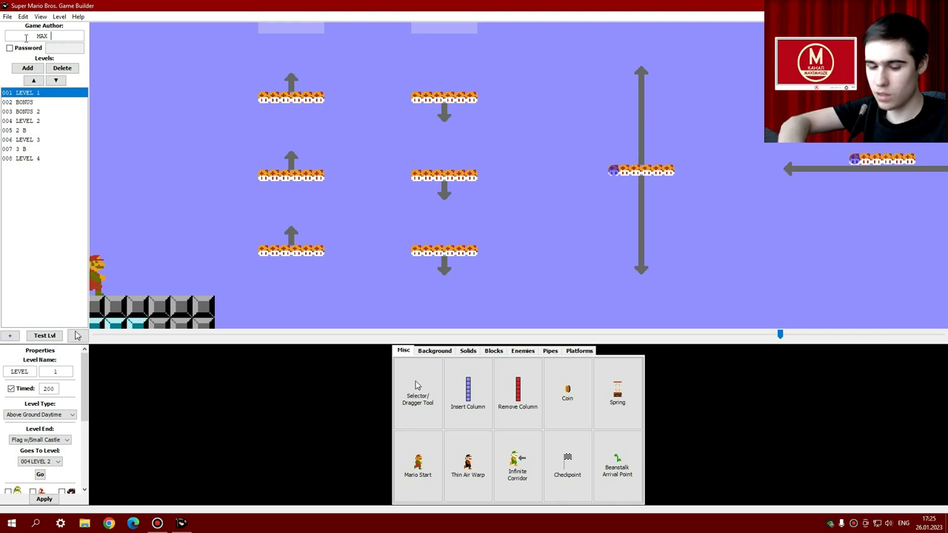
type(" X")
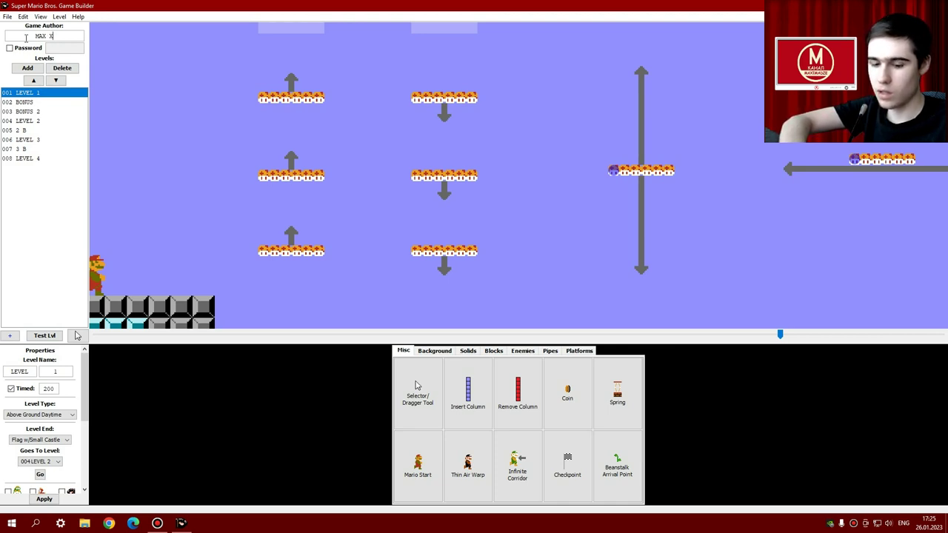
type("AM")
key("Left")
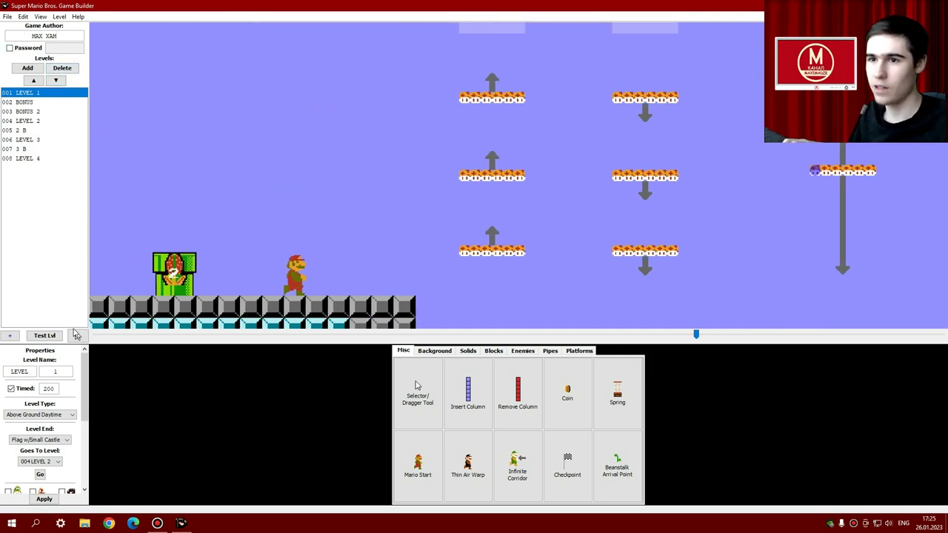
left_click(29, 48)
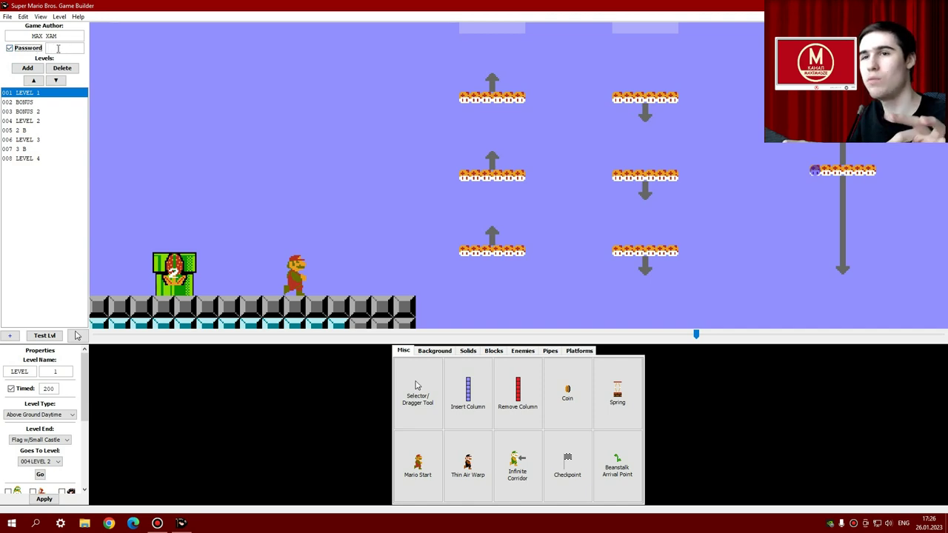
left_click(32, 50)
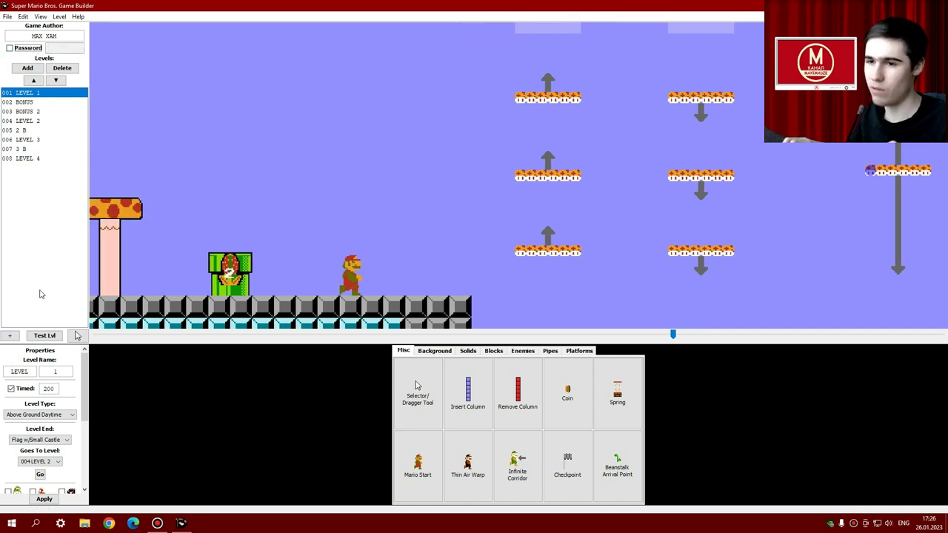
scroll(50, 347, "down", 3)
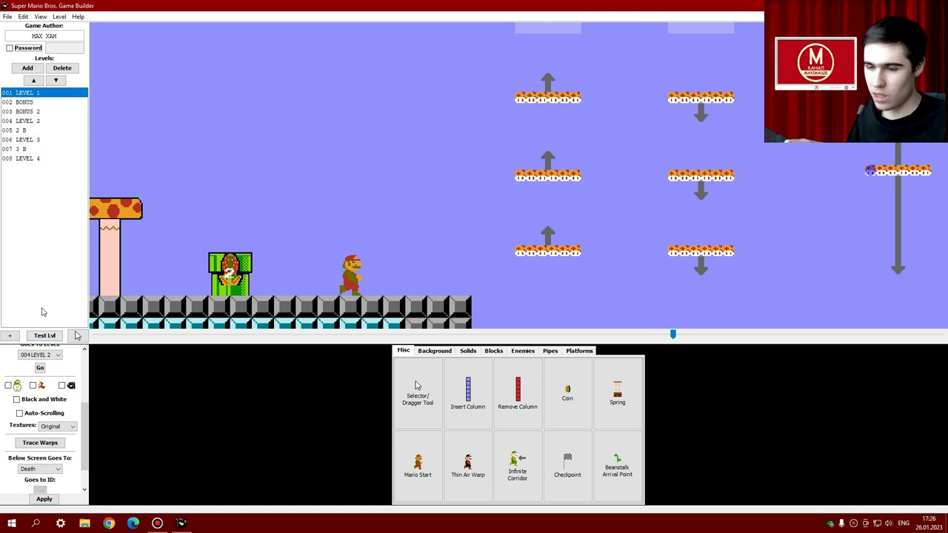
scroll(35, 378, "down", 1)
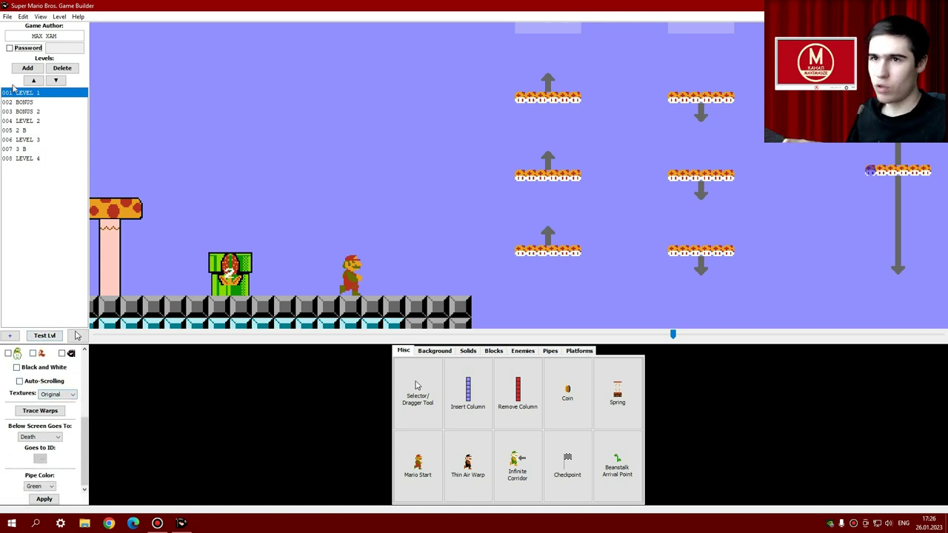
Save the game to the desktop as Mario Game.mario.
left_click(8, 17)
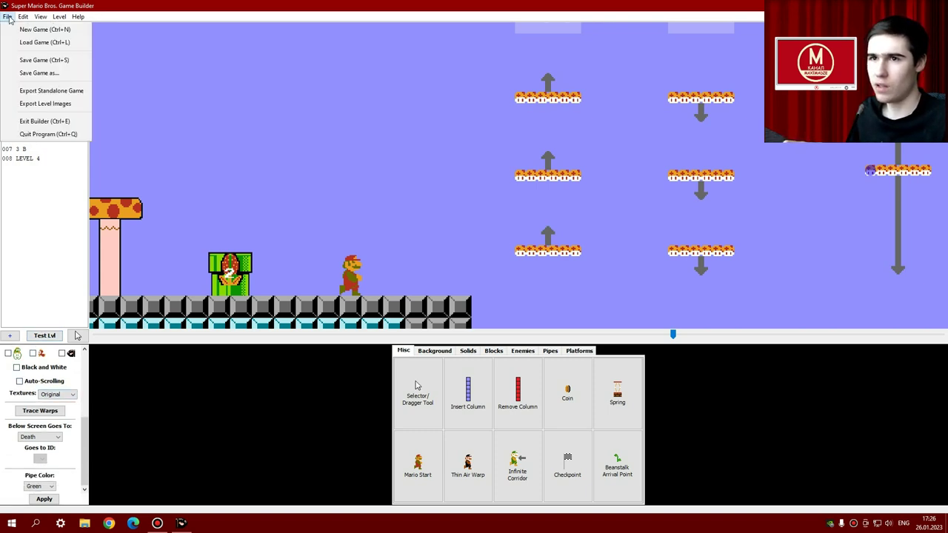
left_click(38, 73)
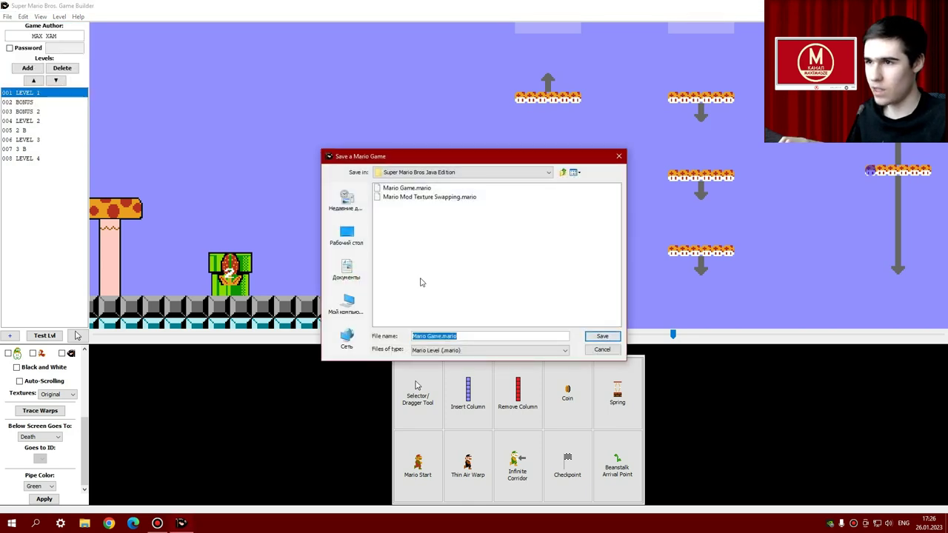
left_click(347, 236)
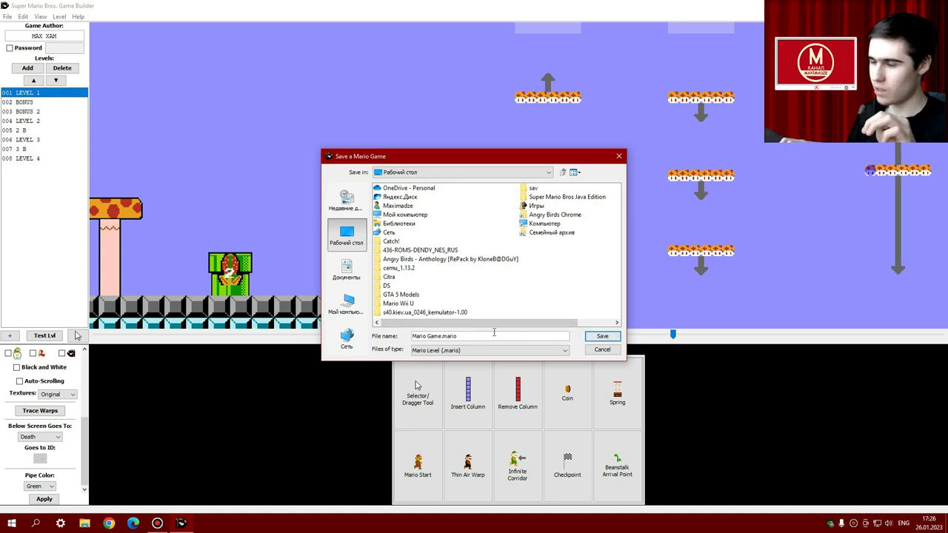
left_click(602, 337)
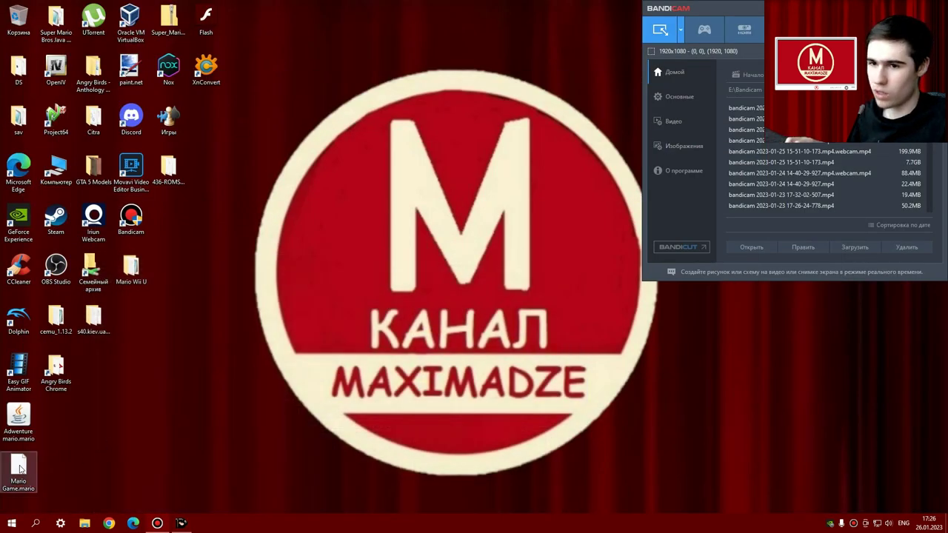
Start the game maker from the desktop and open its game builder in a maximized window.
double_click(18, 470)
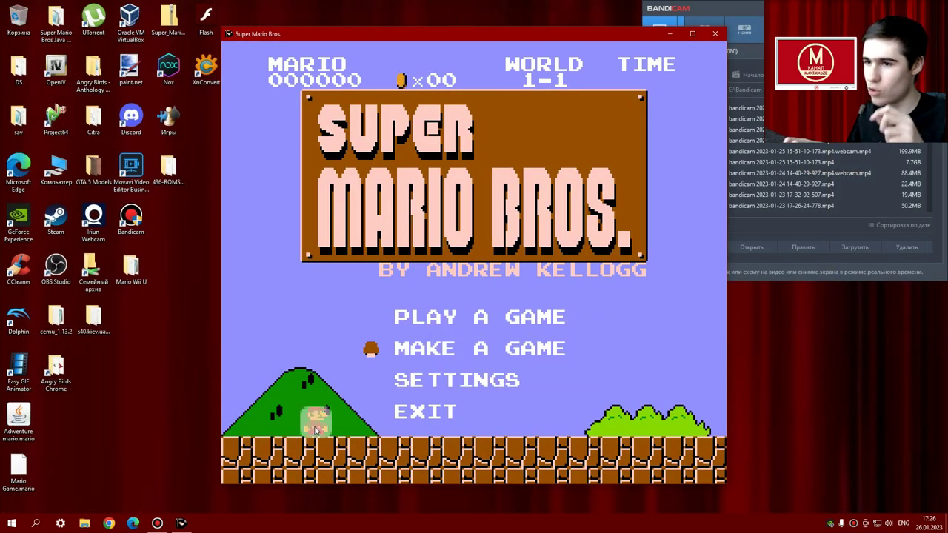
left_click(426, 350)
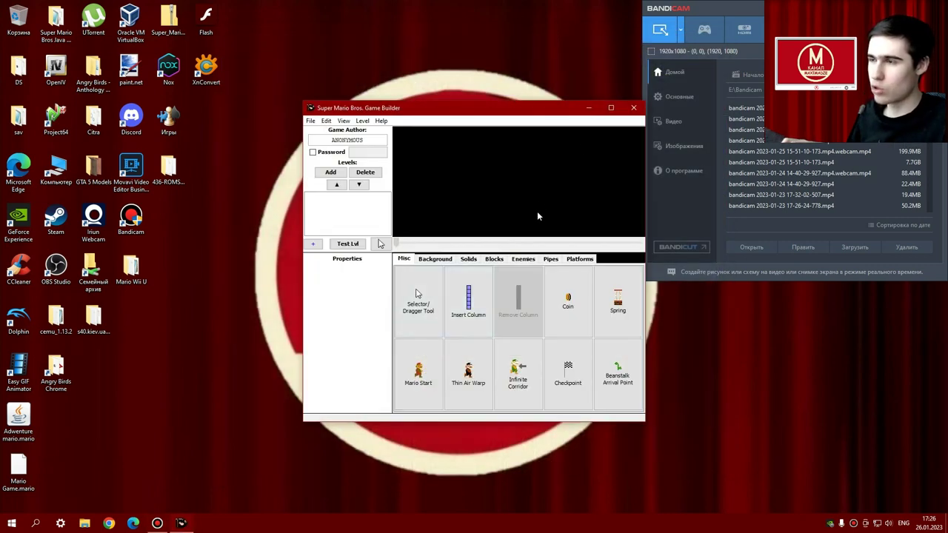
left_click(611, 107)
Load Mario Game.mario from the desktop into the builder and check LEVEL 4 and LEVEL 1.
left_click(8, 17)
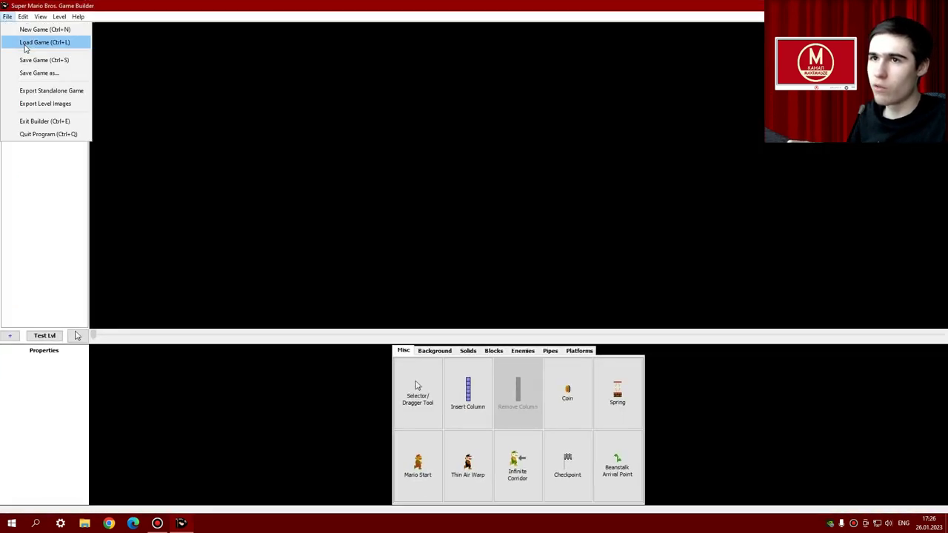
left_click(23, 41)
left_click(541, 242)
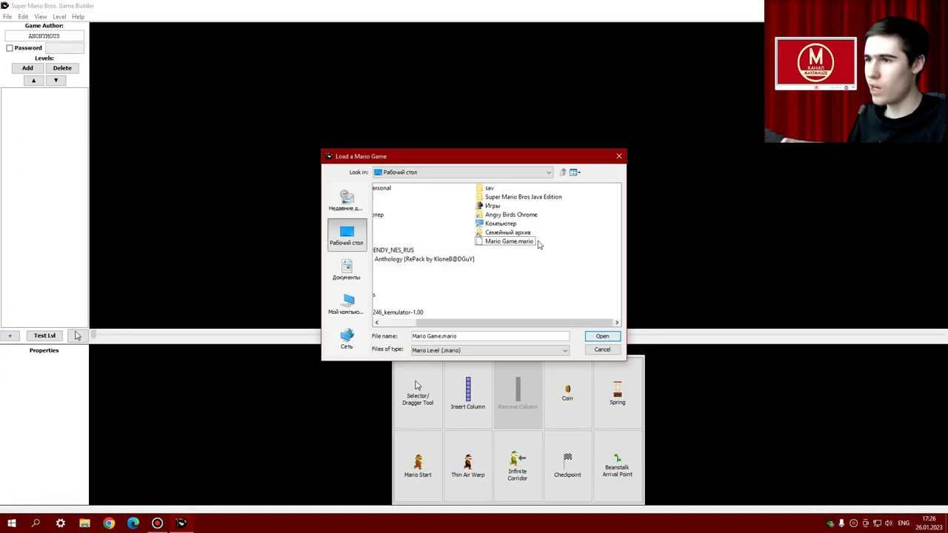
double_click(501, 247)
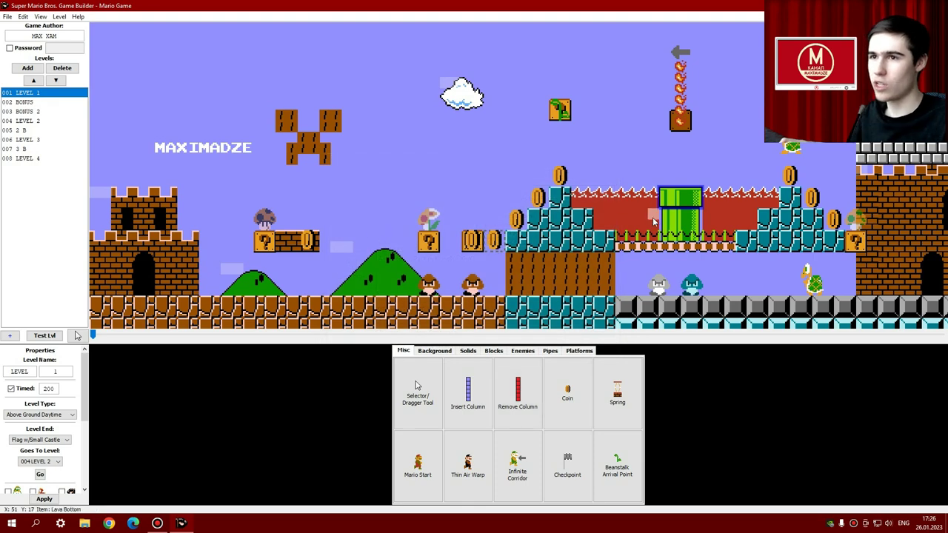
left_click(50, 158)
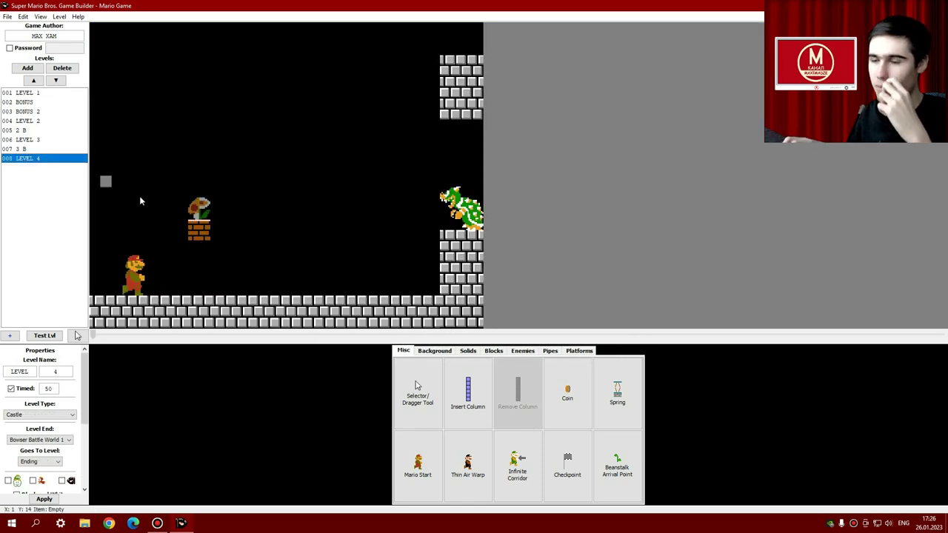
left_click(51, 94)
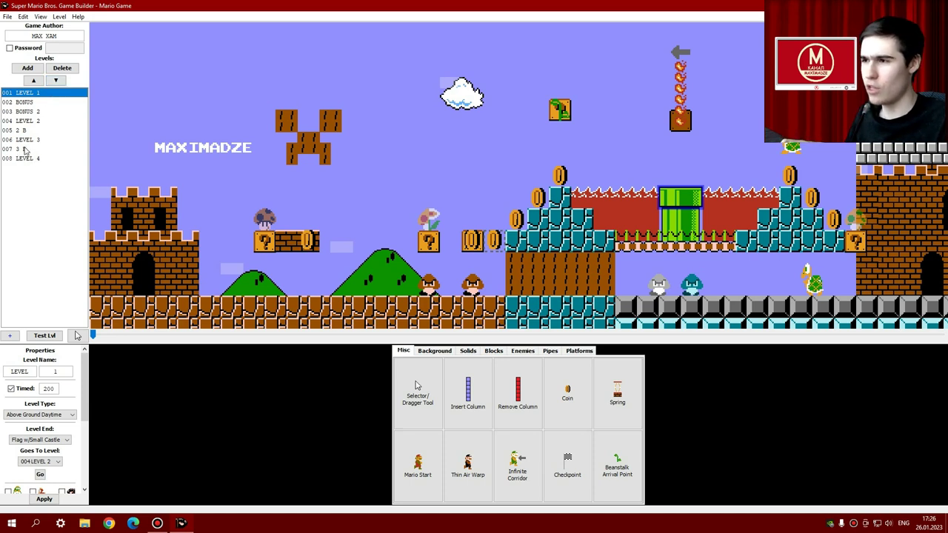
Export the game to the desktop as a standalone .jar program named My Mario Game.
left_click(9, 18)
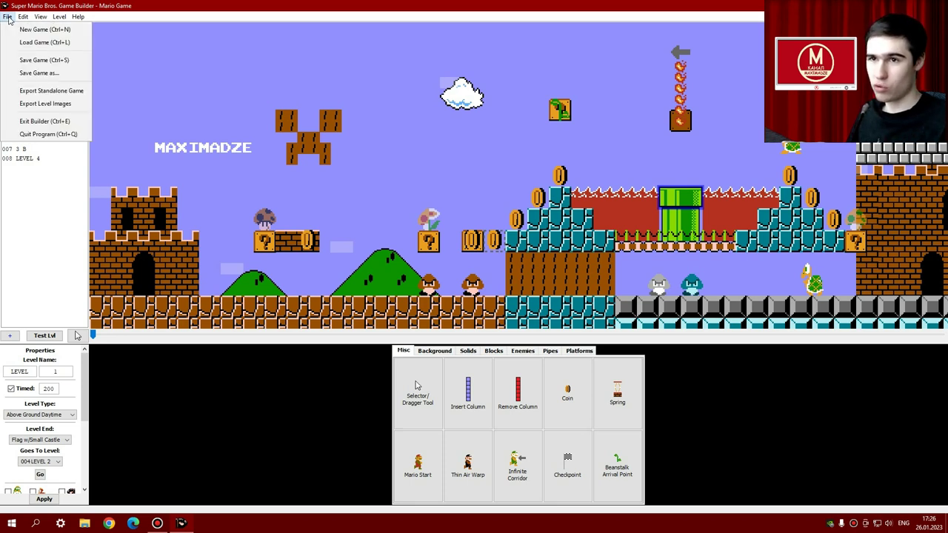
left_click(51, 90)
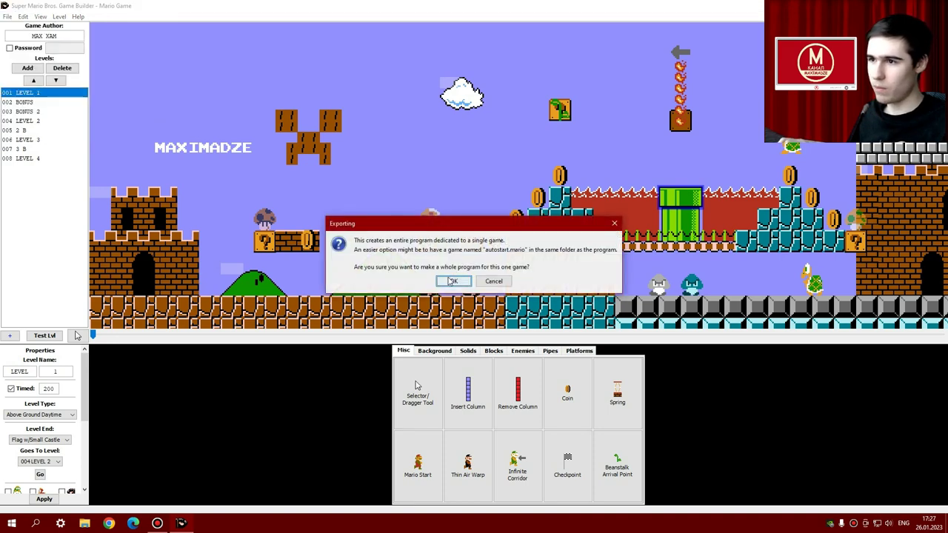
left_click(436, 336)
left_click_drag(459, 337, 399, 332)
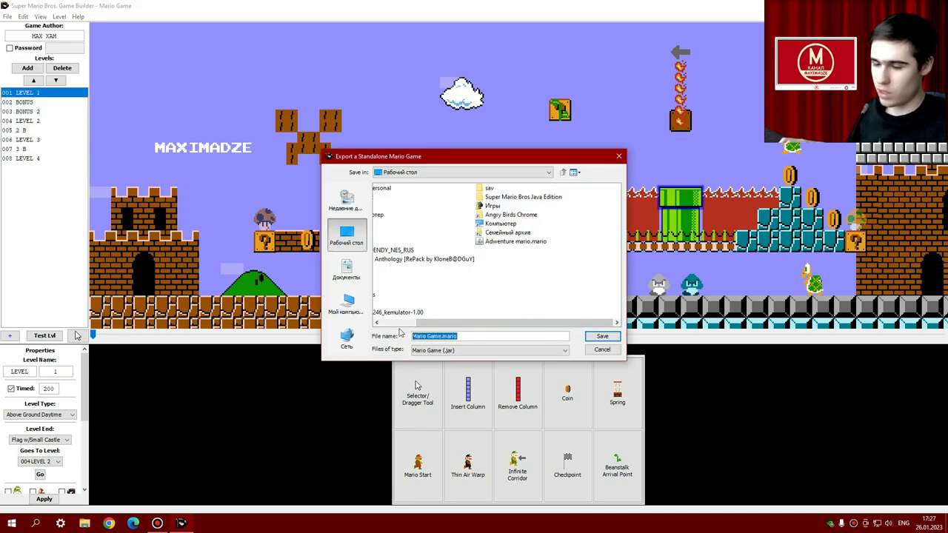
type("My")
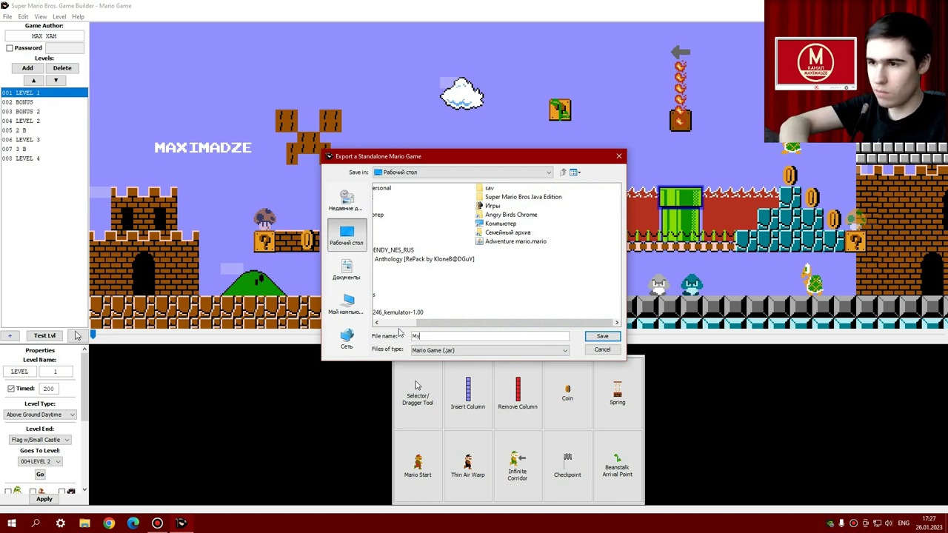
type(" Mario ")
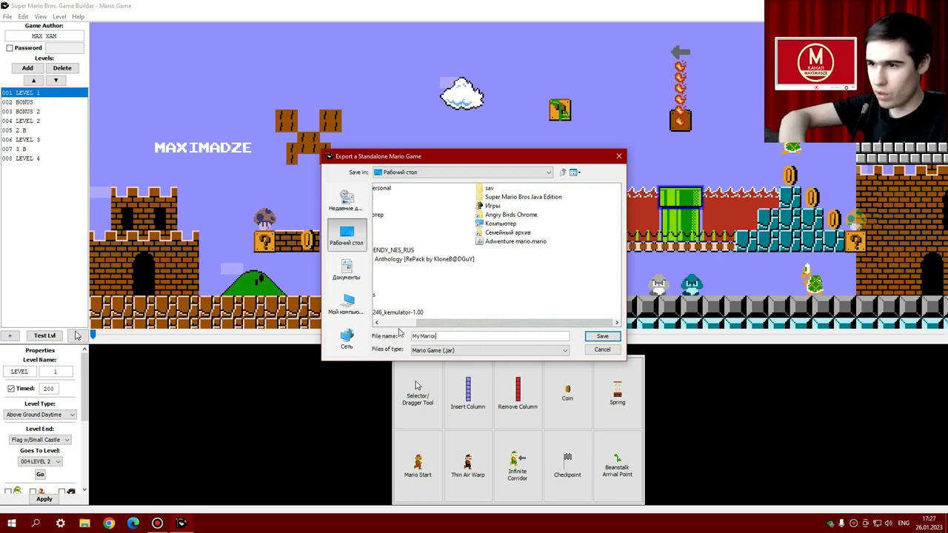
type("Game")
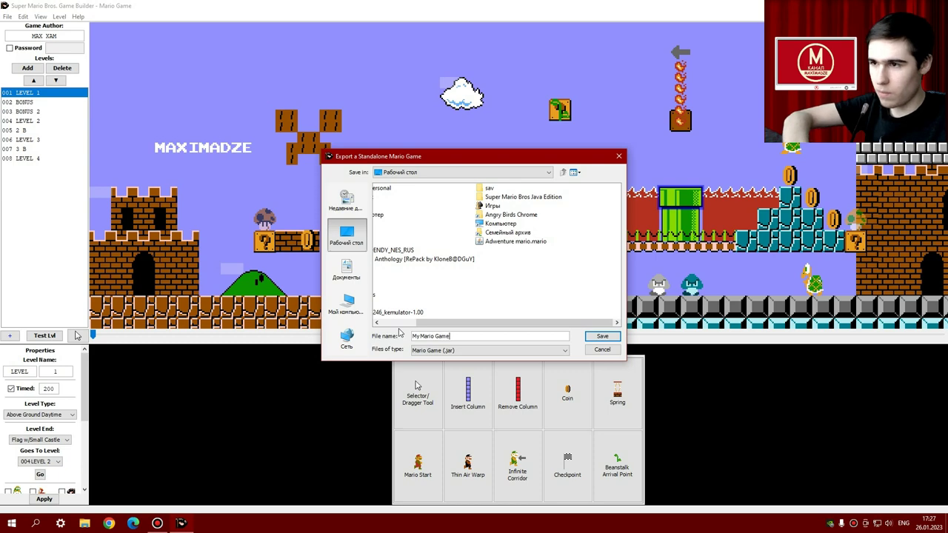
left_click(603, 337)
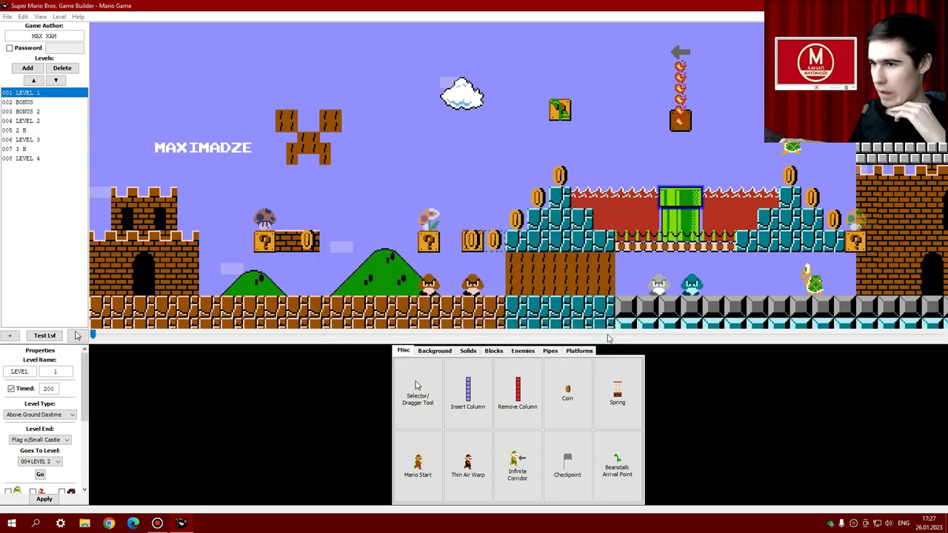
Exit the game maker and briefly run the exported My Mario Game from the desktop.
scroll(569, 294, "down", 4)
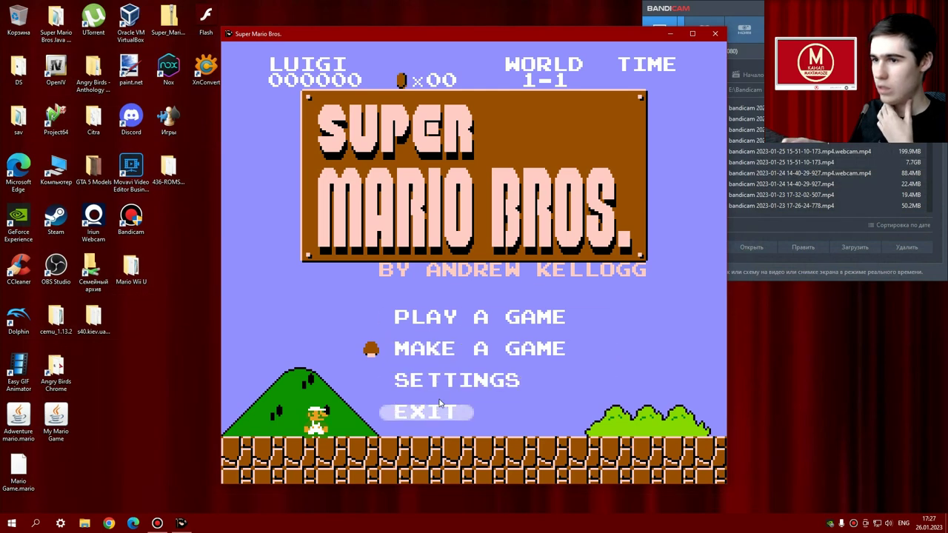
left_click(430, 410)
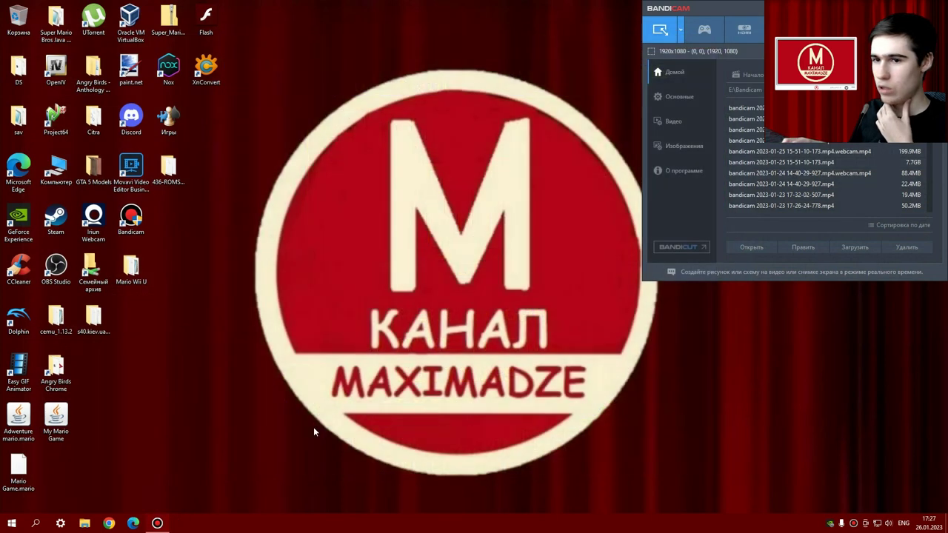
double_click(58, 421)
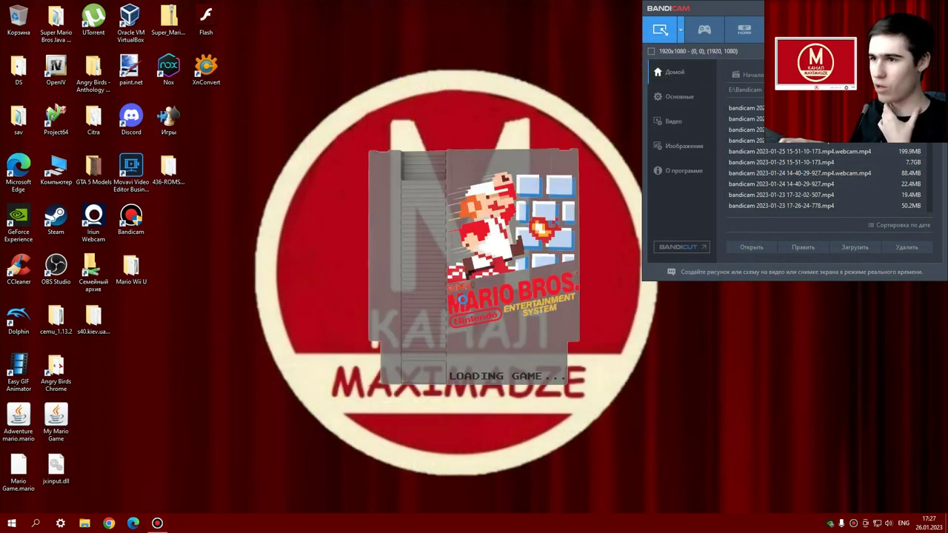
left_click(459, 348)
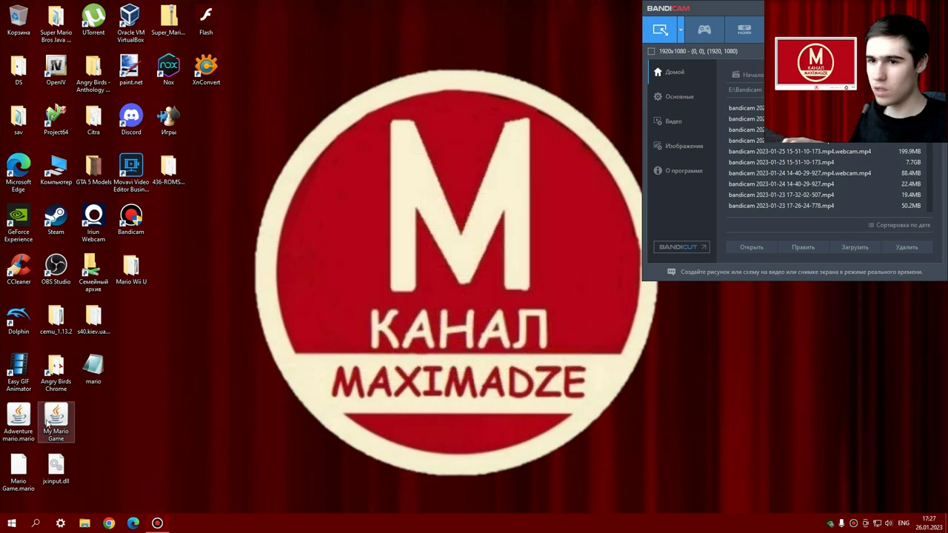
Open My Mario Game.jar as an archive in WinRAR and view splashScreen.png in the supermario\game\images folder.
right_click(47, 421)
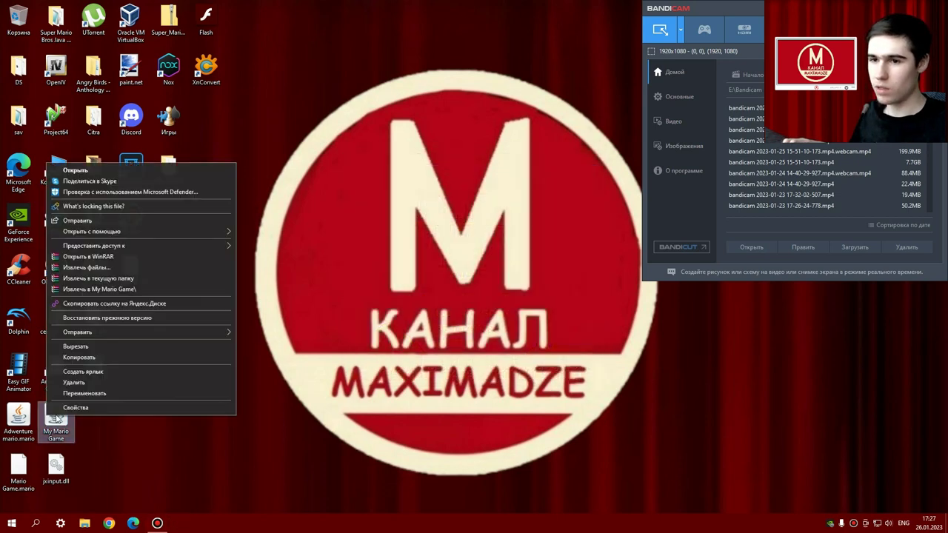
left_click(116, 258)
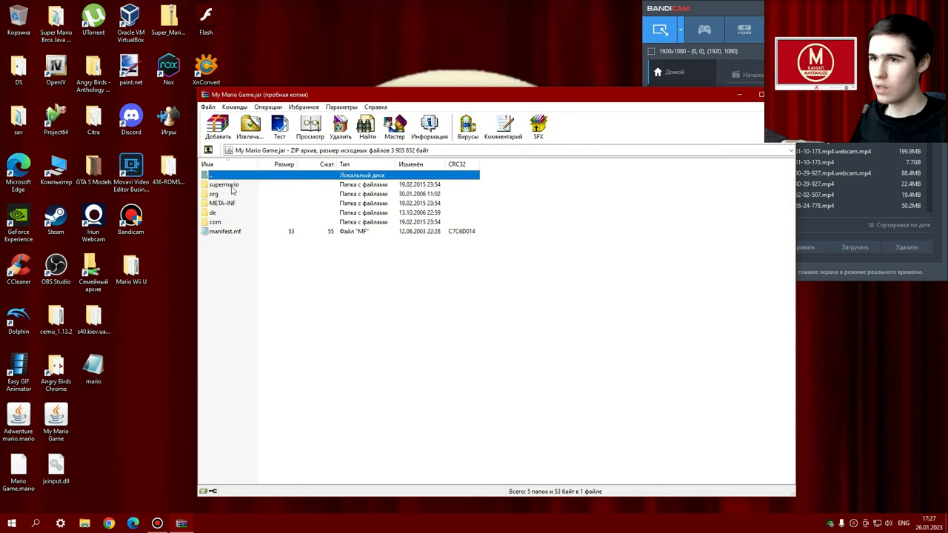
double_click(224, 185)
key("Escape")
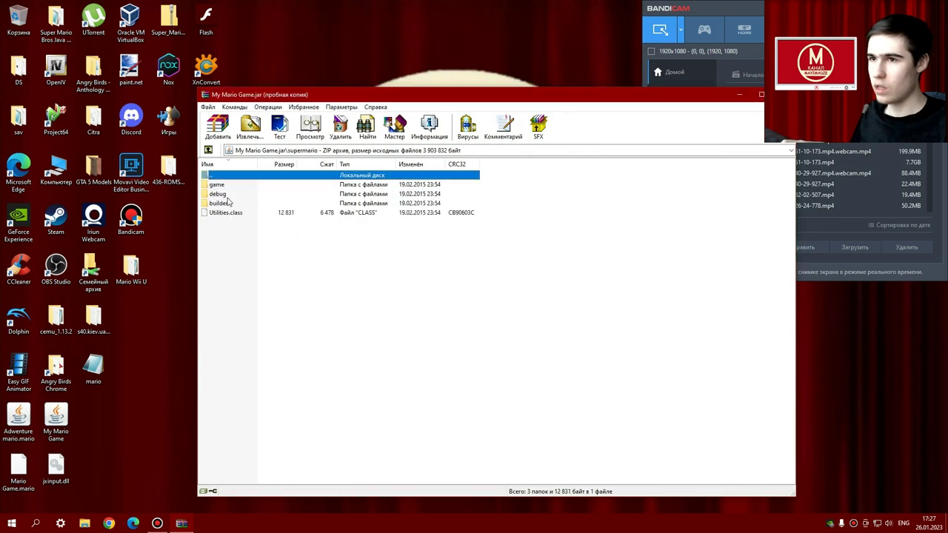
double_click(223, 187)
double_click(231, 222)
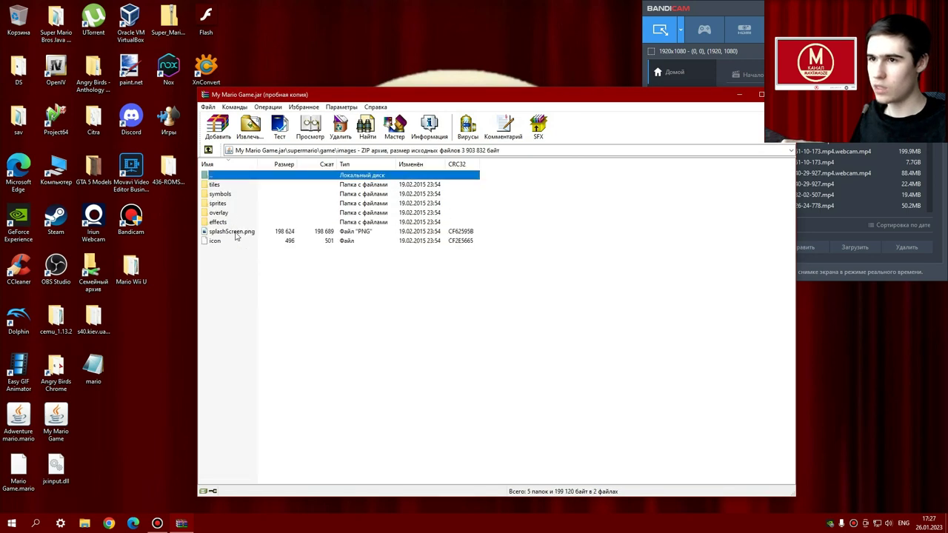
double_click(232, 232)
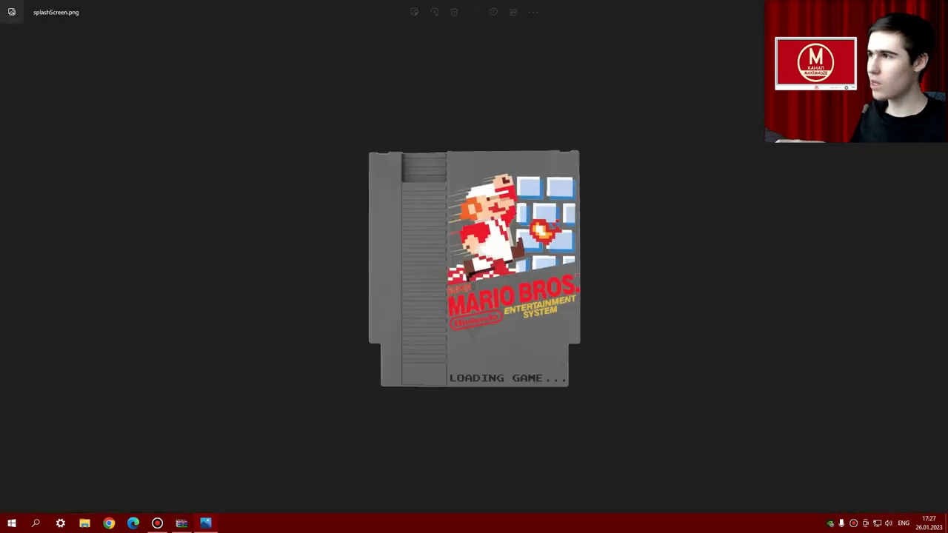
left_click(931, 11)
key("alt+F4")
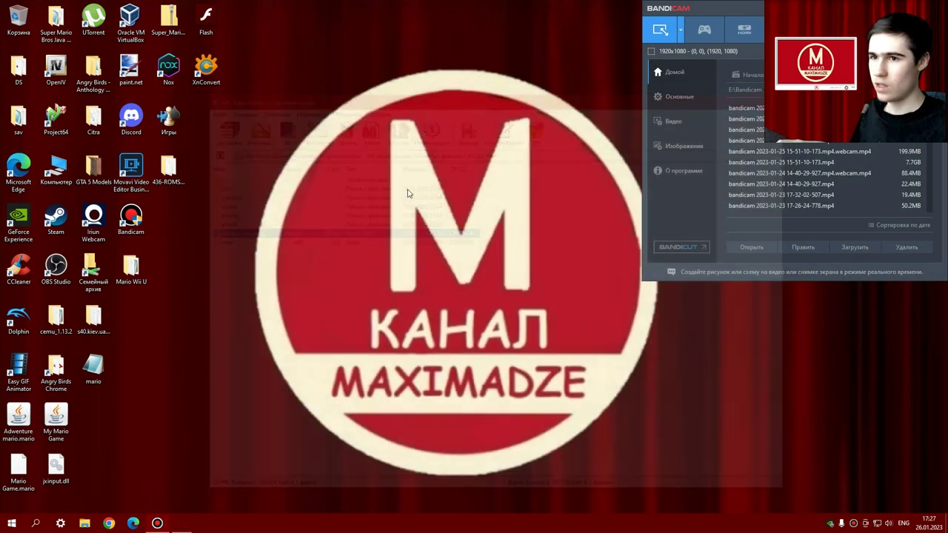
Launch My Mario Game from the desktop in a maximized window and look over its settings.
double_click(59, 420)
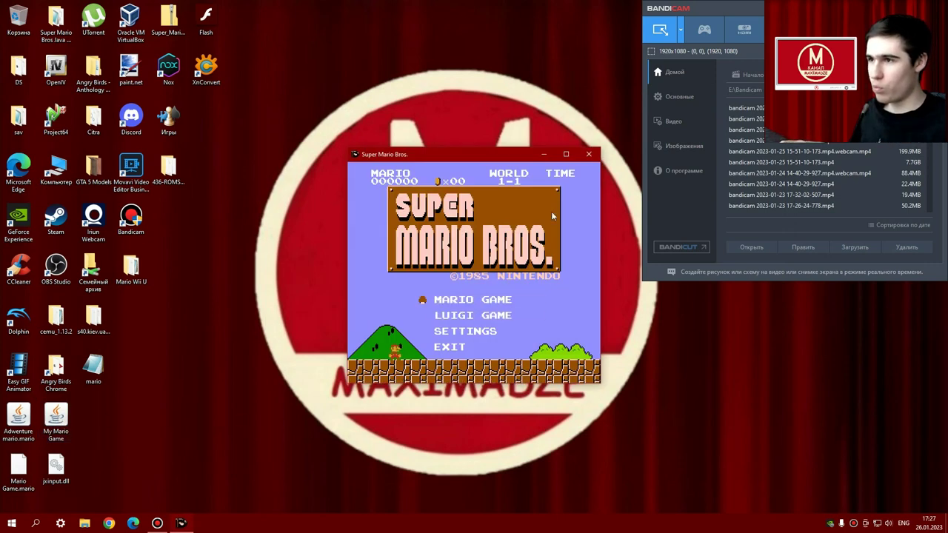
left_click(566, 154)
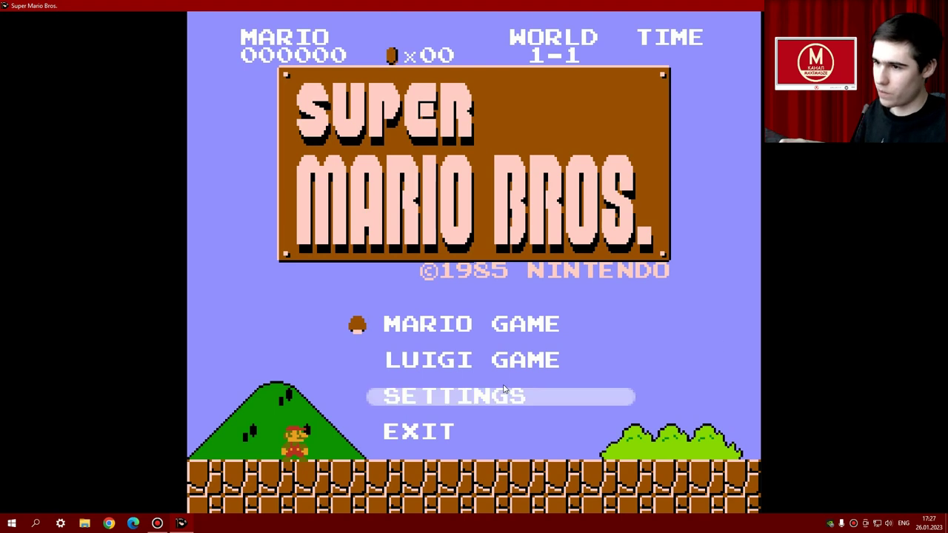
left_click(455, 397)
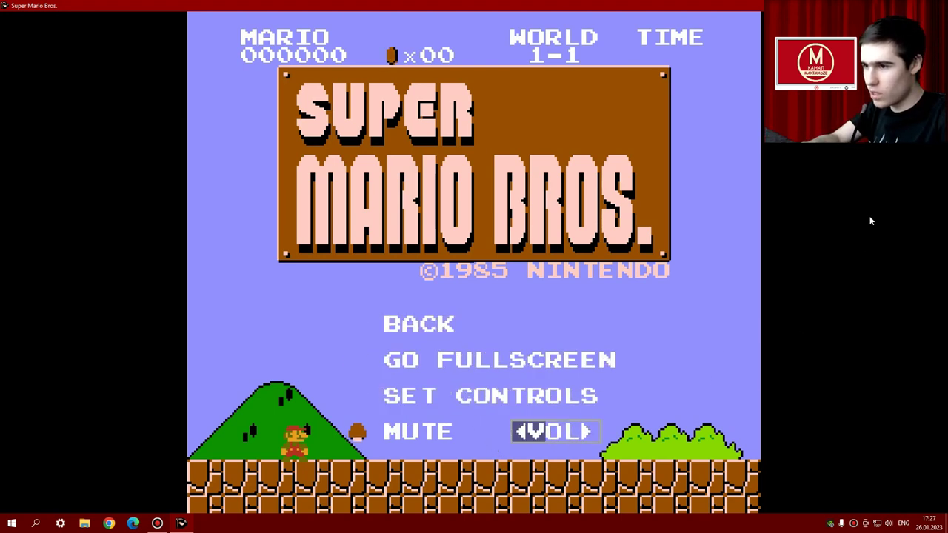
key("Up")
key("Return")
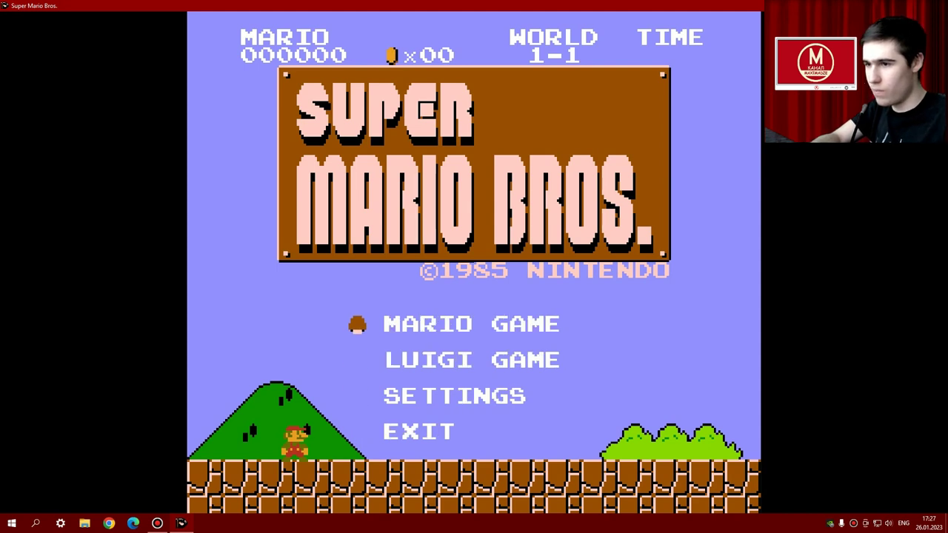
Start a Luigi game and play LEVEL 1 from the piranha plant pipe to the moving lifts.
key("Return")
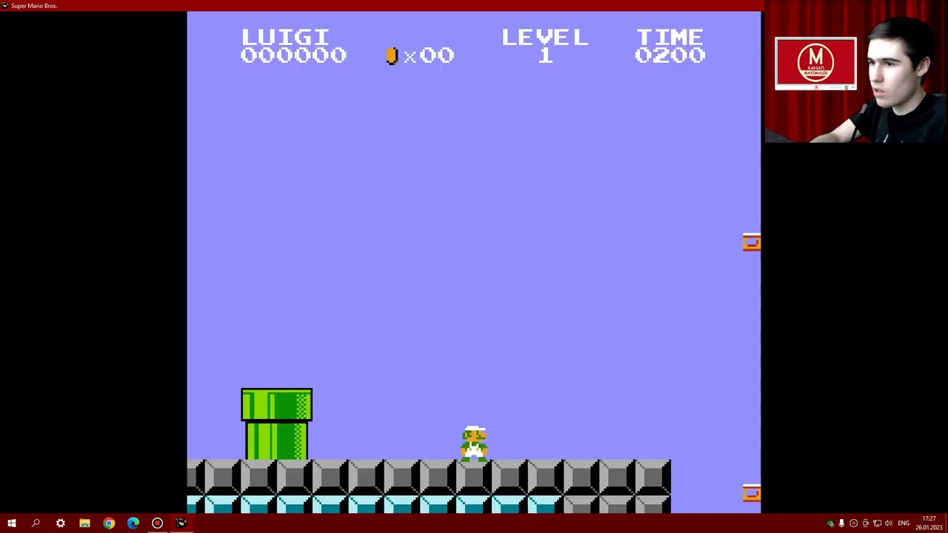
key("Right")
key("Left")
key("space")
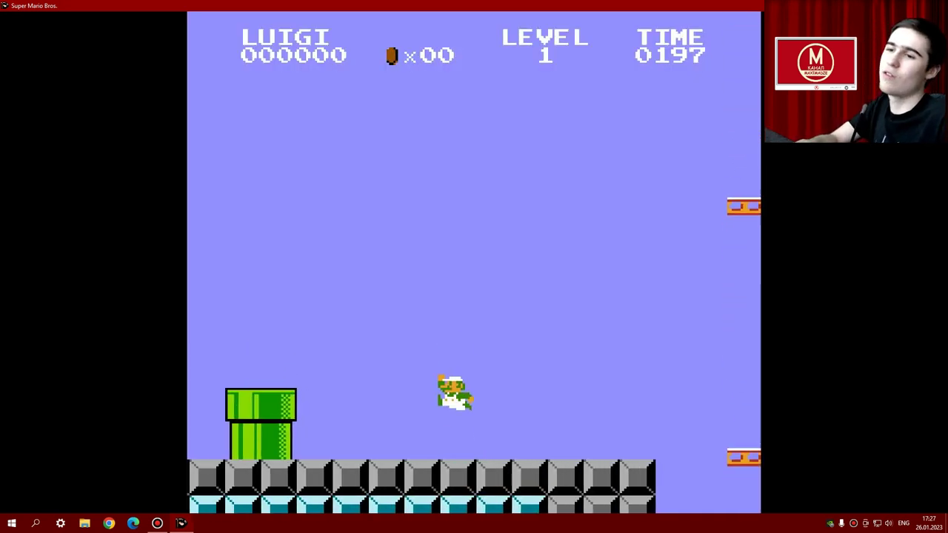
key("Right")
key("space")
key("Right")
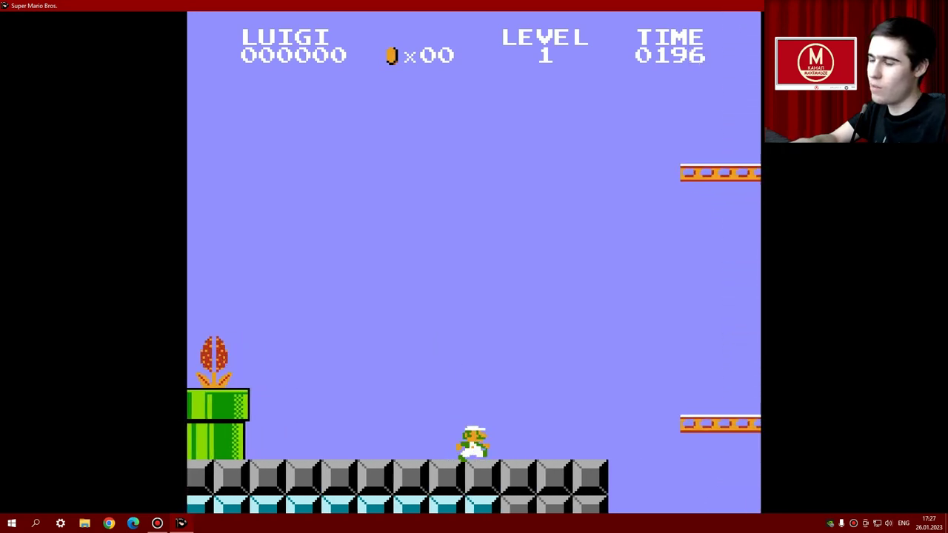
key("Up")
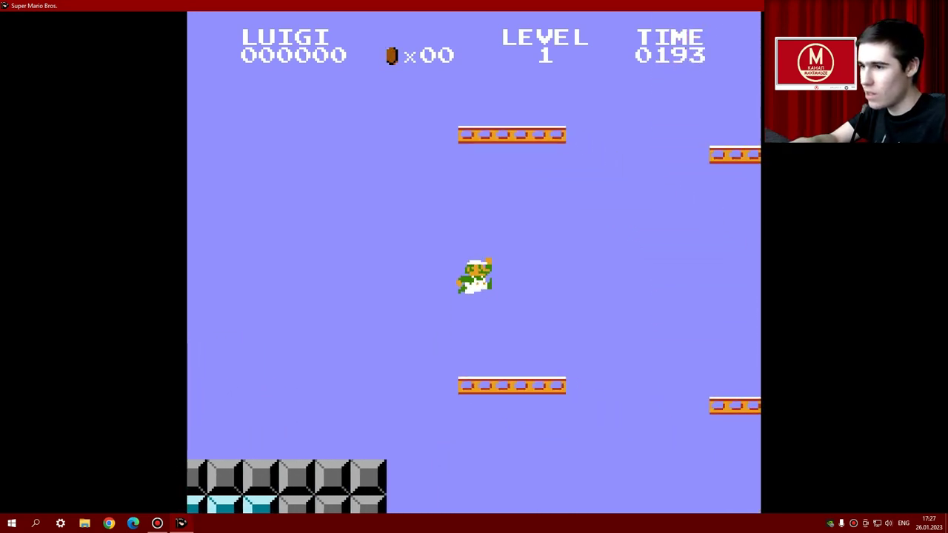
key("Up")
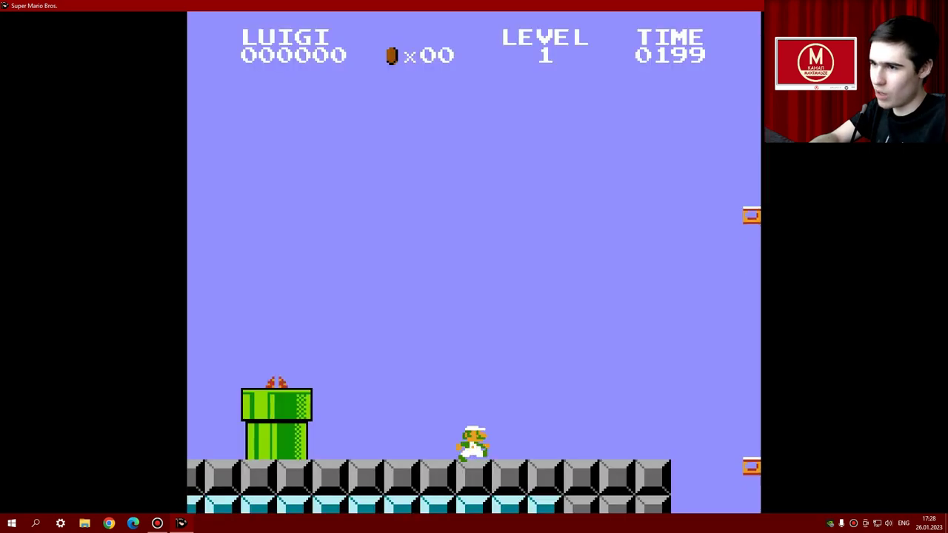
Jump Luigi from the stone ledge across the first pairs of moving lifts in LEVEL 1.
key("Right")
key("space")
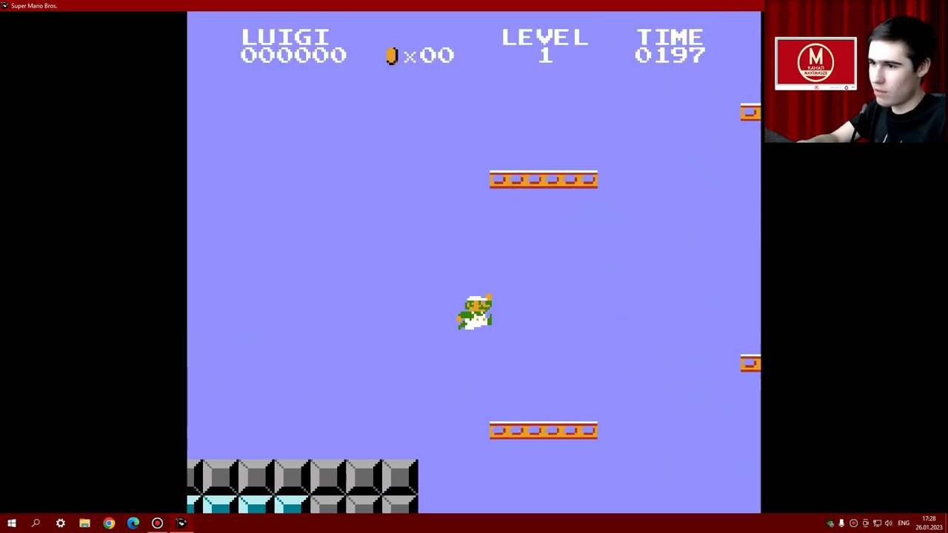
key("Right")
key("Right")
key("Right")
key("space")
key("space")
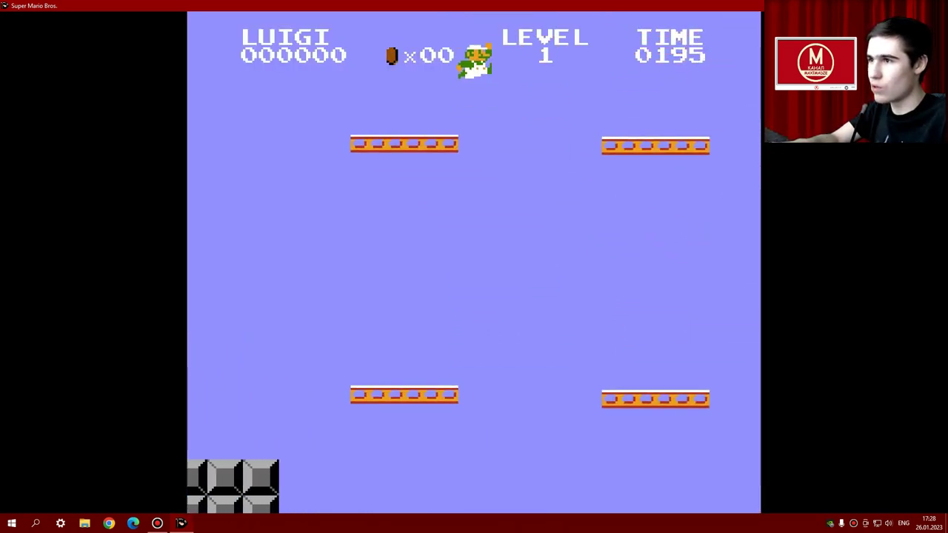
key("Right")
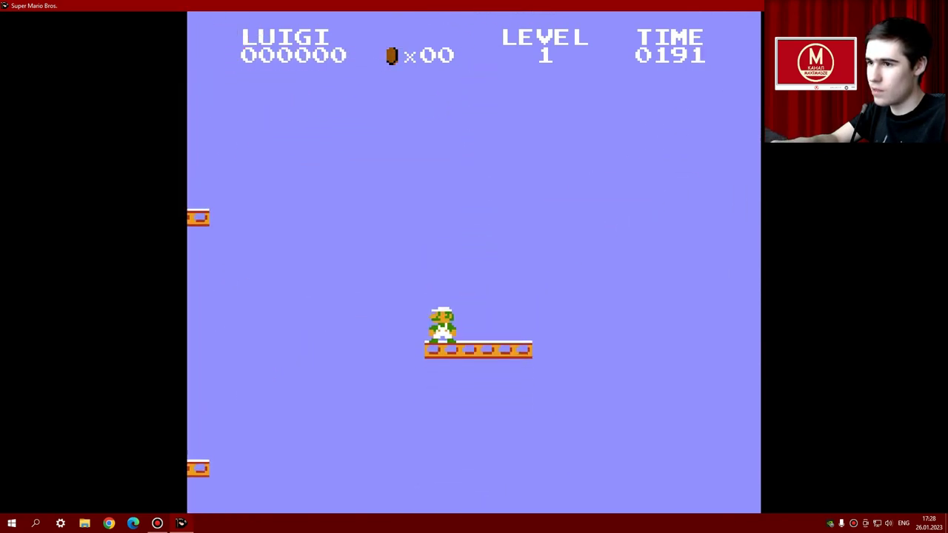
Ride the remaining lifts, jump onward to the pulley platforms and finish LEVEL 1.
key("Right")
key("space")
key("Right")
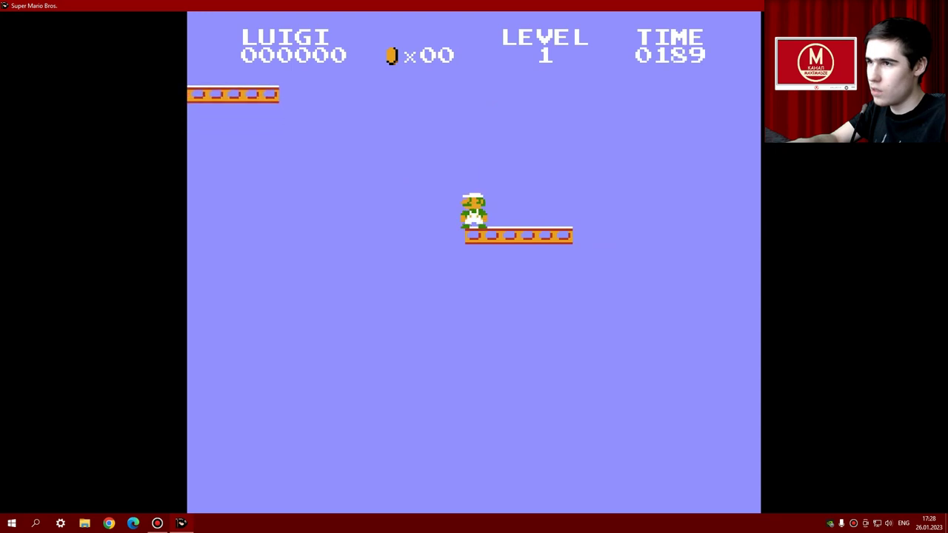
key("Right")
key("x")
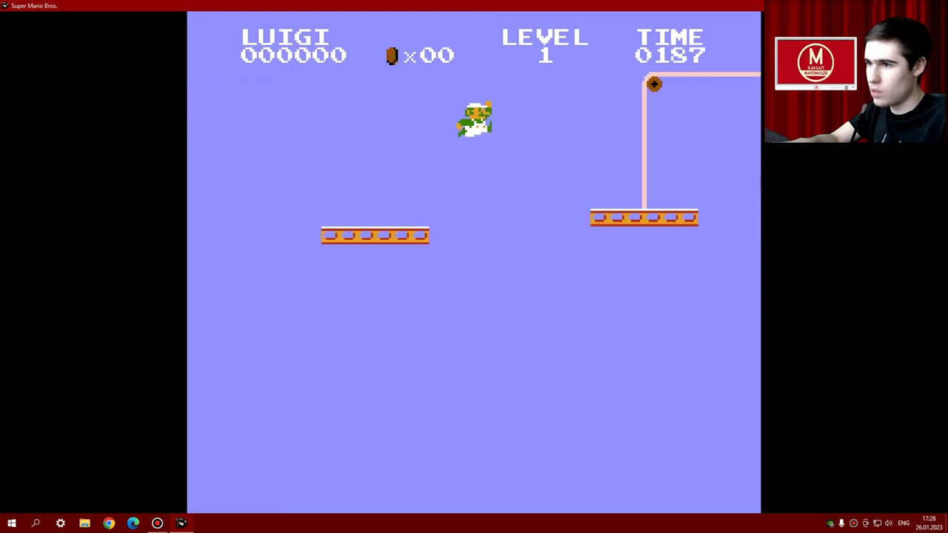
key("x")
key("Right")
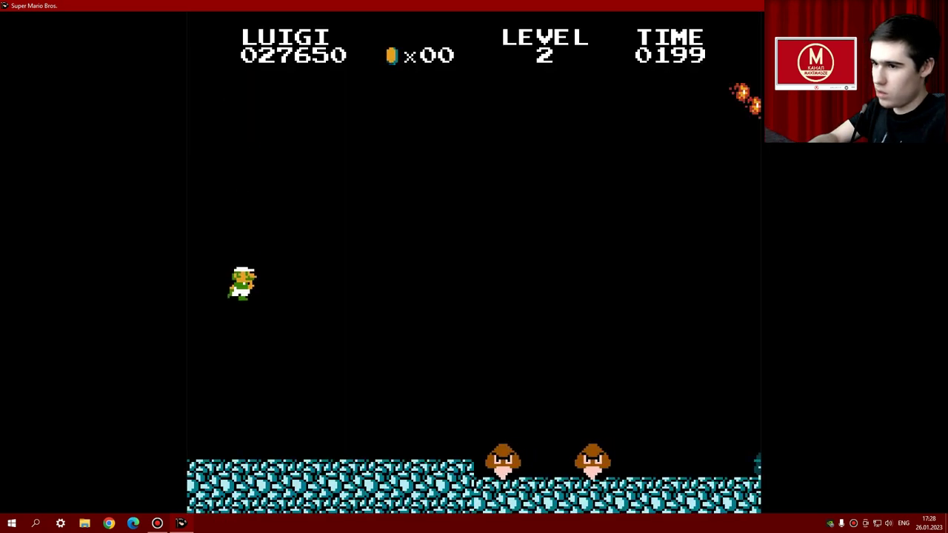
Play LEVEL 2 past the Goombas, bullet cannon, fire bar and beetles to the hanging green pipe.
key("Right")
key("space")
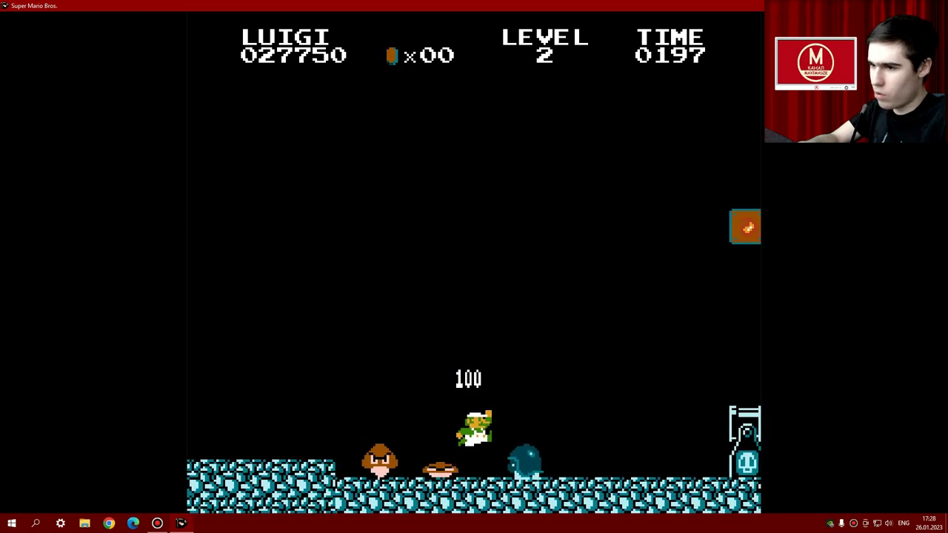
key("Right")
key("space")
key("Right")
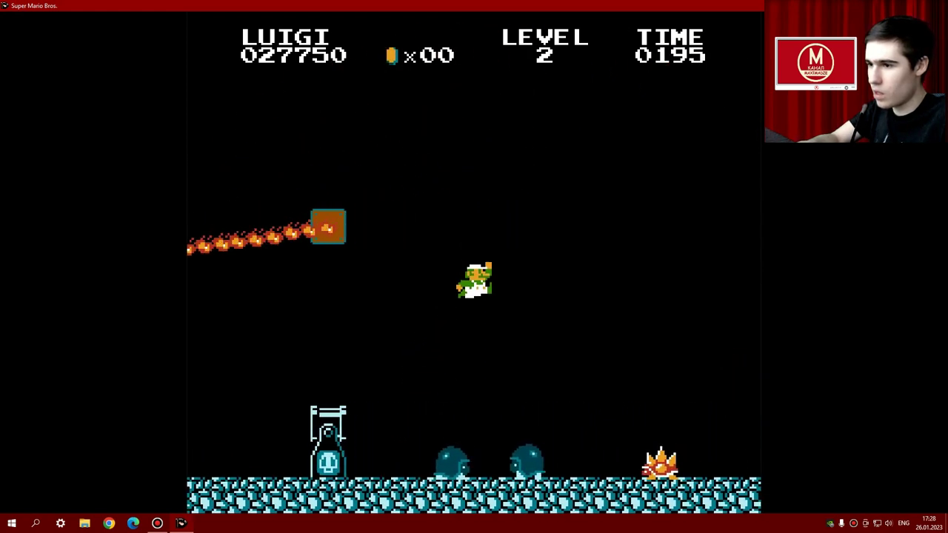
key("Right")
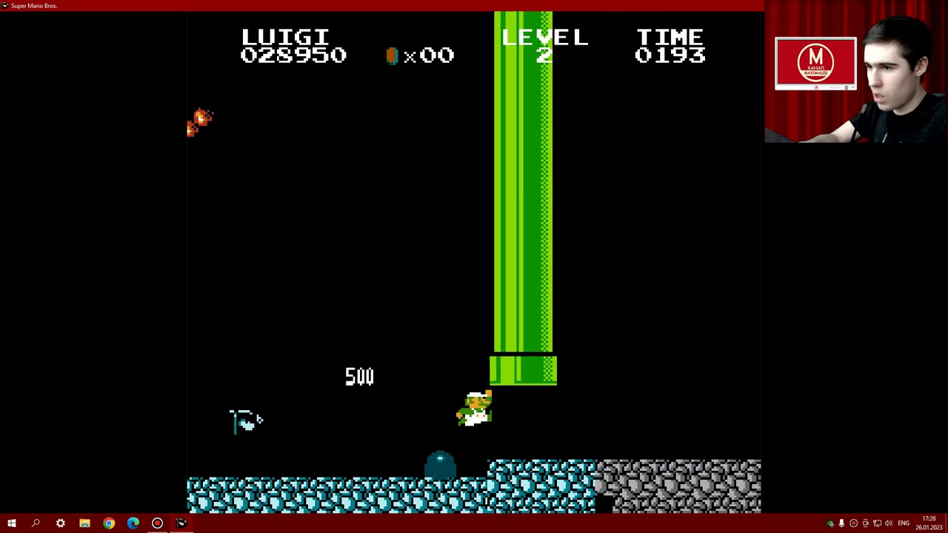
key("space")
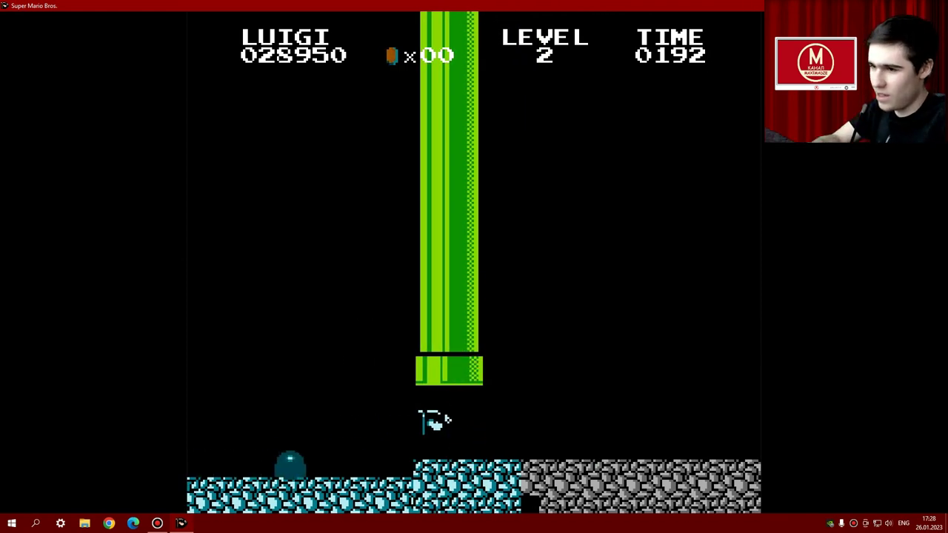
Replay LEVEL 2 over the bullet cannon to the spiny, then exit My Mario Game from the title screen.
key("Right")
key("space")
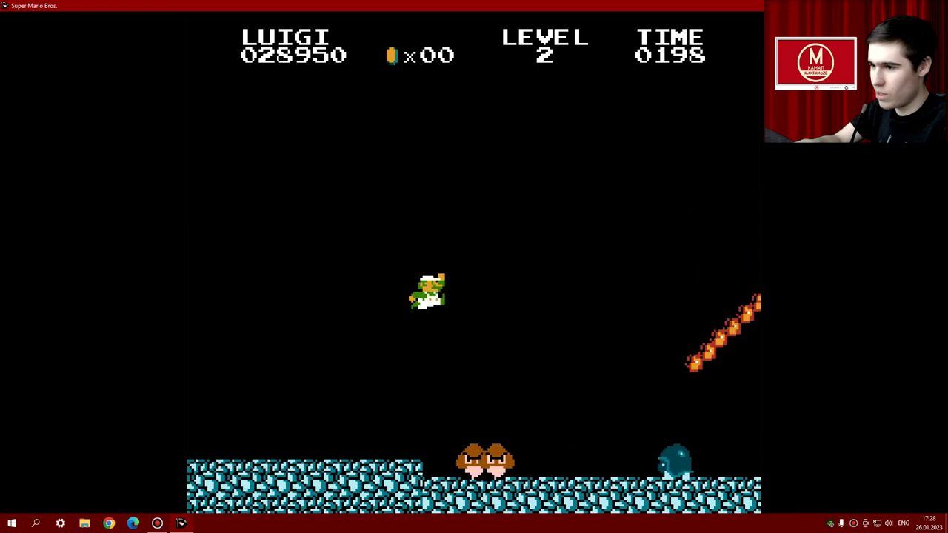
key("space")
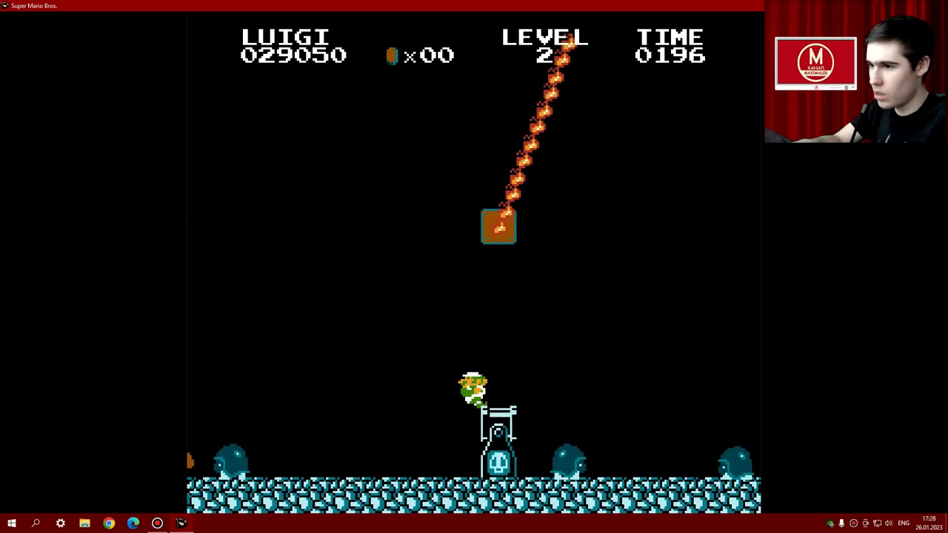
key("space")
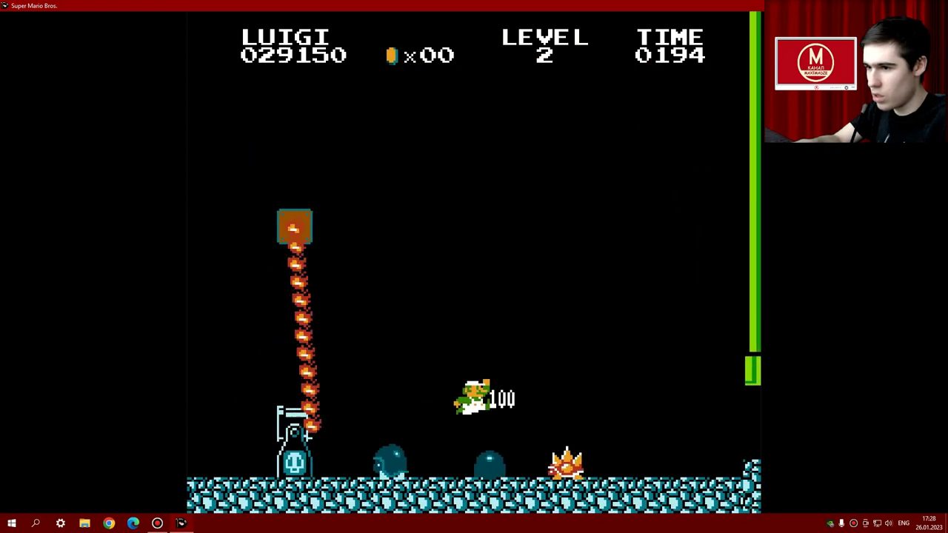
key("space")
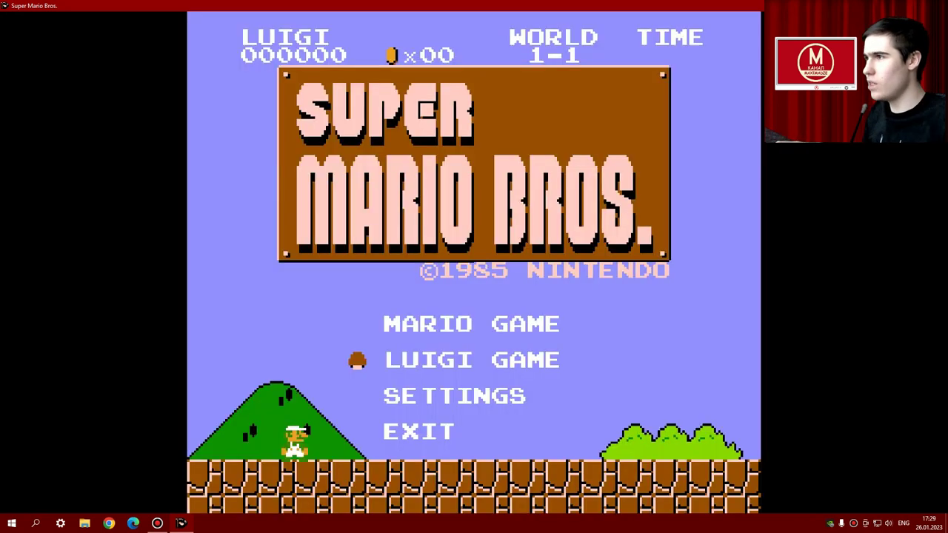
left_click(437, 433)
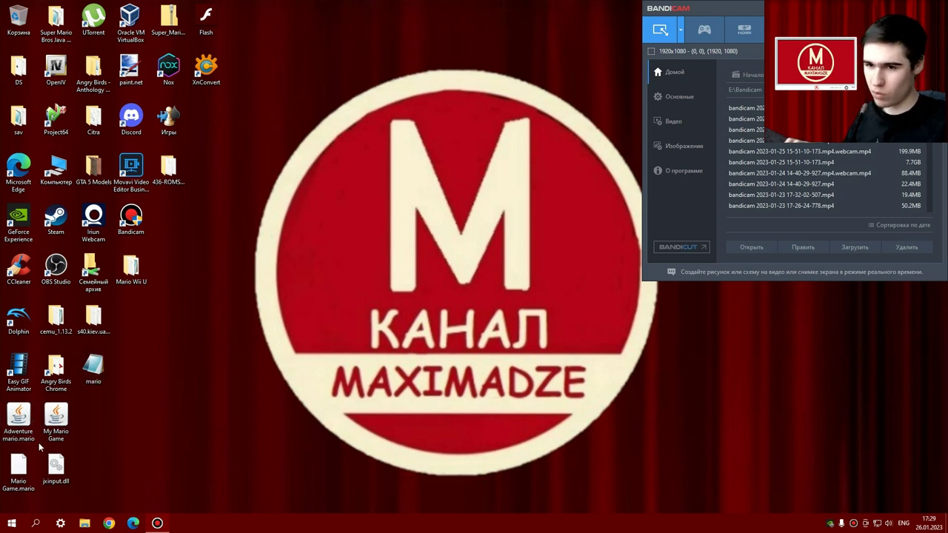
Launch Adwenture mario.mario from the desktop in a maximized window and start a Mario game in WORLD 1-1.
double_click(18, 419)
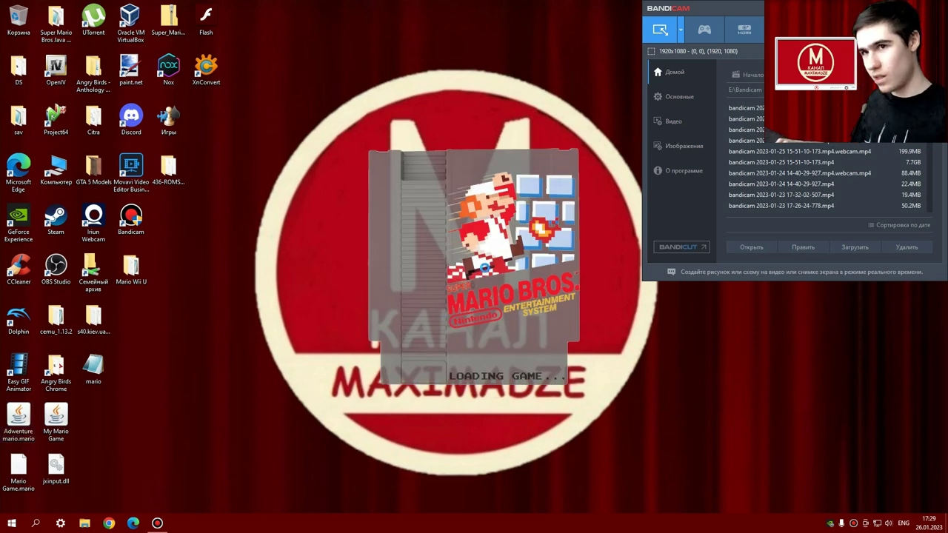
double_click(570, 155)
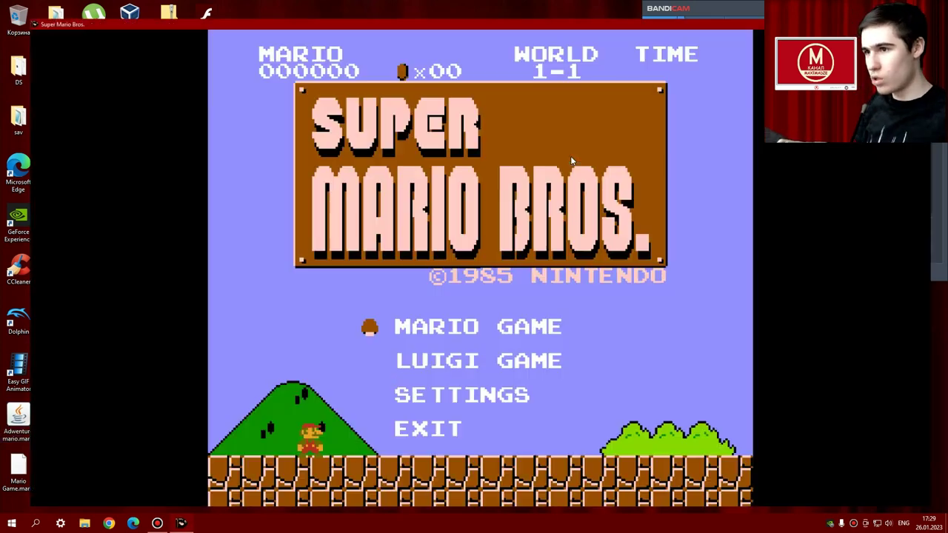
key("Return")
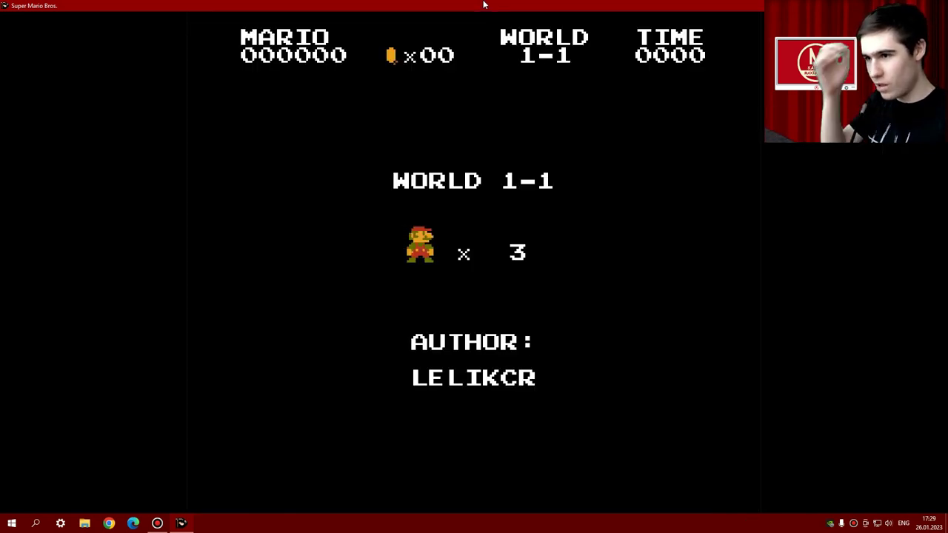
key("Return")
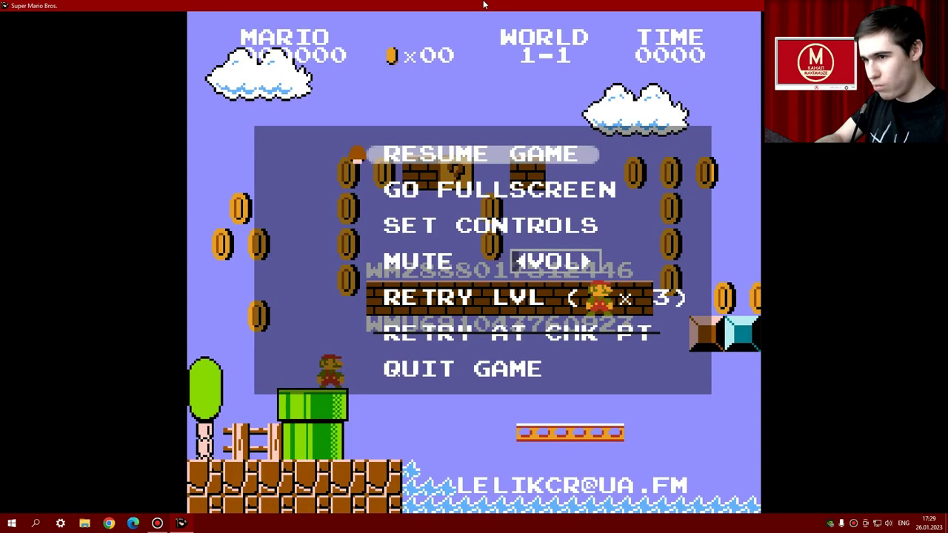
key("Return")
Play WORLD 1-1 across the brick platform, hitting the question blocks and collecting the coins and mushroom.
key("Right")
key("z")
key("z")
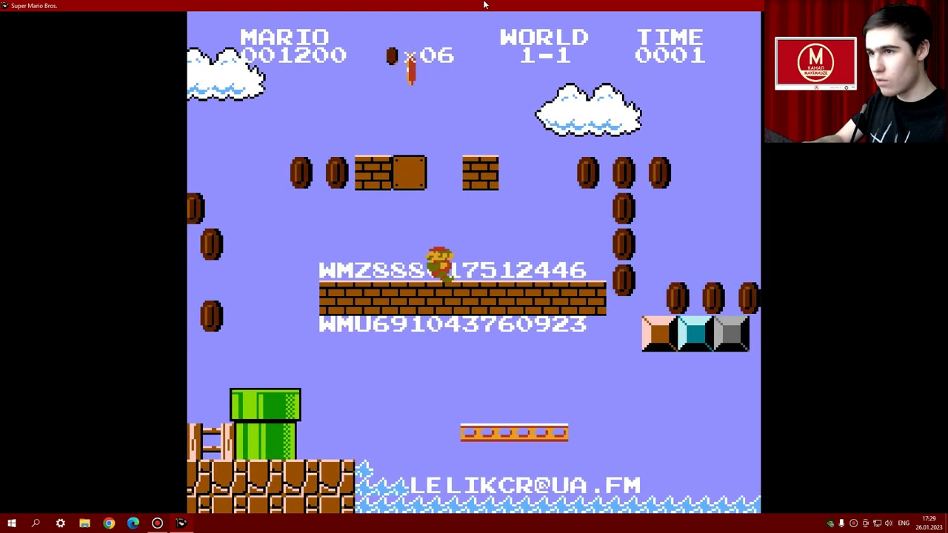
key("z")
key("Right")
key("Up")
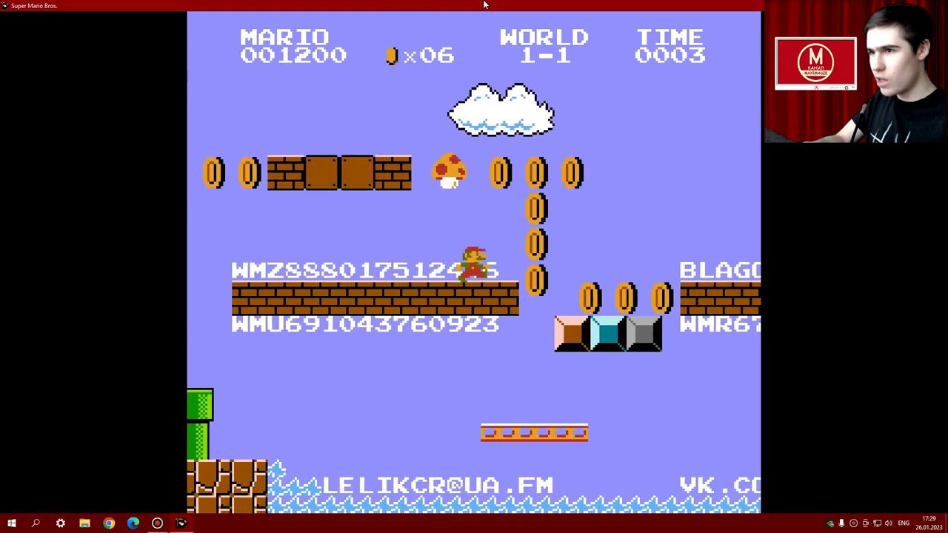
key("Up")
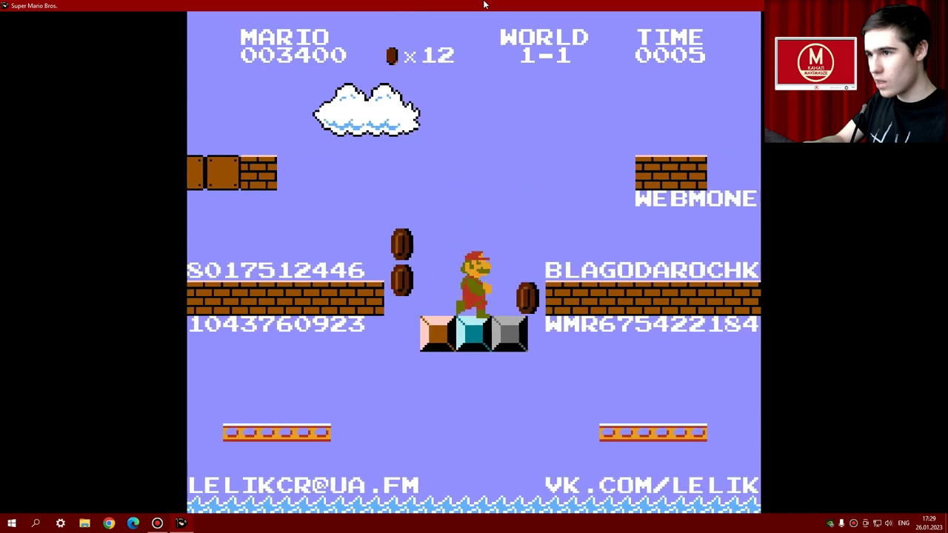
Cross the upper brick platforms, pick up the next power-up and run Mario to the check point flag.
key("Up")
key("Left")
key("Up")
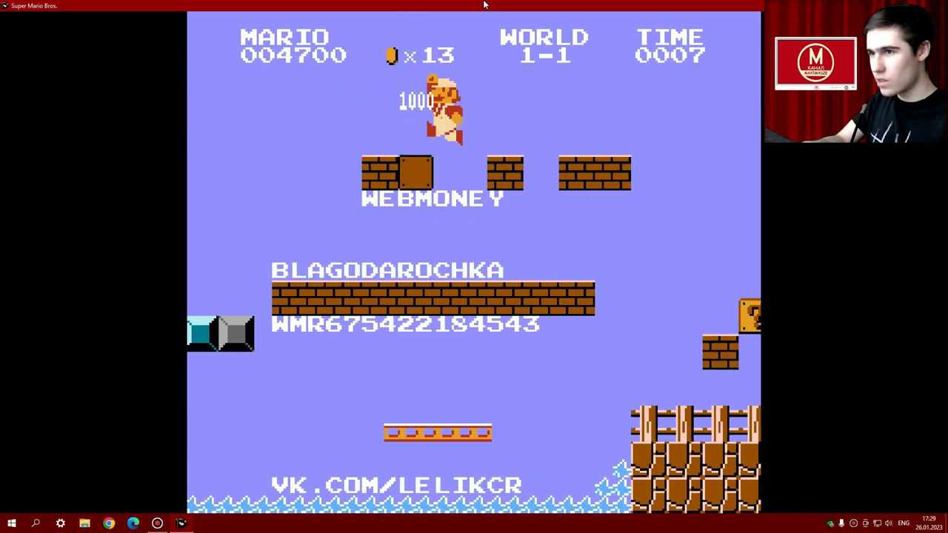
key("Up")
key("Up")
key("Right")
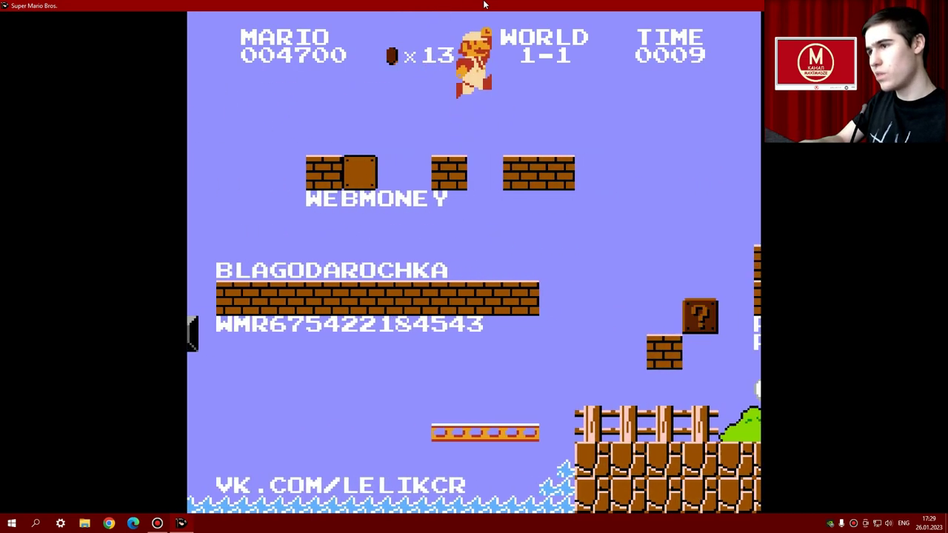
key("Right")
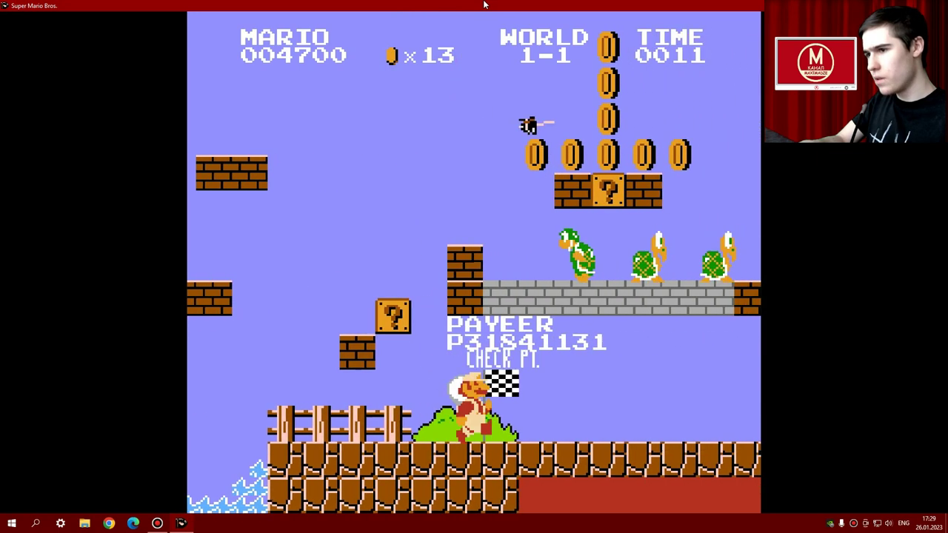
Play on from the check point to the springboards by the lava, then close the game.
key("Up")
key("Right")
key("Up")
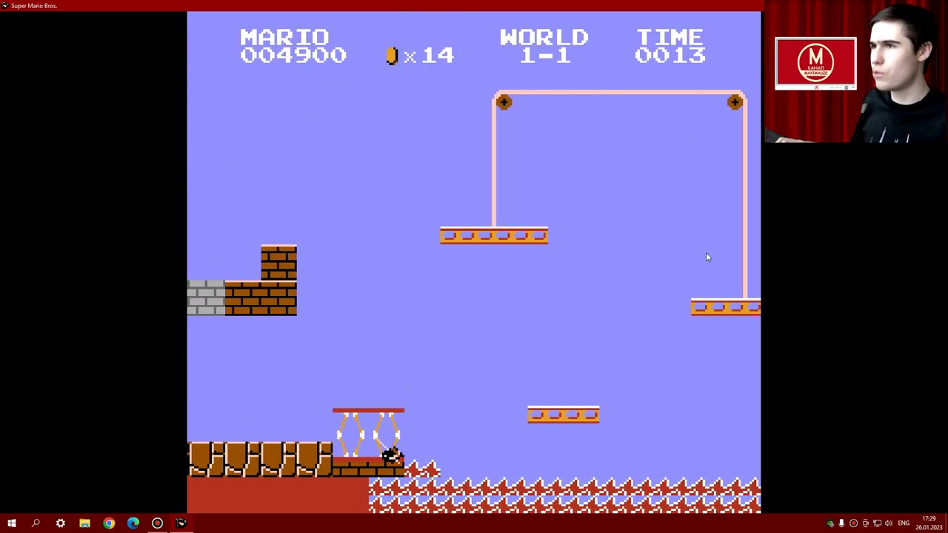
key("alt+F4")
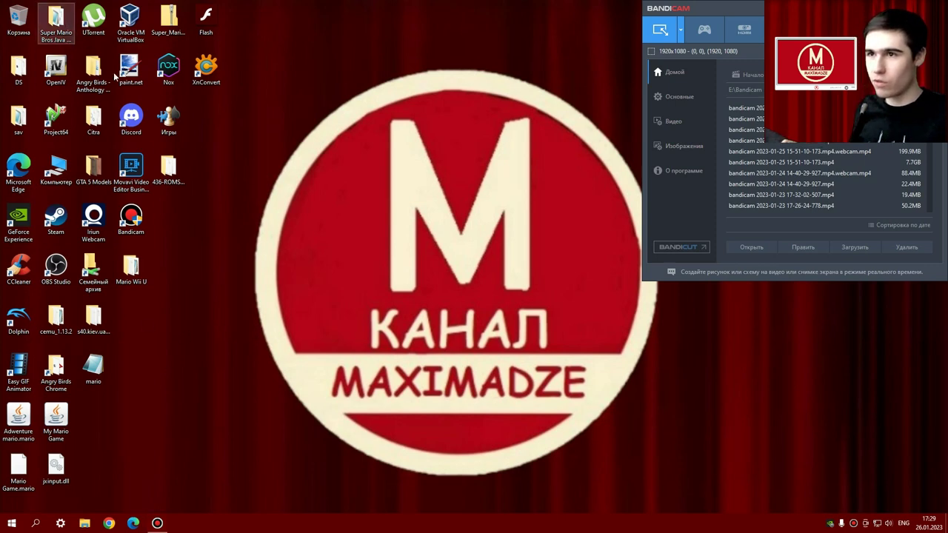
Run Super Mario Bros Java Edition Pre Alpha from the Java Edition folder in a maximized window and view its settings.
double_click(66, 23)
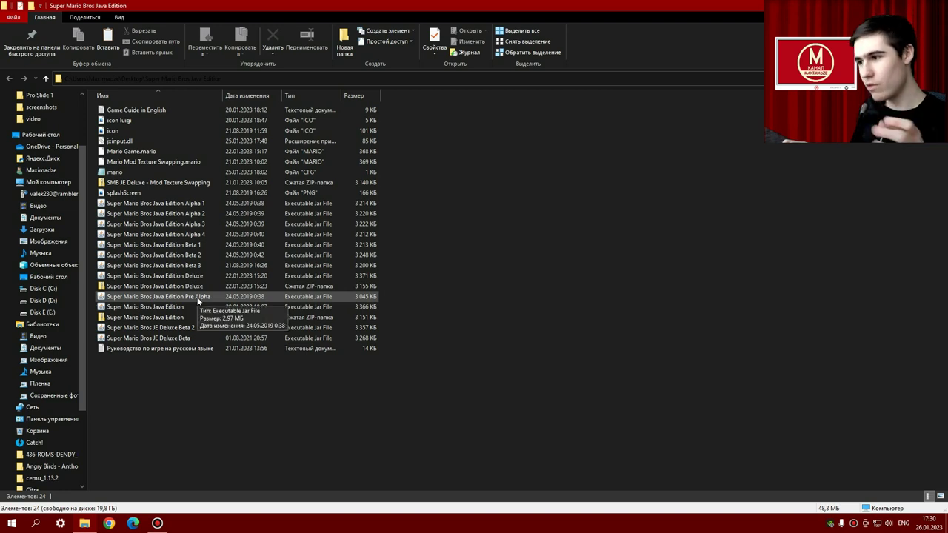
double_click(198, 300)
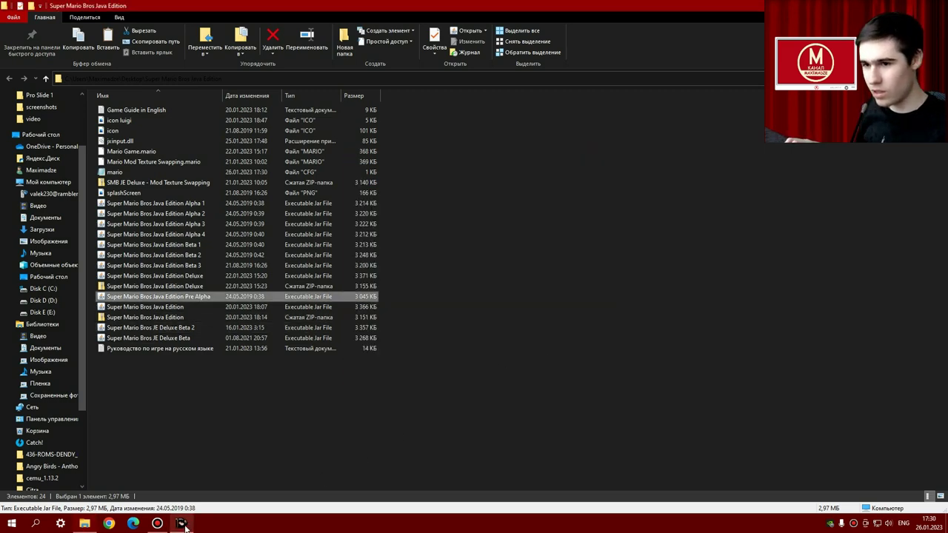
left_click(566, 154)
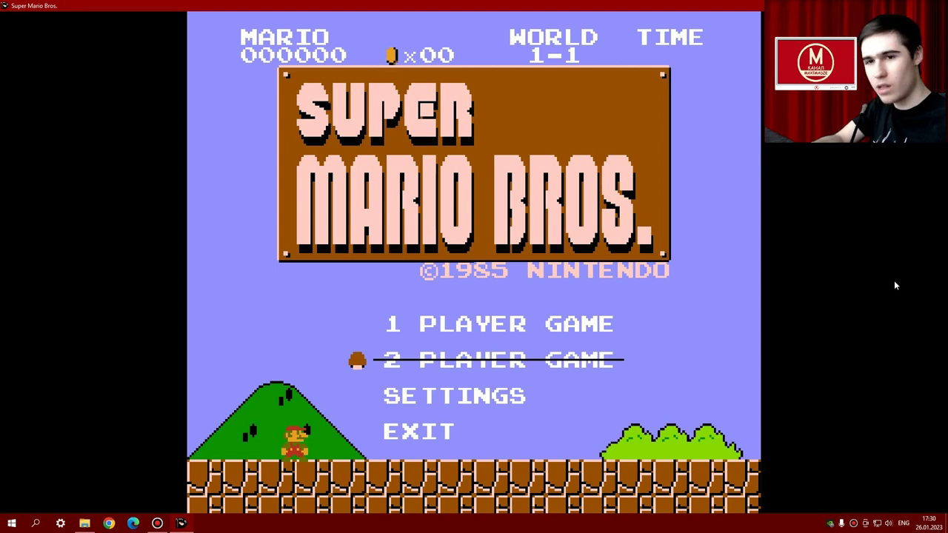
key("Return")
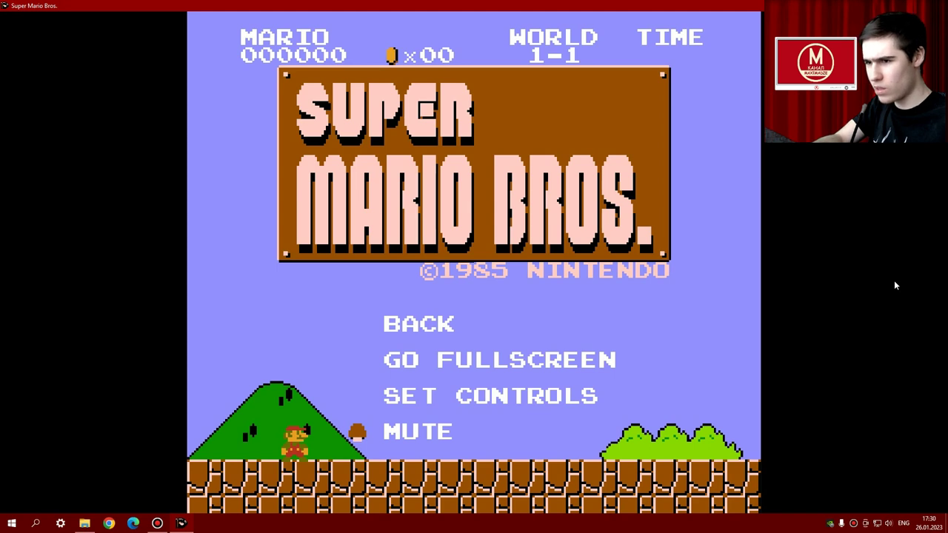
key("Return")
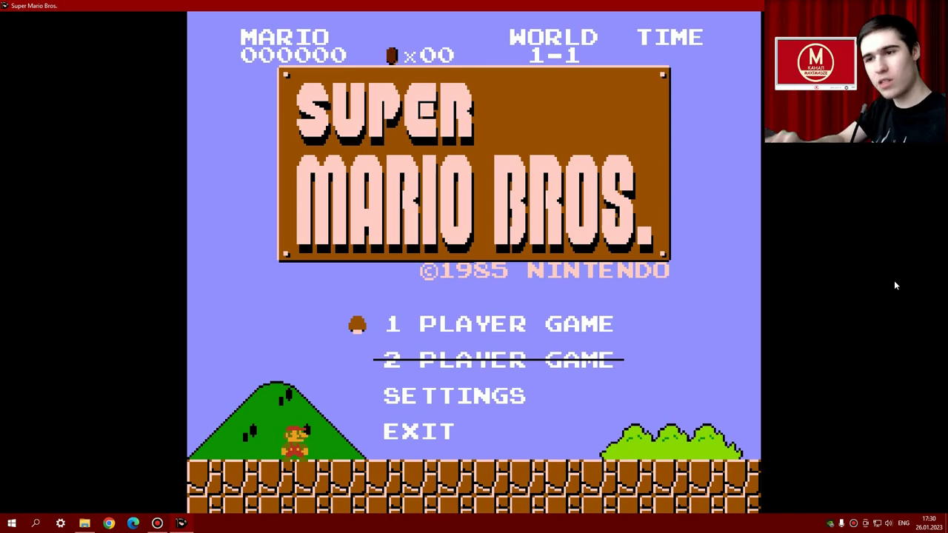
Start a one-player game and run Mario through WORLD 1-1, hitting the brick row's first question block, up to the first pipe.
key("Return")
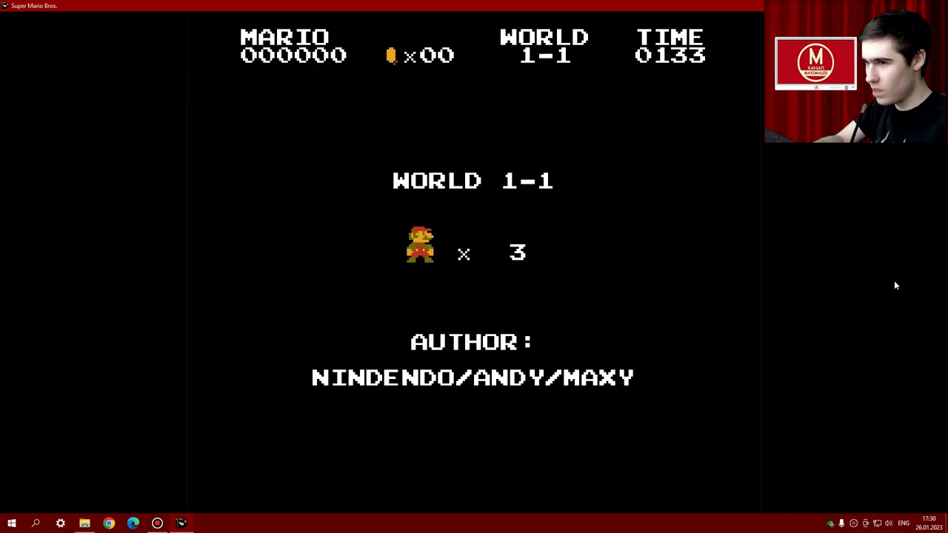
key("Right")
key("space")
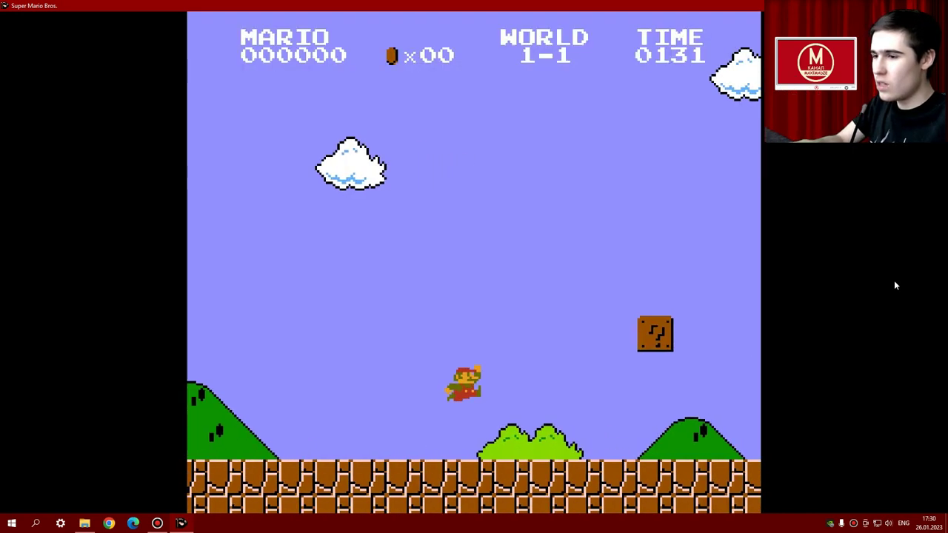
key("space")
key("Up")
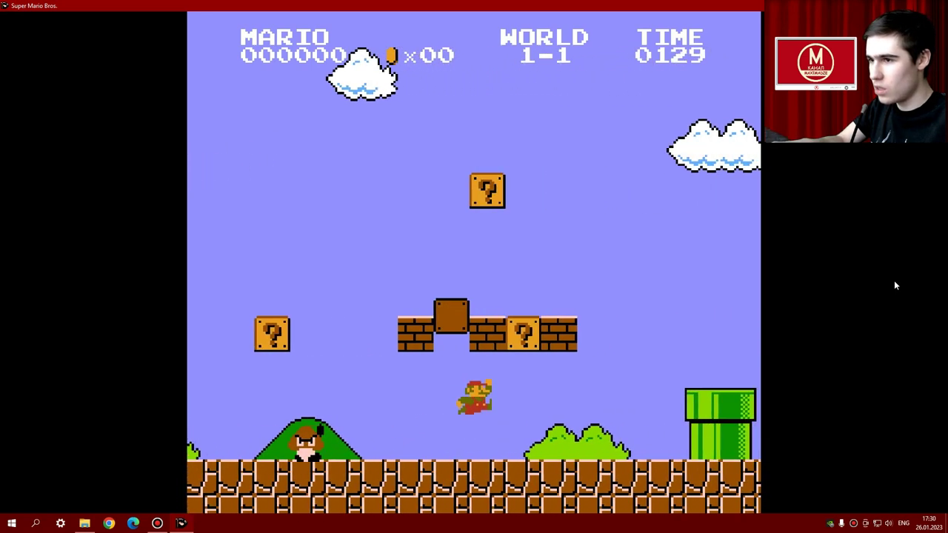
key("Up")
key("Right")
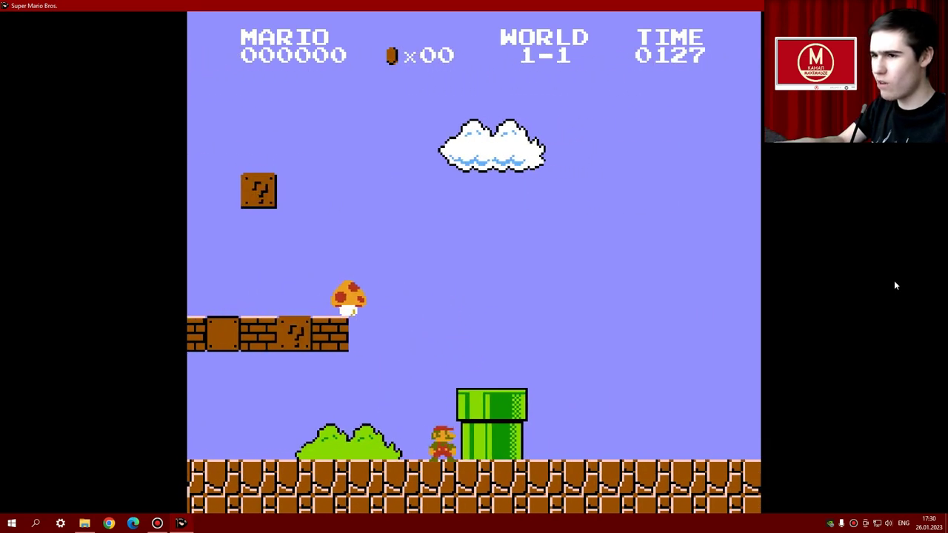
Collect the mushroom, jump Mario over the pipes and enter the bonus room through the tall pipe.
key("space")
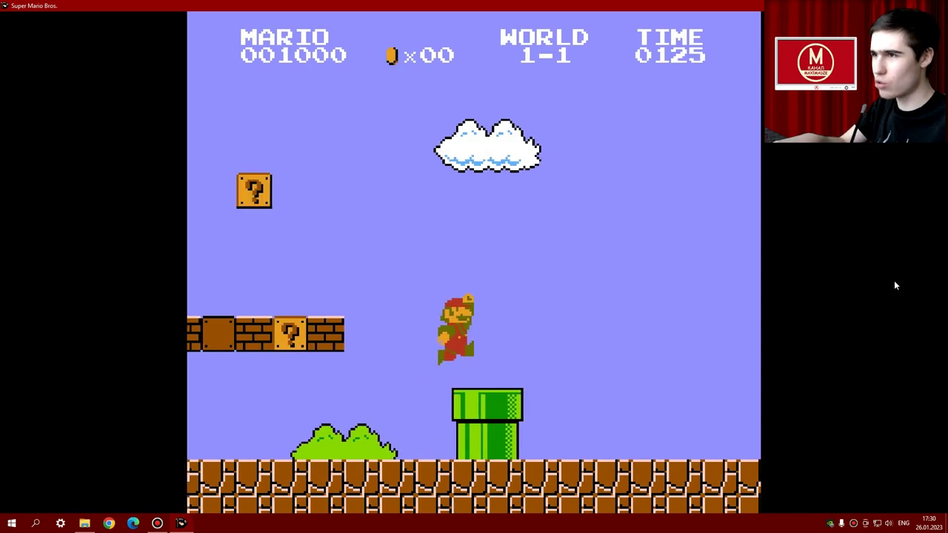
key("space")
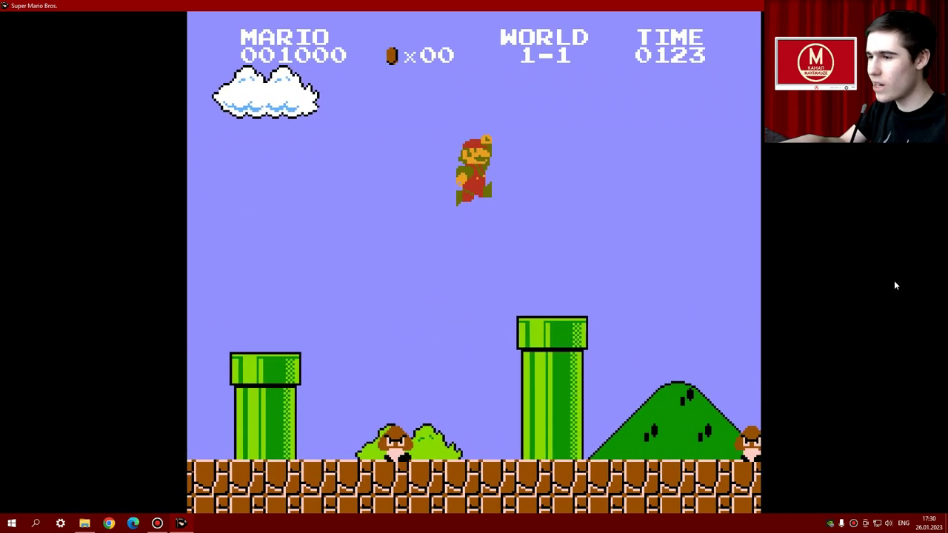
key("space")
key("Left")
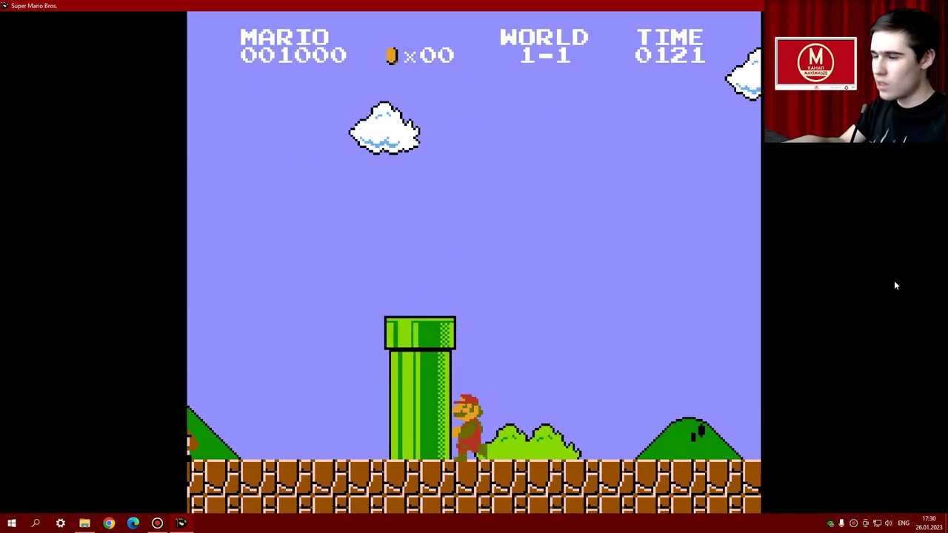
key("Up")
key("Left")
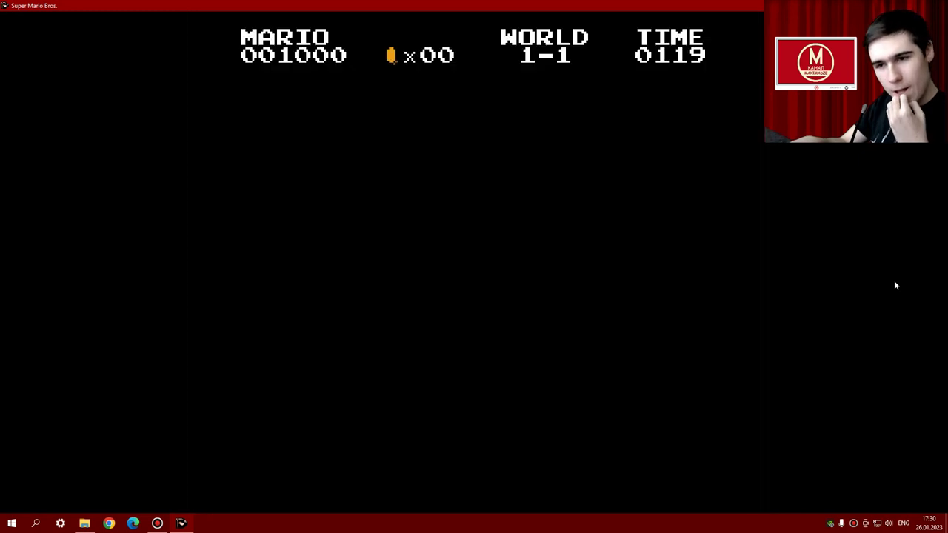
Collect all the coins in the underground bonus room and leave through the side pipe.
key("Right")
key("Up")
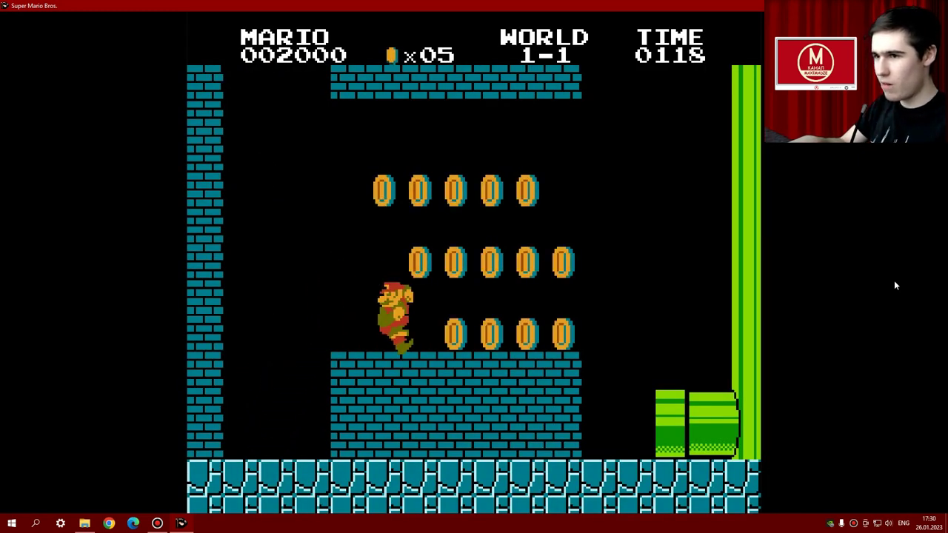
key("Up")
key("Left")
key("Right")
key("Up")
key("Right")
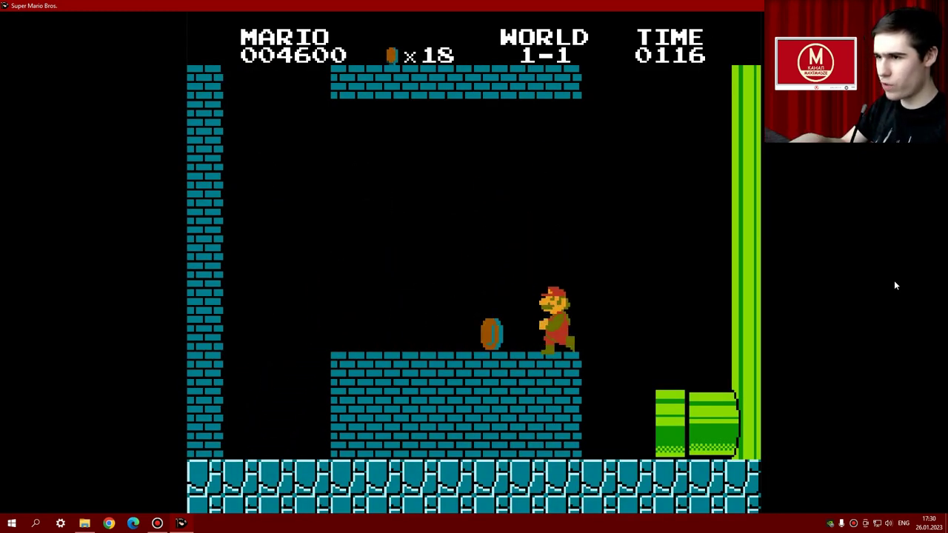
key("Left")
key("Up")
key("Right")
key("Right")
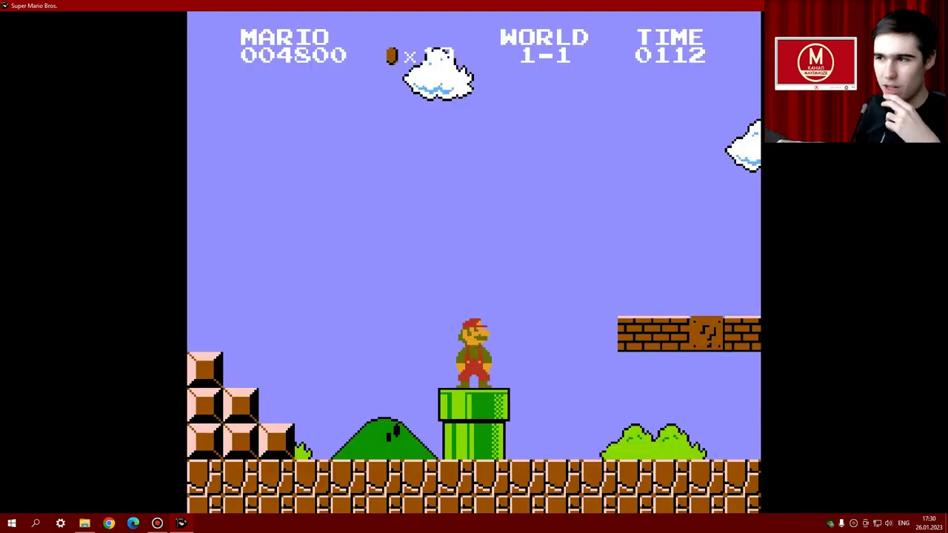
Close the Pre Alpha game and run Super Mario Bros from the Super_Mario_Bros_Game_&_Builder archive.
key("Escape")
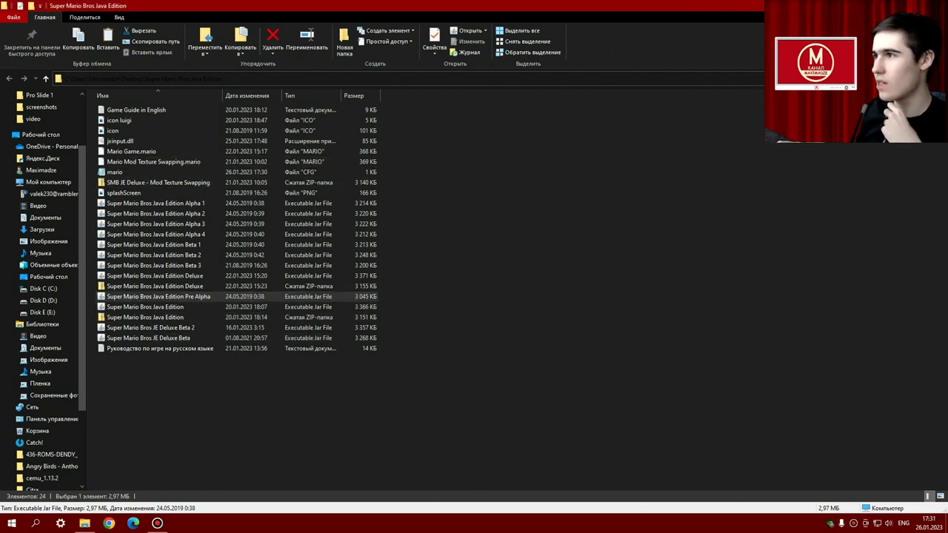
left_click(879, 5)
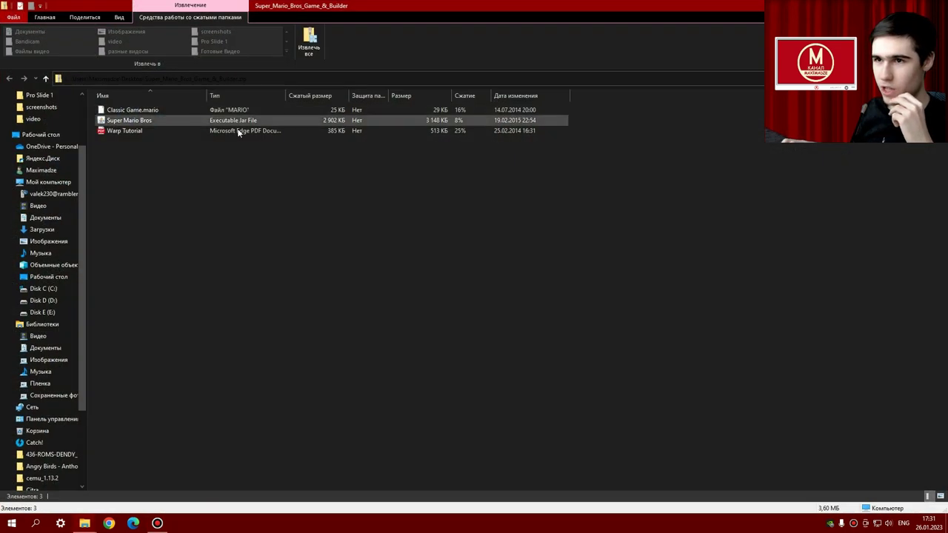
double_click(152, 121)
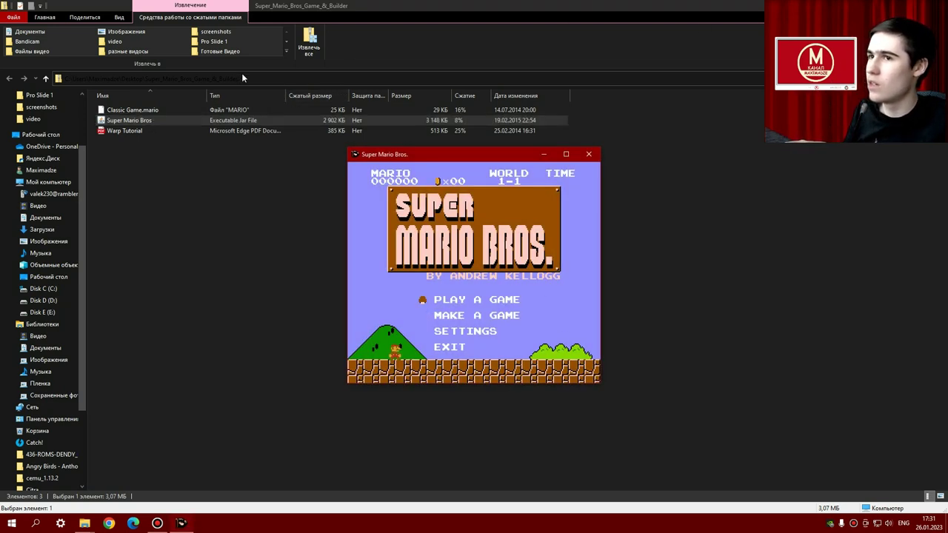
Copy Classic Game.mario from the archive to the desktop.
left_click(205, 110)
left_click_drag(210, 110, 580, 45)
left_click_drag(554, 205, 218, 116)
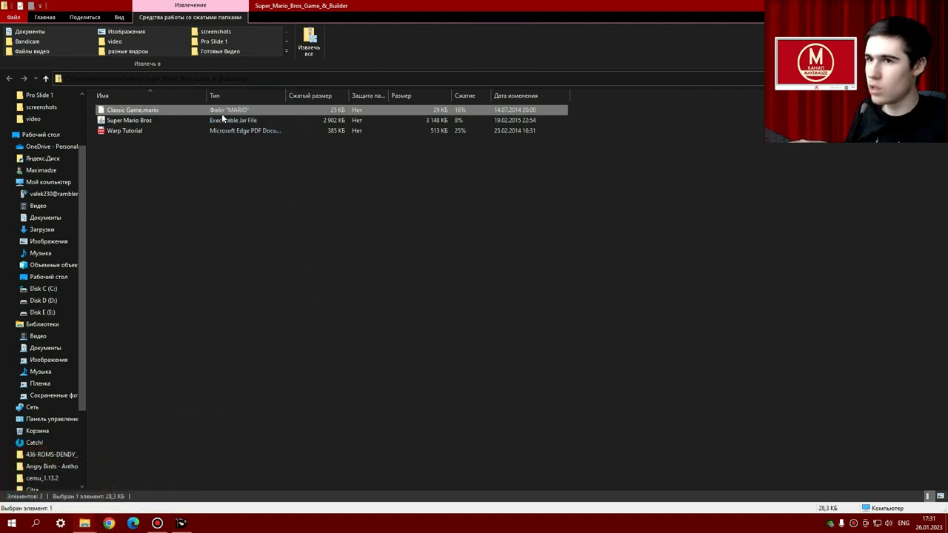
right_click(218, 114)
left_click(251, 146)
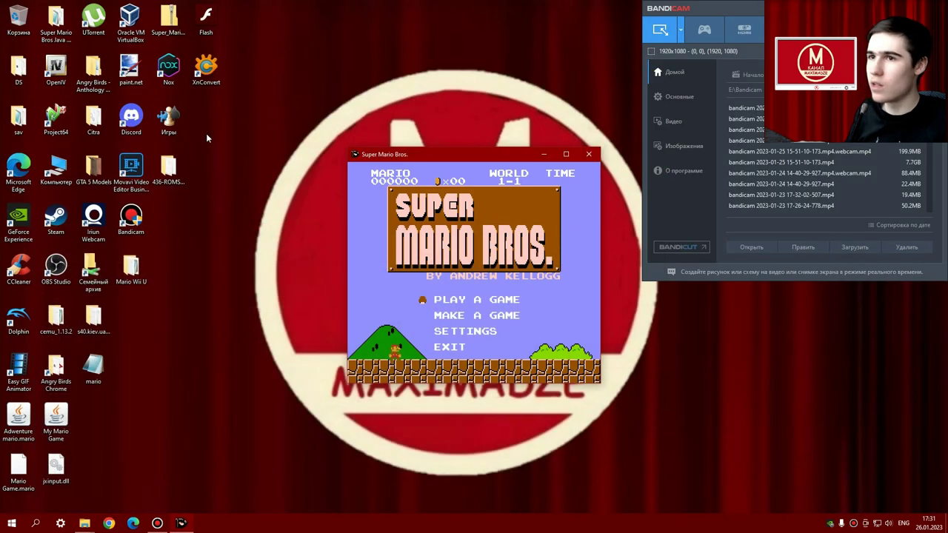
right_click(206, 134)
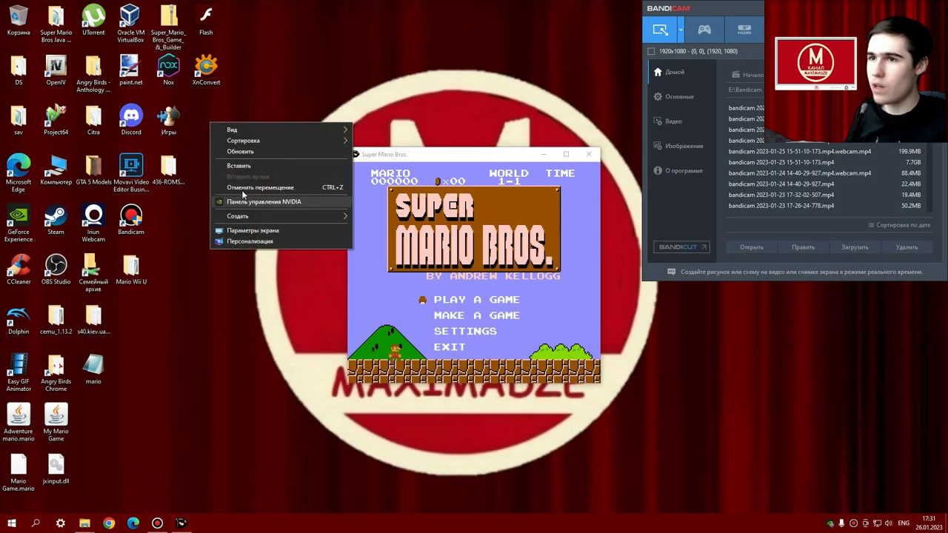
left_click(252, 166)
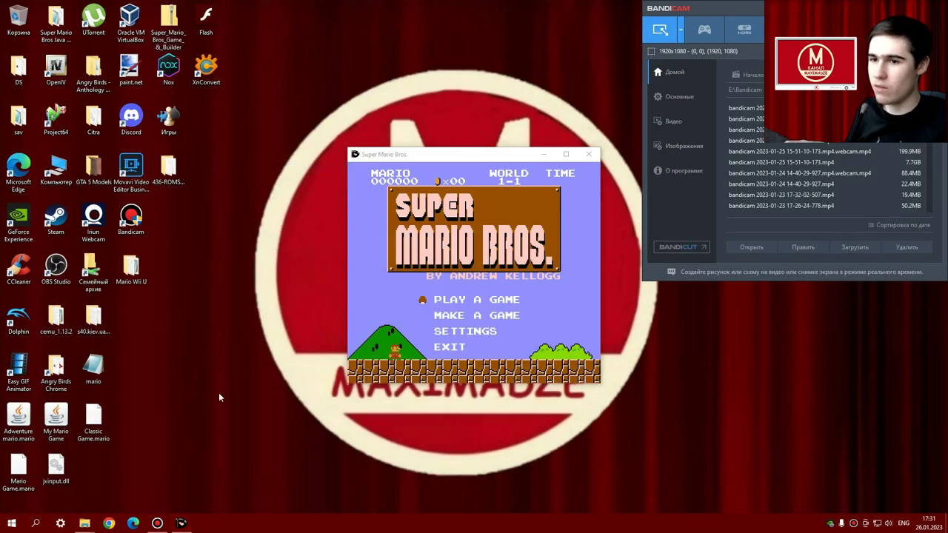
Open the game builder in a maximized window and load Classic Game.mario from the desktop.
left_click(475, 315)
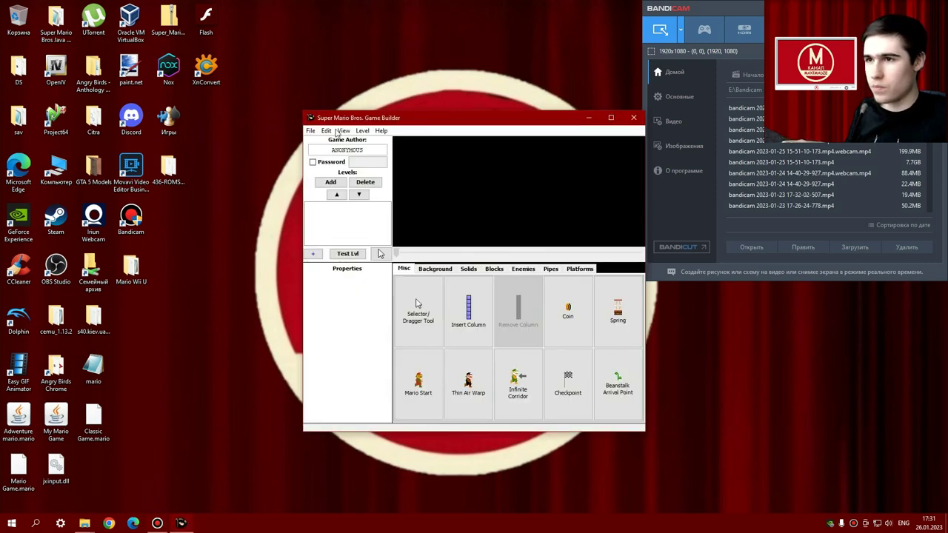
left_click(611, 117)
left_click(7, 16)
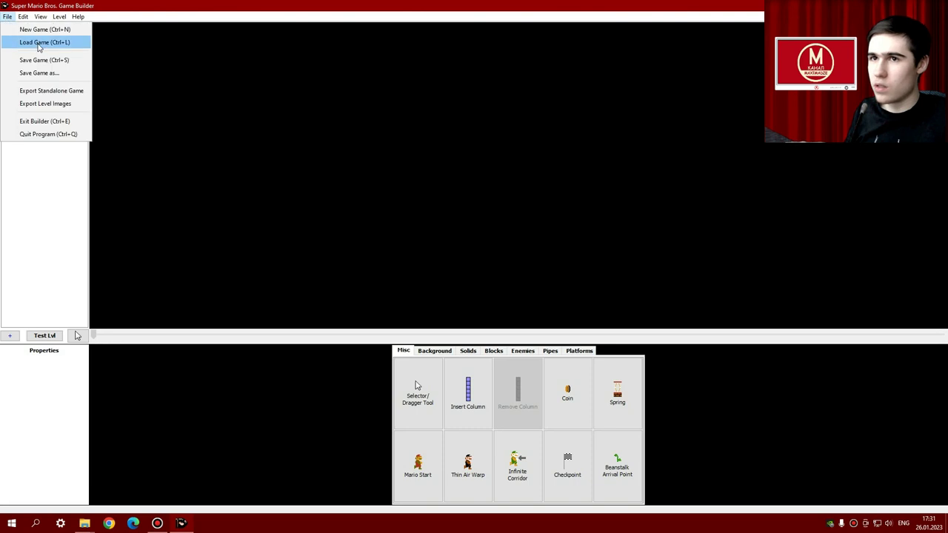
left_click(34, 43)
left_click(349, 232)
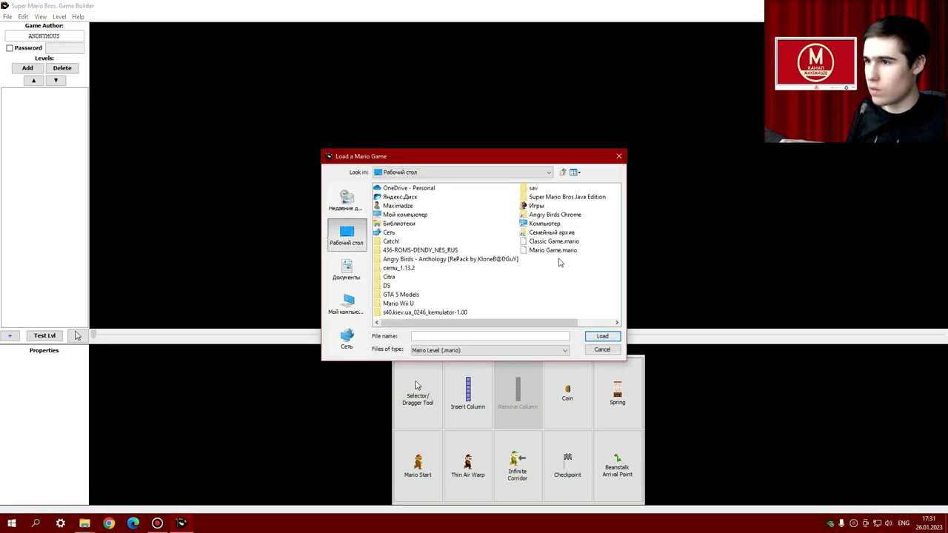
left_click(546, 243)
double_click(546, 242)
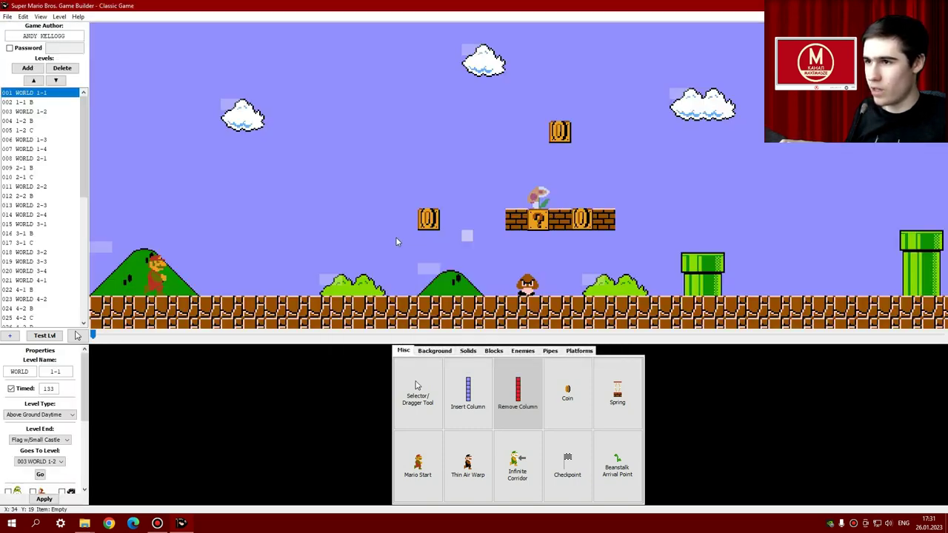
Look through the Classic Game level list, viewing WORLD 1-3, WORLD 1-4, WORLD 2-4 and 8-4 B.
left_click_drag(84, 195, 72, 319)
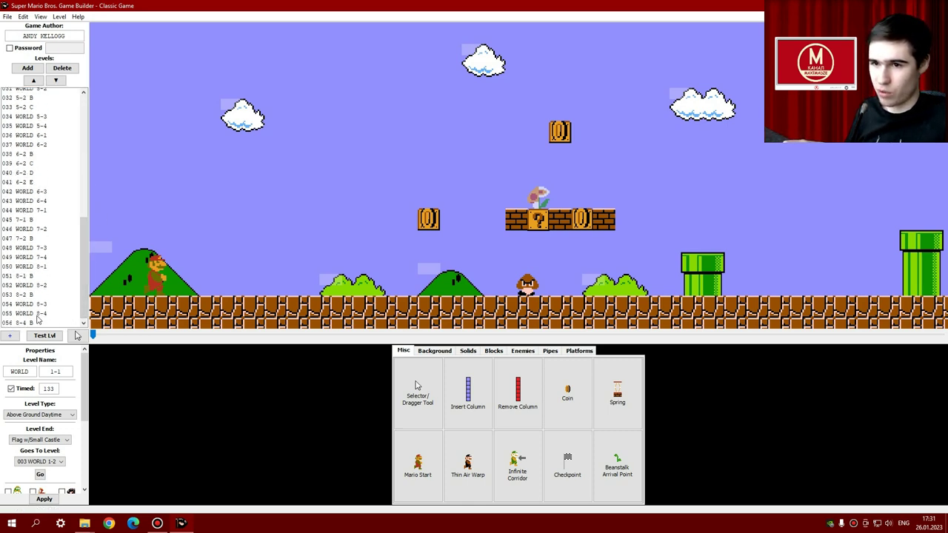
scroll(15, 315, "up", 10)
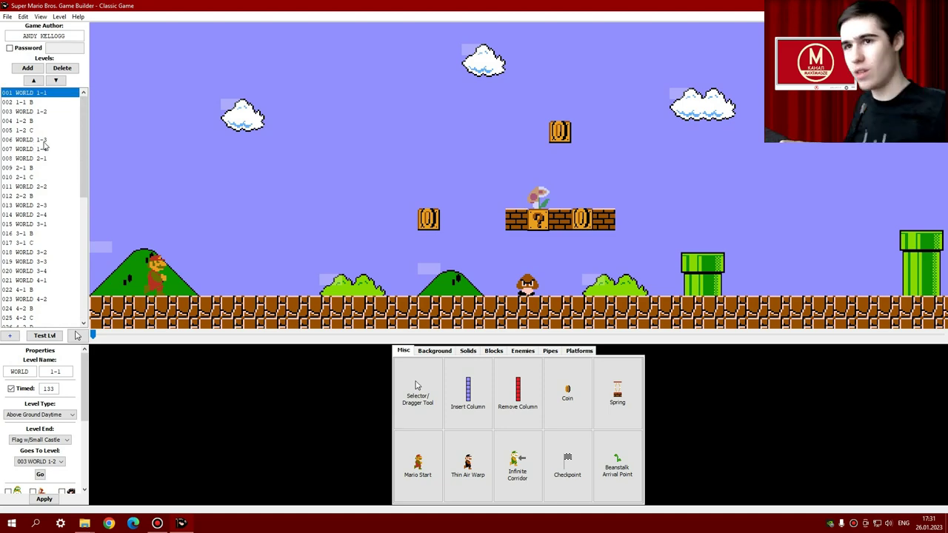
left_click(41, 141)
left_click(43, 150)
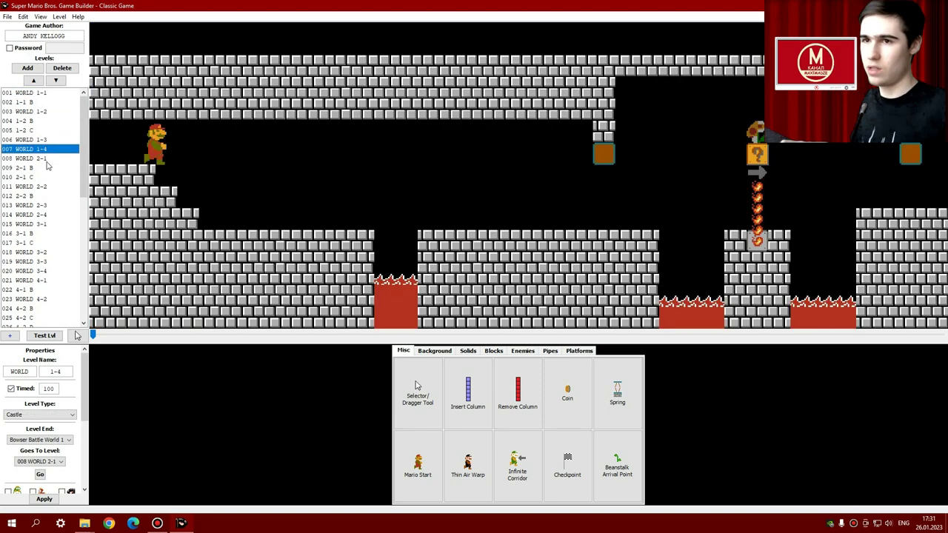
left_click(47, 214)
scroll(80, 224, "down", 3)
left_click_drag(80, 225, 84, 289)
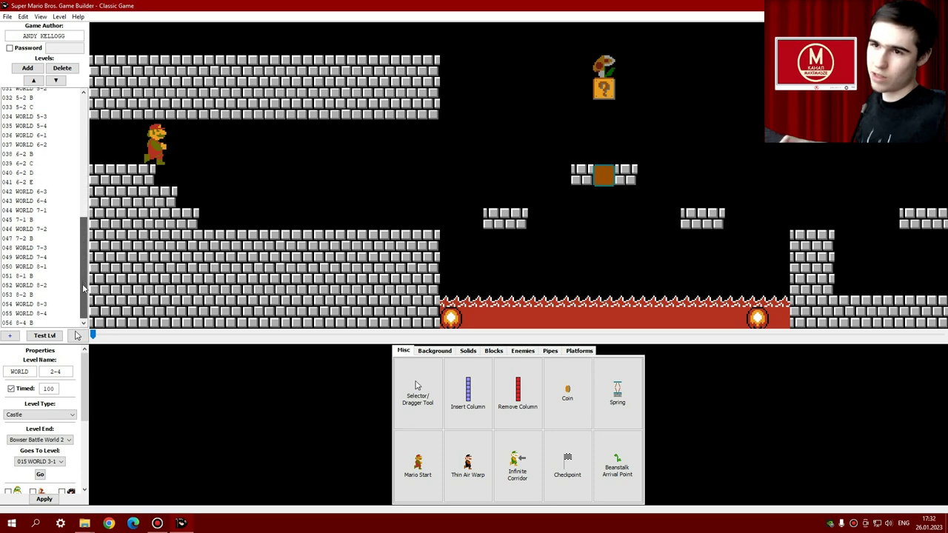
left_click(33, 323)
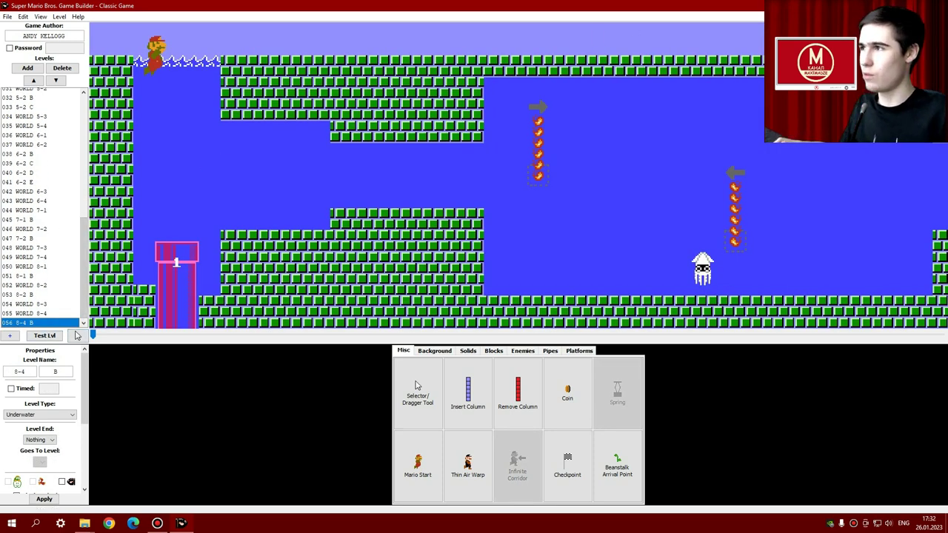
Close the game builder and the archive window, and return to the Super Mario Bros Java Edition folder.
left_click(934, 6)
left_click(471, 339)
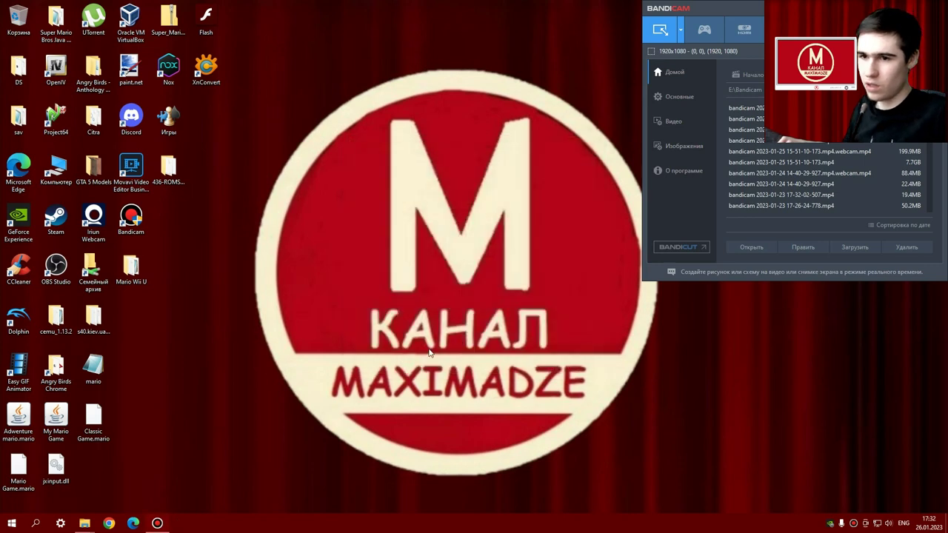
mouse_move(85, 525)
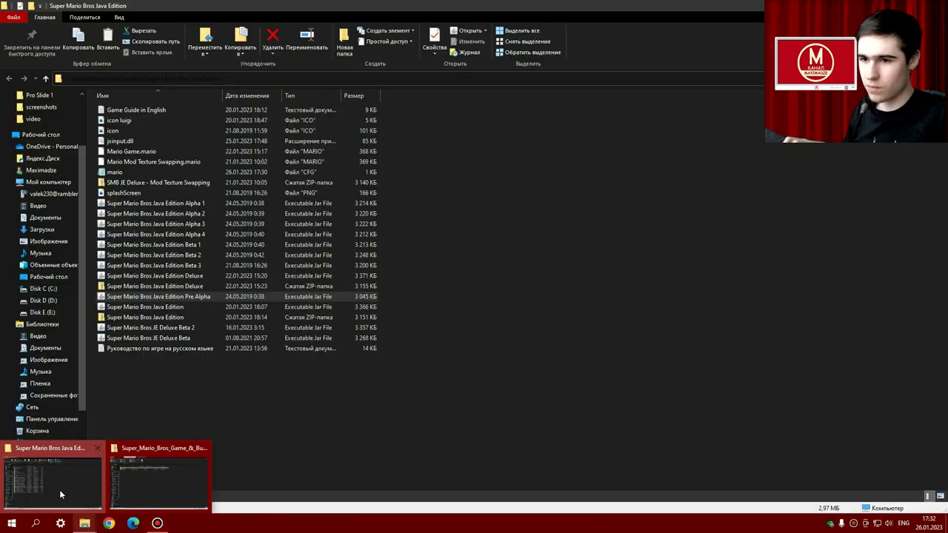
left_click(59, 489)
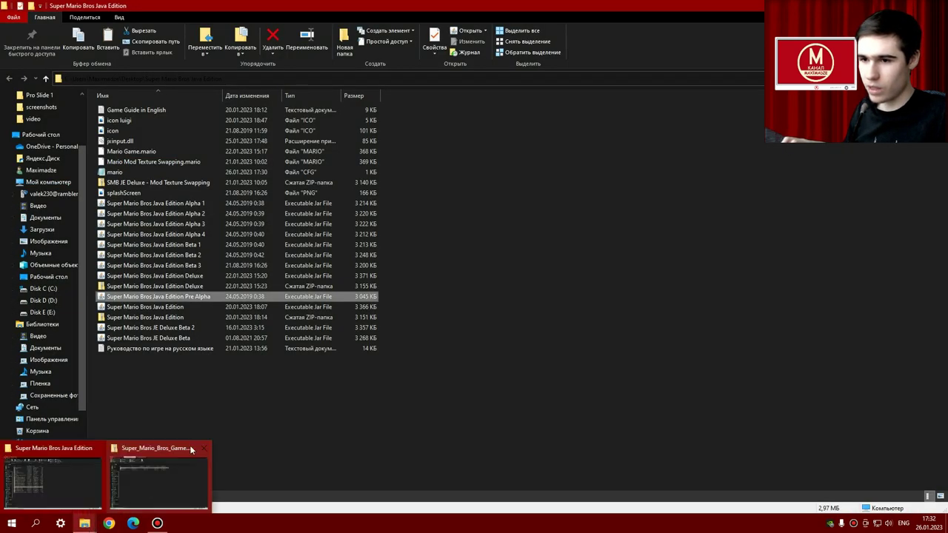
left_click(205, 448)
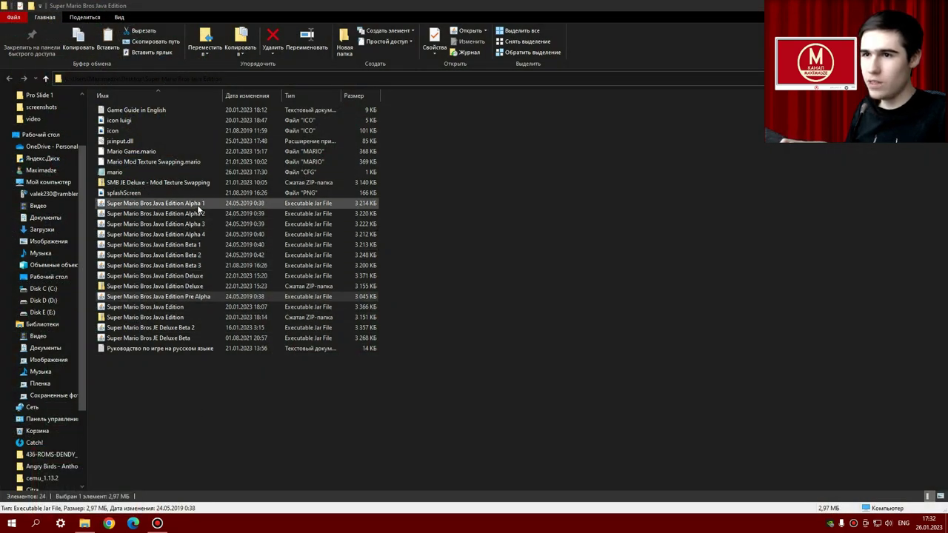
Run Super Mario Bros Java Edition Alpha 1, start a Luigi game, view its pause menu and resume playing.
double_click(199, 211)
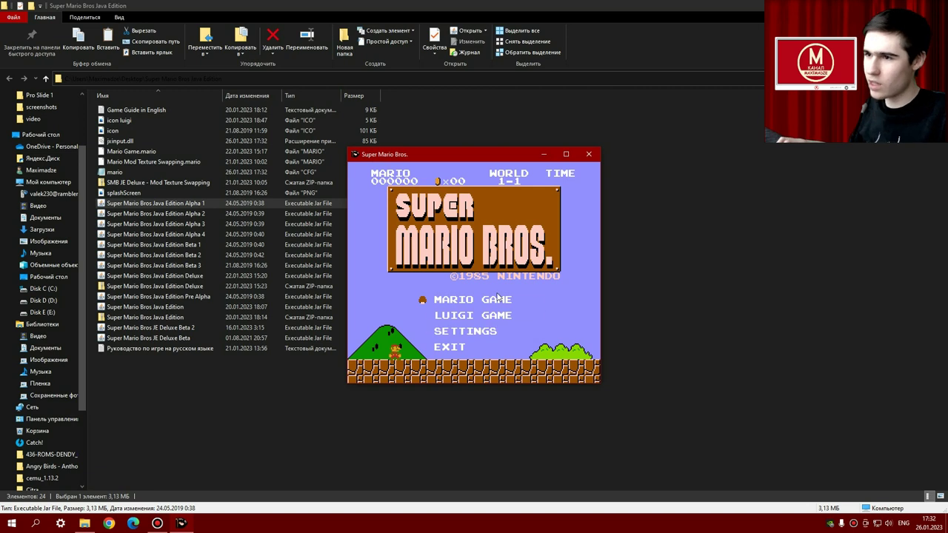
left_click(487, 314)
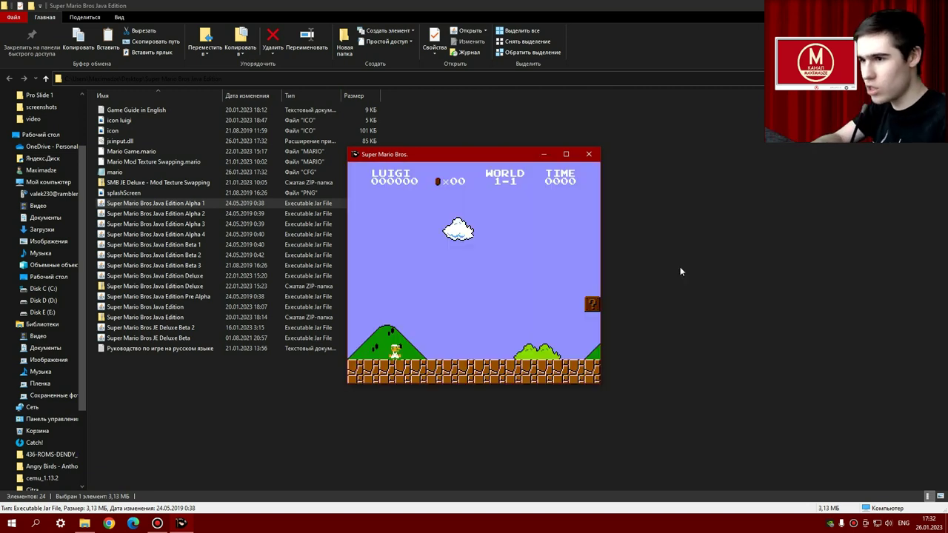
key("Escape")
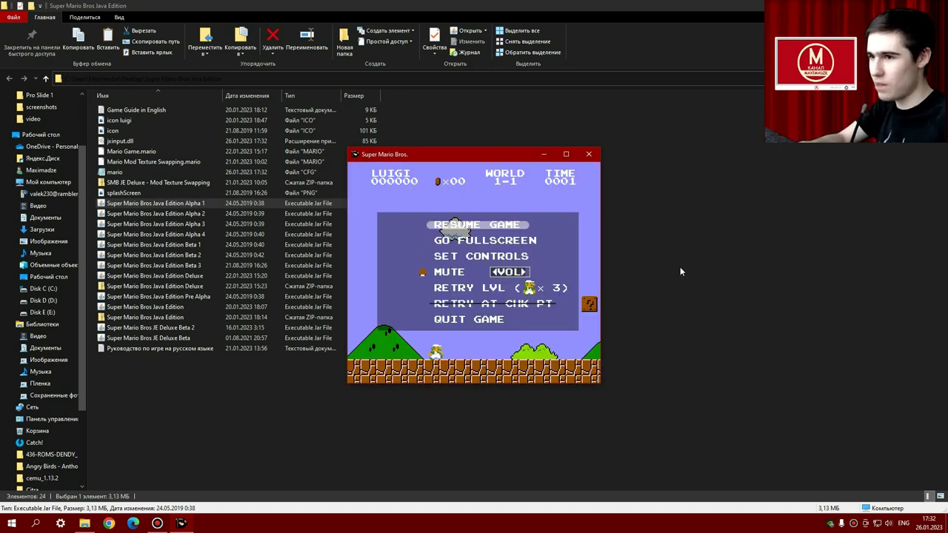
key("Escape")
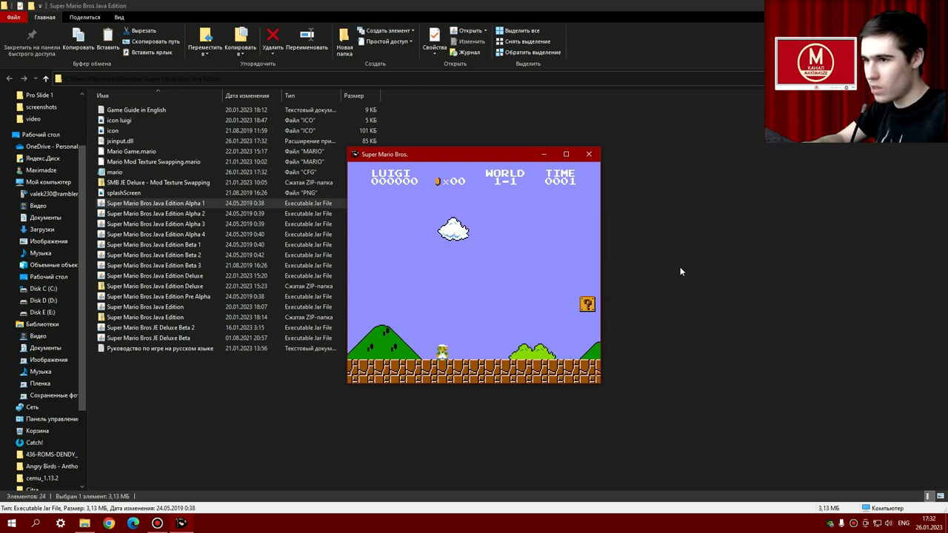
Play World 1-1 as Luigi past the first question blocks, take the mushroom on the bricks, and close the game.
key("Right")
key("space")
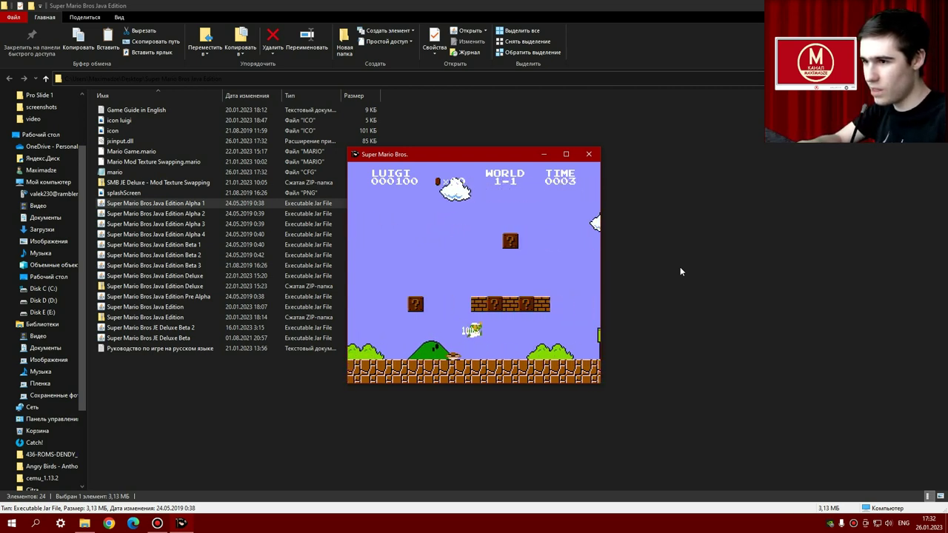
key("Left")
key("space")
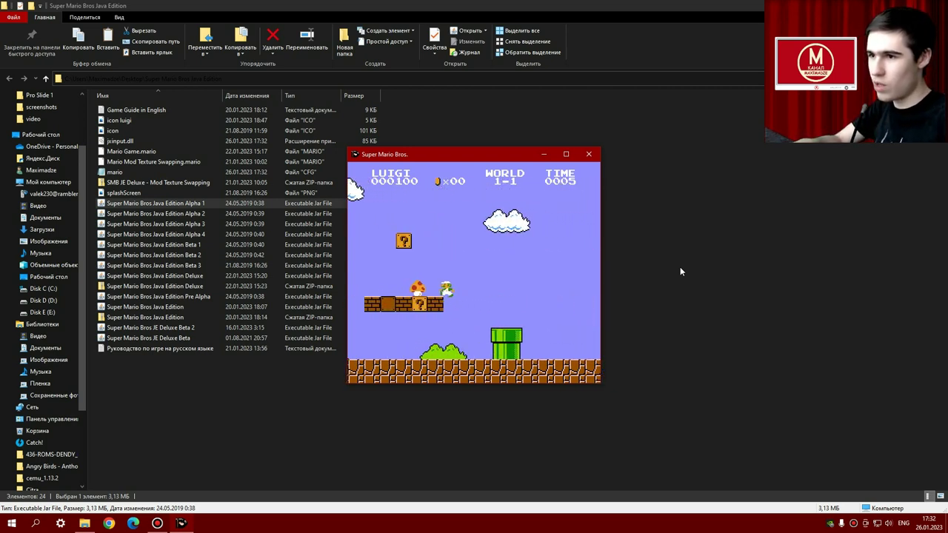
key("space")
key("Right")
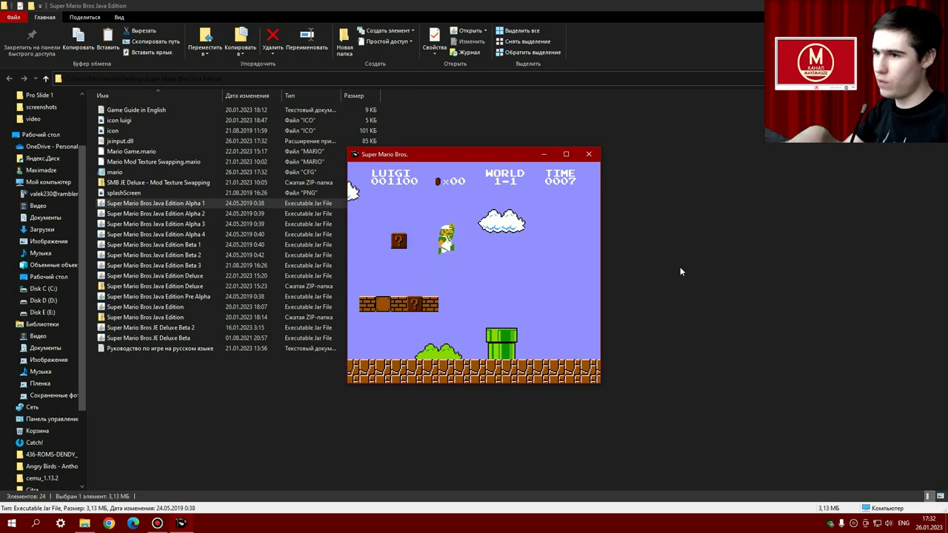
left_click(589, 154)
Run Super Mario Bros Java Edition Alpha 2, view its title menu and close it.
double_click(317, 215)
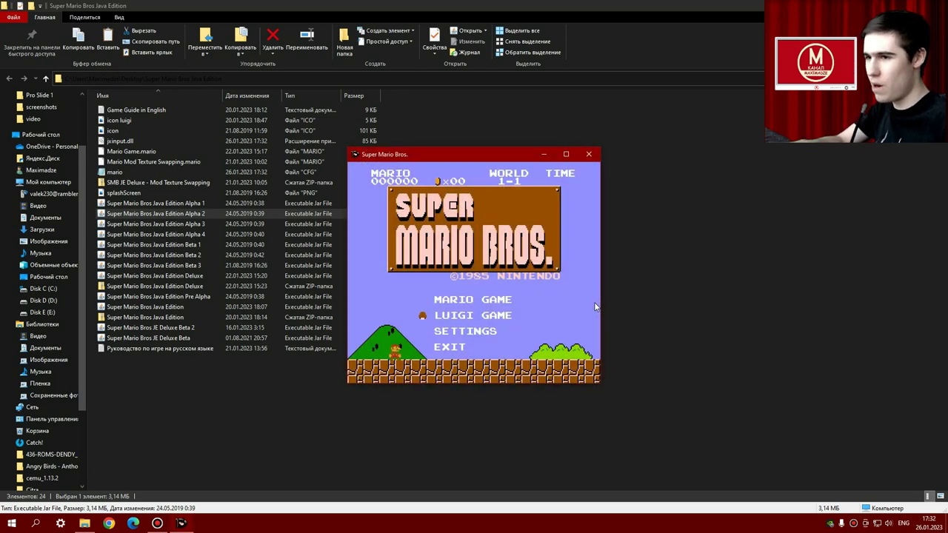
left_click(590, 153)
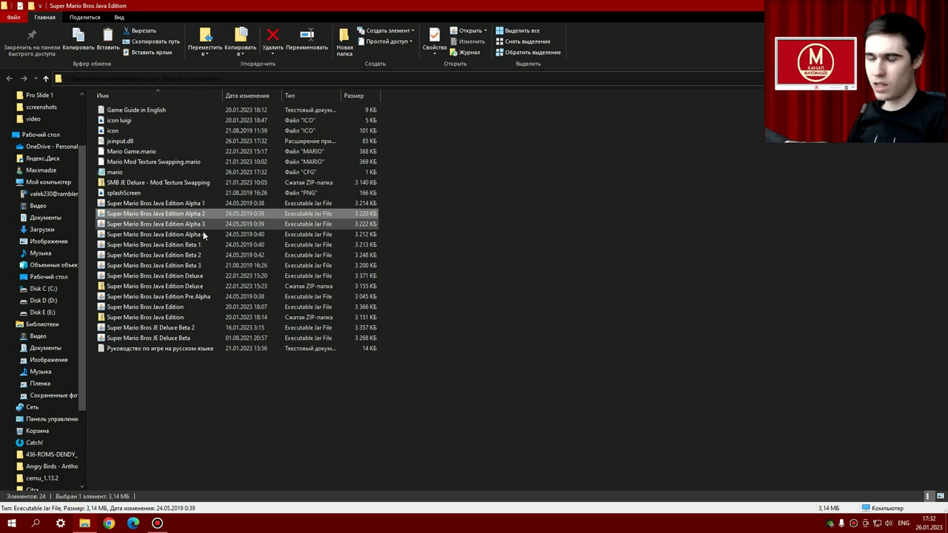
Run Super Mario Bros Java Edition Alpha 4, start a Luigi game and maximize the game window.
left_click(209, 234)
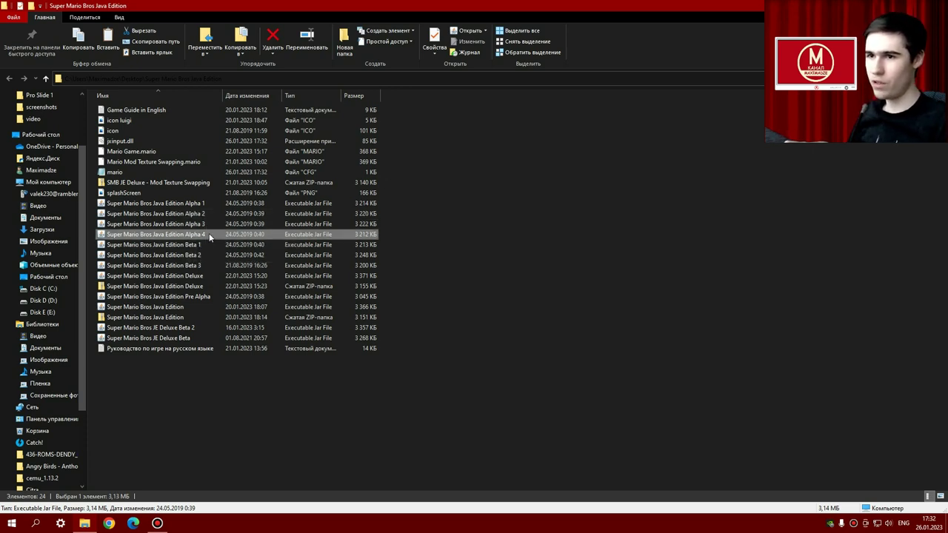
double_click(209, 235)
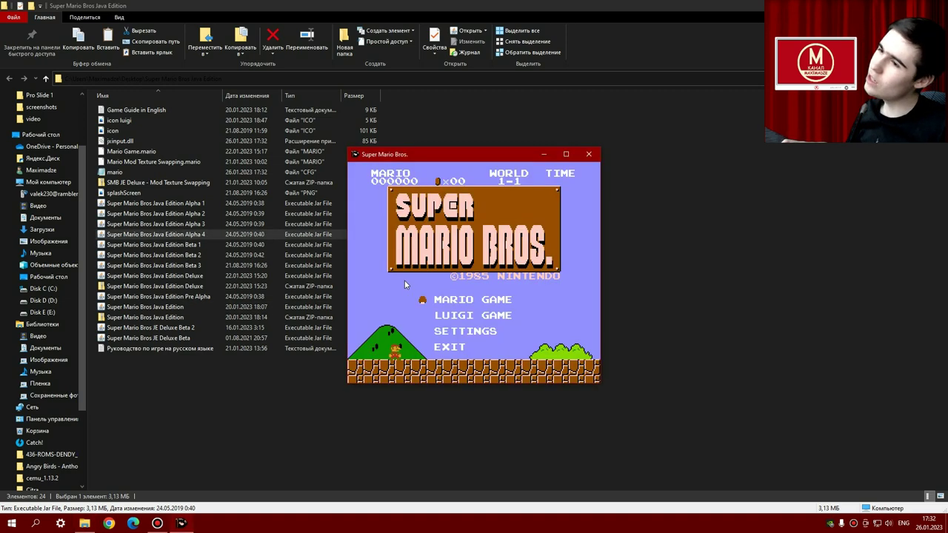
left_click(450, 330)
left_click(450, 300)
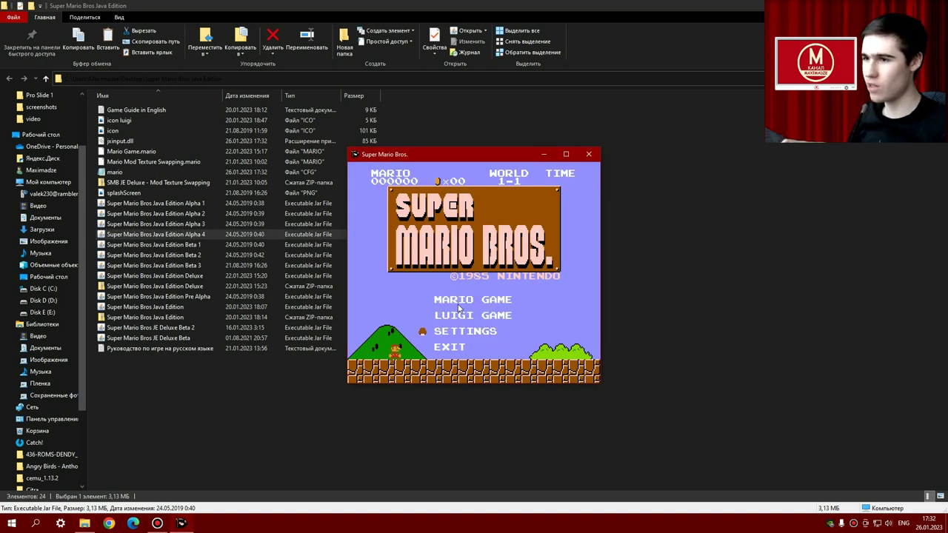
left_click(494, 295)
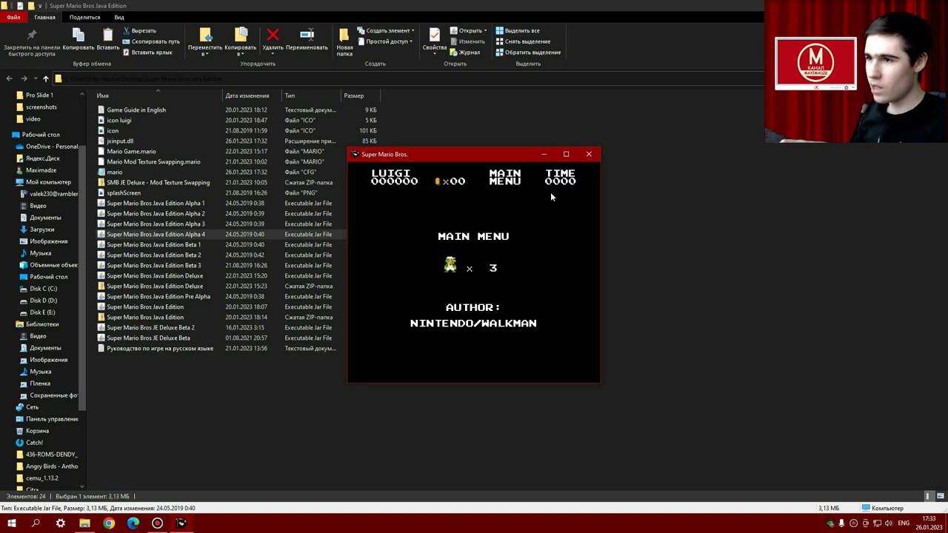
left_click(566, 154)
Move Luigi across the Select World room to examine pipes 1, 2, 3 and Coming Soon.
key("Right")
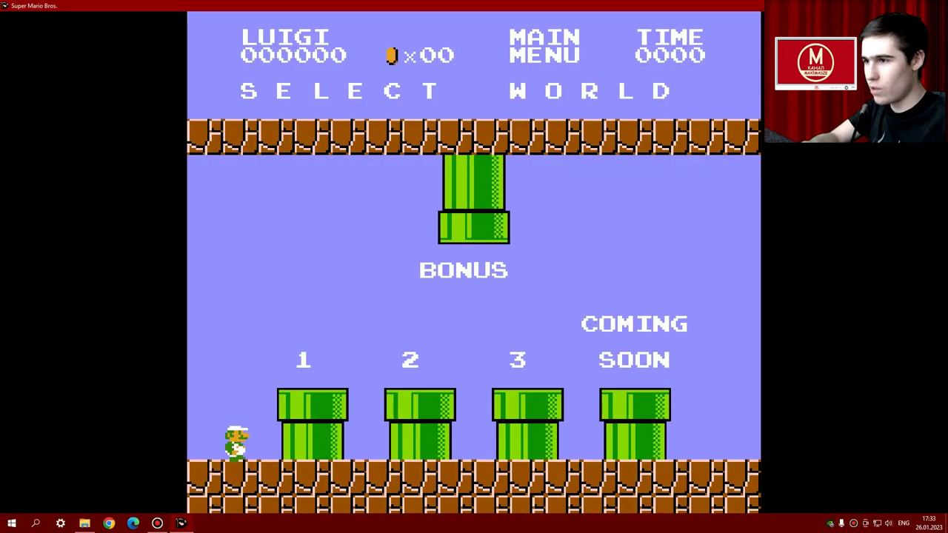
key("space")
key("space")
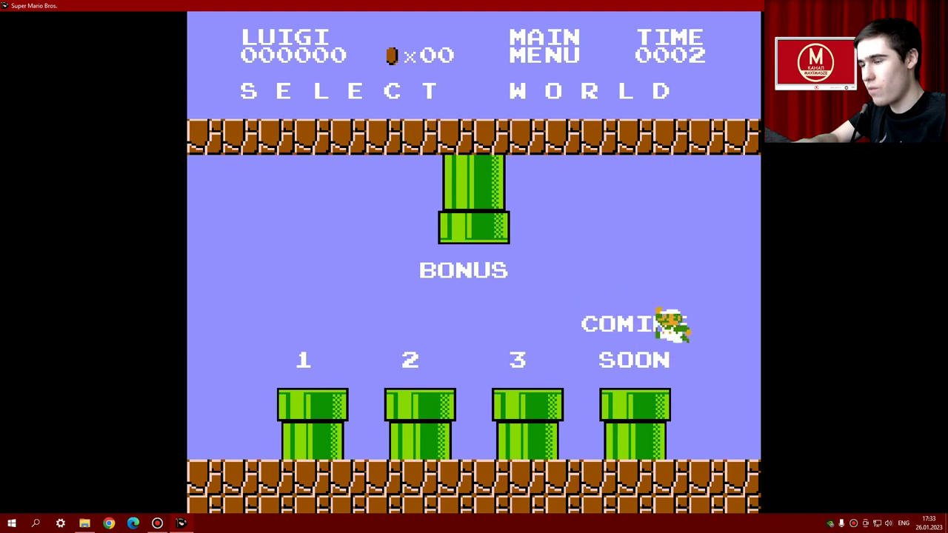
key("space")
key("Left")
key("space")
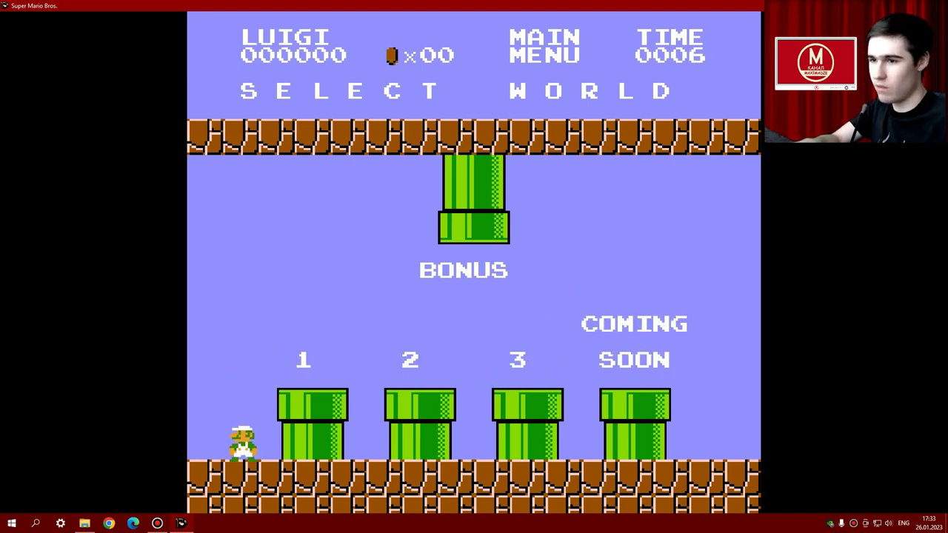
key("Right")
key("space")
key("space")
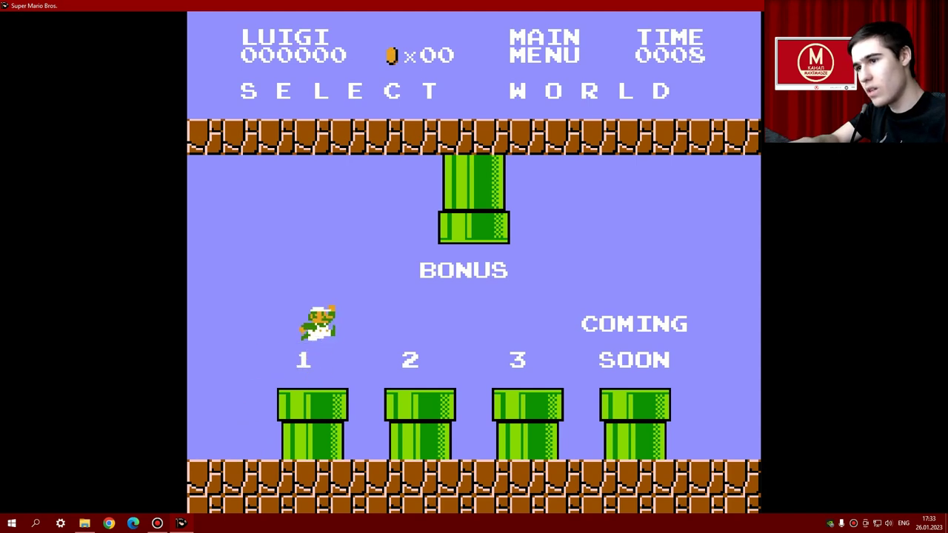
key("space")
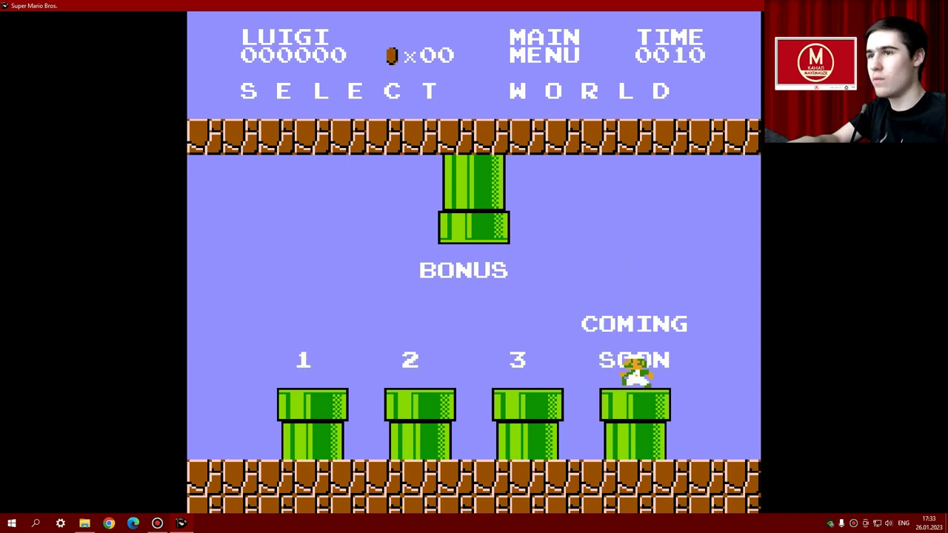
key("Left")
key("space")
key("Right")
key("space")
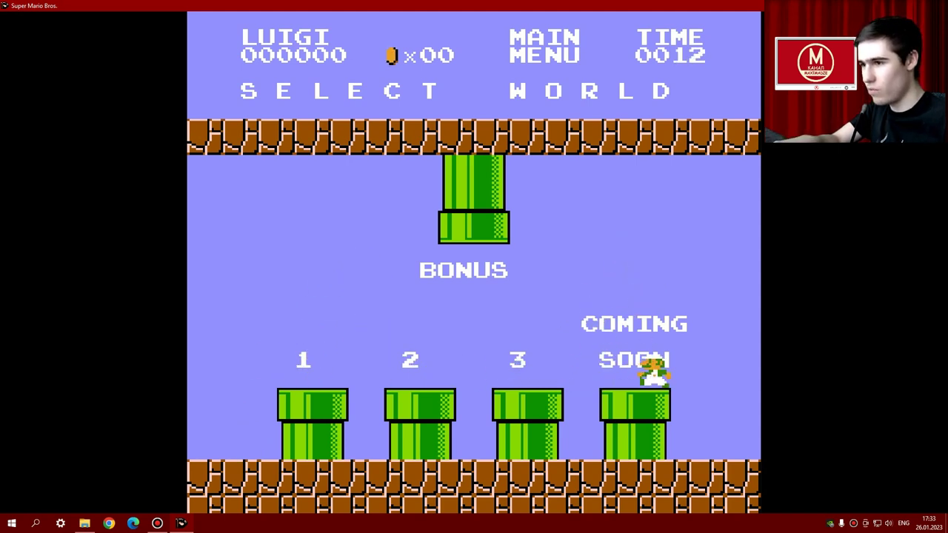
key("Left")
key("space")
key("Left")
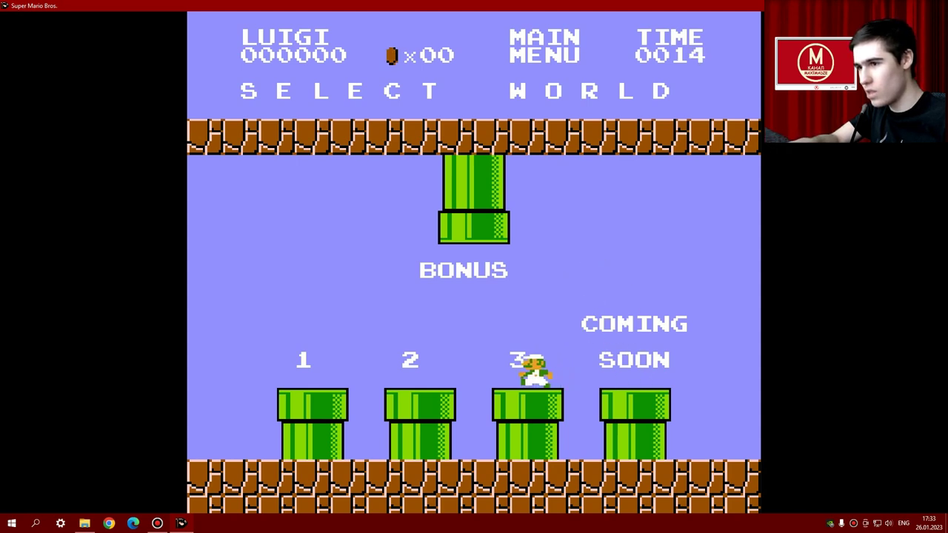
key("Right")
key("space")
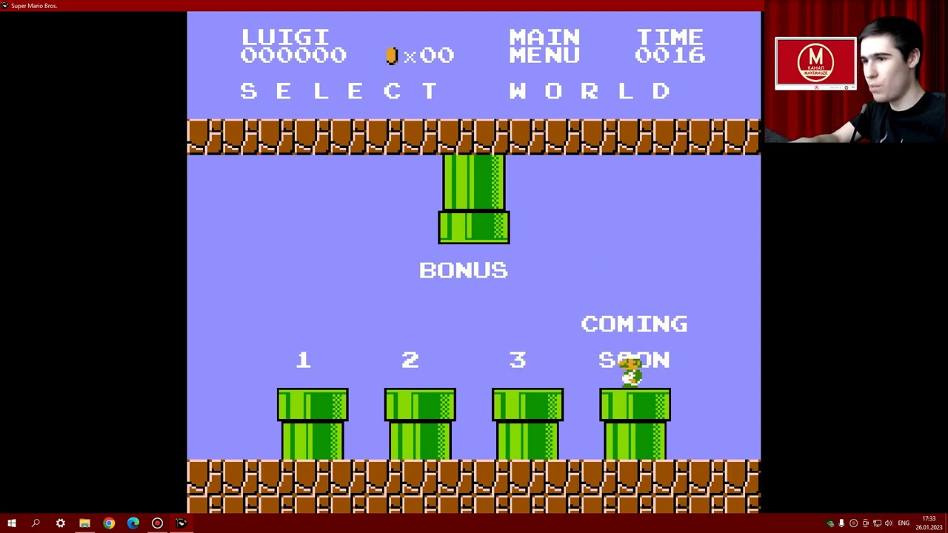
Enter the Bonus pipe from the Select World room, view the bonus room and return through the Back pipe.
key("Left")
key("space")
key("space")
key("Up")
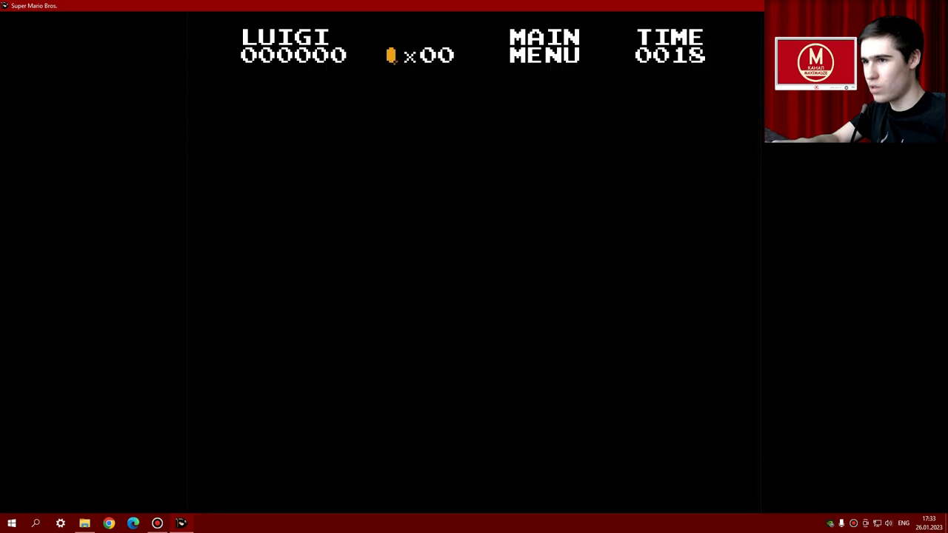
key("Down")
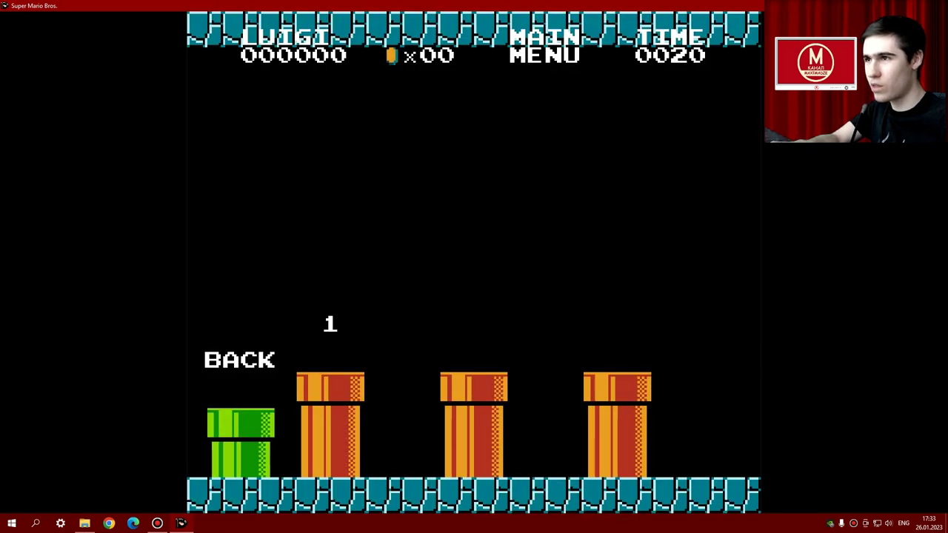
Enter the World 2 pipe, view its level pipes 2-1 to 2-8 and quit the game.
key("Right")
key("space")
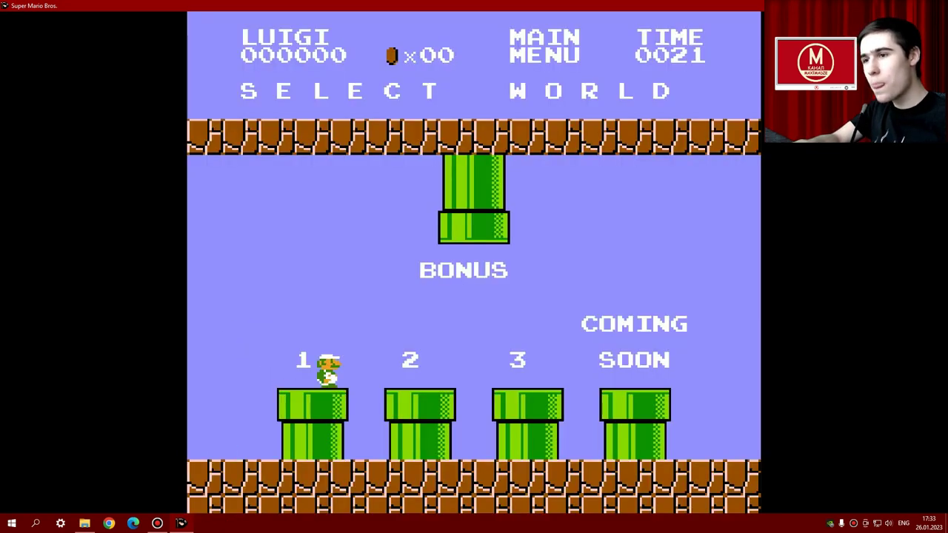
key("space")
key("space")
key("Left")
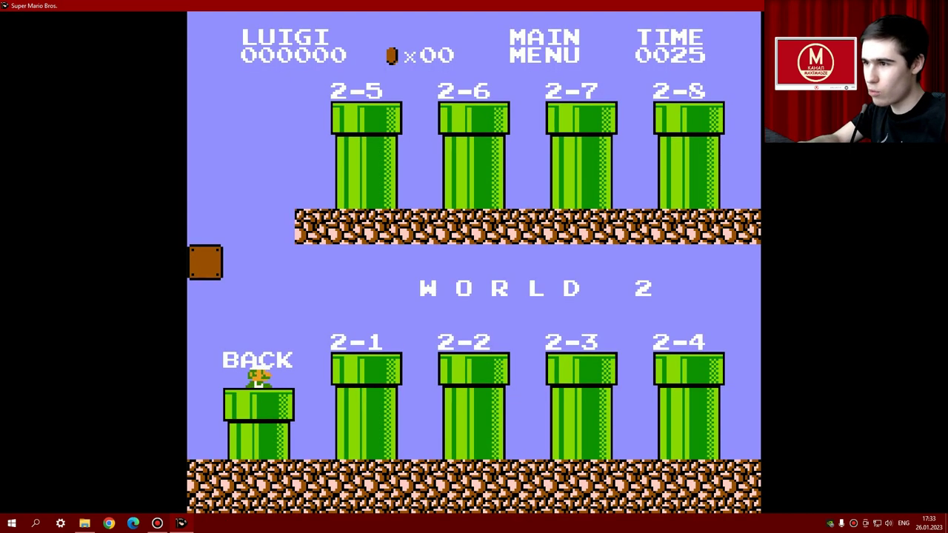
key("Escape")
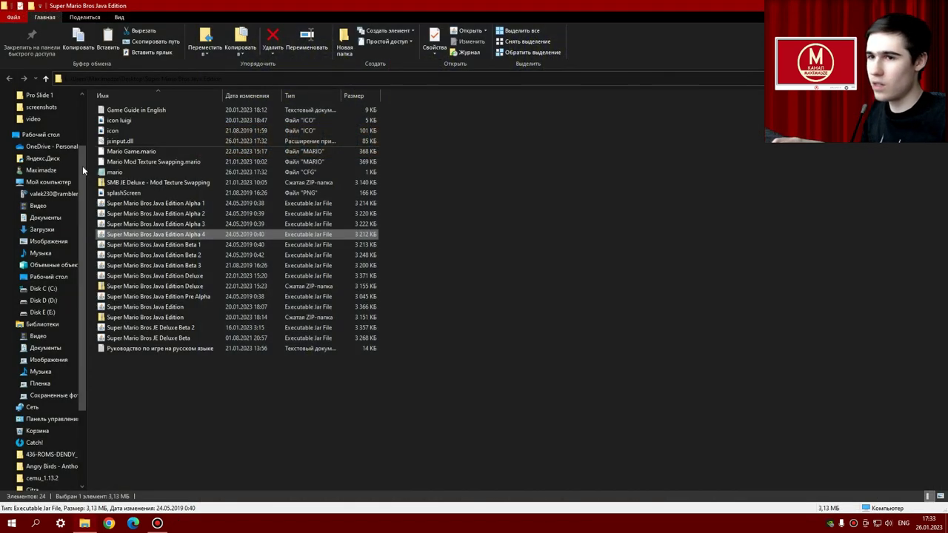
Run Super Mario Bros Java Edition Beta 1, look at its settings menu and start a Luigi game.
double_click(178, 245)
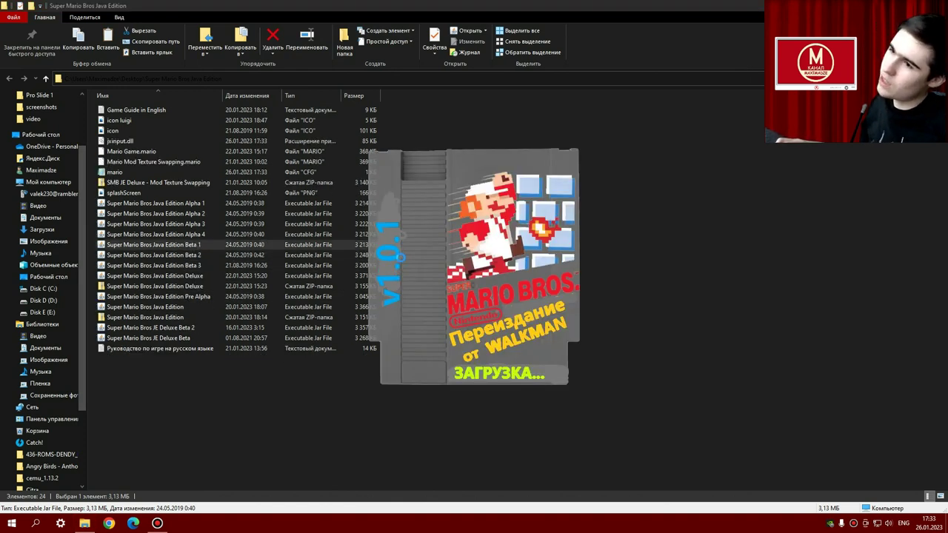
left_click(485, 334)
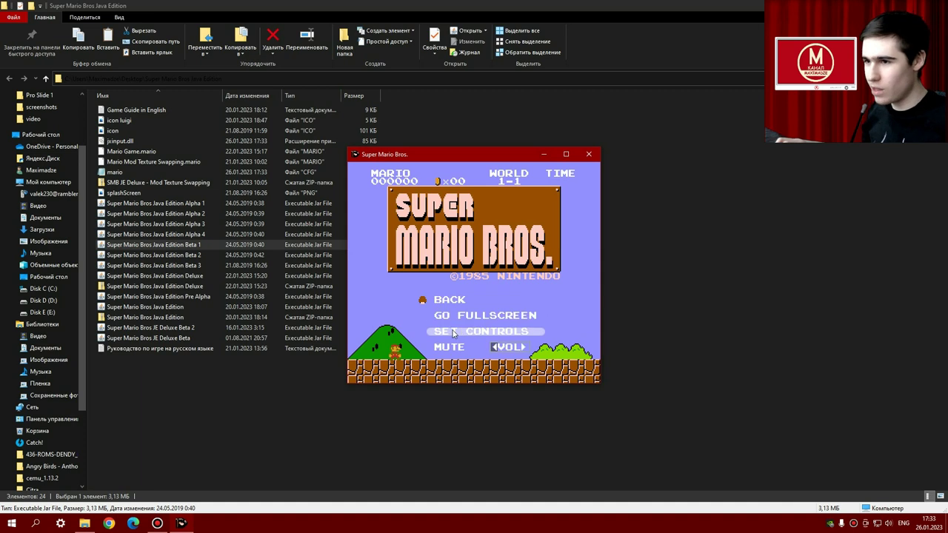
left_click(460, 302)
key("Up")
key("Return")
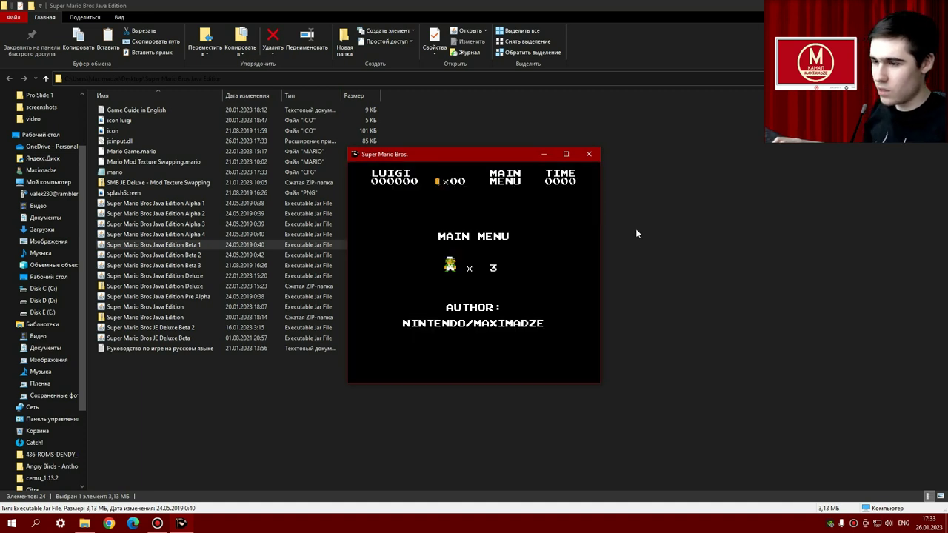
Enter the World 4 pipe in the Select World room, view its level pipes and close the game.
key("Right")
key("space")
key("space")
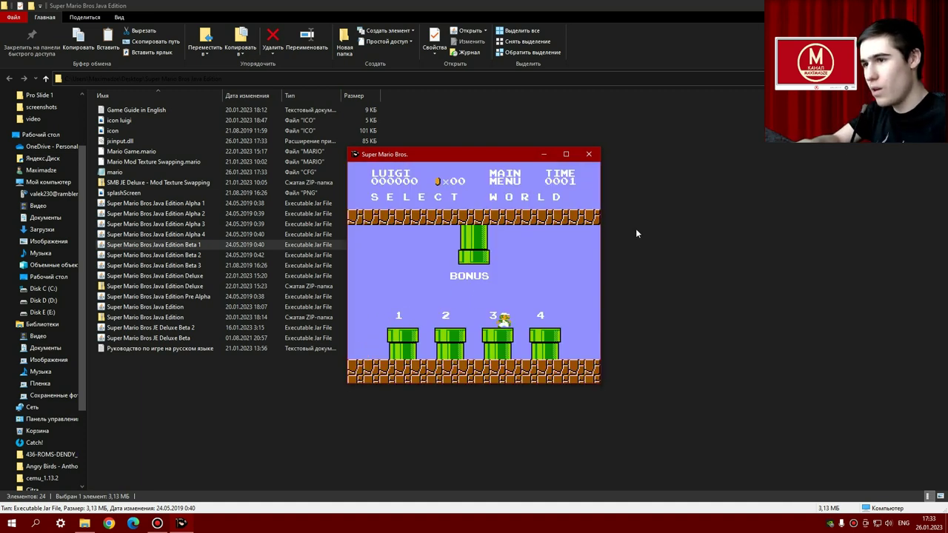
key("Left")
key("Down")
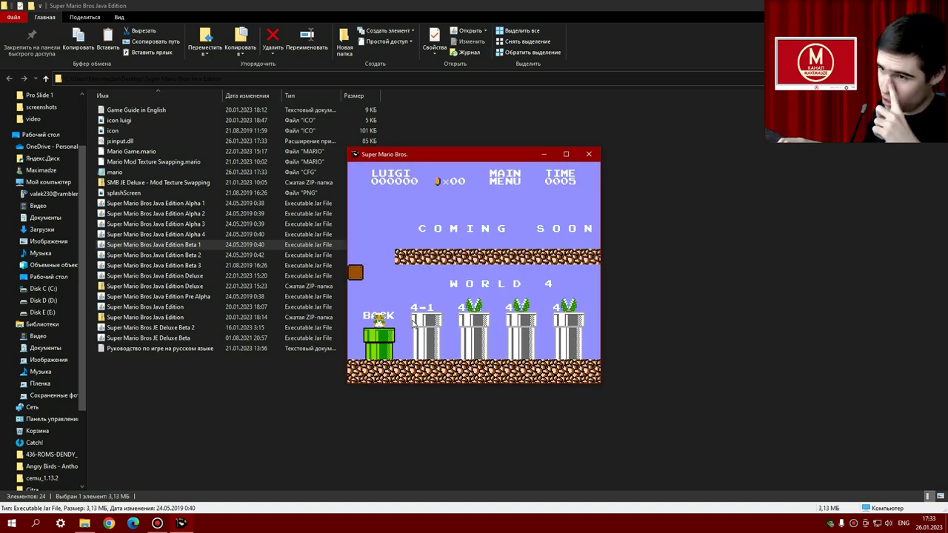
left_click(591, 155)
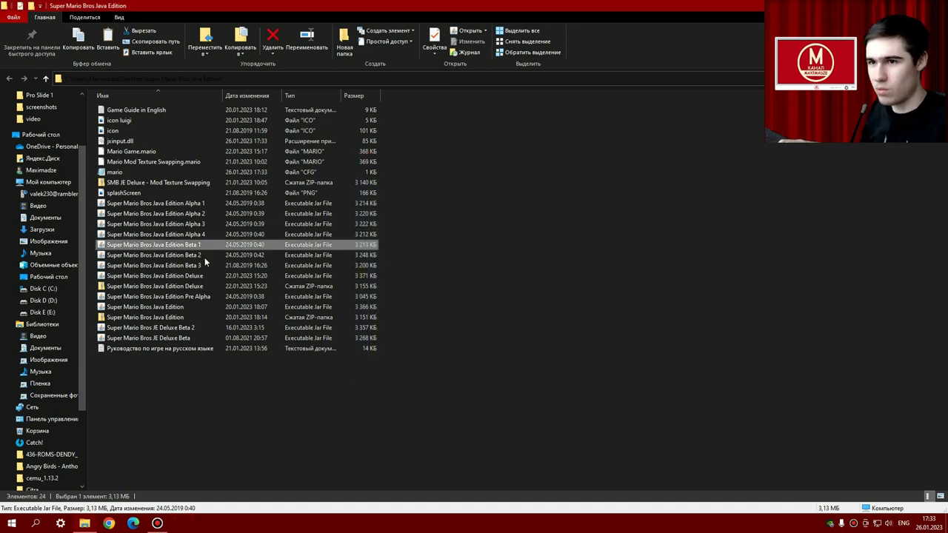
Run Super Mario Bros Java Edition Beta 2, start a Luigi game and look over the Standart Mode and Freeplay Mode pipes.
double_click(192, 255)
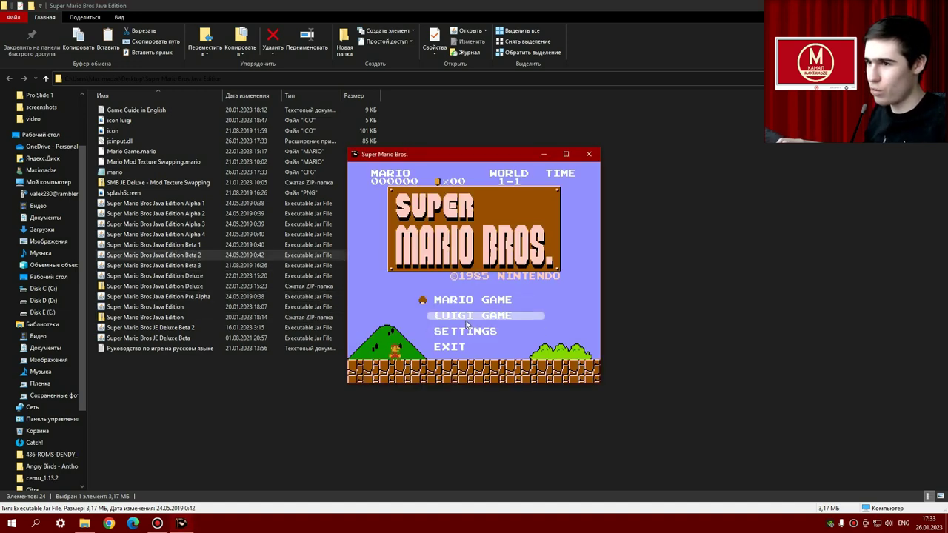
left_click(468, 318)
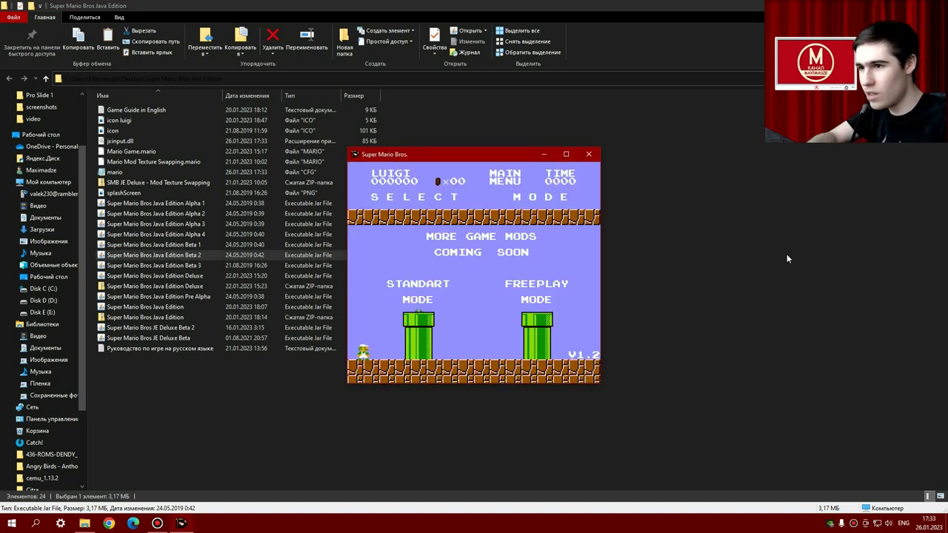
key("Right")
key("space")
key("space")
key("space")
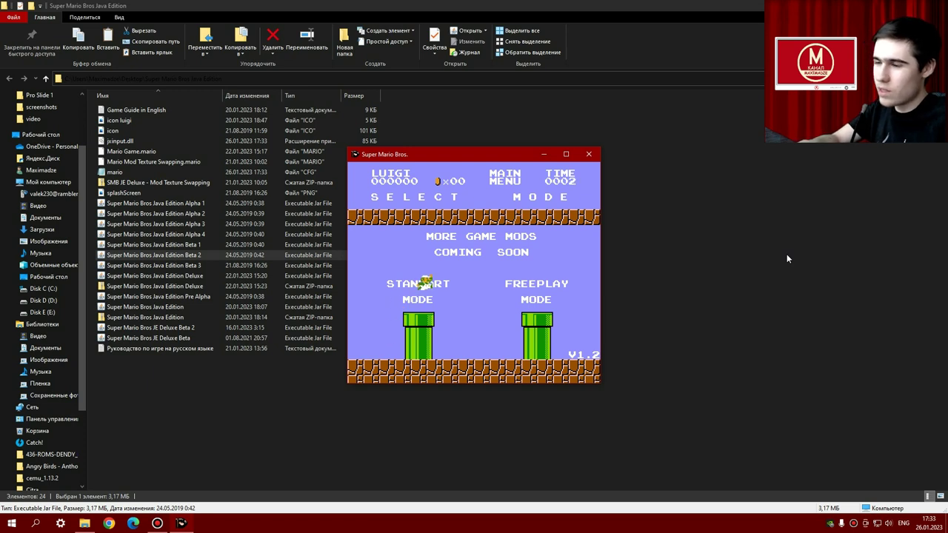
key("Up")
key("Left")
key("space")
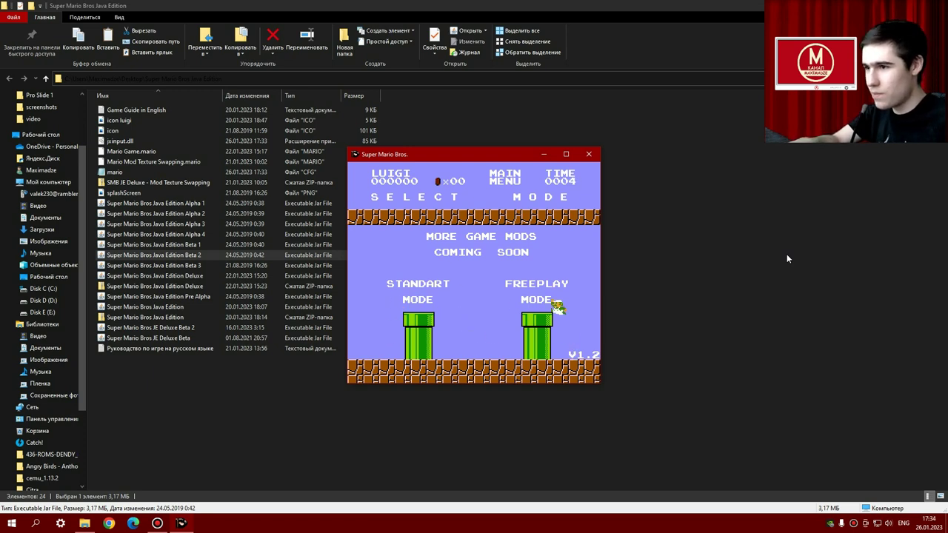
key("Left")
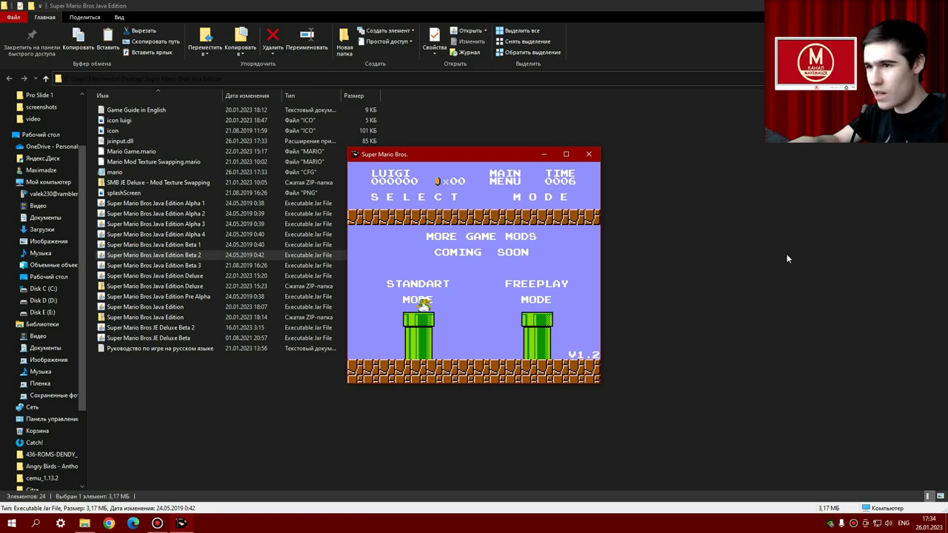
Enter the Select World room of Beta 2, look over the world pipes 1 to 8 and Bonus, and close the game.
key("Right")
key("space")
key("space")
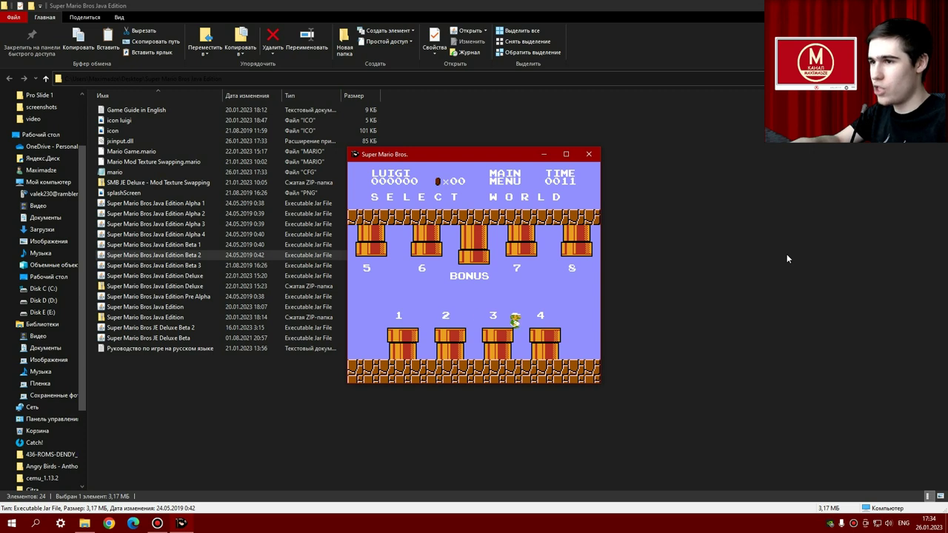
key("Up")
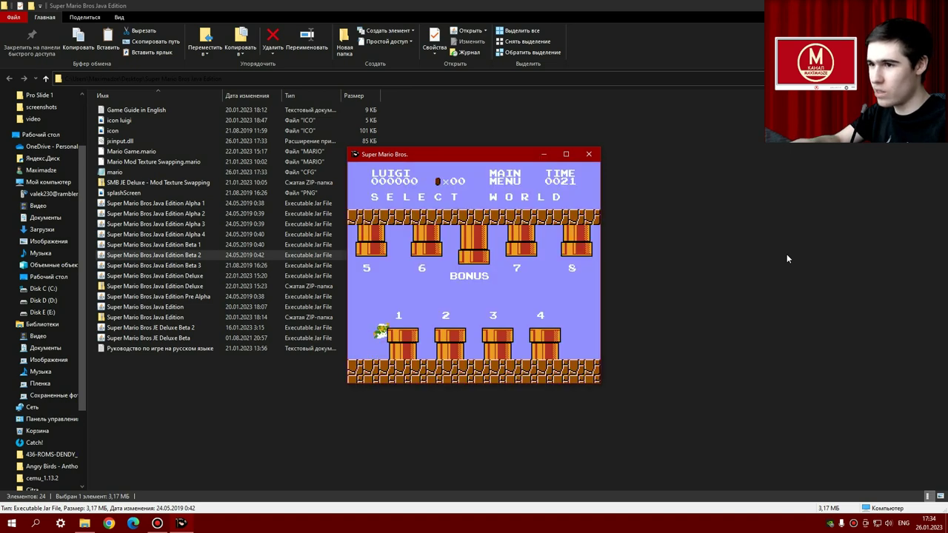
key("Right")
key("Down")
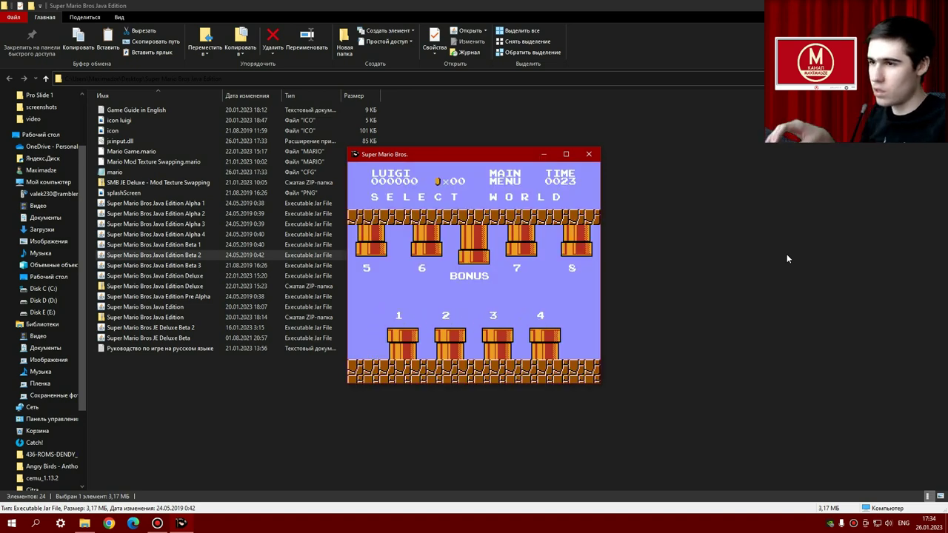
left_click(589, 155)
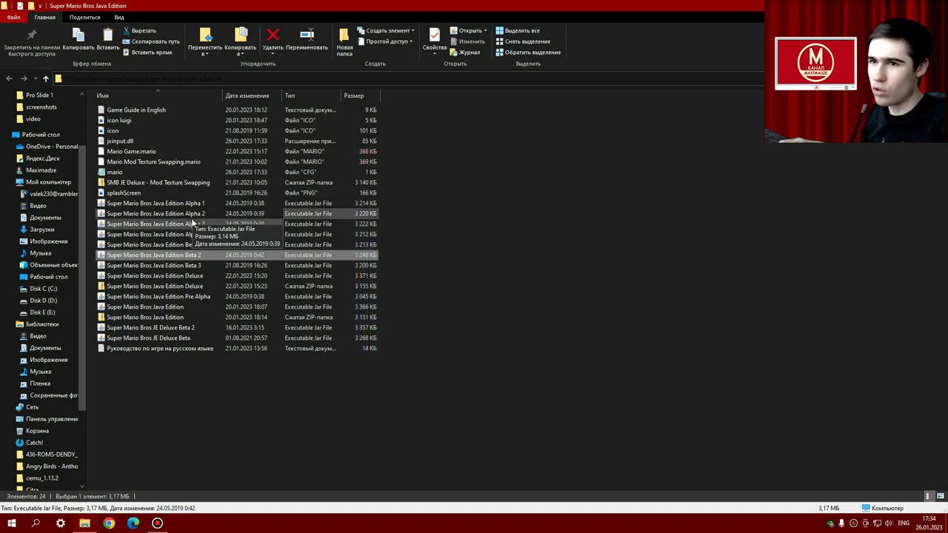
Run Super Mario Bros Java Edition Beta 3 and start a Mario game.
double_click(195, 266)
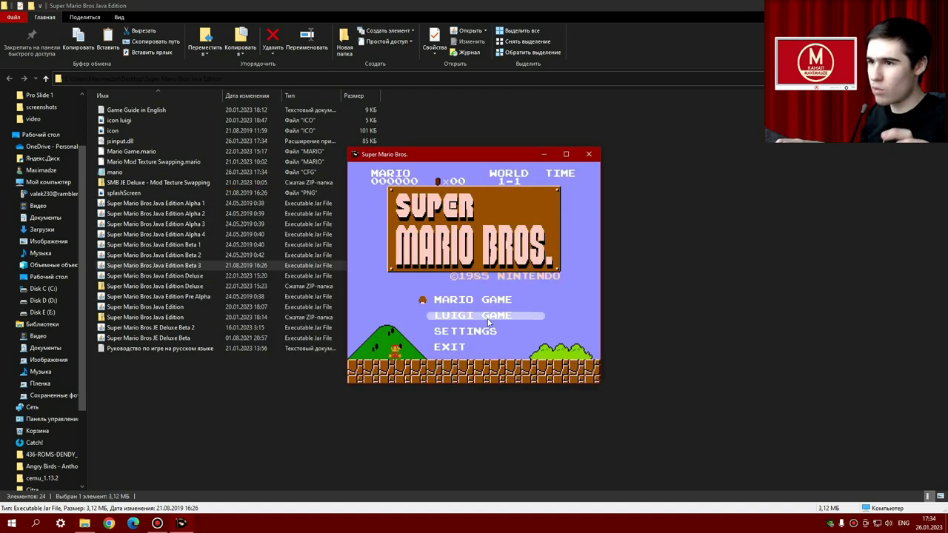
left_click(481, 327)
left_click(475, 301)
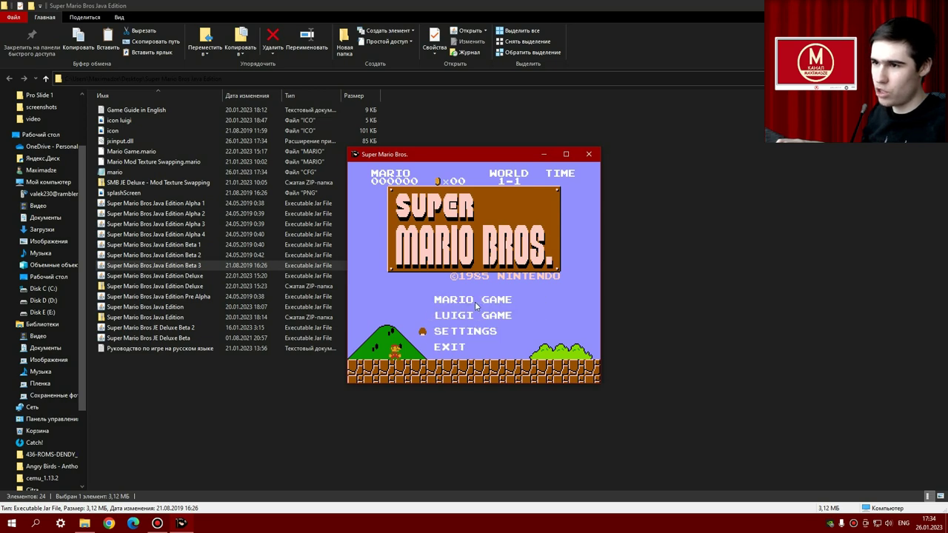
left_click(475, 303)
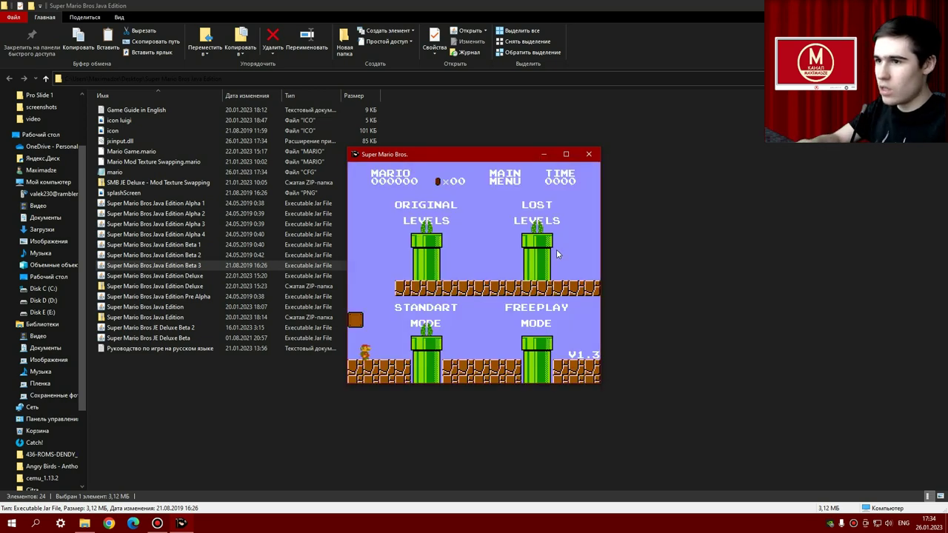
Look over the Original Levels, Lost Levels, Standart Mode and Freeplay Mode pipes and take a pipe to the Select World room.
key("Right")
key("space")
key("space")
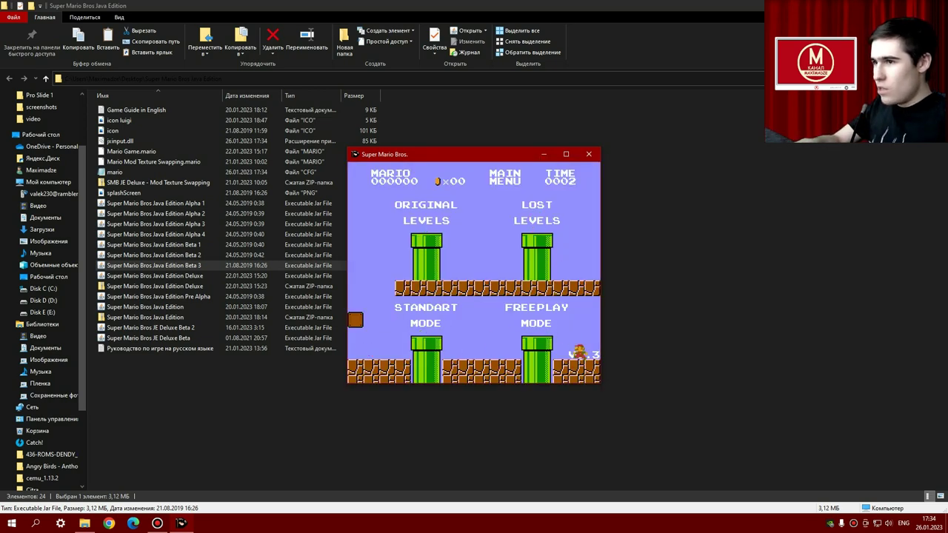
key("Left")
key("Up")
key("Up")
key("Left")
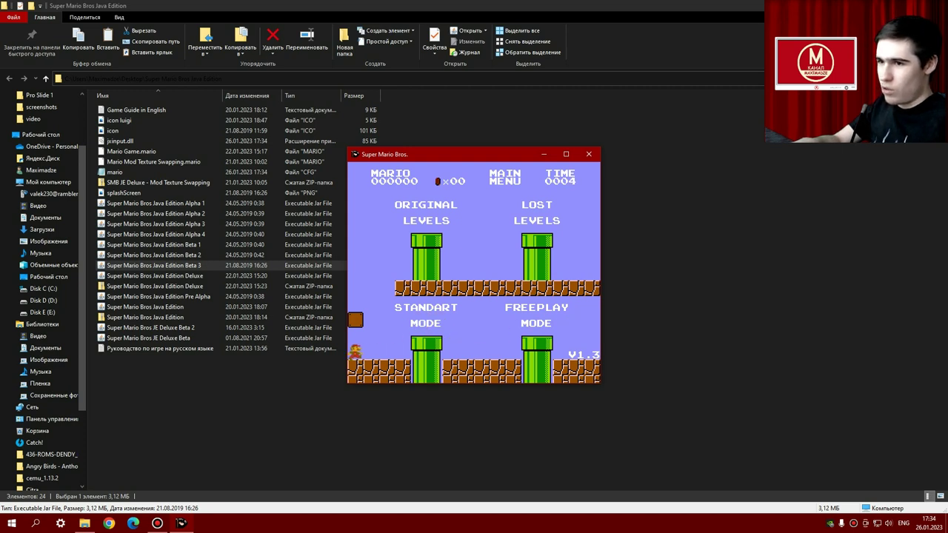
key("Up")
key("Right")
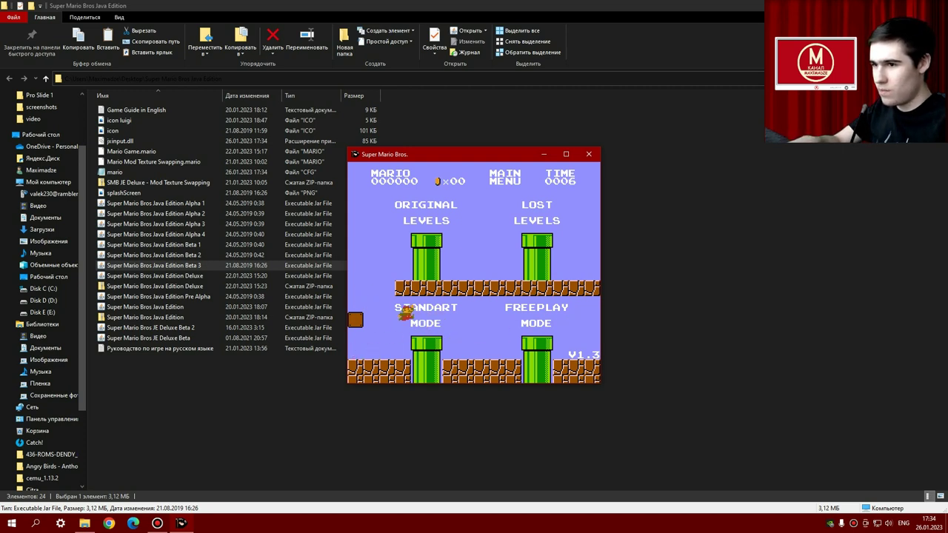
key("Right")
key("Up")
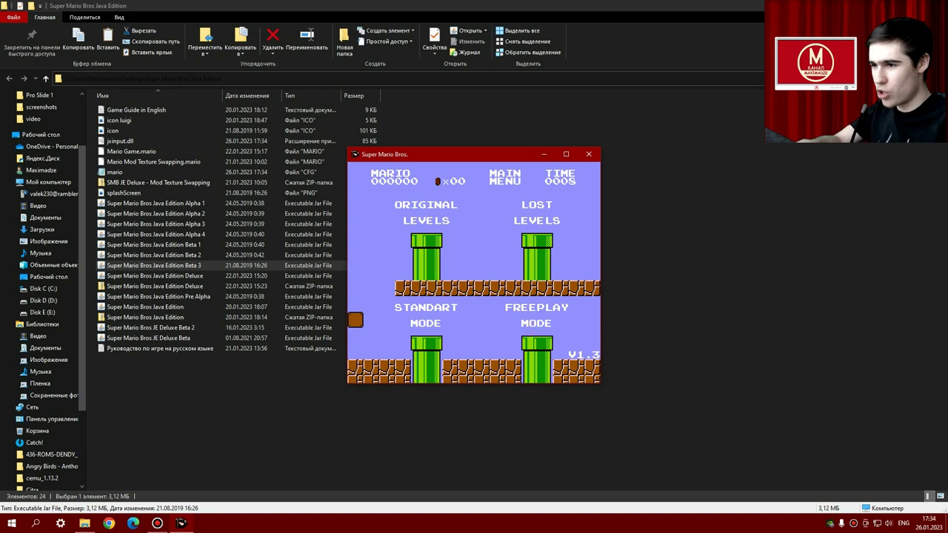
key("Right")
key("Up")
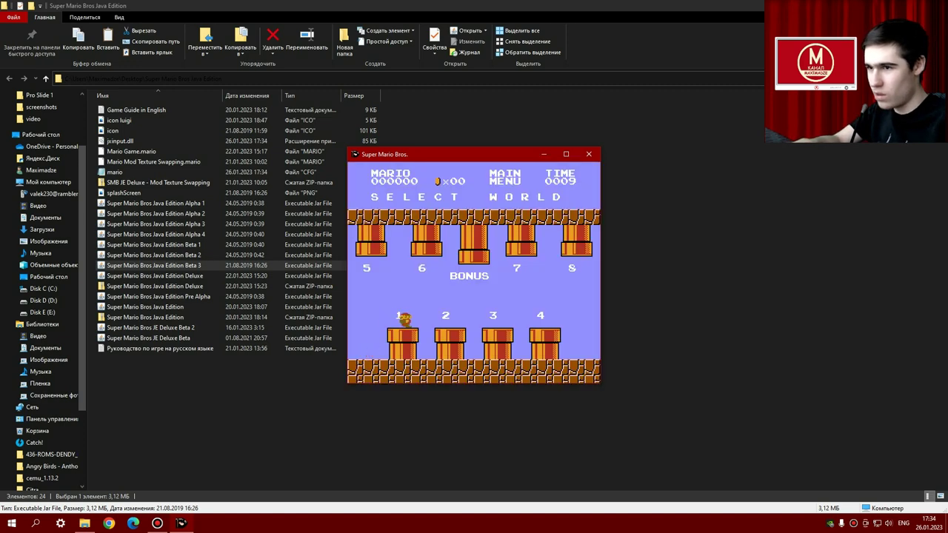
Enter the World 5 pipe, look at its level pipes and close the game.
key("Left")
key("Up")
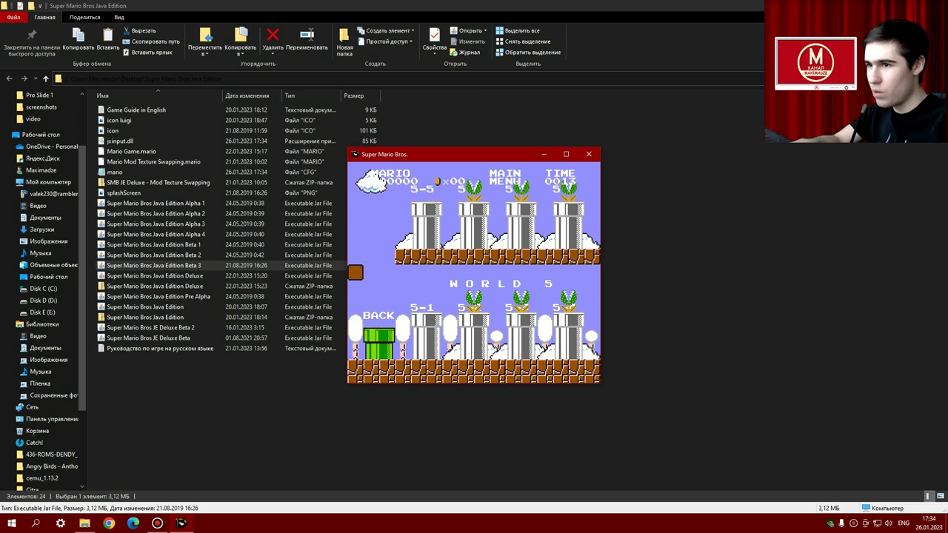
key("Right")
key("Up")
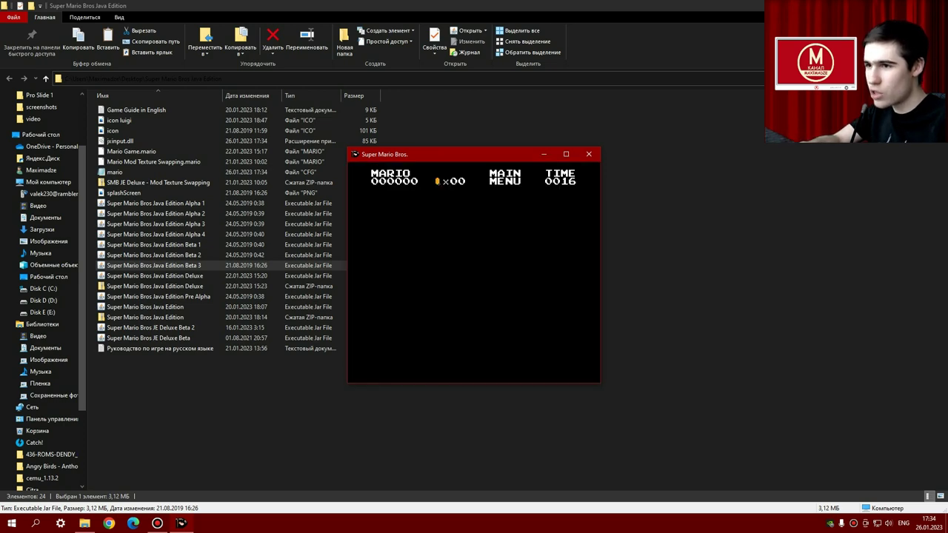
left_click(588, 154)
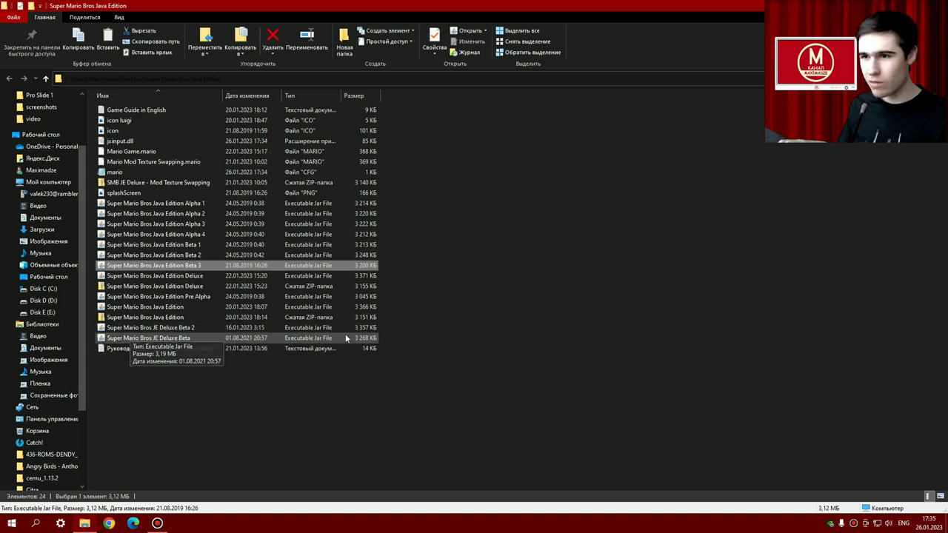
Run Super Mario Bros JE Deluxe Beta, maximize its window and start a Mario game.
double_click(212, 338)
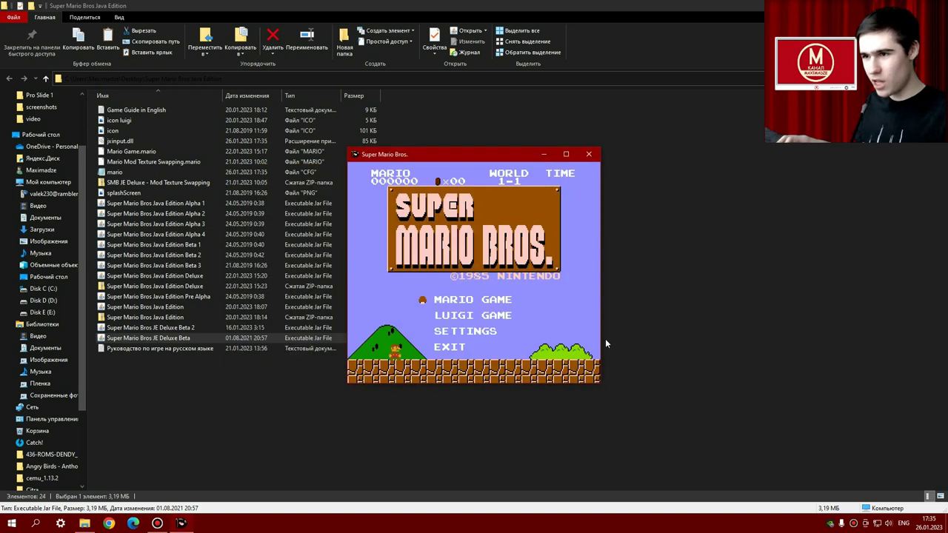
left_click(566, 154)
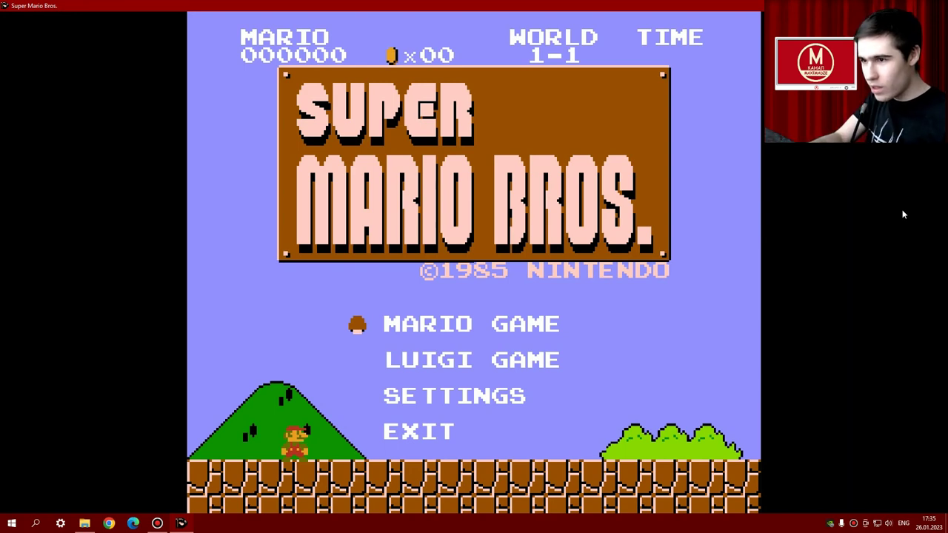
key("Return")
key("Right")
key("space")
key("space")
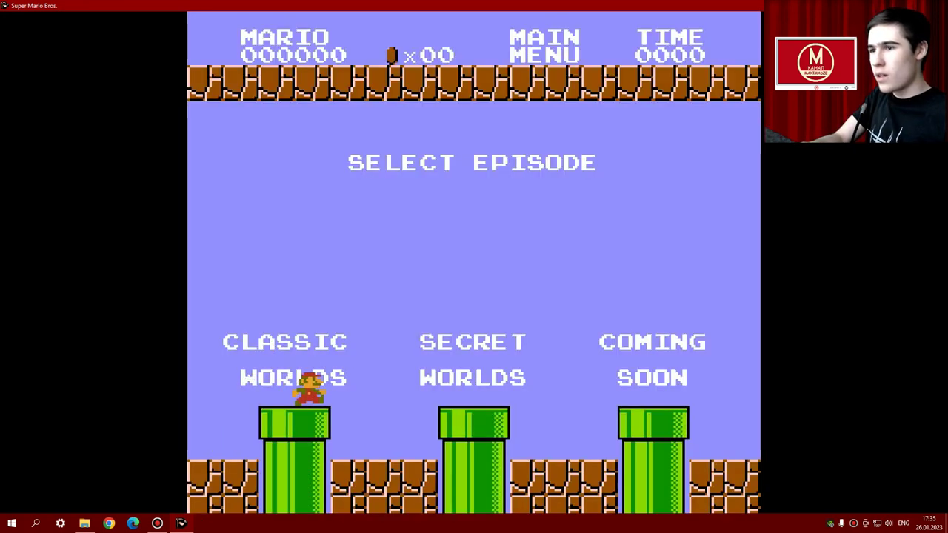
Move Mario around the Select Episode room to view its pipes and enter the Secret Worlds pipe.
key("Left")
key("space")
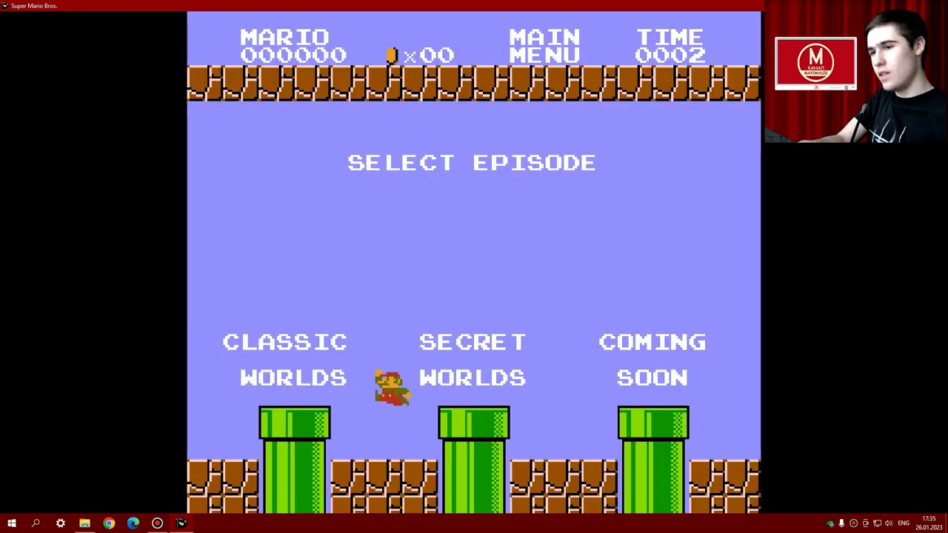
key("Right")
key("space")
key("Left")
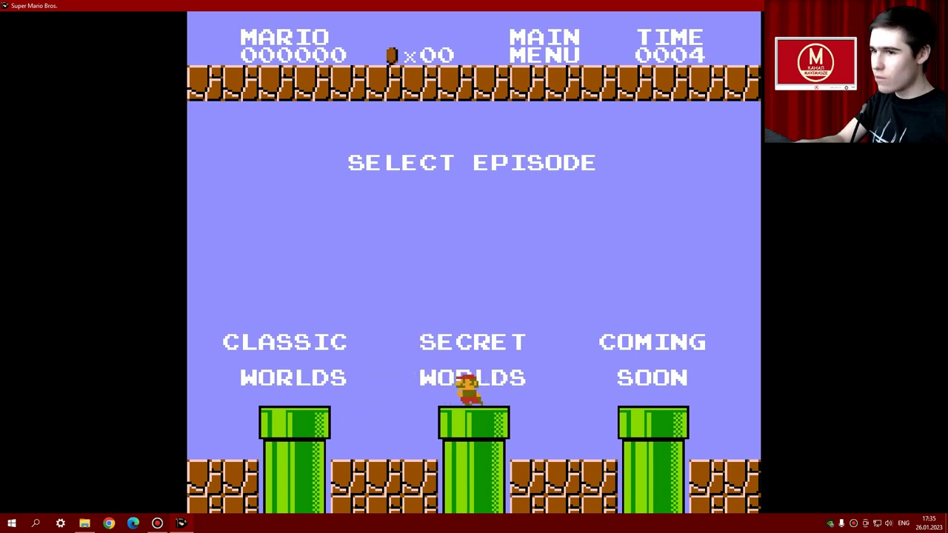
key("Right")
key("Right")
key("space")
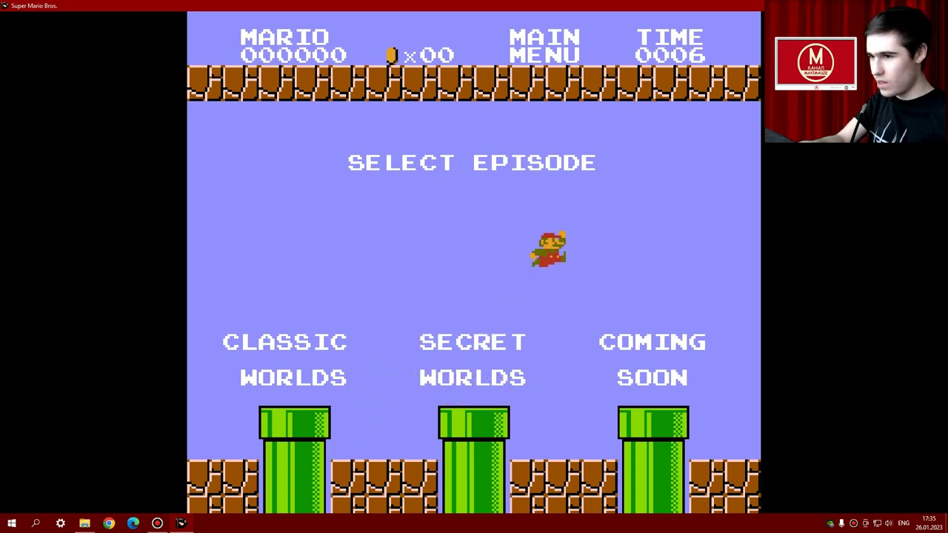
key("Left")
key("space")
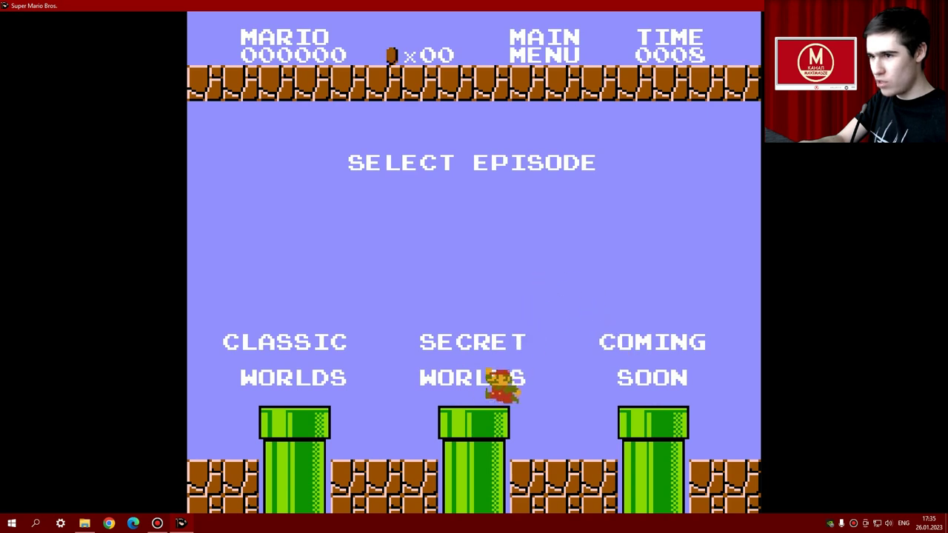
key("Down")
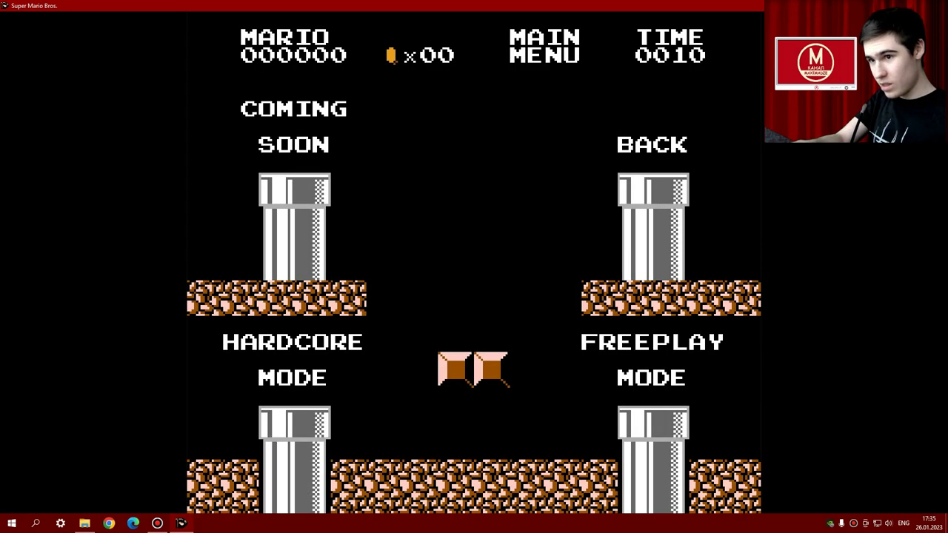
Look over the Hardcore Mode, Freeplay Mode, Coming Soon and Back pipes of Secret Worlds and close the game.
key("Left")
key("space")
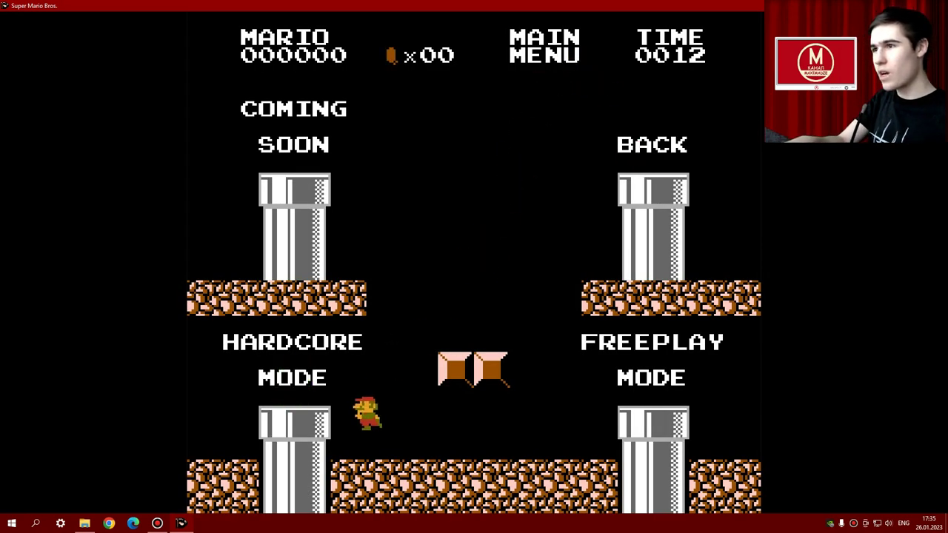
key("Right")
key("space")
key("Left")
key("space")
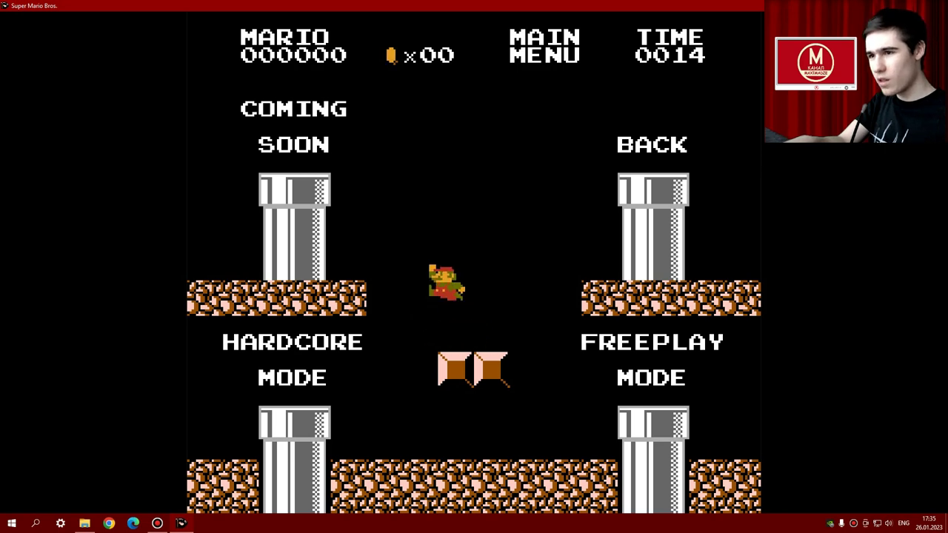
key("Right")
key("space")
key("Left")
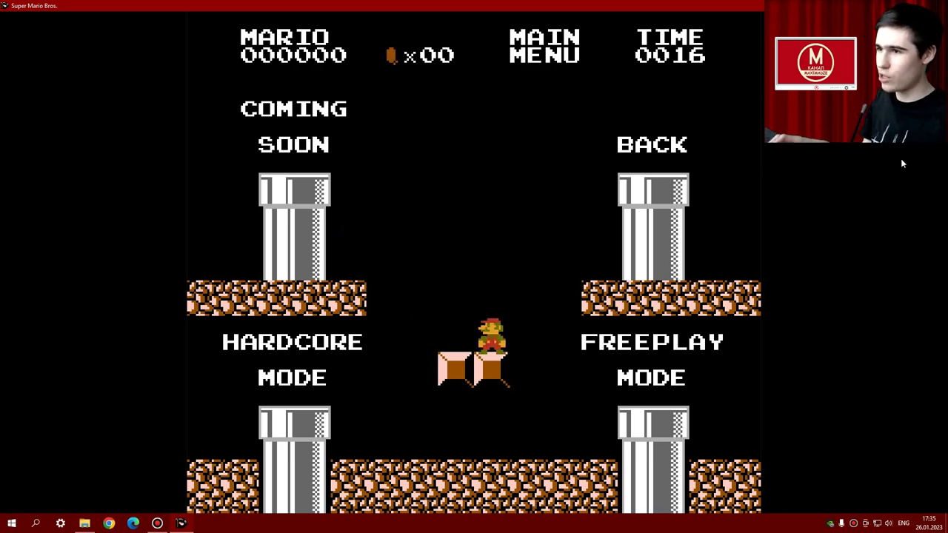
key("alt+F4")
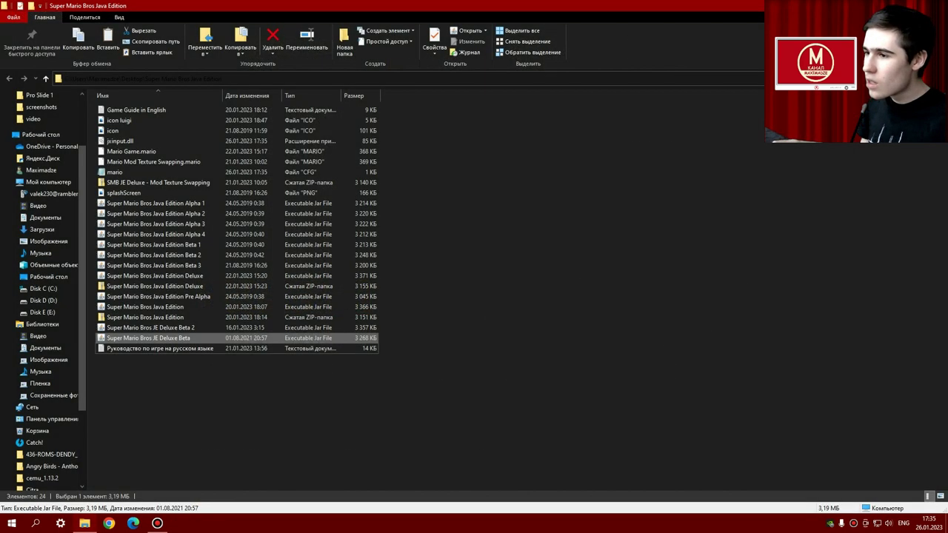
Run Super Mario Bros JE Deluxe Beta 2, start a Luigi game and move Luigi to the Special Worlds pipe.
double_click(175, 329)
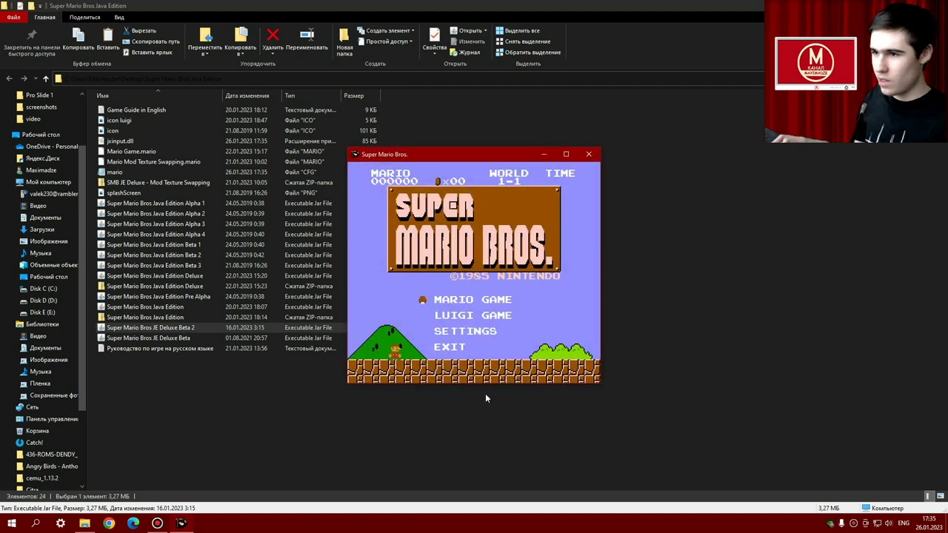
left_click(466, 322)
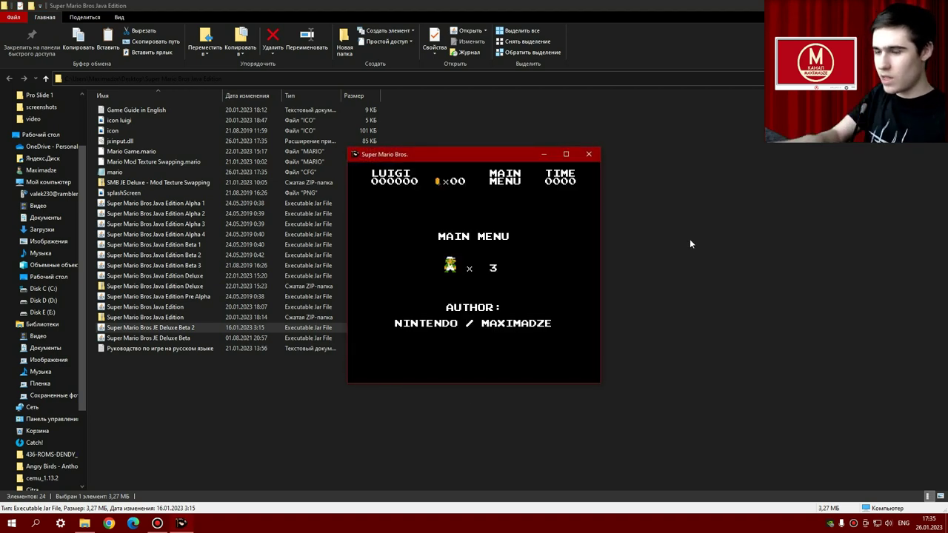
key("Right")
key("space")
key("space")
key("space")
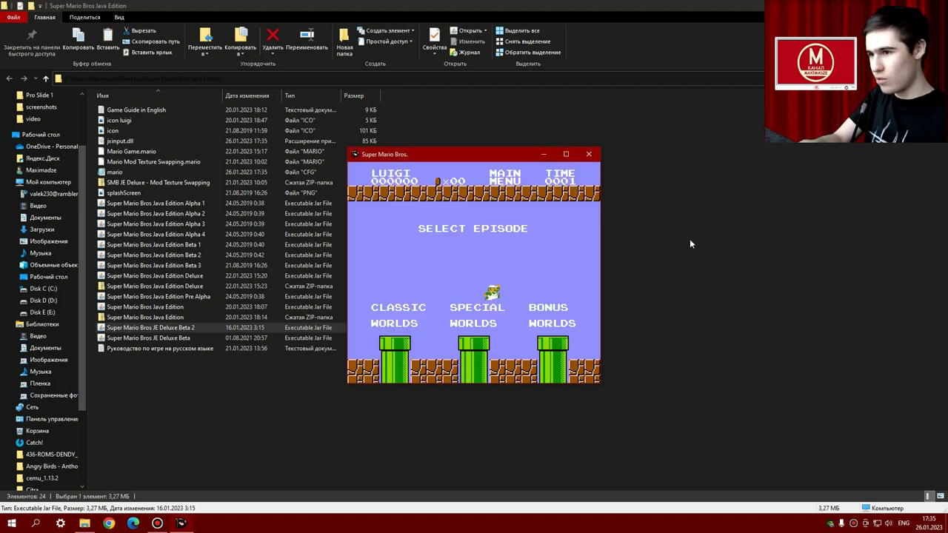
Enter the Special Worlds pipe, look over the Fantasy, Hardcore and Freeplay Mode pipes and close the game.
key("Down")
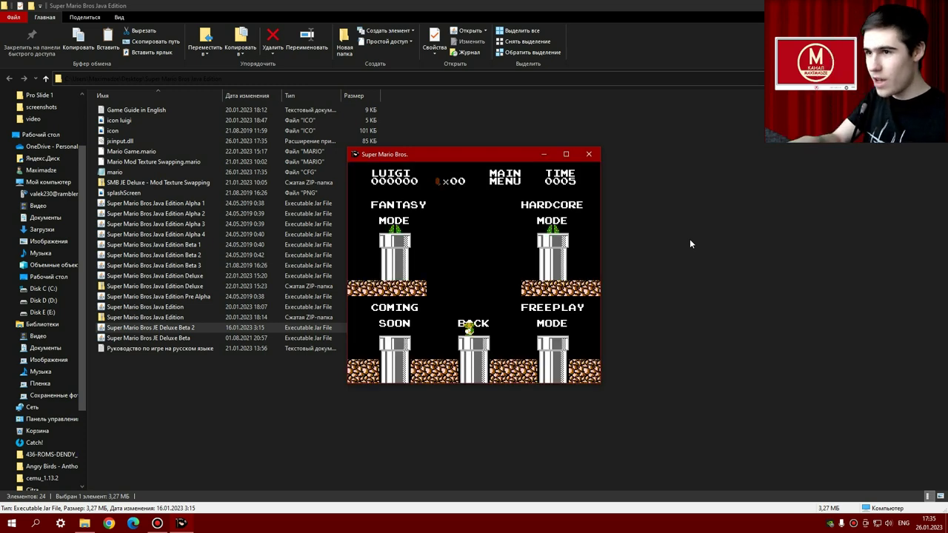
key("Left")
key("Right")
key("Right")
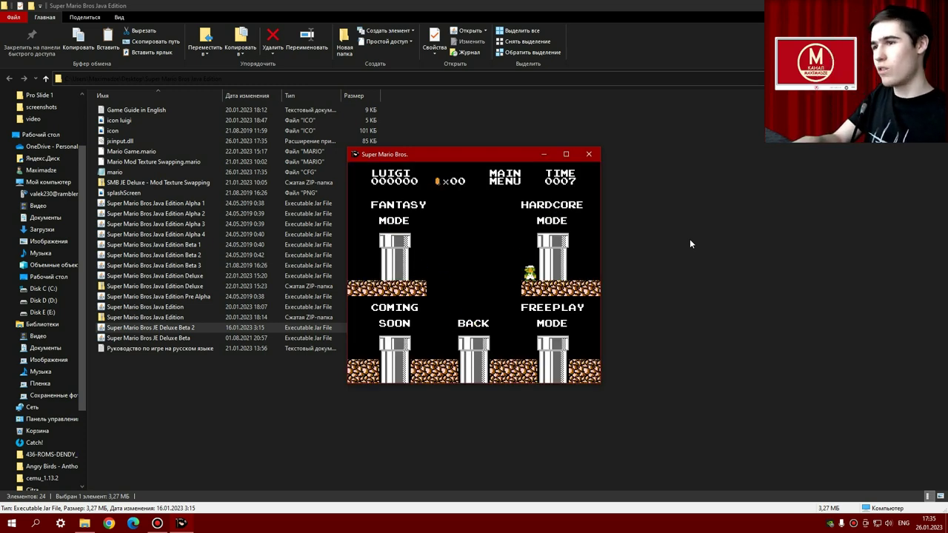
key("Left")
key("Left")
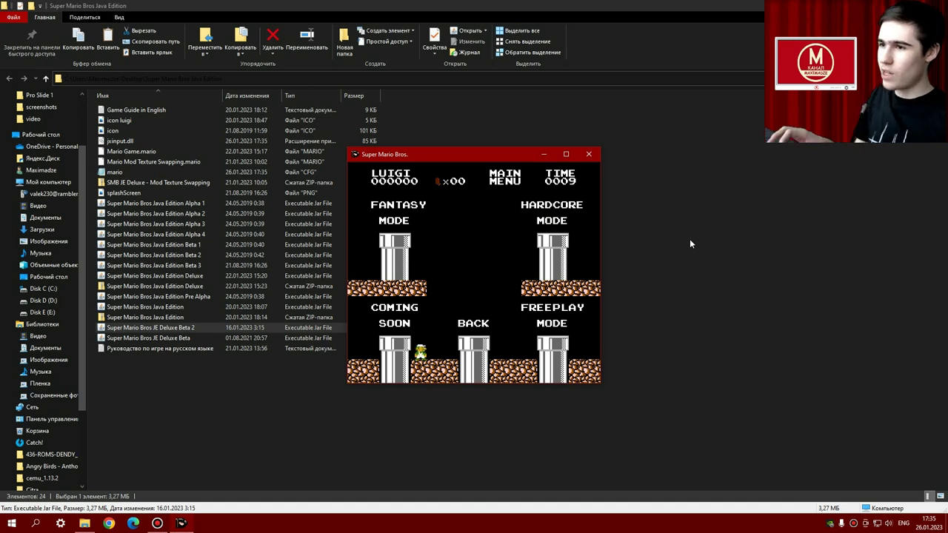
left_click(589, 154)
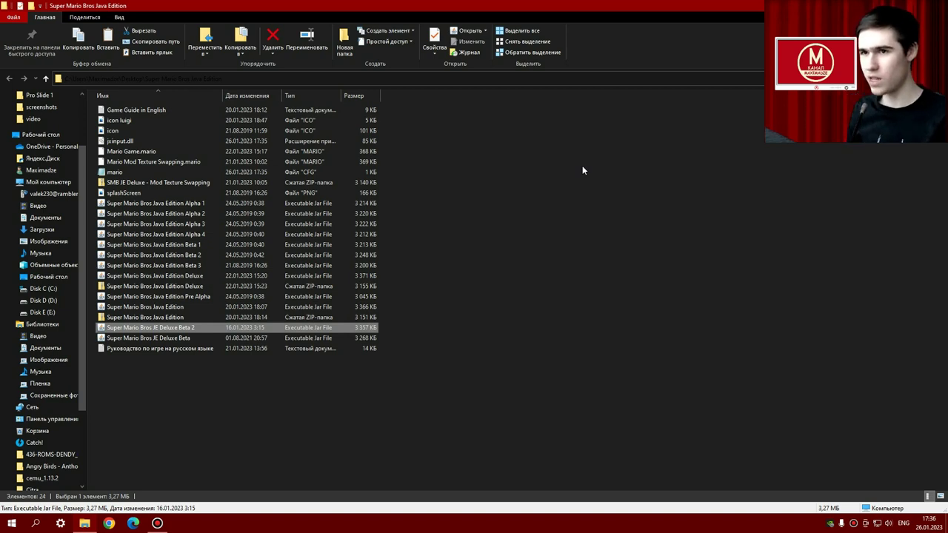
Select the Mario Mod Texture Swapping.mario file in the game folder.
left_click(168, 161)
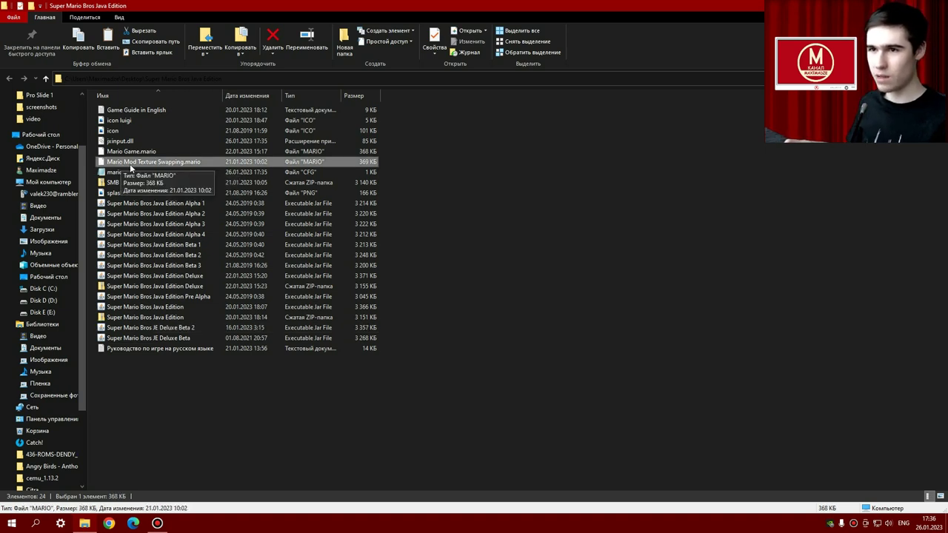